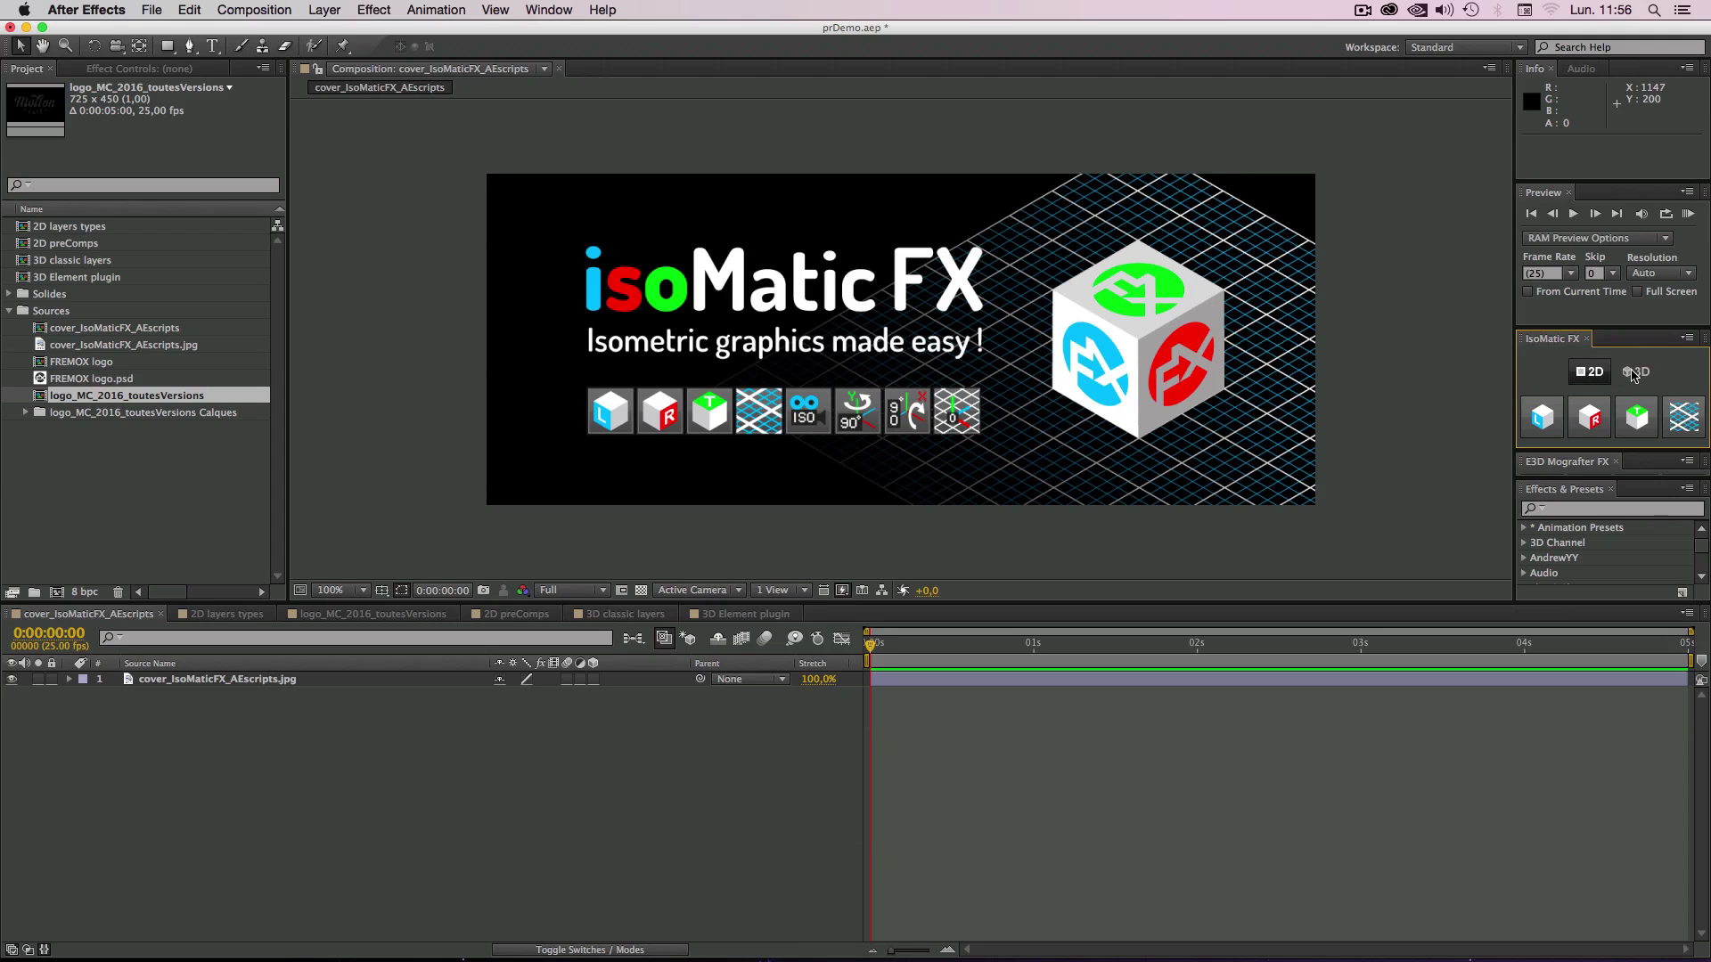
Step: Preview the IsoMatic FX 3D tool set, return to the 2D set, and open the 2D layers types composition
{"action": "left_click", "coordinate": [1634, 374]}
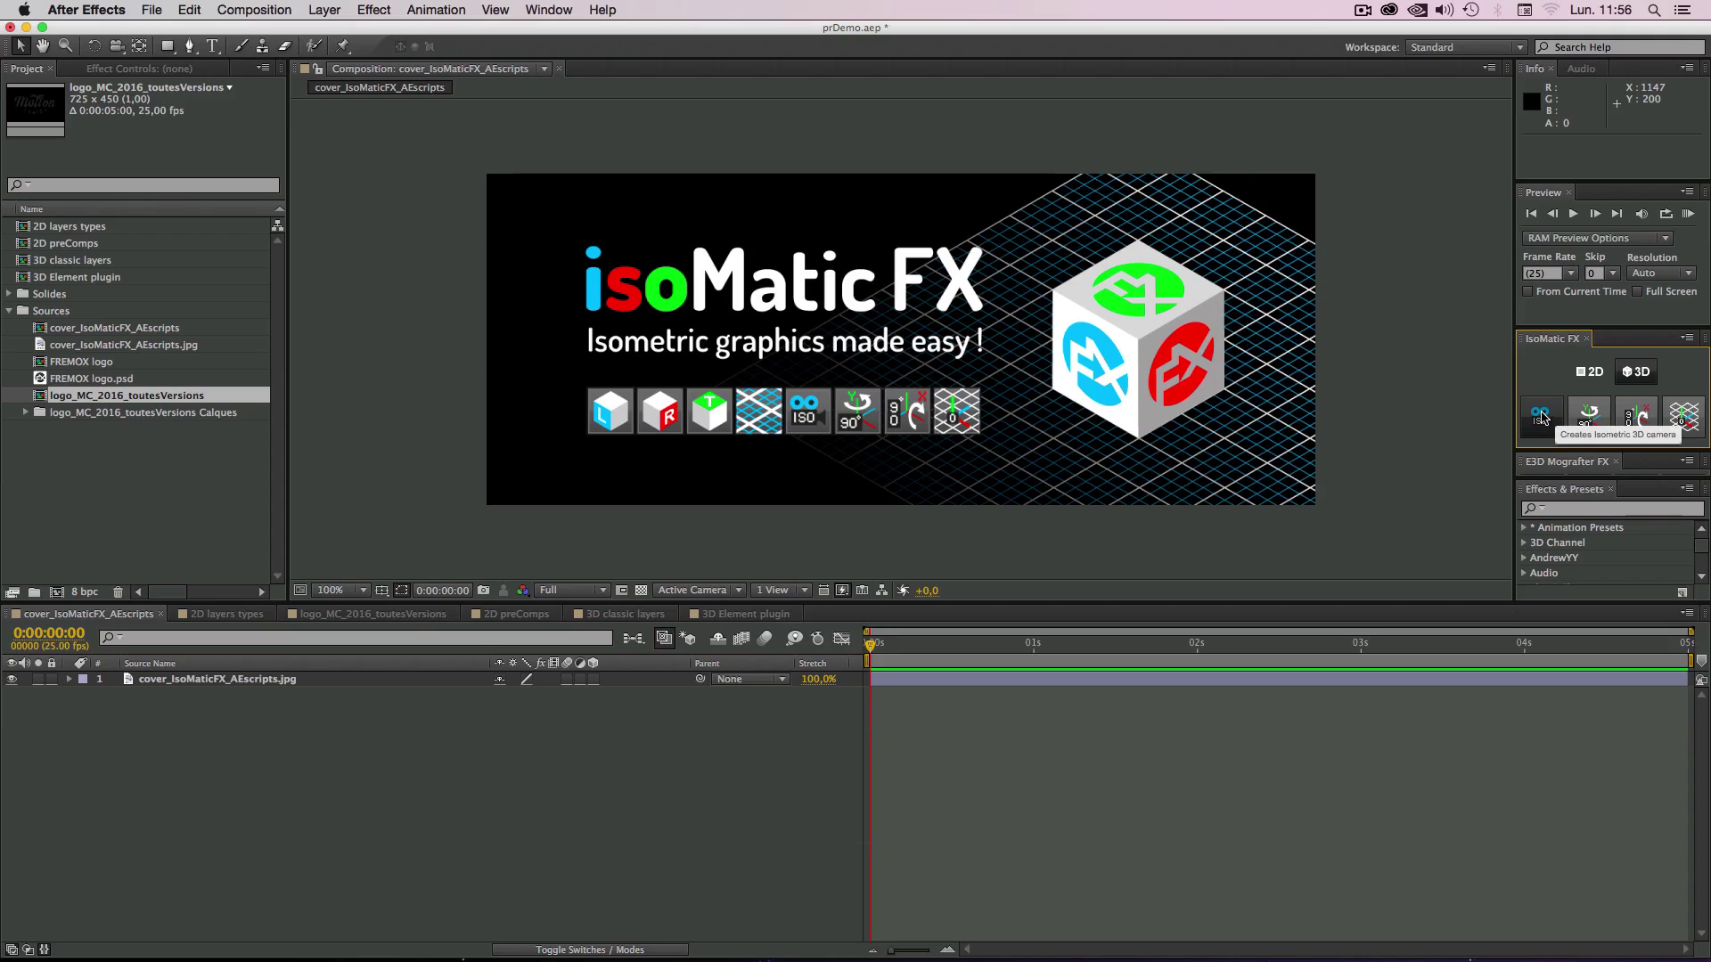
{"action": "left_click", "coordinate": [1590, 374]}
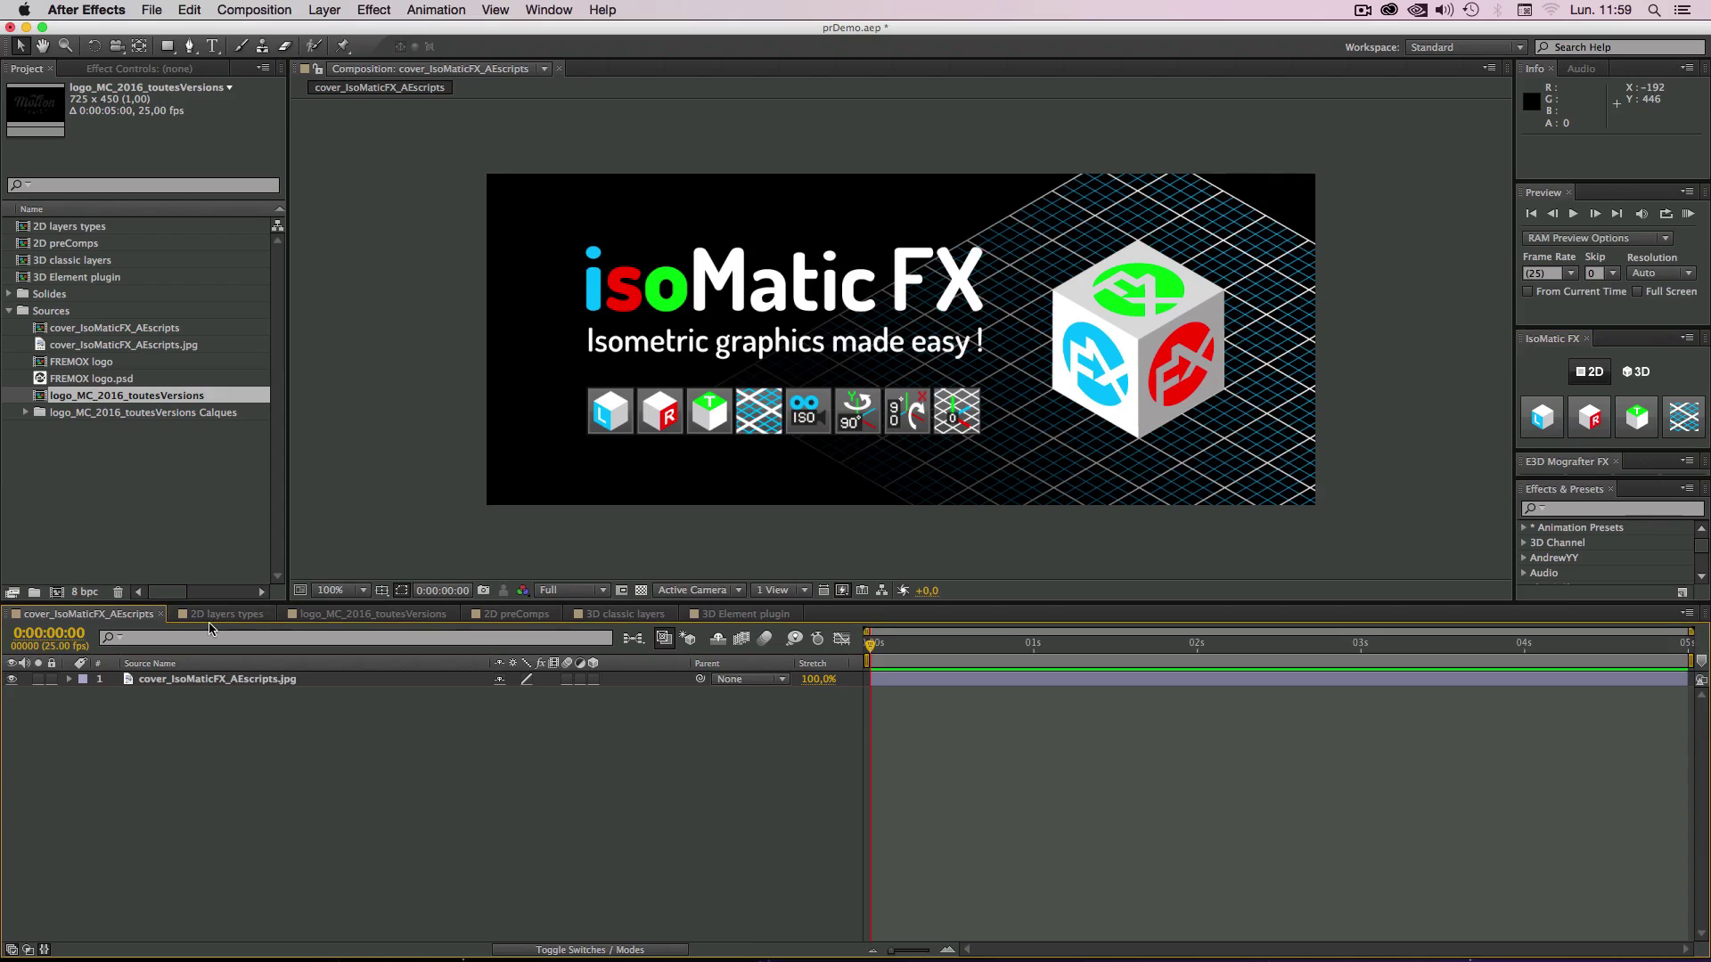
{"action": "left_click", "coordinate": [227, 614]}
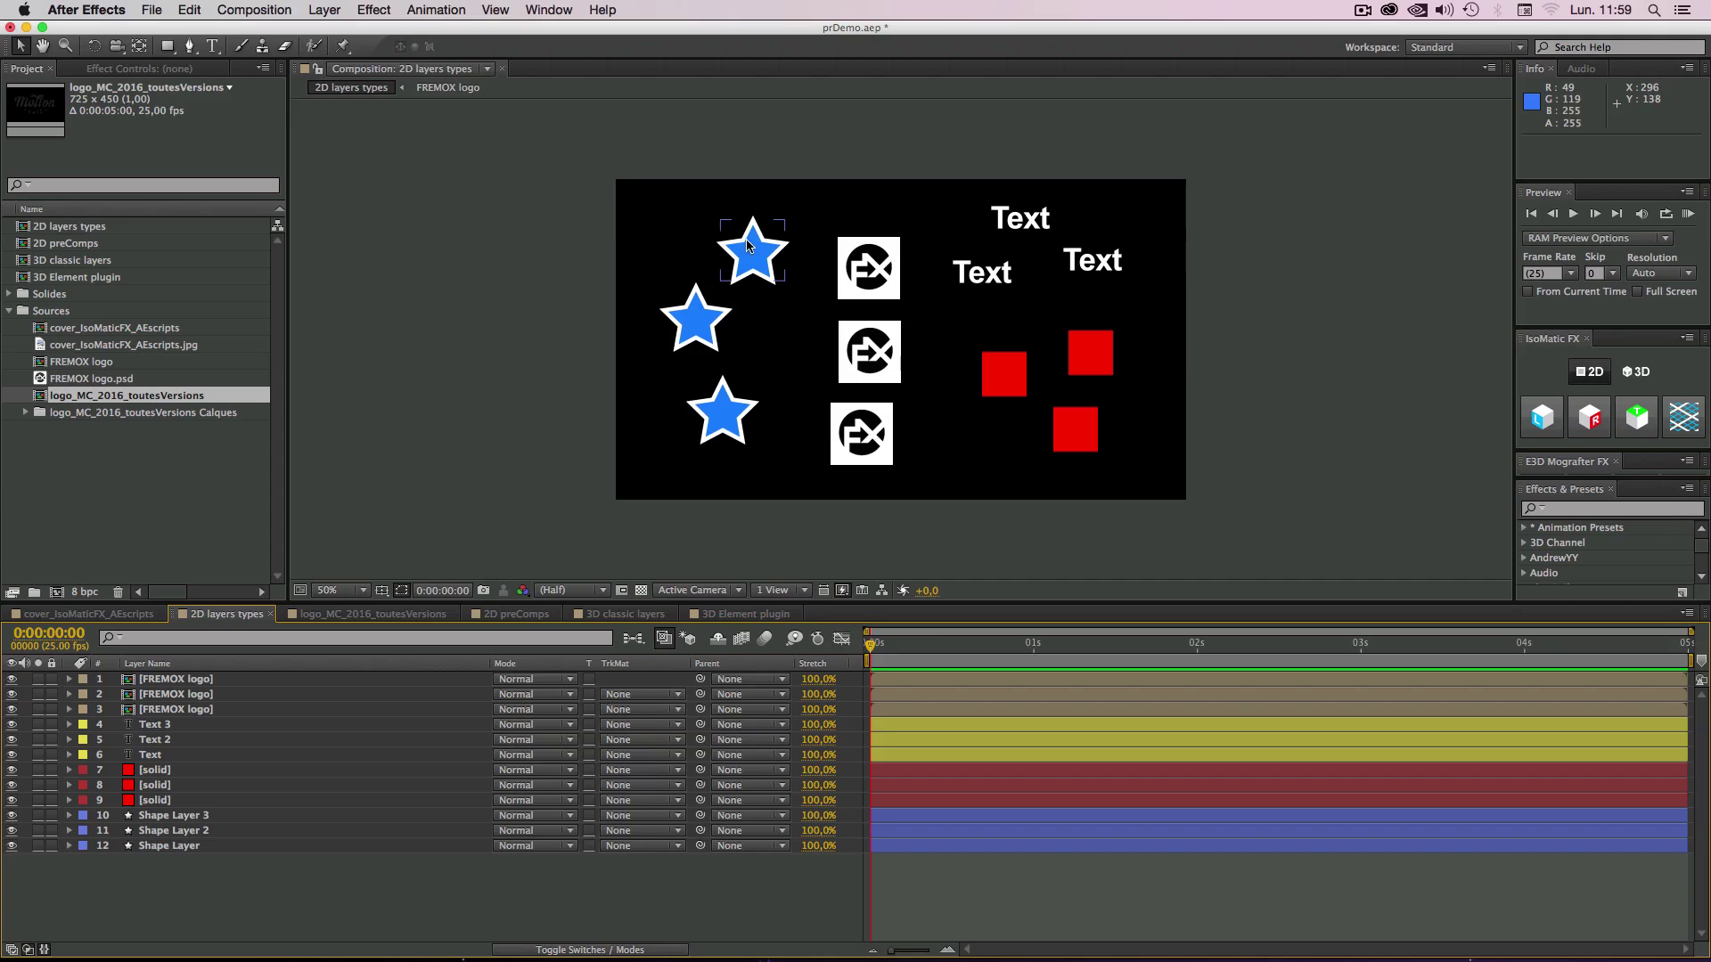
Step: Examine which timeline layers correspond to the stars, FREMOX logos, red squares and texts in the composition
{"action": "left_click", "coordinate": [700, 331]}
{"action": "left_click", "coordinate": [726, 419]}
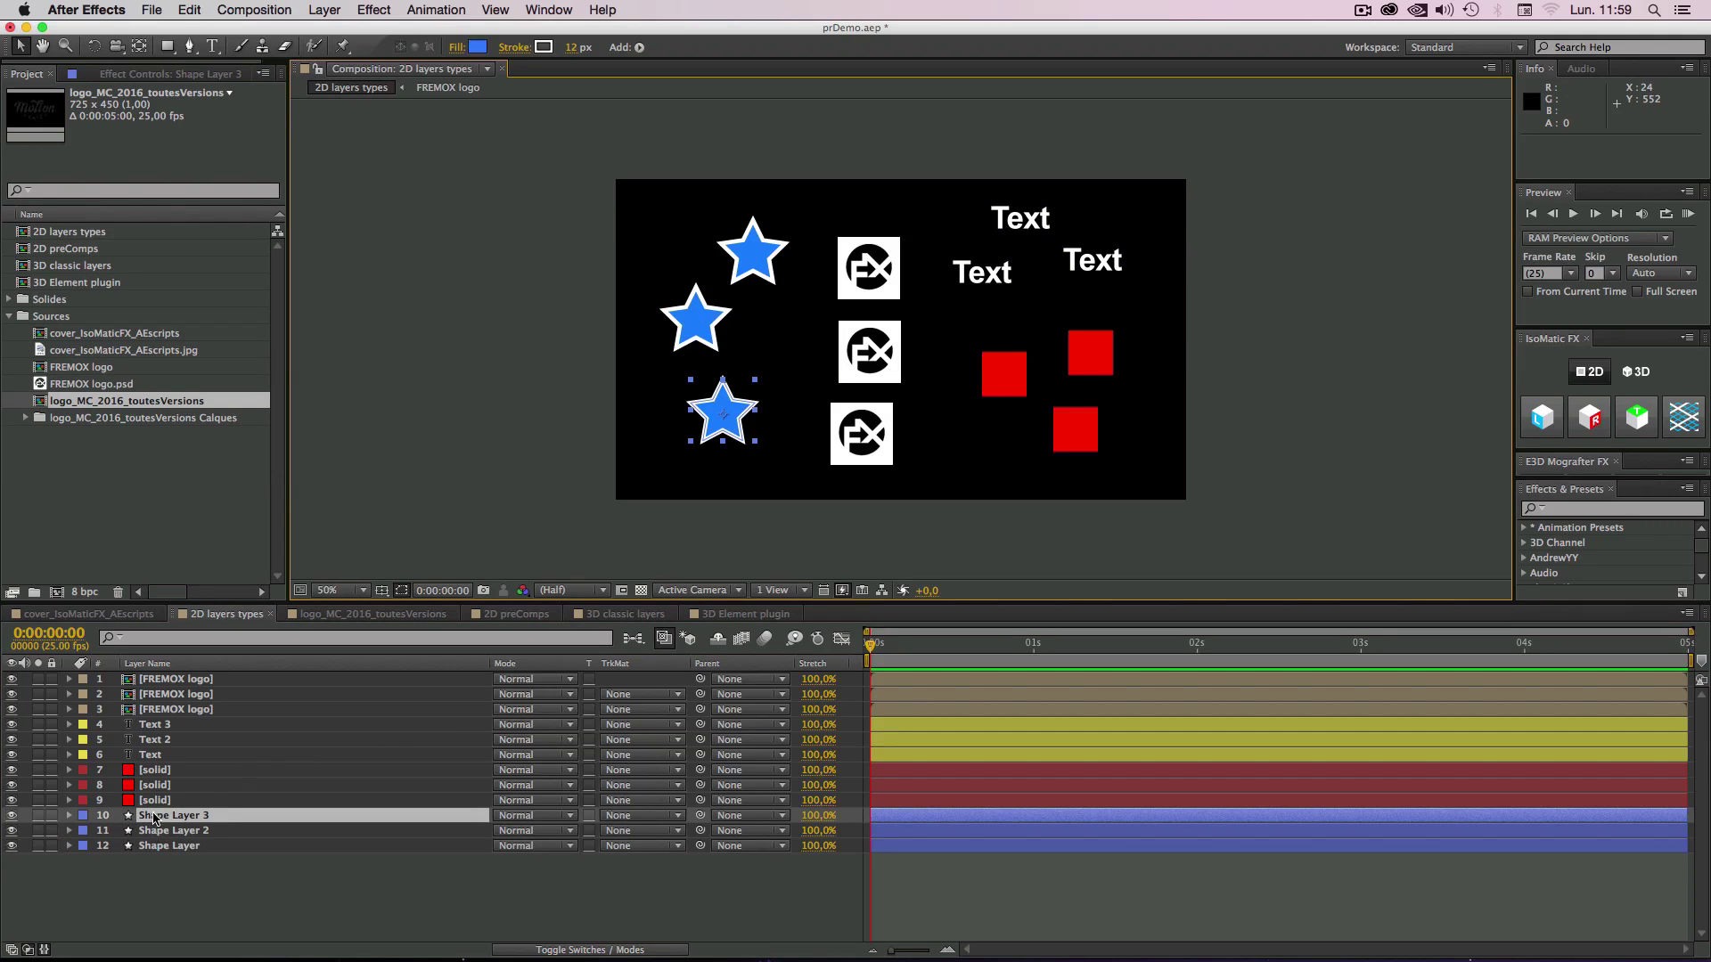
{"action": "left_click", "coordinate": [869, 267]}
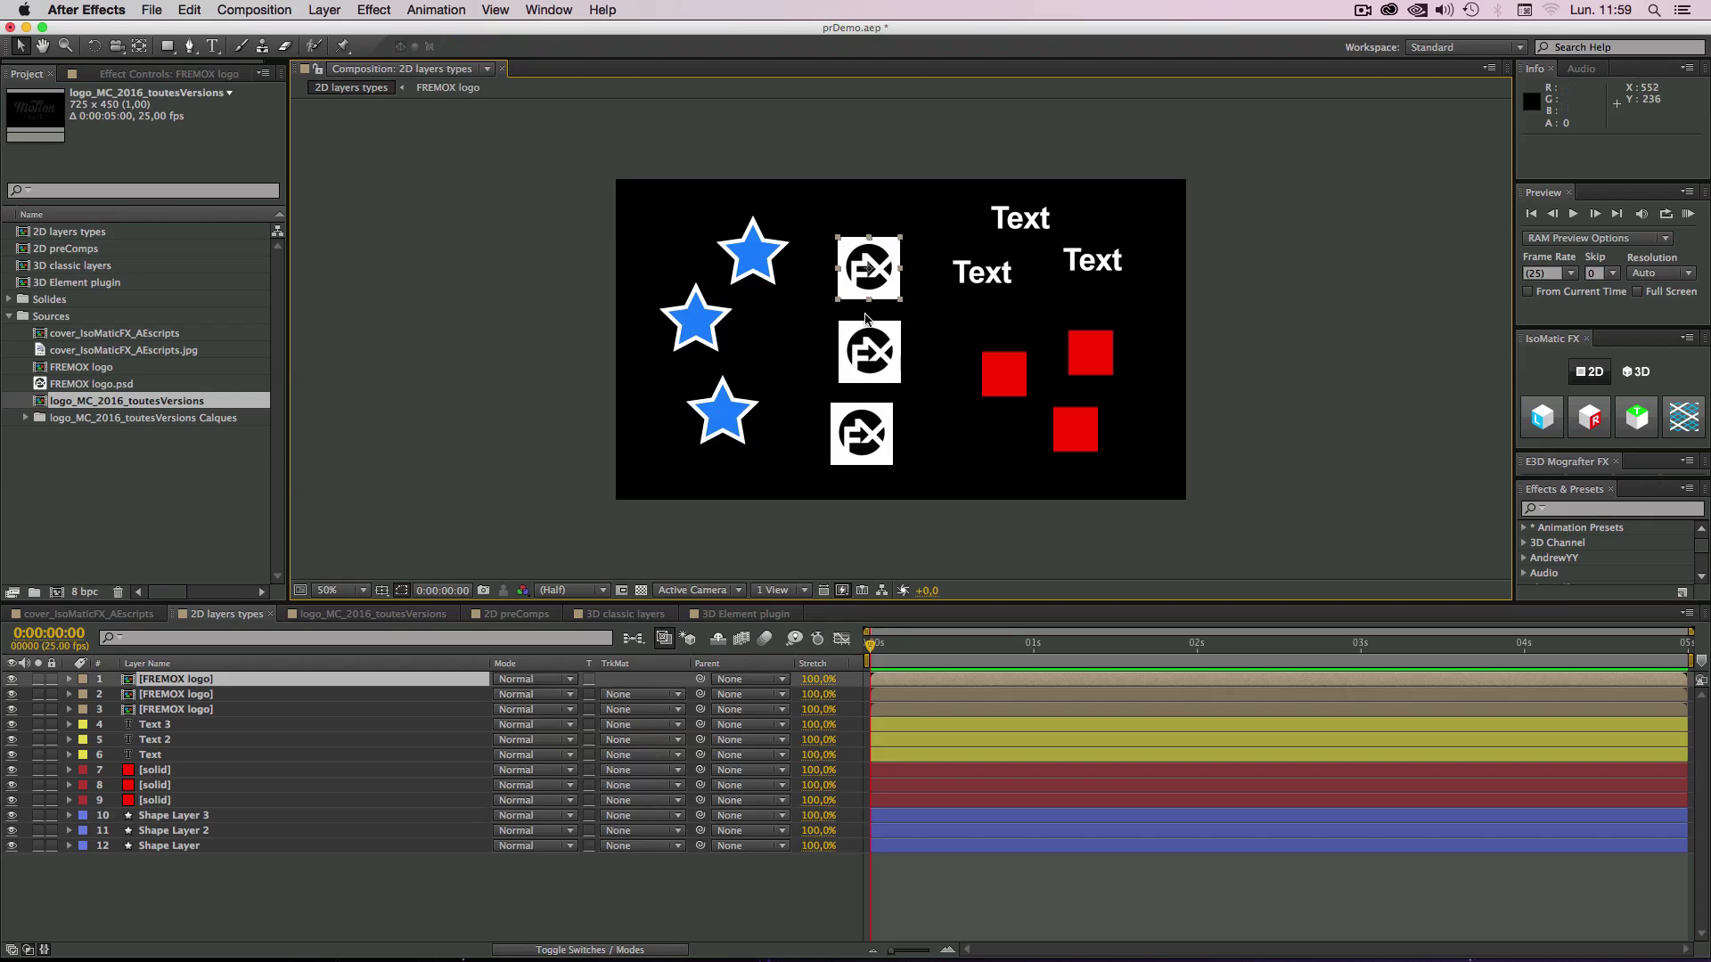
{"action": "left_click", "coordinate": [869, 352], "text": "shift"}
{"action": "left_click", "coordinate": [872, 431], "text": "shift"}
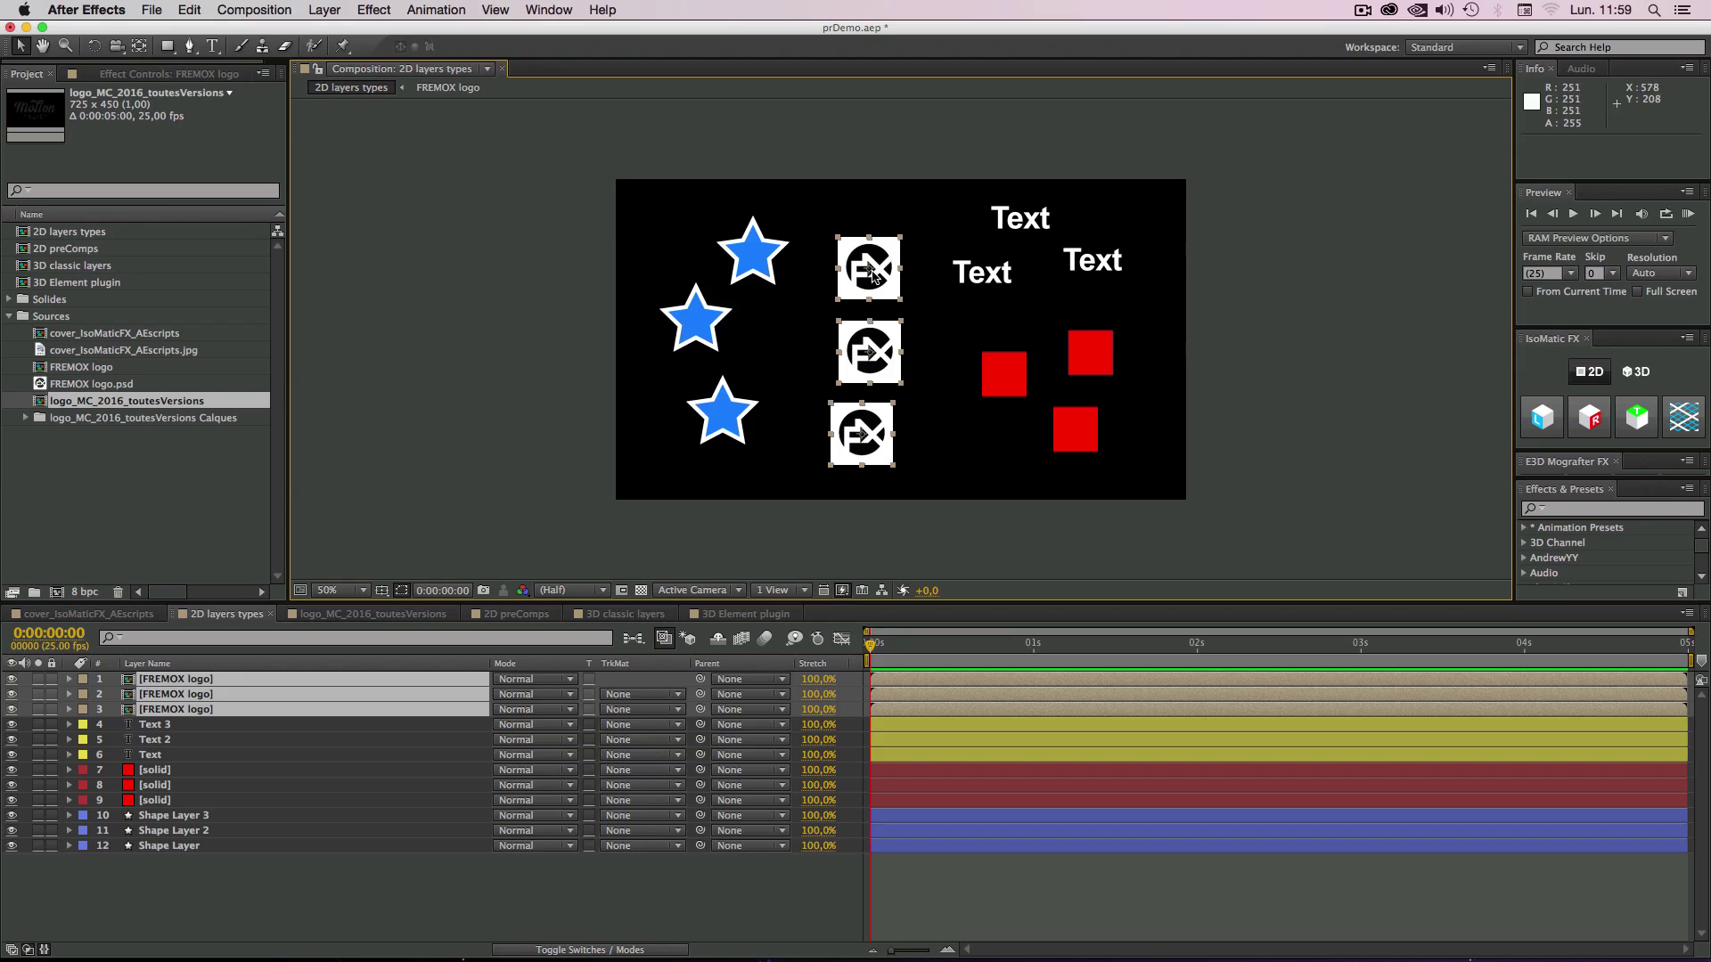
{"action": "left_click", "coordinate": [1004, 374]}
{"action": "left_click", "coordinate": [1089, 351], "text": "shift"}
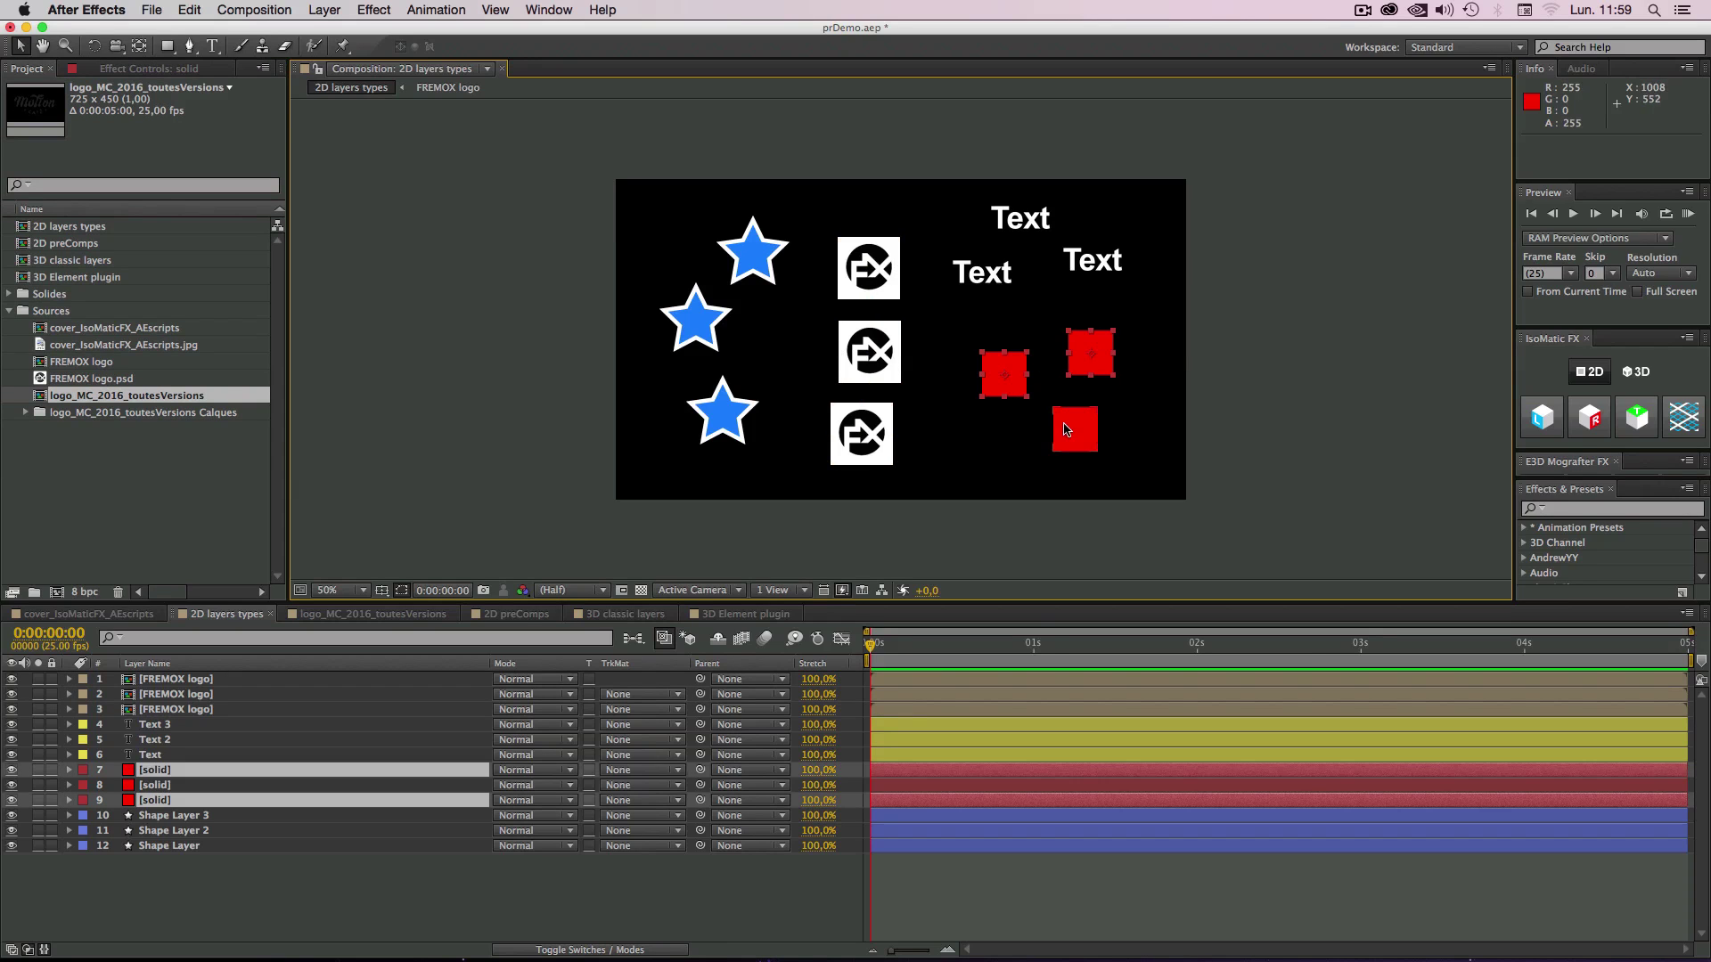
{"action": "left_click", "coordinate": [1071, 428], "text": "shift"}
{"action": "left_click", "coordinate": [982, 271]}
{"action": "left_click", "coordinate": [1016, 230]}
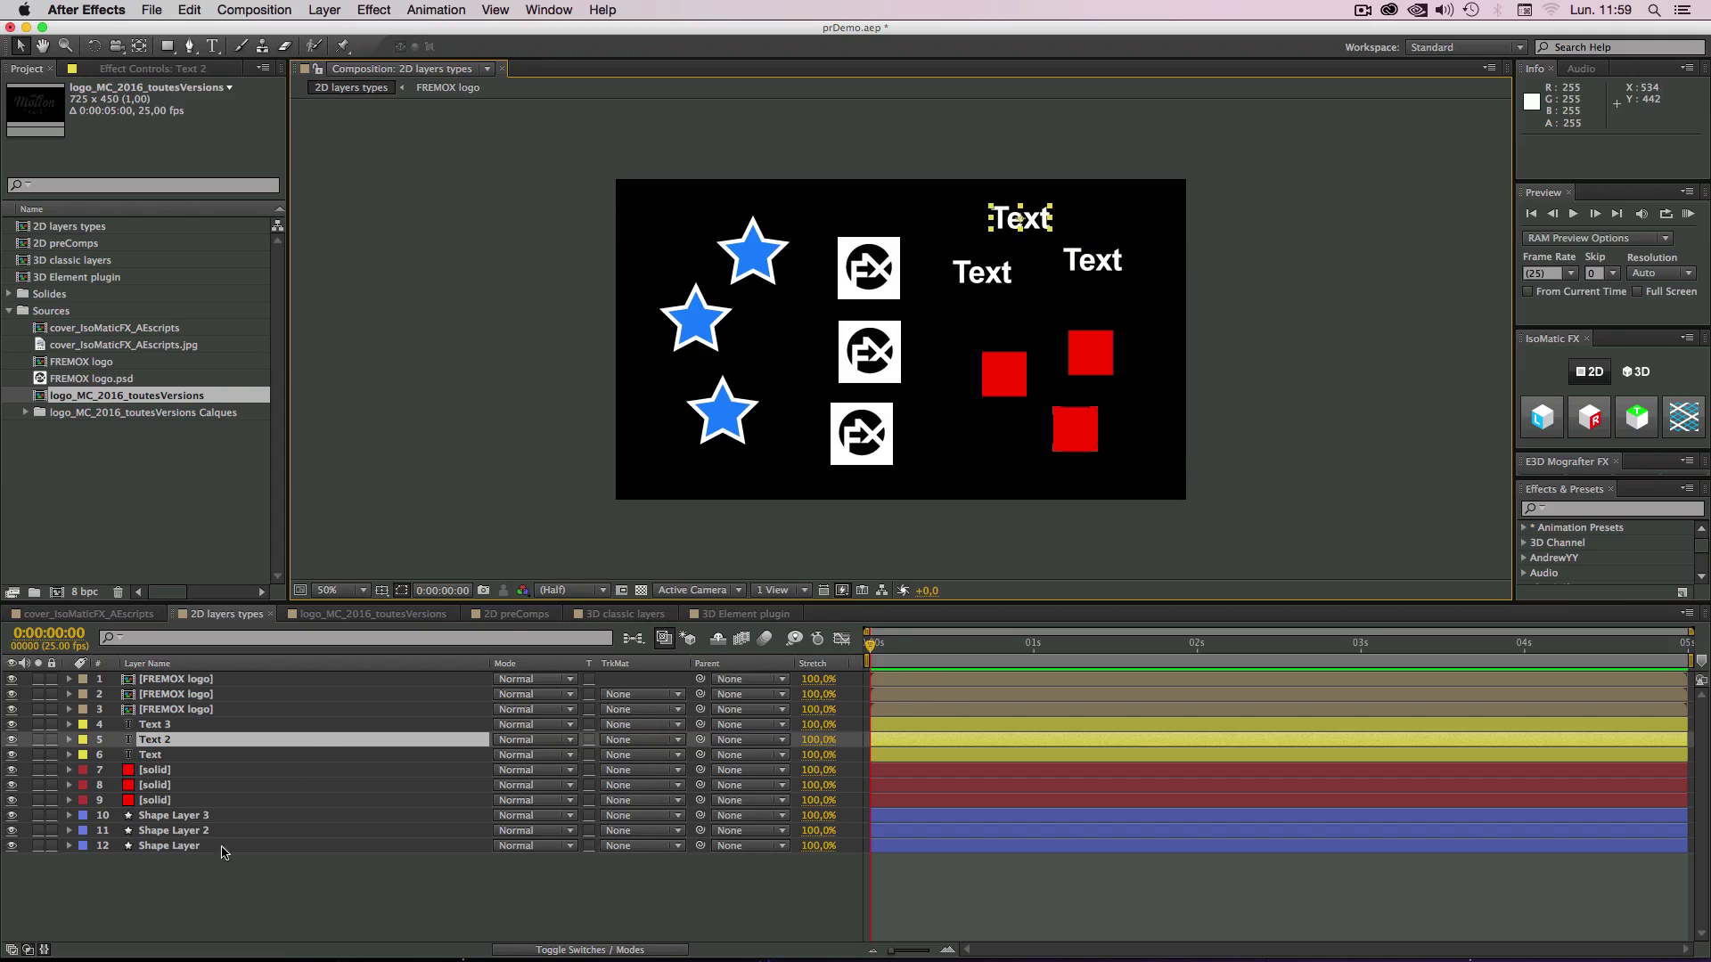
{"action": "left_click", "coordinate": [152, 883]}
{"action": "left_click", "coordinate": [169, 681]}
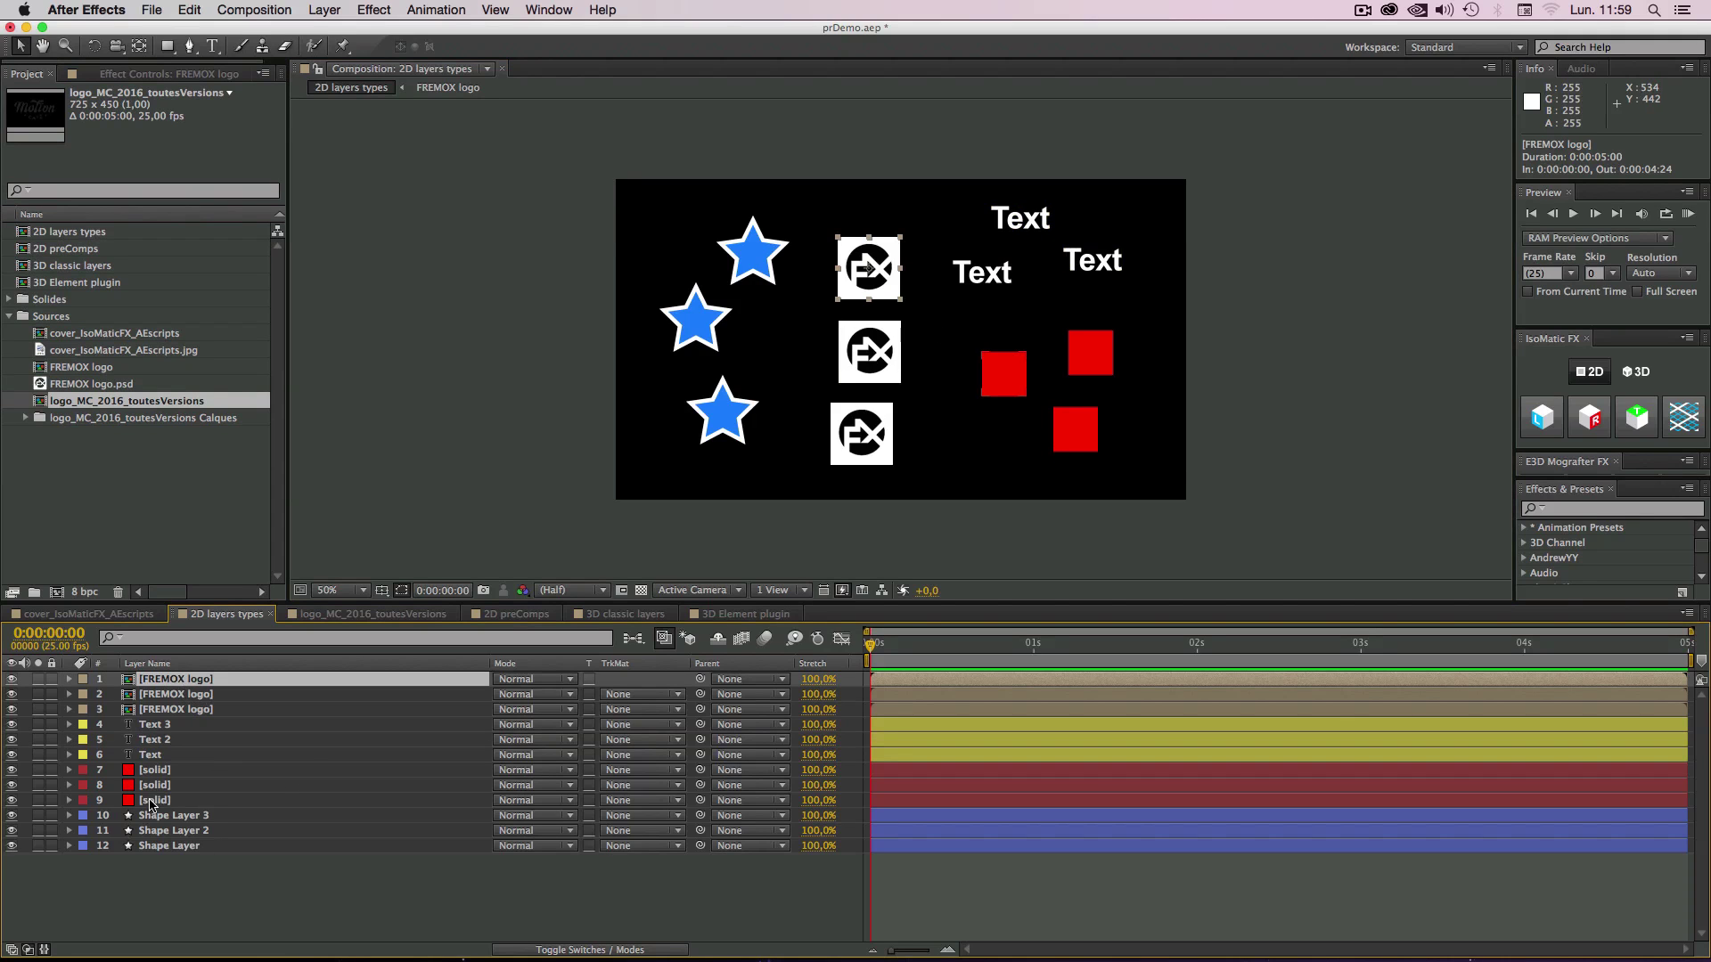
{"action": "left_click", "coordinate": [163, 712], "text": "shift"}
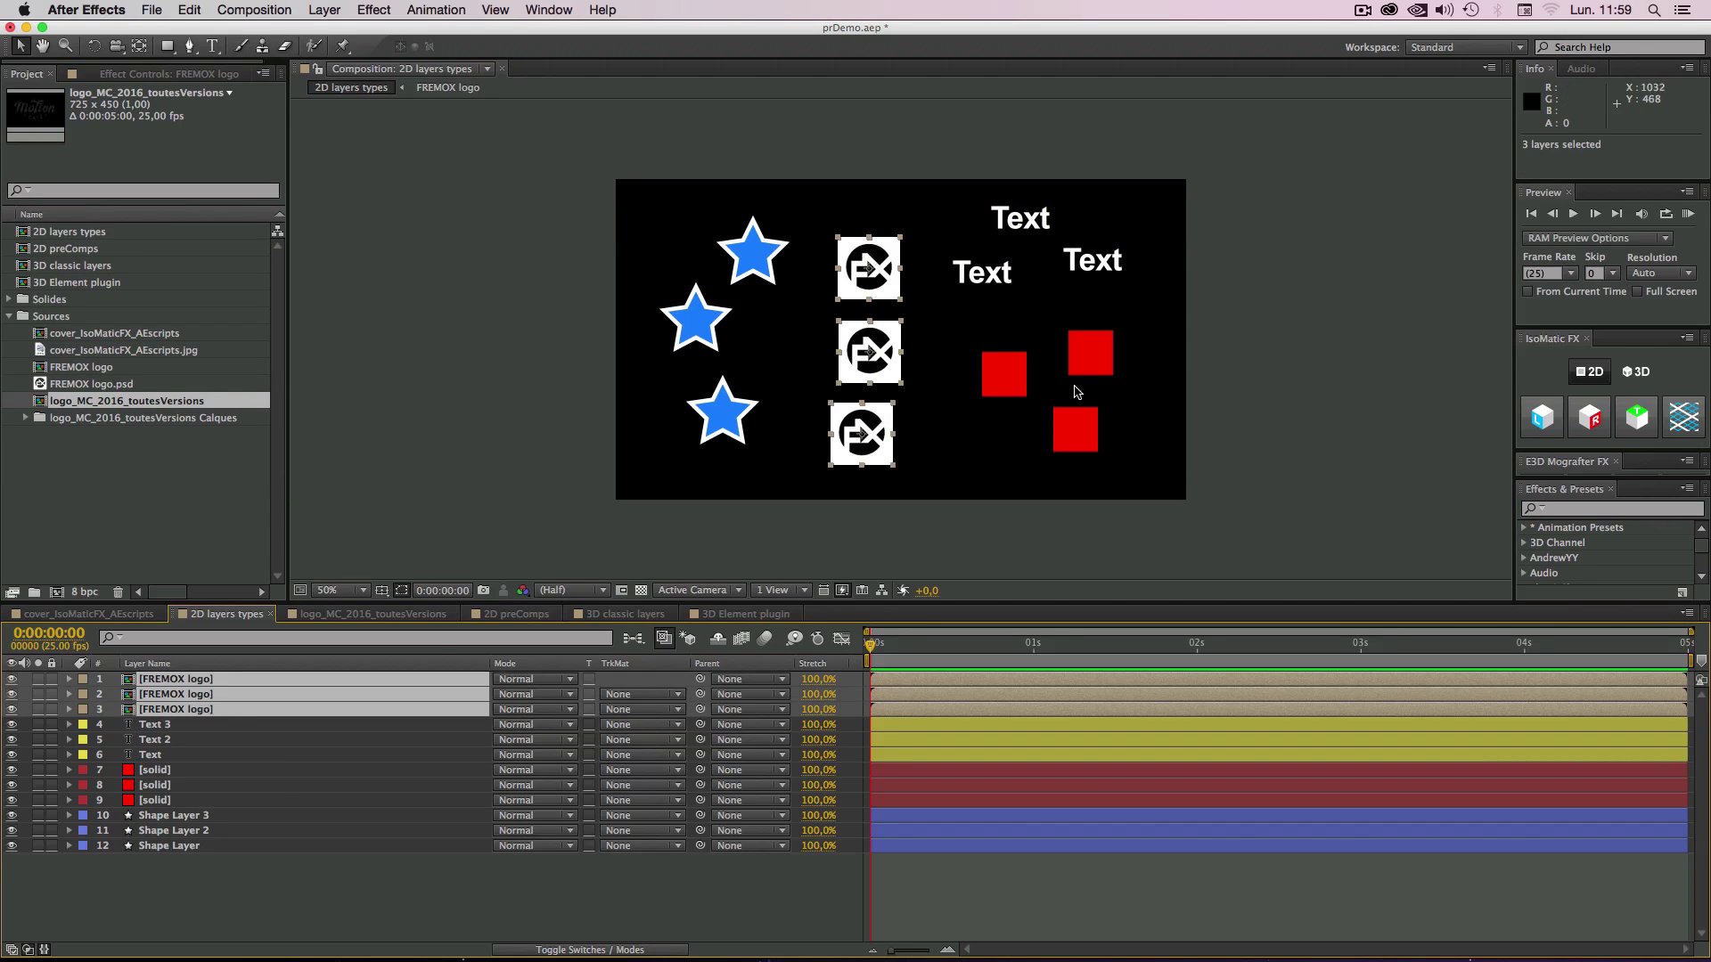
{"action": "left_click", "coordinate": [194, 905]}
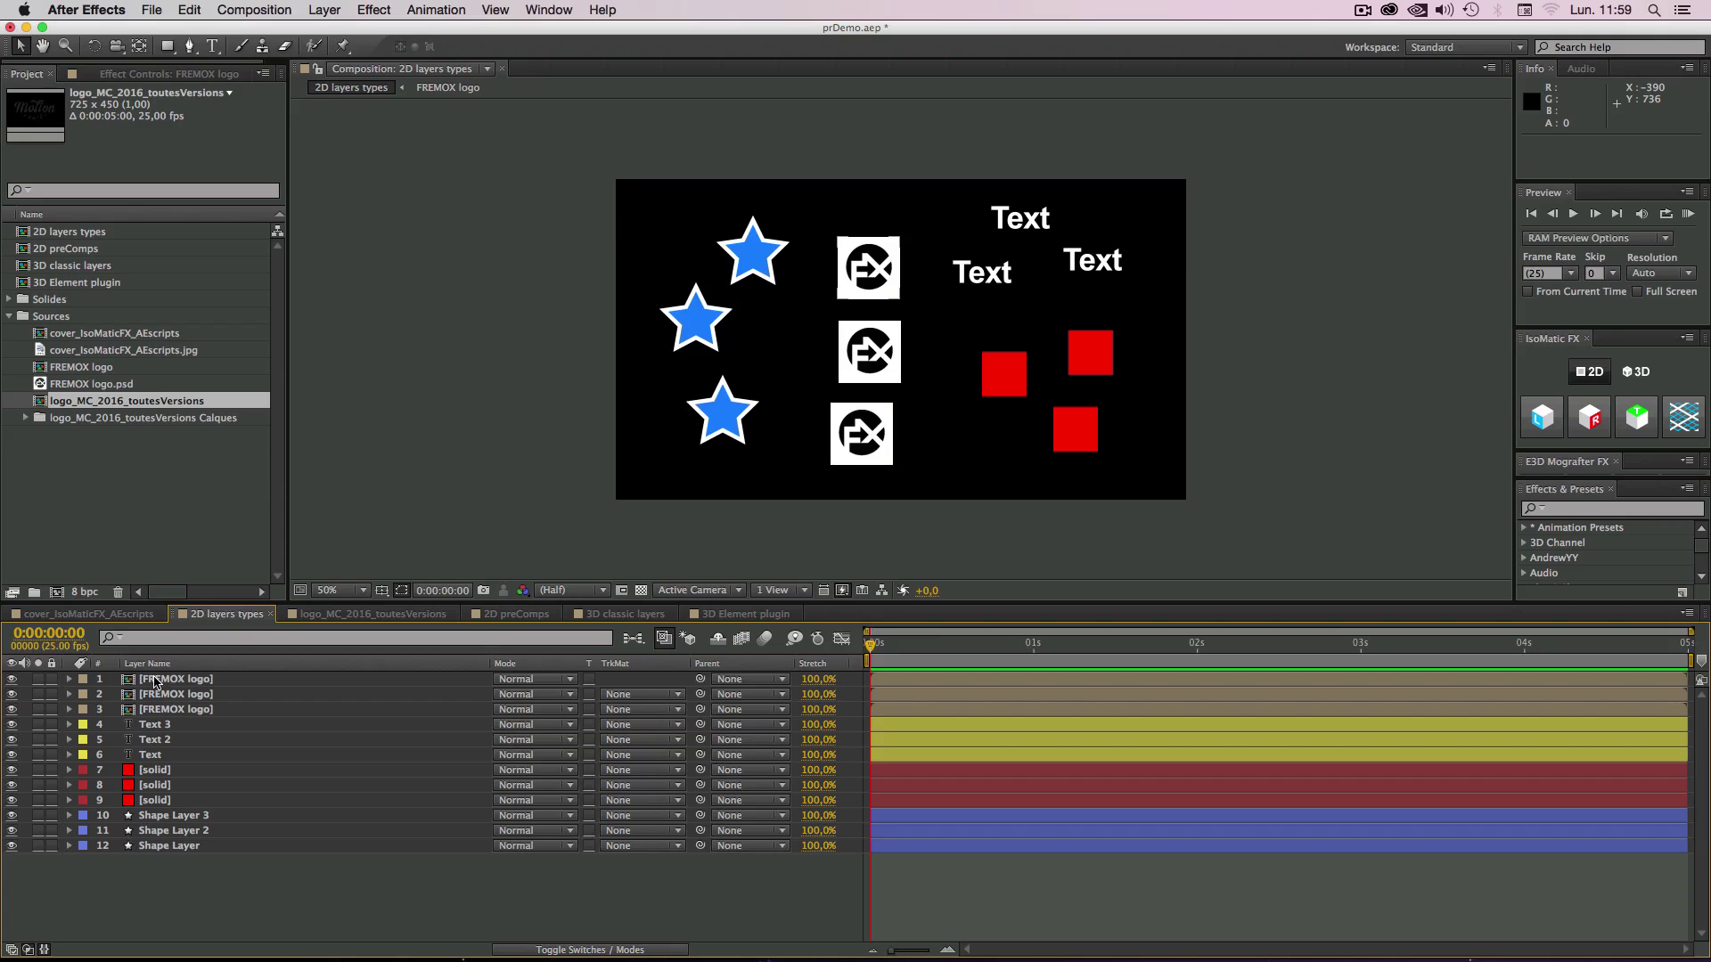
Step: Move the three FREMOX logo layers slightly upward together and apply the IsoMatic FX left isometric projection to them
{"action": "left_click", "coordinate": [875, 293]}
{"action": "left_click", "coordinate": [867, 412], "text": "shift"}
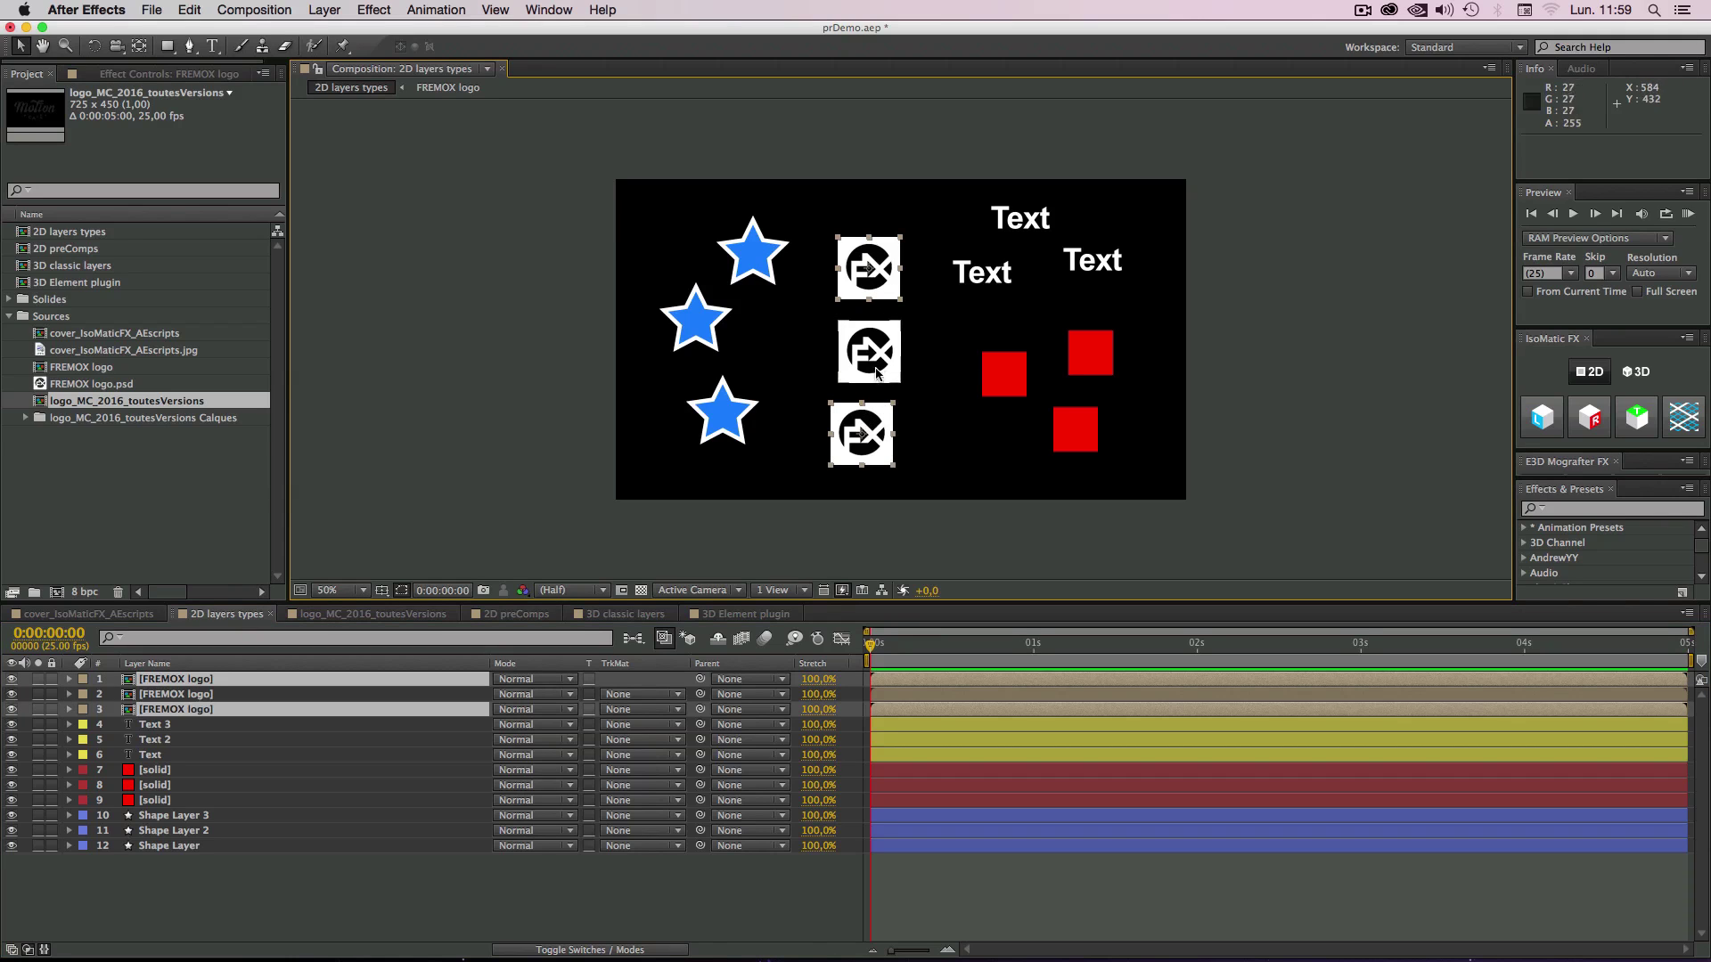
{"action": "left_click", "coordinate": [876, 361], "text": "shift"}
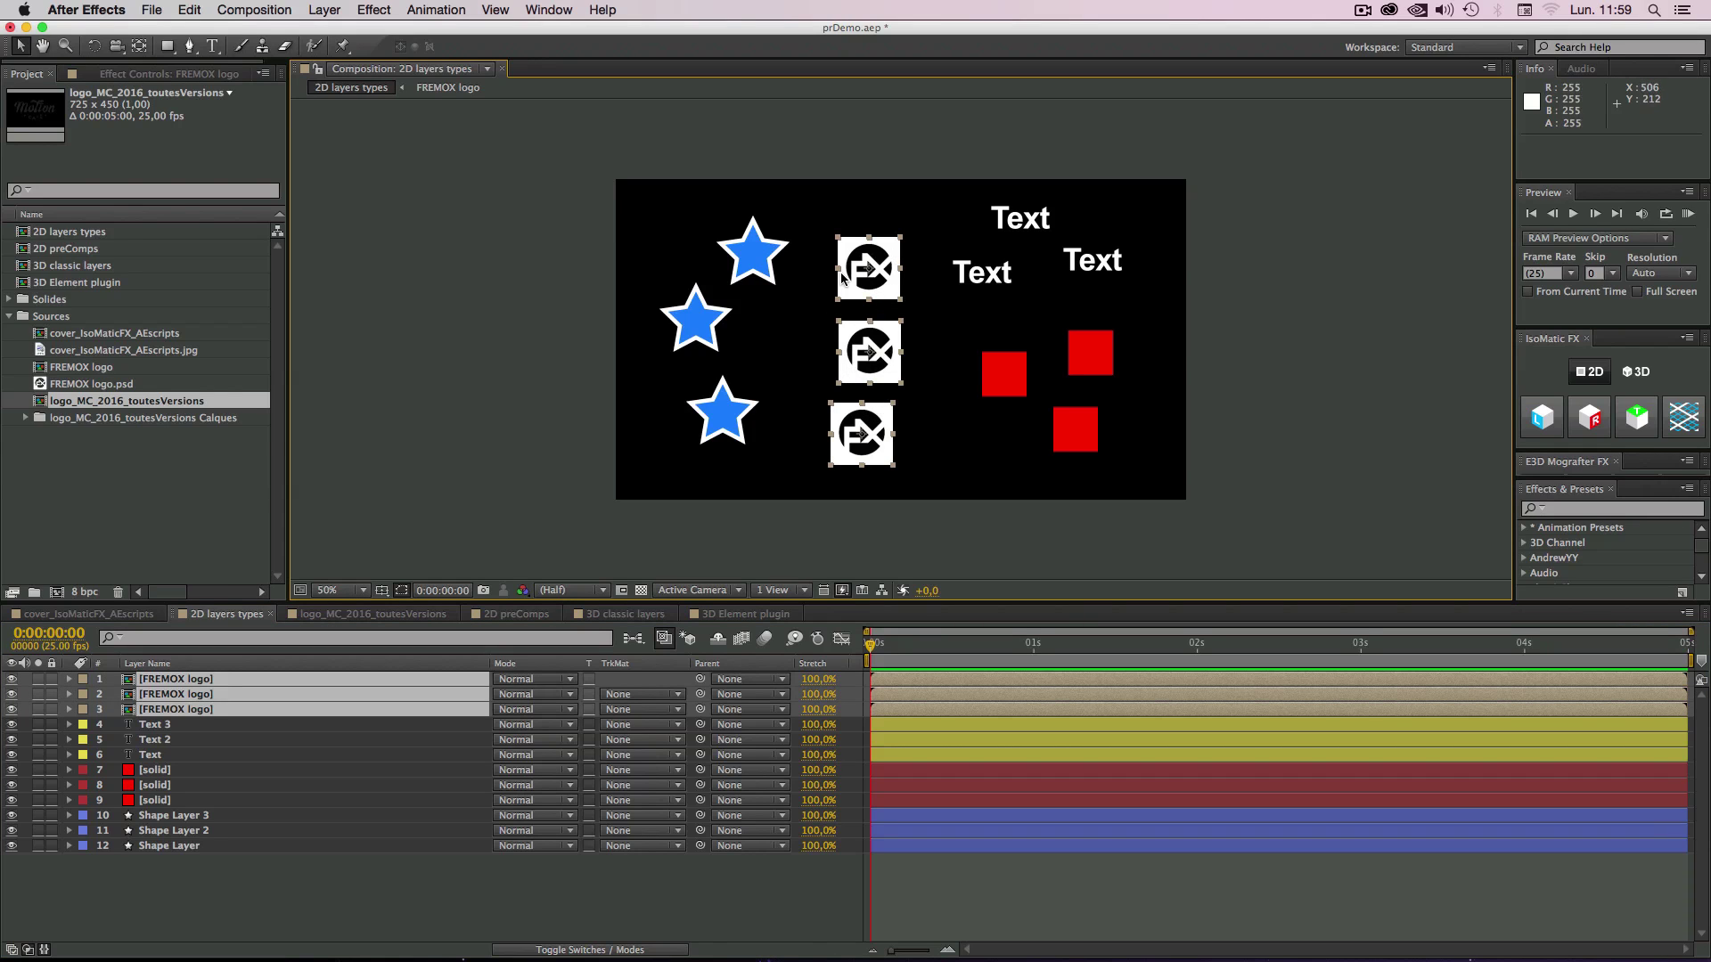
{"action": "left_click_drag", "start_coordinate": [842, 270], "coordinate": [841, 262]}
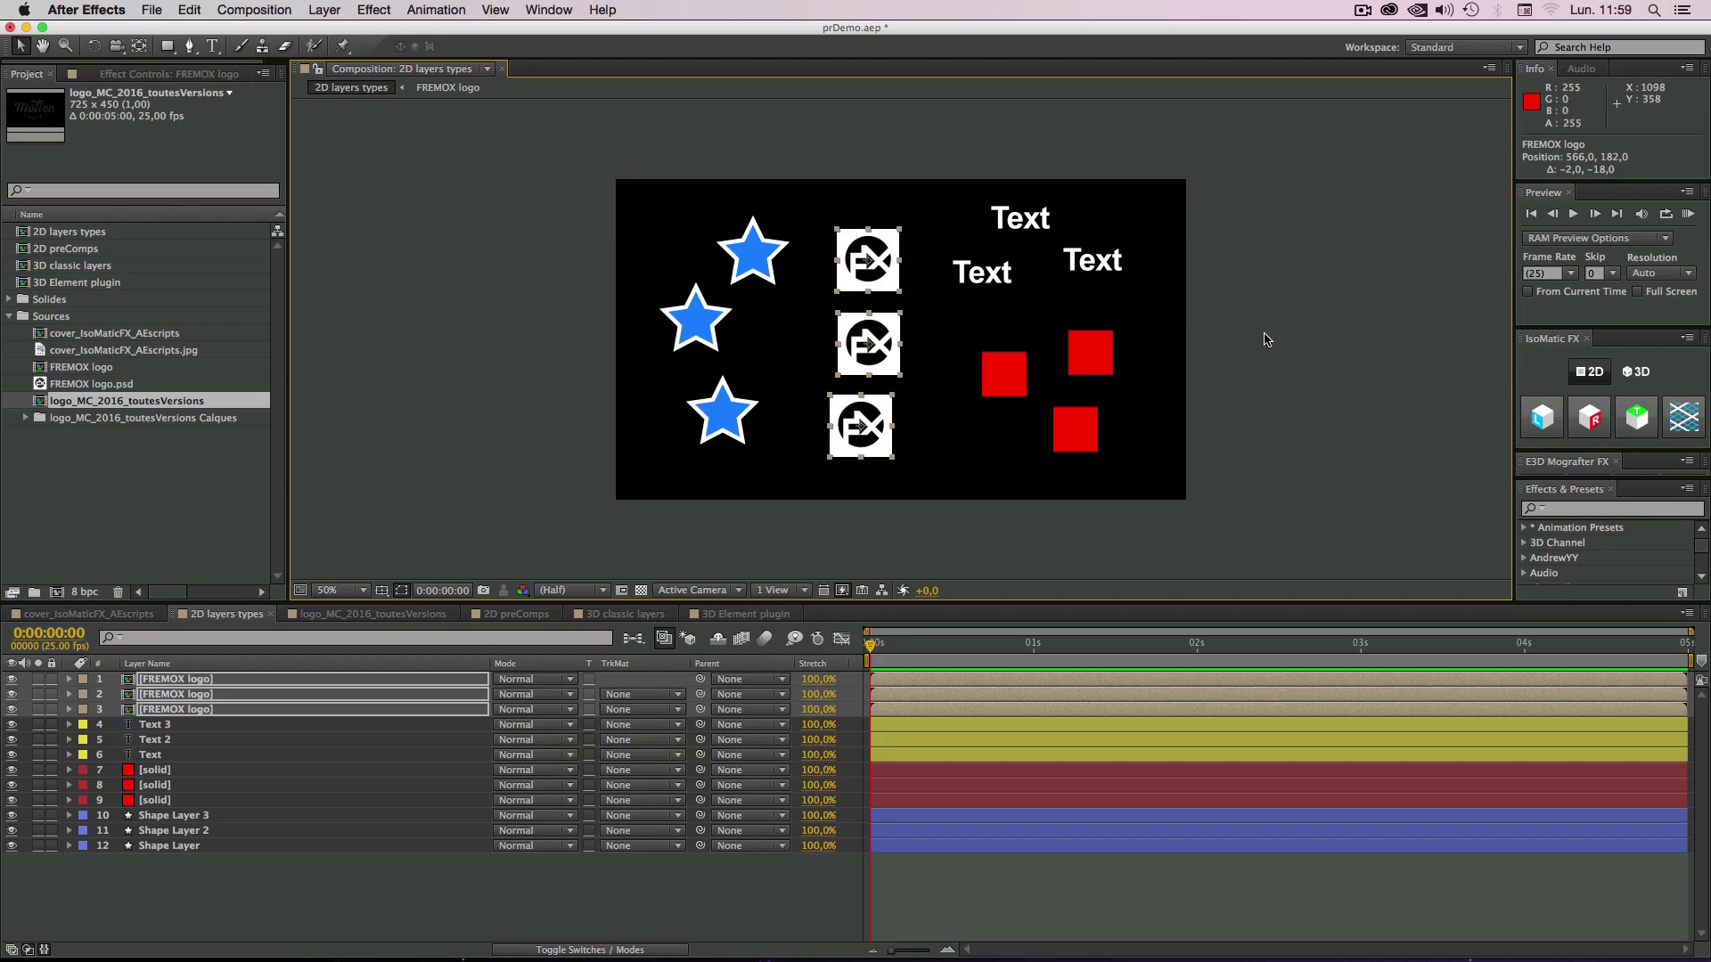
{"action": "left_click", "coordinate": [1534, 430]}
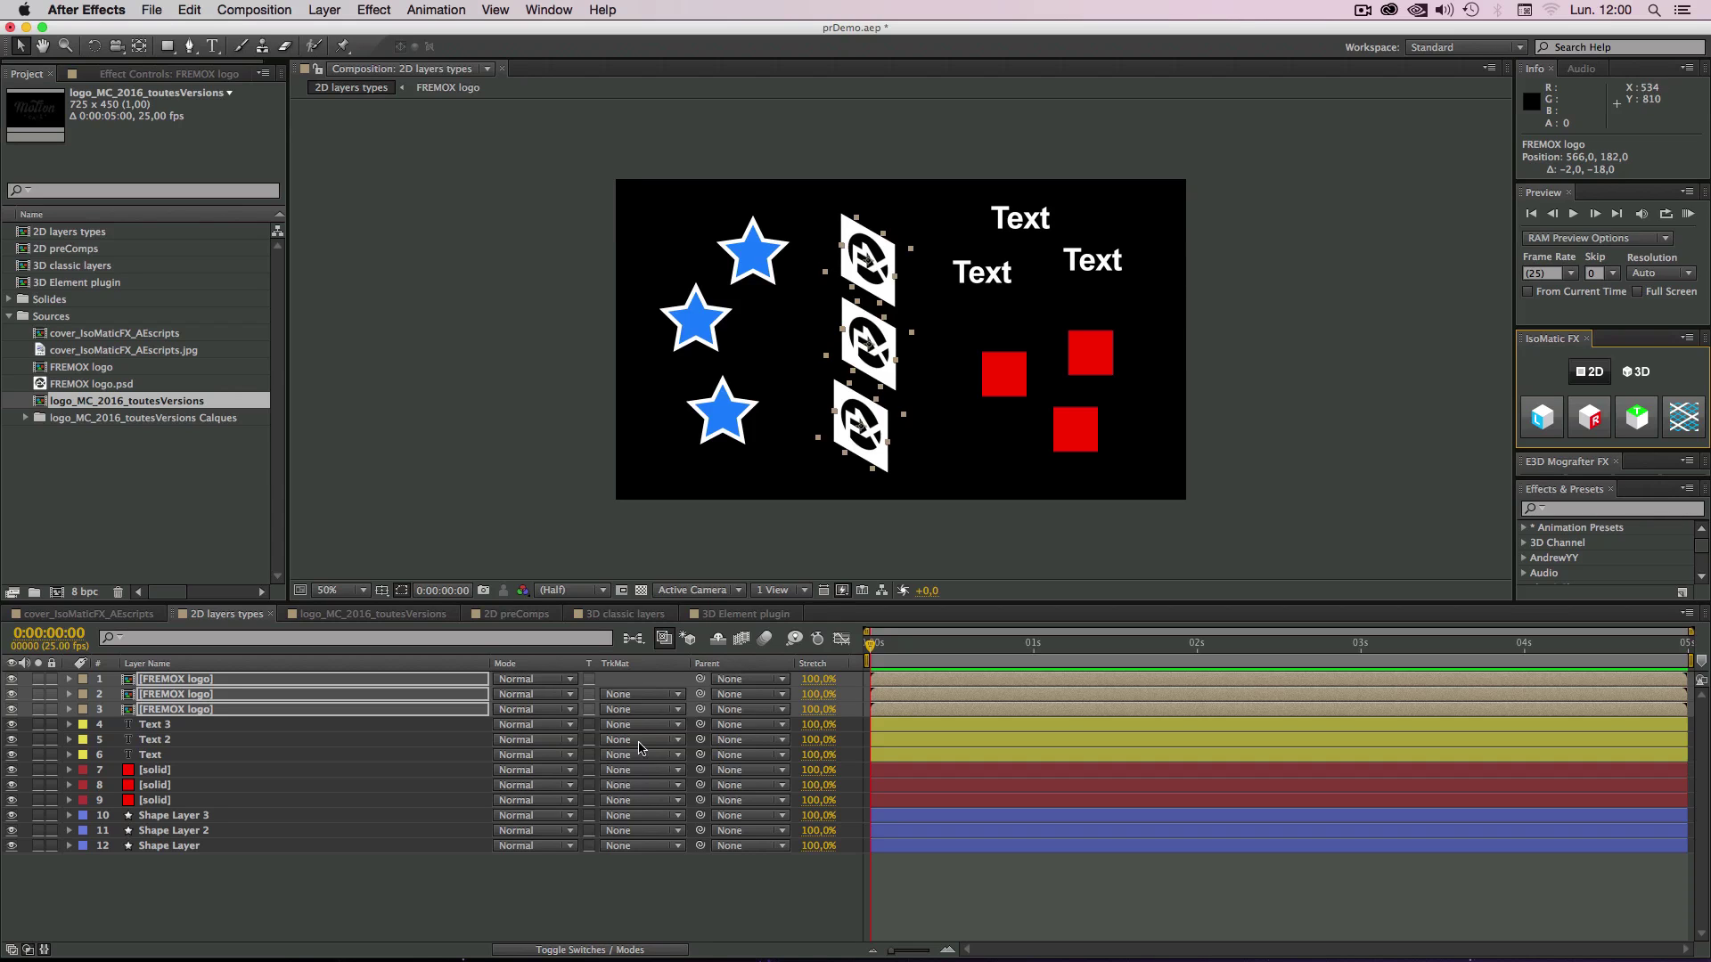
Step: Show the layer switches and check the rotation value of the uppermost FREMOX logo layer
{"action": "left_click", "coordinate": [577, 950]}
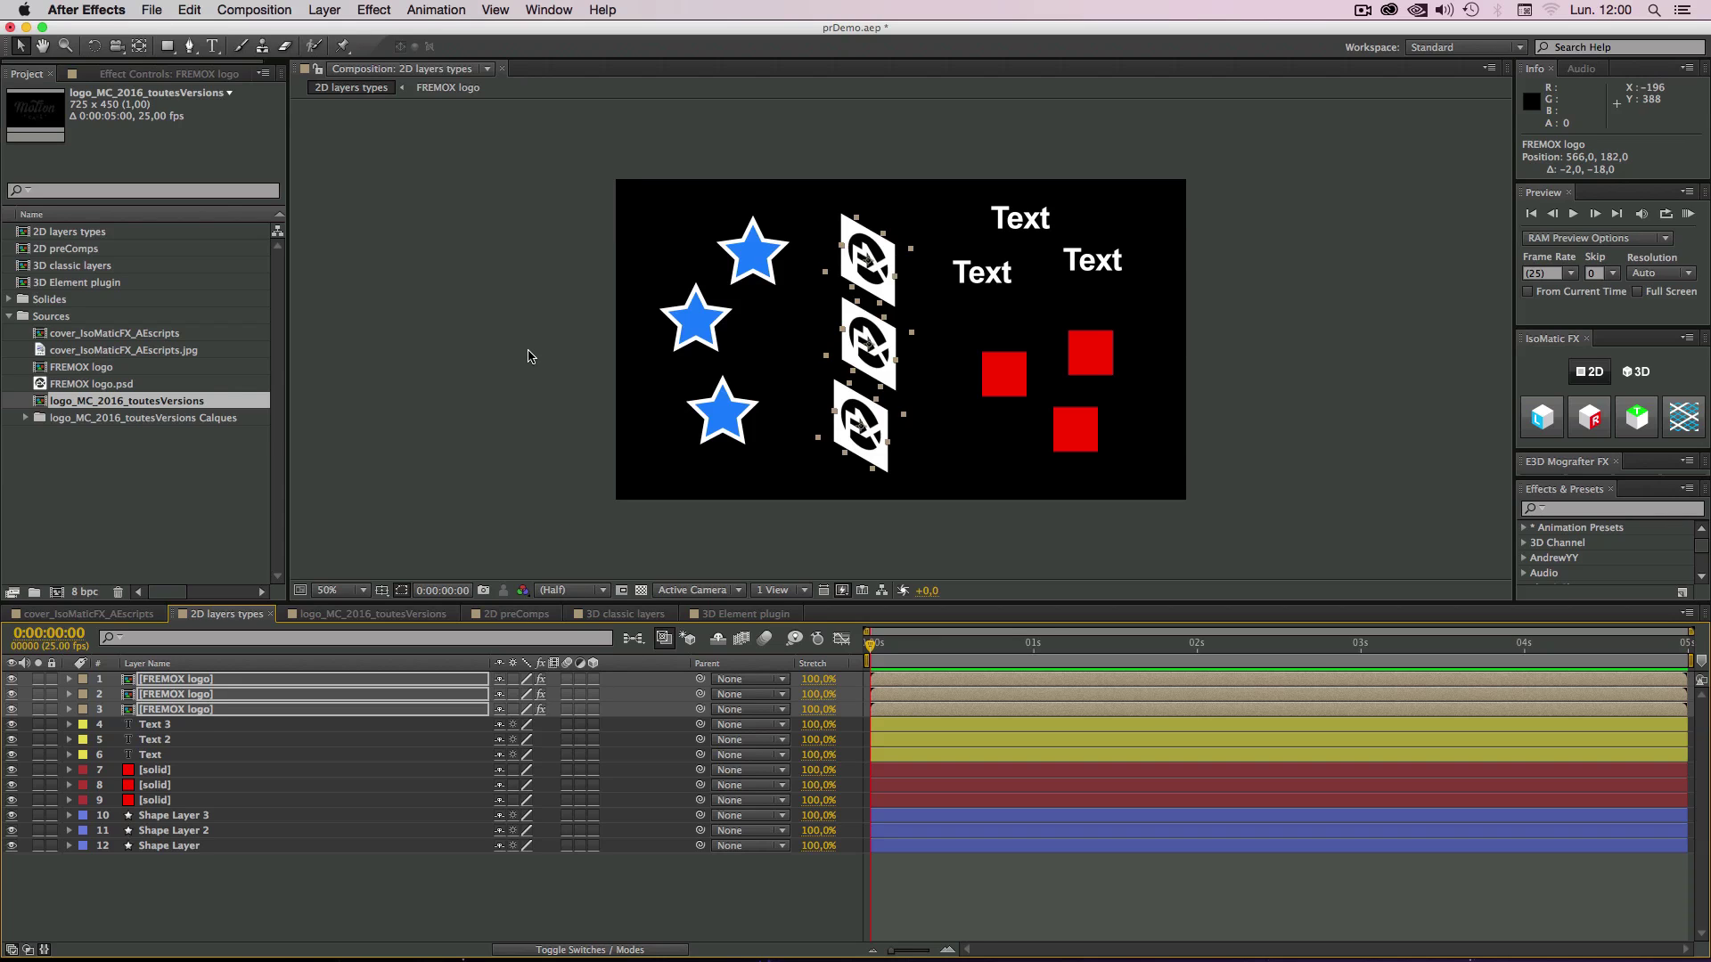
{"action": "left_click", "coordinate": [870, 281]}
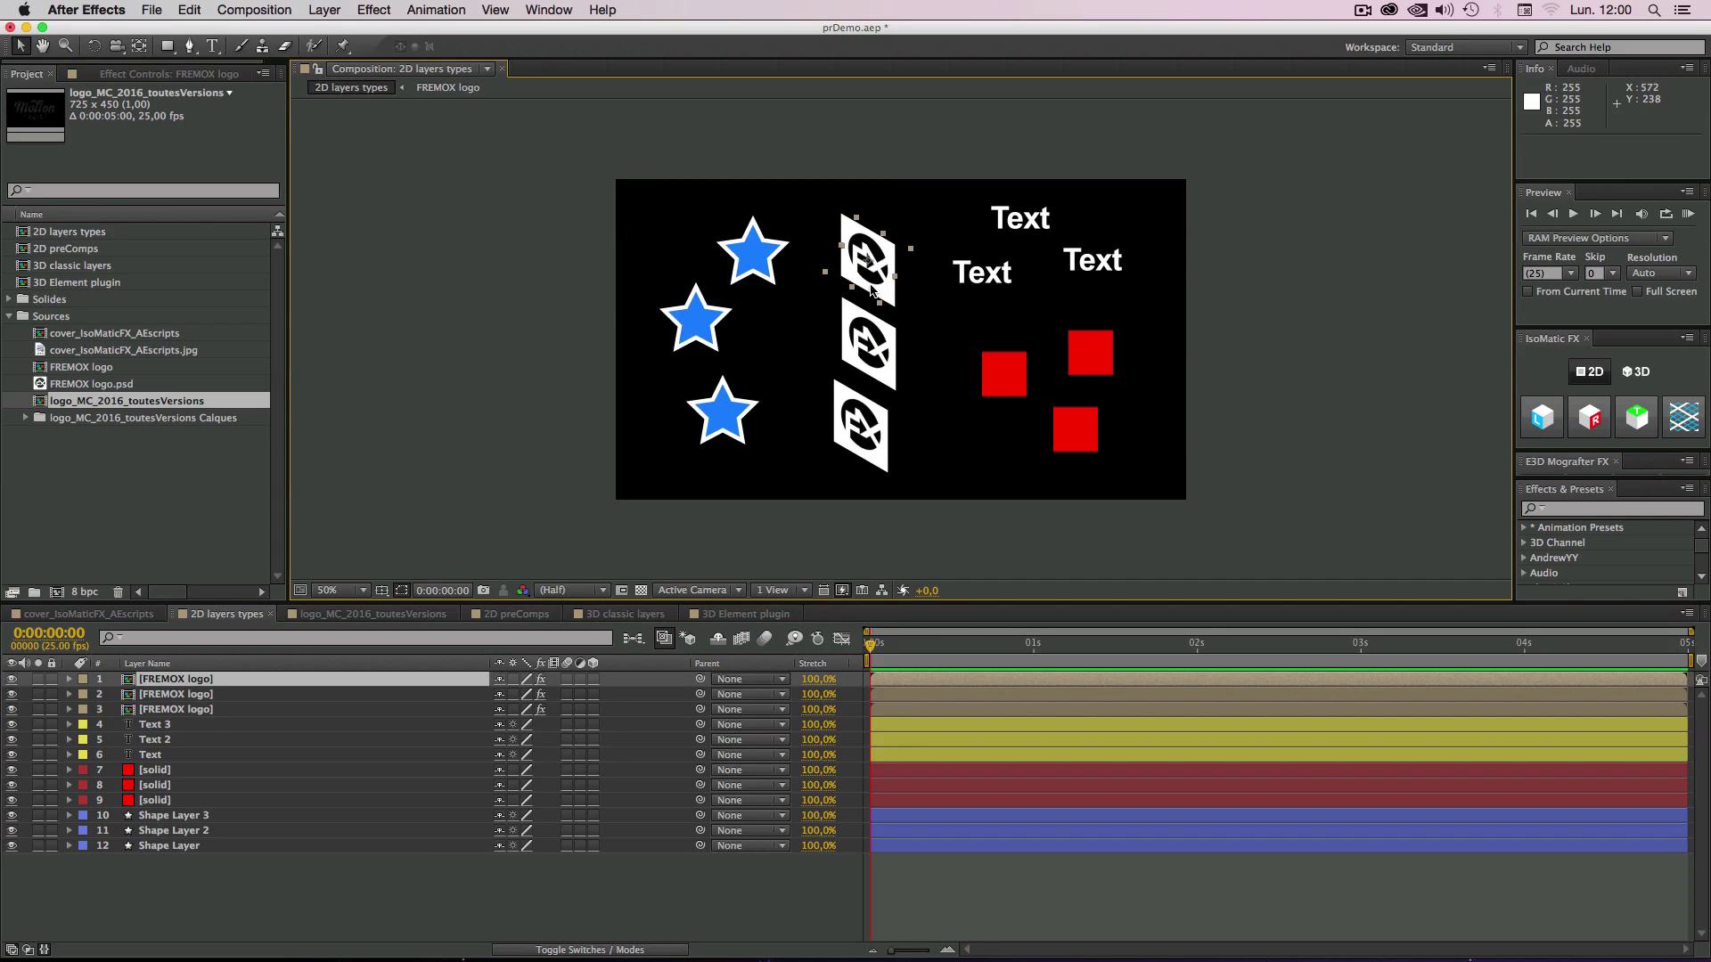
{"action": "key", "text": "r"}
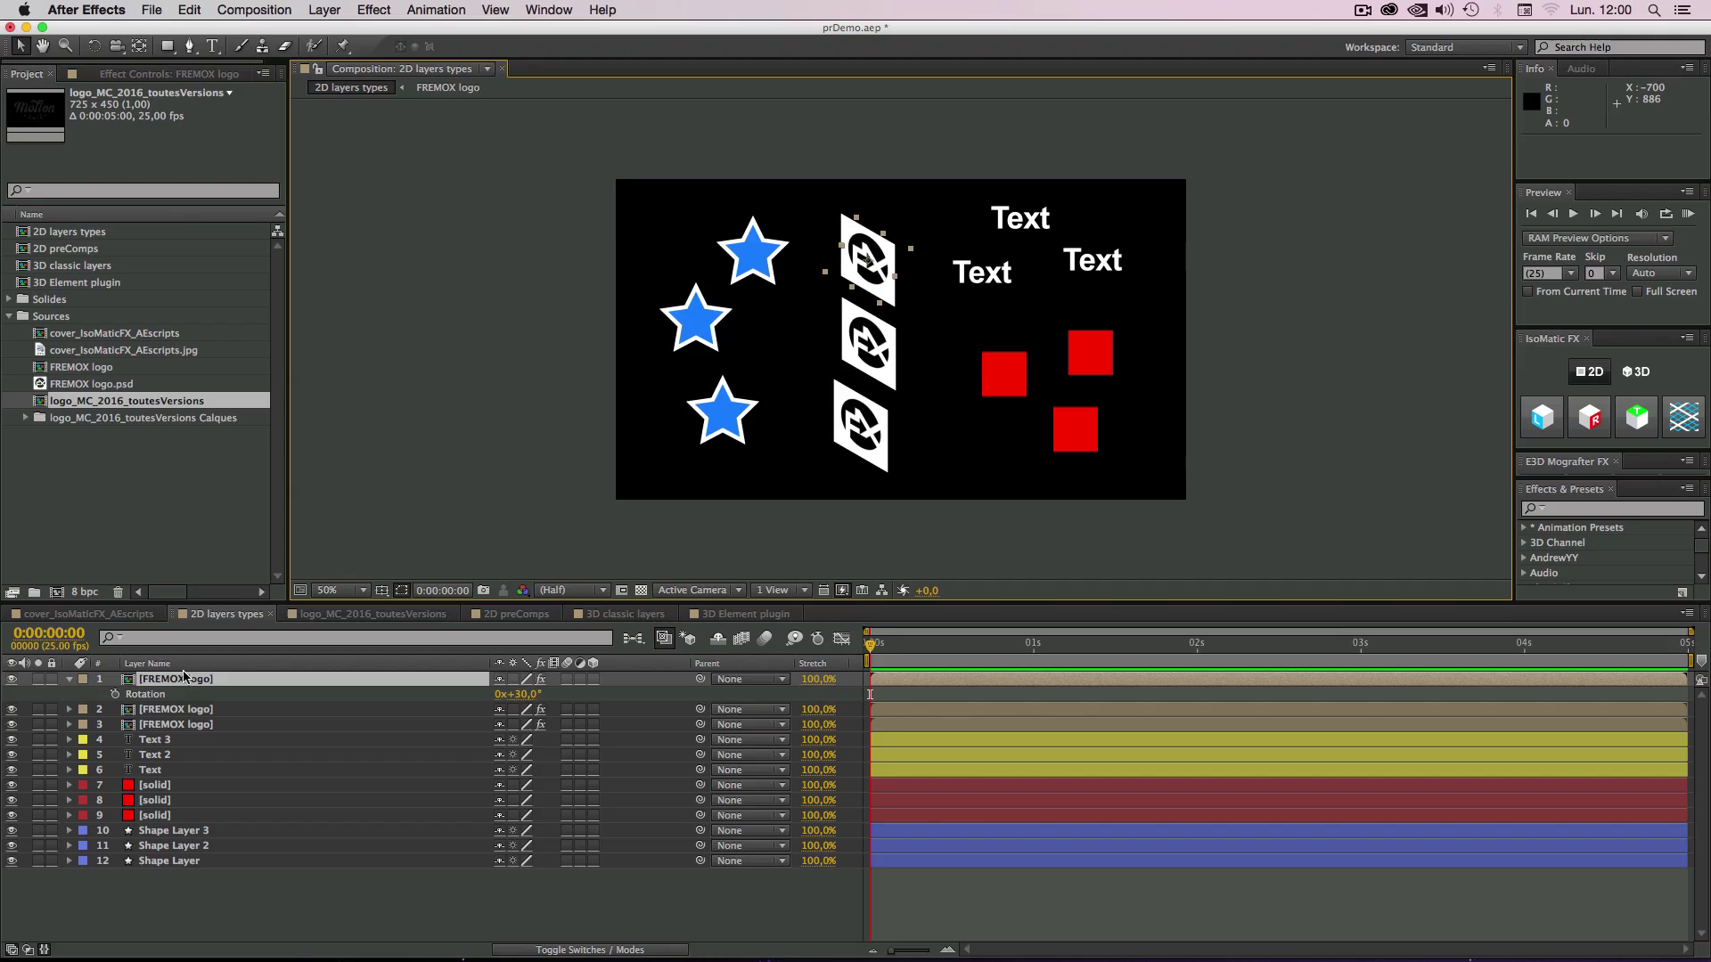
{"action": "left_click", "coordinate": [513, 696]}
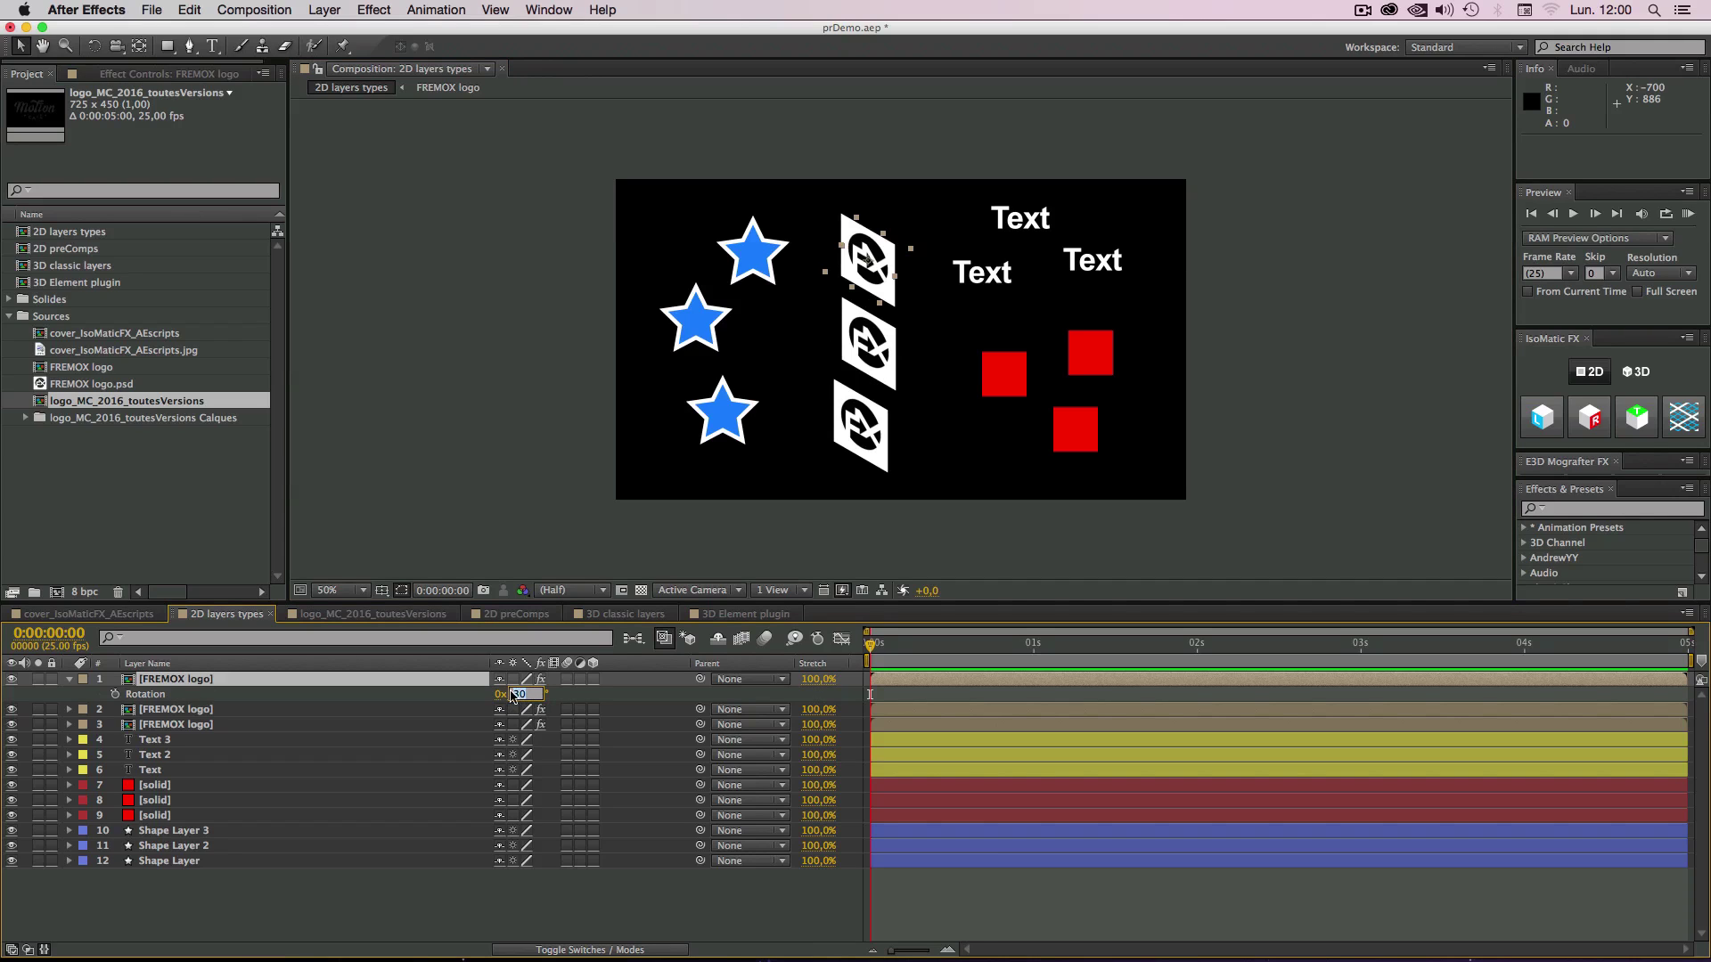
{"action": "left_click", "coordinate": [564, 697]}
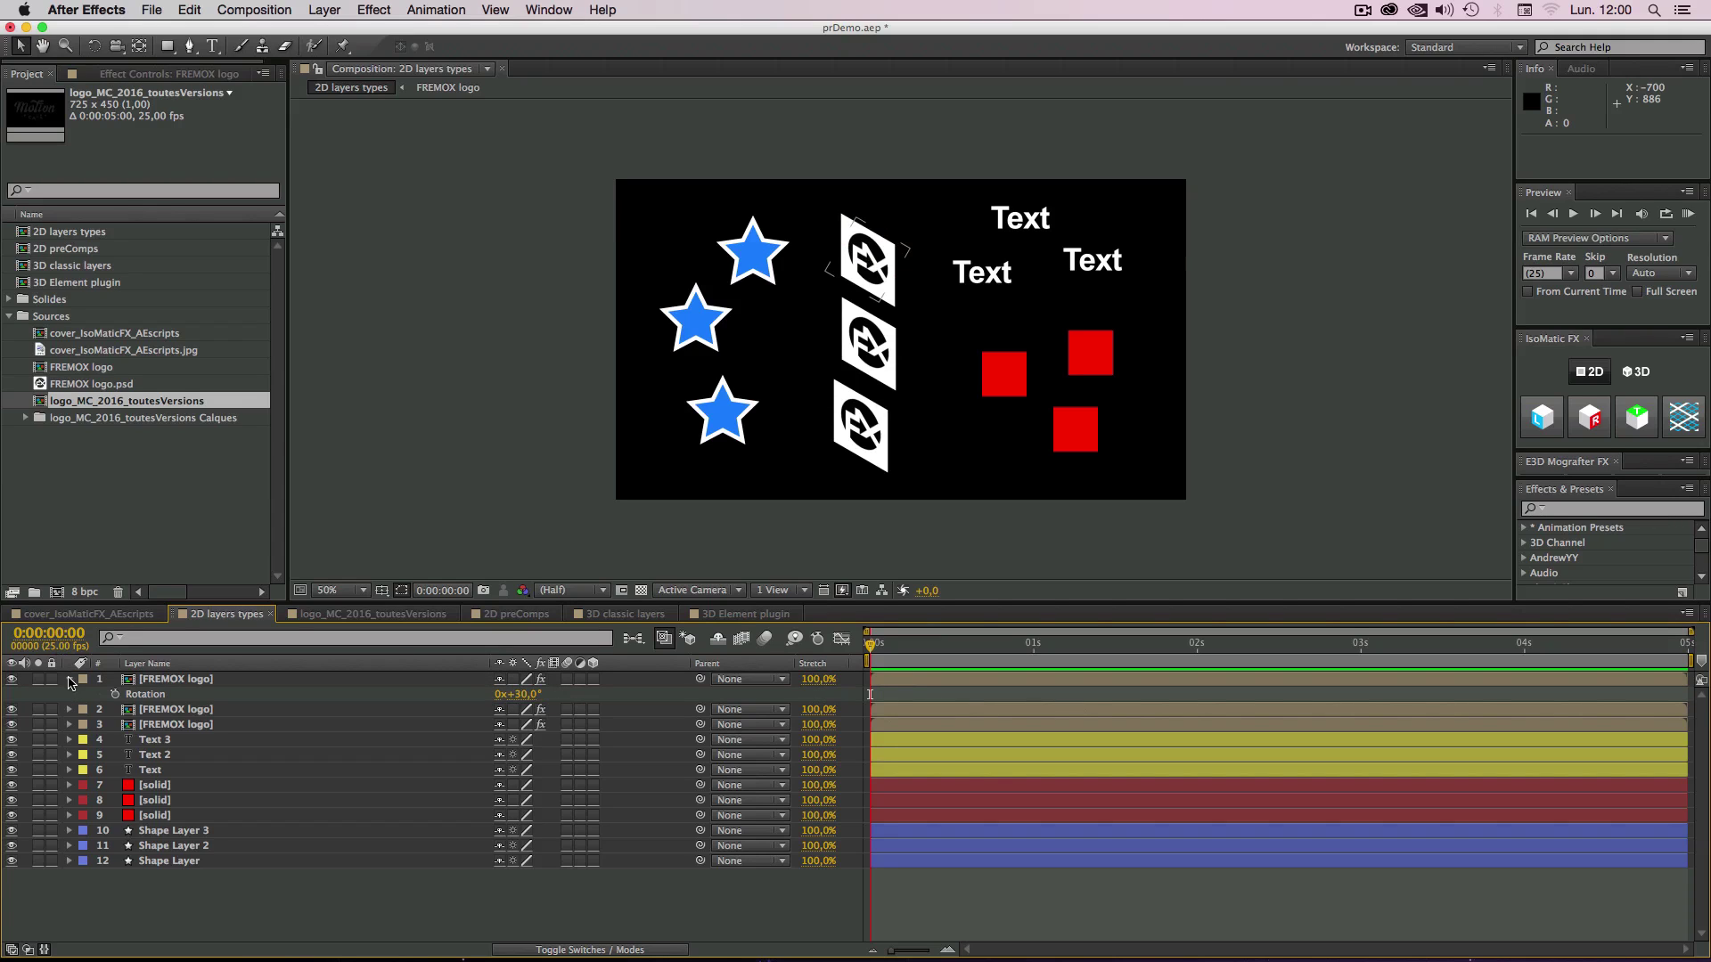
{"action": "left_click", "coordinate": [70, 681]}
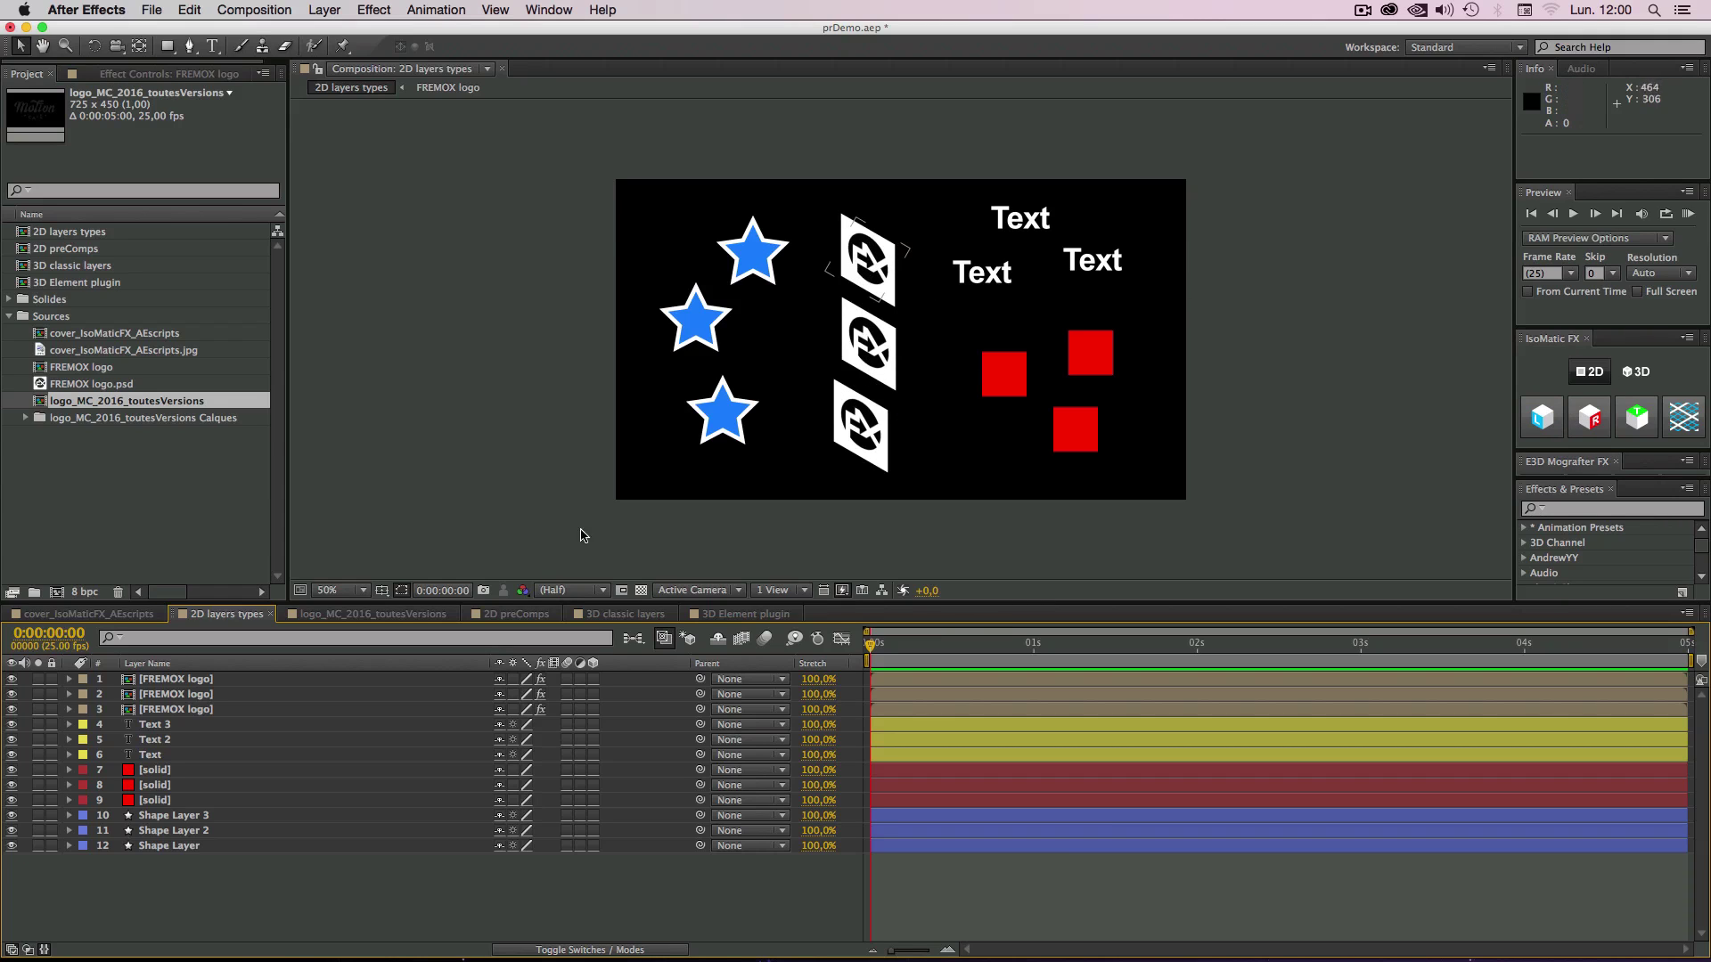
{"action": "left_click", "coordinate": [202, 680]}
{"action": "left_click", "coordinate": [211, 704], "text": "shift"}
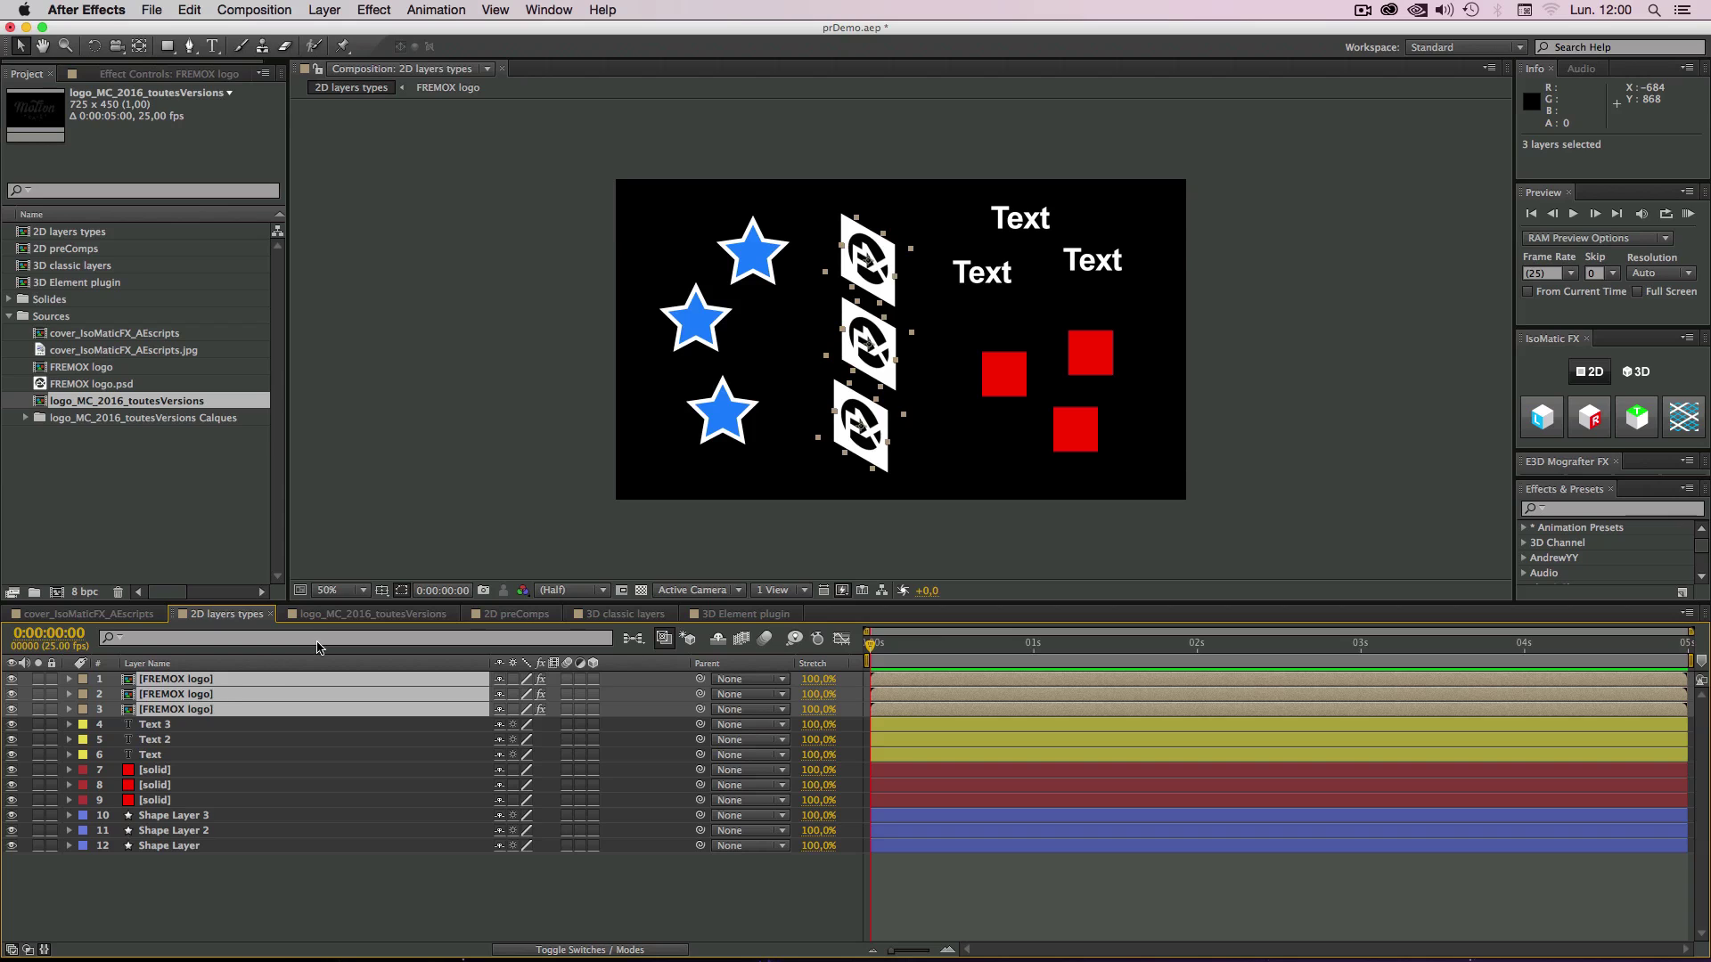
Step: Apply the IsoMatic FX right isometric projection to the three red solid layers
{"action": "left_click", "coordinate": [1007, 373]}
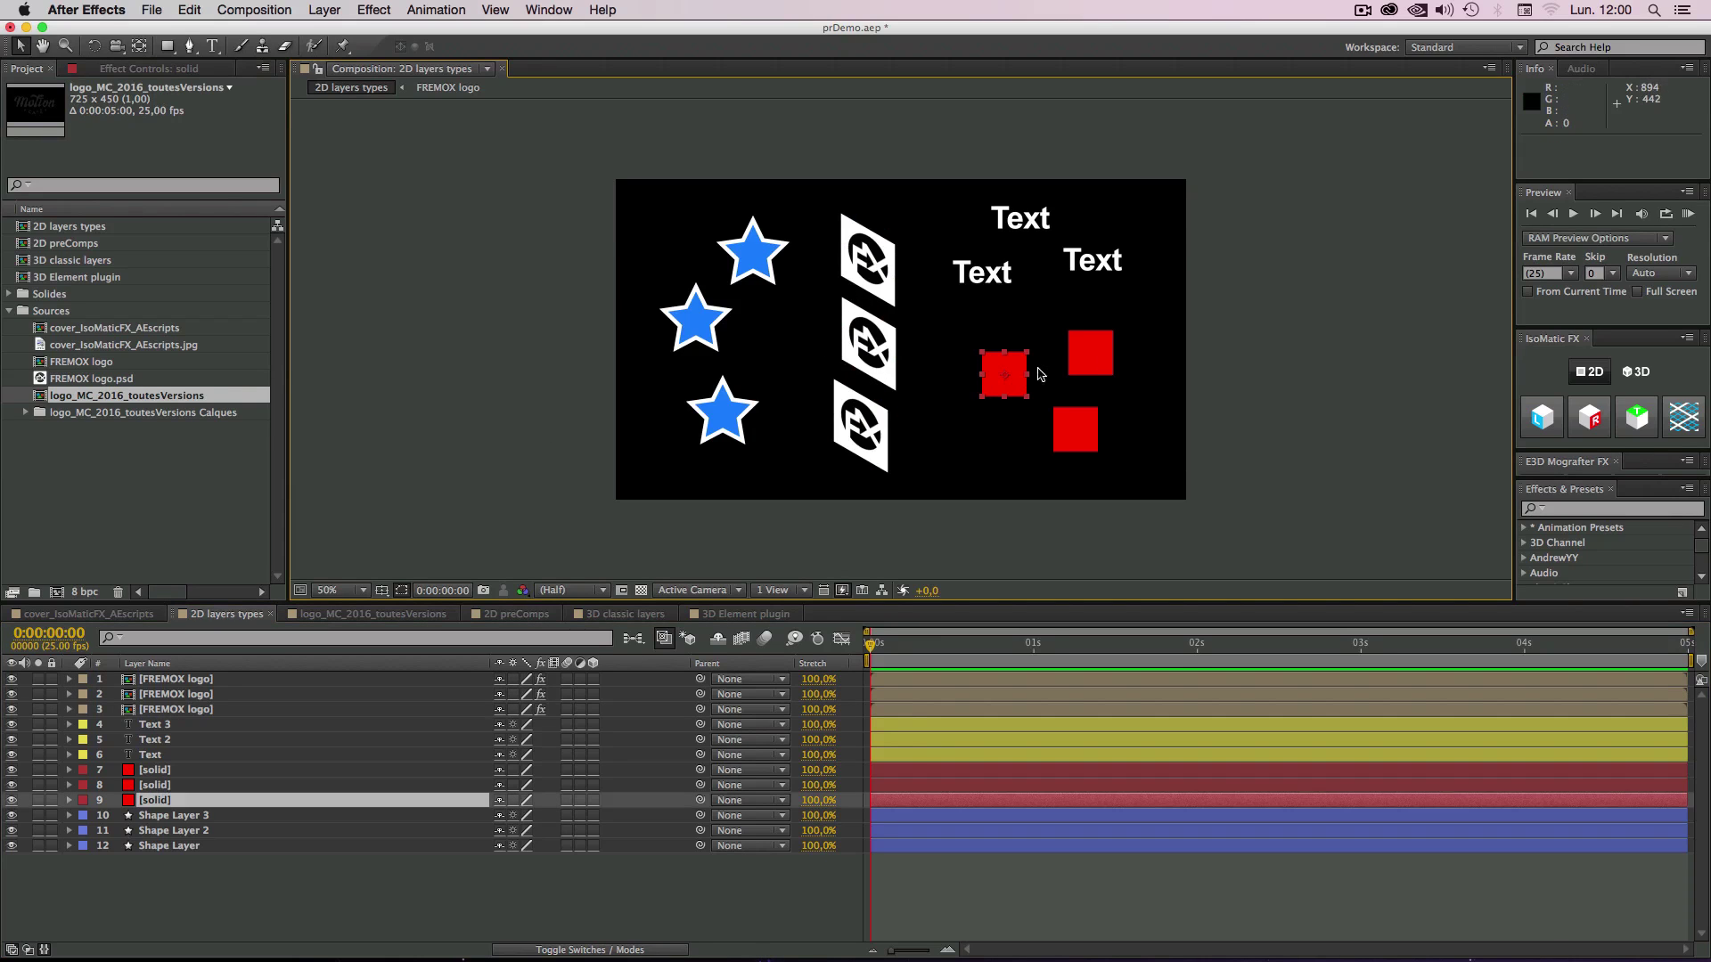
{"action": "left_click", "coordinate": [1096, 352], "text": "shift"}
{"action": "left_click", "coordinate": [1076, 429], "text": "shift"}
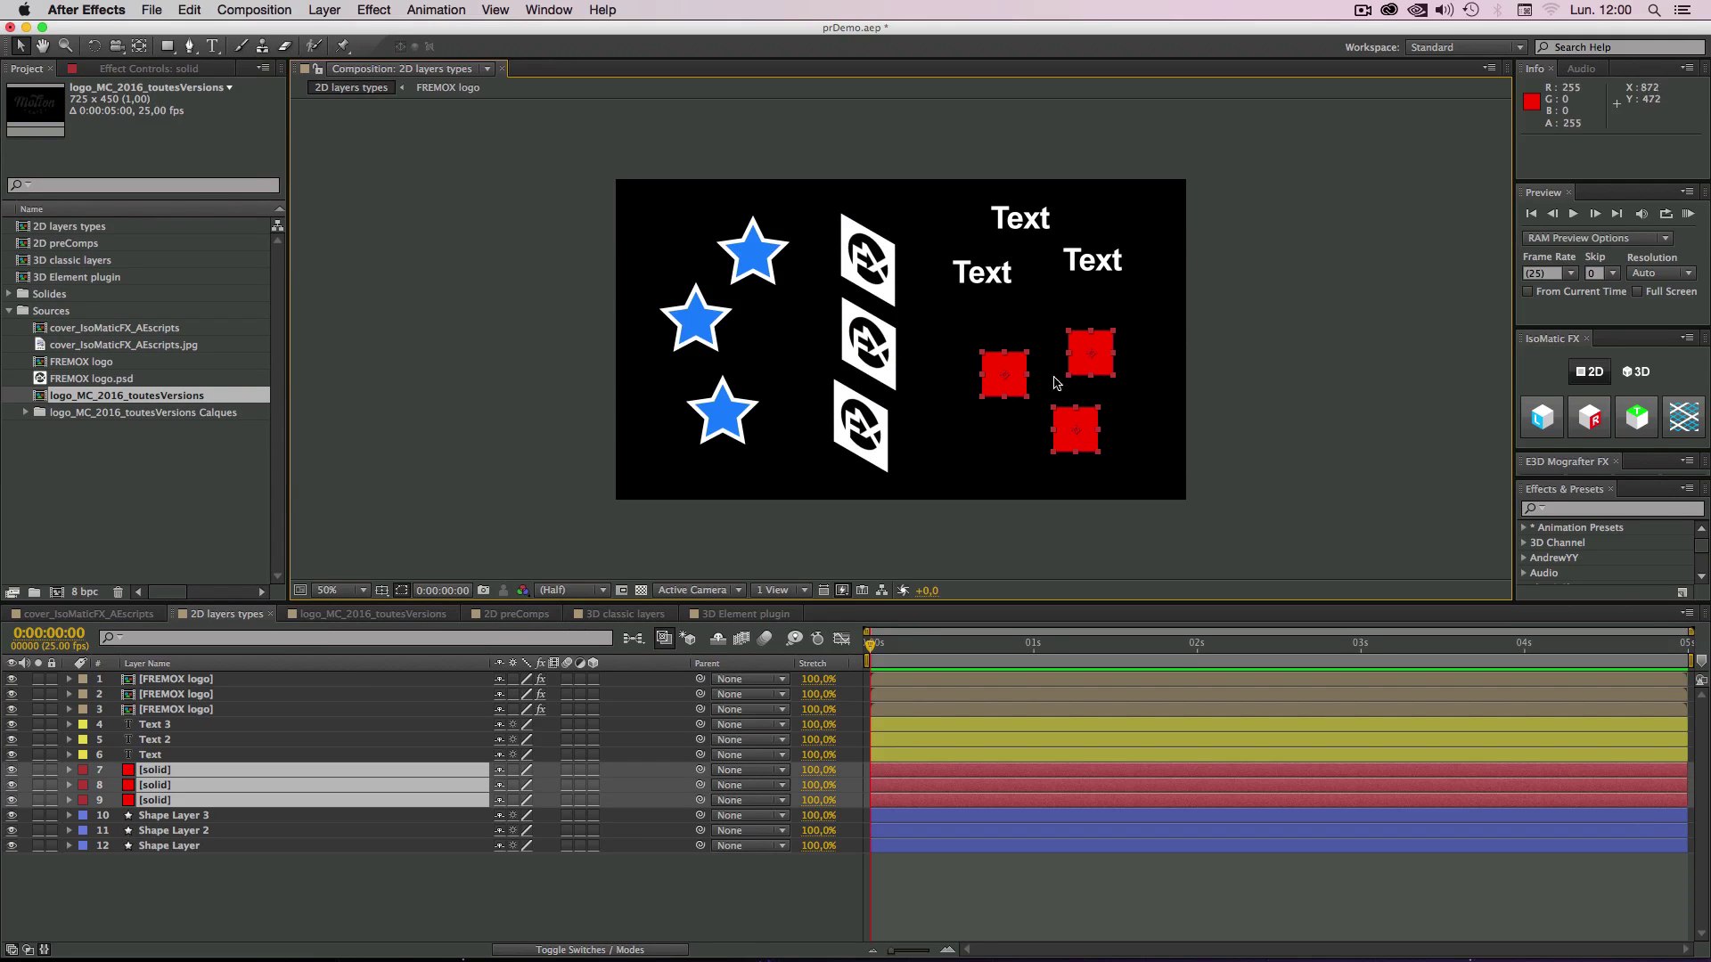
{"action": "left_click", "coordinate": [1589, 417]}
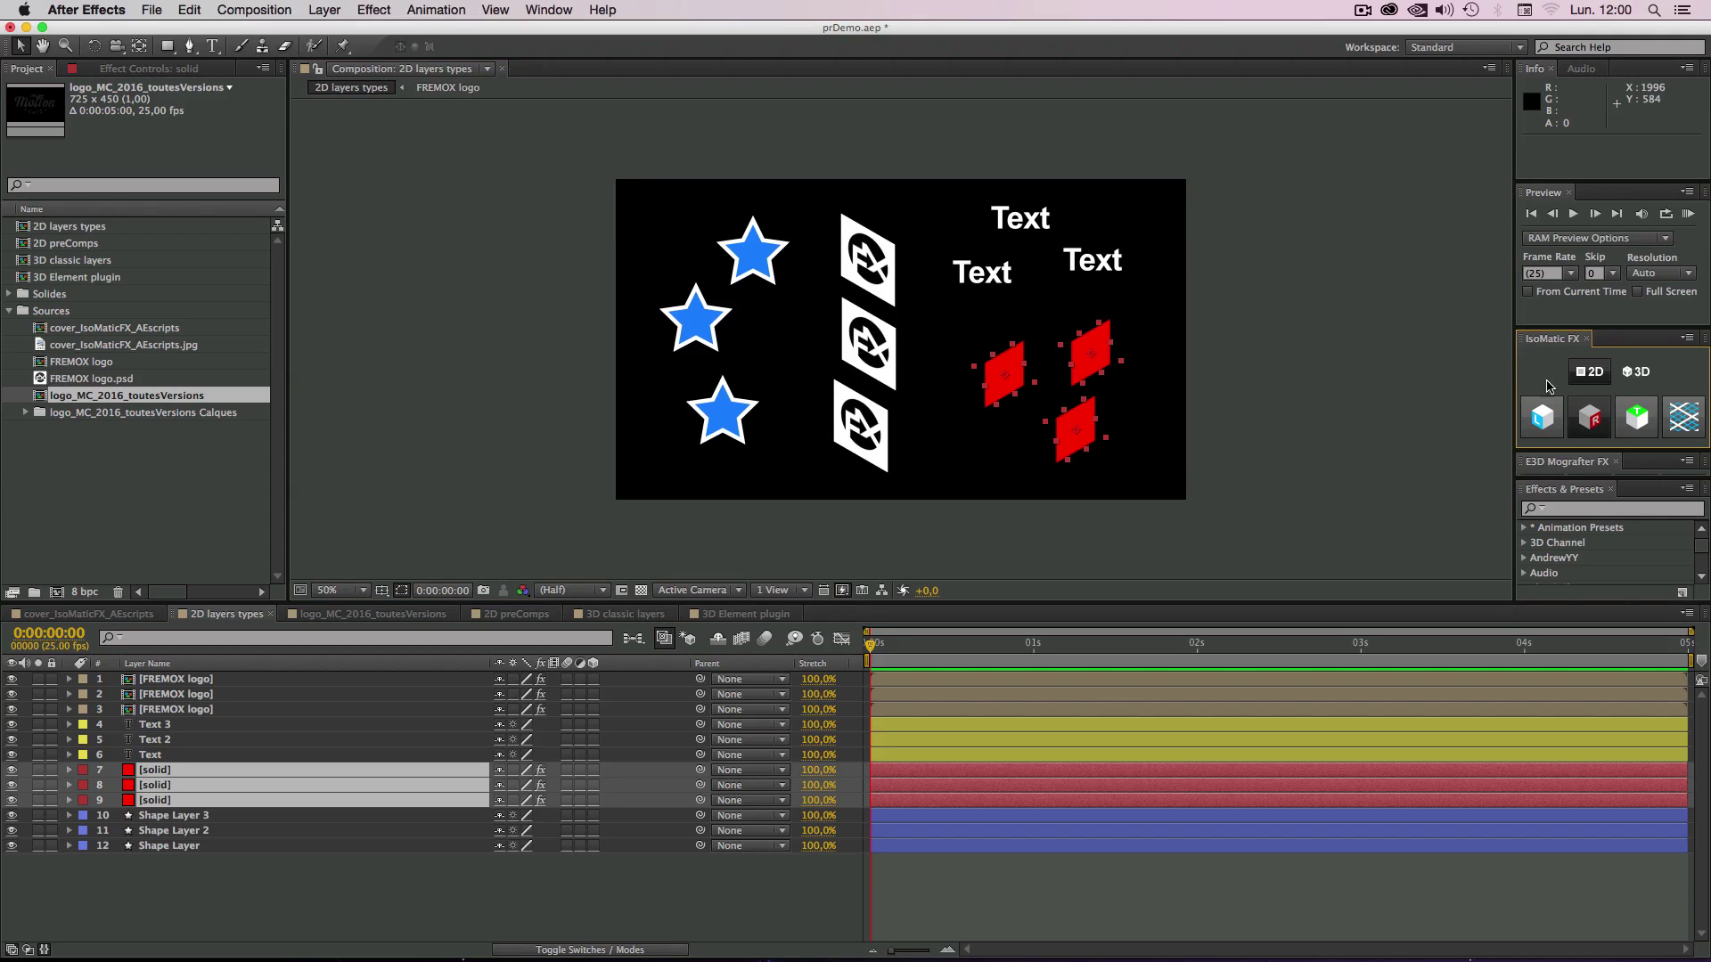
Step: Try the IsoMatic FX top isometric projection on the three text layers, and undo it
{"action": "left_click", "coordinate": [1018, 219]}
{"action": "left_click", "coordinate": [982, 272], "text": "shift"}
{"action": "left_click", "coordinate": [1105, 260], "text": "shift"}
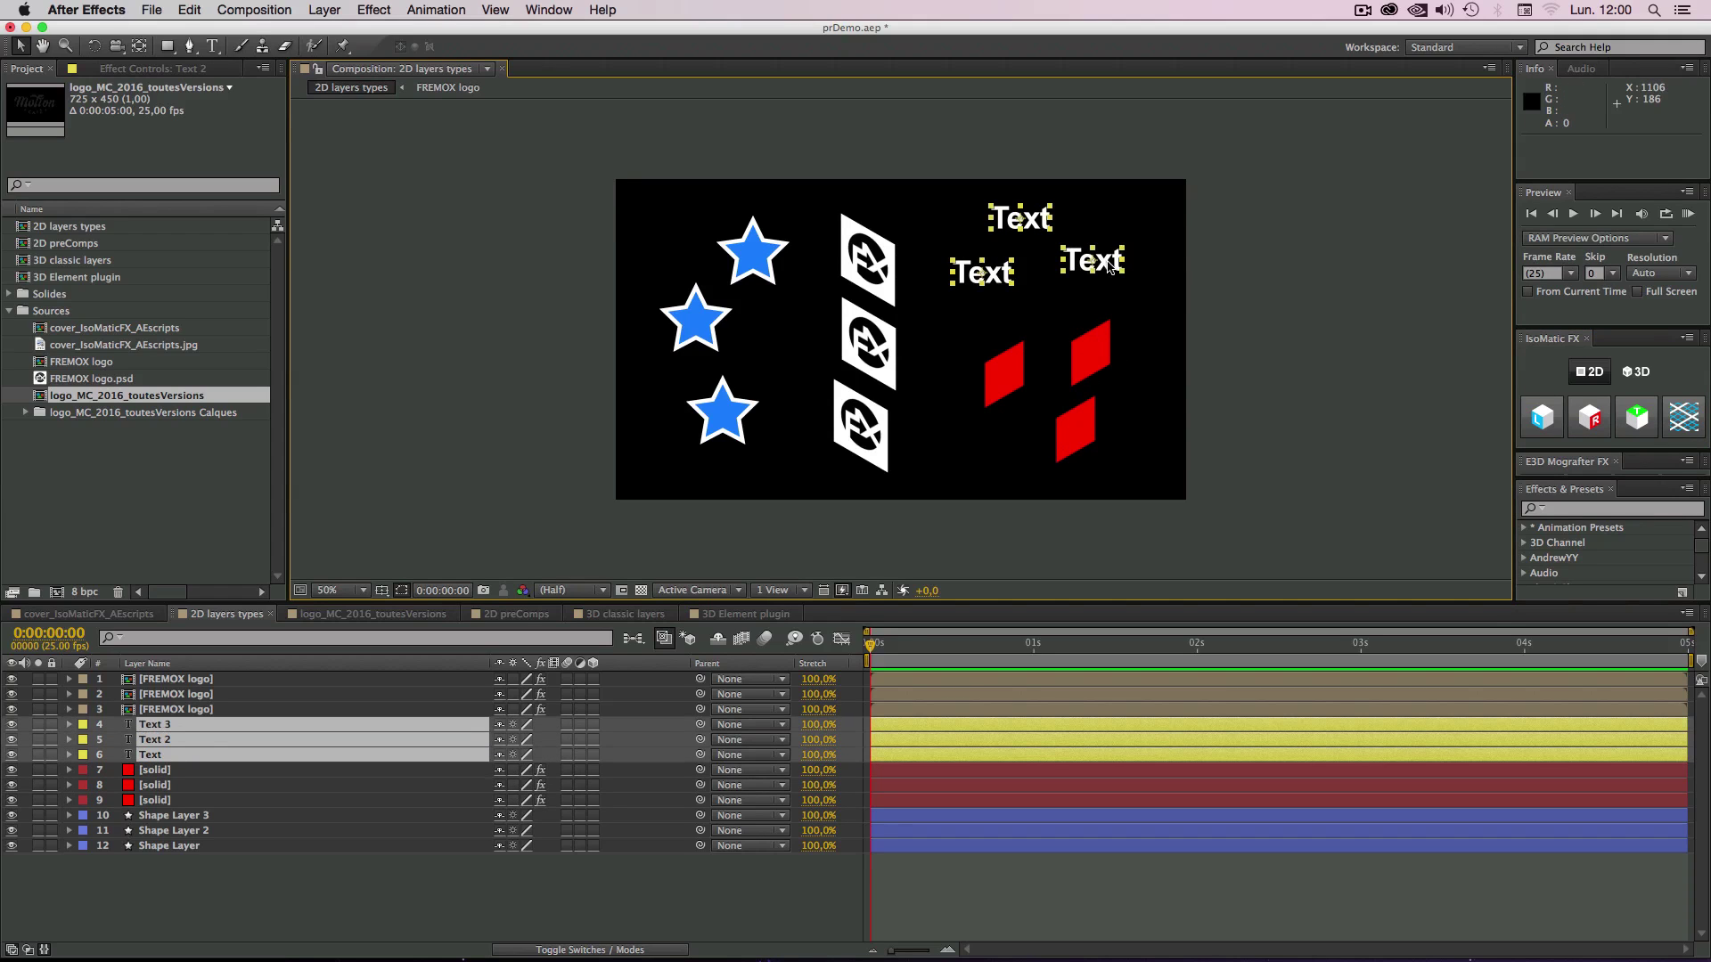
{"action": "left_click", "coordinate": [1633, 416]}
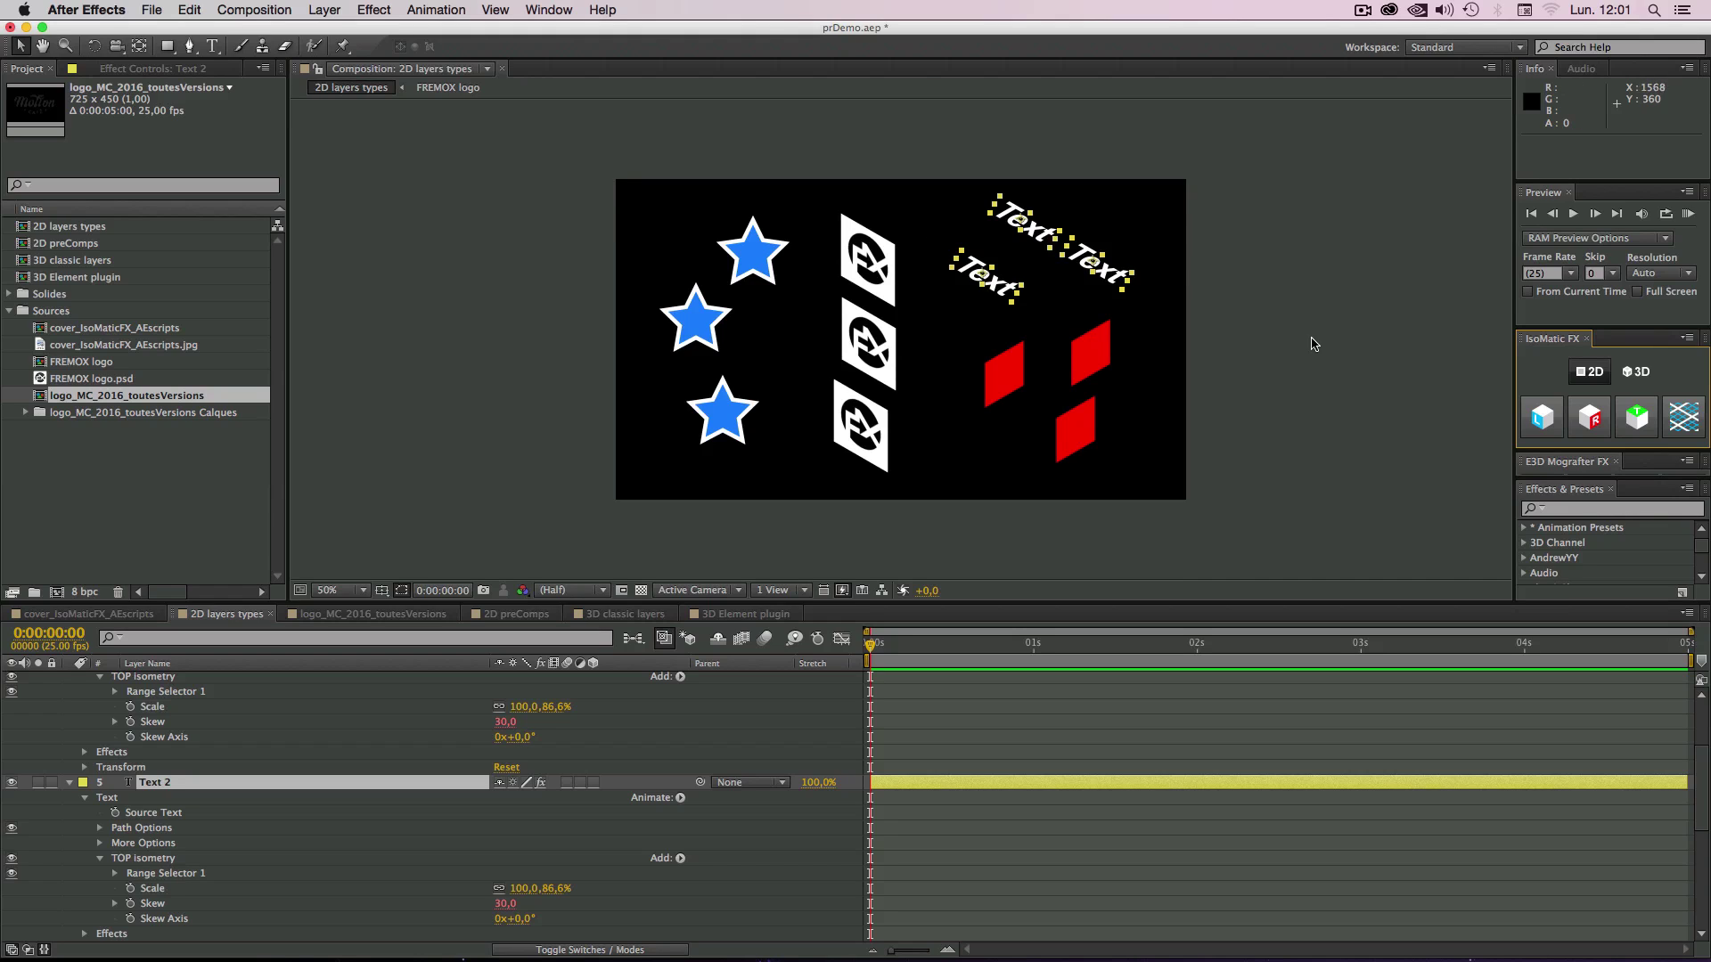
{"action": "left_click", "coordinate": [190, 10]}
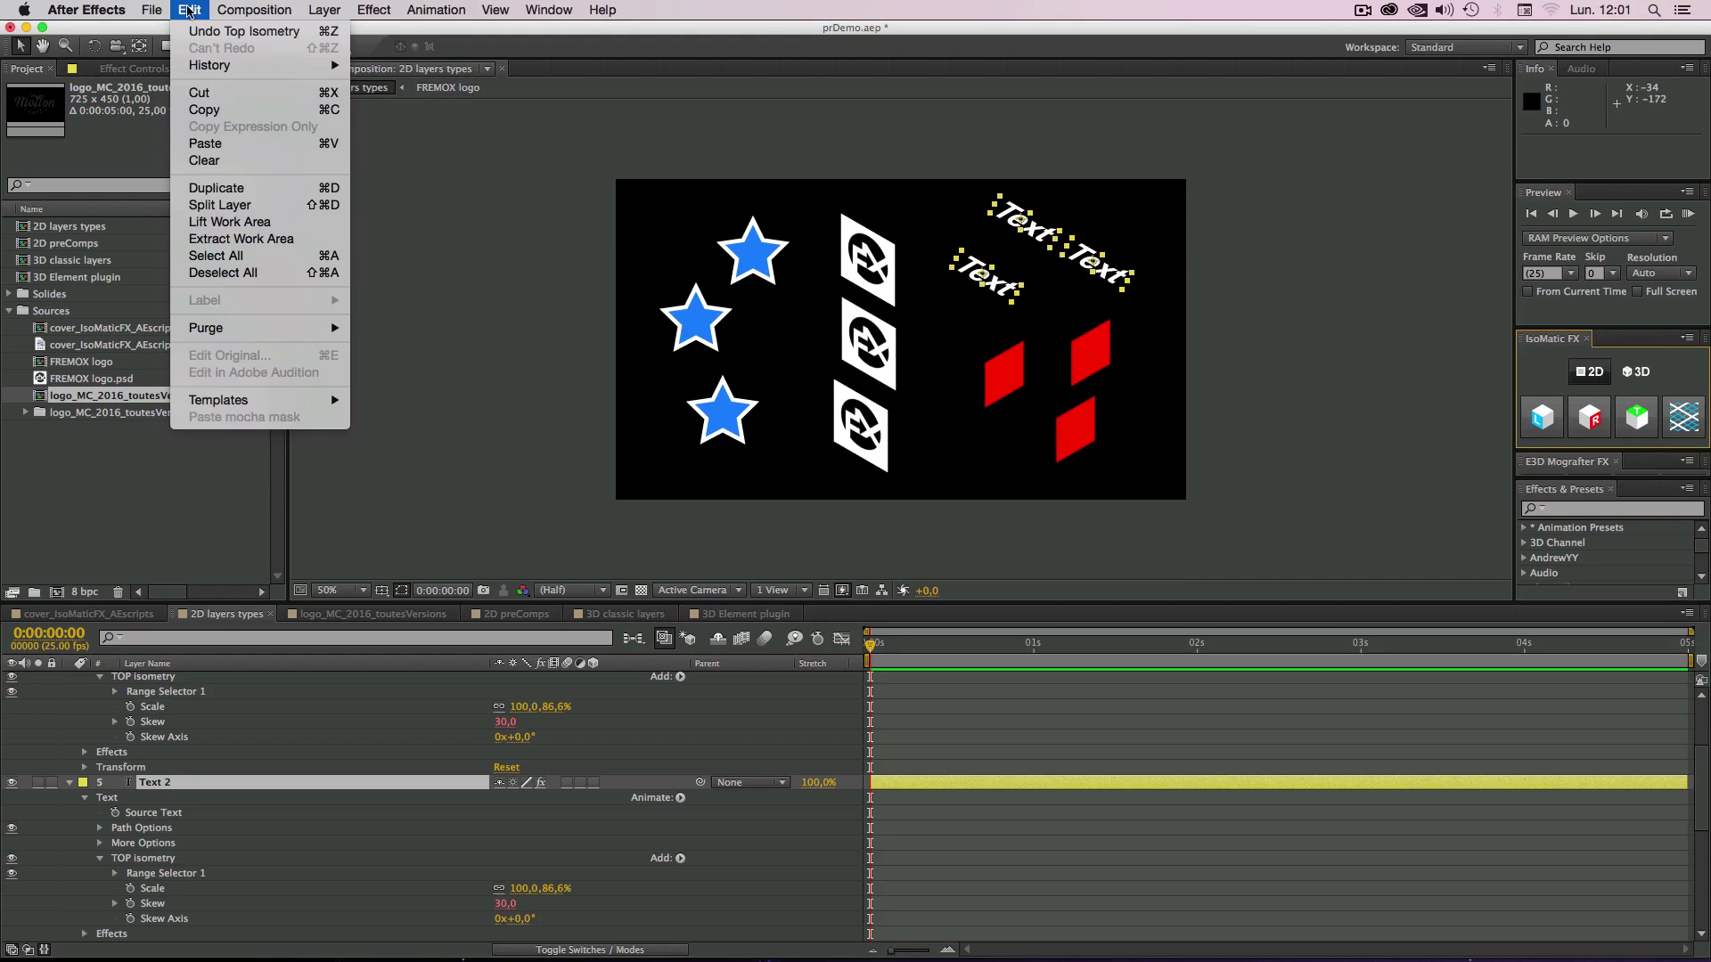
{"action": "left_click", "coordinate": [227, 32]}
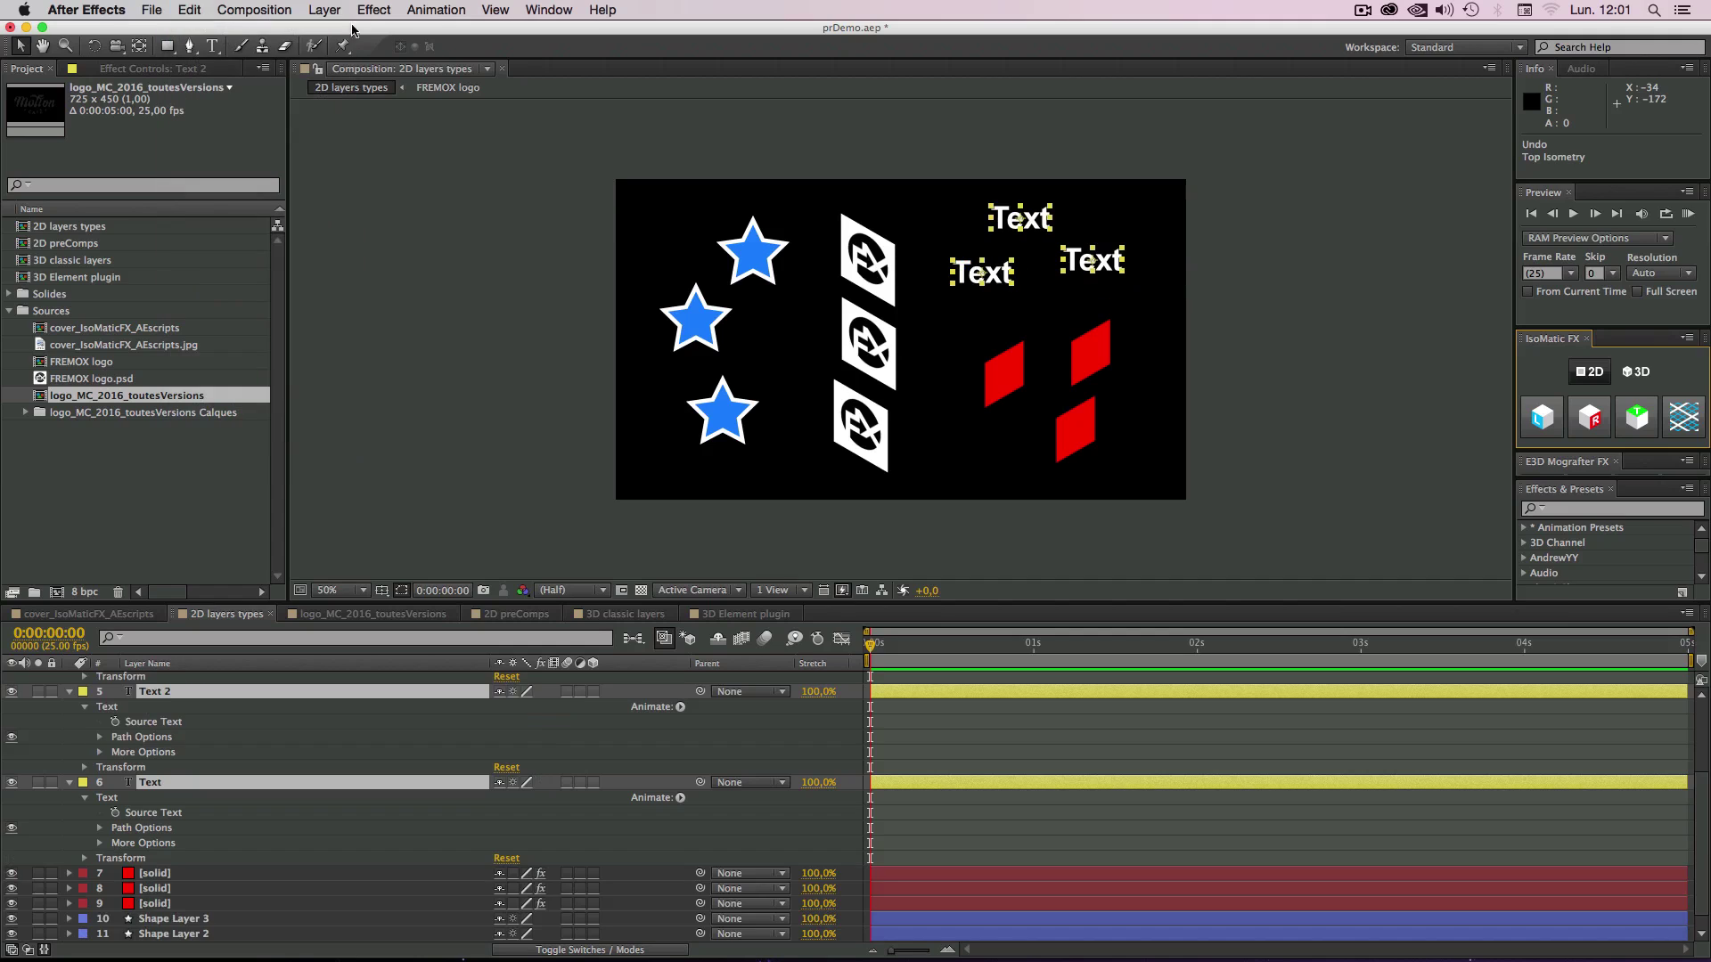
Step: Try the alternate orientation of the top isometric projection on the three text layers, and undo it
{"action": "key", "text": "alt"}
{"action": "left_click", "coordinate": [1644, 417], "text": "alt"}
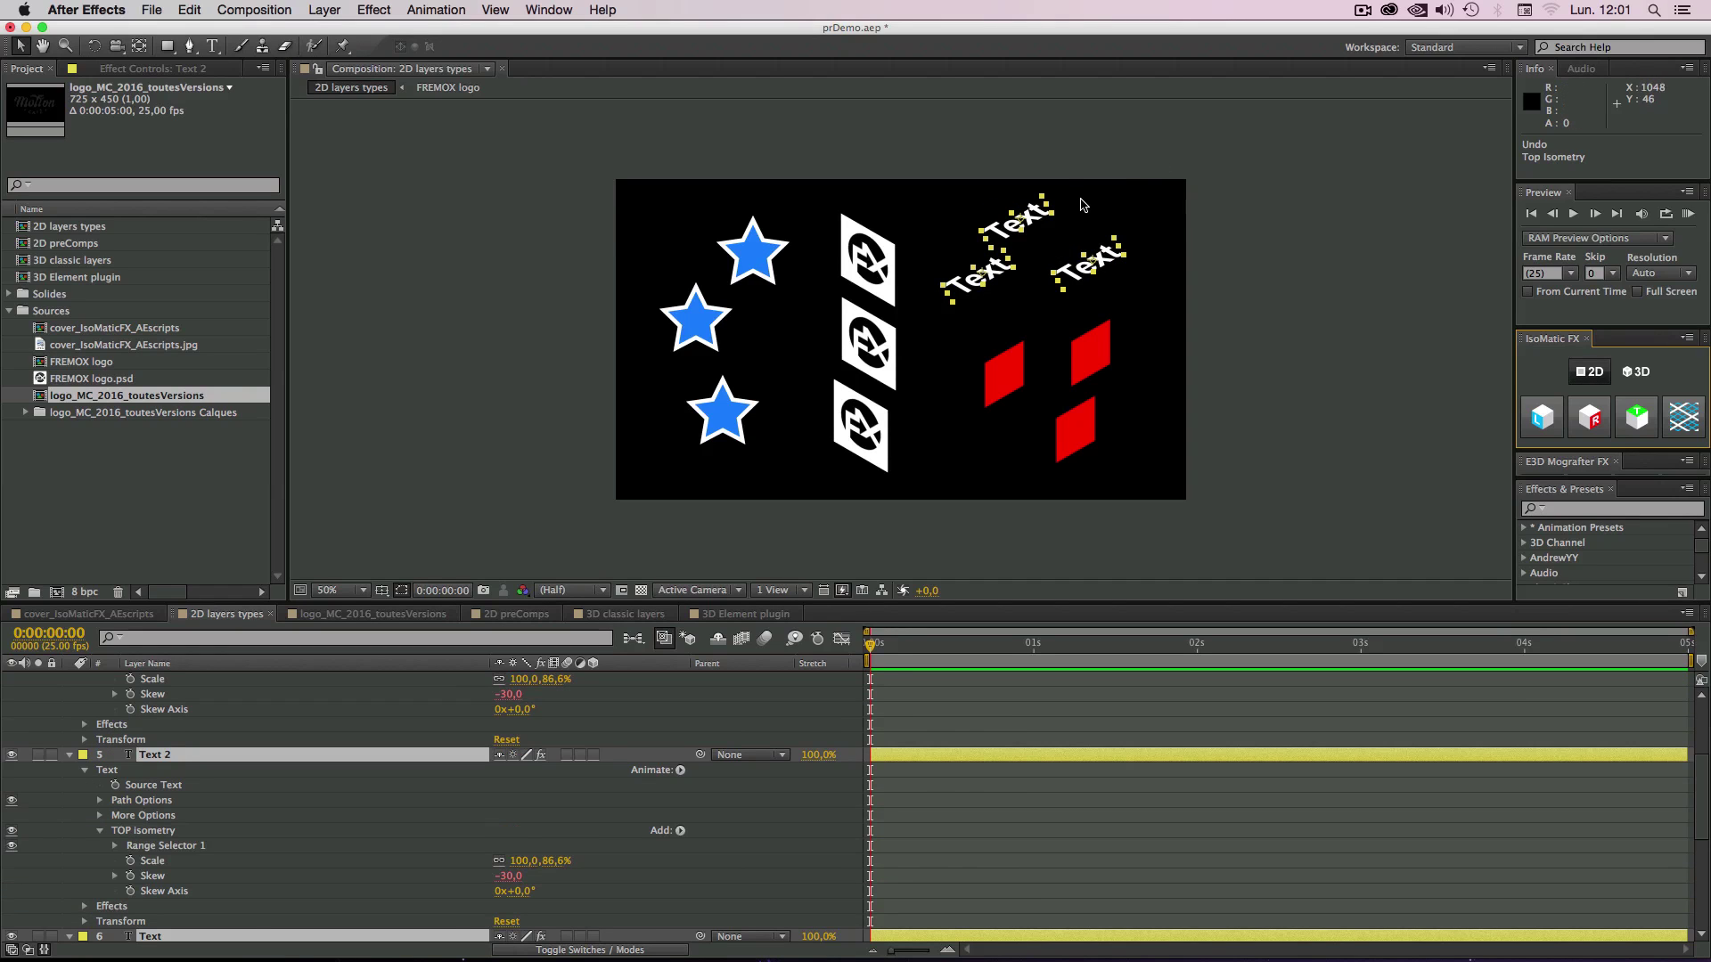
{"action": "key", "text": "super+z"}
{"action": "left_click", "coordinate": [1638, 416]}
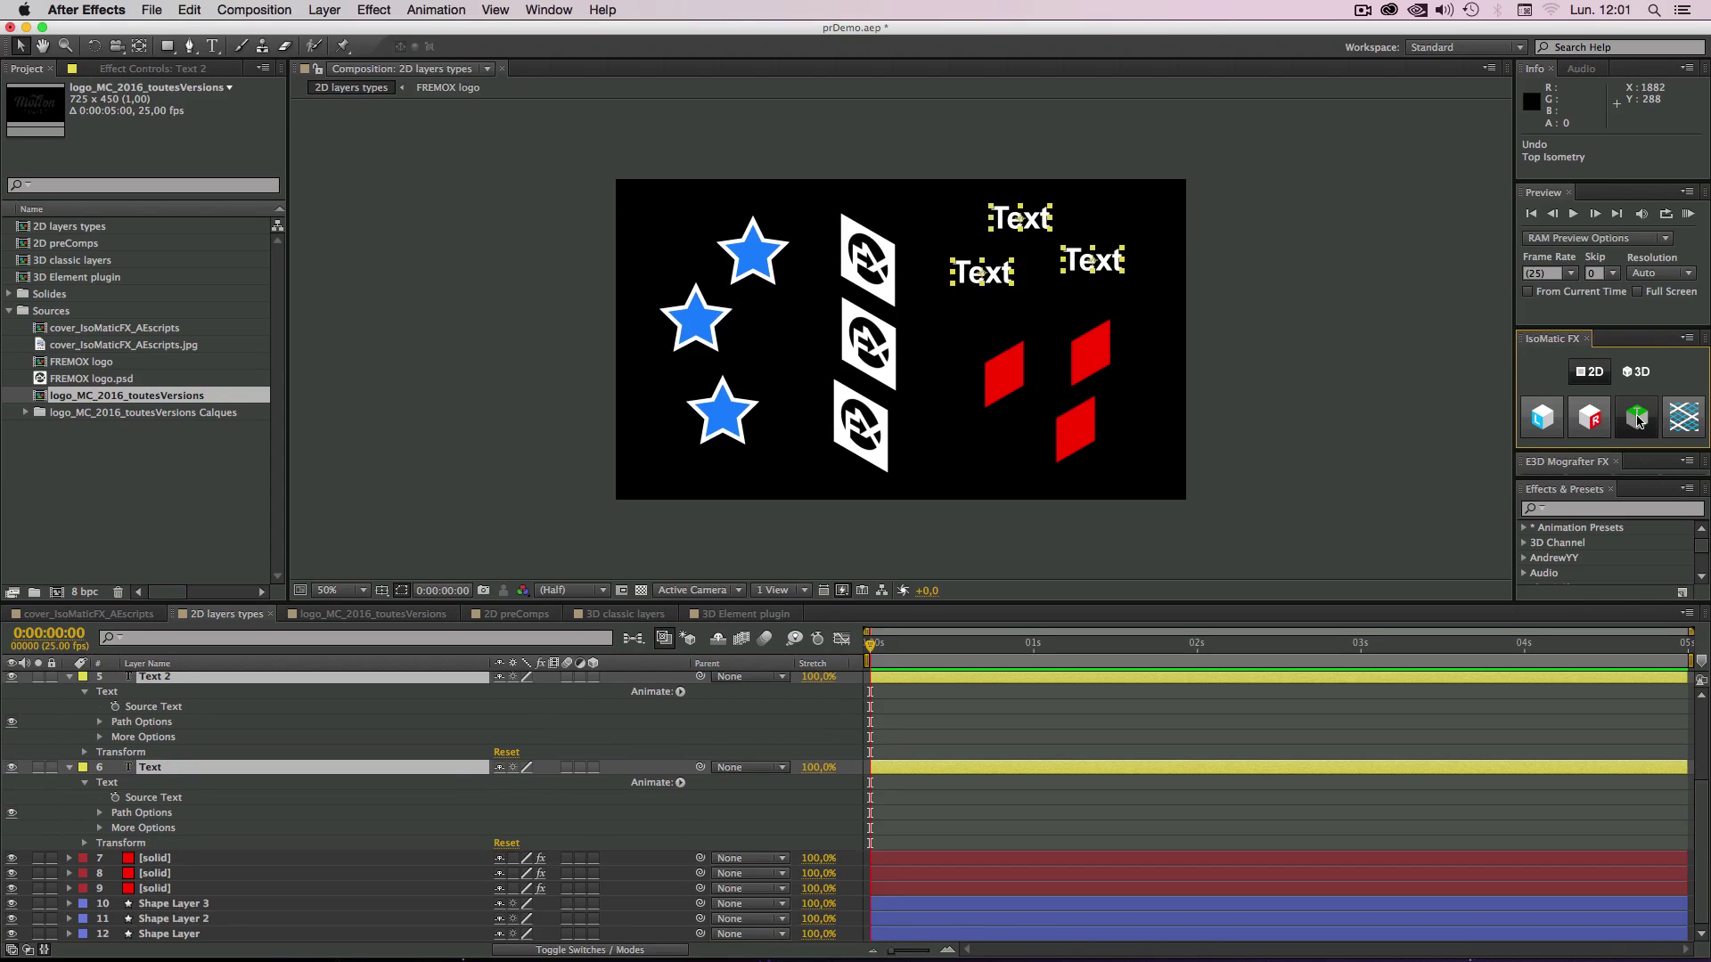
{"action": "key", "text": "super+z"}
{"action": "left_click", "coordinate": [1638, 416]}
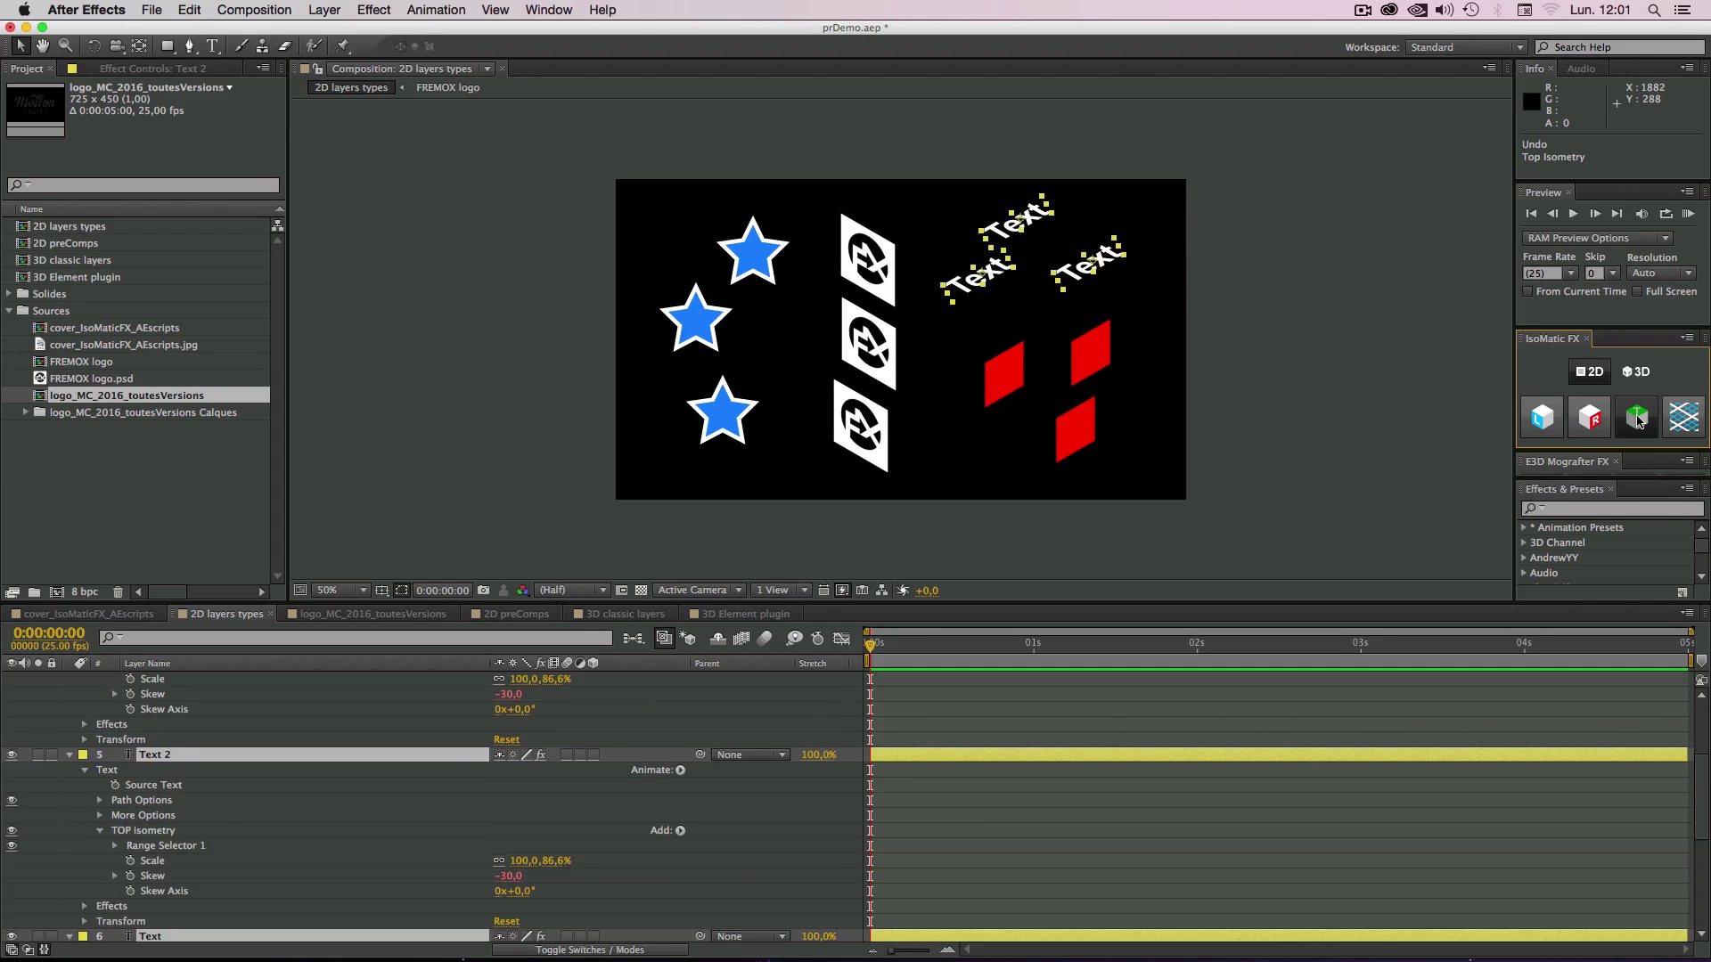
{"action": "key", "text": "super+z"}
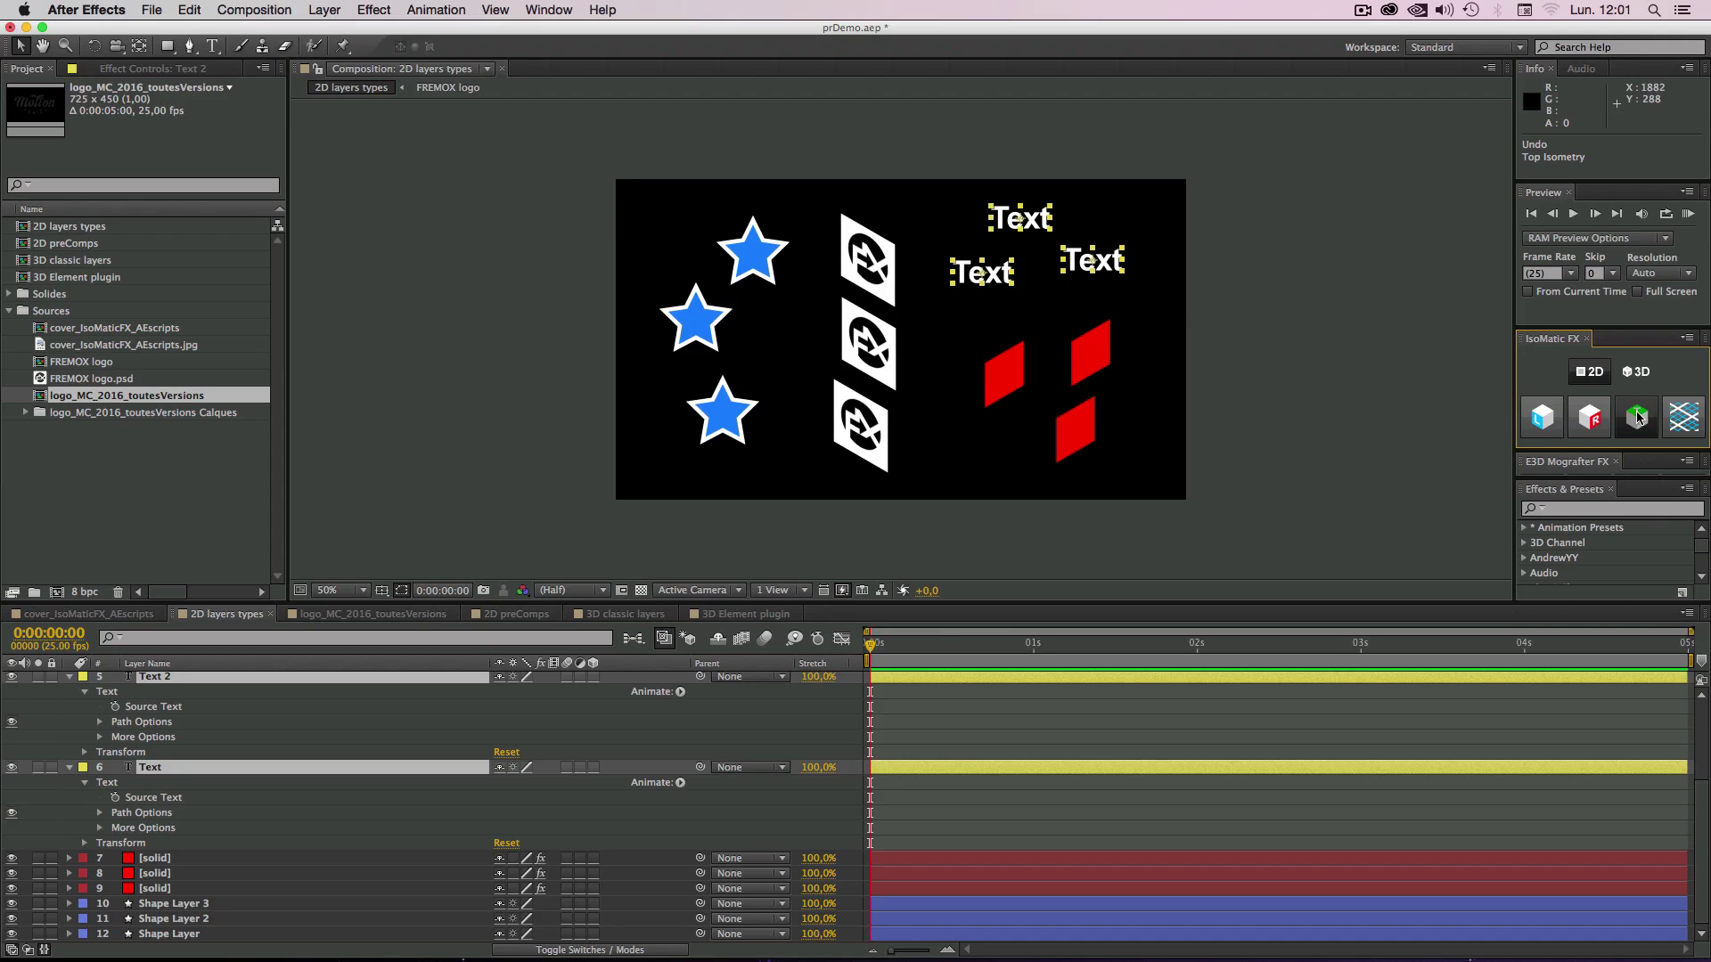
Step: Collapse the expanded properties of the text layers in the timeline and clear the layer selection
{"action": "left_click", "coordinate": [72, 677]}
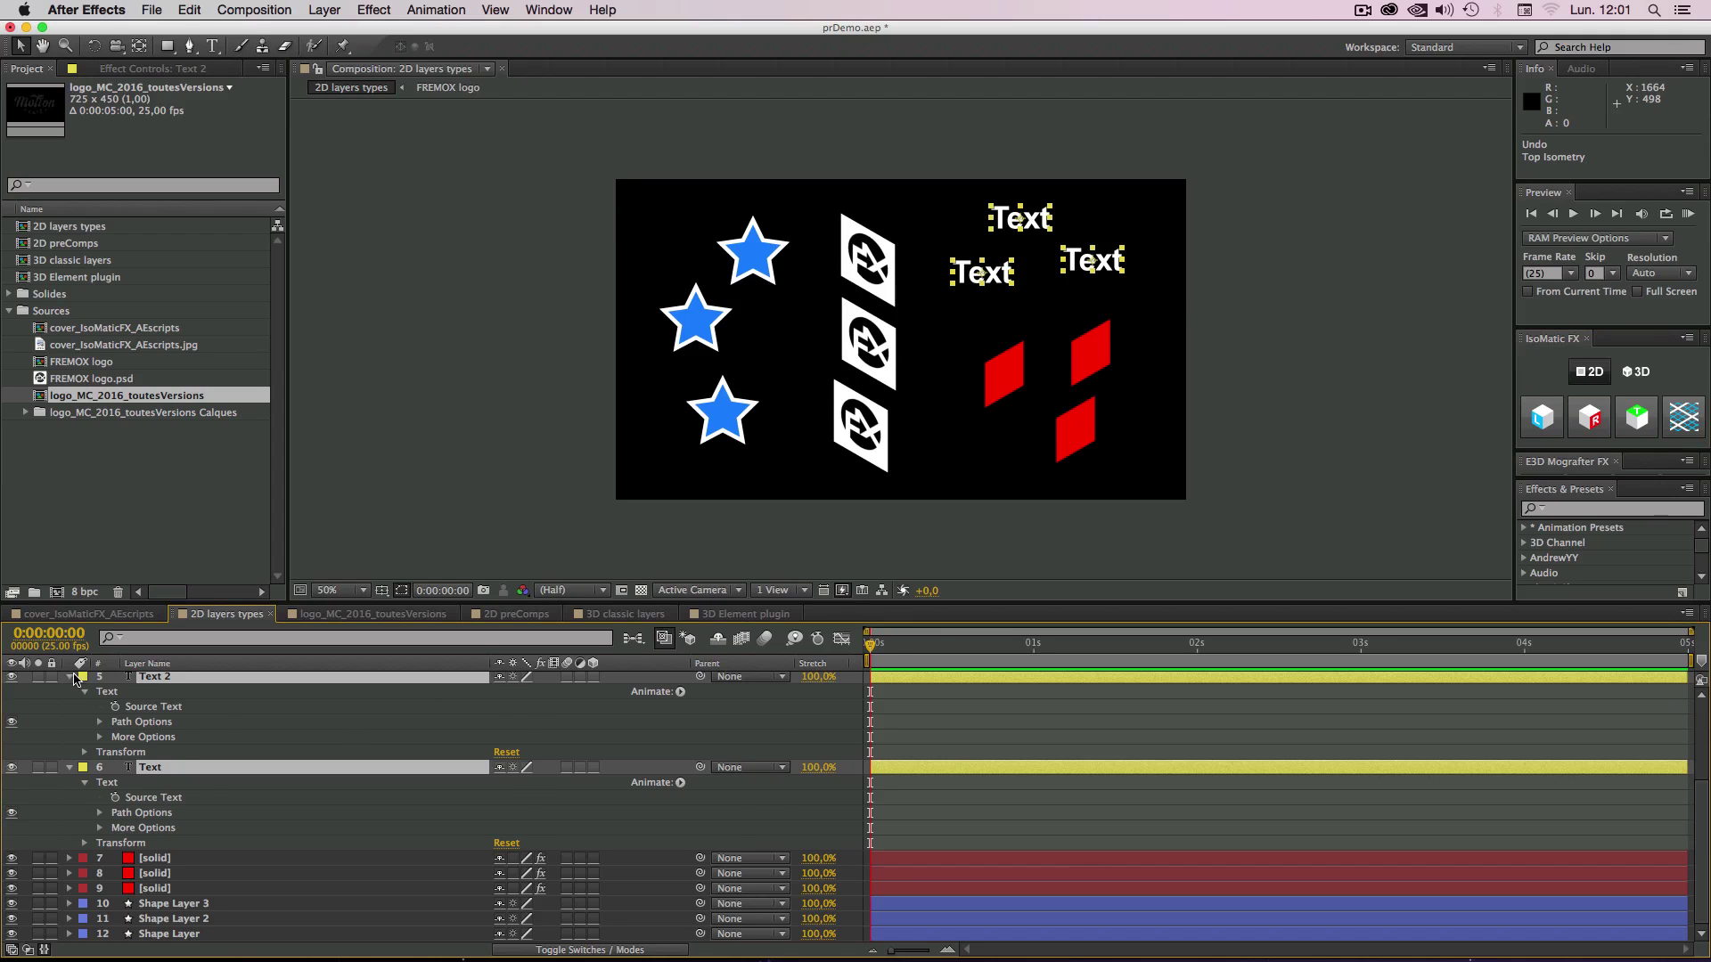
{"action": "left_click", "coordinate": [73, 677]}
{"action": "left_click", "coordinate": [226, 874]}
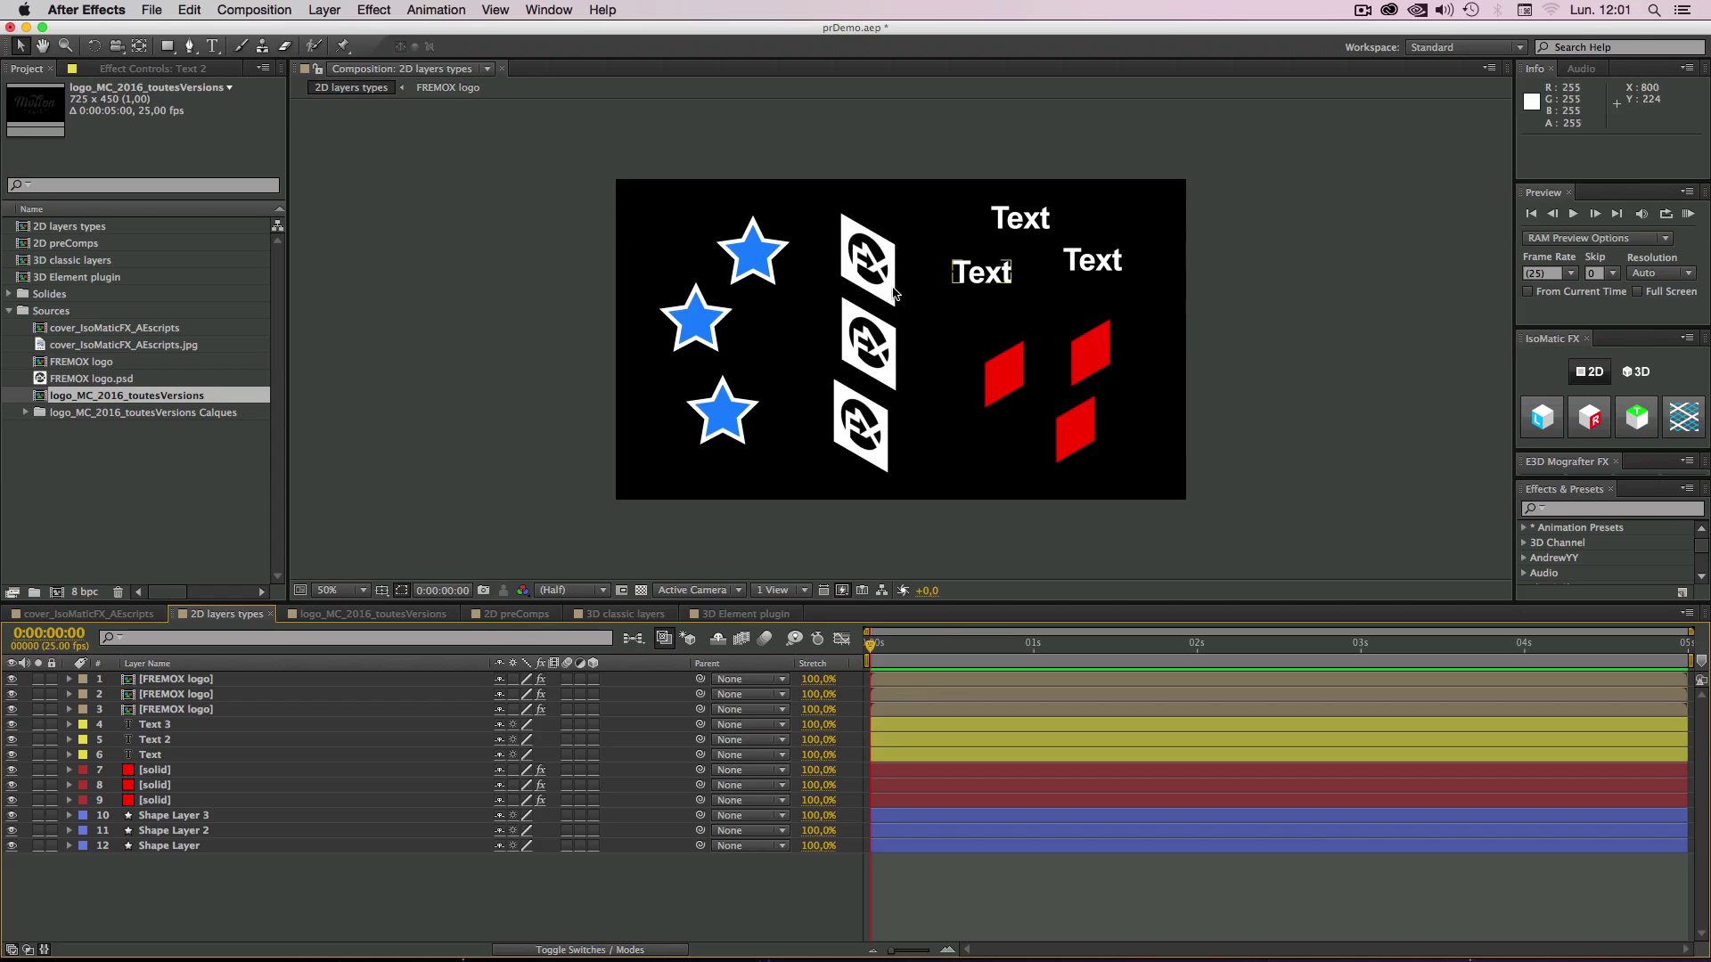
Step: Move the middle and upper FREMOX logos side by side above the lowest logo, with the upper one at about 636, 362
{"action": "left_click", "coordinate": [884, 337]}
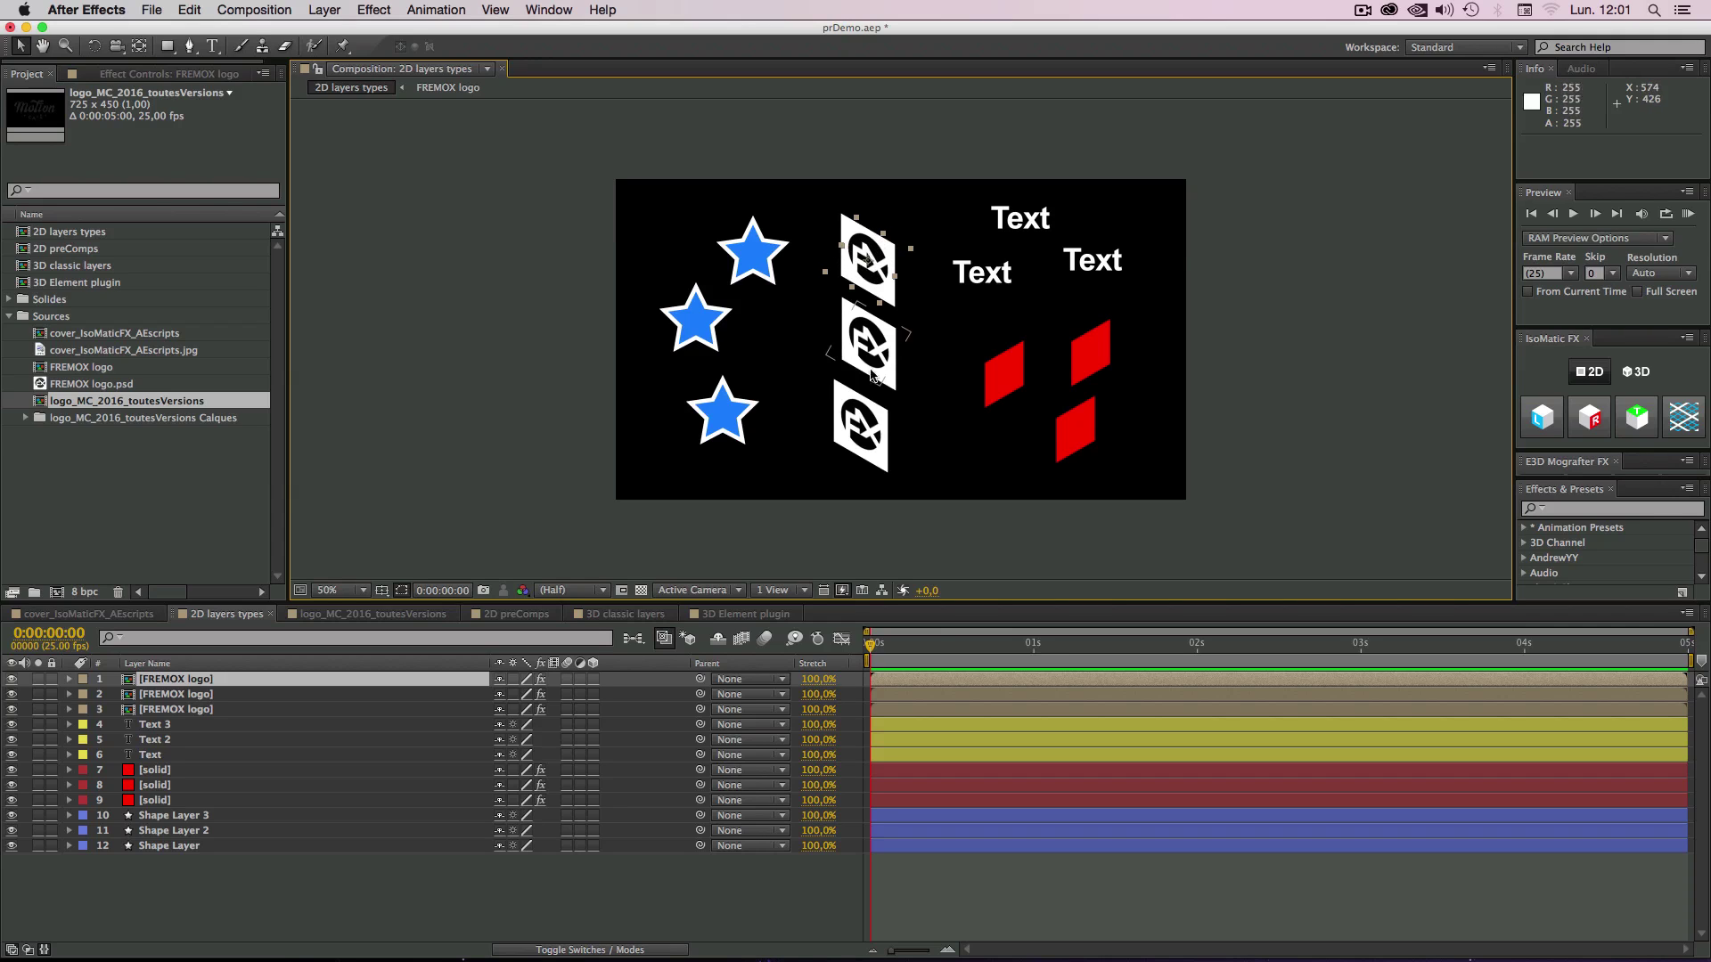
{"action": "left_click_drag", "start_coordinate": [873, 365], "coordinate": [838, 356]}
{"action": "left_click_drag", "start_coordinate": [875, 261], "coordinate": [905, 337]}
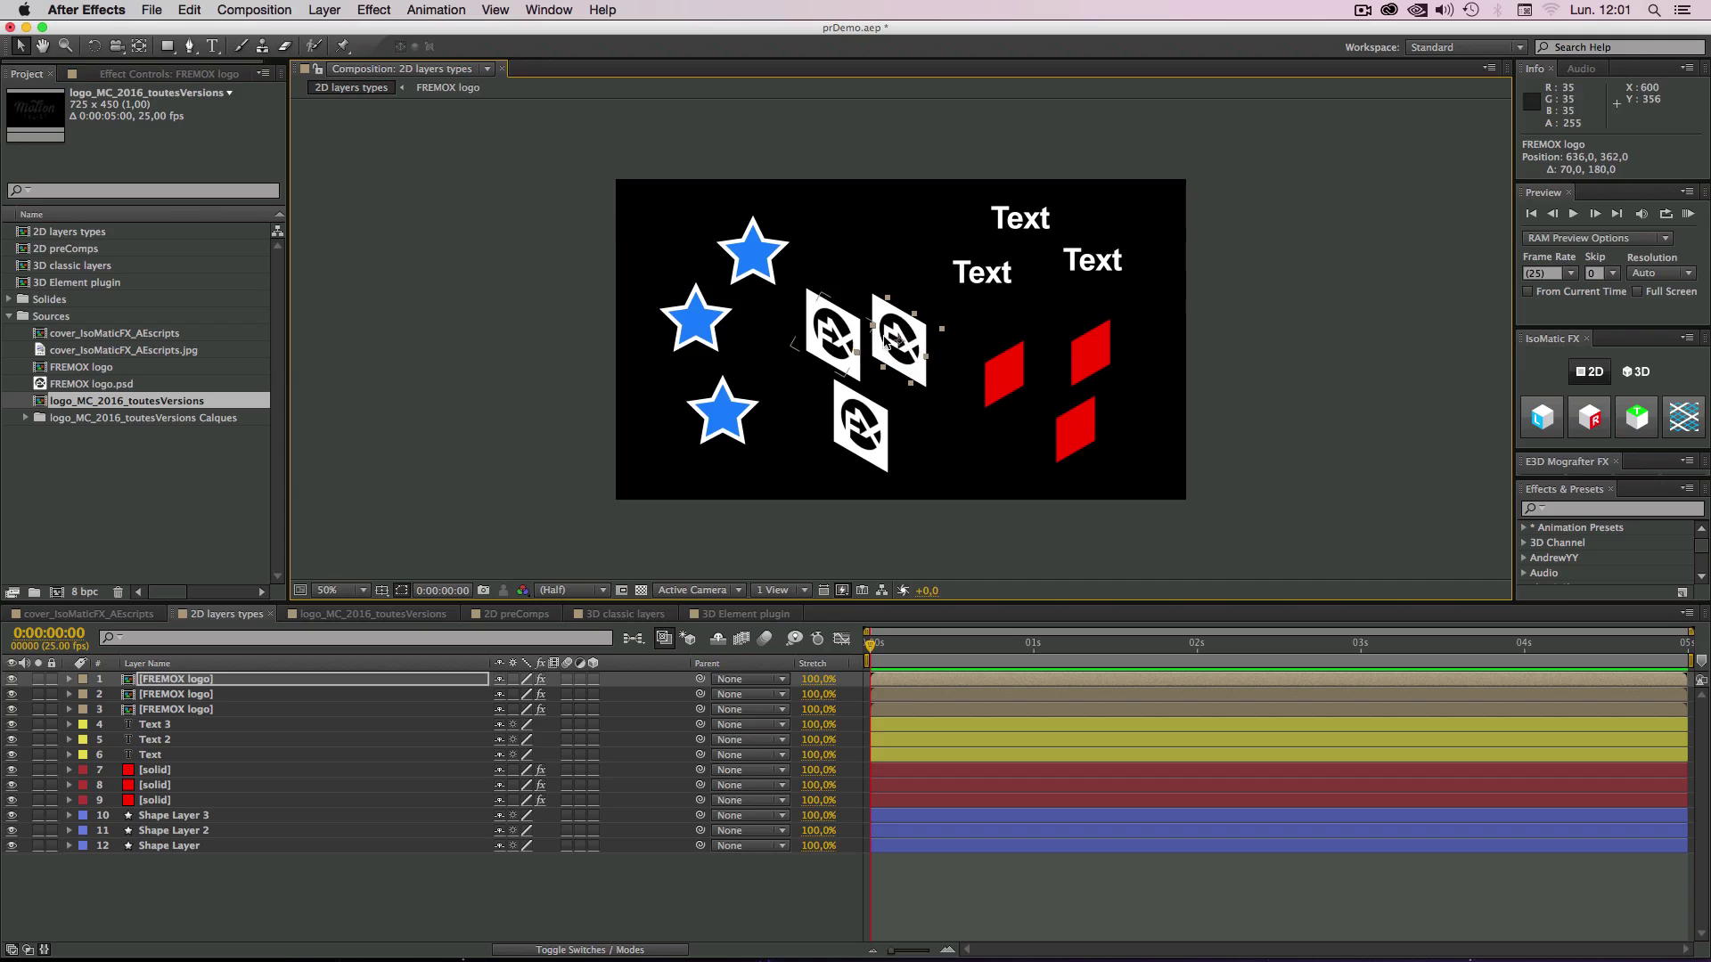
{"action": "left_click", "coordinate": [888, 134]}
Step: Switch the first FREMOX logo from left to right isometric projection and fit it against the second logo at about 618, 348
{"action": "left_click", "coordinate": [902, 334]}
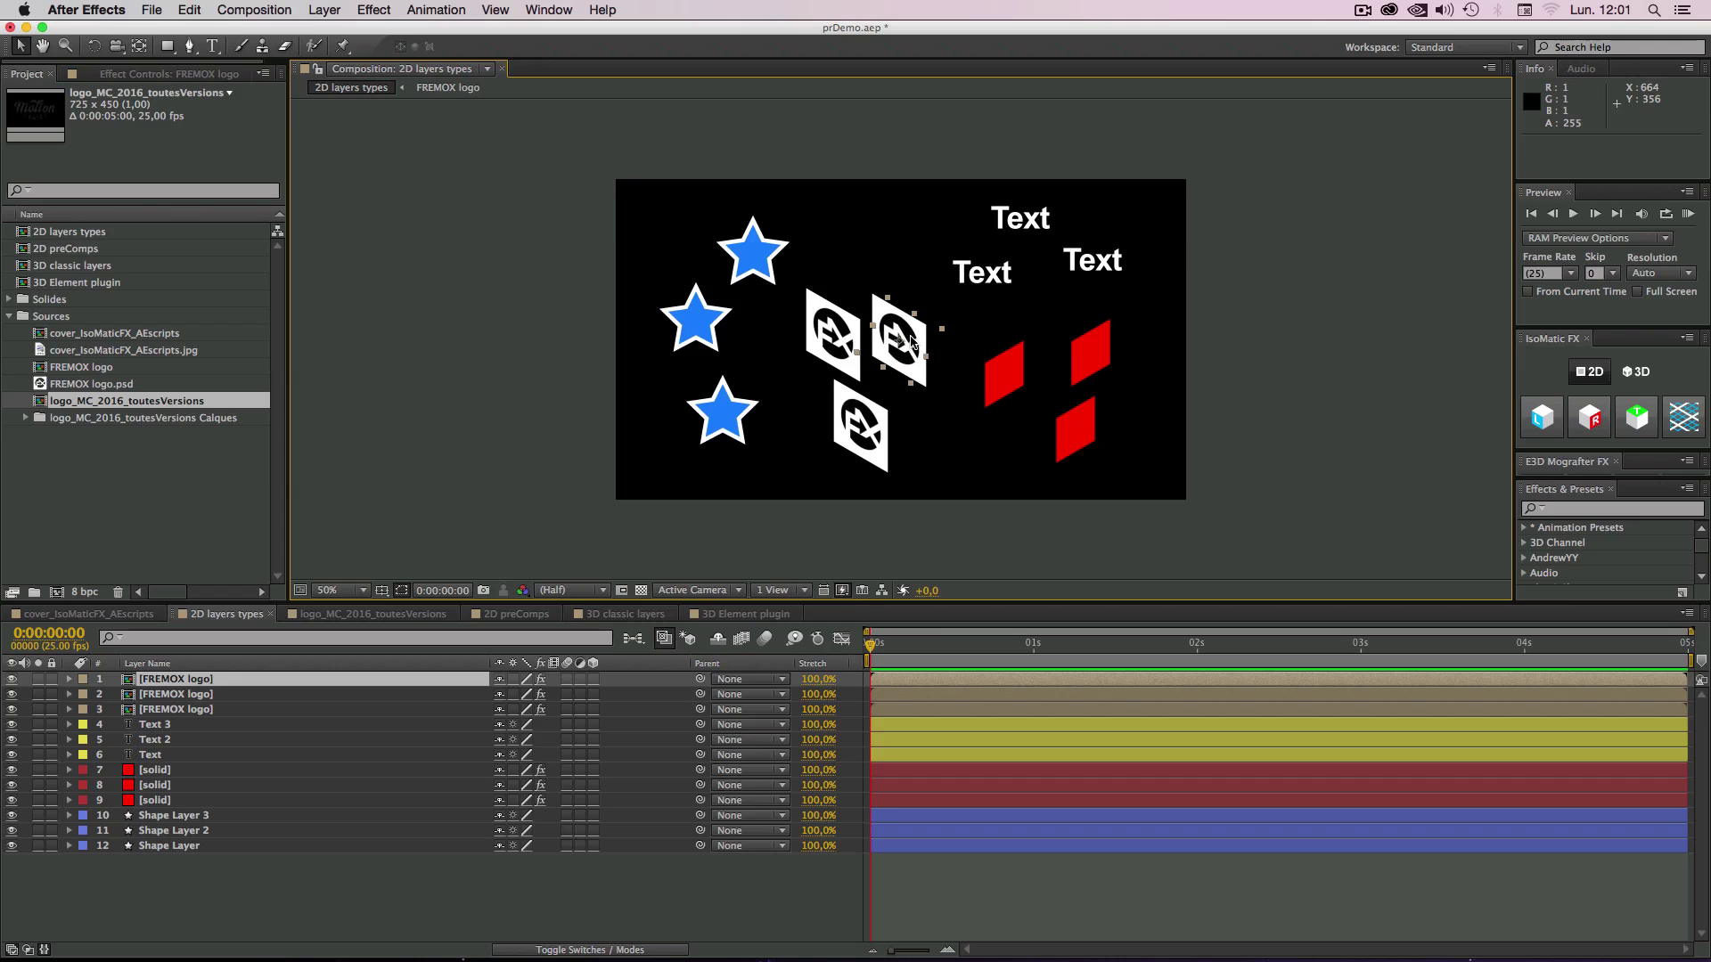
{"action": "left_click", "coordinate": [1545, 425]}
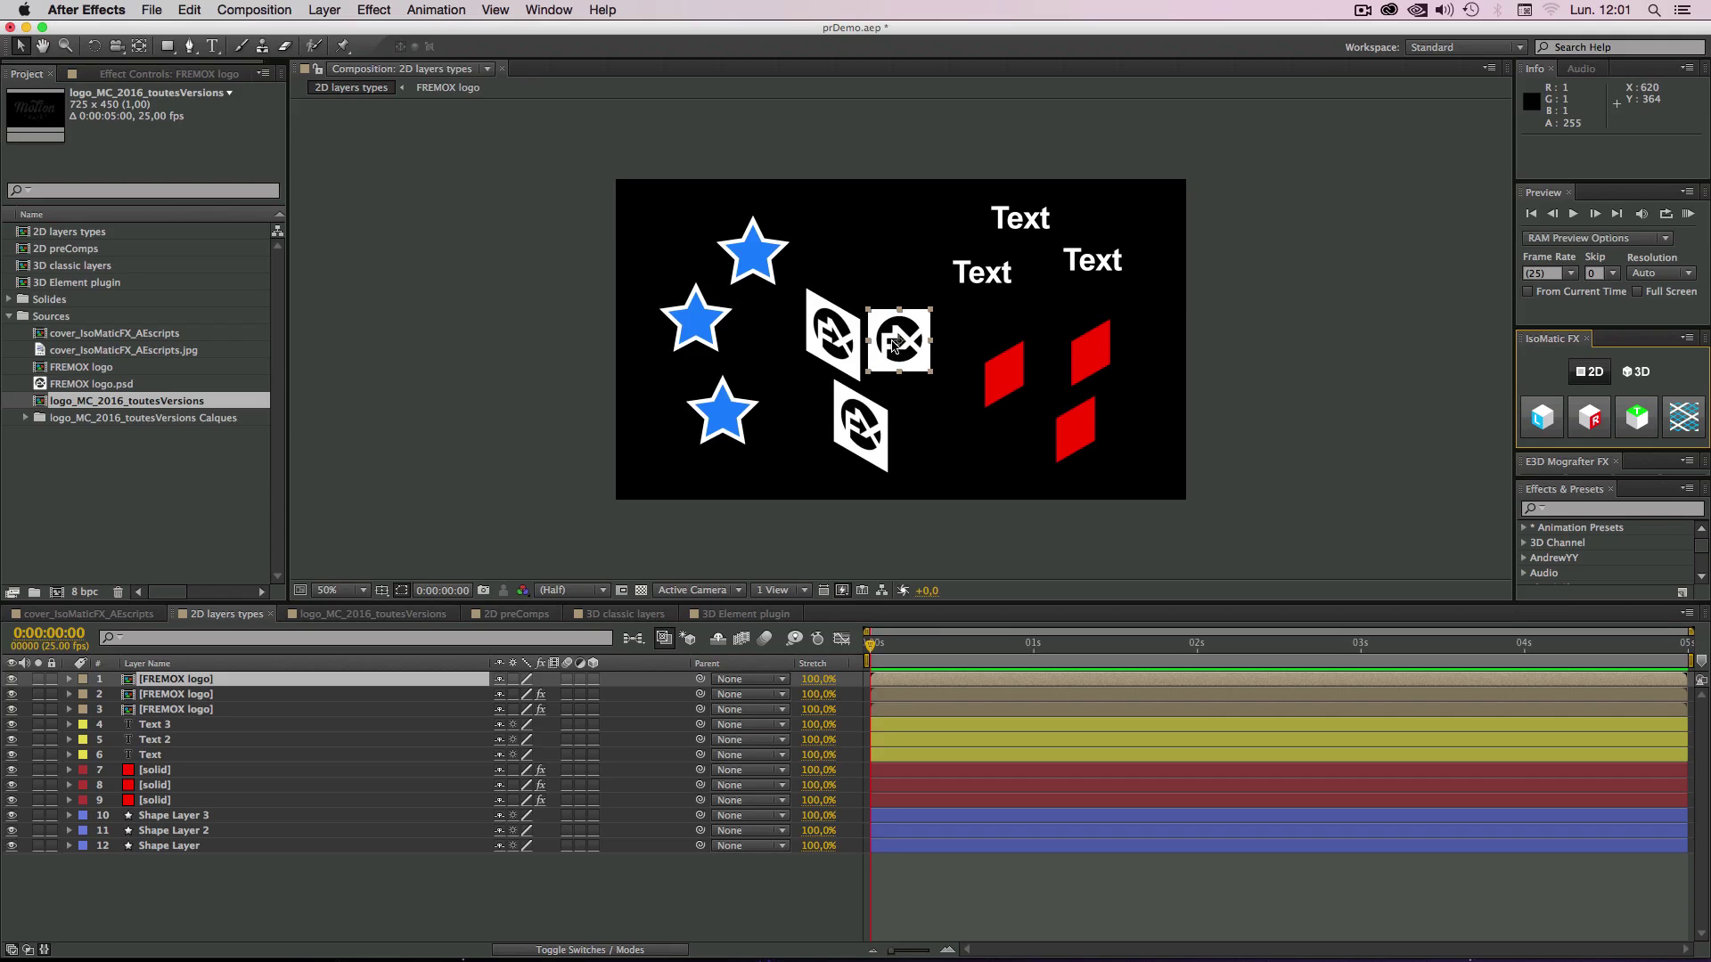
{"action": "left_click", "coordinate": [1587, 423]}
{"action": "left_click_drag", "start_coordinate": [887, 341], "coordinate": [891, 332]}
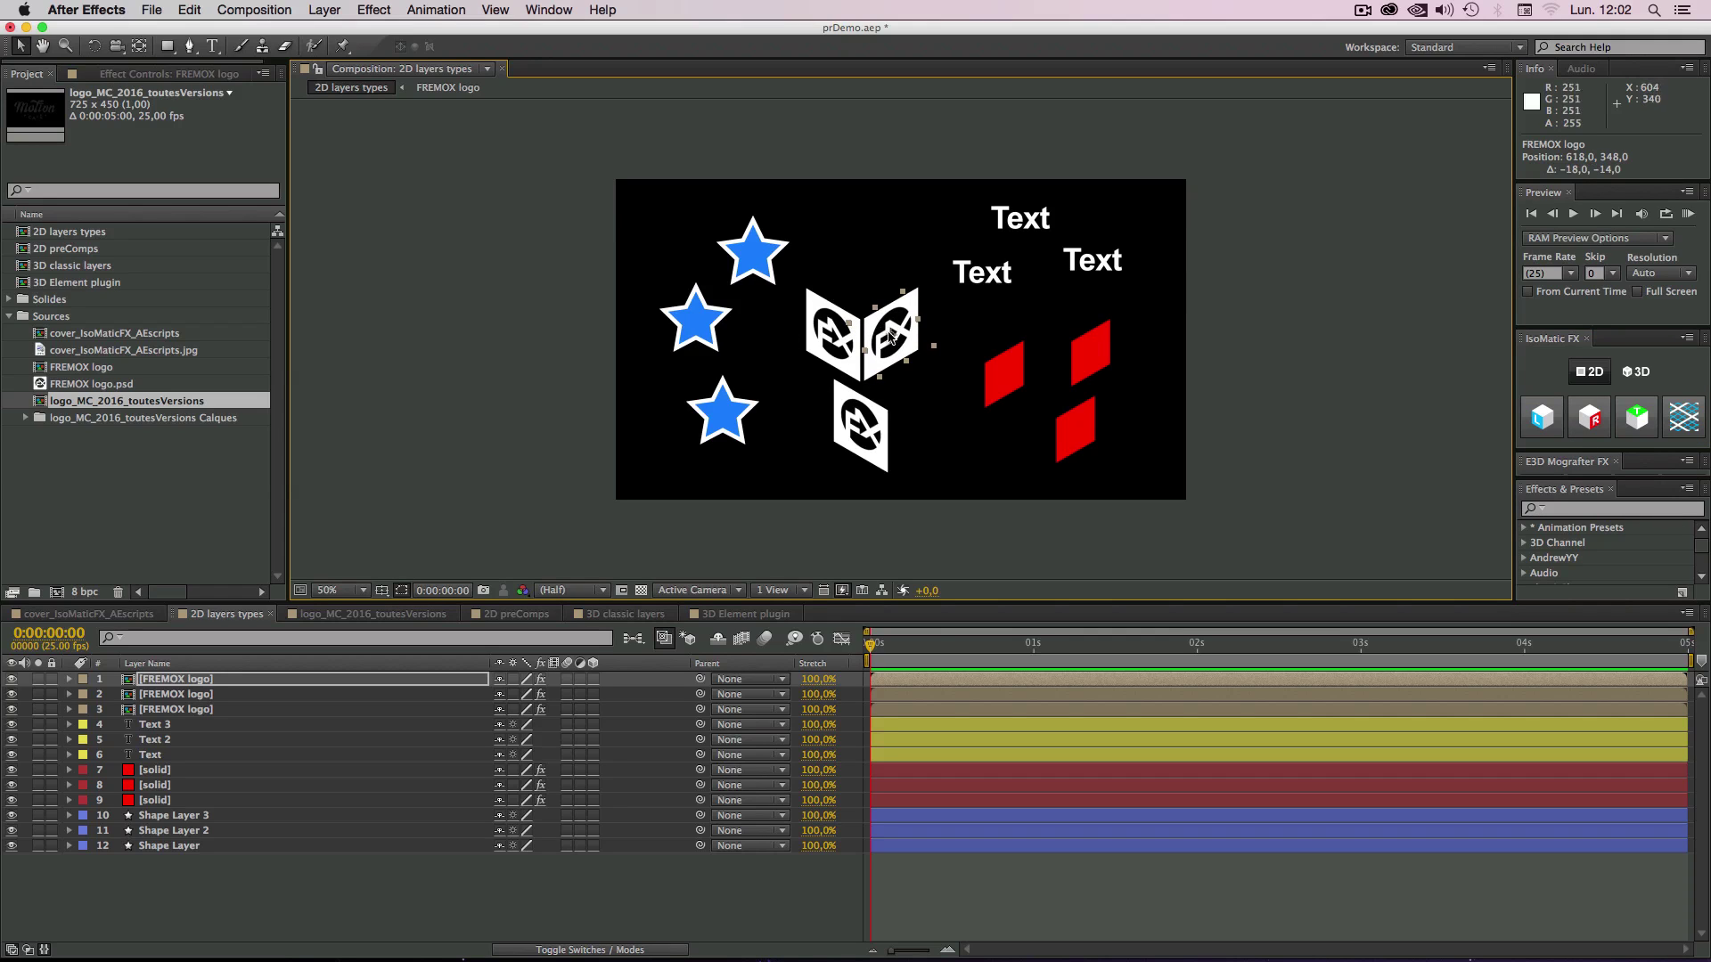
Step: Switch the third FREMOX logo from left to top isometric projection and place it at about 552, 236 as the cube's top face
{"action": "left_click", "coordinate": [853, 432]}
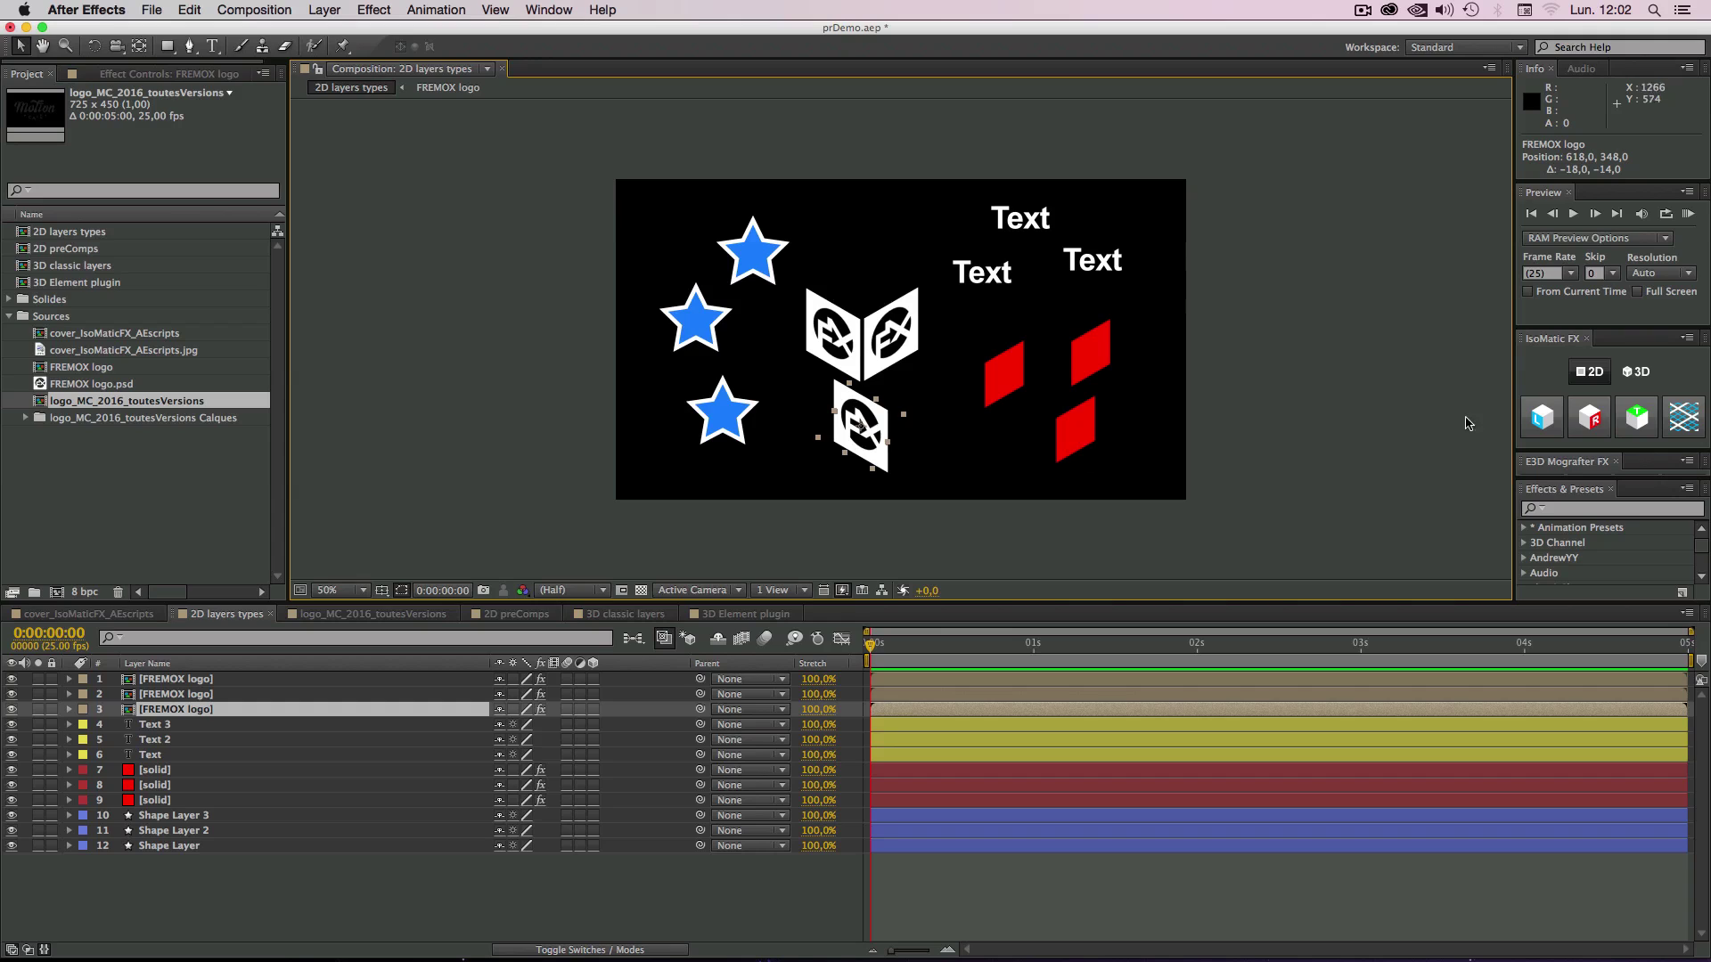
{"action": "left_click", "coordinate": [1537, 422]}
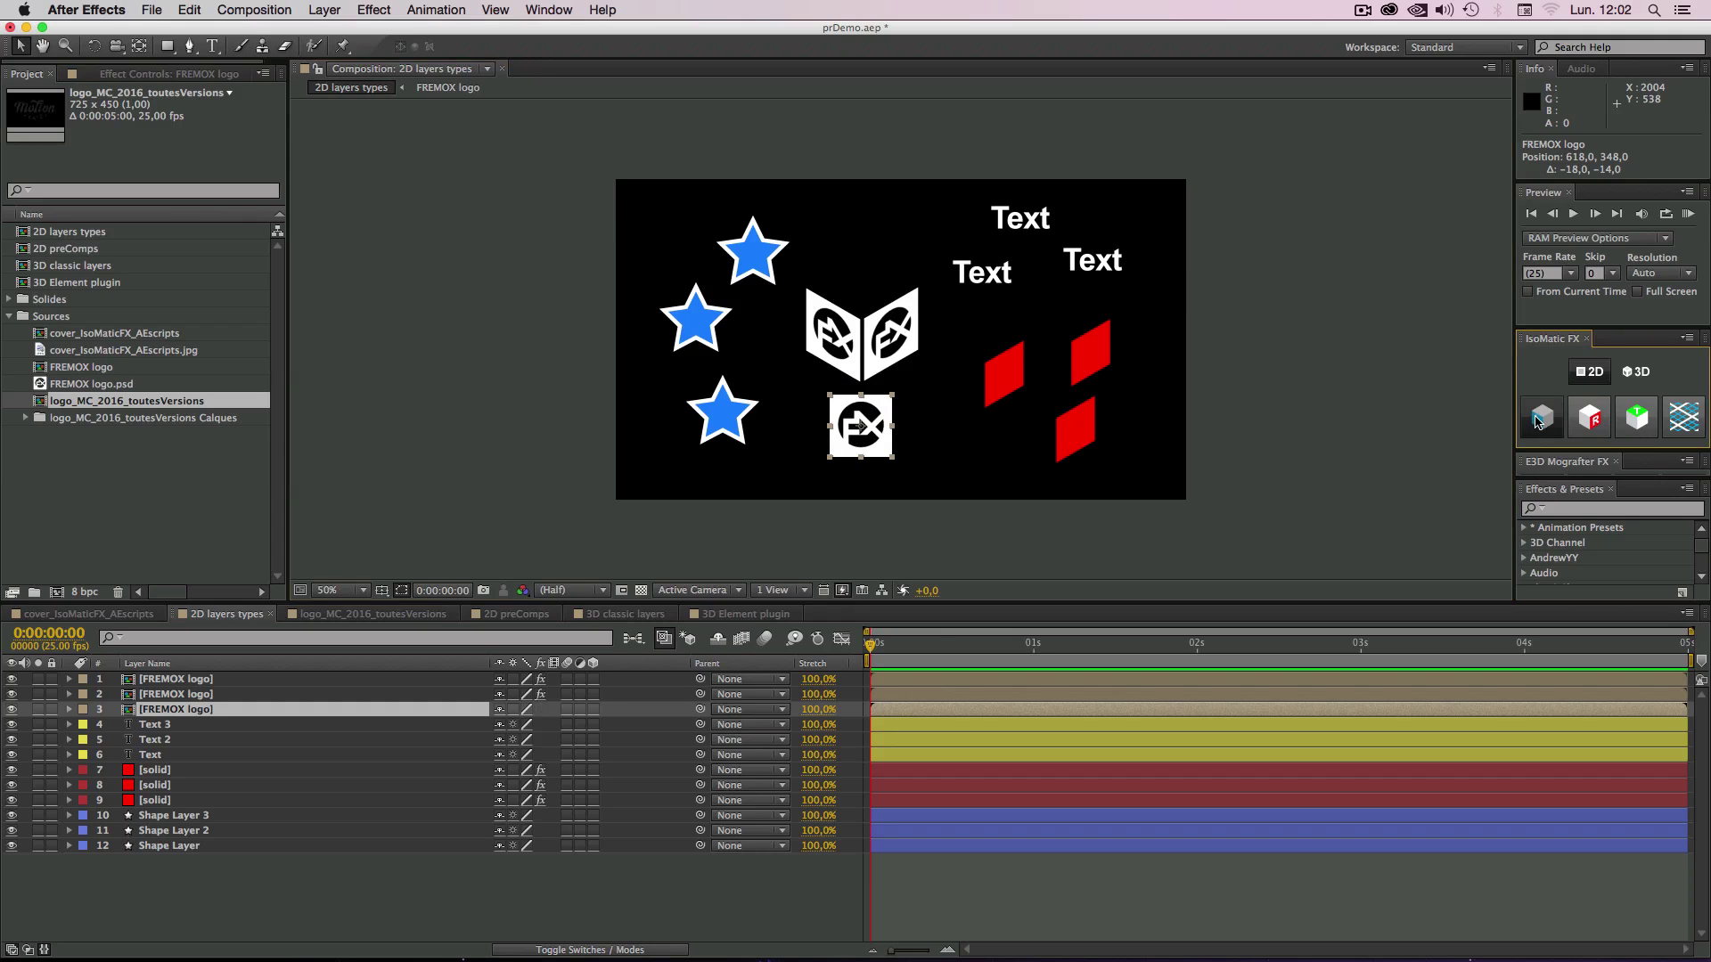
{"action": "left_click", "coordinate": [1645, 419]}
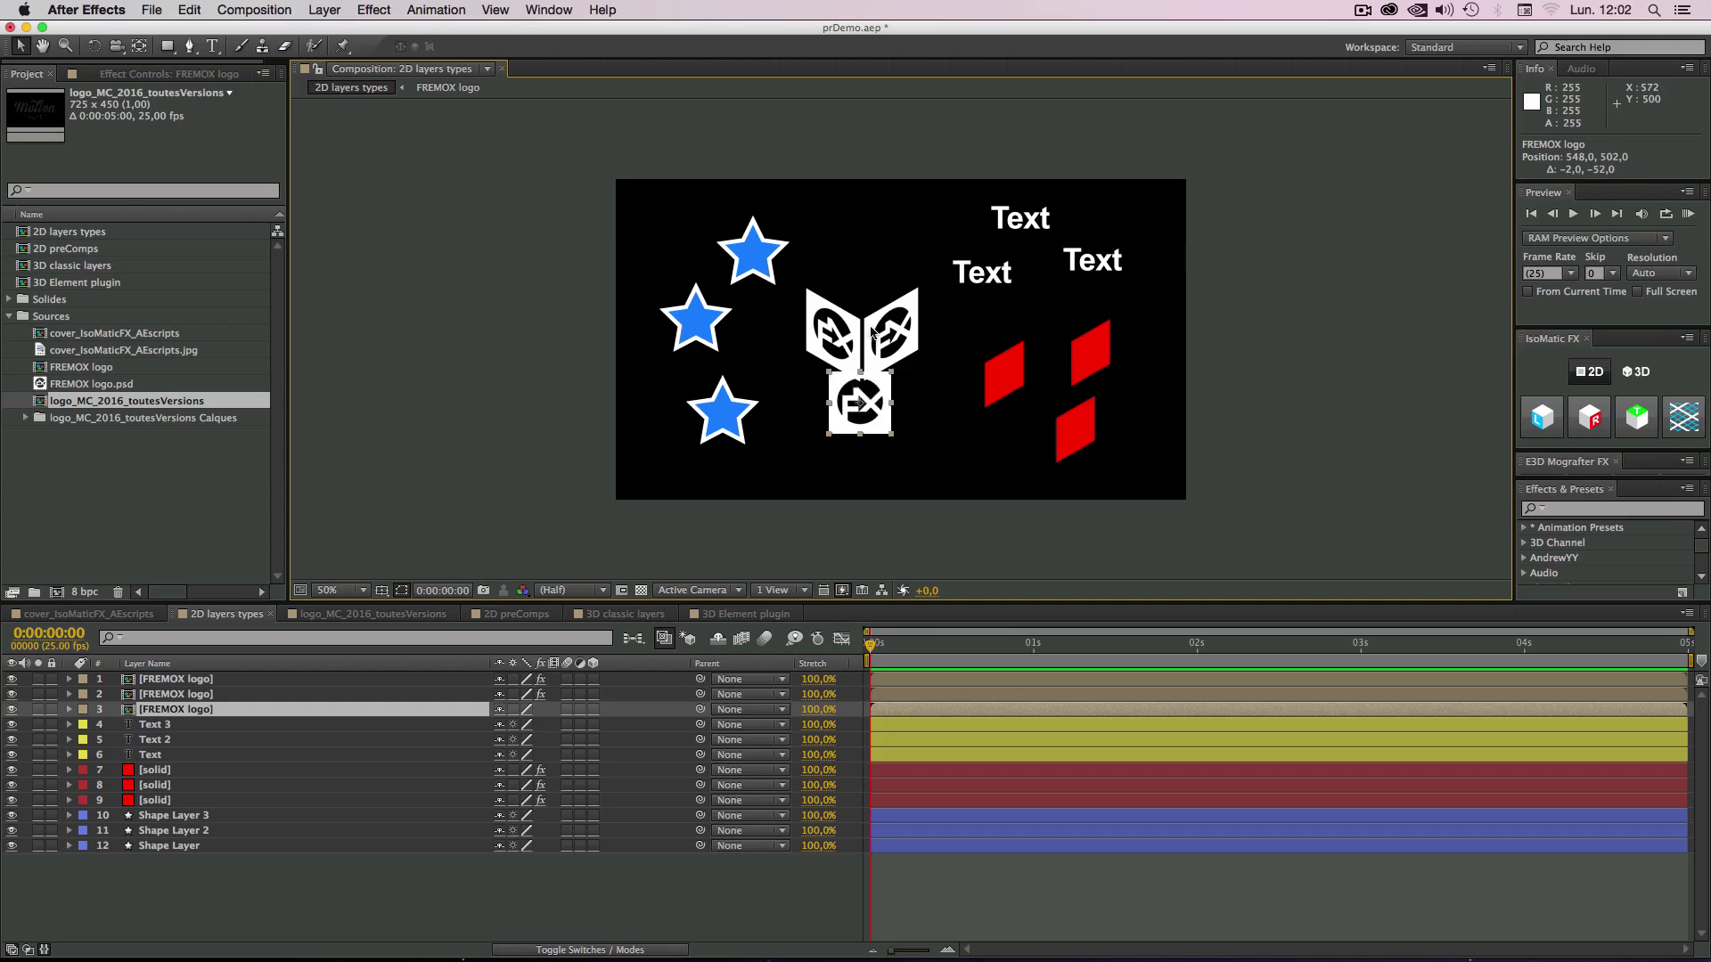
{"action": "left_click", "coordinate": [1638, 417]}
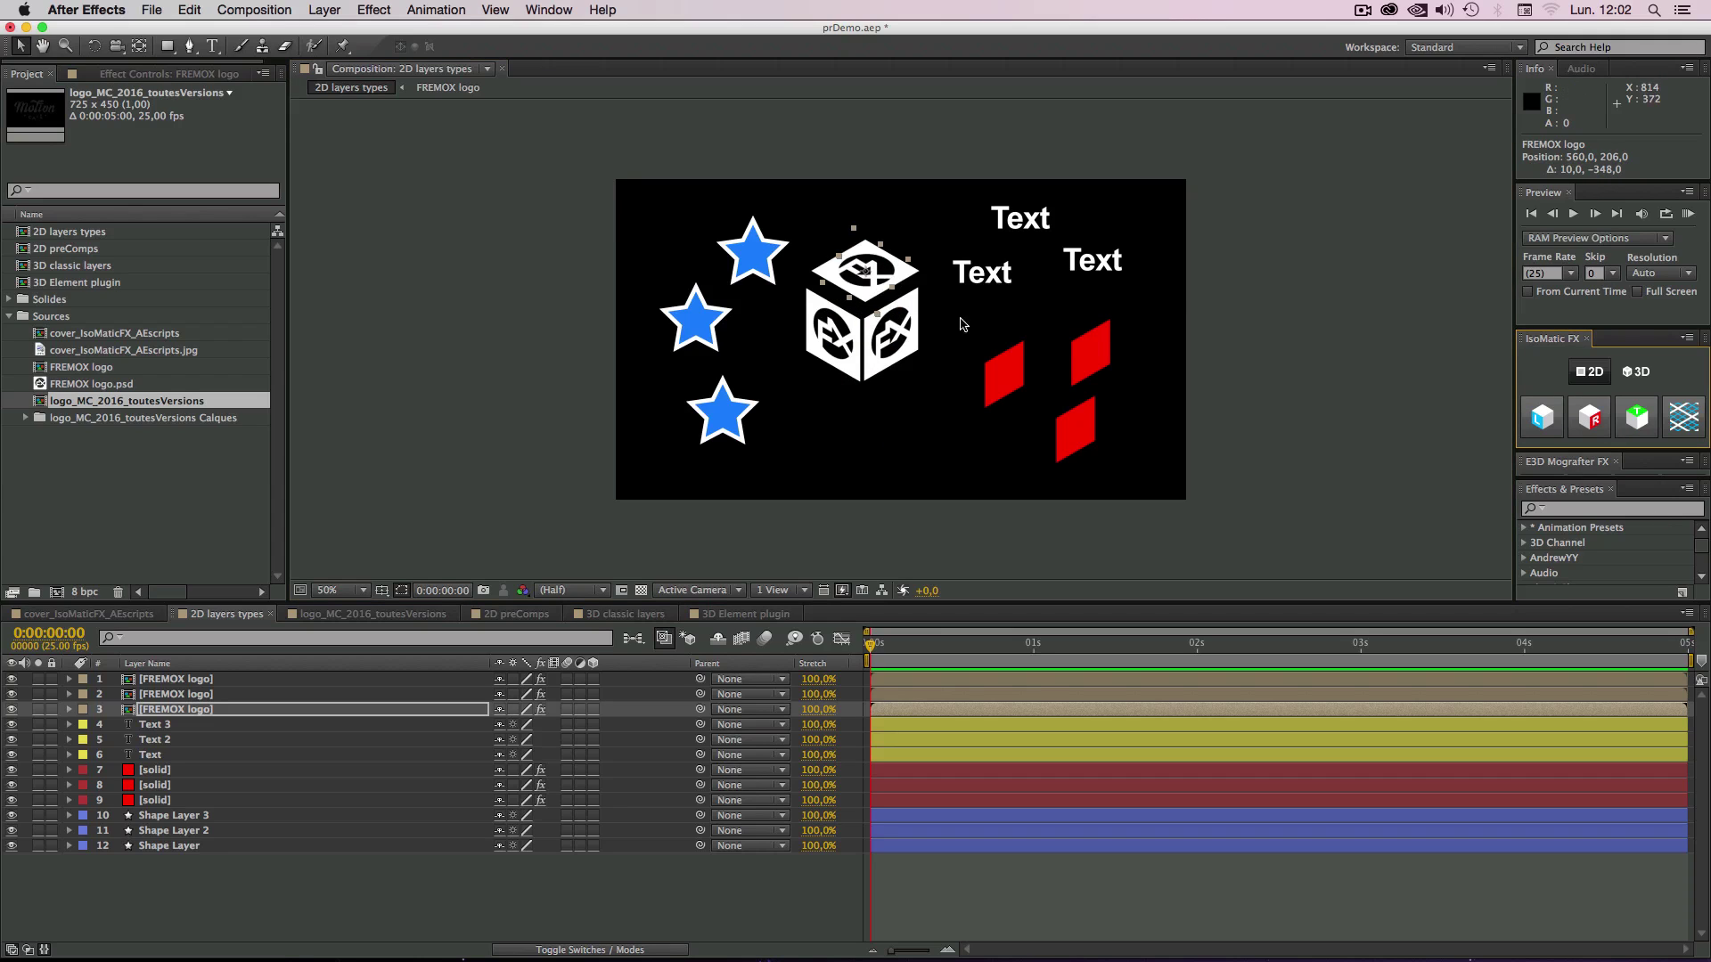
{"action": "left_click_drag", "start_coordinate": [865, 273], "coordinate": [861, 287]}
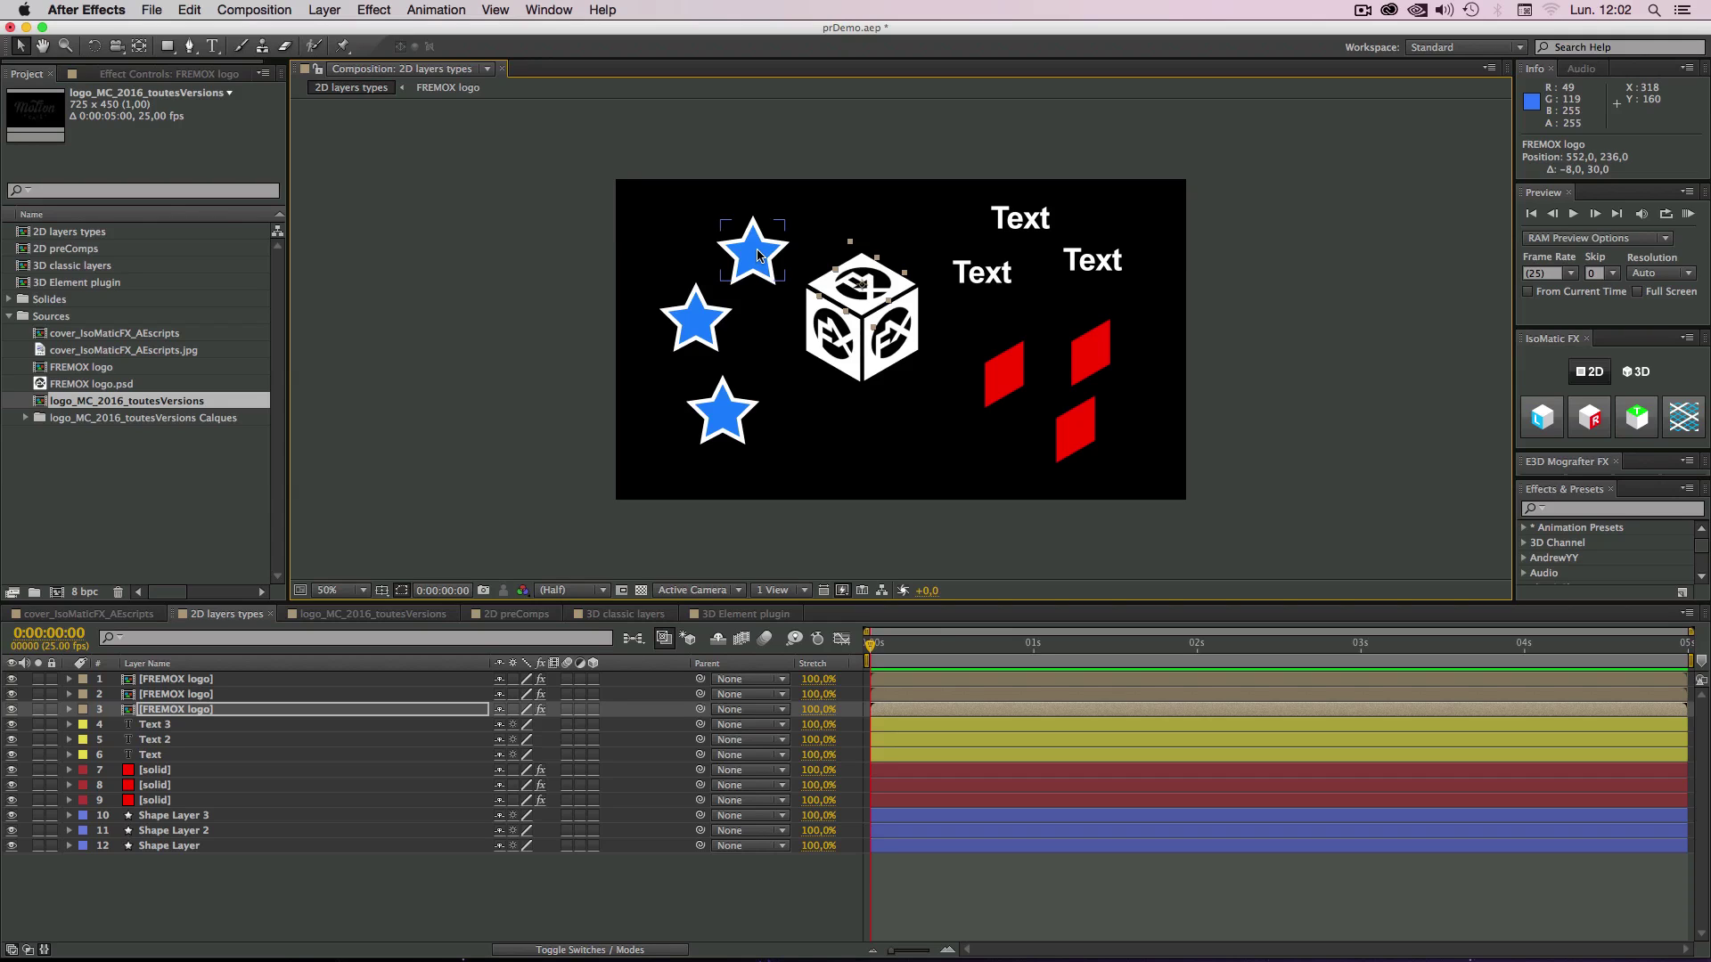
Step: Examine the path, stroke and fill items inside the contents of the uppermost star's Shape Layer
{"action": "left_click", "coordinate": [754, 254]}
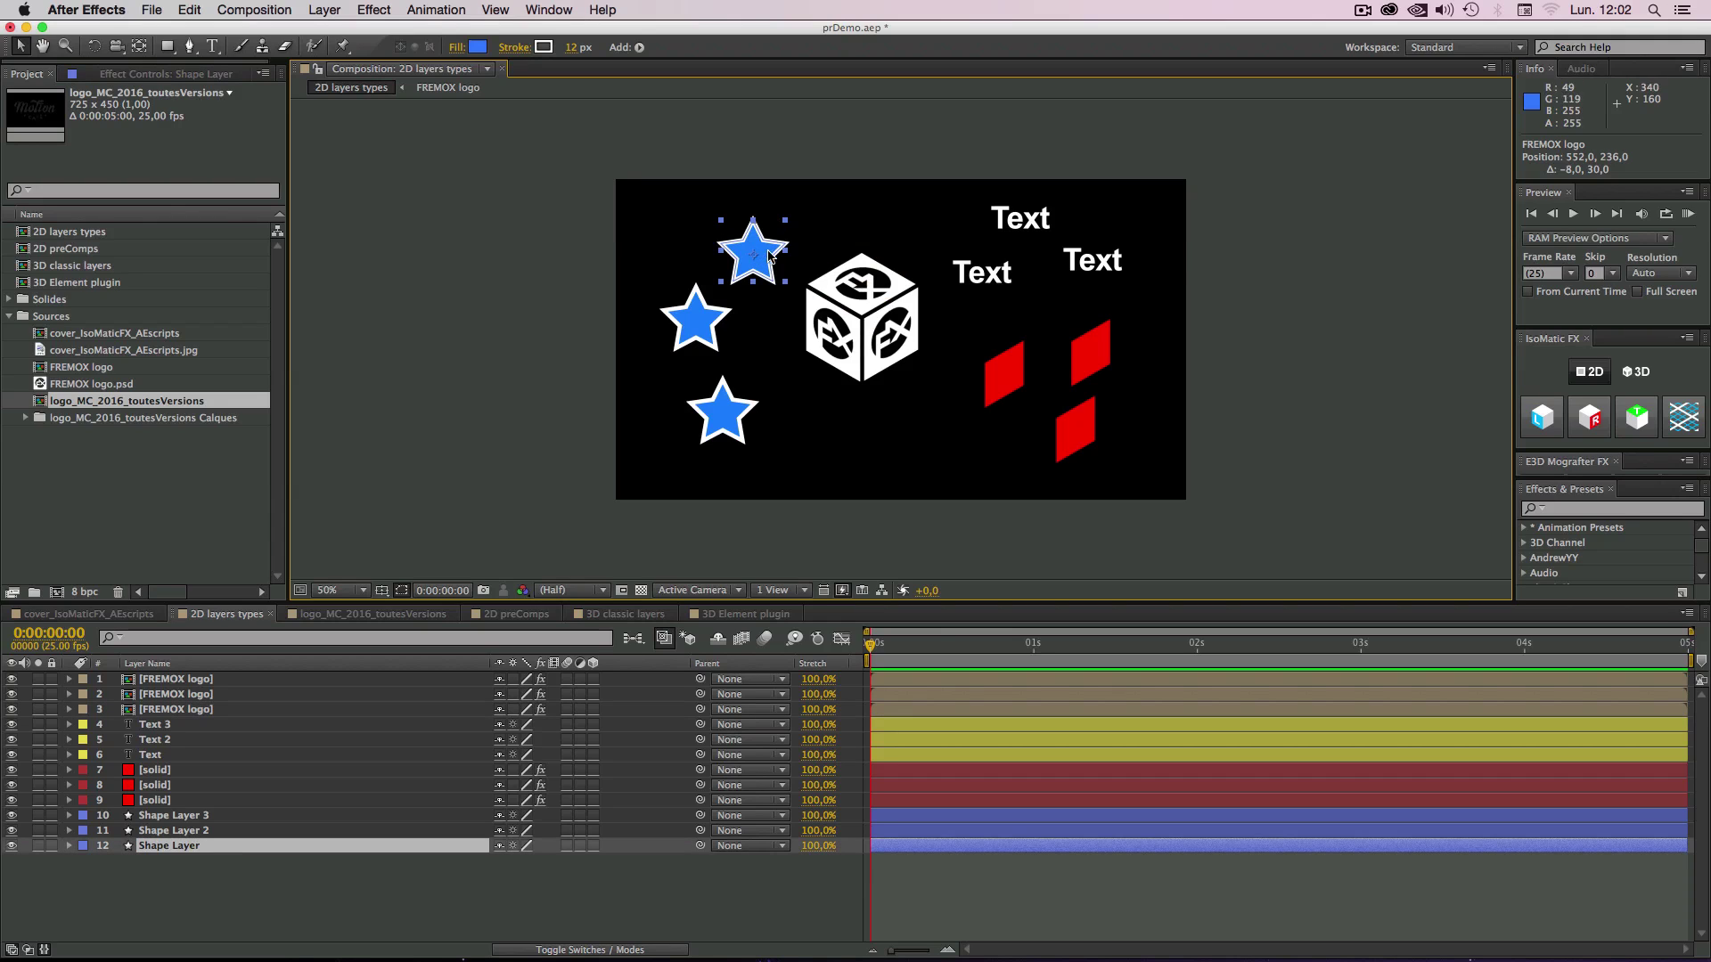
{"action": "right_click", "coordinate": [135, 886]}
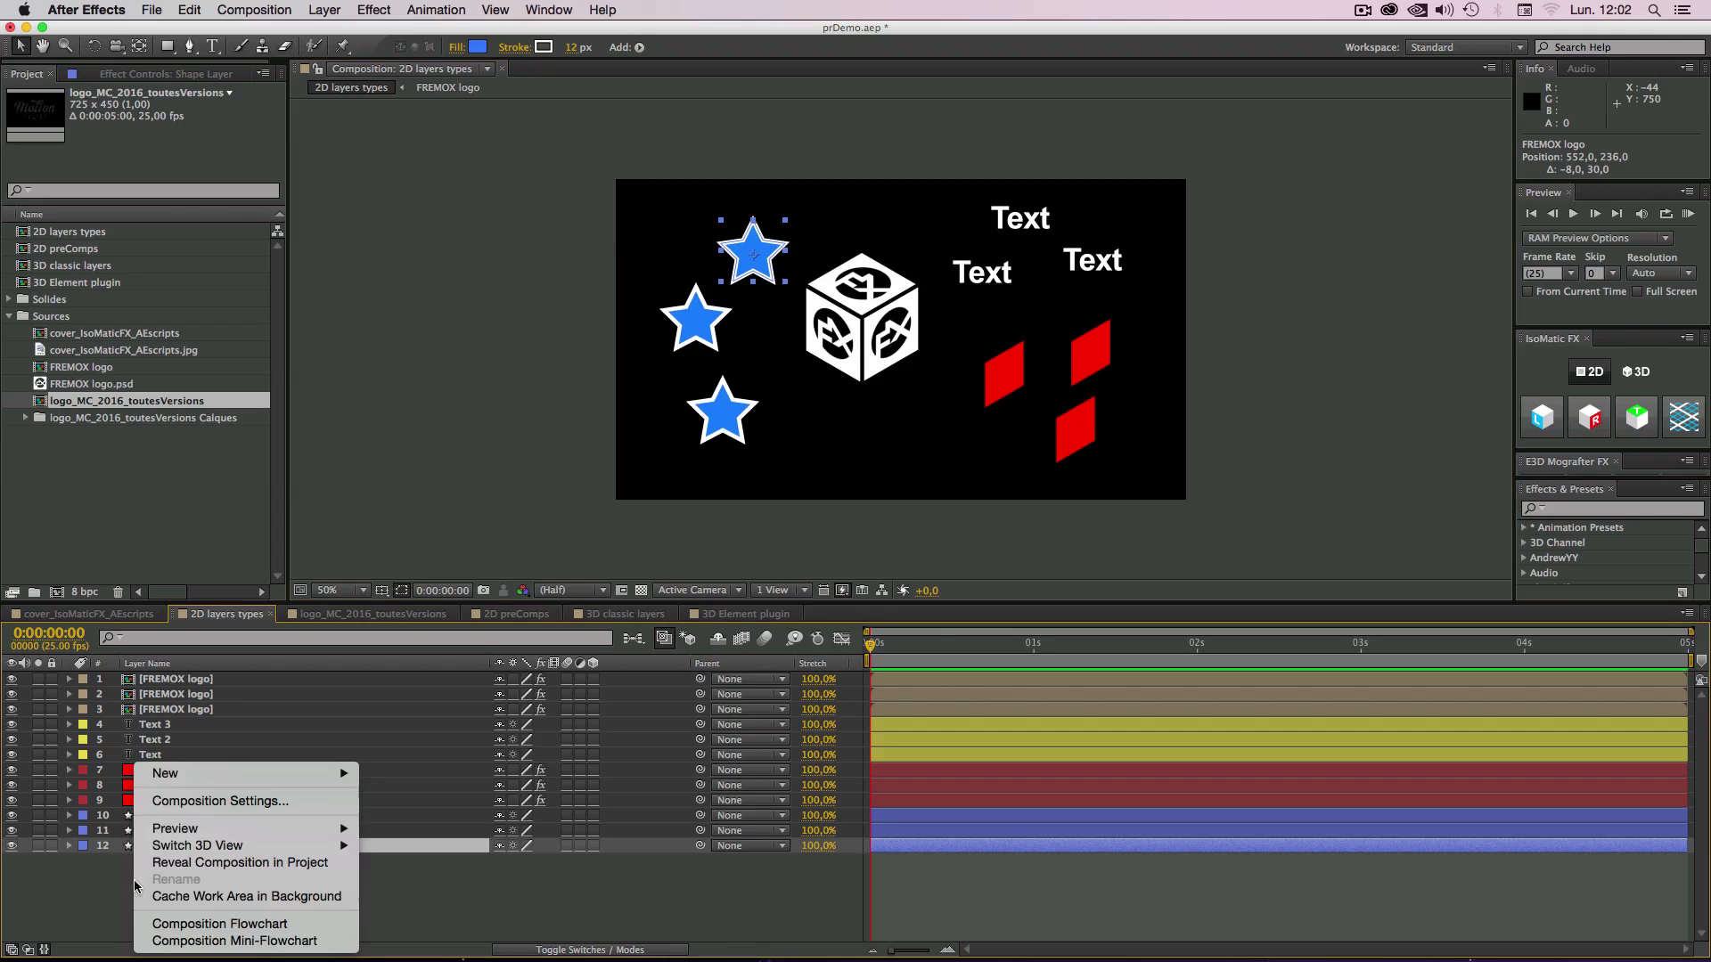
{"action": "mouse_move", "coordinate": [162, 778]}
{"action": "left_click", "coordinate": [63, 892]}
{"action": "left_click", "coordinate": [71, 847]}
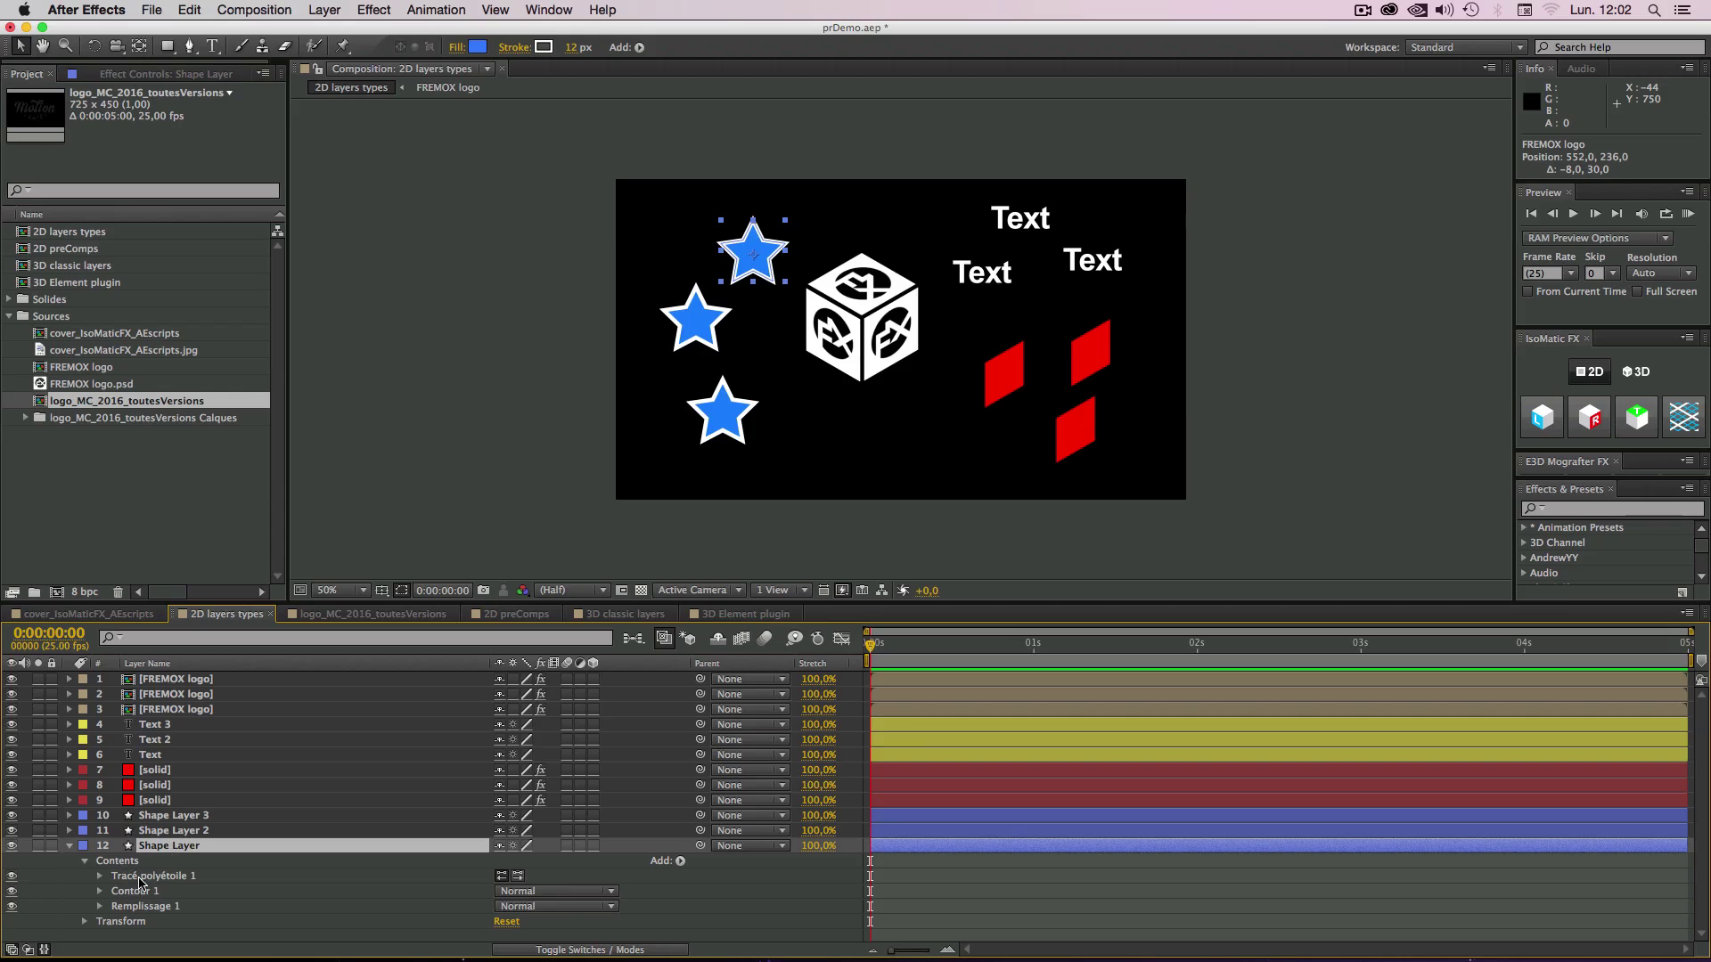
{"action": "left_click", "coordinate": [127, 878]}
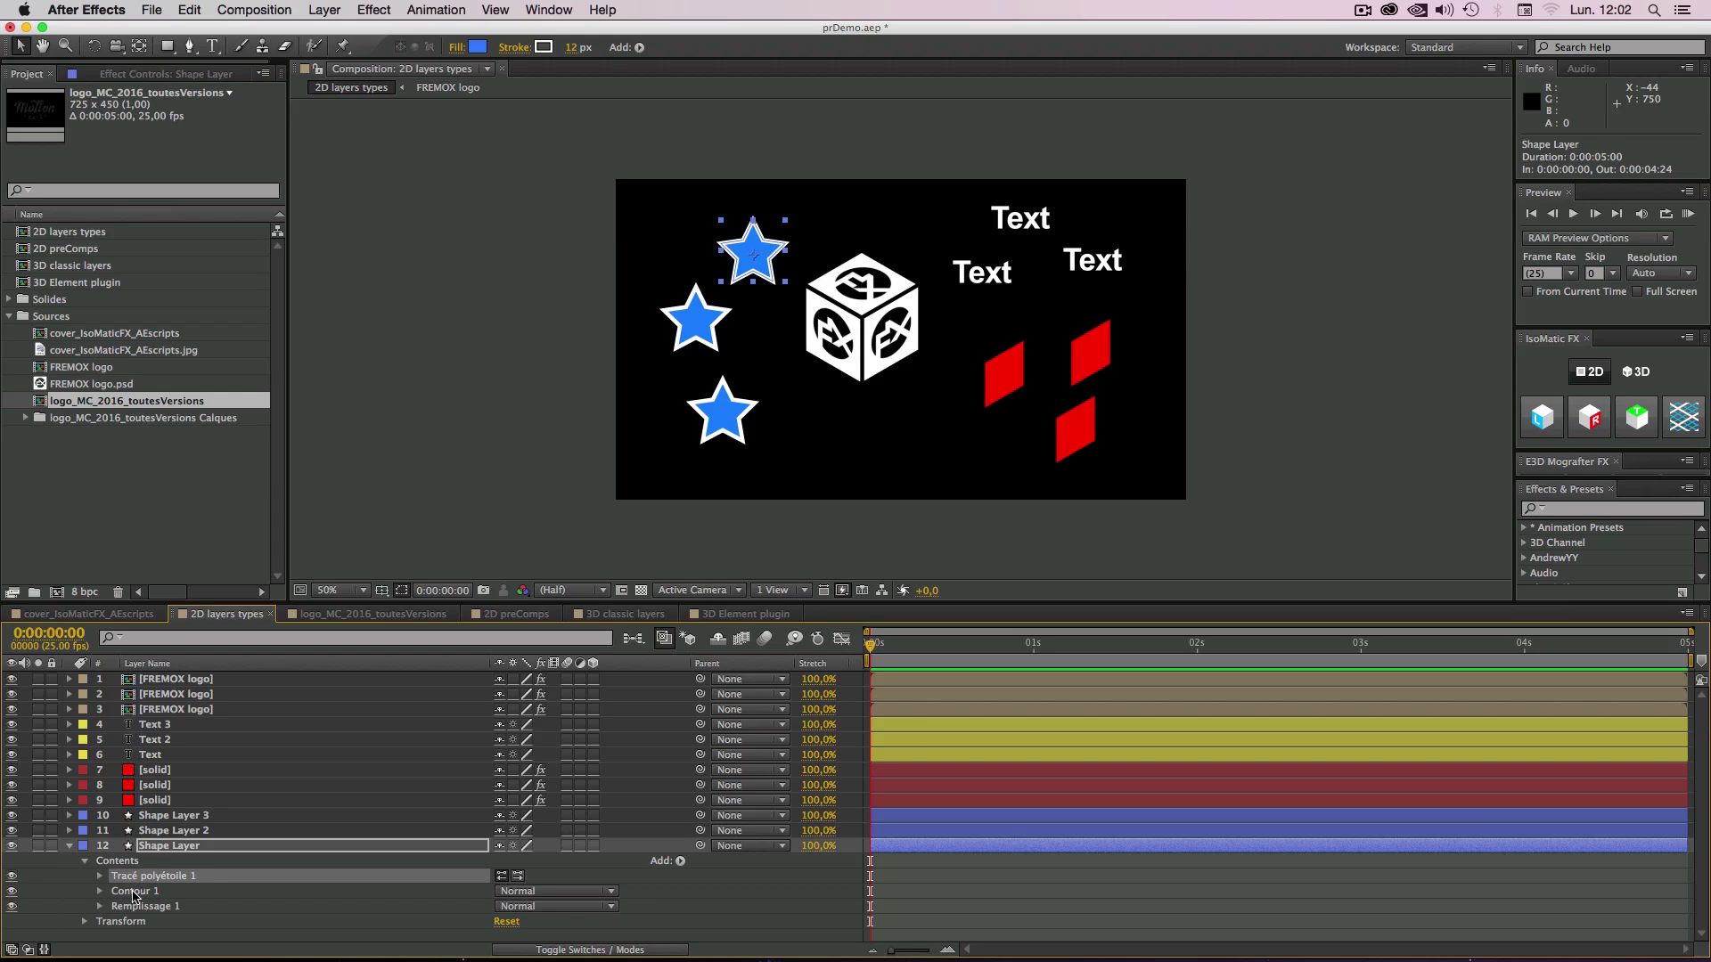
{"action": "left_click", "coordinate": [134, 893]}
{"action": "left_click", "coordinate": [138, 909]}
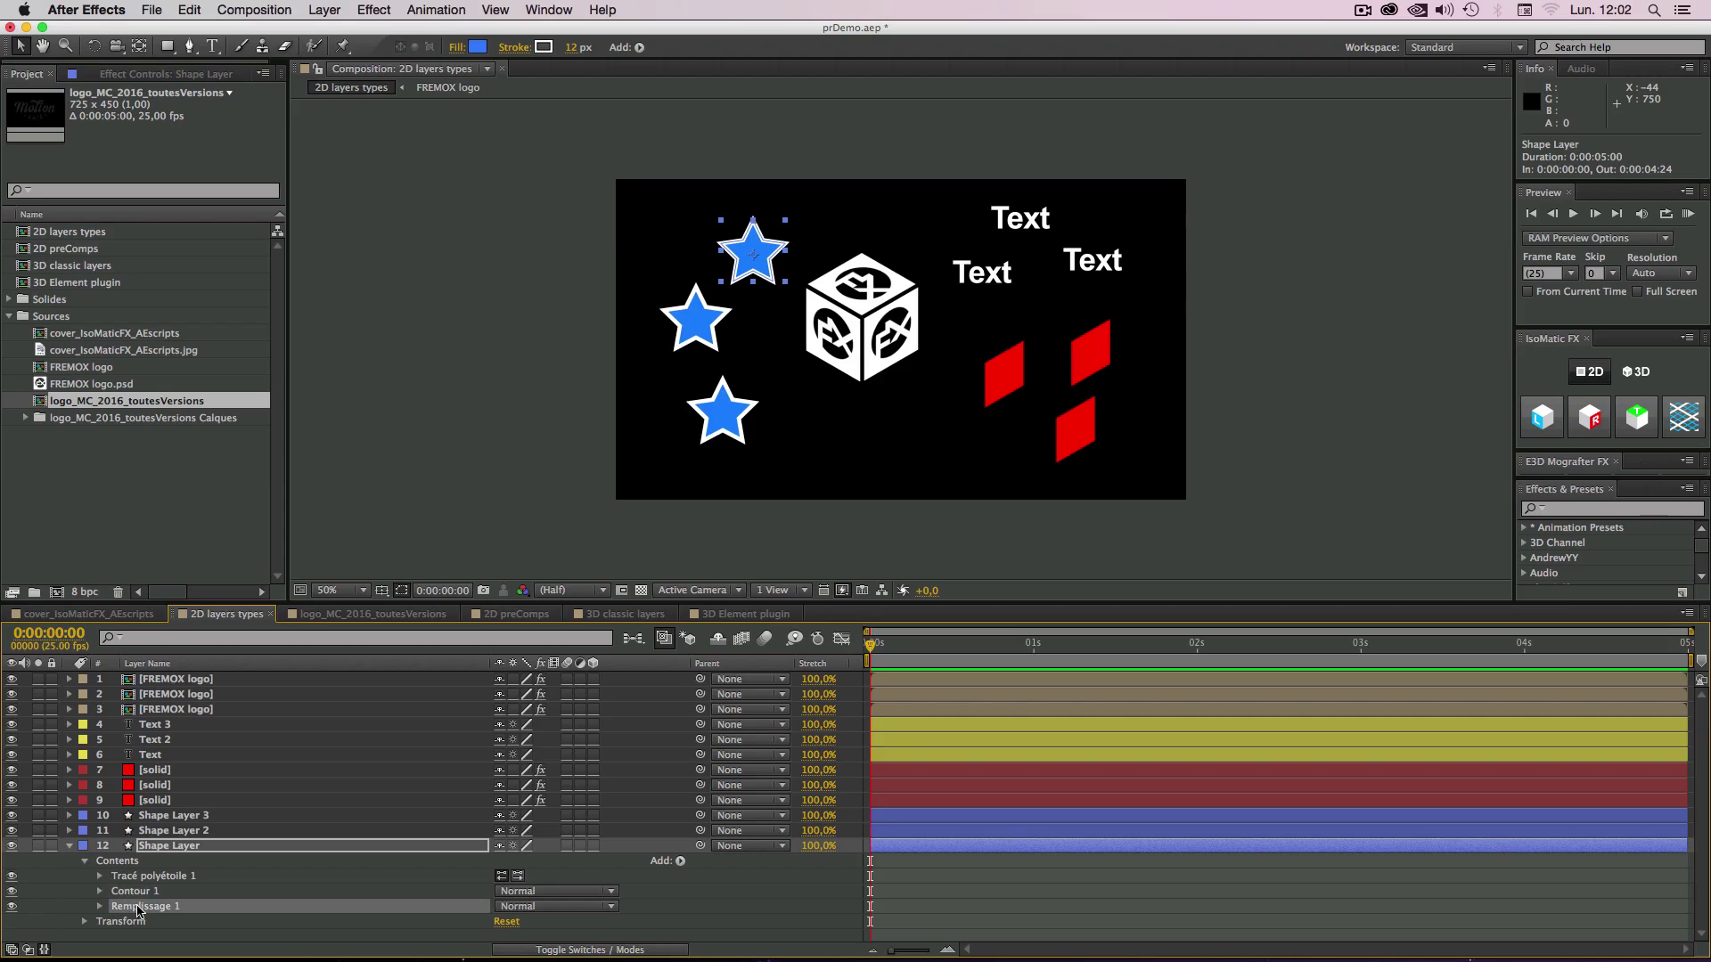
{"action": "left_click", "coordinate": [67, 893]}
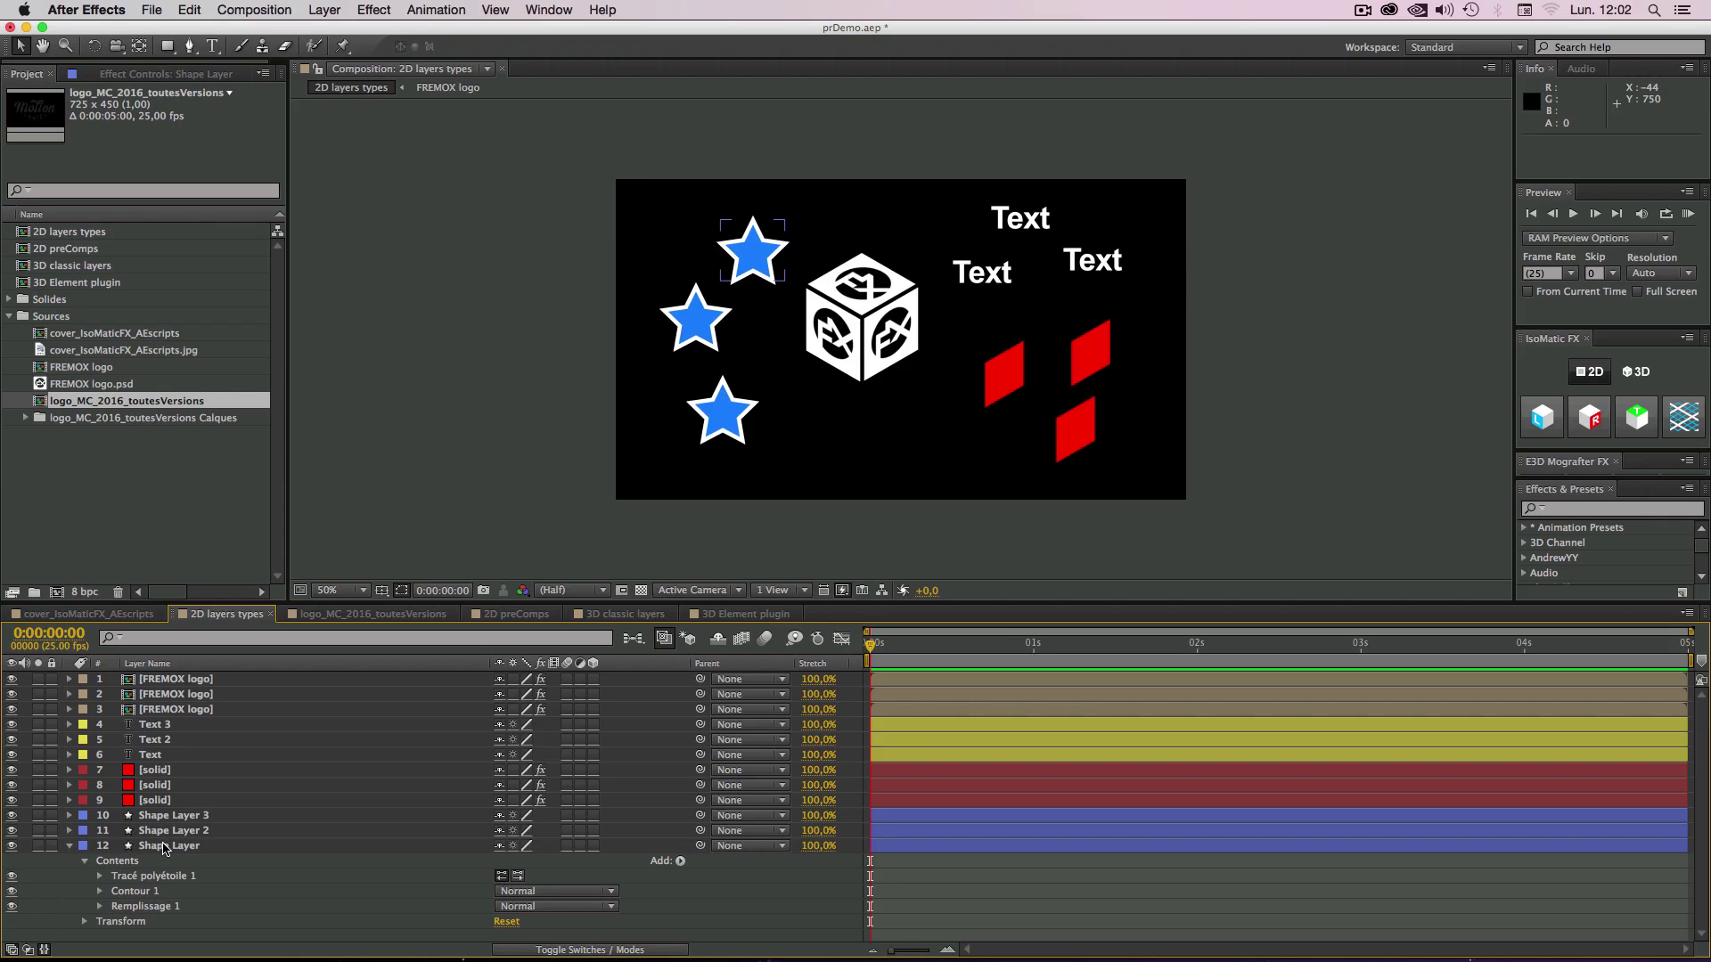
Step: Try the IsoMatic FX left isometric projection on the three star shape layers at once
{"action": "left_click", "coordinate": [169, 816]}
{"action": "left_click", "coordinate": [169, 846], "text": "shift"}
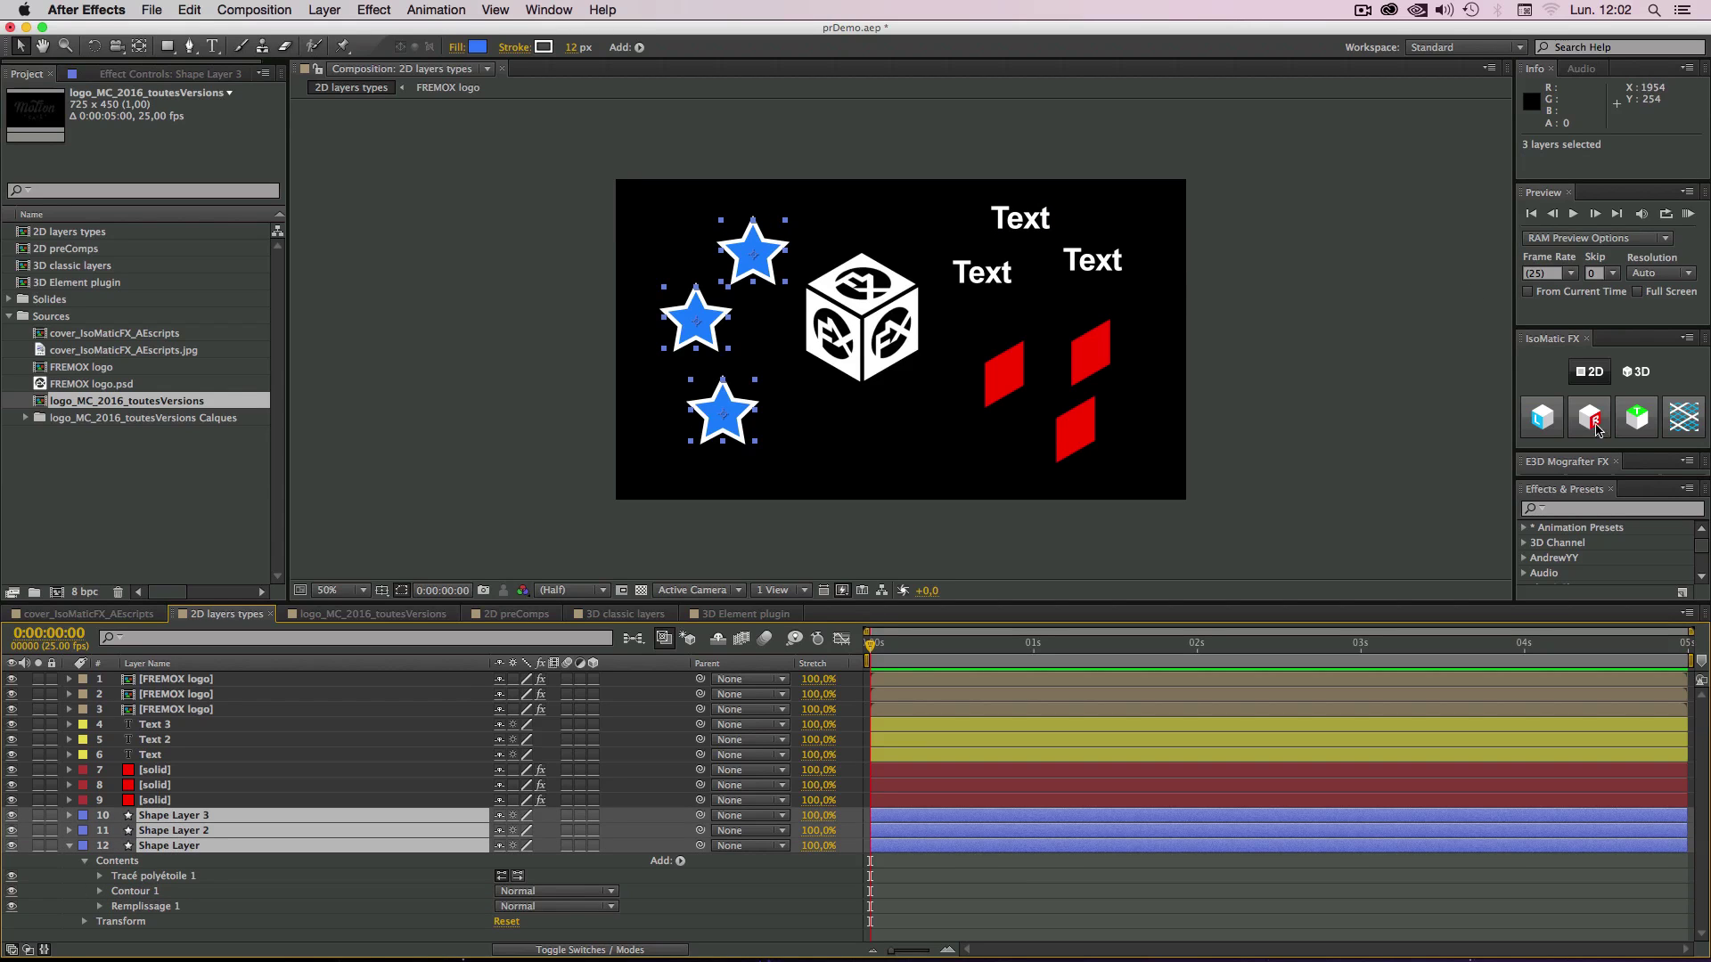
{"action": "left_click", "coordinate": [69, 846]}
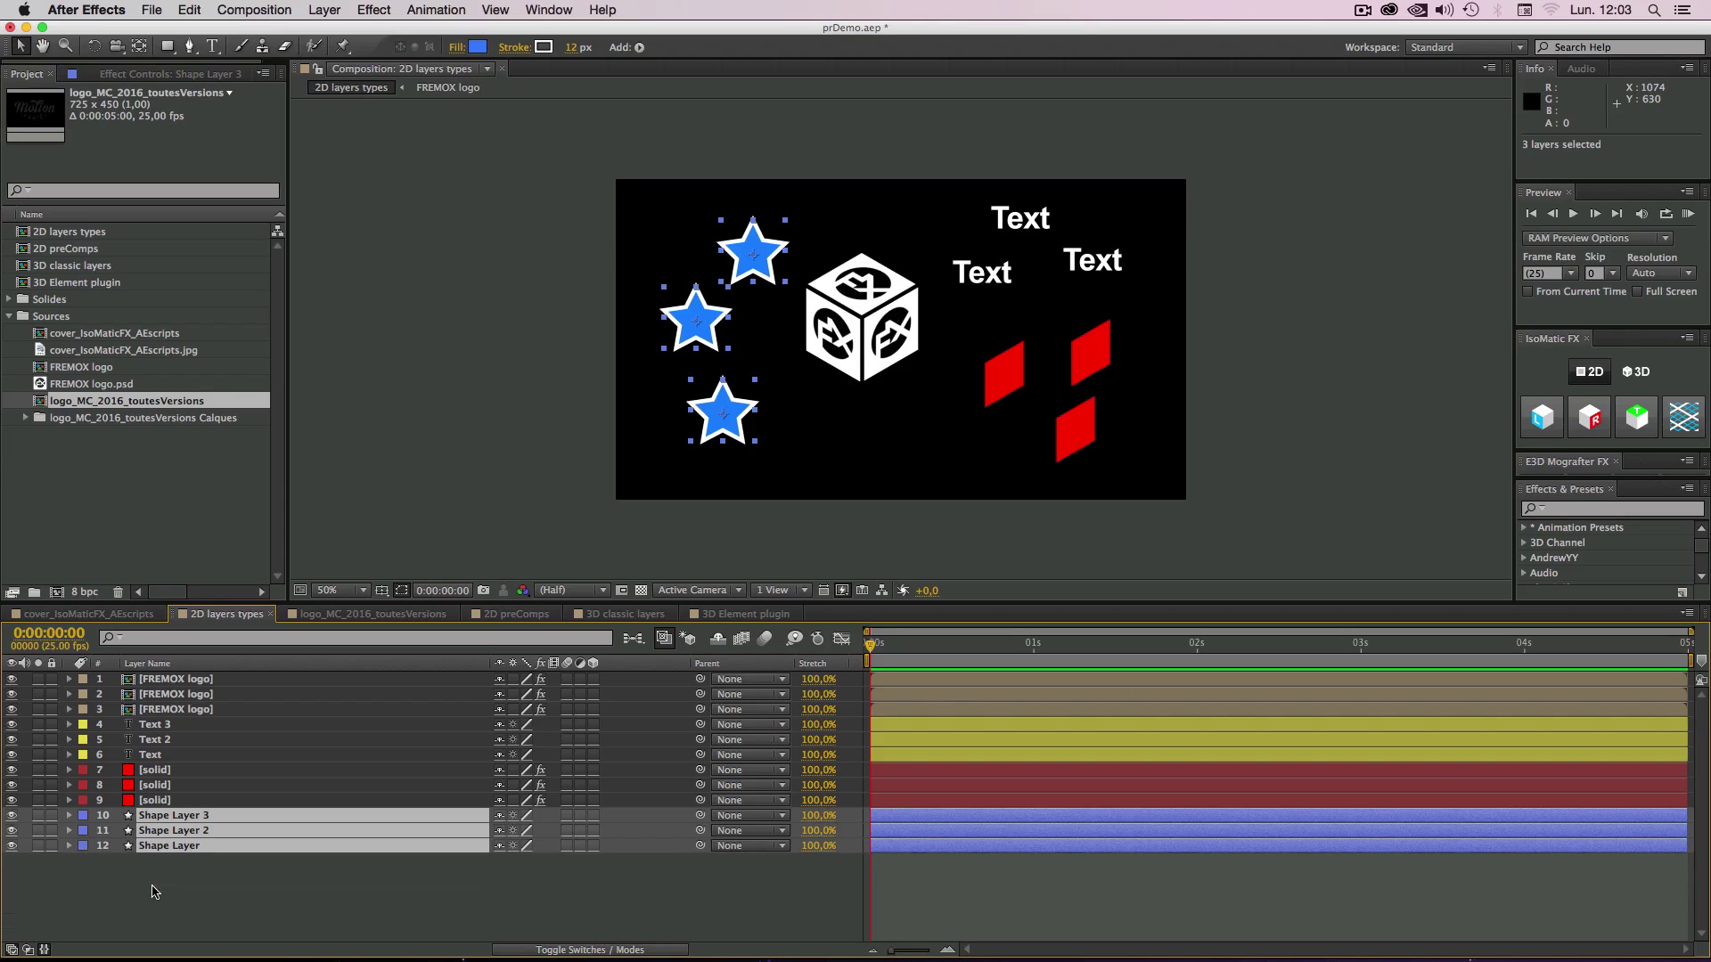
{"action": "left_click", "coordinate": [155, 891]}
{"action": "left_click", "coordinate": [169, 817]}
{"action": "left_click", "coordinate": [170, 845], "text": "shift"}
{"action": "left_click", "coordinate": [178, 913]}
{"action": "left_click", "coordinate": [171, 816]}
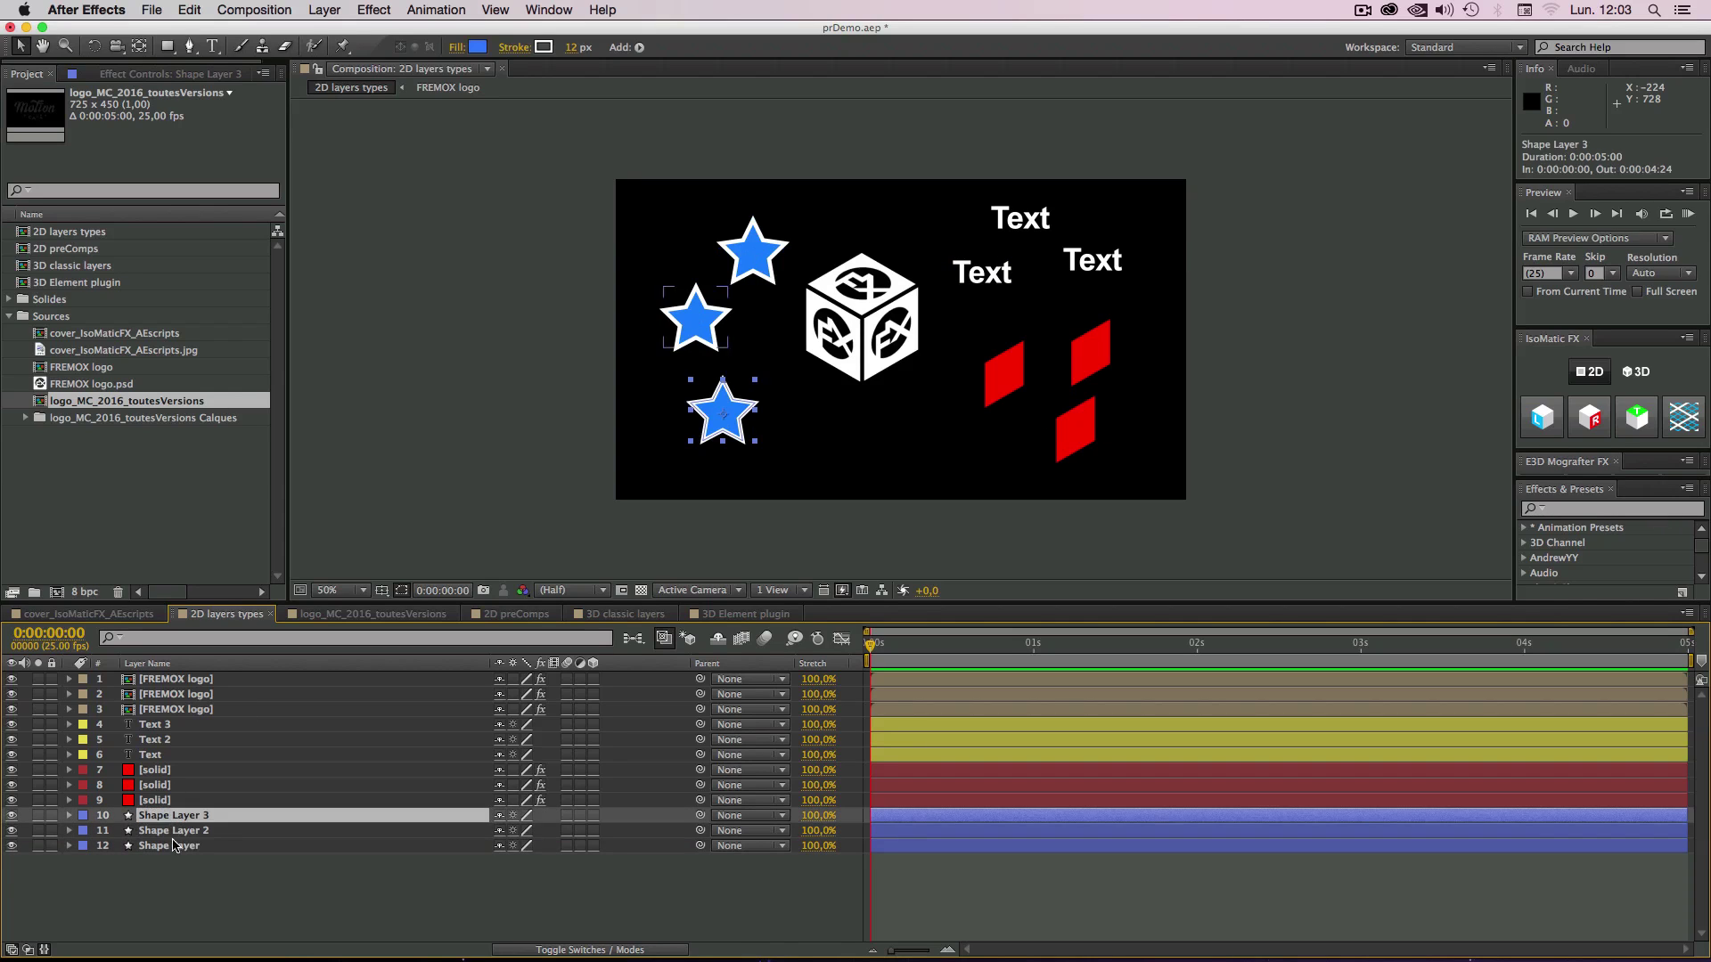
{"action": "left_click", "coordinate": [173, 845], "text": "shift"}
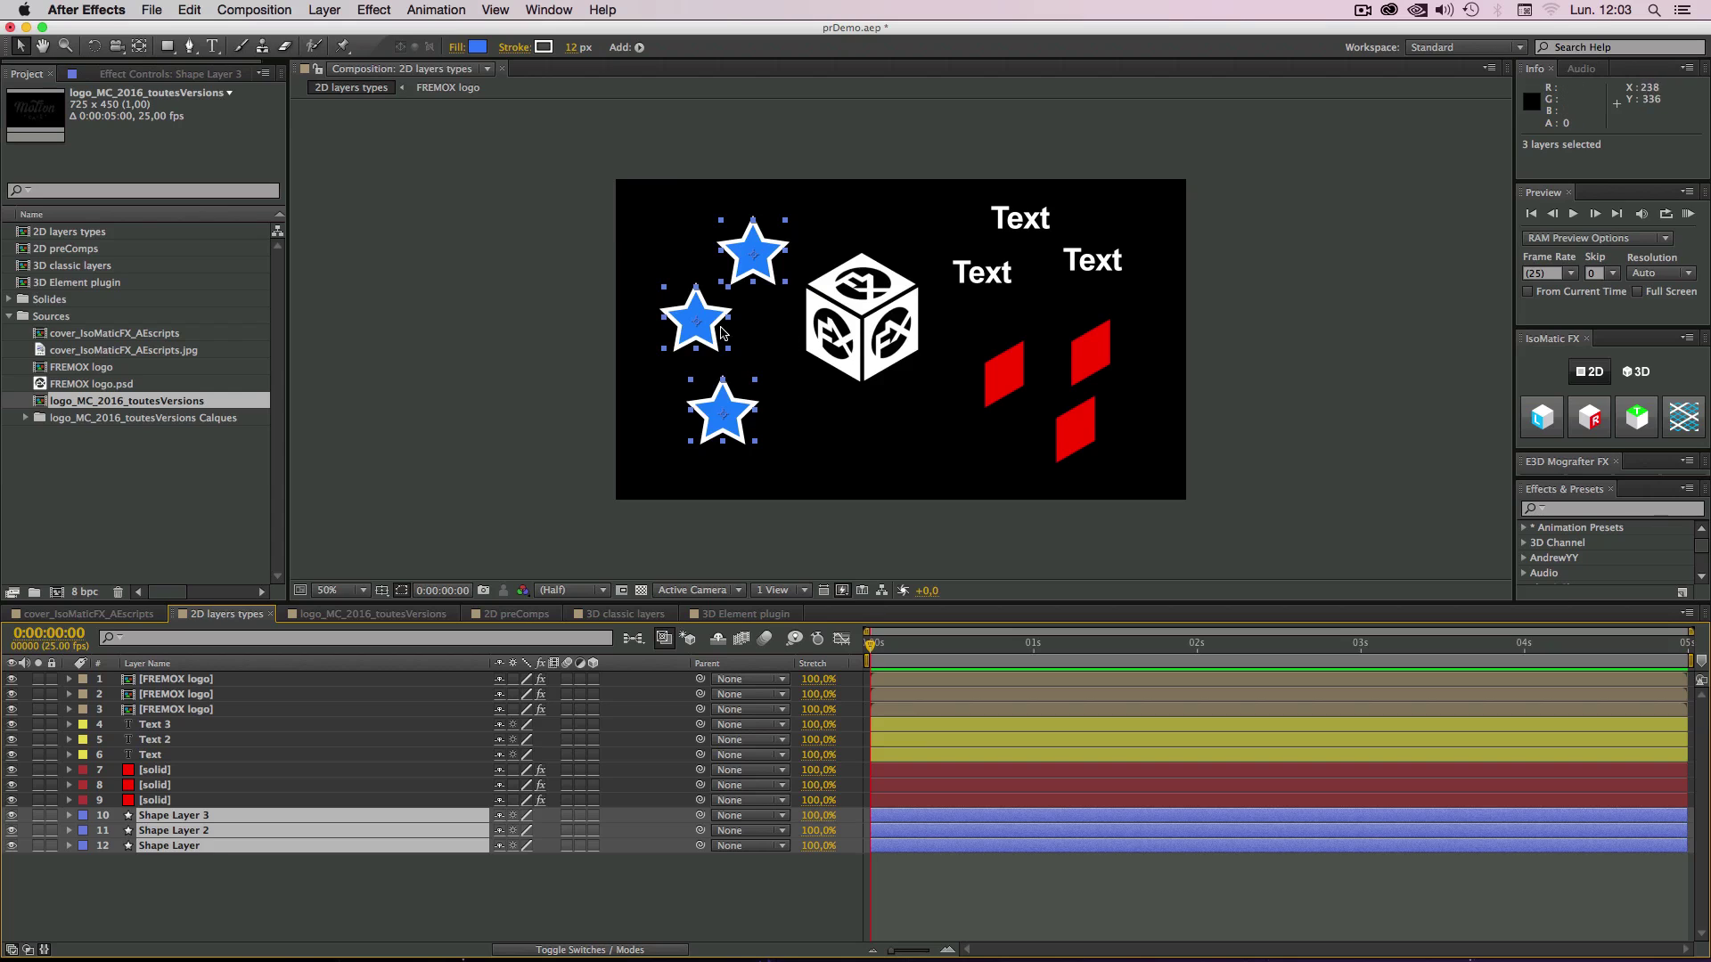
{"action": "left_click", "coordinate": [1543, 416]}
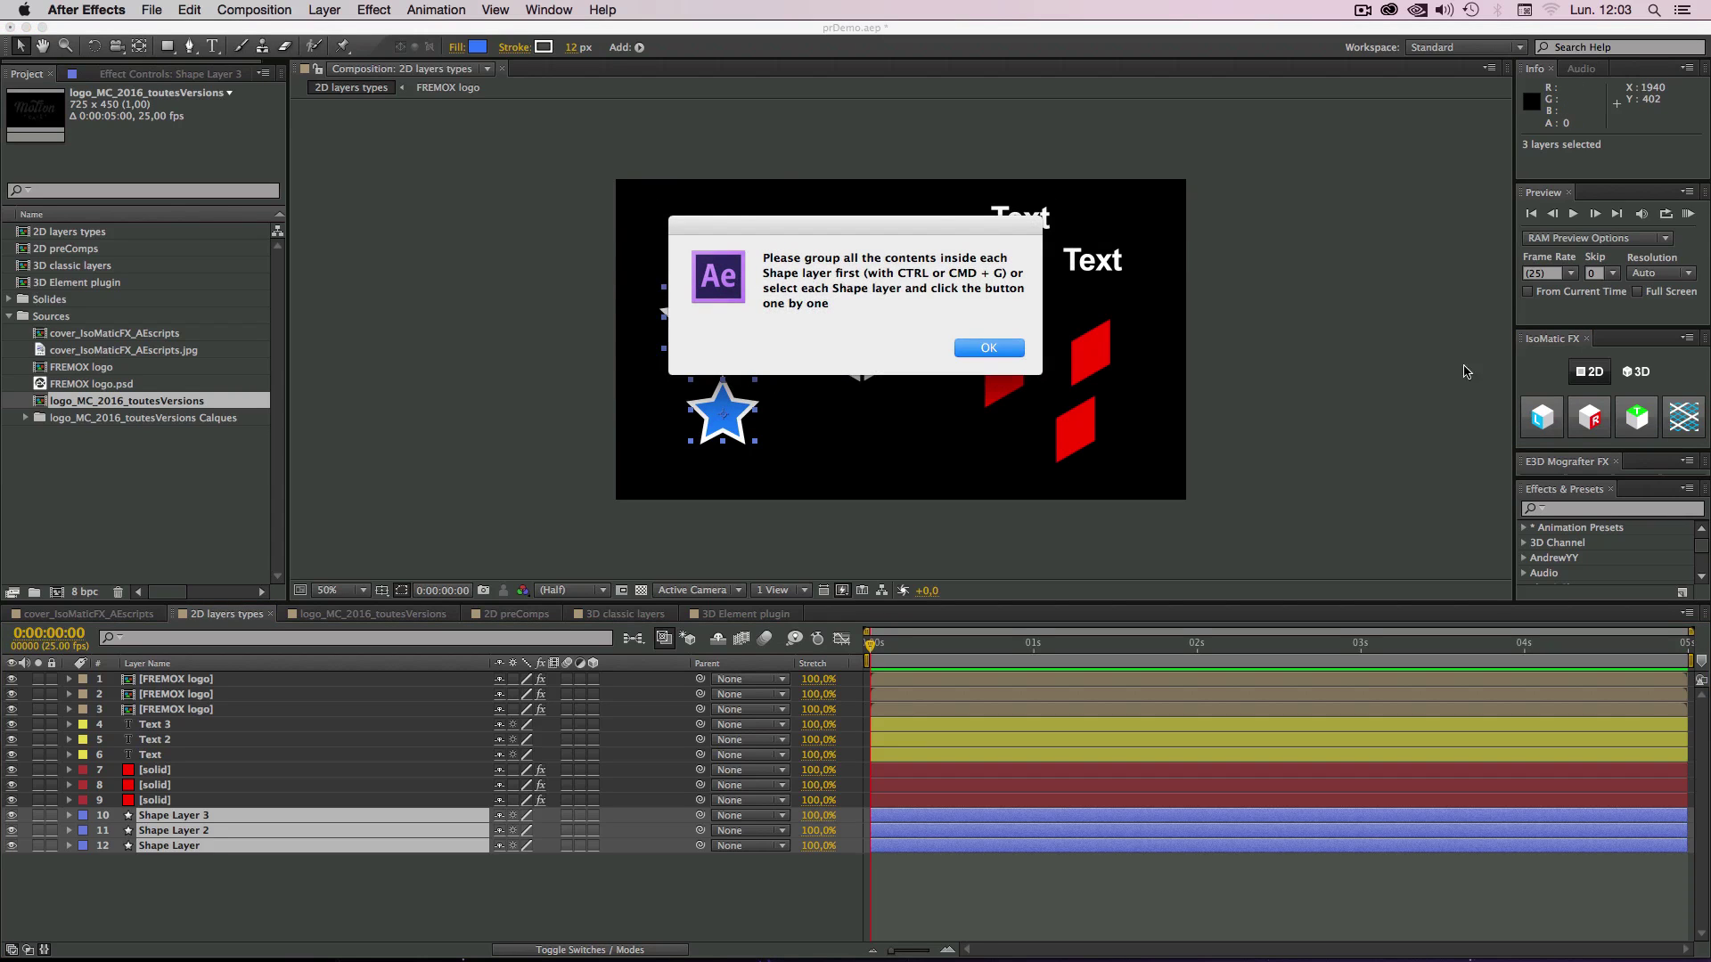
{"action": "left_click_drag", "start_coordinate": [928, 219], "coordinate": [945, 249]}
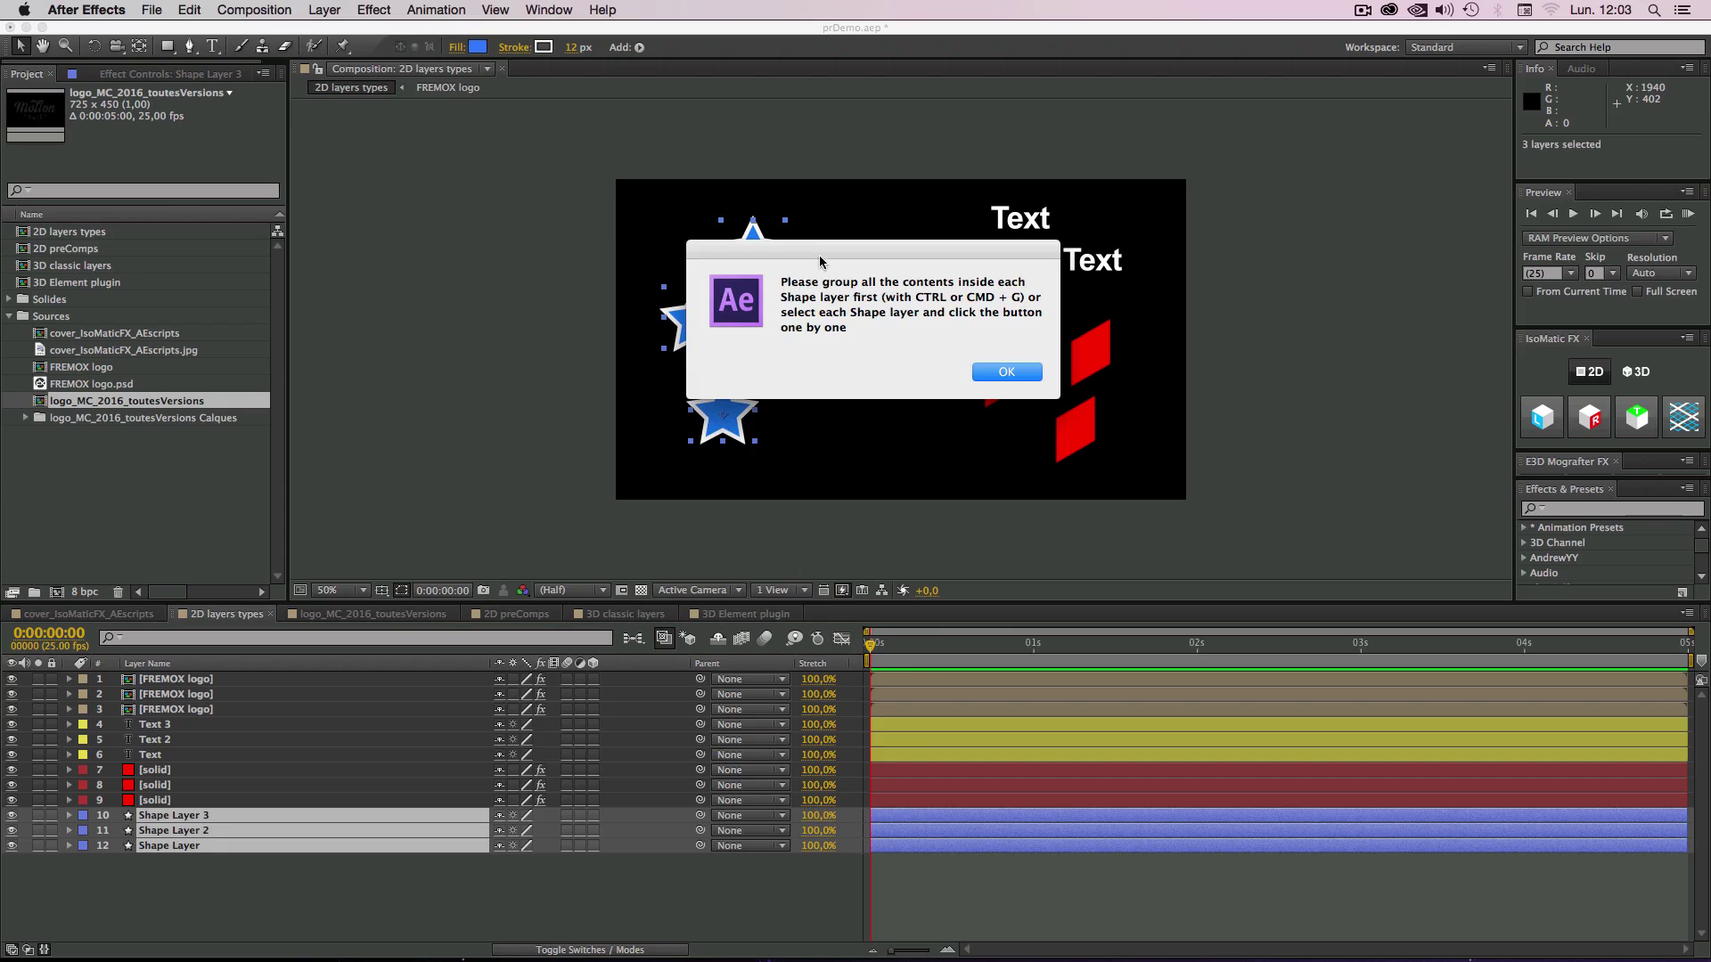
{"action": "left_click_drag", "start_coordinate": [821, 247], "coordinate": [798, 390]}
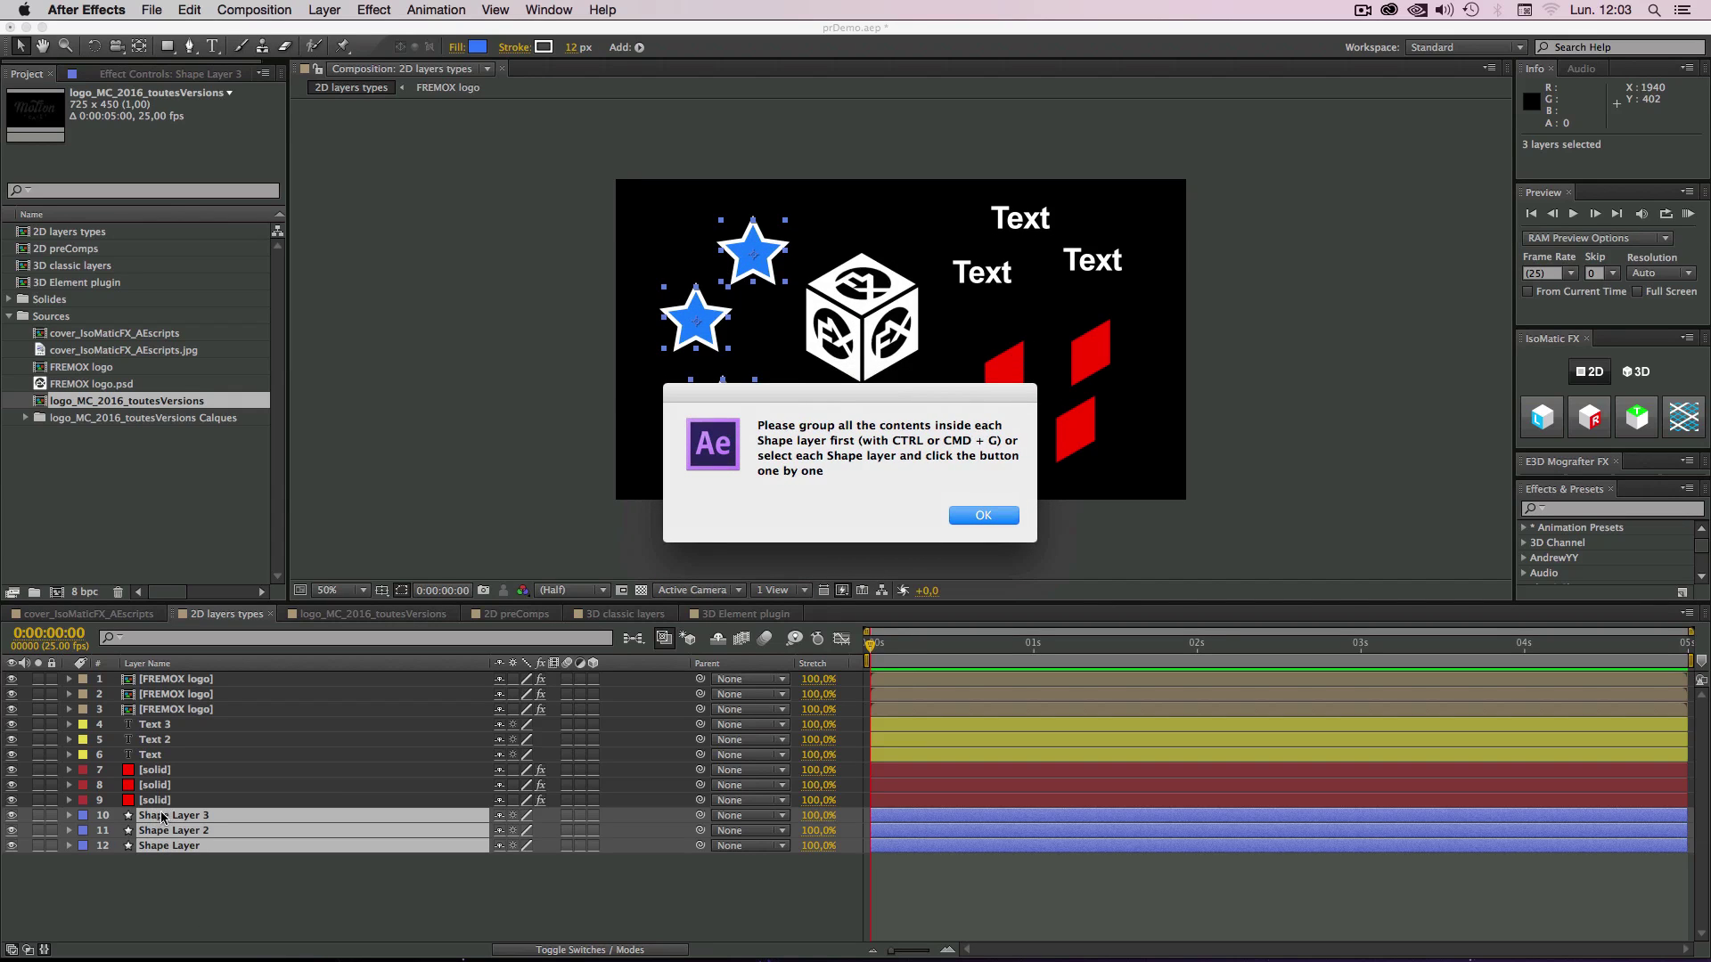
{"action": "left_click", "coordinate": [983, 516]}
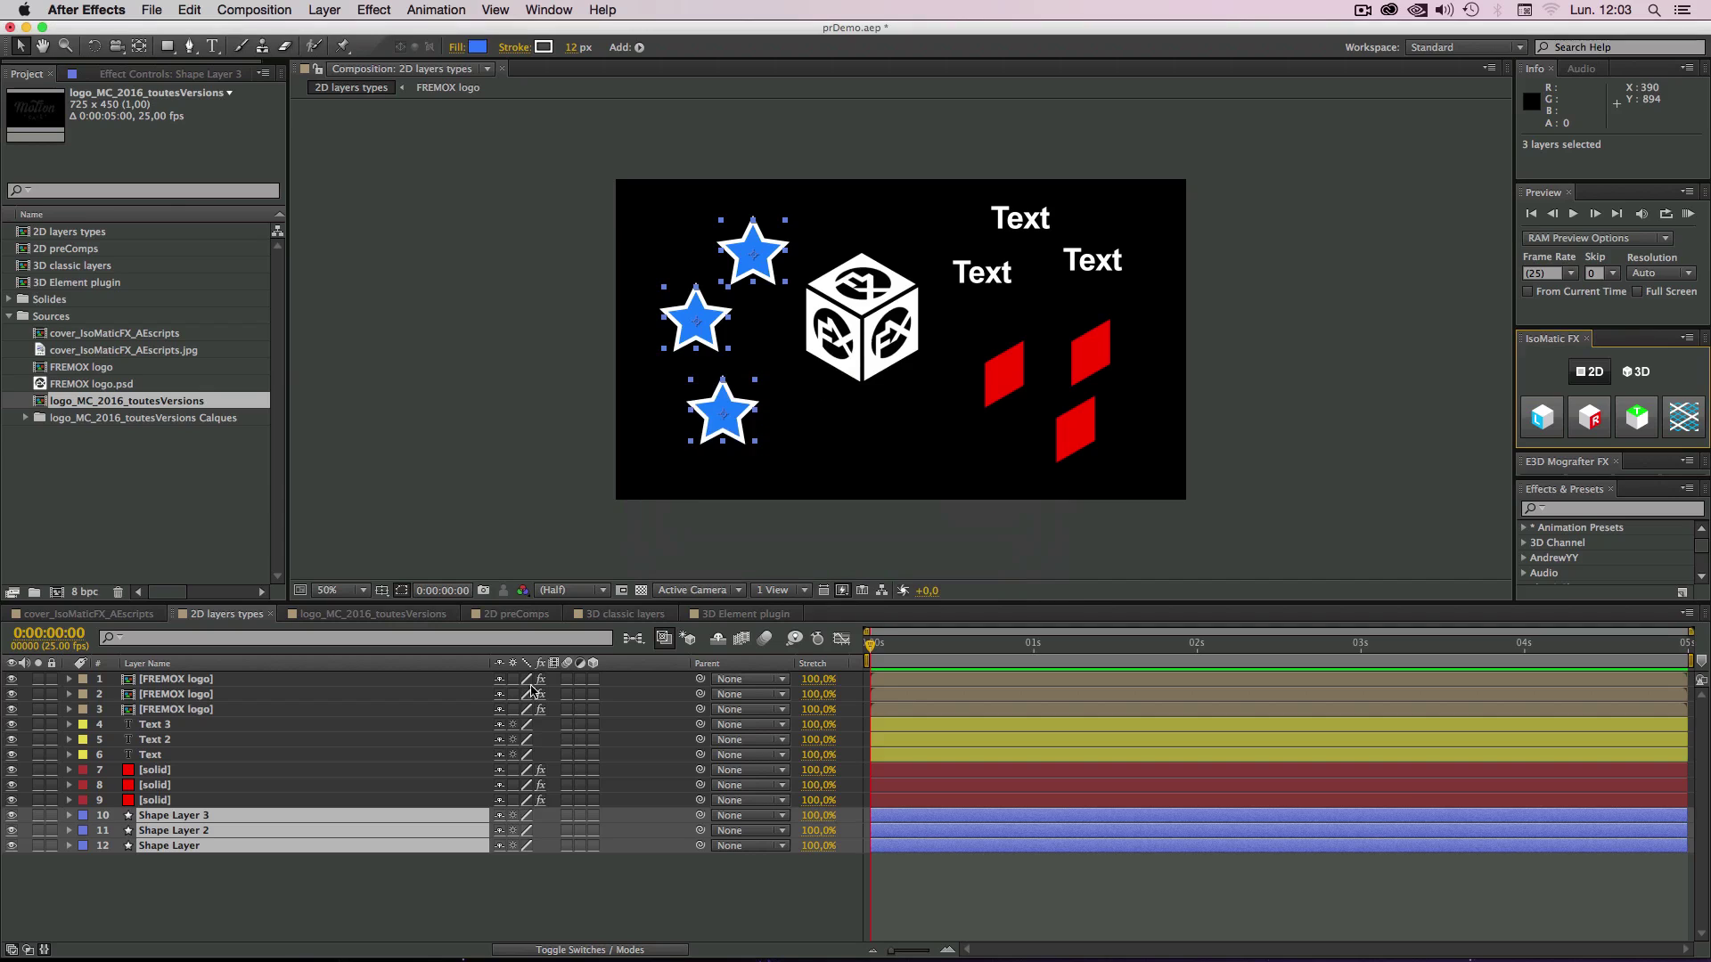
Step: Move the lowest star, Shape Layer 3, slightly to position 260, 544
{"action": "left_click", "coordinate": [229, 900]}
{"action": "left_click", "coordinate": [187, 817]}
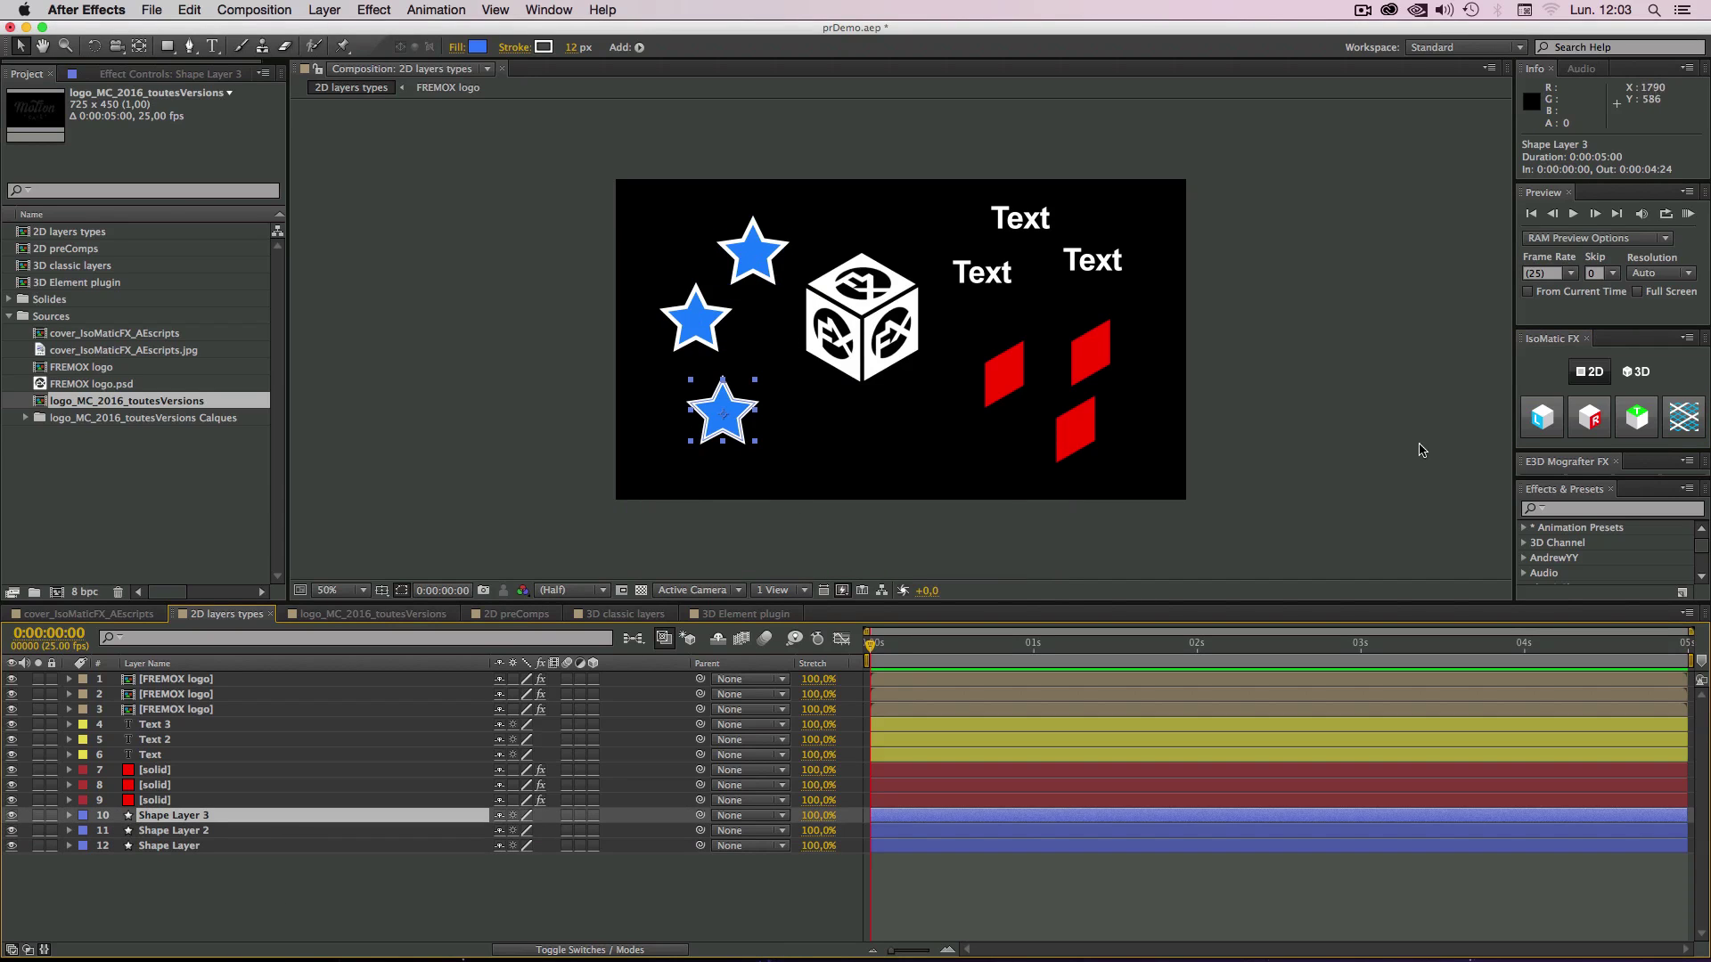
{"action": "left_click", "coordinate": [163, 878]}
{"action": "left_click", "coordinate": [175, 817]}
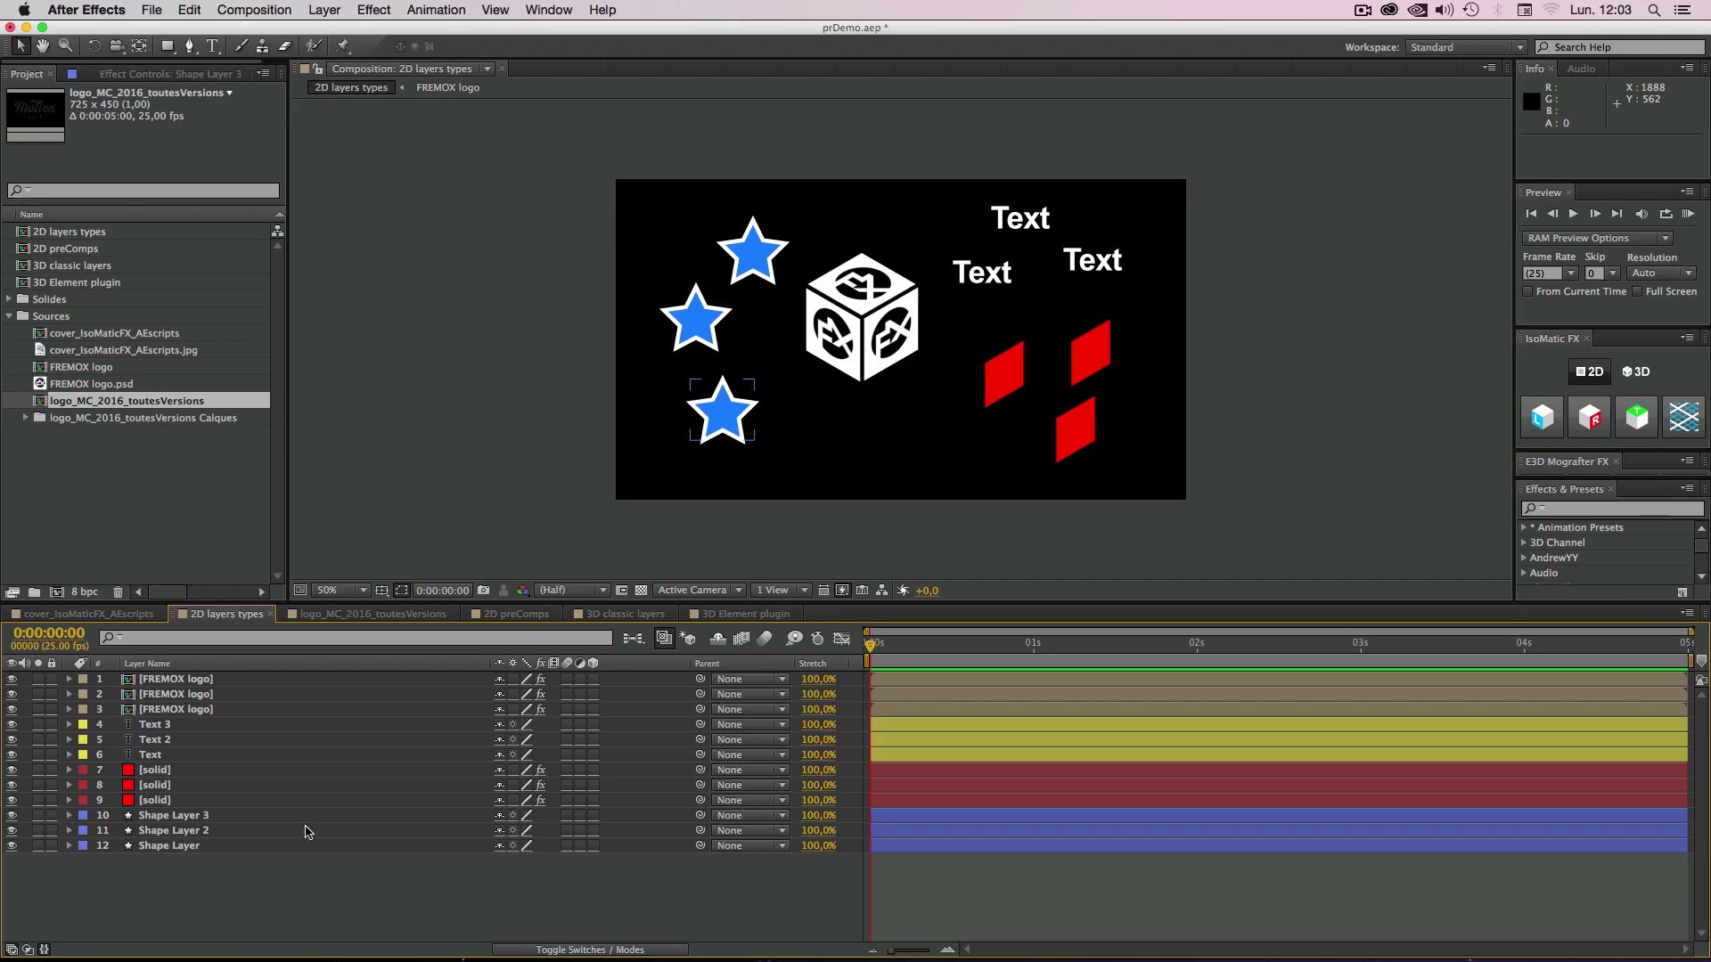
{"action": "left_click", "coordinate": [147, 819]}
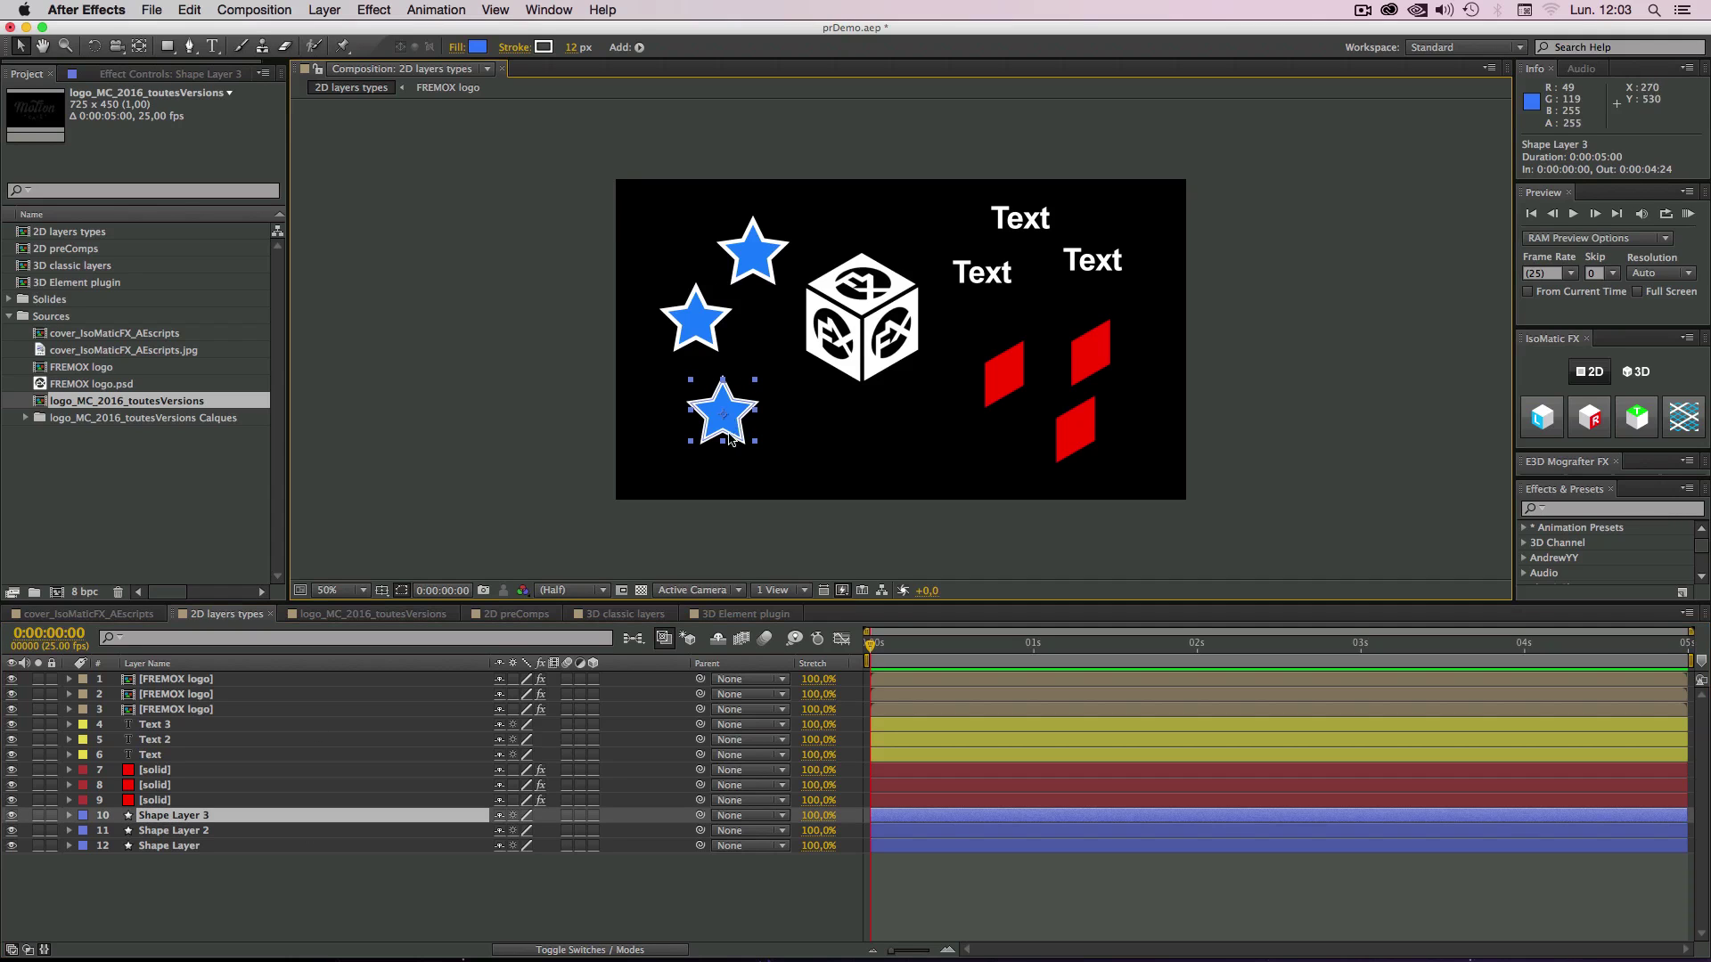
{"action": "left_click_drag", "start_coordinate": [719, 408], "coordinate": [727, 416]}
Step: Try the left isometric projection on Shape Layer 3 and the right one on Shape Layer 2, and undo both
{"action": "left_click", "coordinate": [1548, 417]}
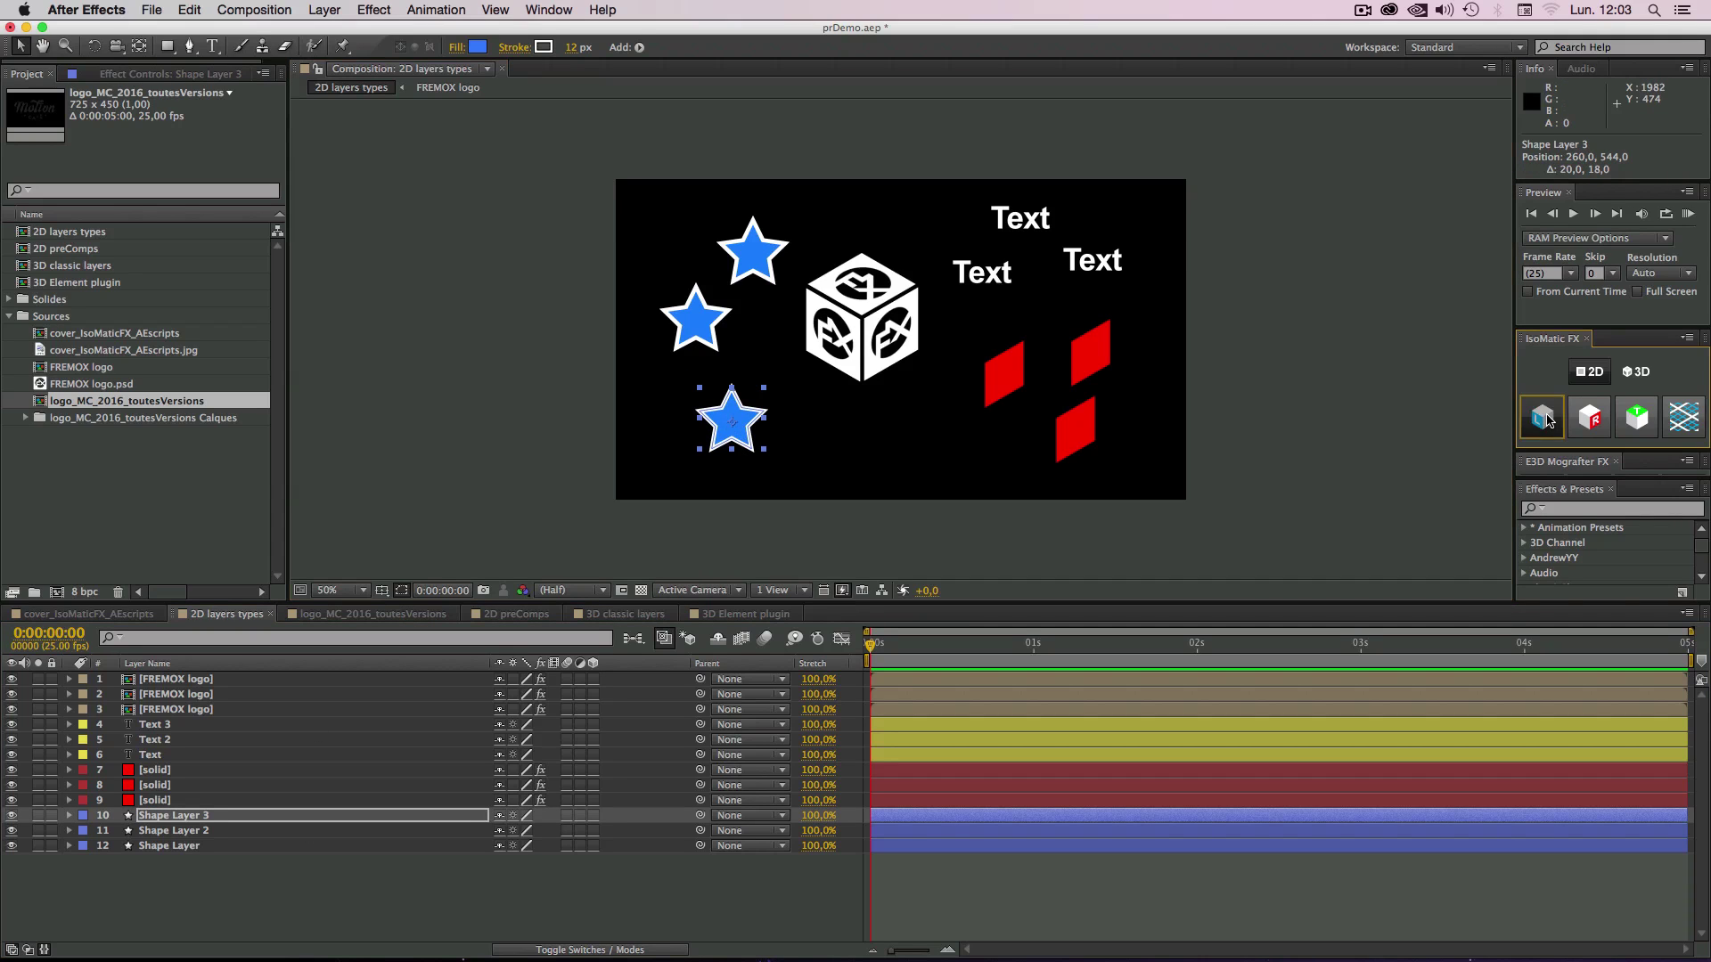
{"action": "left_click", "coordinate": [708, 319]}
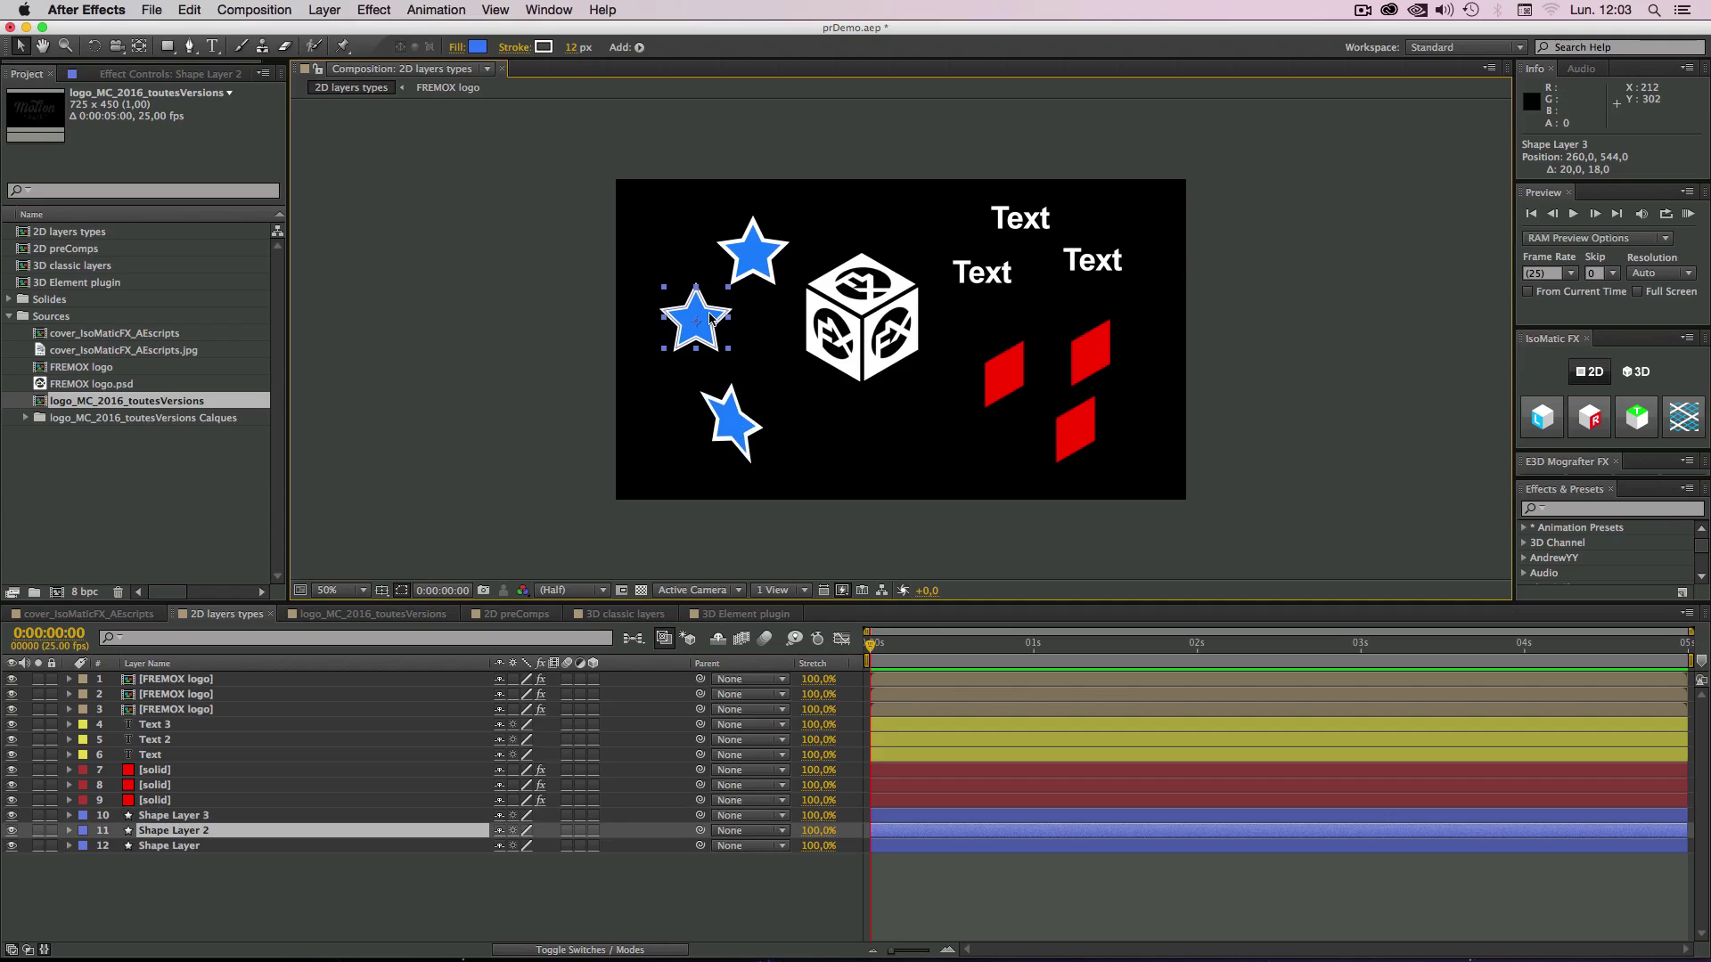
{"action": "left_click", "coordinate": [1591, 422]}
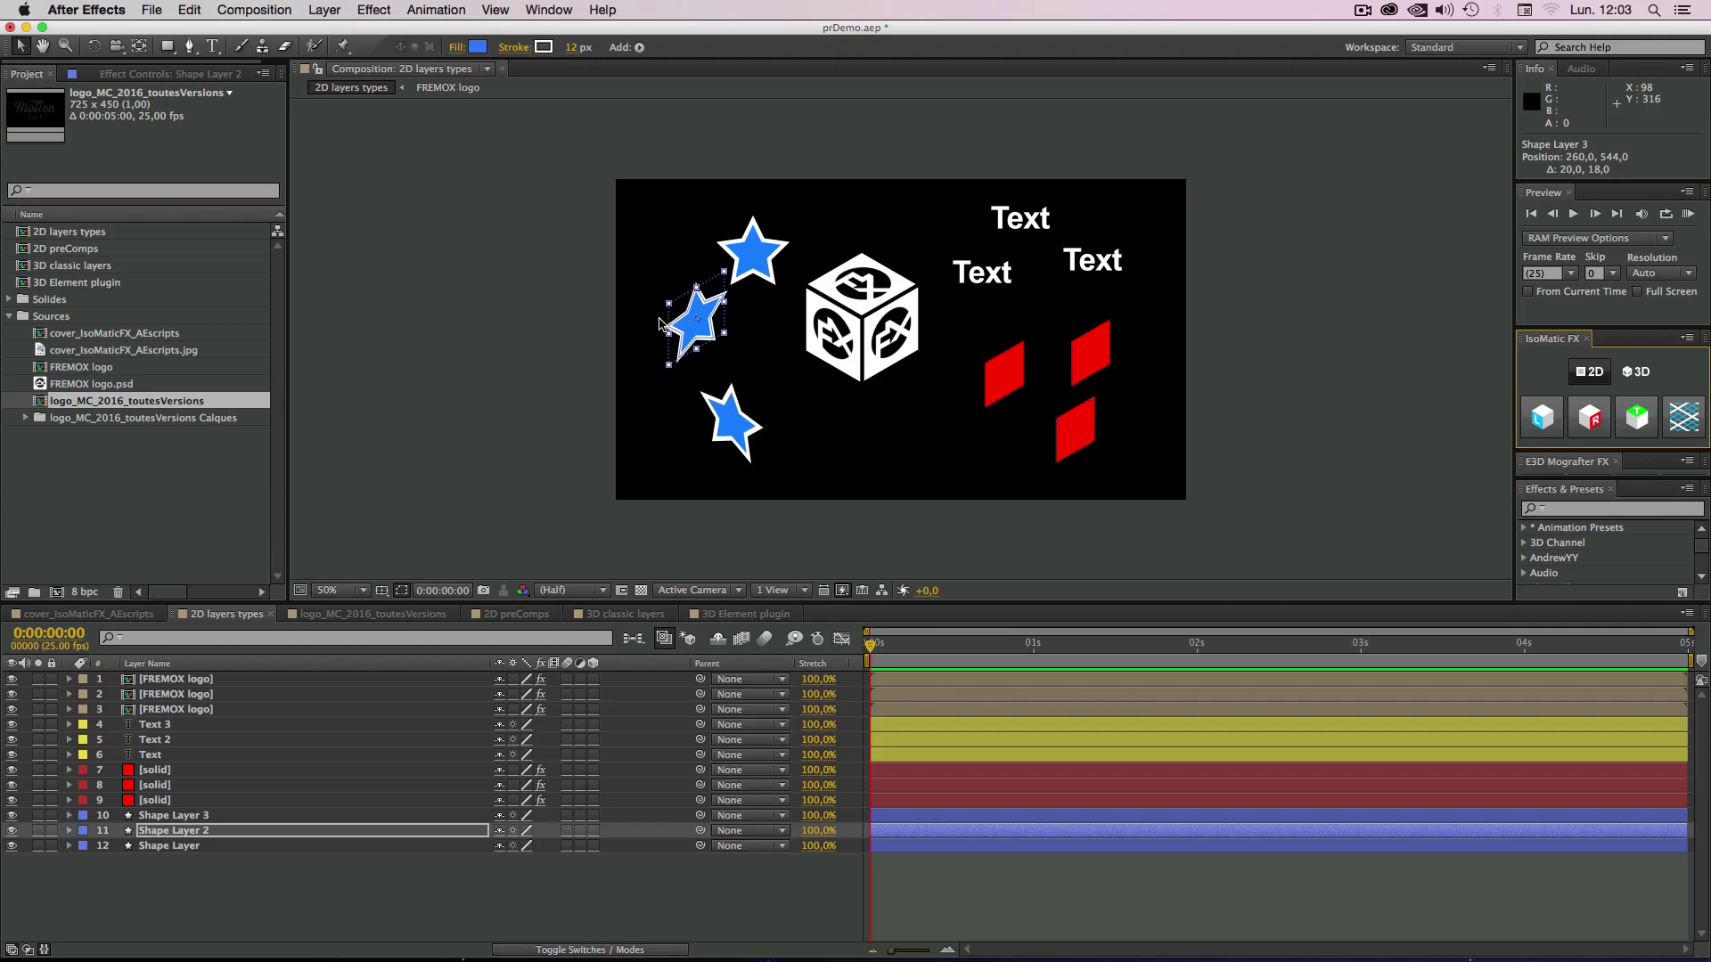
{"action": "key", "text": "super+z"}
{"action": "key", "text": "super+z"}
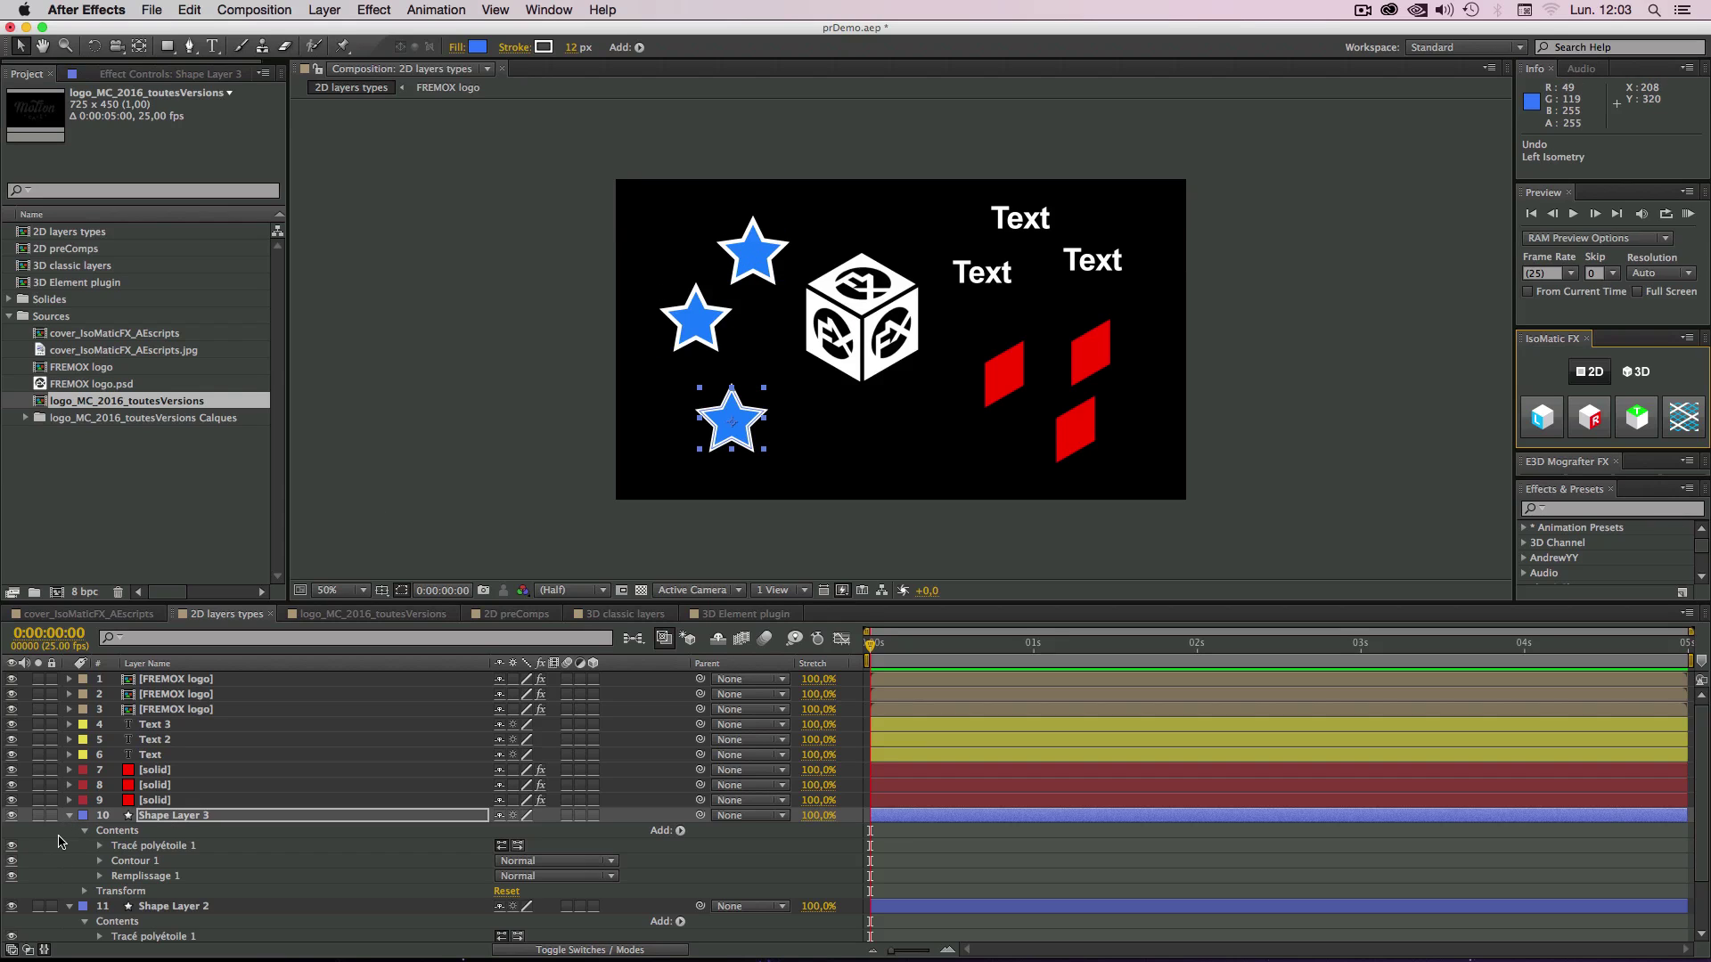
Step: Group the star path, stroke and fill inside Shape Layer 3's contents into one group
{"action": "left_click", "coordinate": [59, 837]}
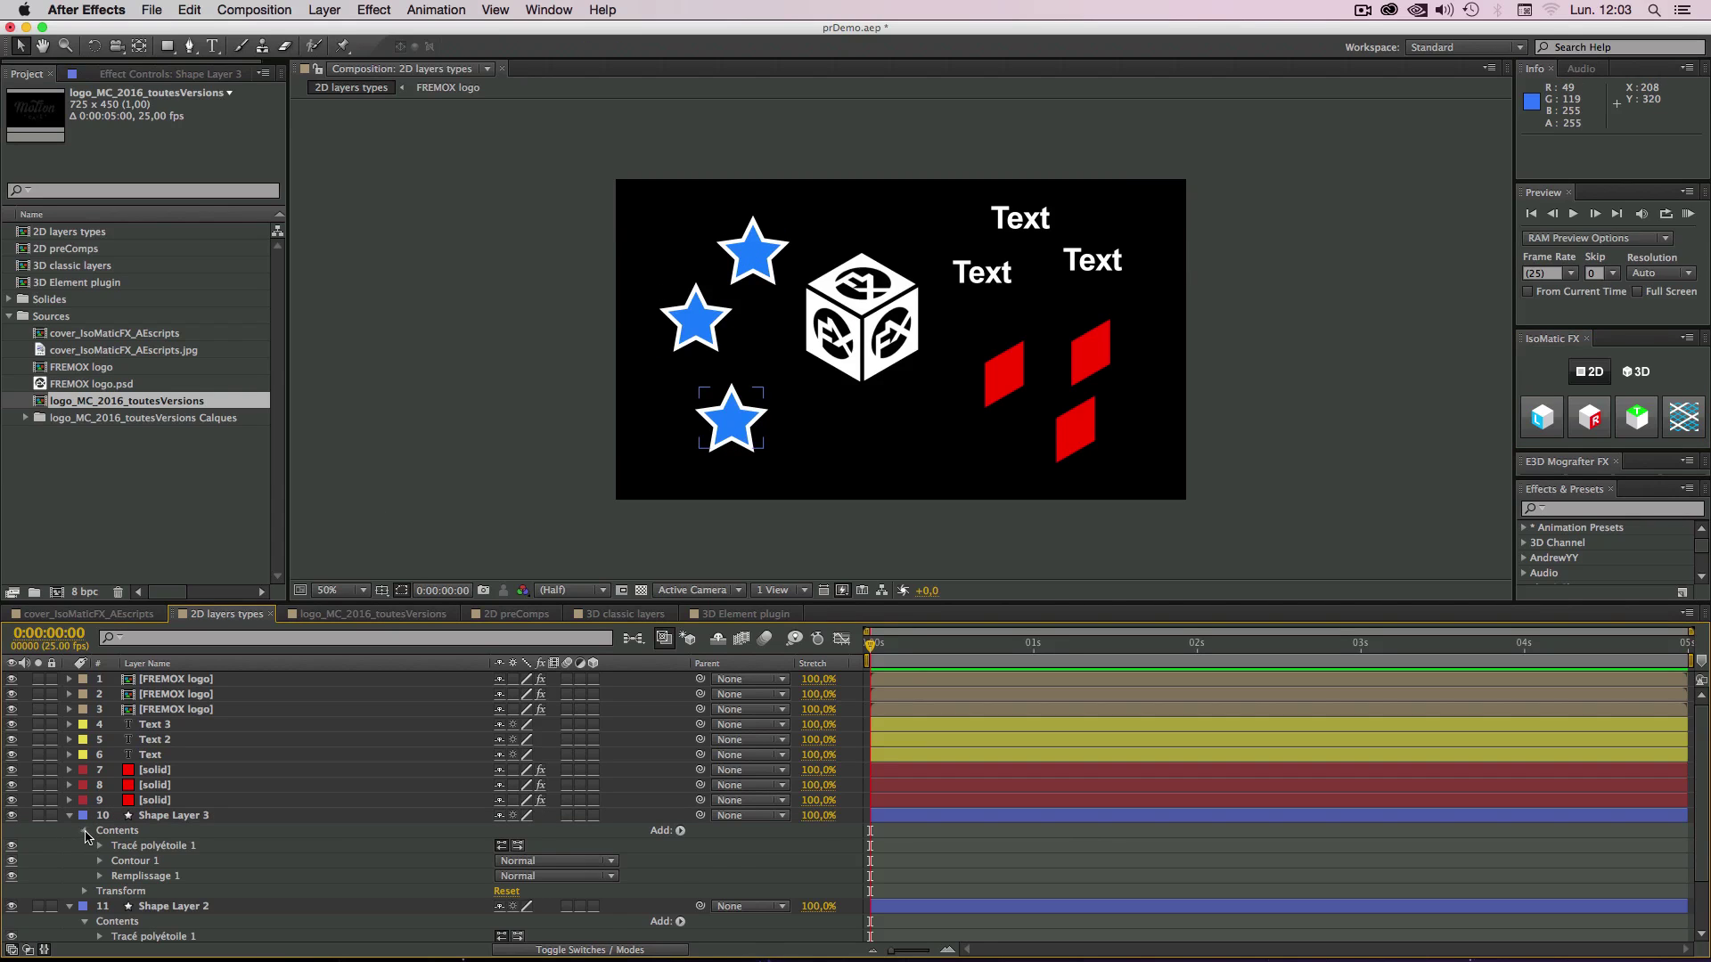
{"action": "left_click", "coordinate": [86, 831]}
{"action": "left_click", "coordinate": [85, 878]}
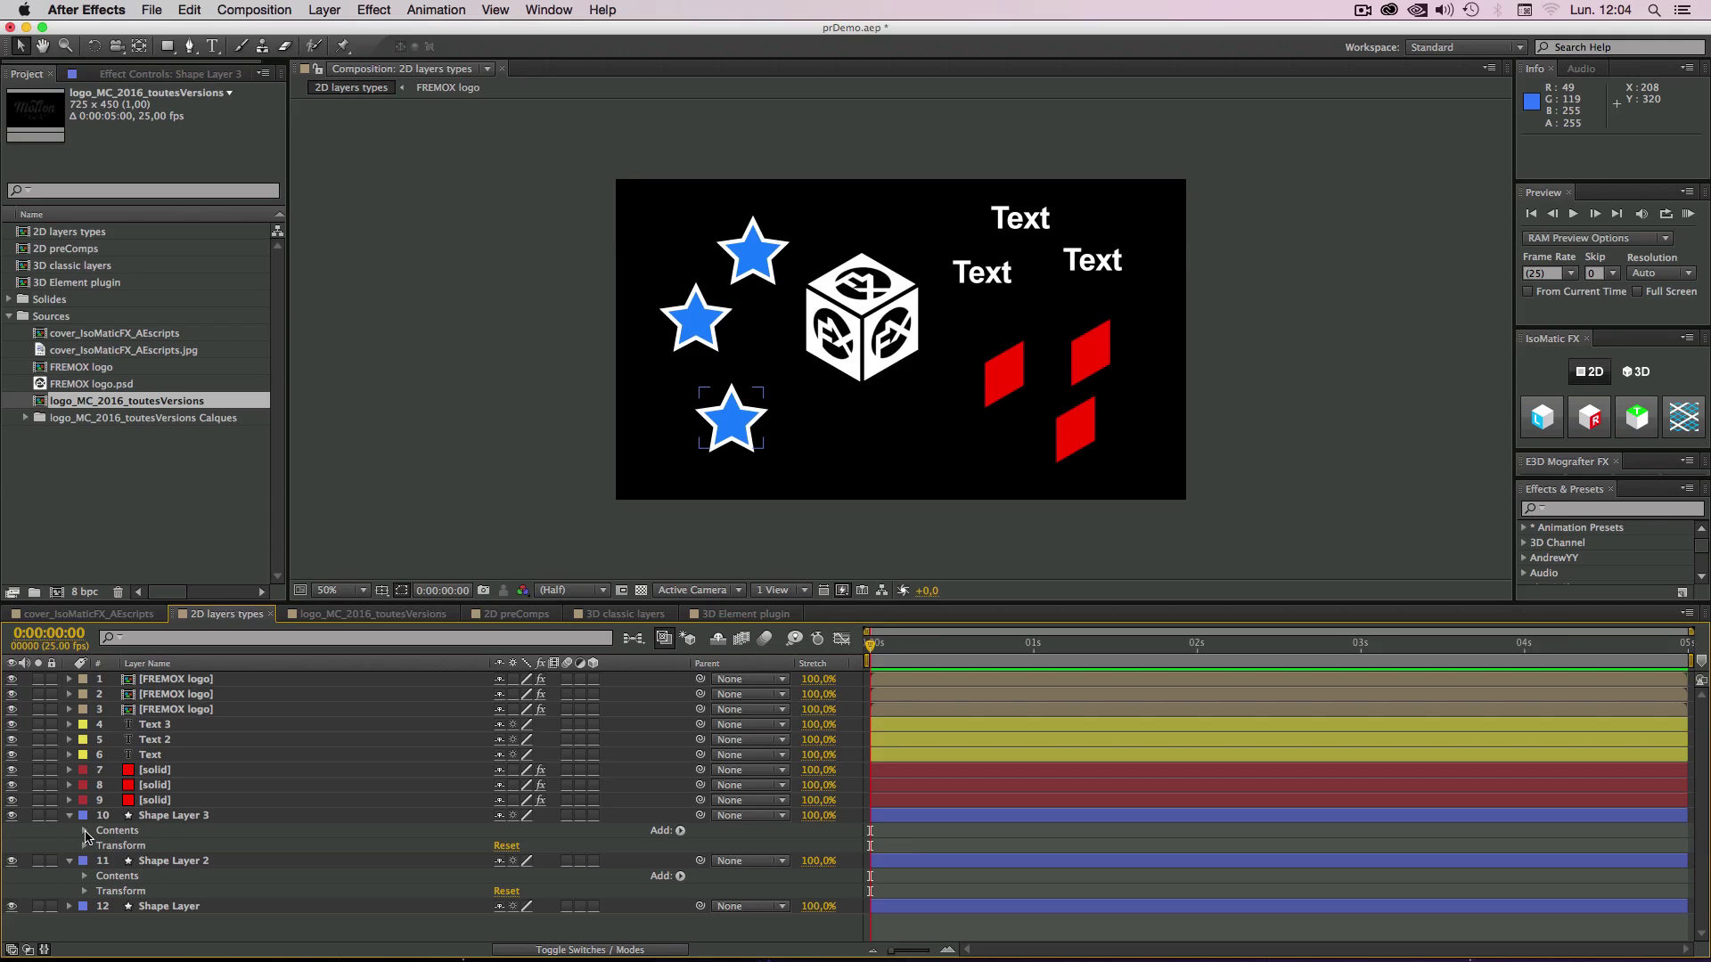
{"action": "left_click", "coordinate": [86, 832]}
{"action": "left_click", "coordinate": [144, 846]}
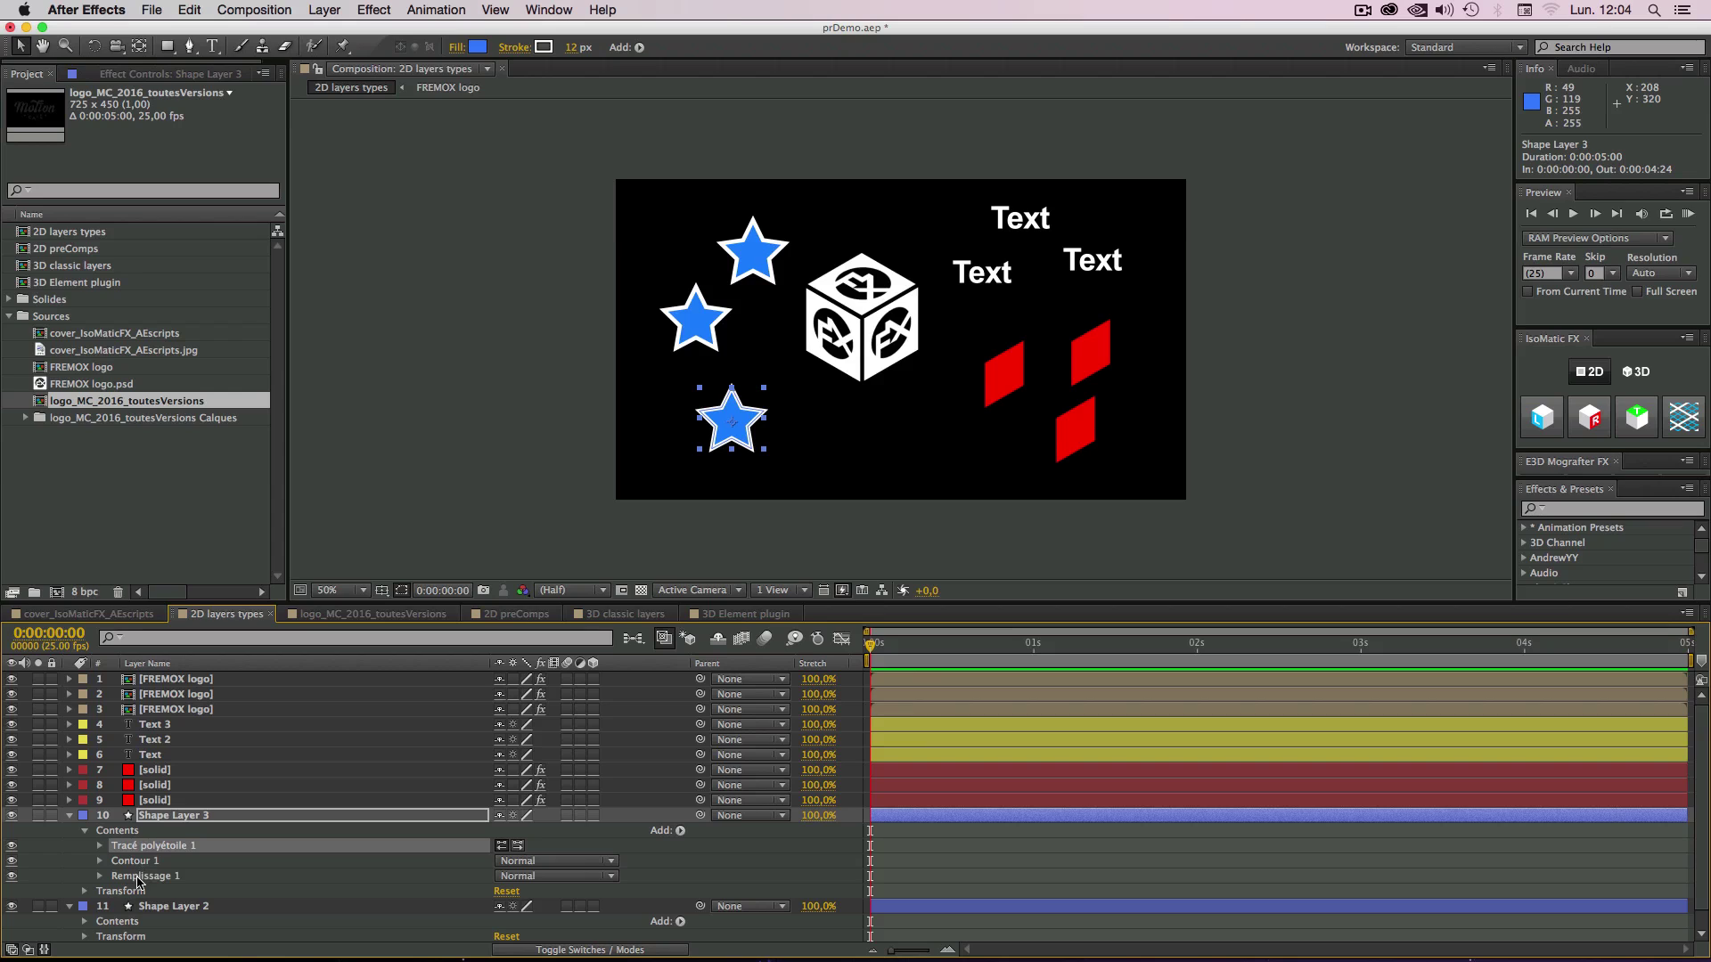
{"action": "left_click", "coordinate": [138, 878], "text": "shift"}
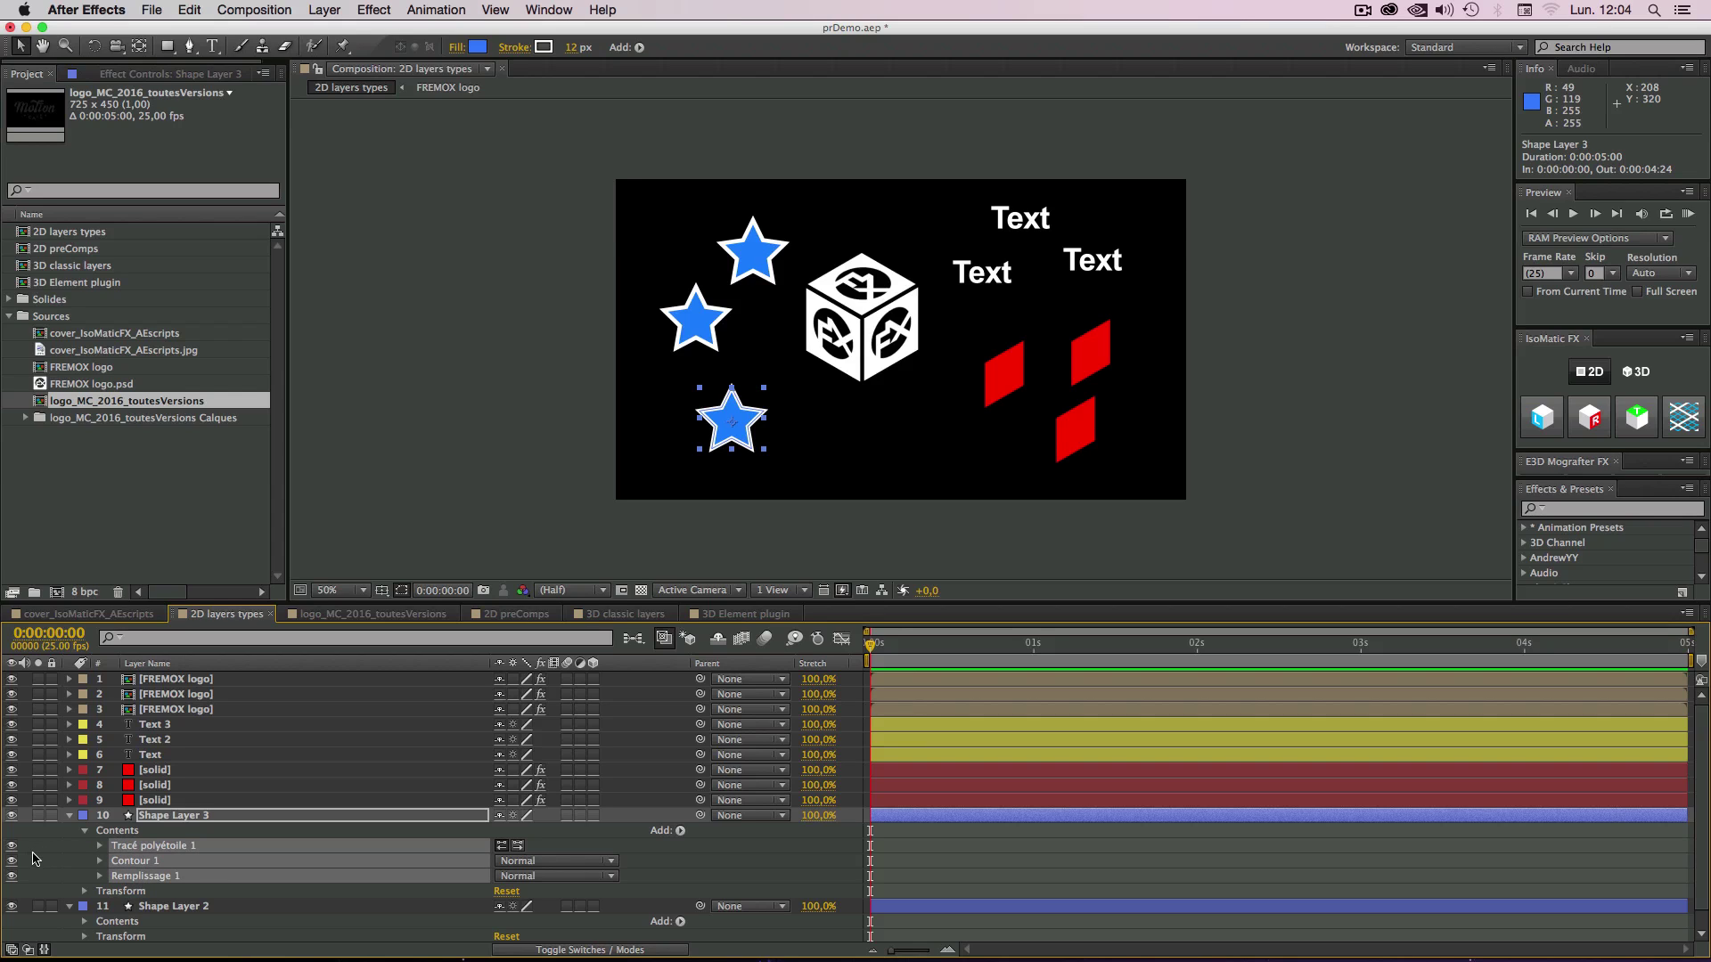
{"action": "key", "text": "super+g"}
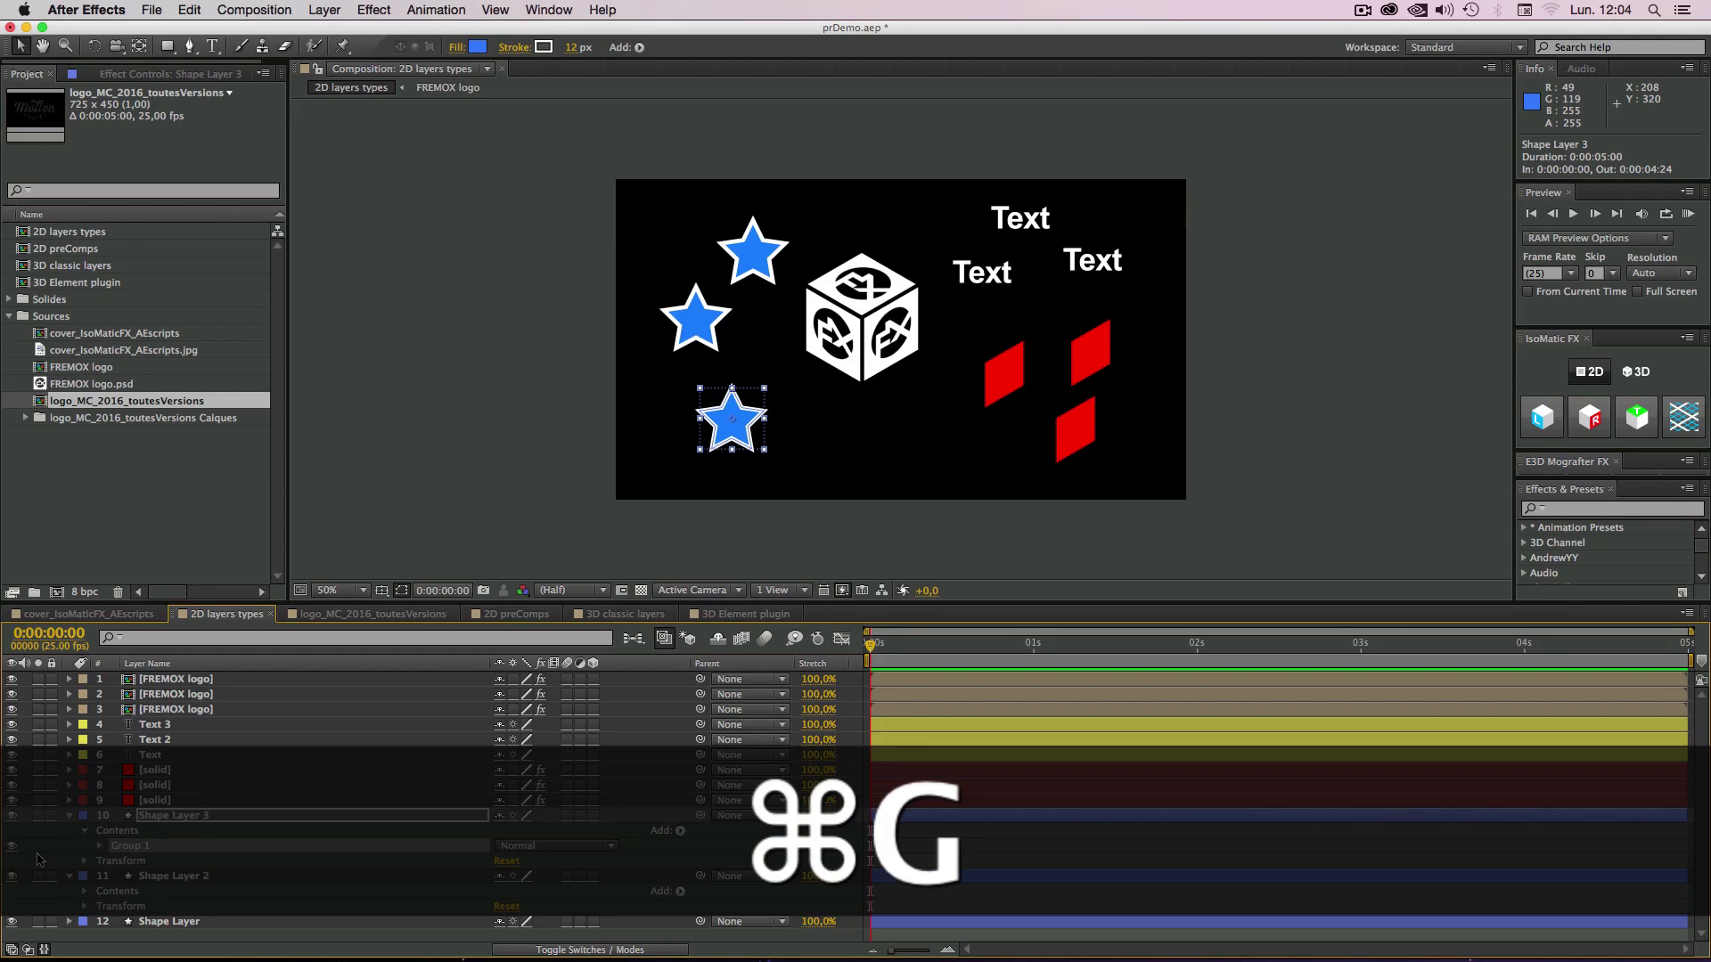
Step: Group the star path, stroke and fill of Shape Layer 2, and collapse Shape Layer 2 and Shape Layer 3
{"action": "left_click", "coordinate": [86, 894]}
{"action": "scroll", "coordinate": [133, 863], "scroll_direction": "down", "scroll_amount": 2}
{"action": "left_click", "coordinate": [133, 874]}
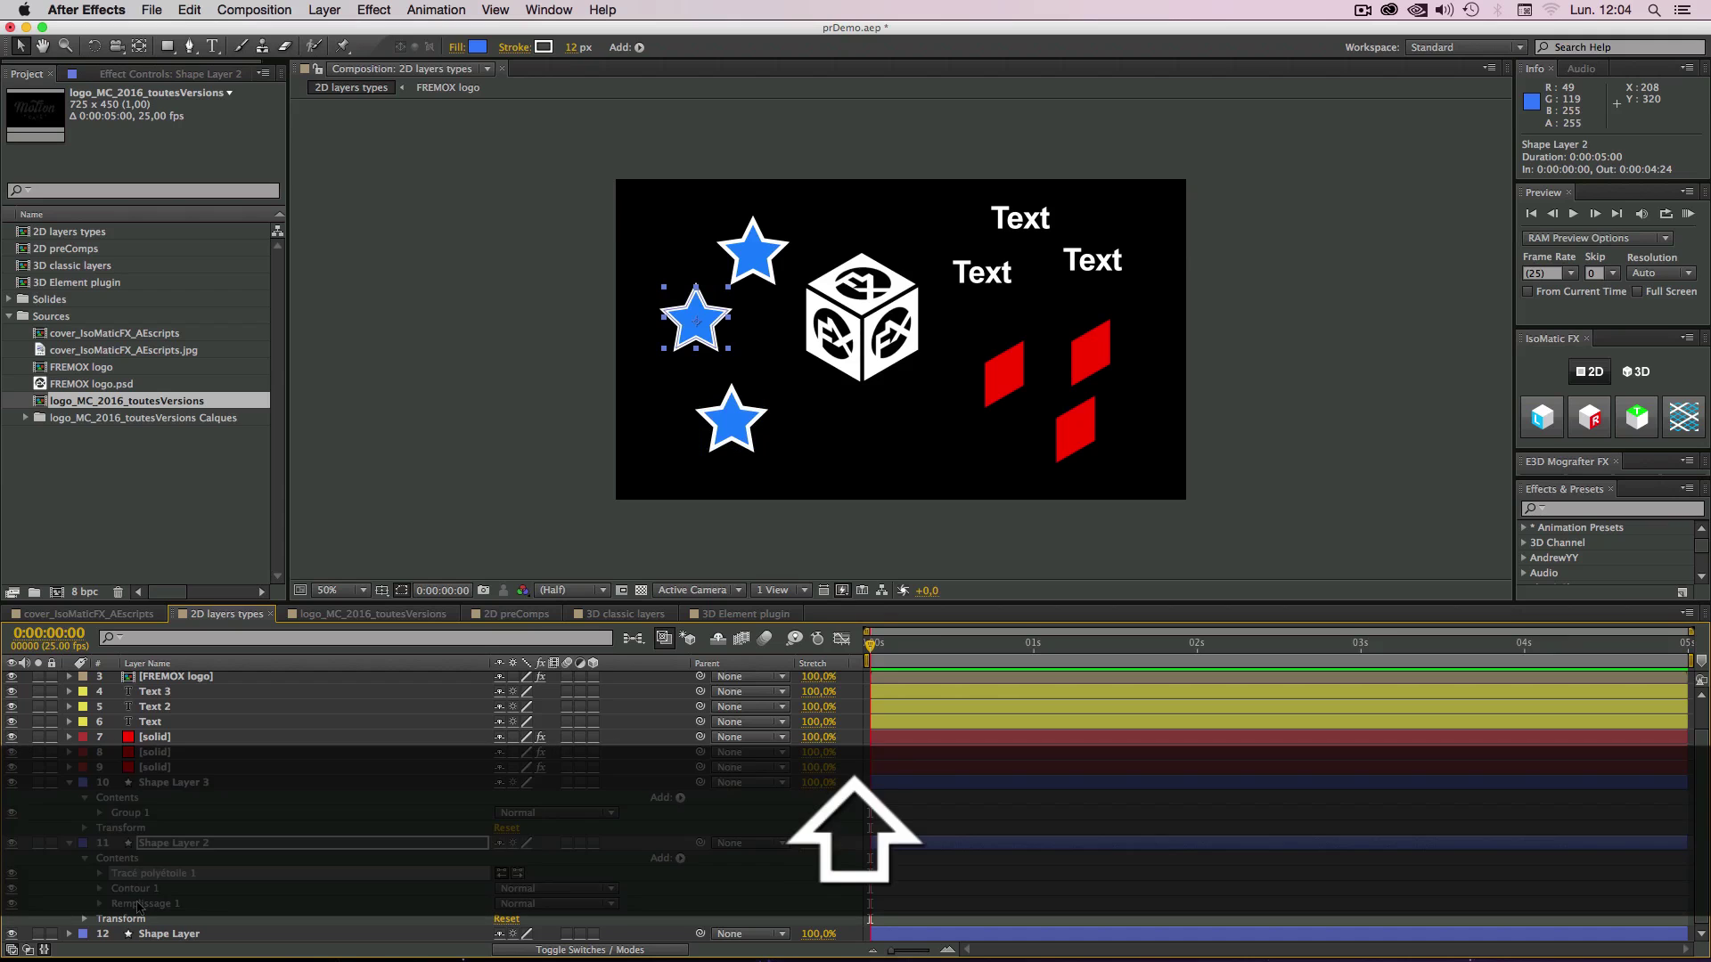
{"action": "left_click", "coordinate": [133, 905], "text": "shift"}
{"action": "key", "text": "super+g"}
{"action": "left_click", "coordinate": [69, 877]}
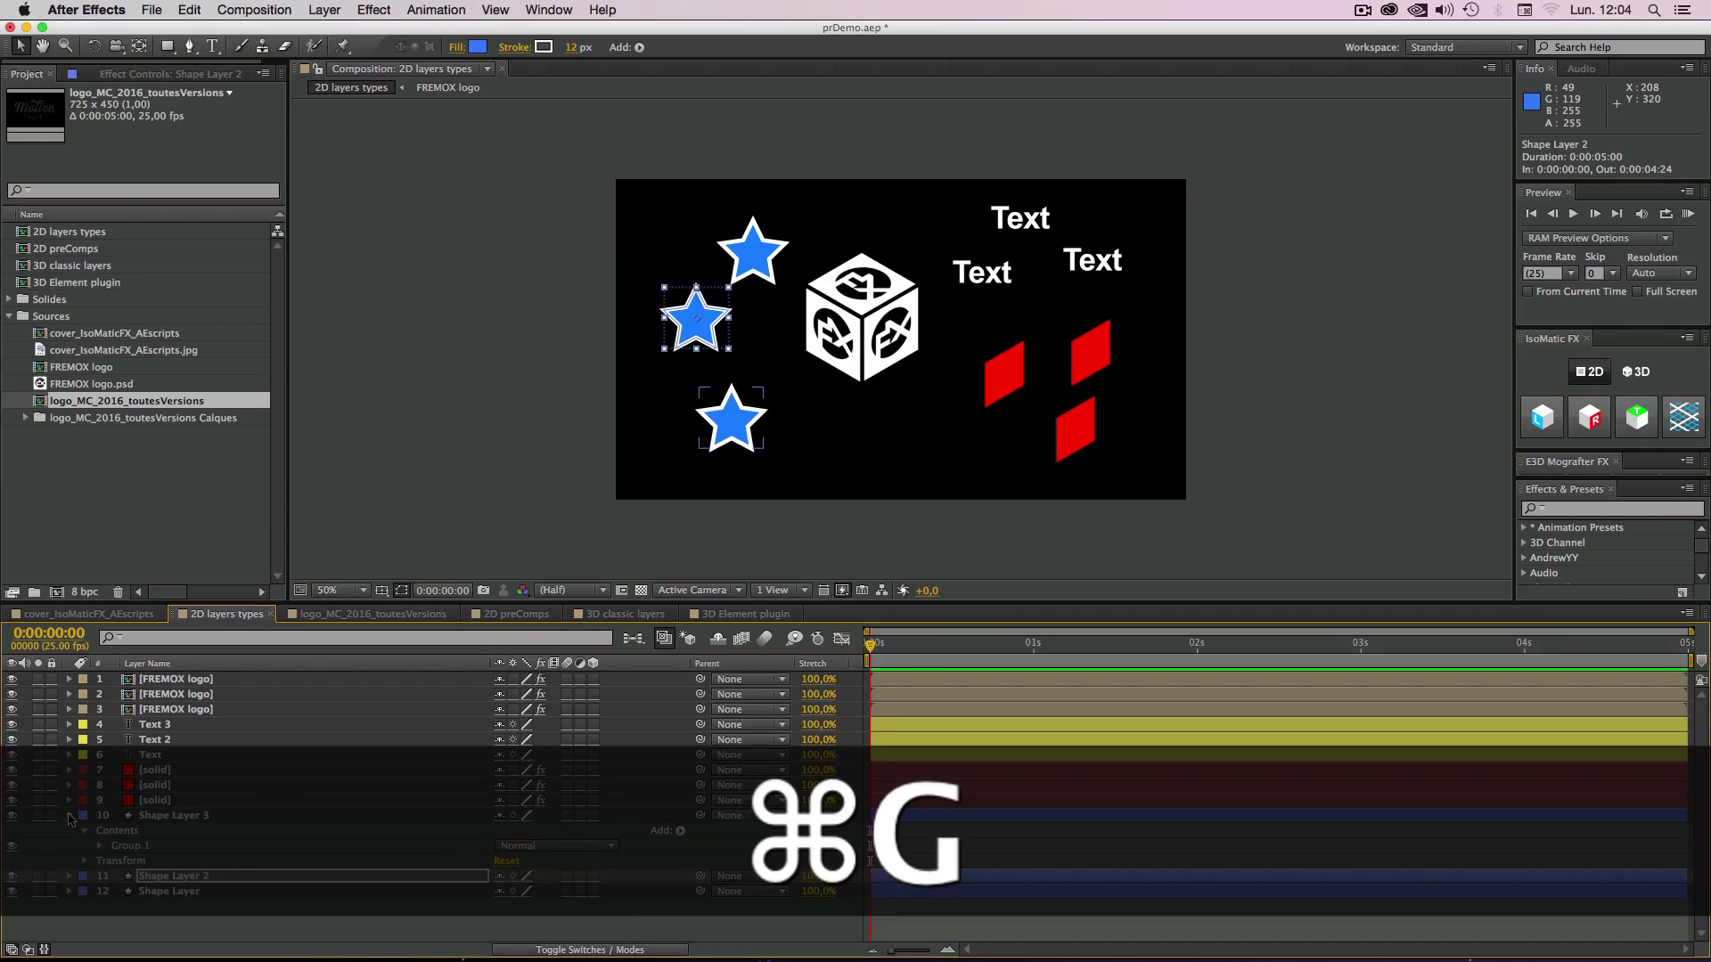
{"action": "left_click", "coordinate": [70, 816]}
Step: Group the path, stroke and fill of the uppermost star's Shape Layer and collapse the layer
{"action": "left_click", "coordinate": [79, 846]}
{"action": "left_click", "coordinate": [69, 846]}
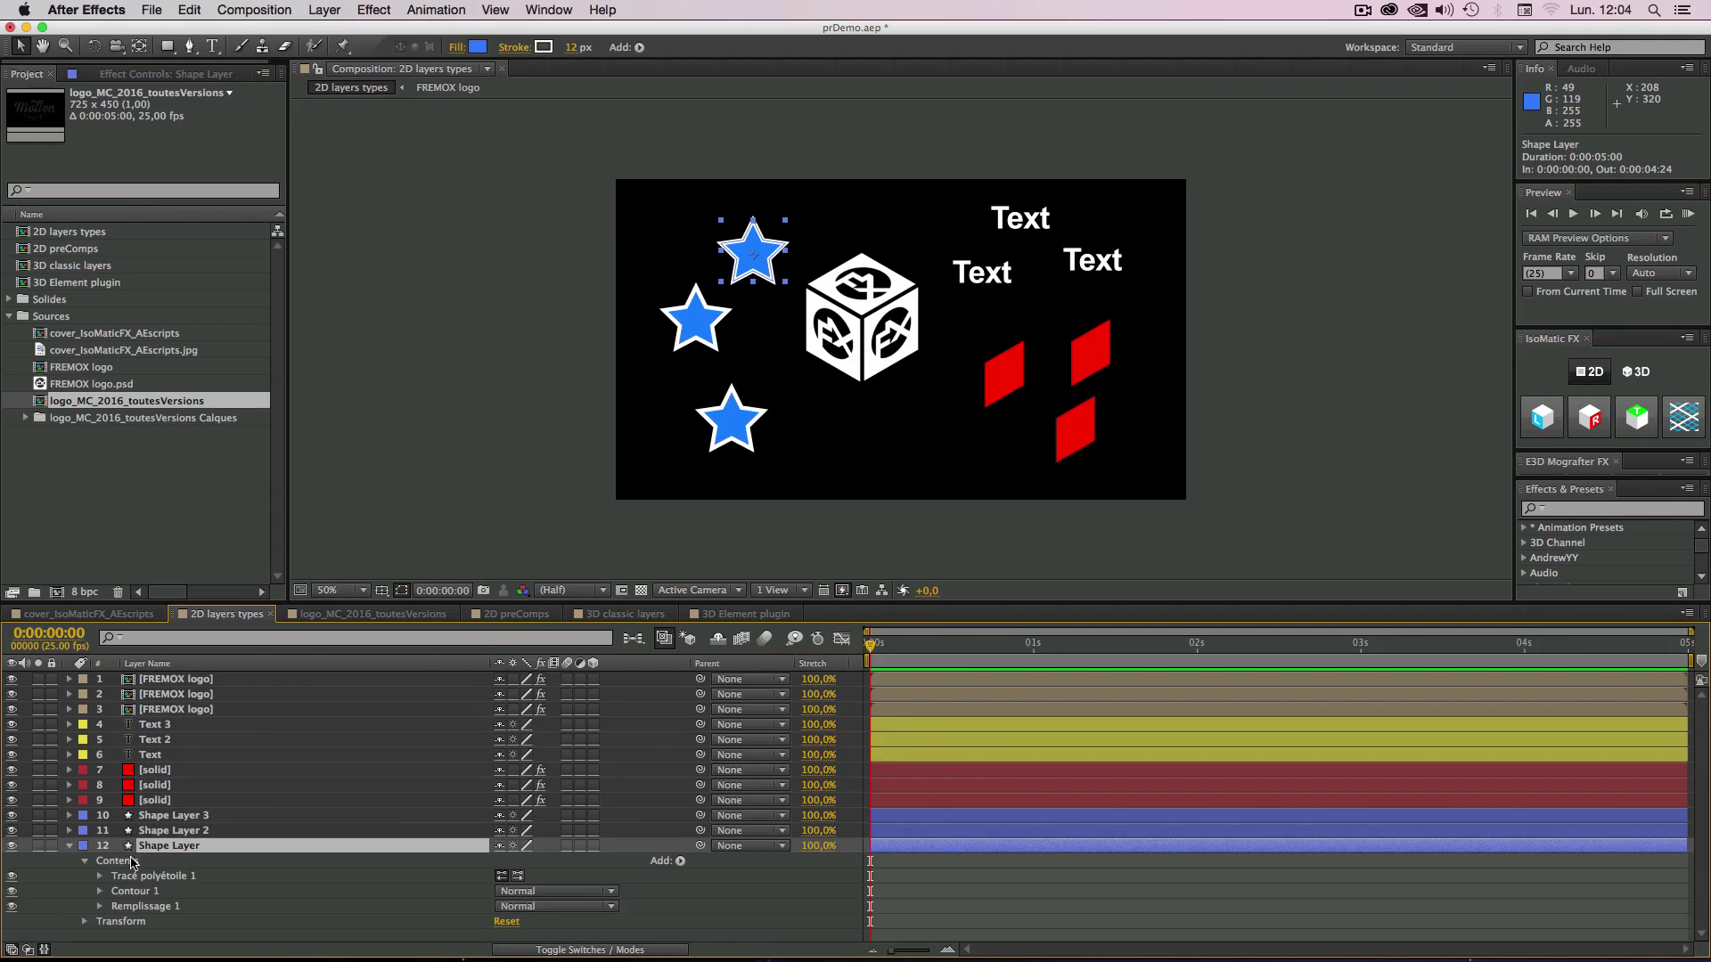
{"action": "left_click", "coordinate": [125, 881]}
{"action": "left_click", "coordinate": [143, 906], "text": "shift"}
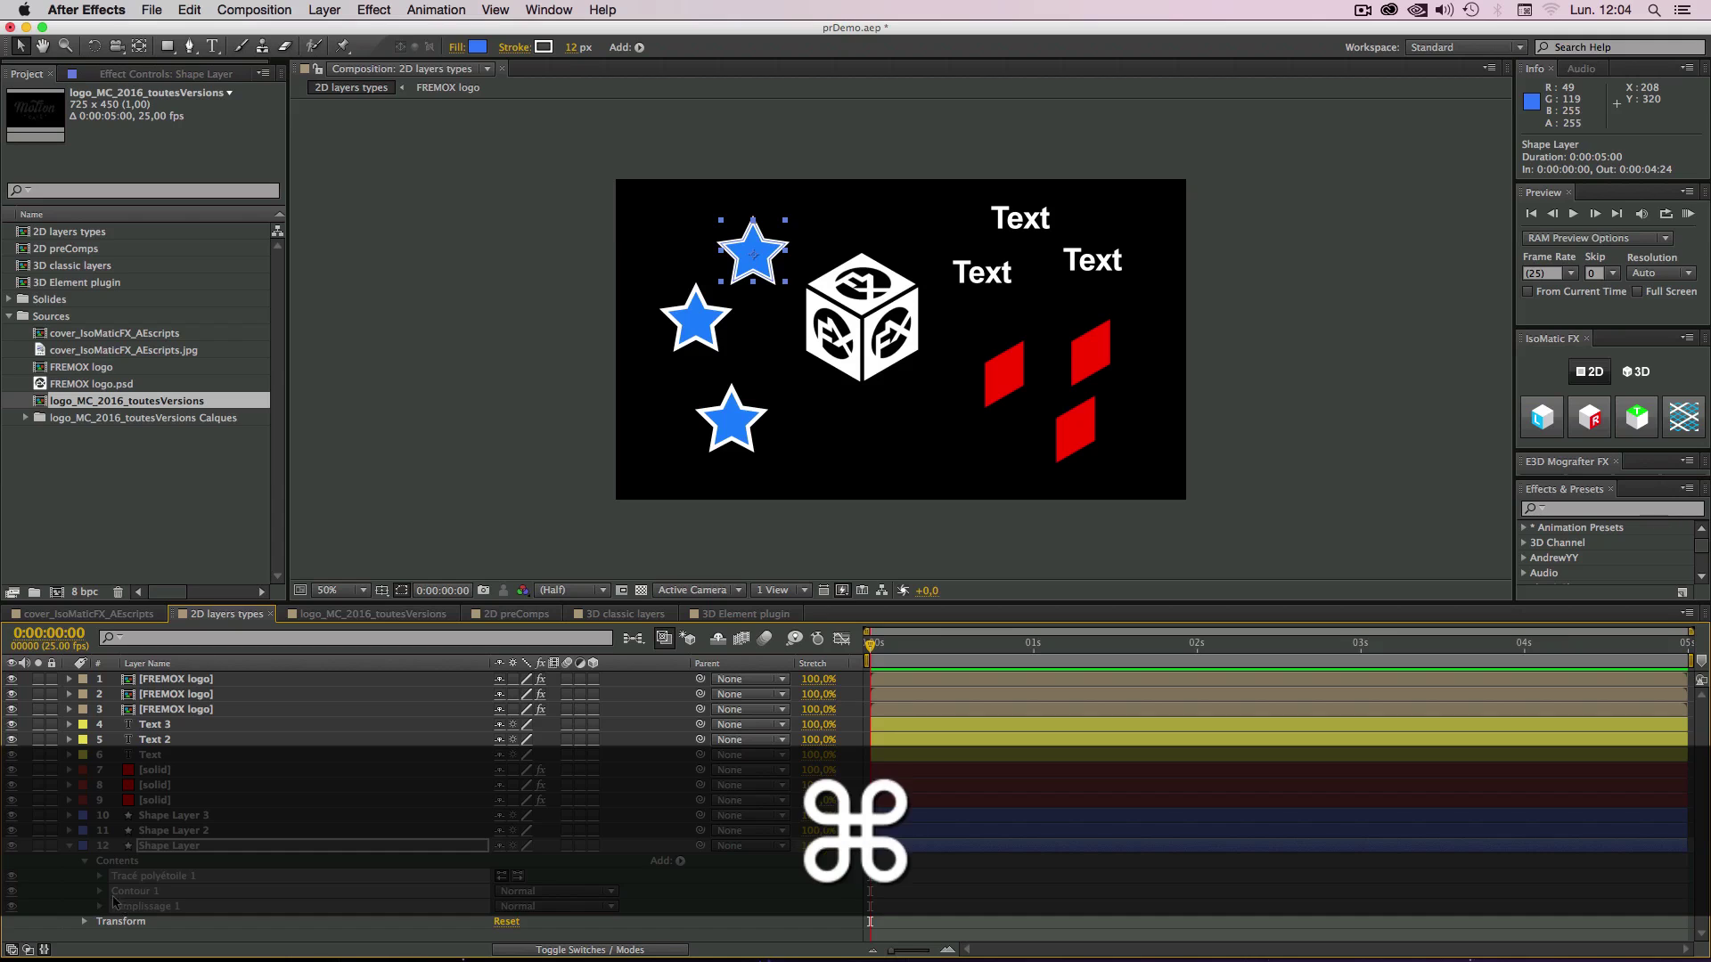
{"action": "key", "text": "super+g"}
{"action": "left_click", "coordinate": [70, 847]}
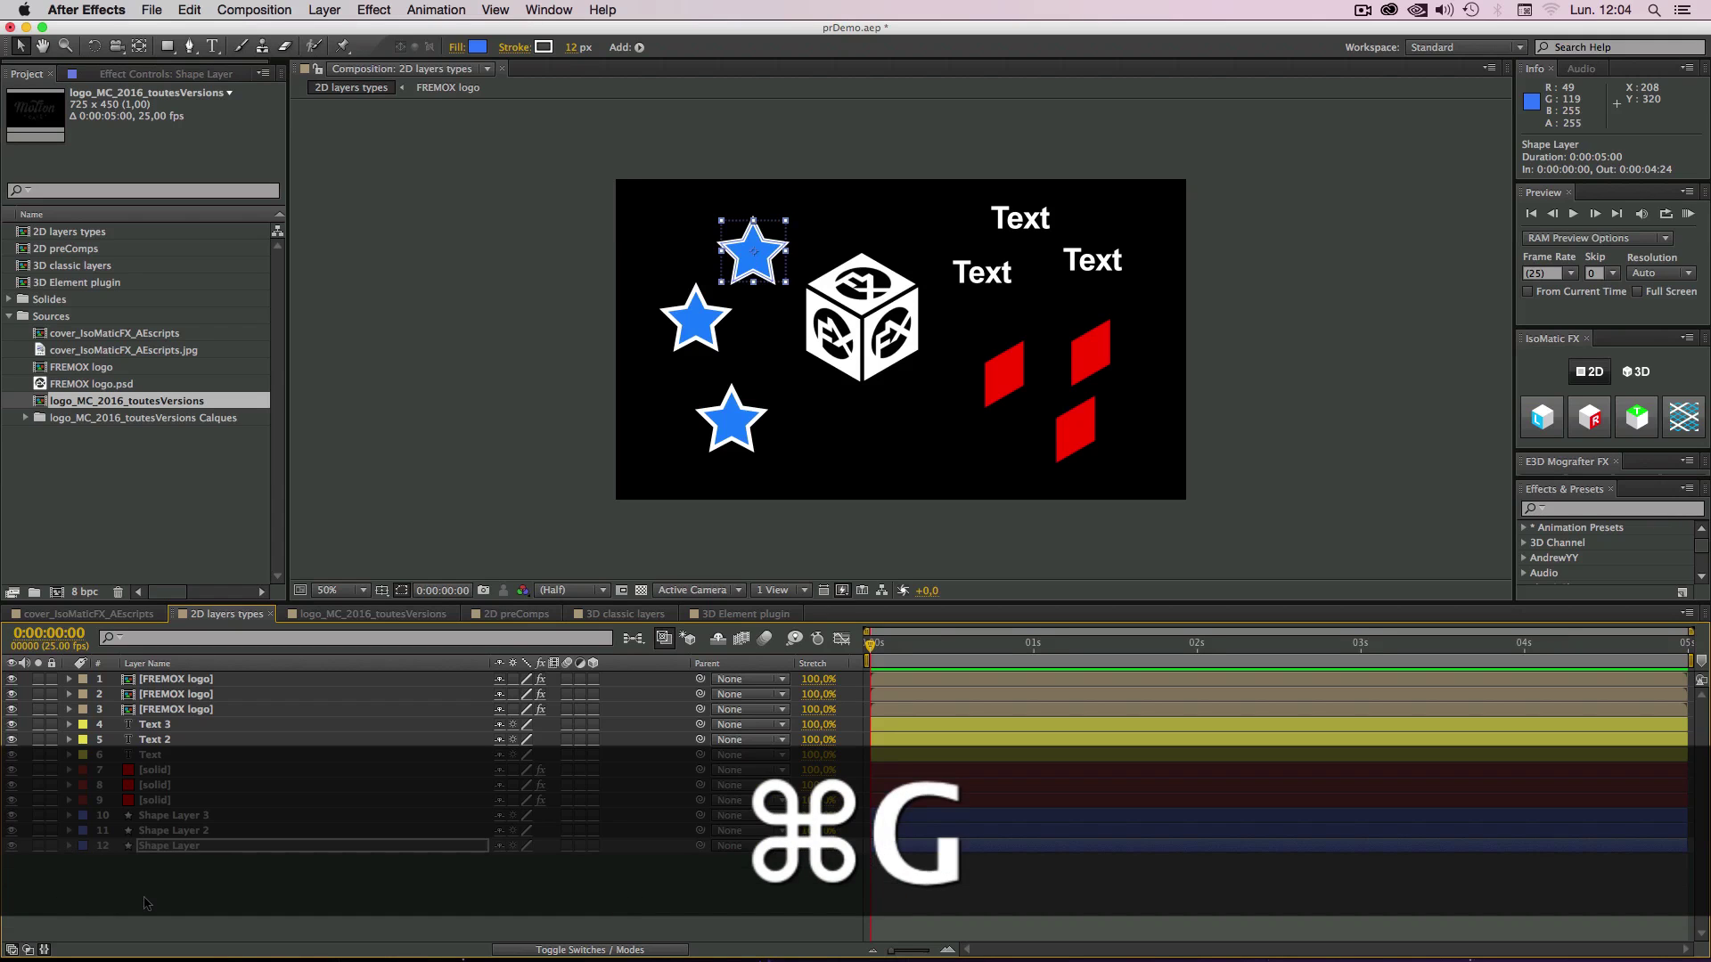
Step: Try the left and right isometric projections on the three grouped star layers, removing each one again
{"action": "left_click", "coordinate": [183, 816]}
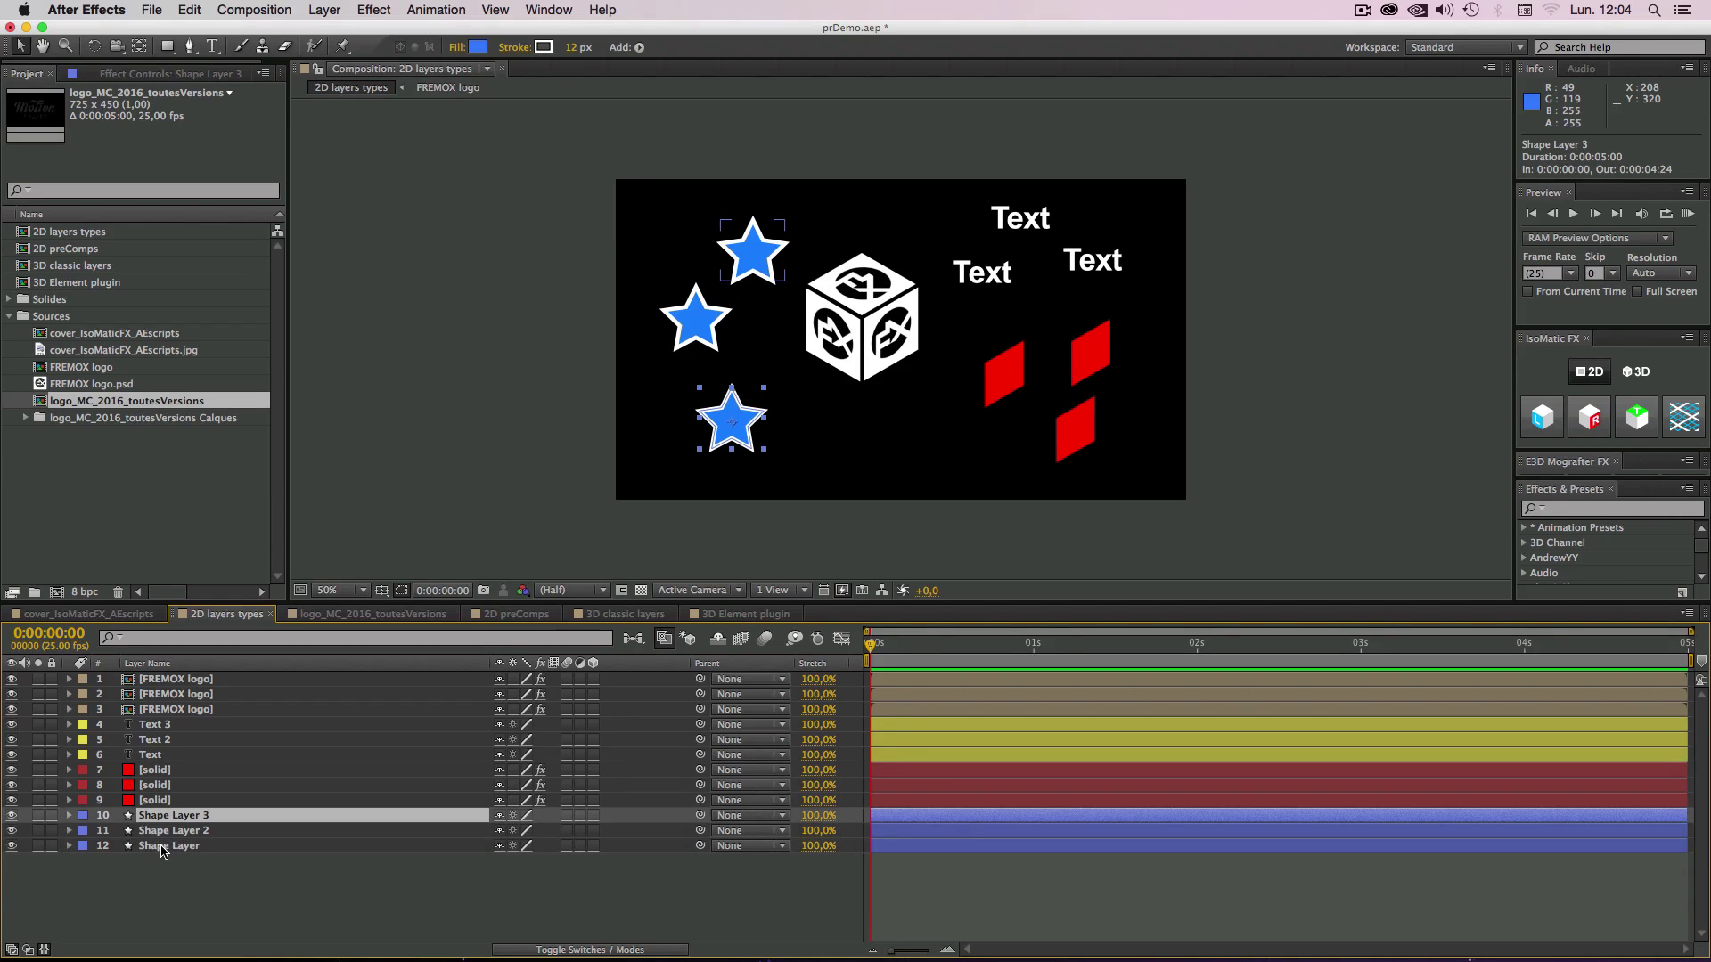
{"action": "left_click", "coordinate": [163, 849], "text": "shift"}
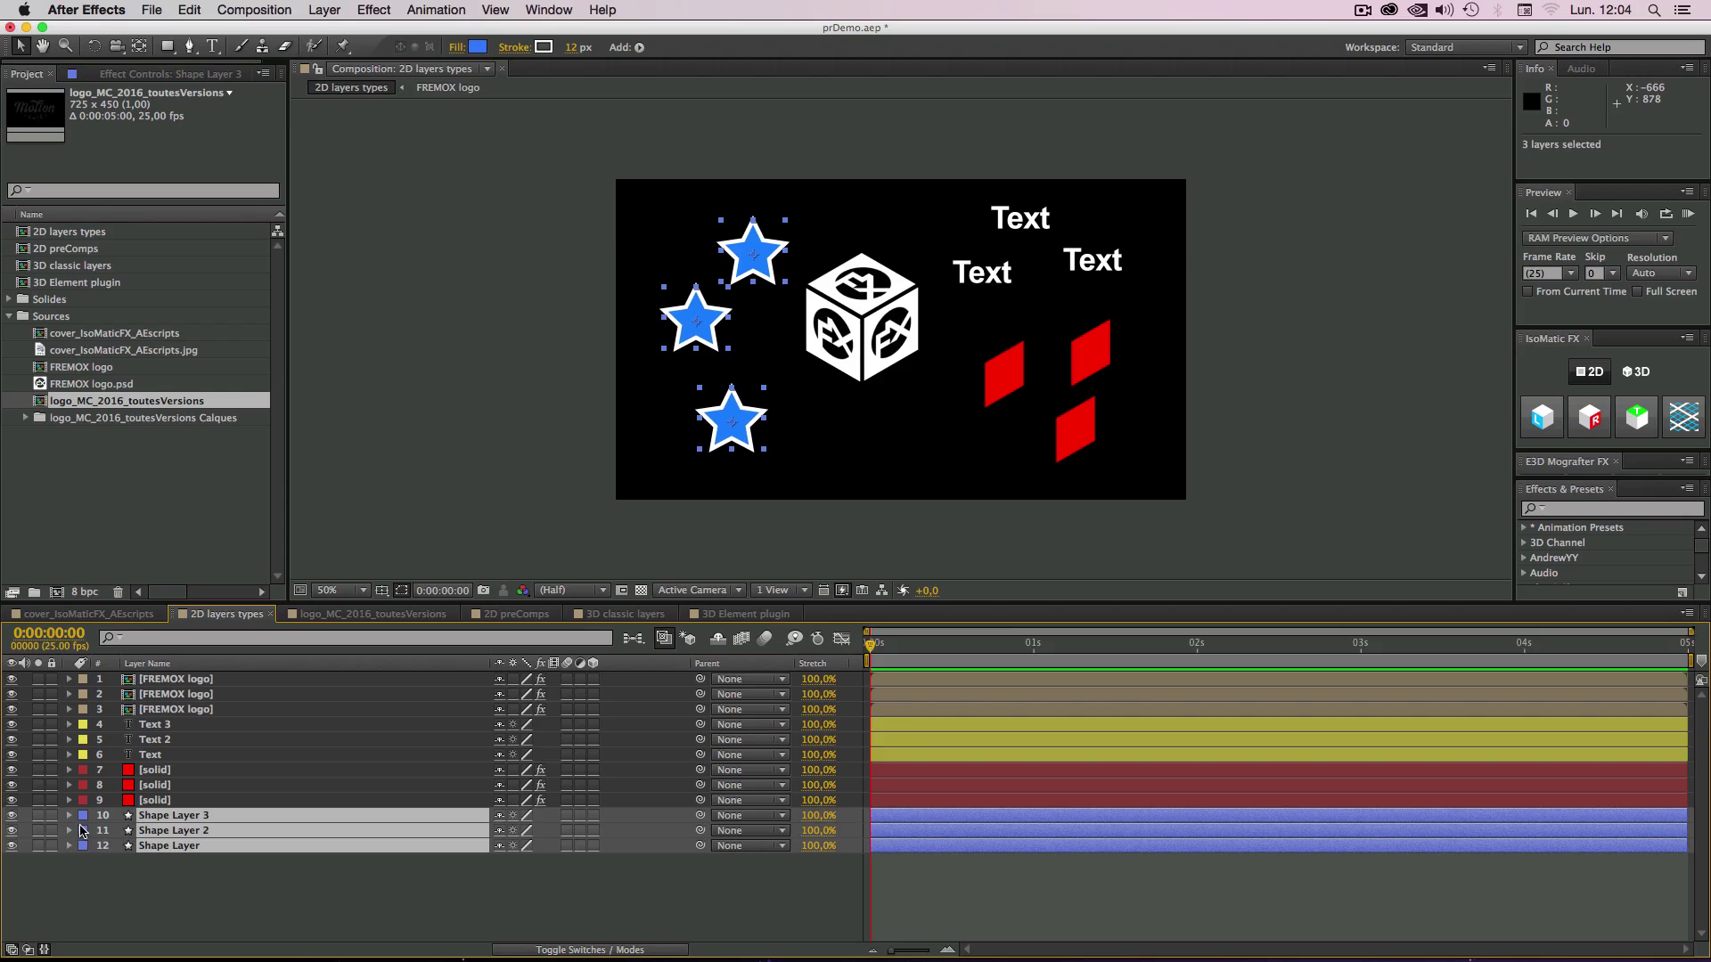
{"action": "left_click", "coordinate": [1542, 417]}
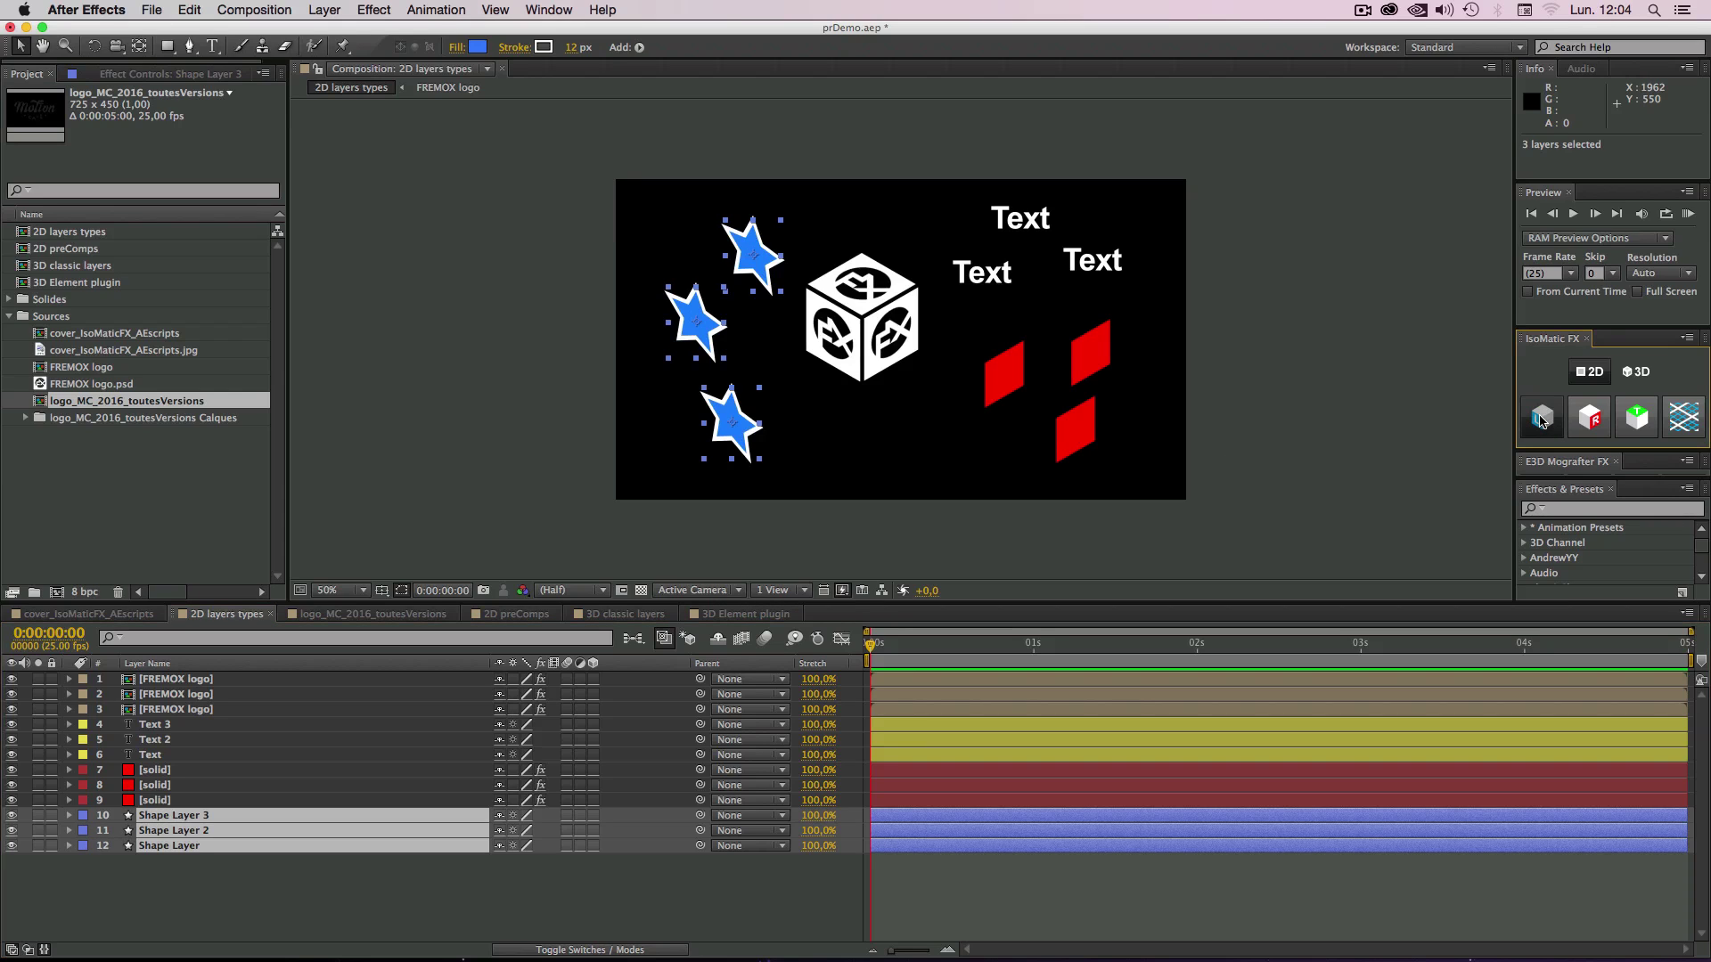
{"action": "left_click", "coordinate": [1543, 419]}
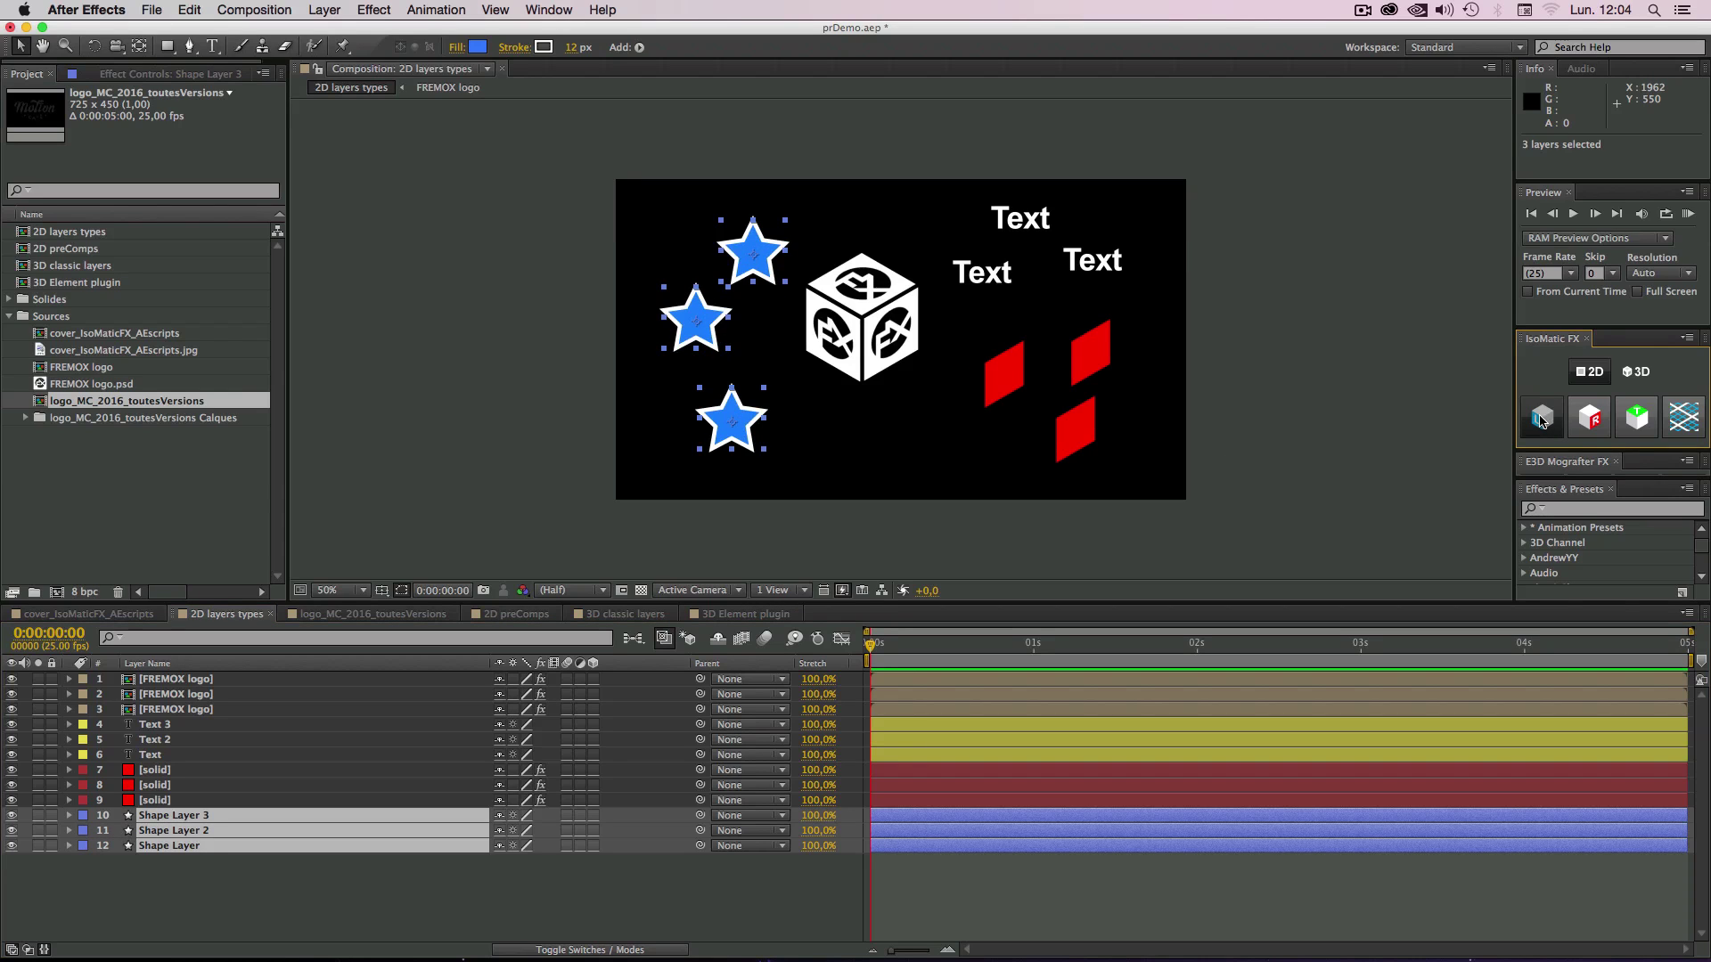
{"action": "left_click", "coordinate": [1593, 421]}
{"action": "left_click", "coordinate": [1593, 420]}
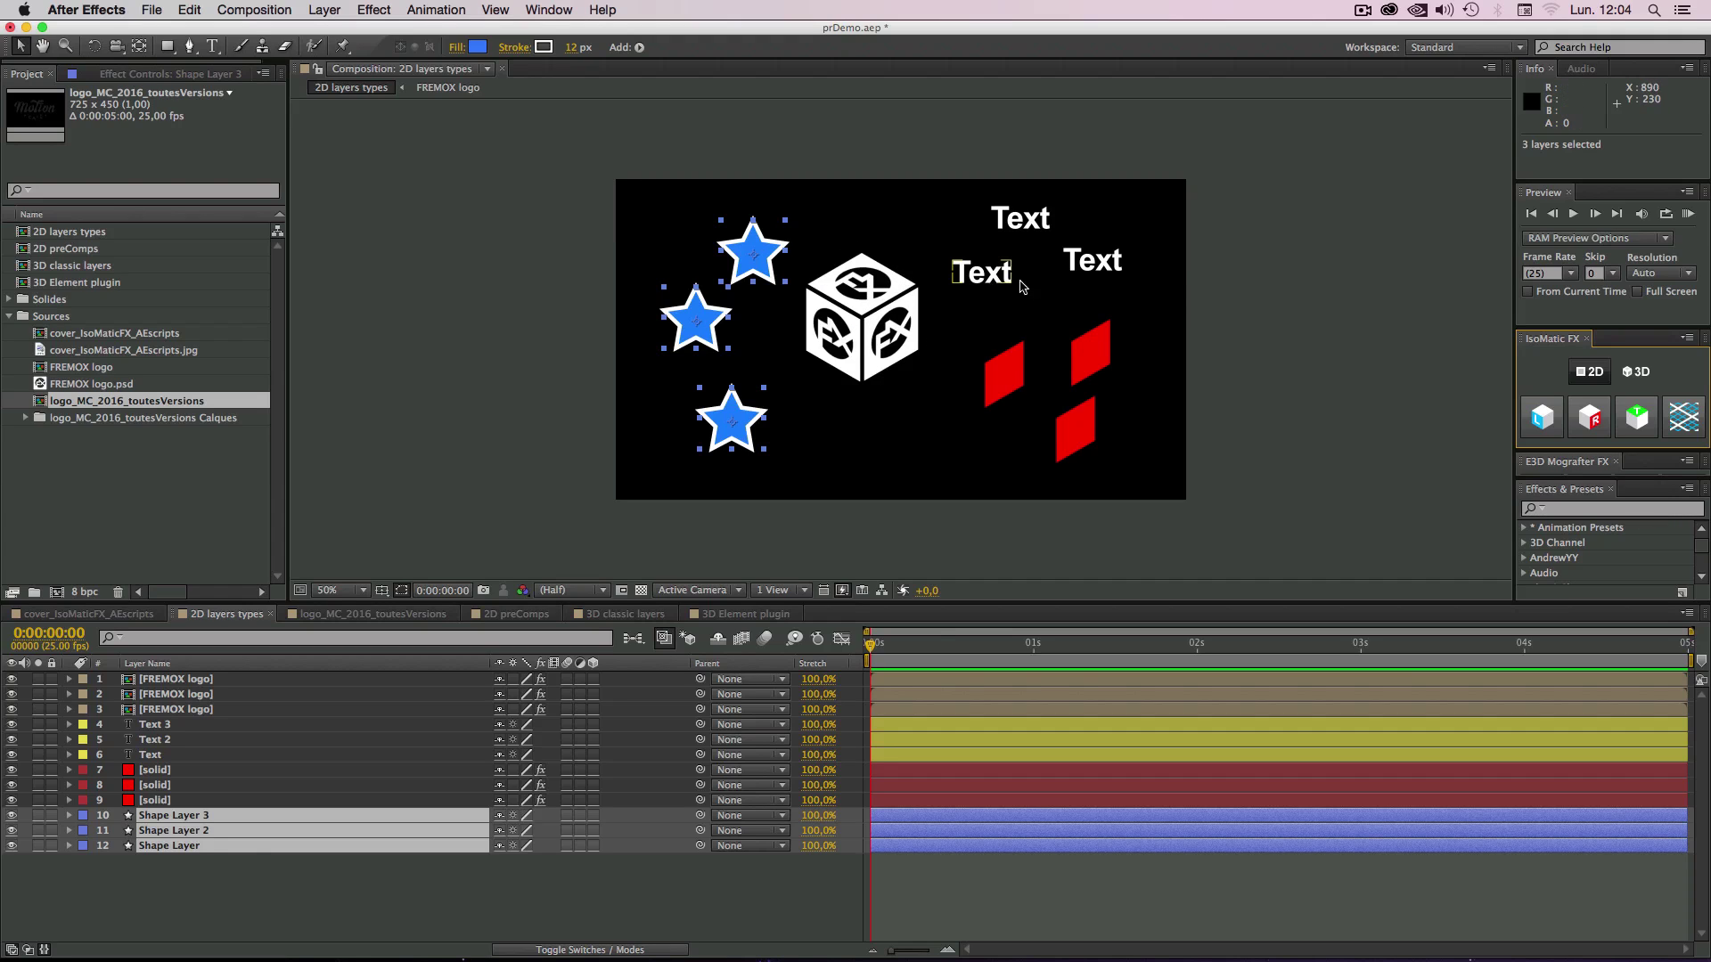
{"action": "left_click", "coordinate": [143, 891]}
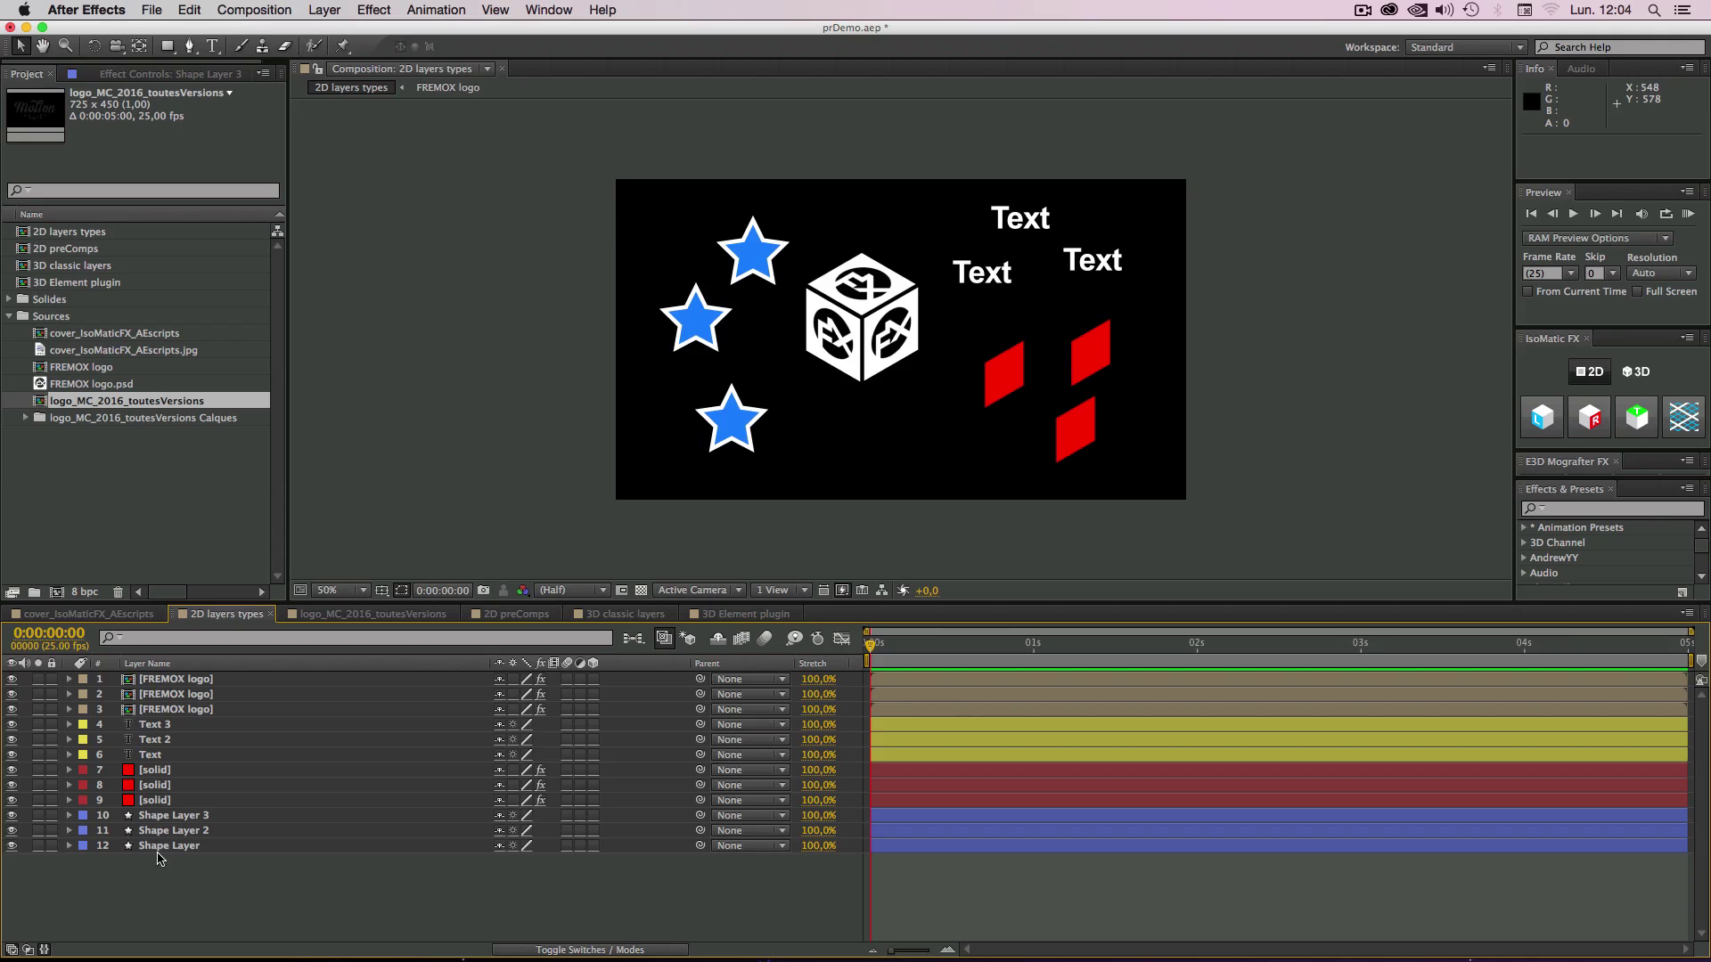
{"action": "left_click", "coordinate": [176, 679]}
{"action": "left_click", "coordinate": [174, 845], "text": "shift"}
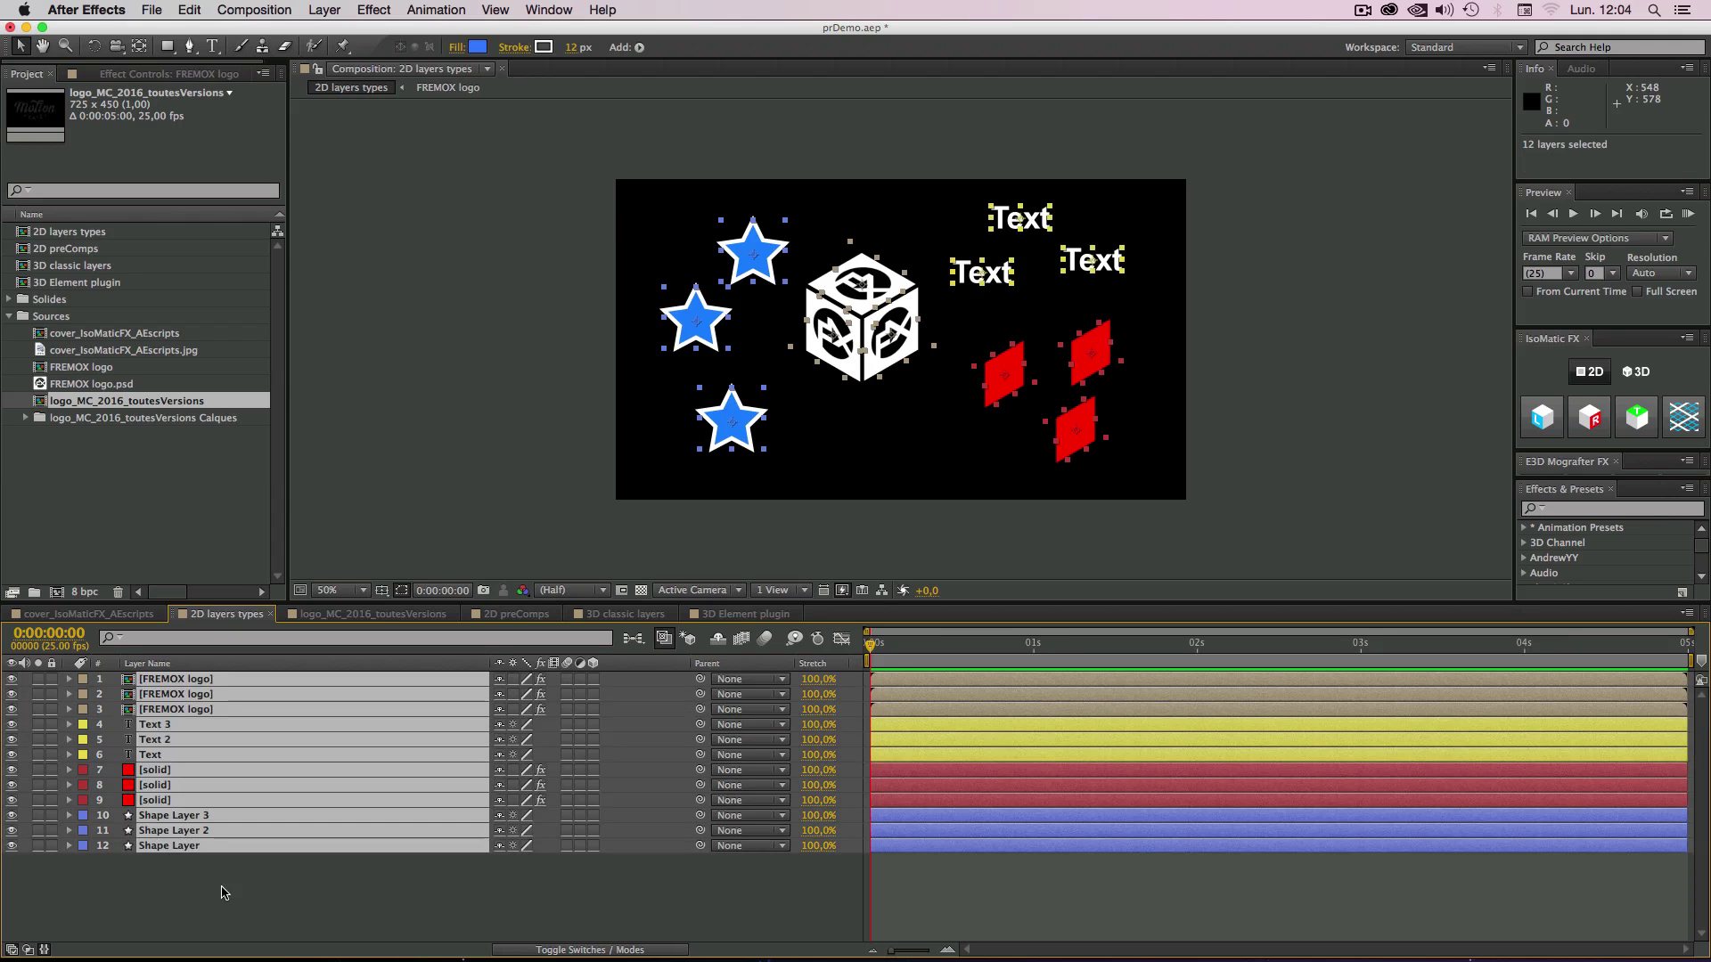
{"action": "left_click", "coordinate": [186, 914]}
Step: Remove the right isometric projection from the three red solids
{"action": "left_click", "coordinate": [1004, 374]}
{"action": "left_click", "coordinate": [1085, 367], "text": "shift"}
{"action": "left_click", "coordinate": [1082, 426], "text": "shift"}
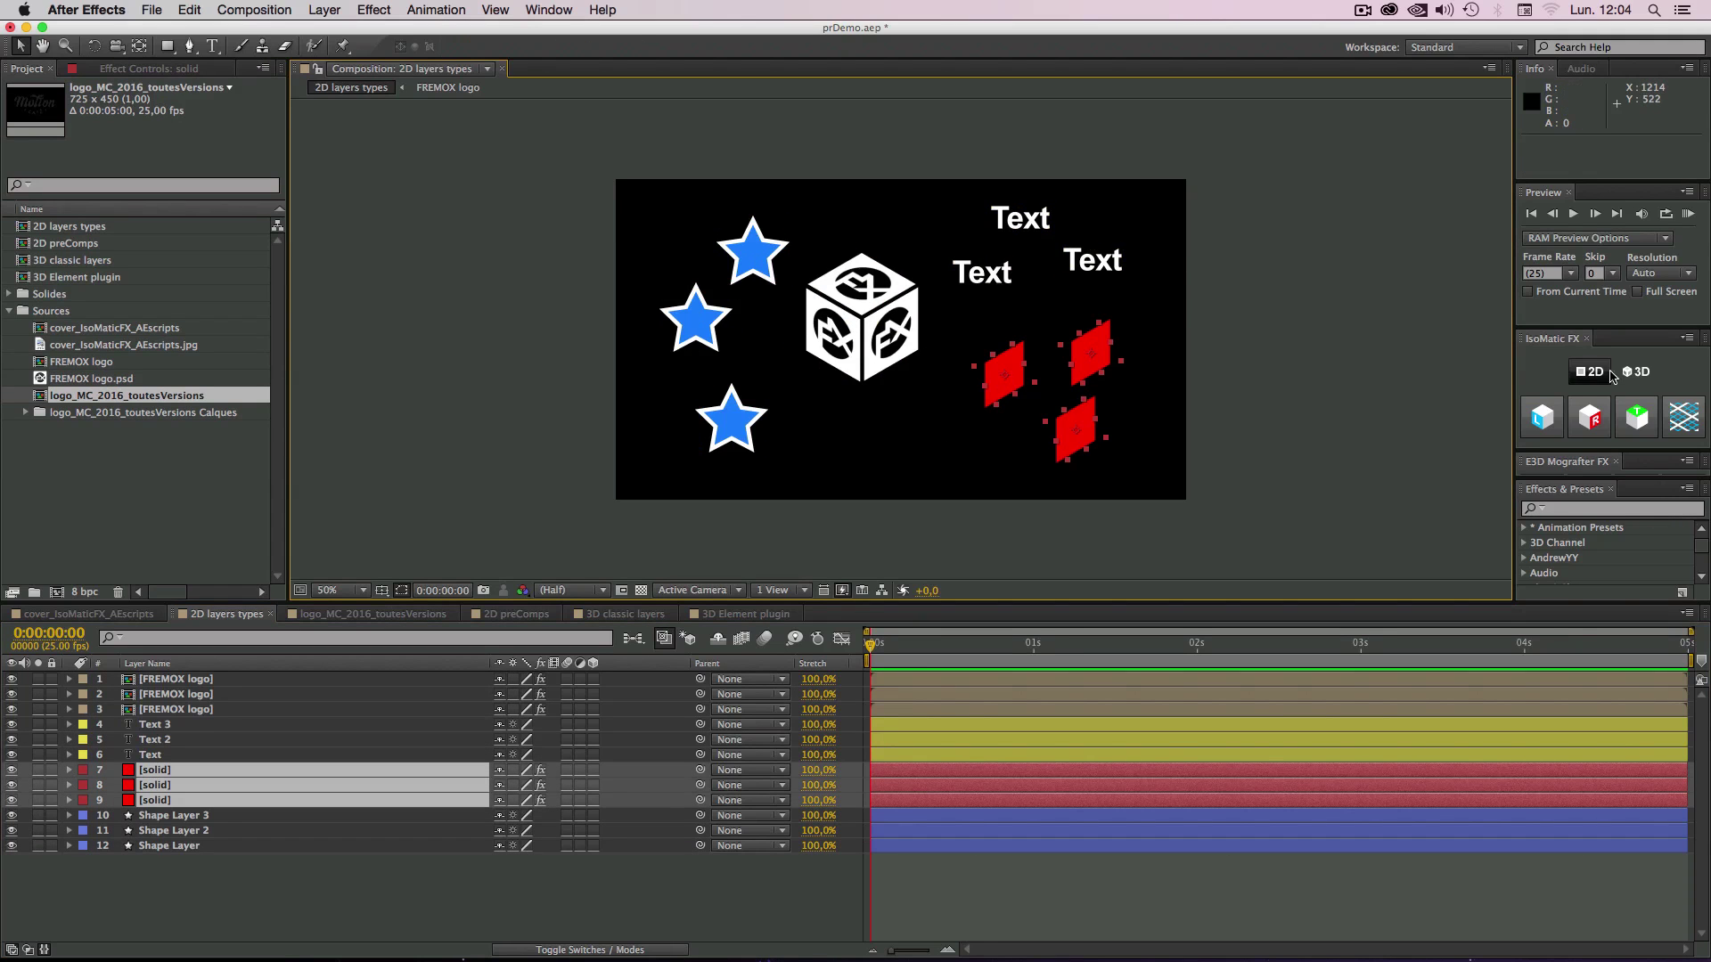
{"action": "left_click", "coordinate": [1589, 416]}
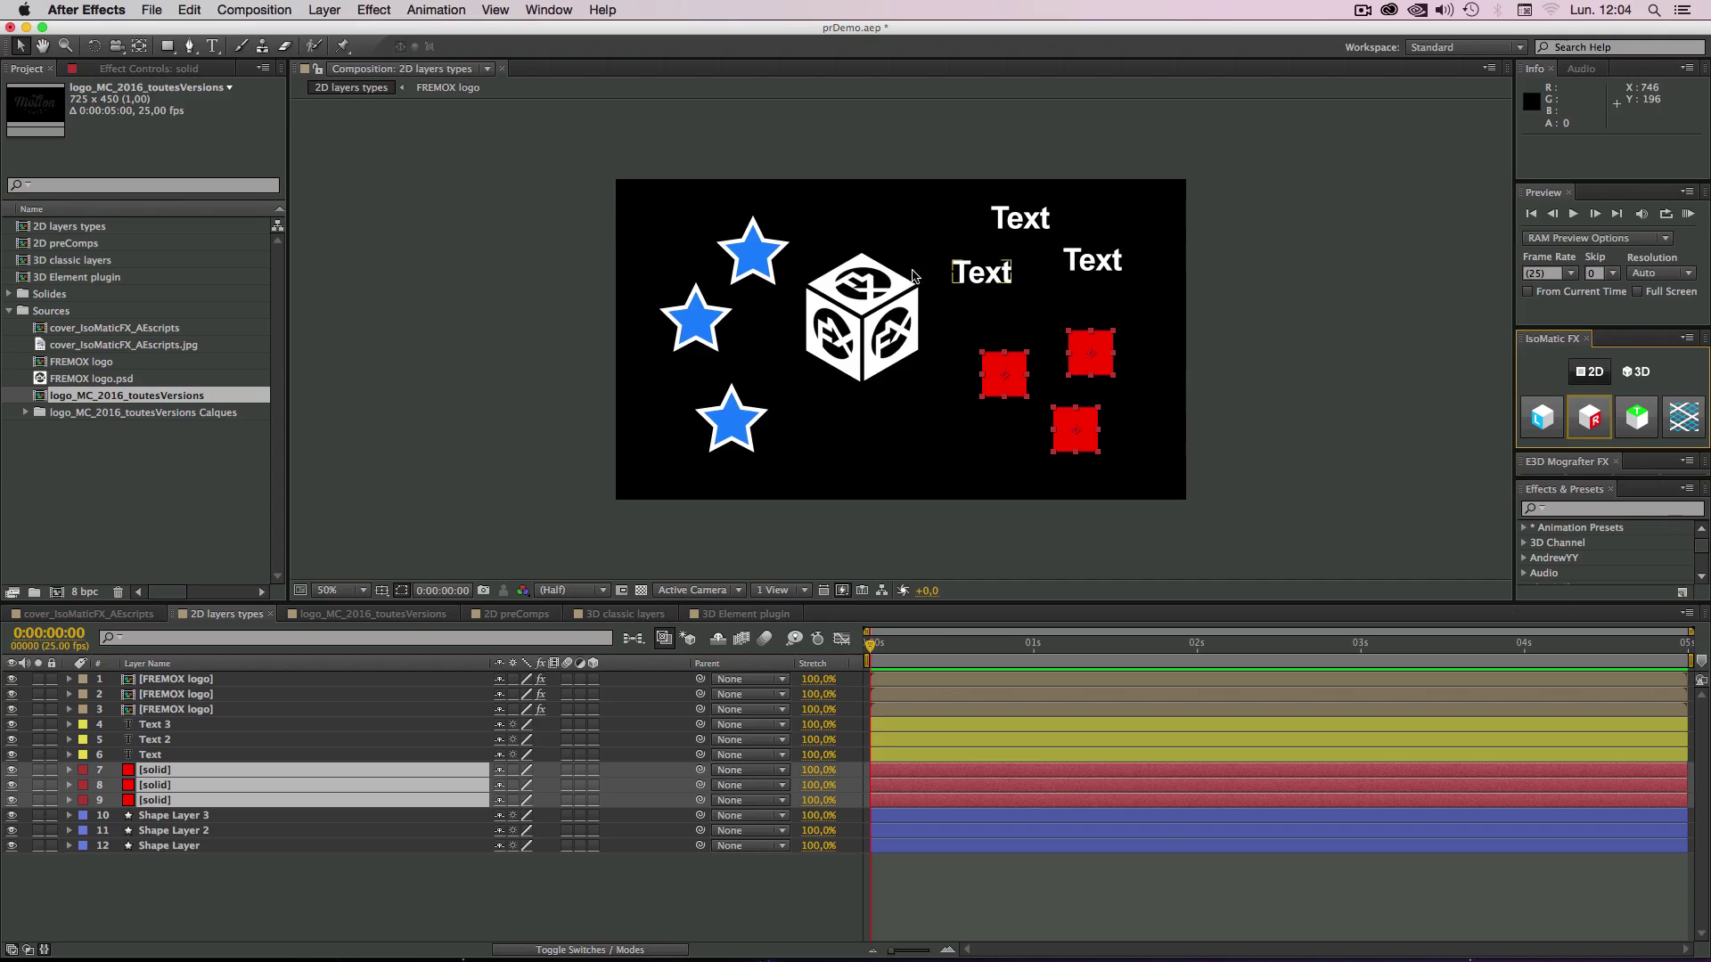
Step: Flatten the three FREMOX logo precomps by removing their isometric projections, moving the left-face logo to position 438, 422
{"action": "left_click", "coordinate": [829, 294]}
{"action": "left_click", "coordinate": [1589, 416]}
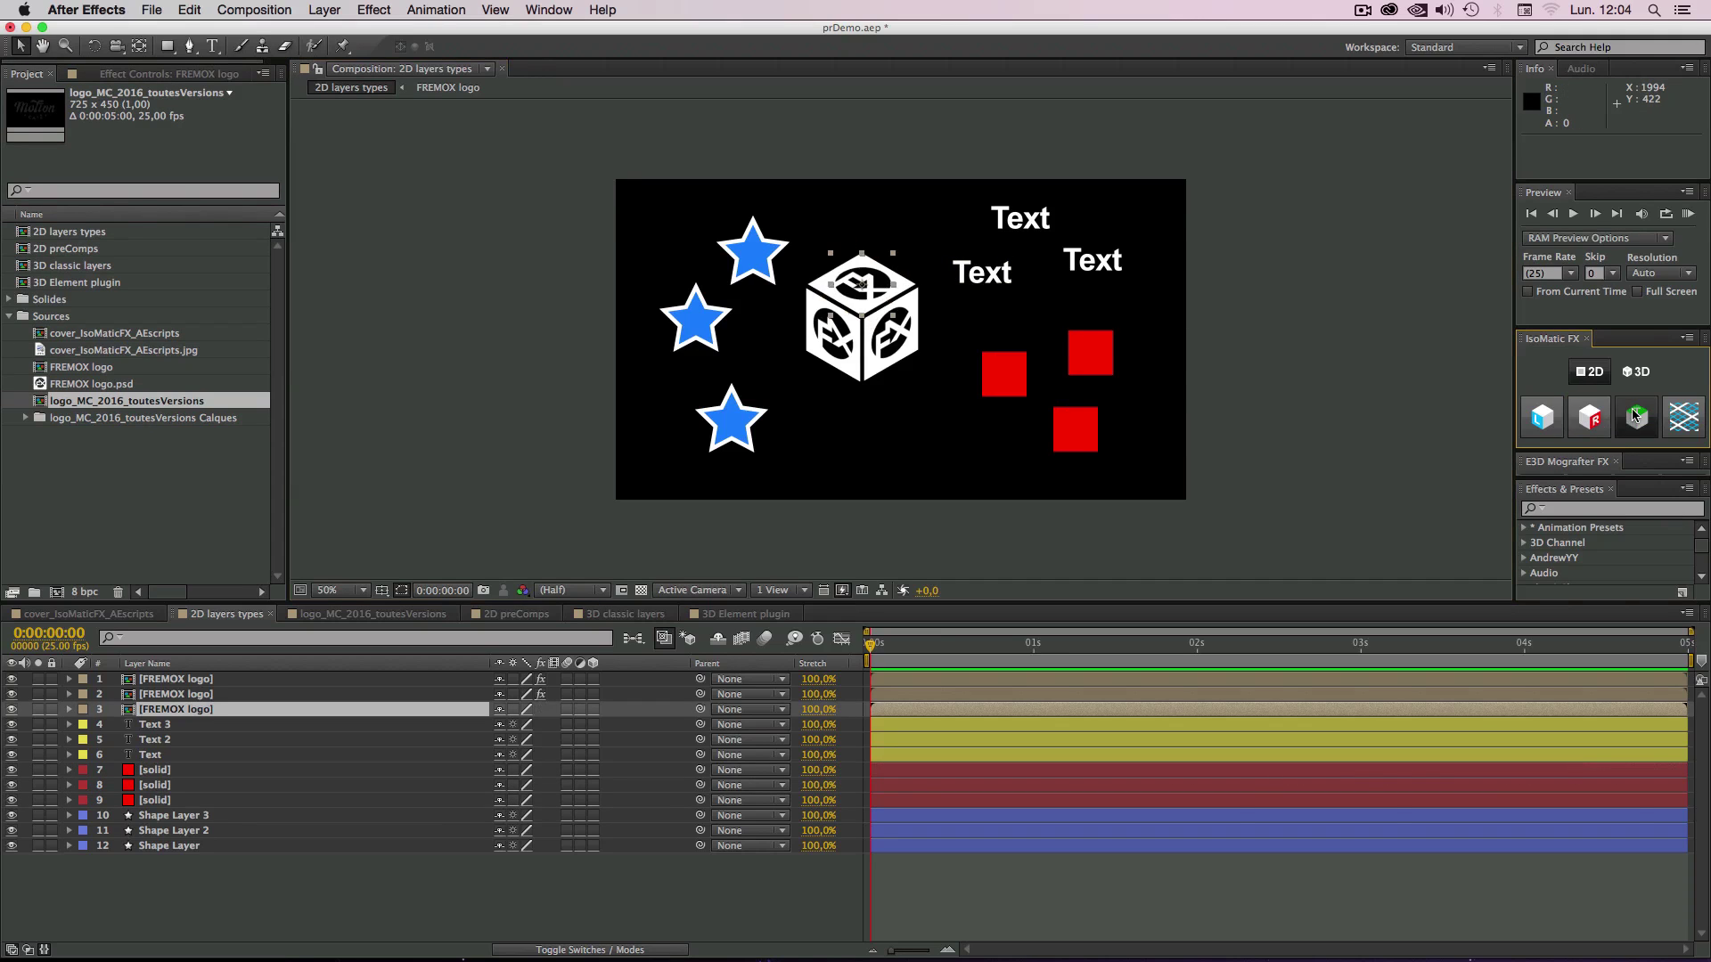
{"action": "left_click_drag", "start_coordinate": [847, 368], "coordinate": [824, 400]}
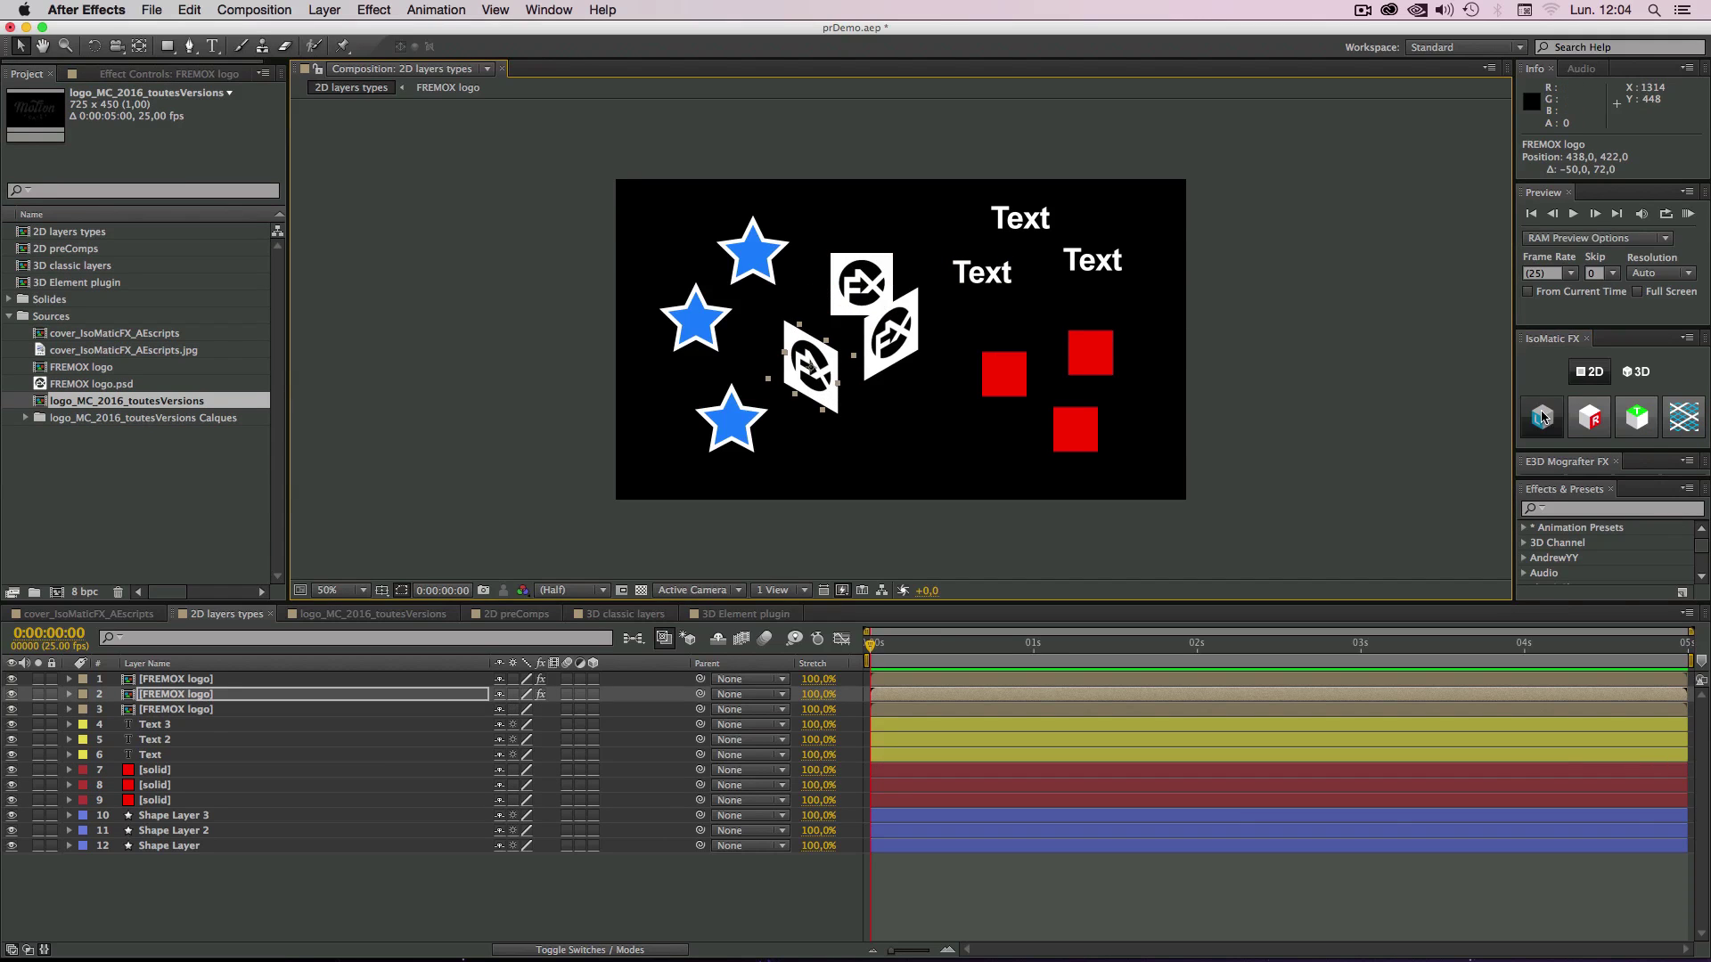
{"action": "left_click", "coordinate": [891, 345]}
{"action": "left_click", "coordinate": [1590, 417]}
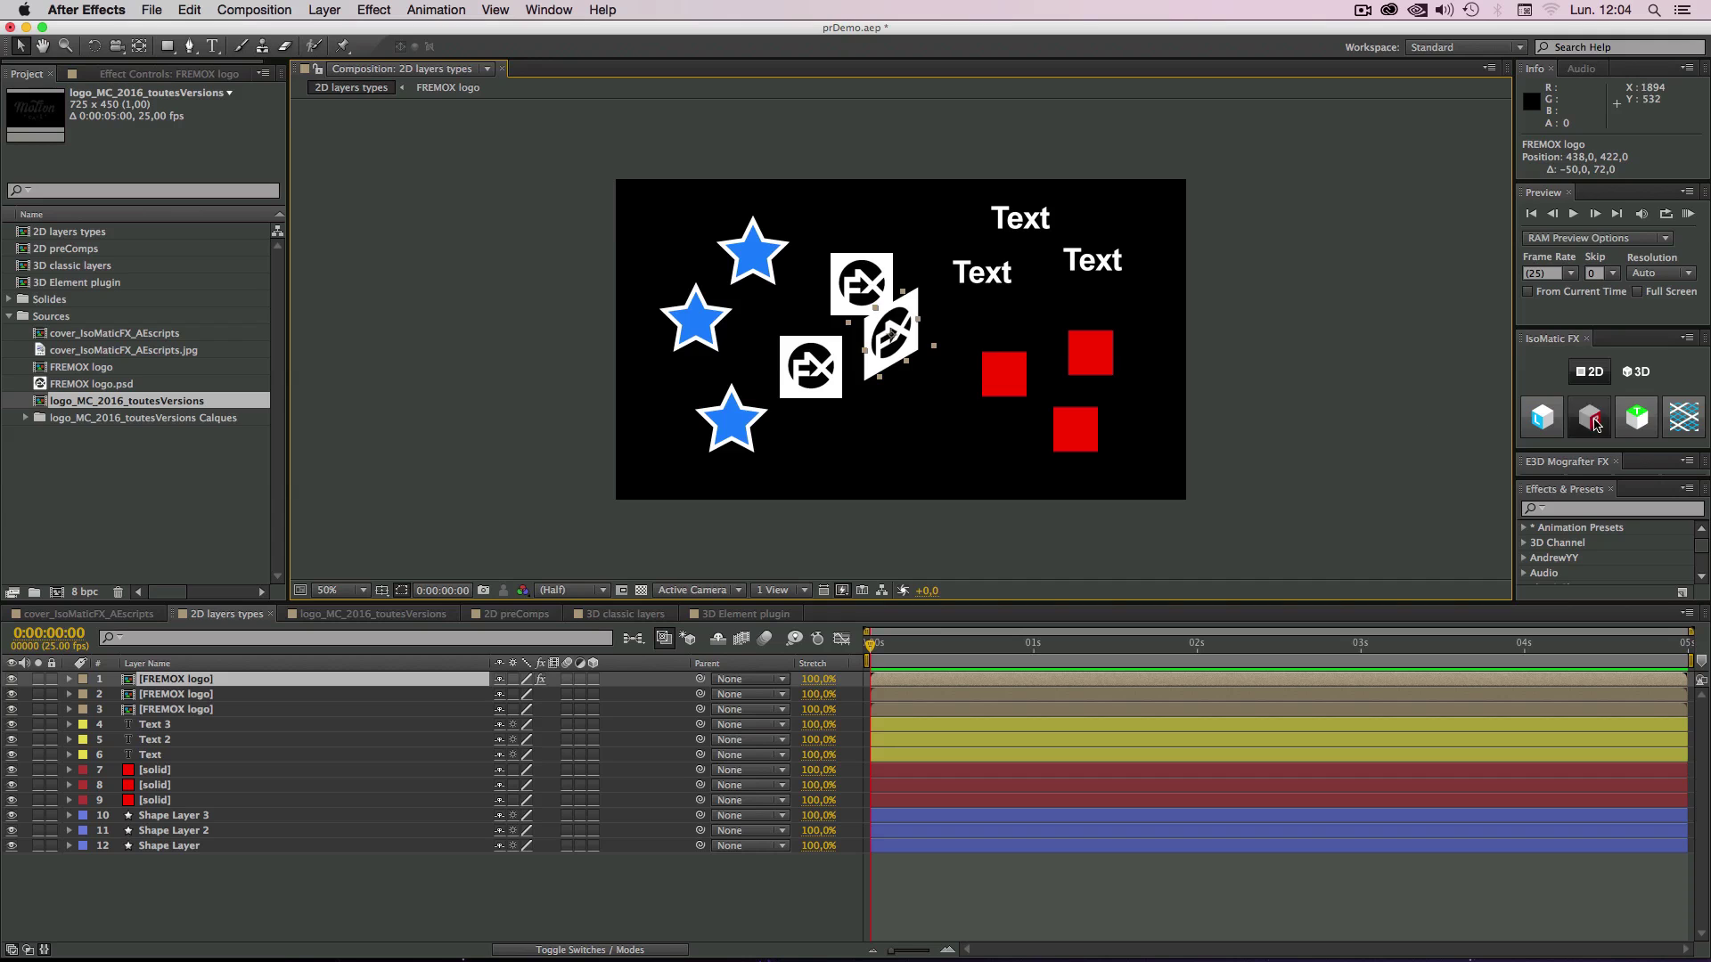
{"action": "left_click", "coordinate": [138, 876]}
Step: Select all twelve layers and try the left and right isometric projections on them, removing each one again
{"action": "left_click", "coordinate": [163, 681]}
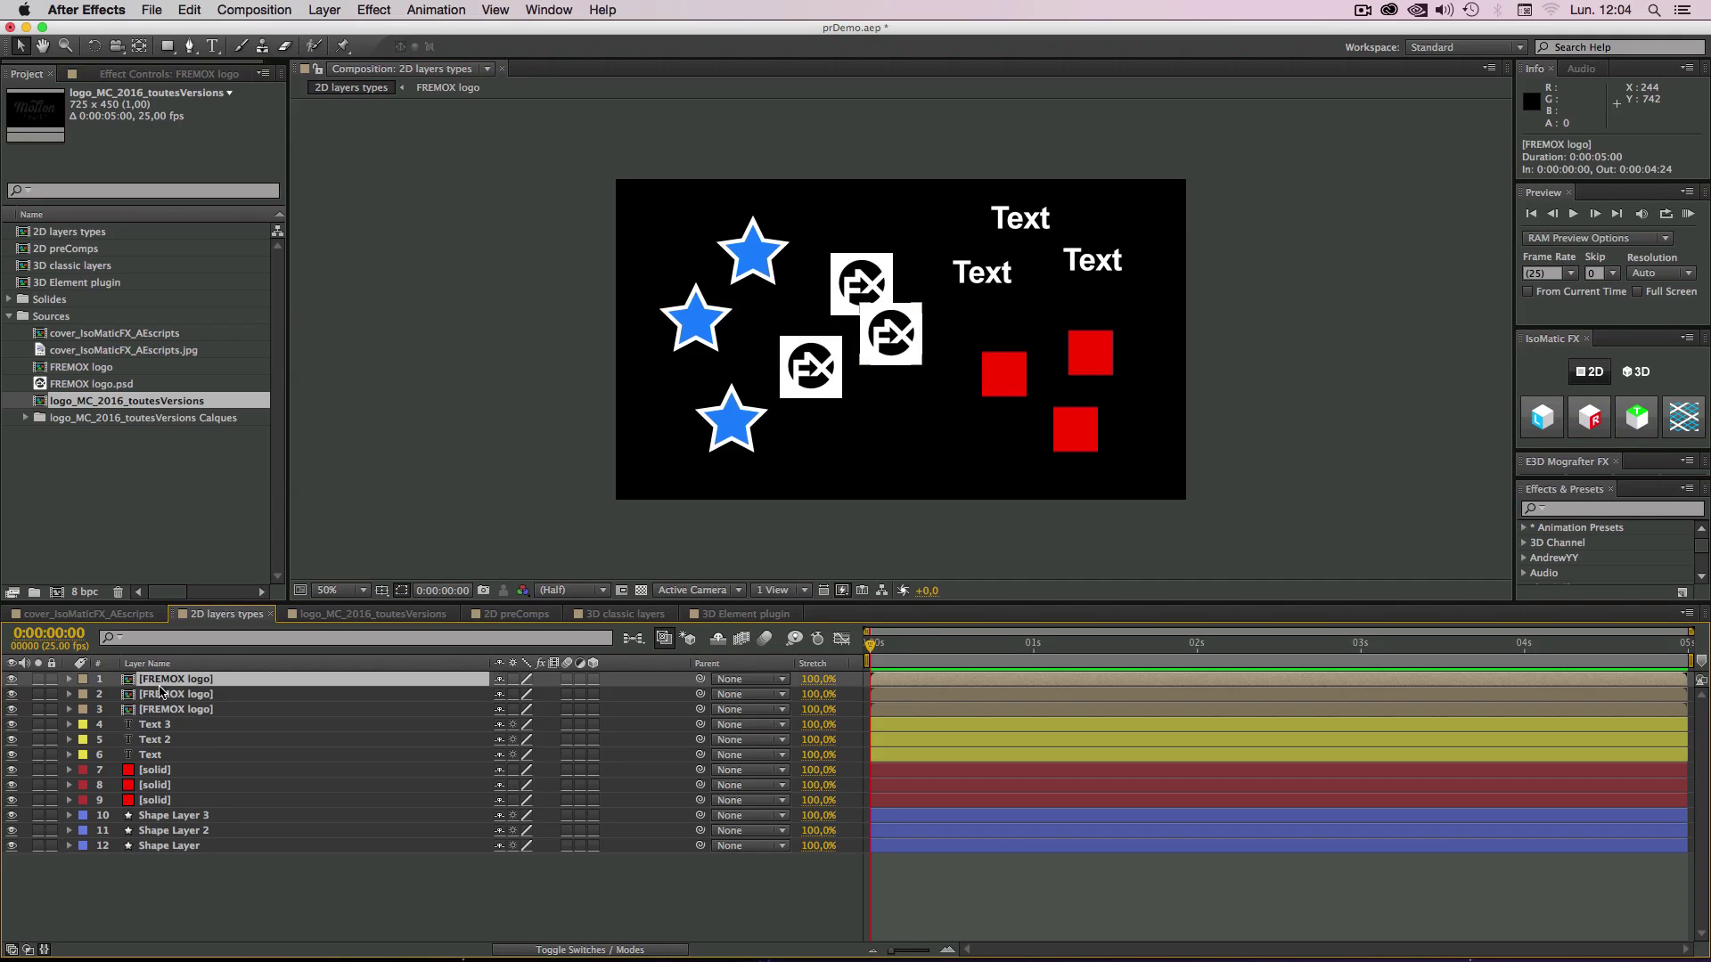
{"action": "left_click", "coordinate": [173, 846], "text": "shift"}
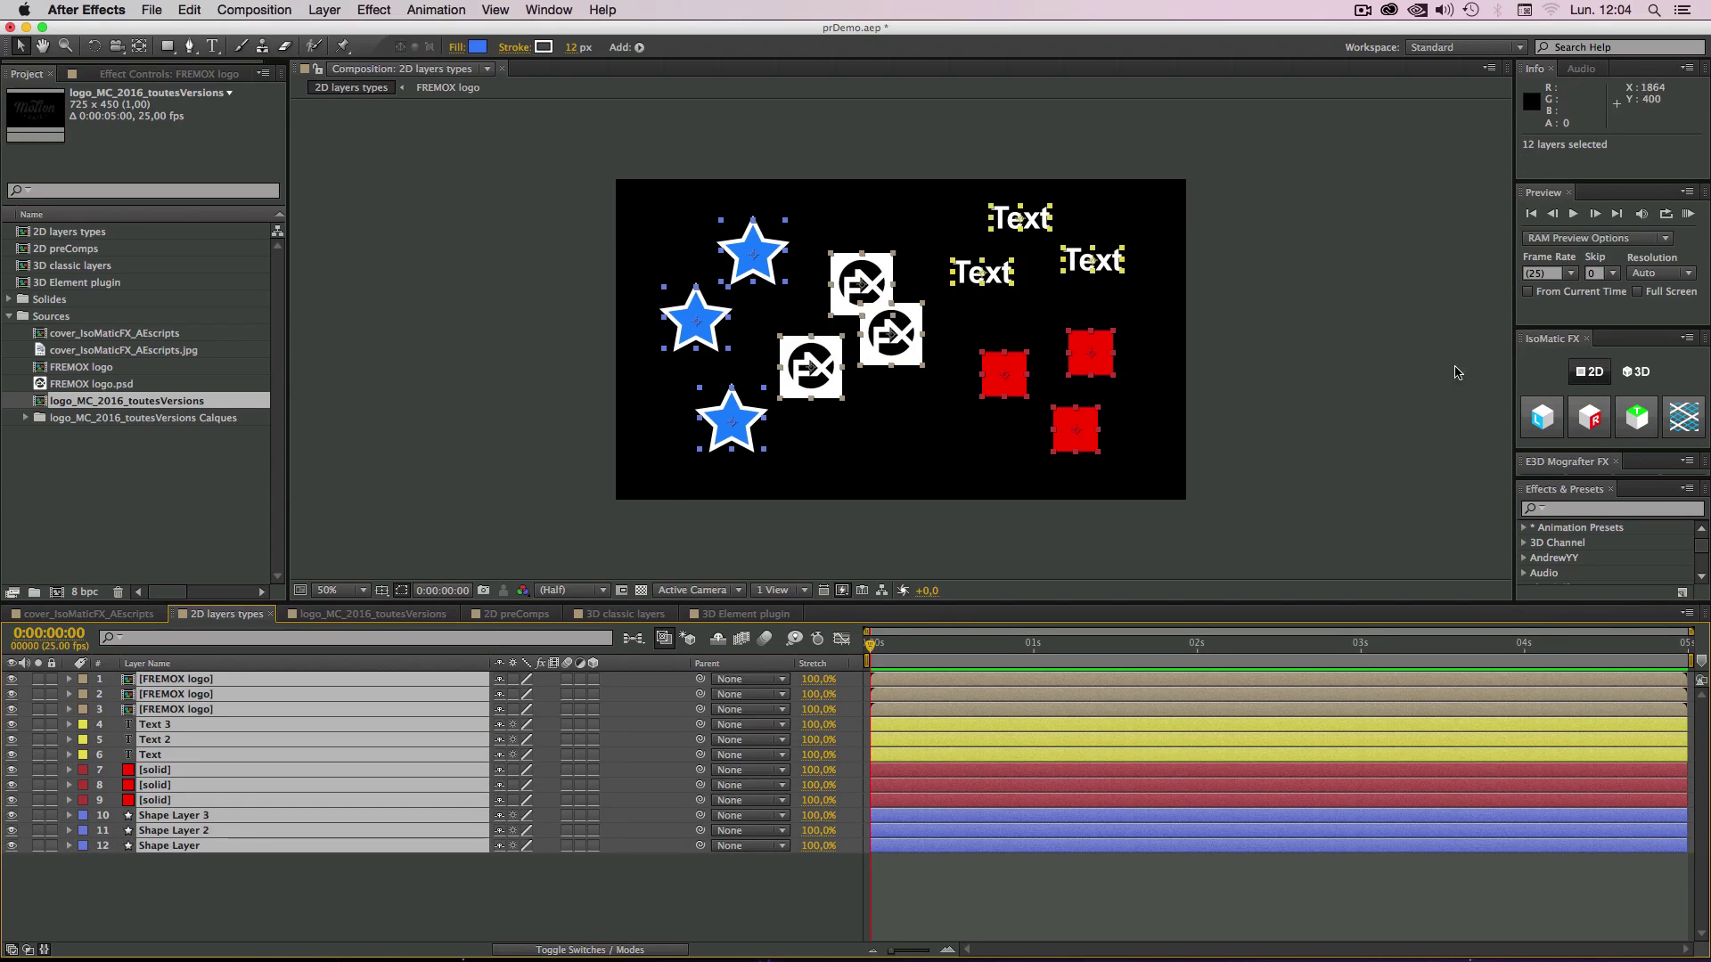
{"action": "left_click", "coordinate": [1546, 415]}
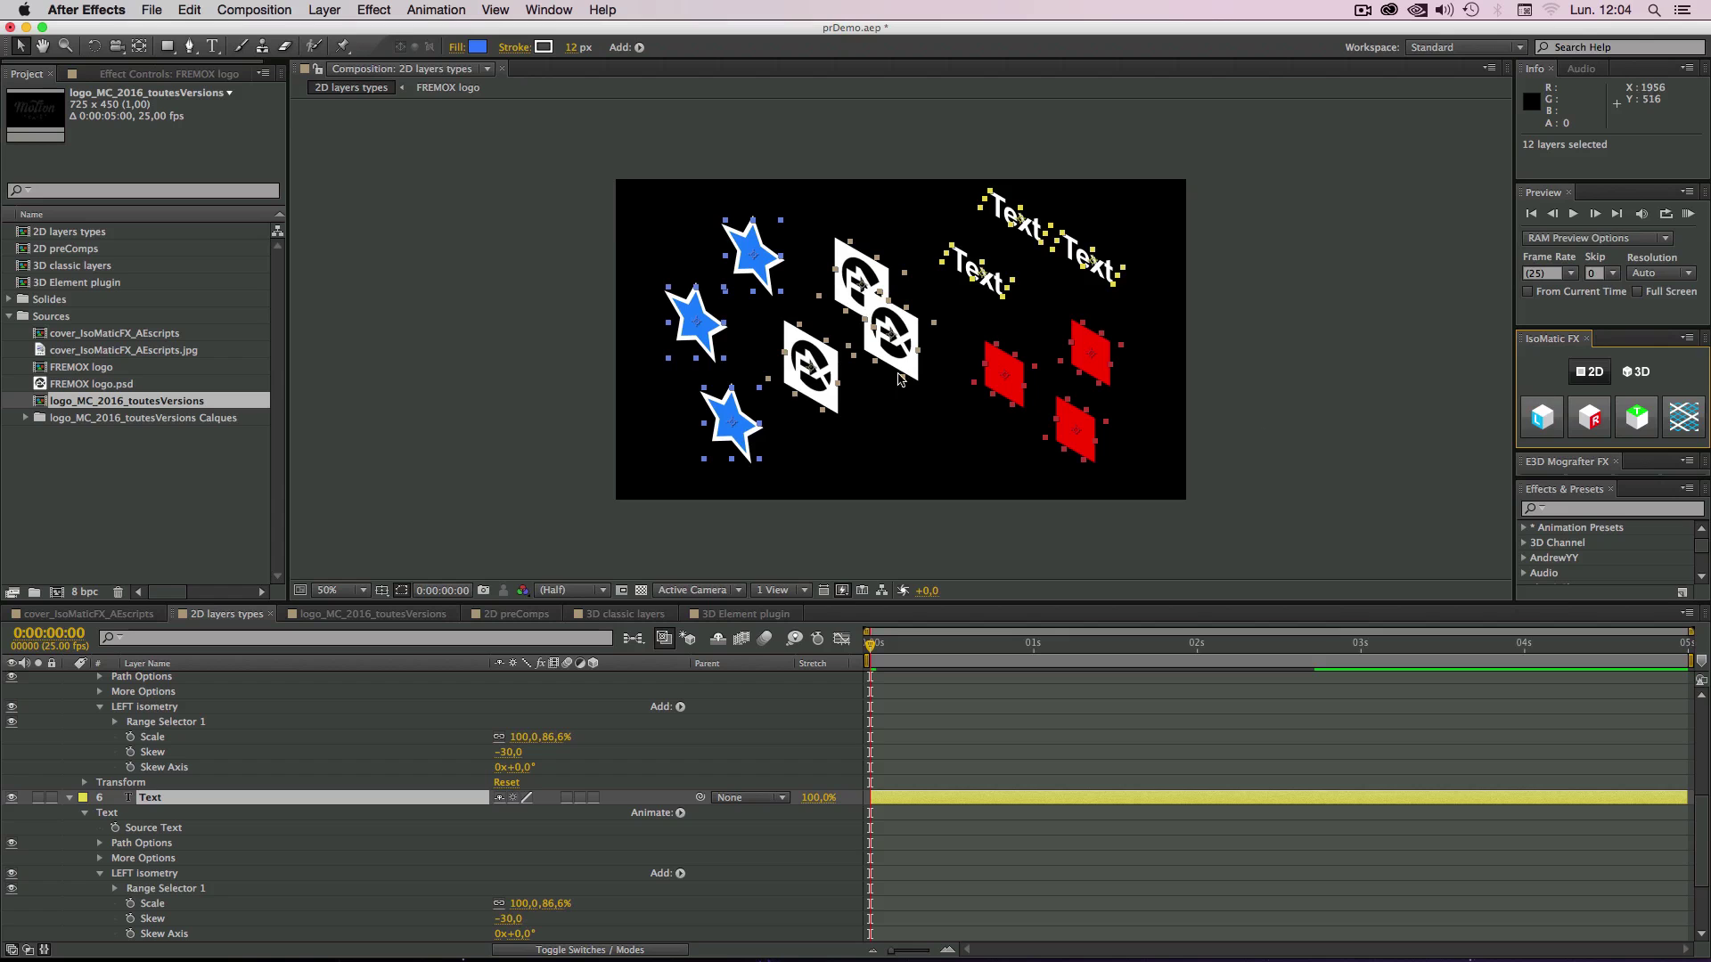
{"action": "left_click", "coordinate": [1543, 416]}
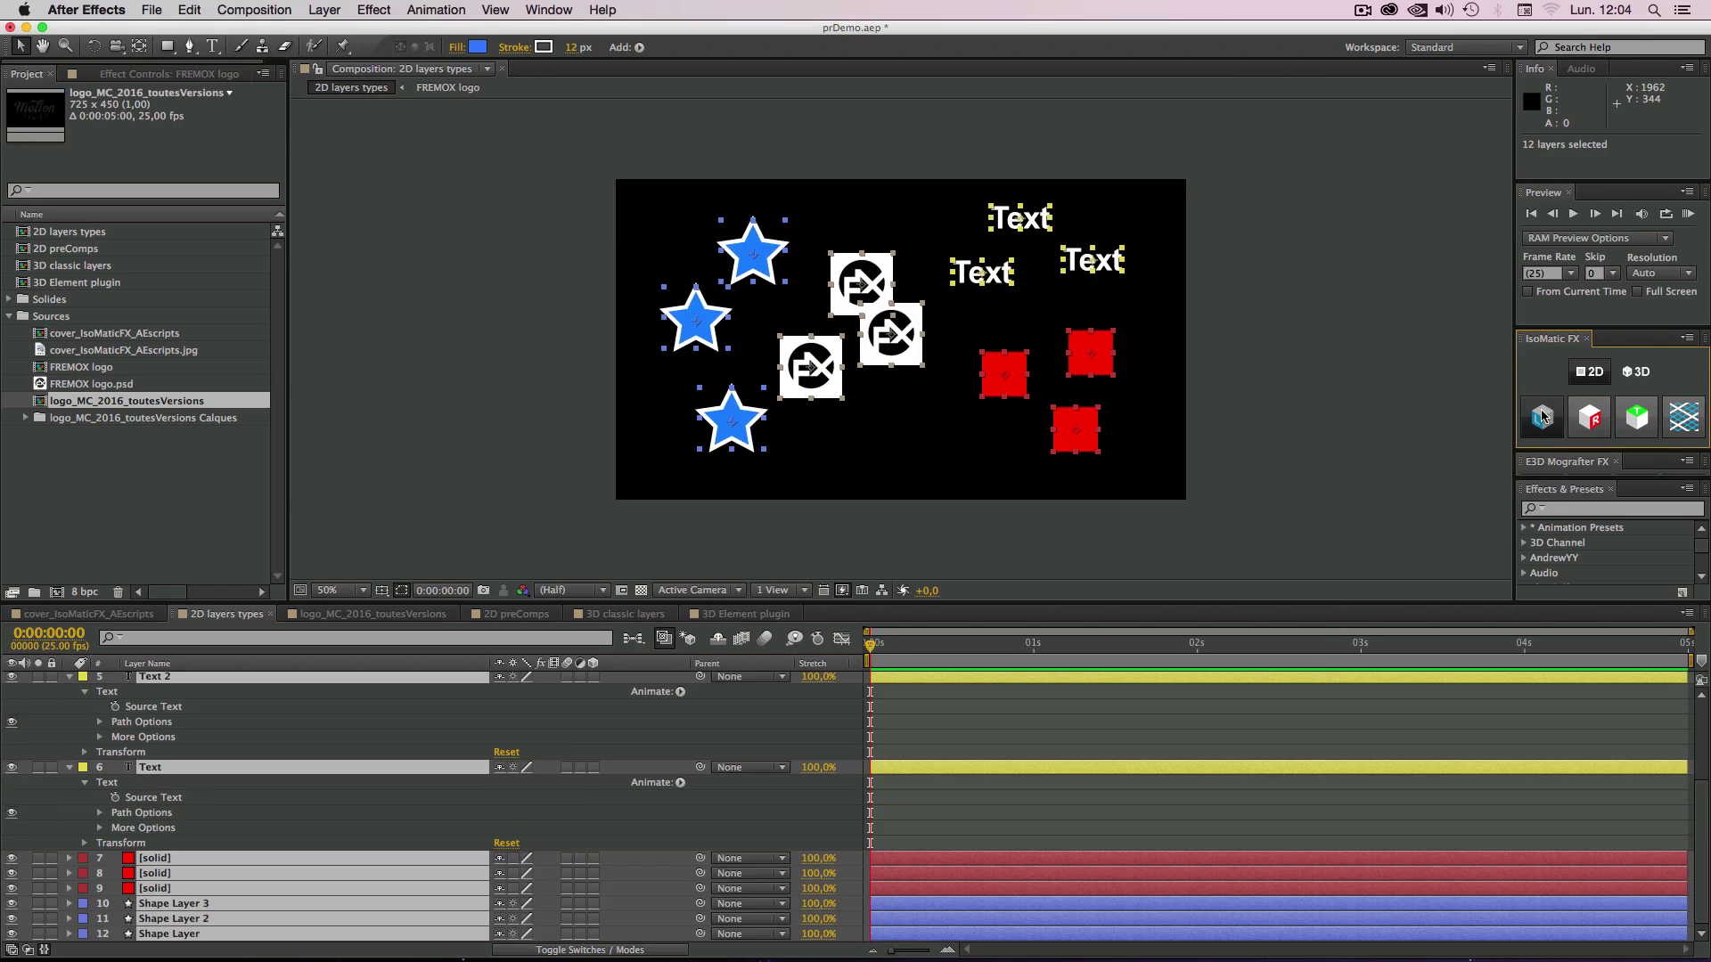
{"action": "left_click", "coordinate": [1592, 424]}
{"action": "left_click", "coordinate": [1595, 425]}
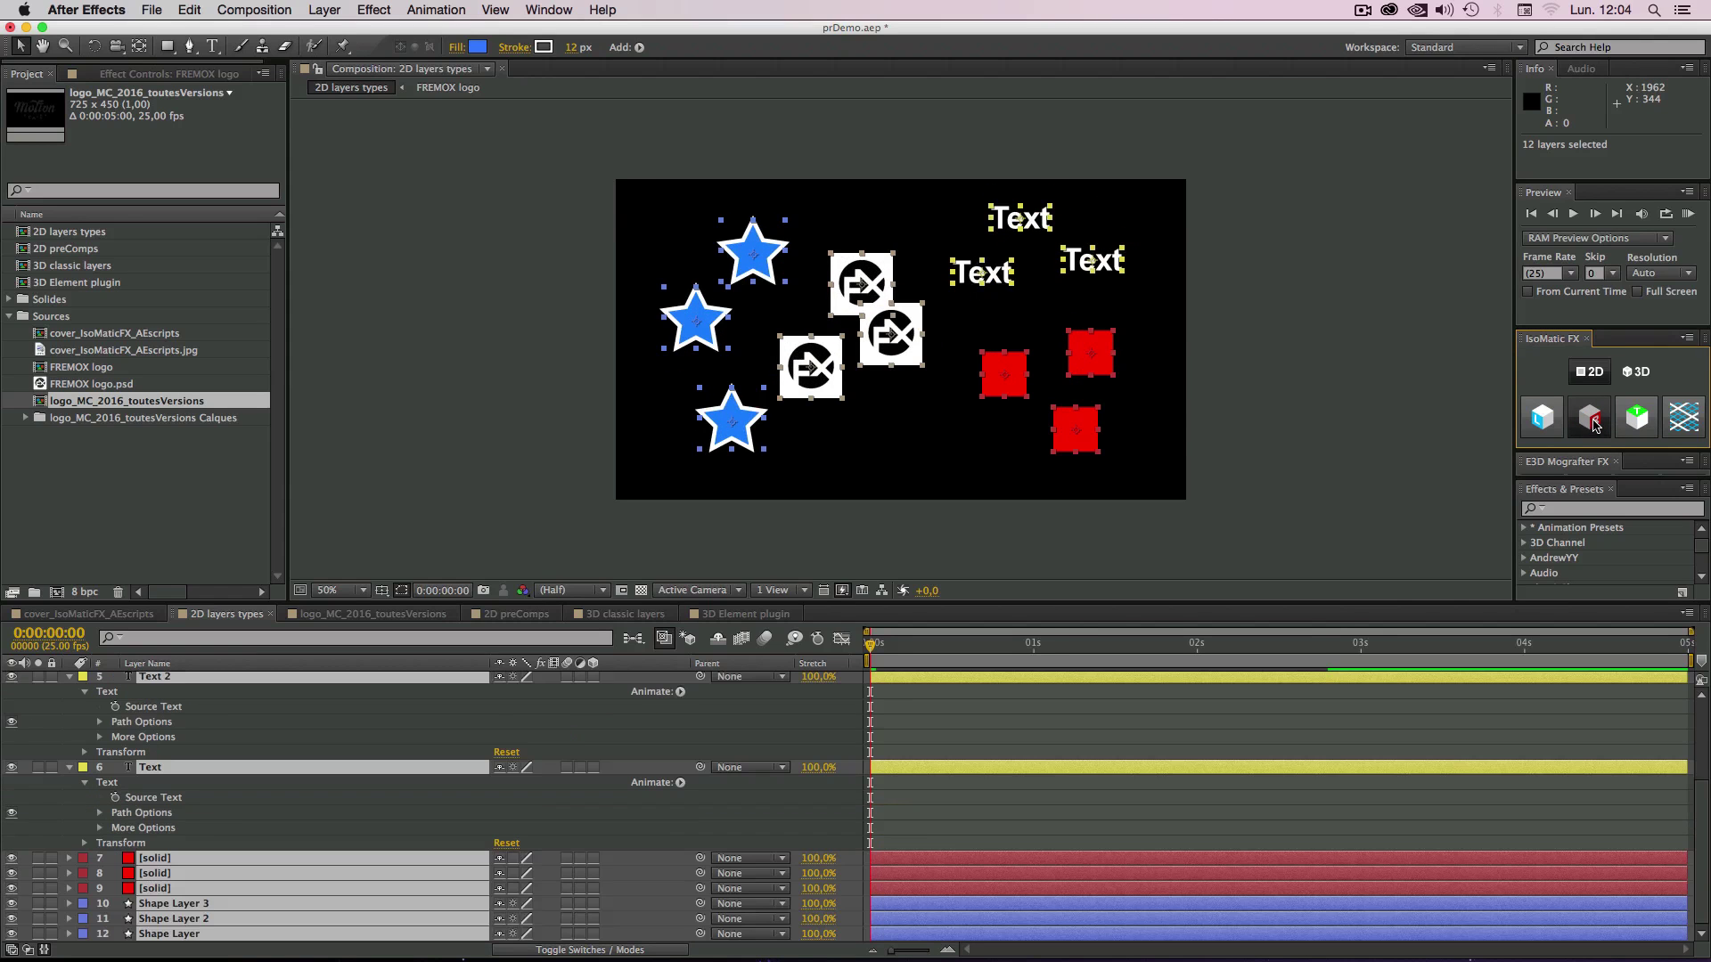
Step: Try the top isometric projection on all twelve layers in both its 30 and -30 skew orientations, removing it each time
{"action": "left_click", "coordinate": [1632, 427]}
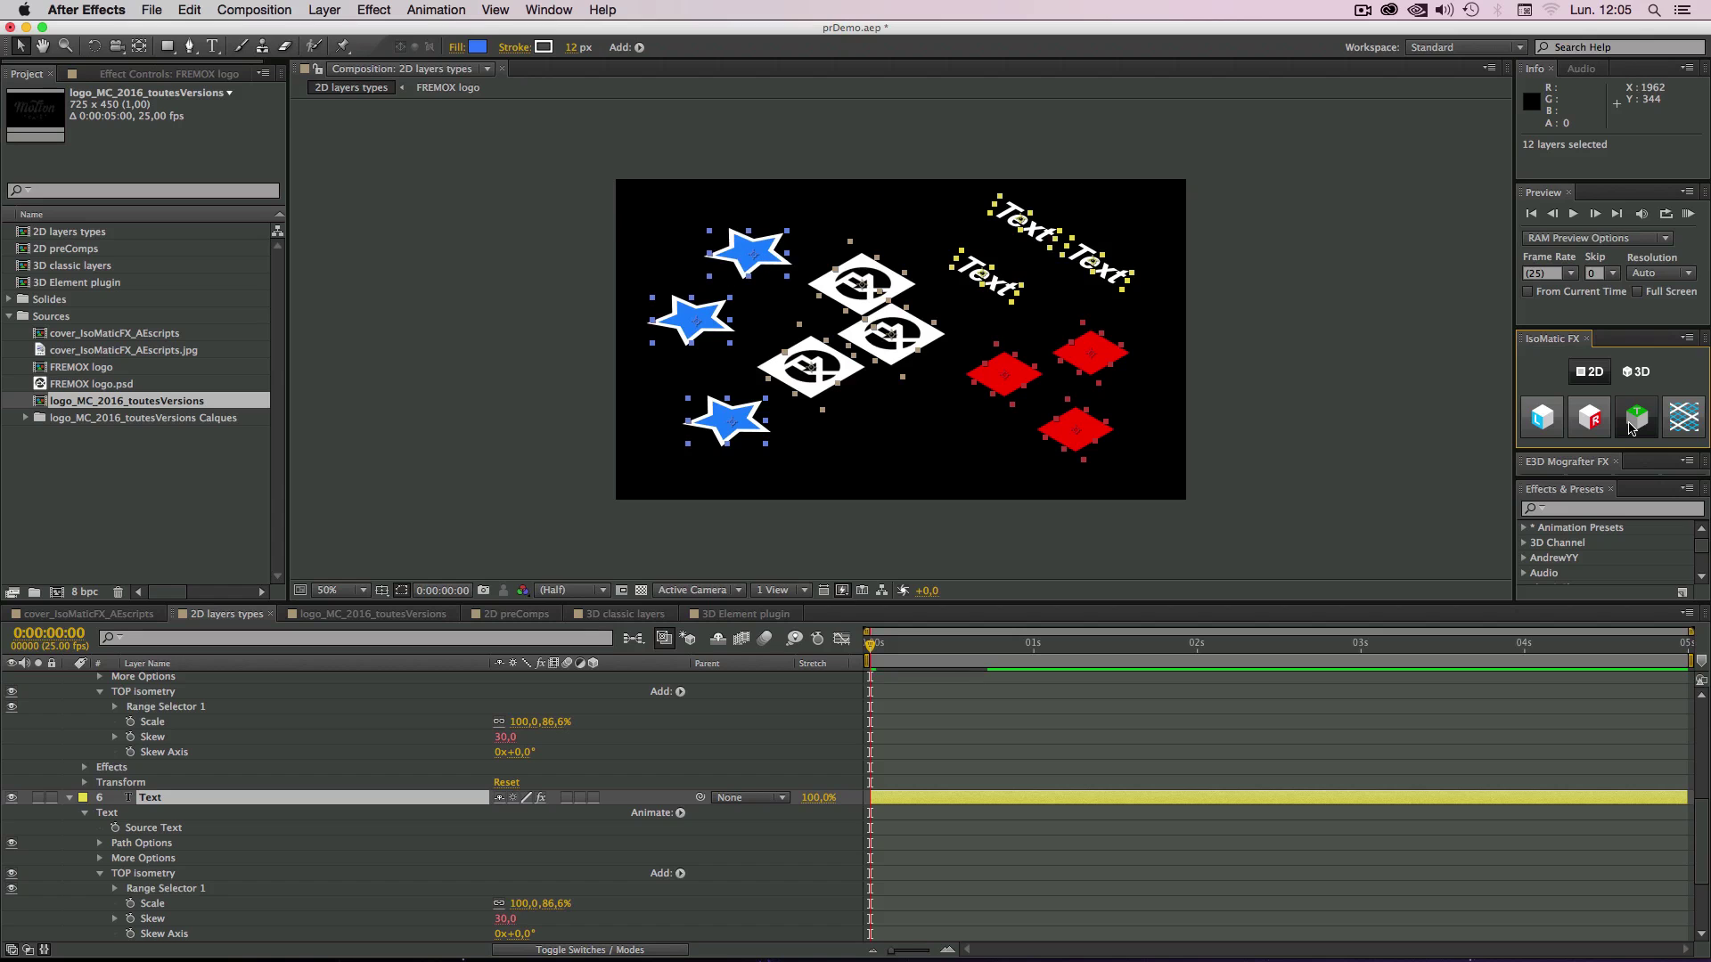
{"action": "left_click", "coordinate": [1631, 427]}
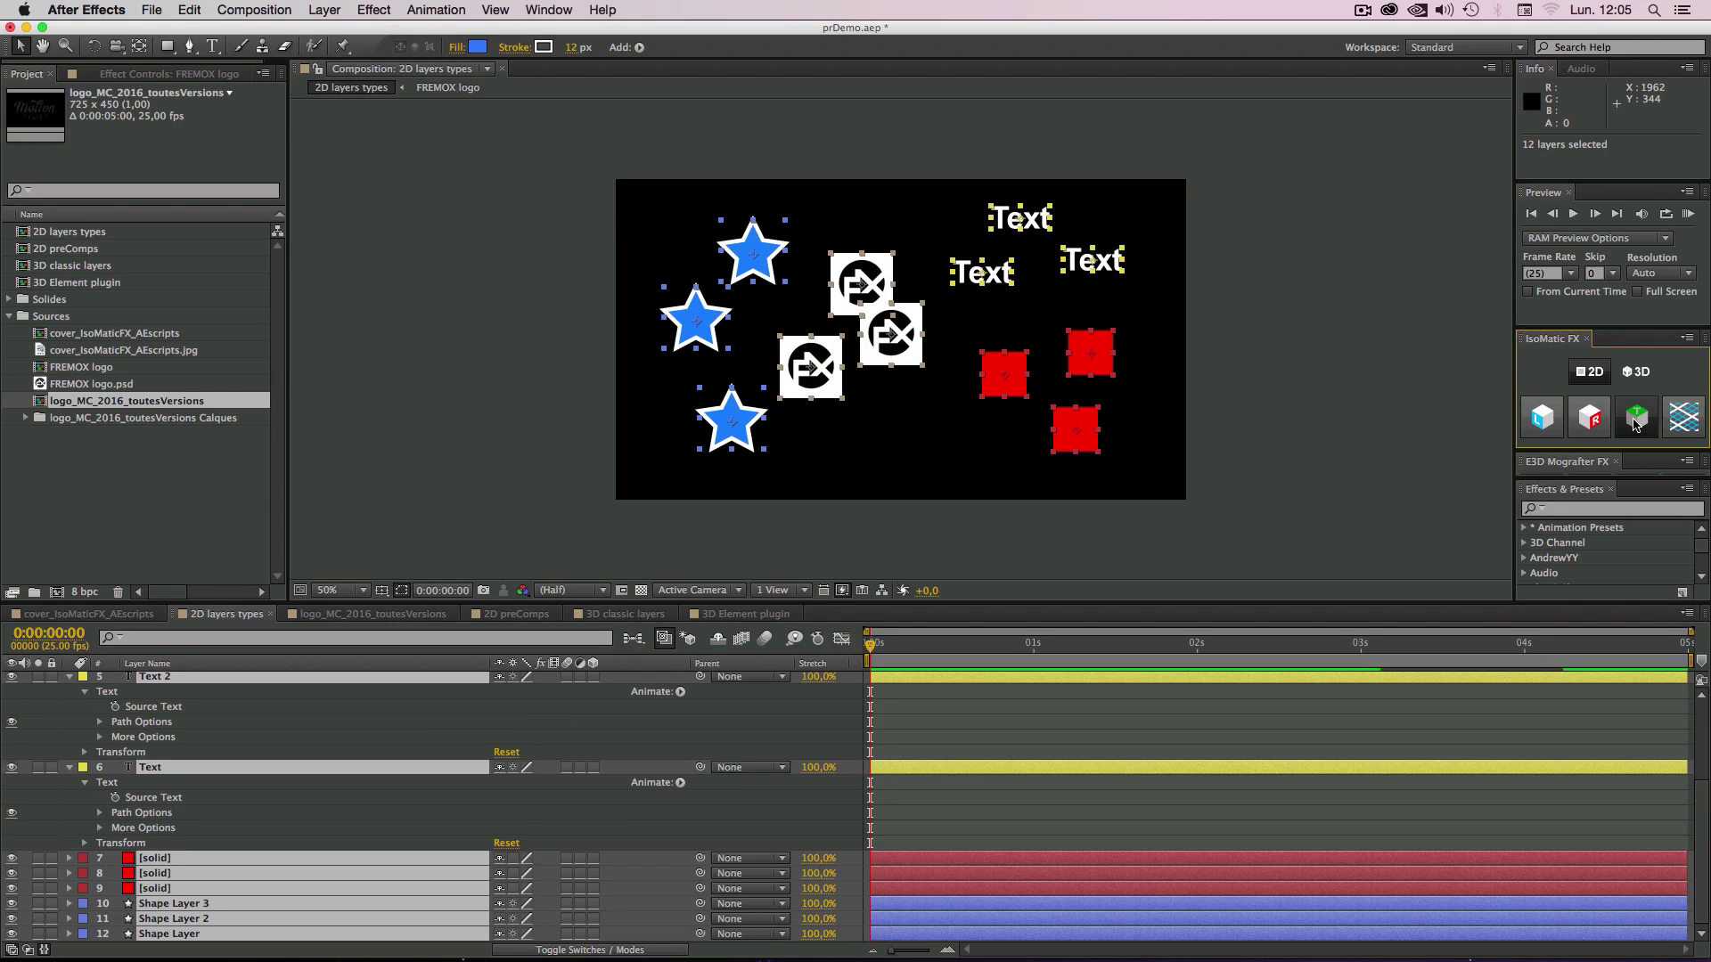
{"action": "left_click", "coordinate": [1637, 425]}
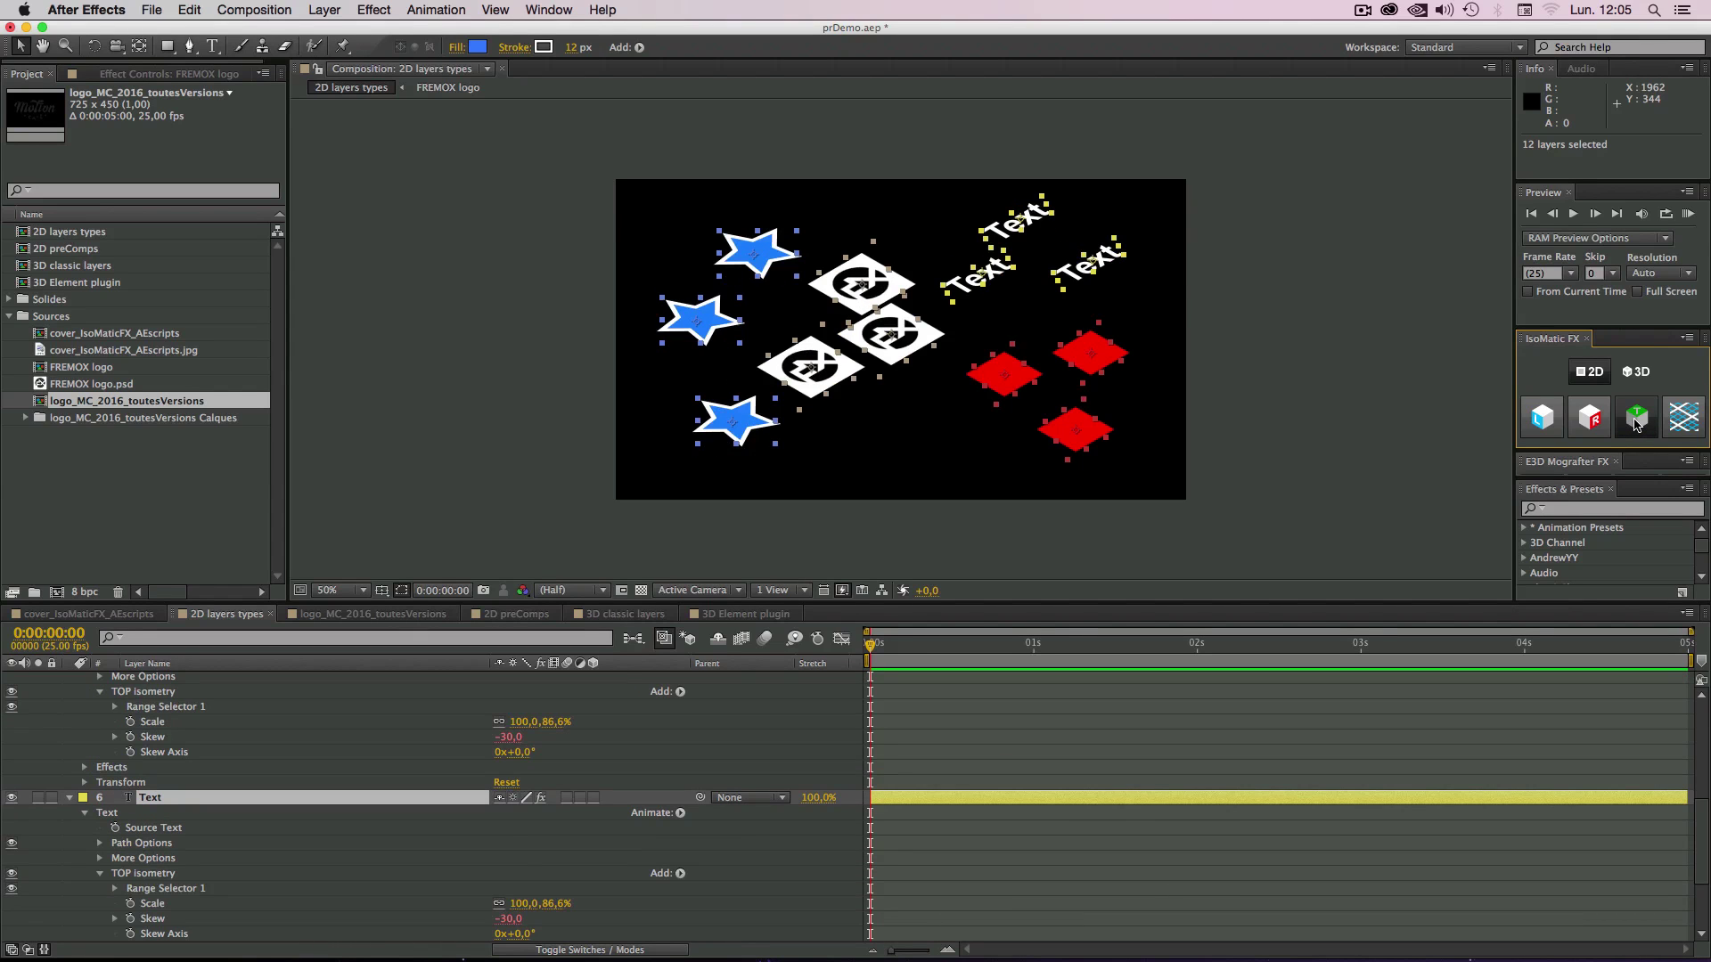
{"action": "key", "text": "super+z"}
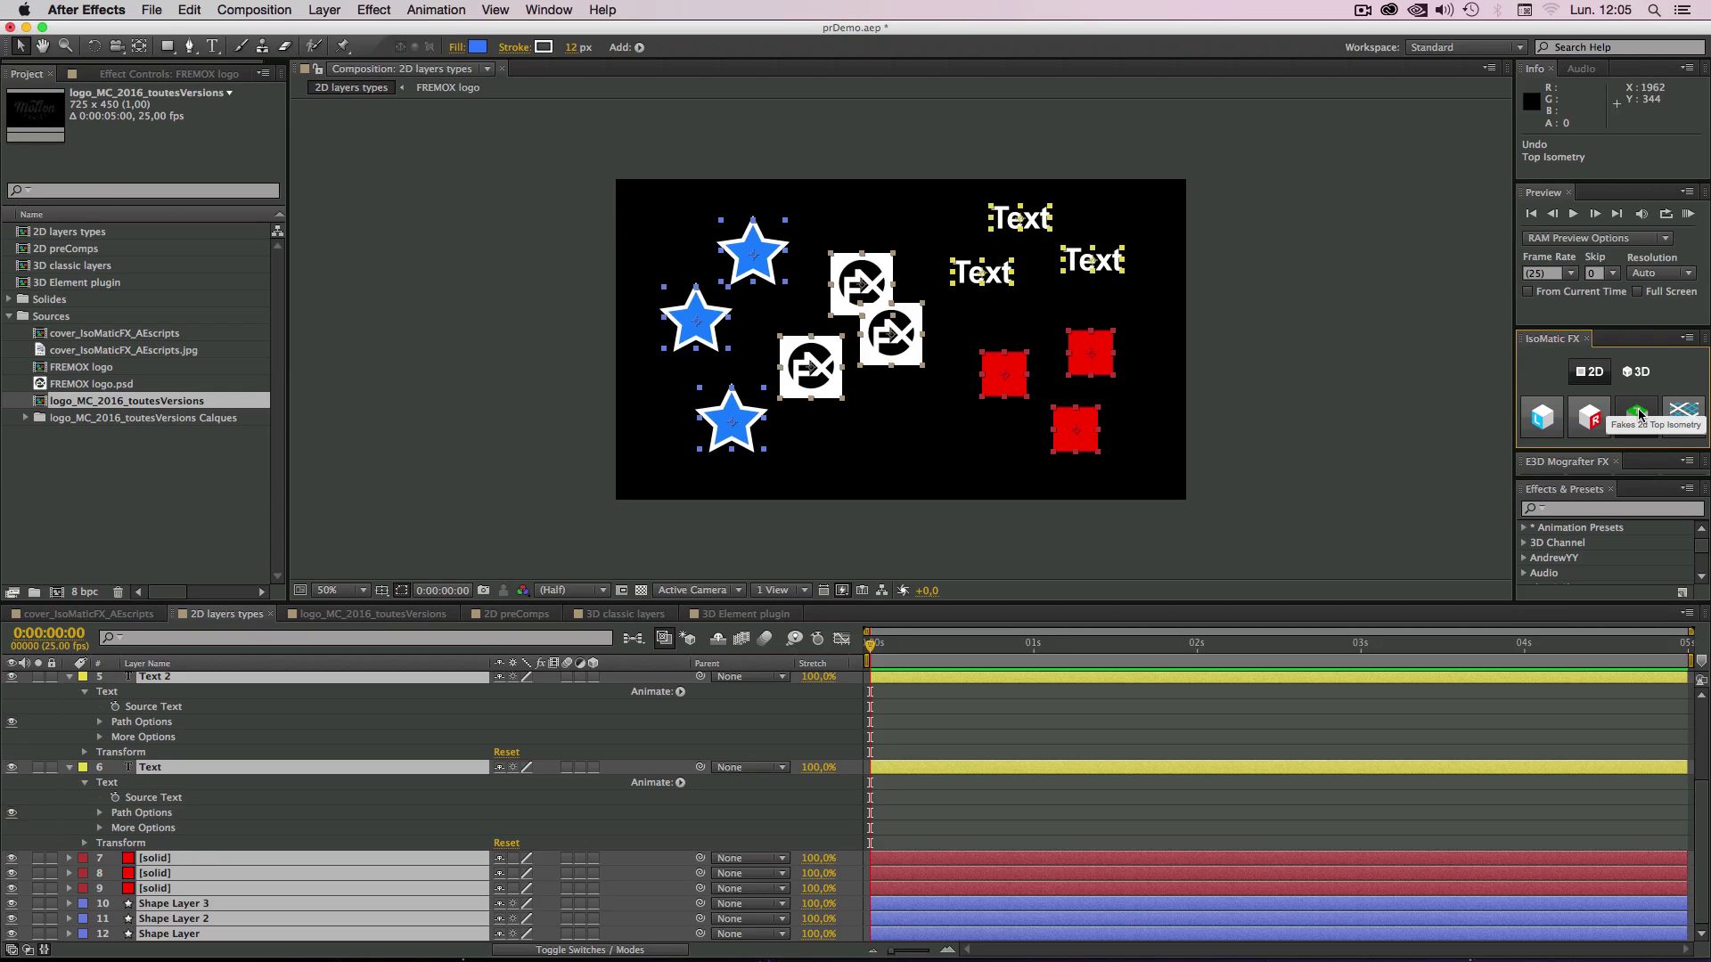
{"action": "left_click", "coordinate": [1637, 413]}
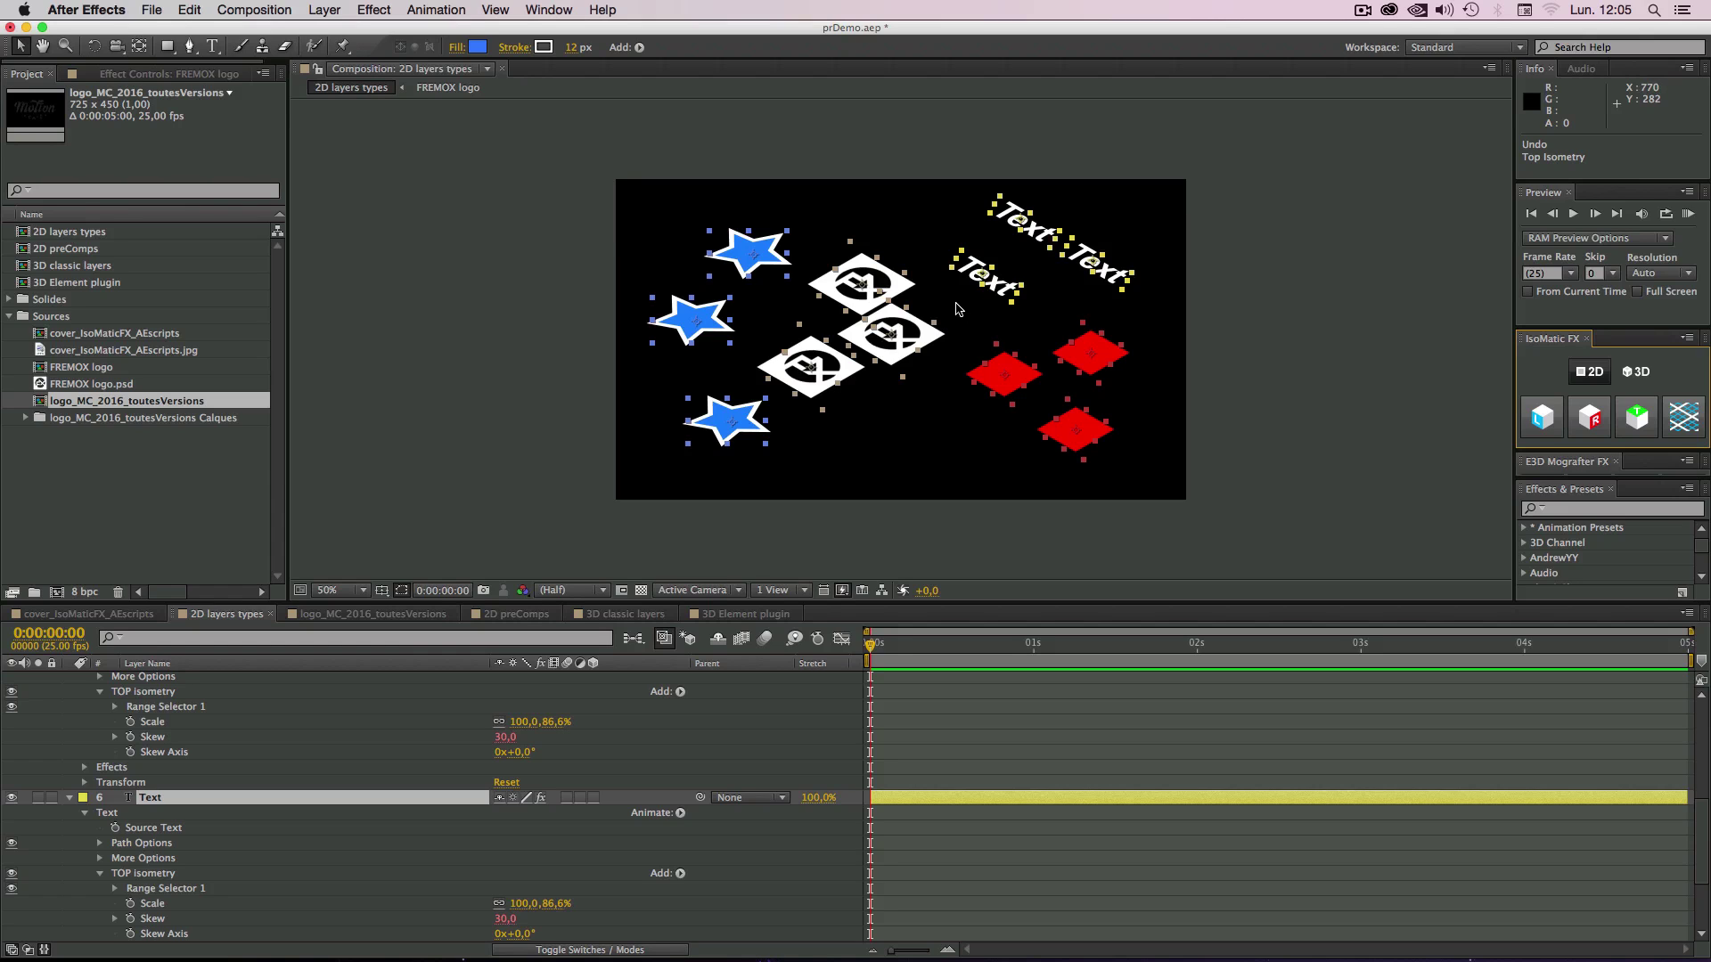
{"action": "left_click", "coordinate": [1635, 416]}
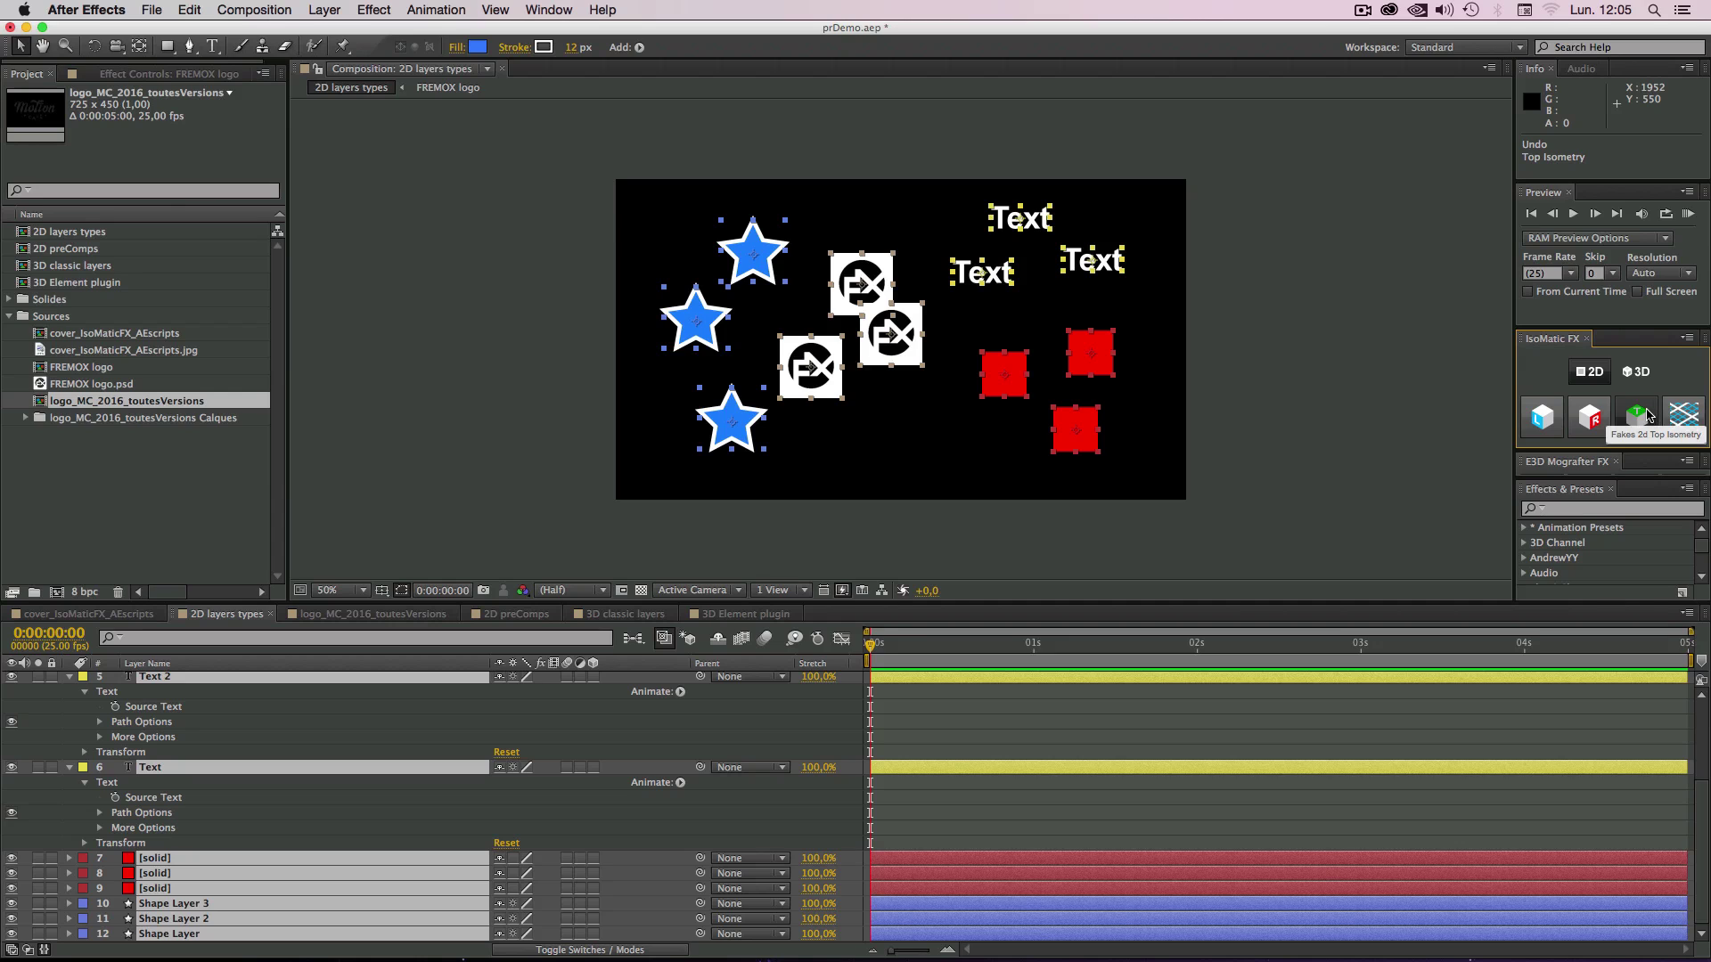
Step: Apply the top isometric projection with the -30 skew orientation to all twelve layers, collapse their properties and deselect them
{"action": "left_click", "coordinate": [1645, 414]}
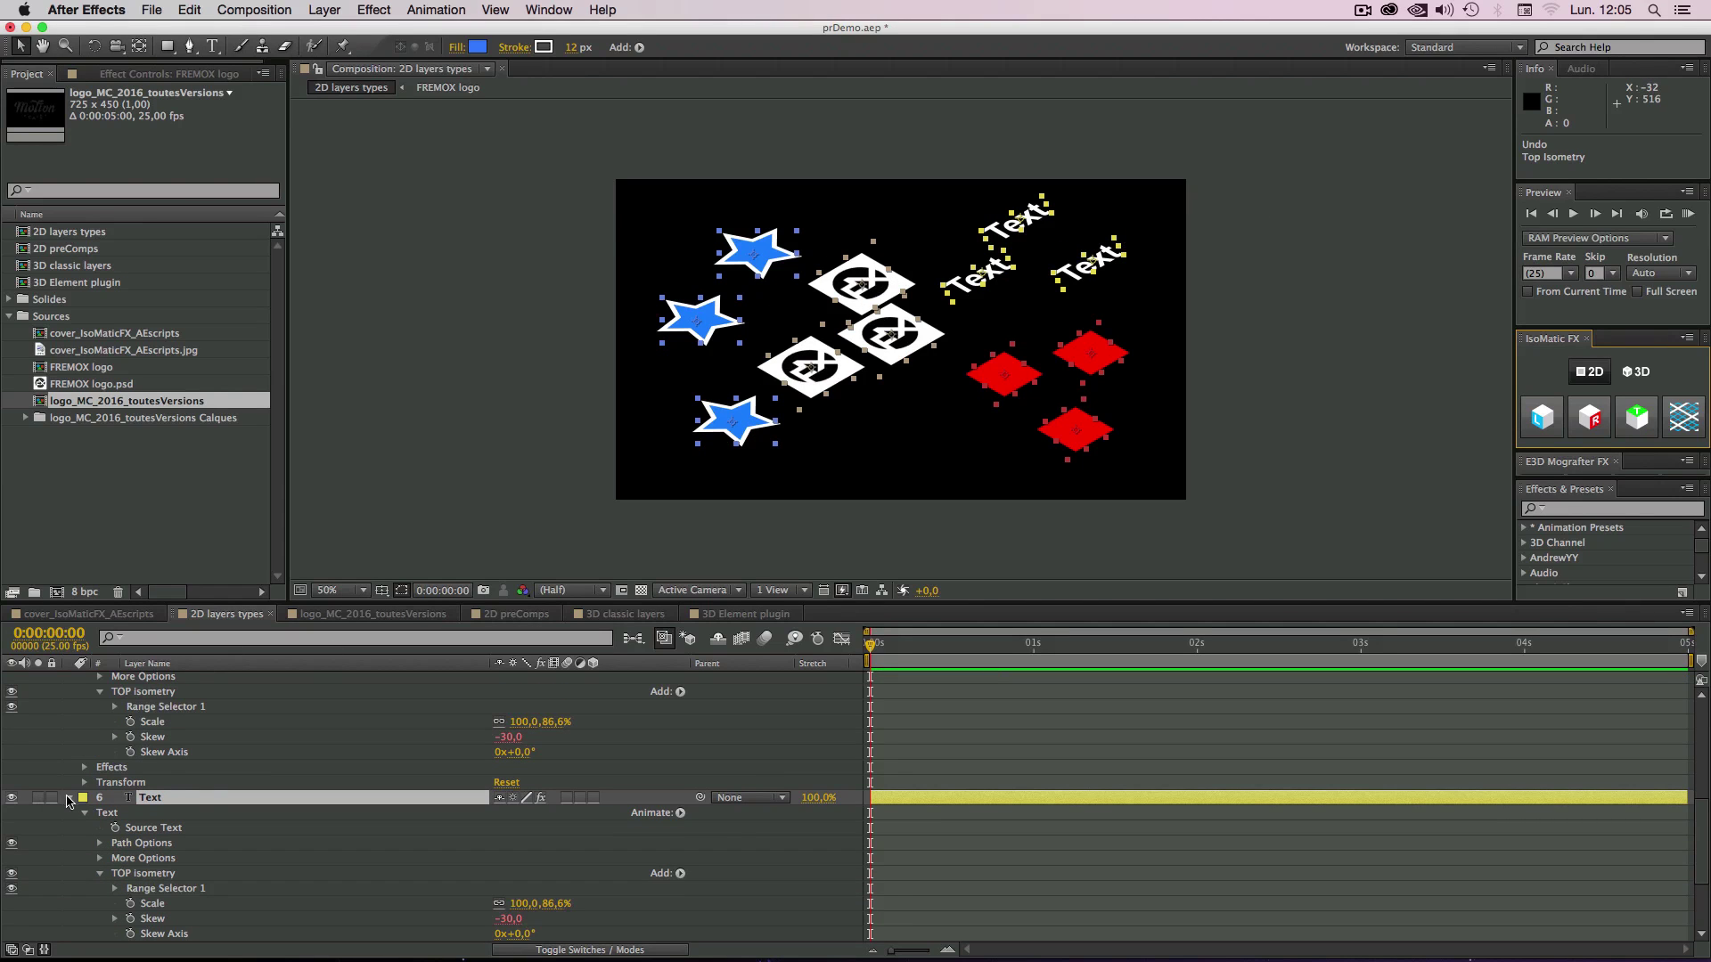
{"action": "left_click", "coordinate": [70, 801]}
{"action": "left_click", "coordinate": [185, 898]}
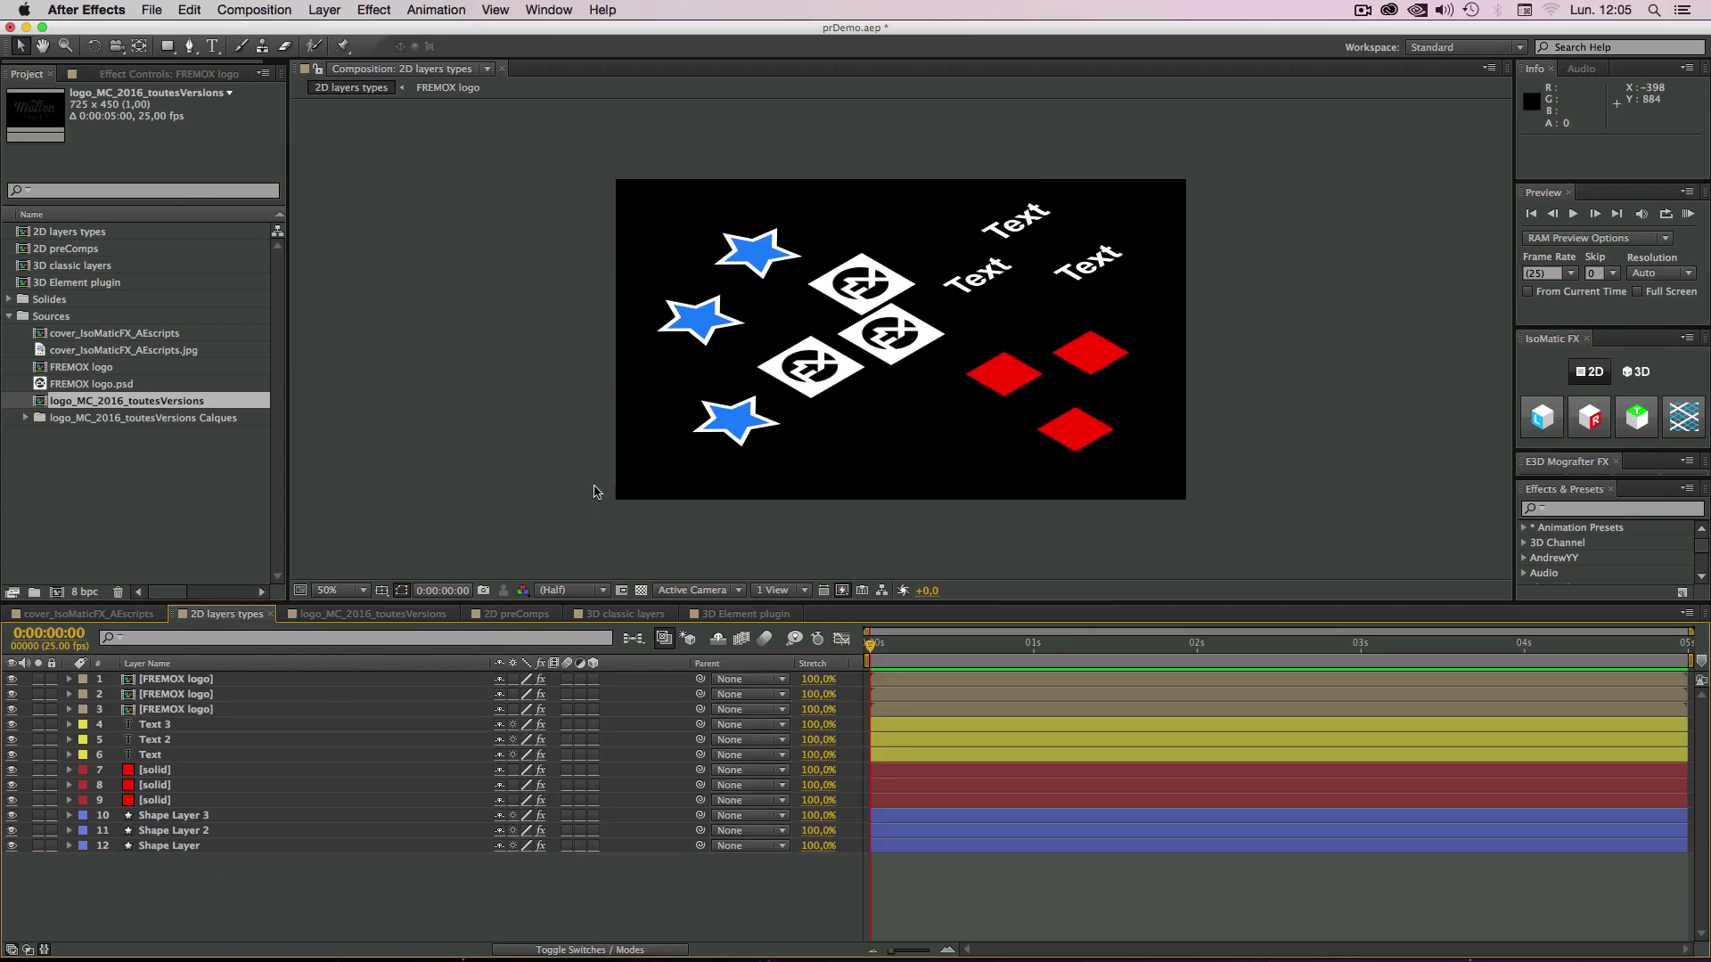
Step: Turn off the flip direction option on the uppermost and lowest FREMOX logo precomps, layers 3 and 2
{"action": "left_click", "coordinate": [882, 287]}
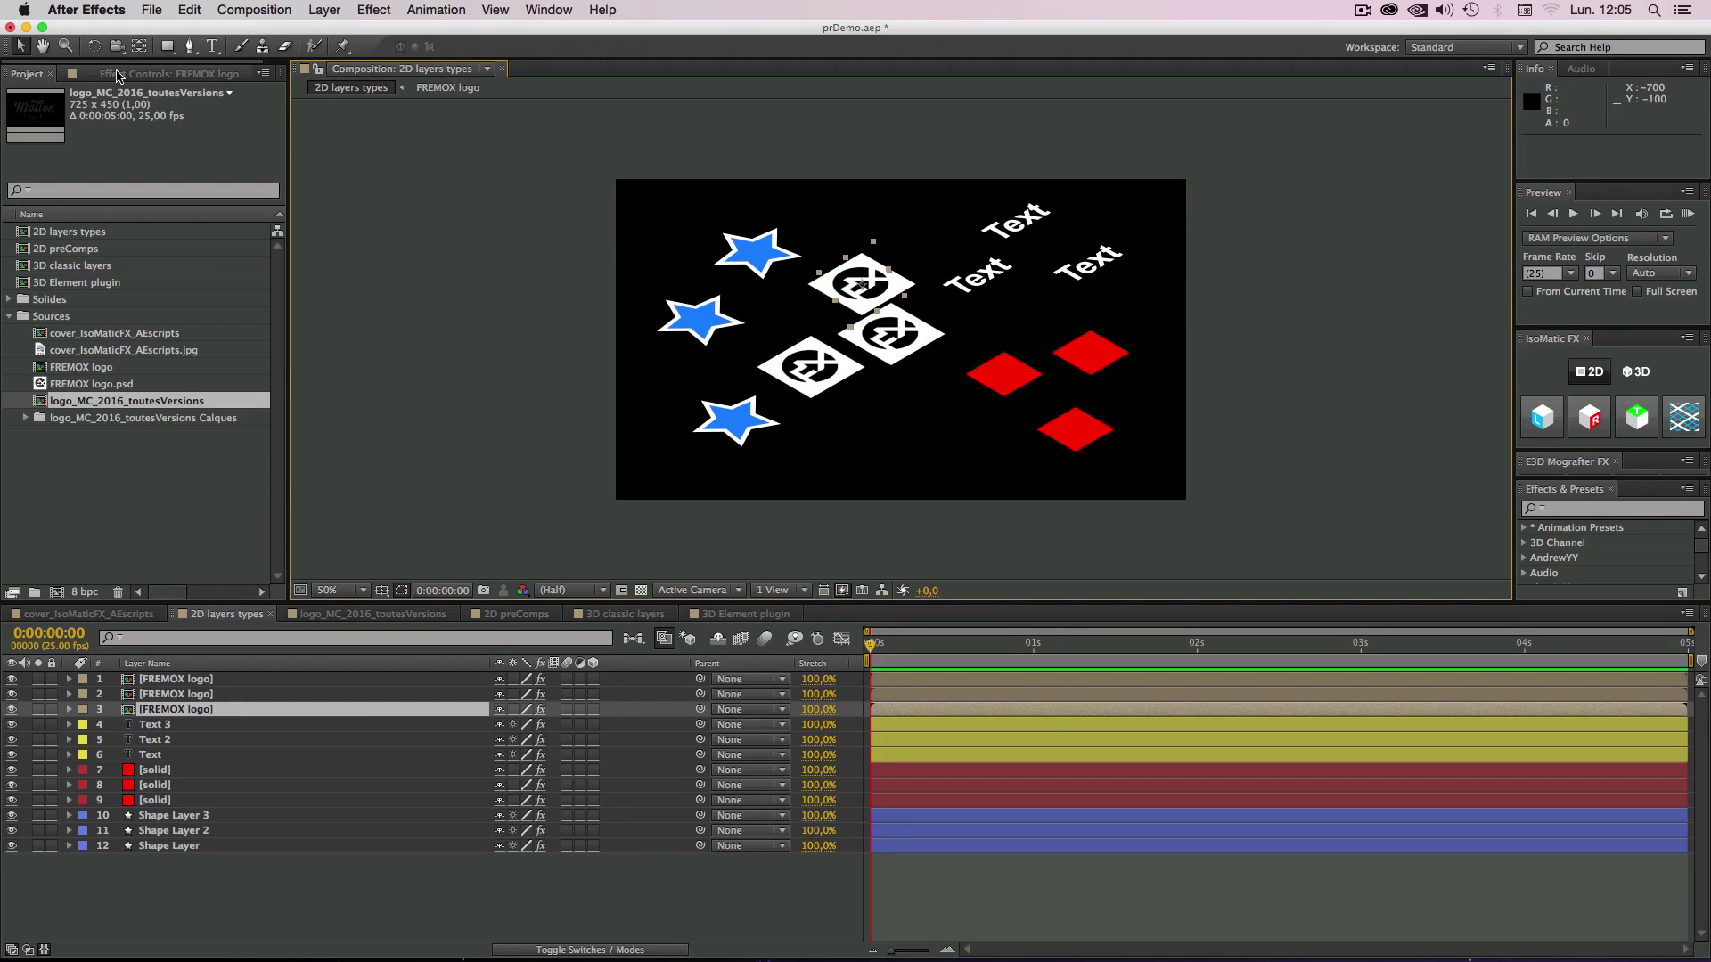
{"action": "left_click", "coordinate": [1640, 419]}
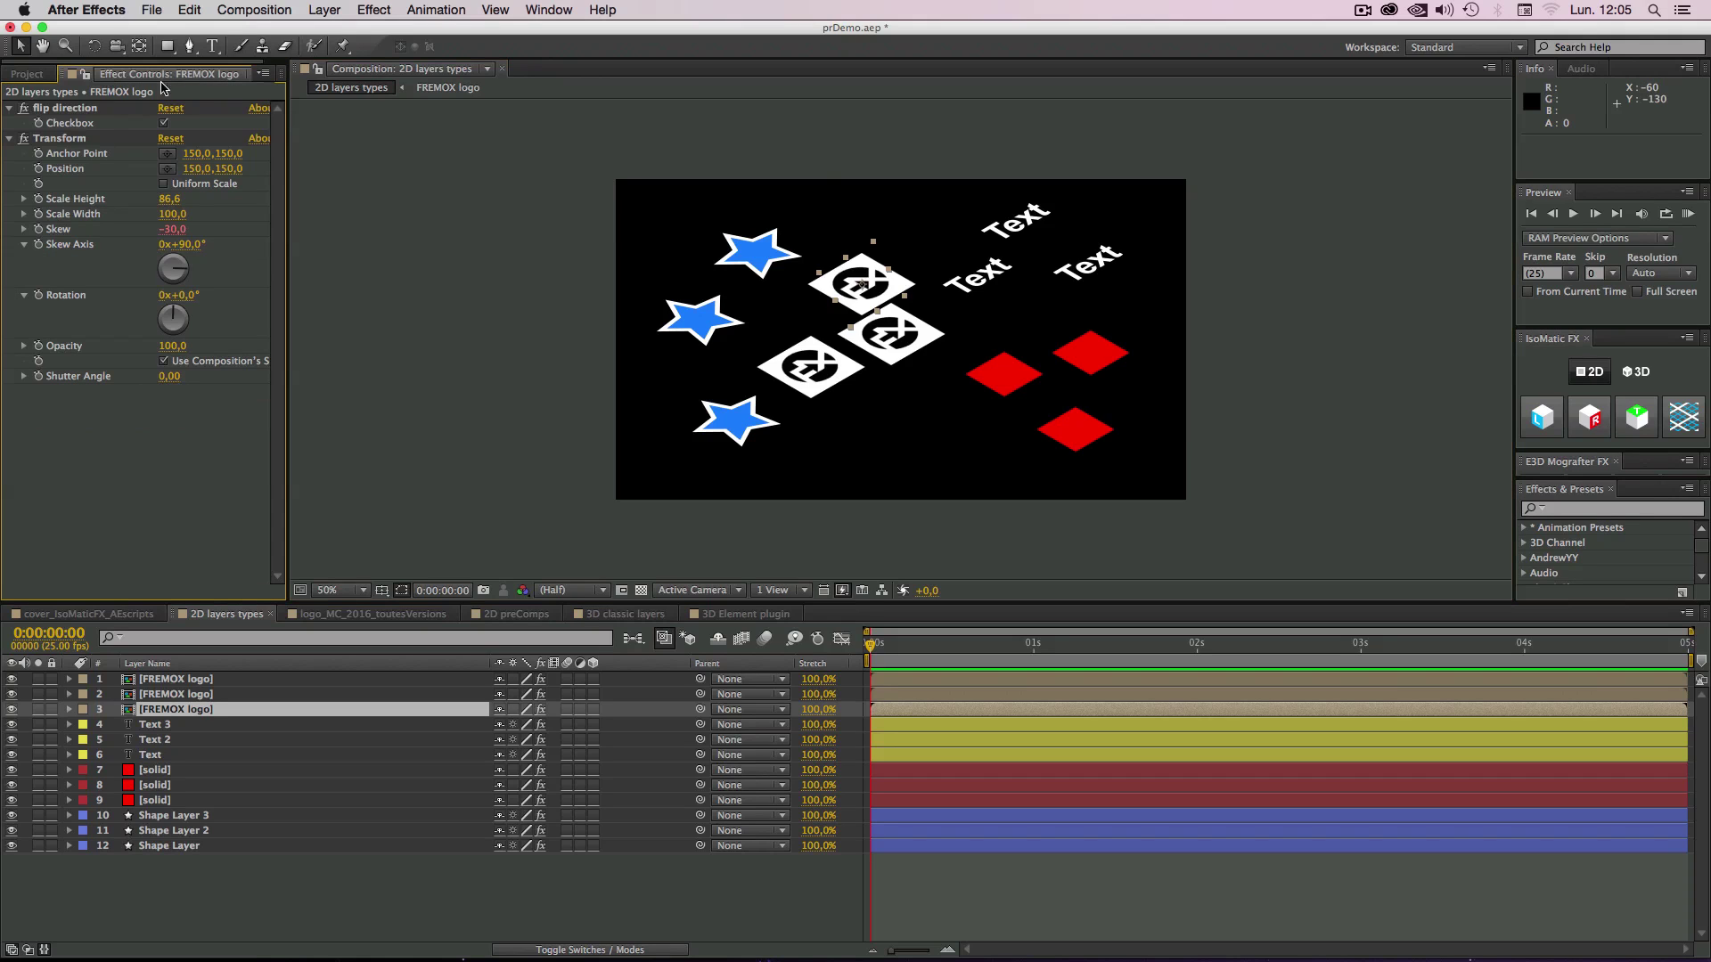
{"action": "left_click", "coordinate": [66, 108]}
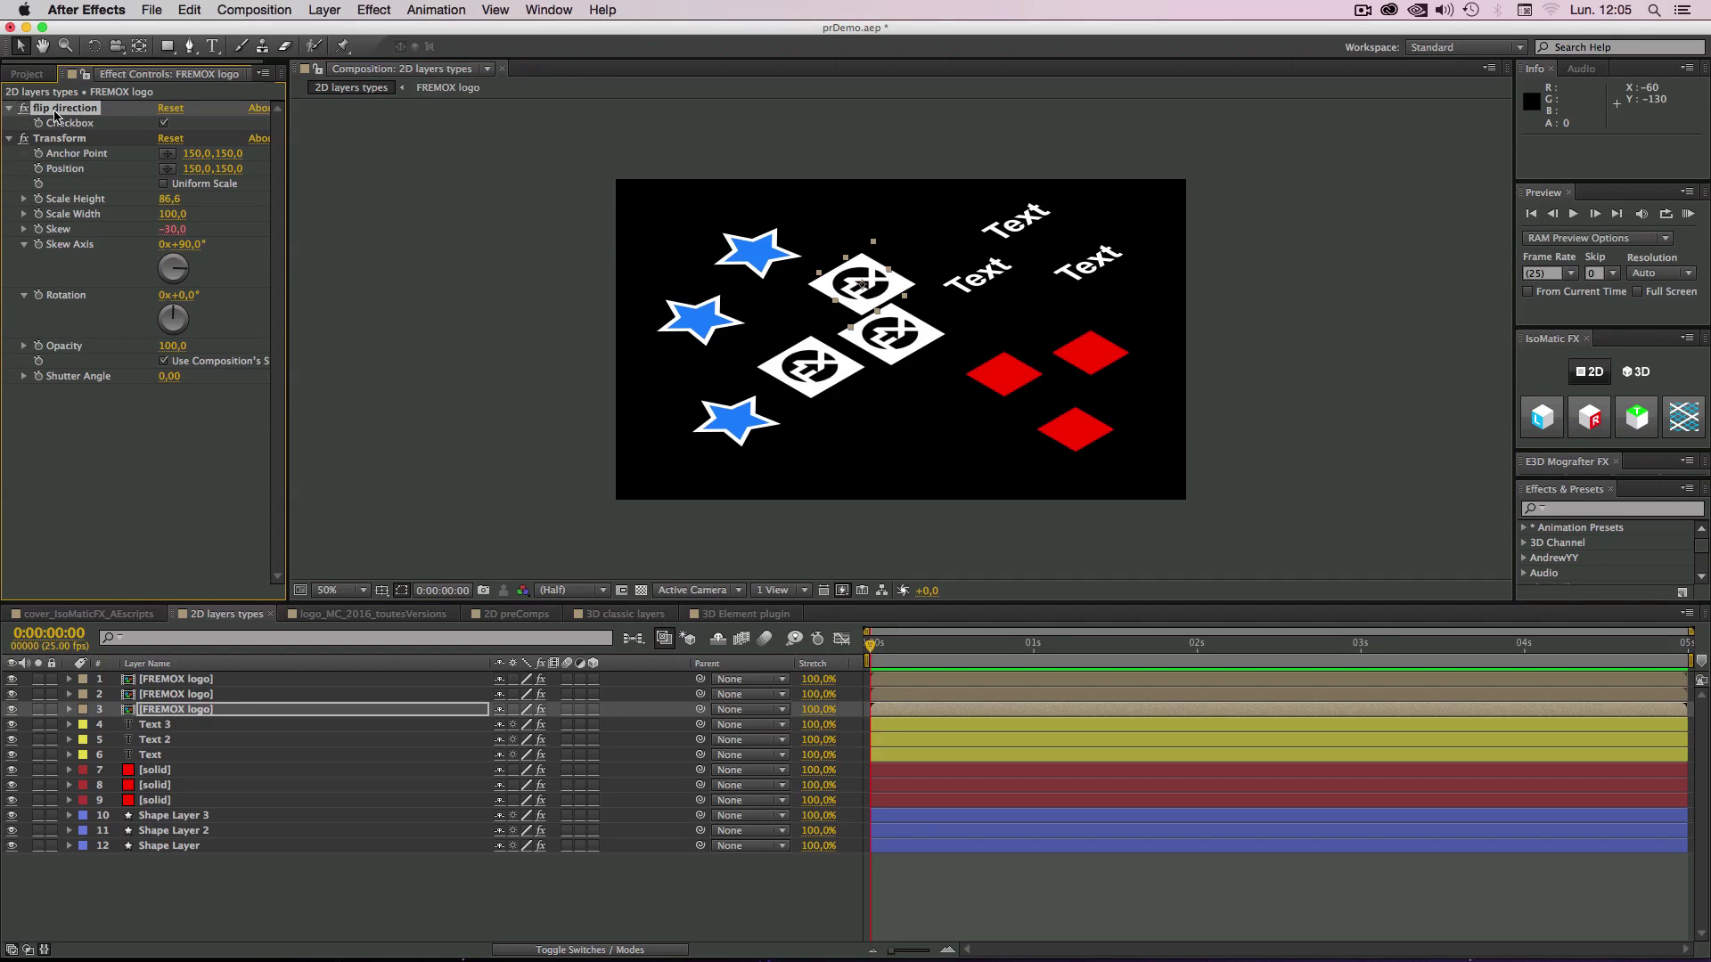
{"action": "left_click", "coordinate": [8, 139]}
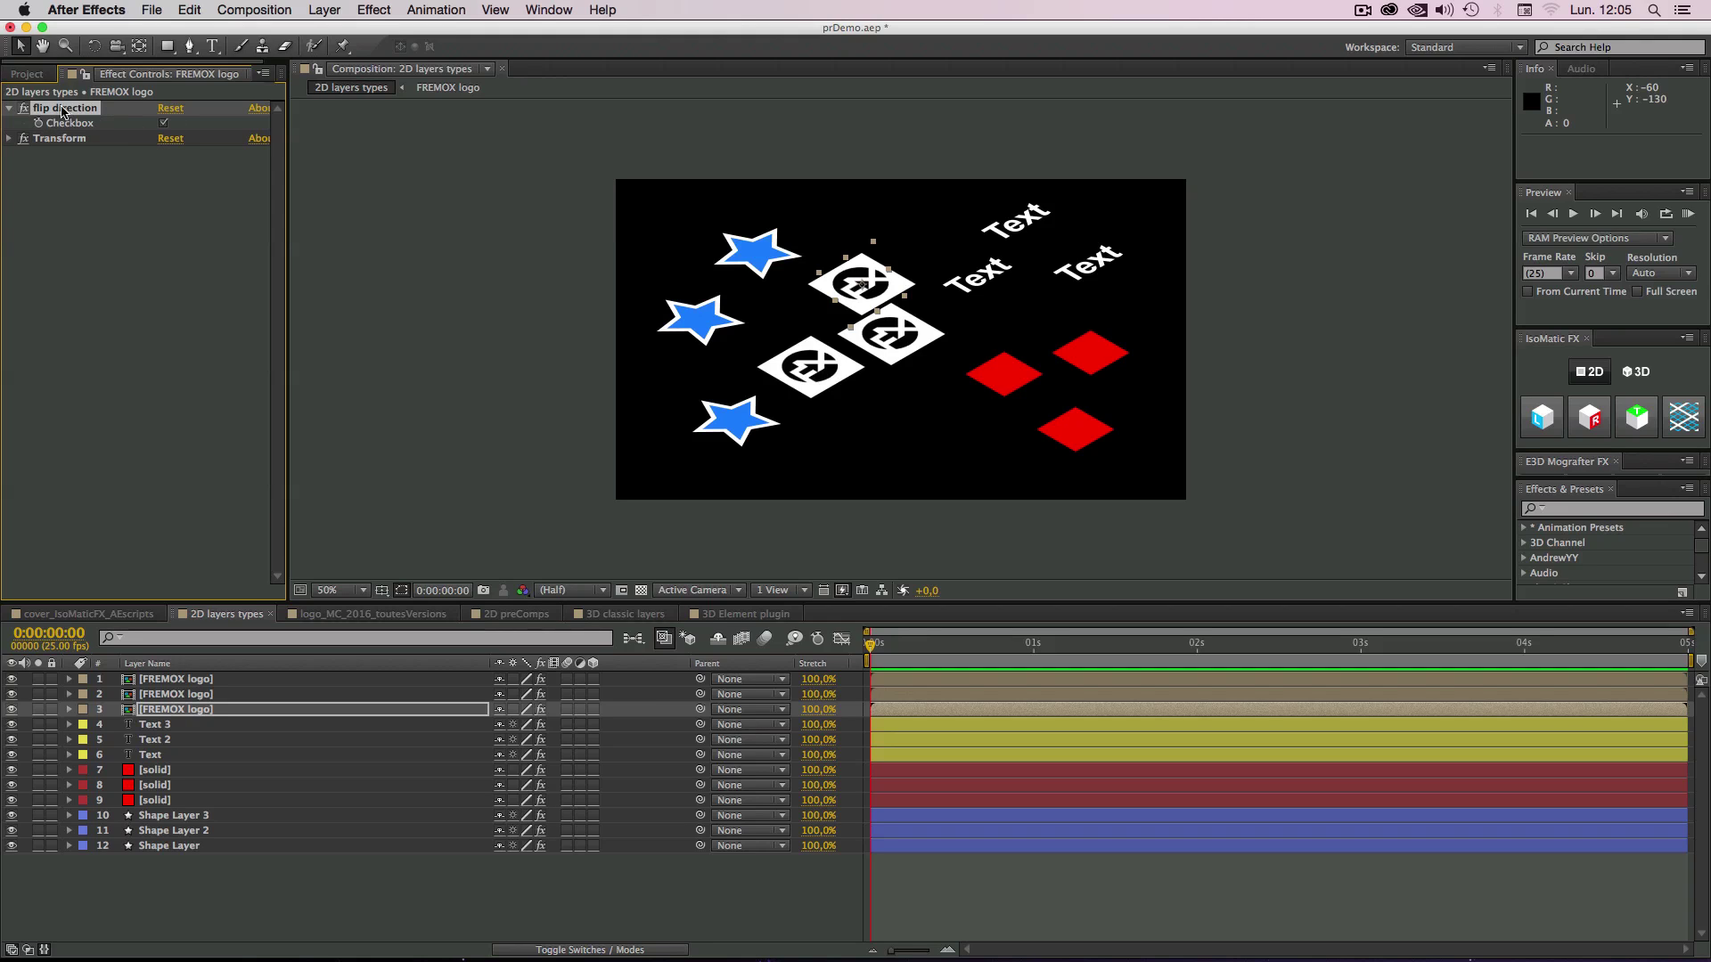
{"action": "left_click", "coordinate": [163, 125]}
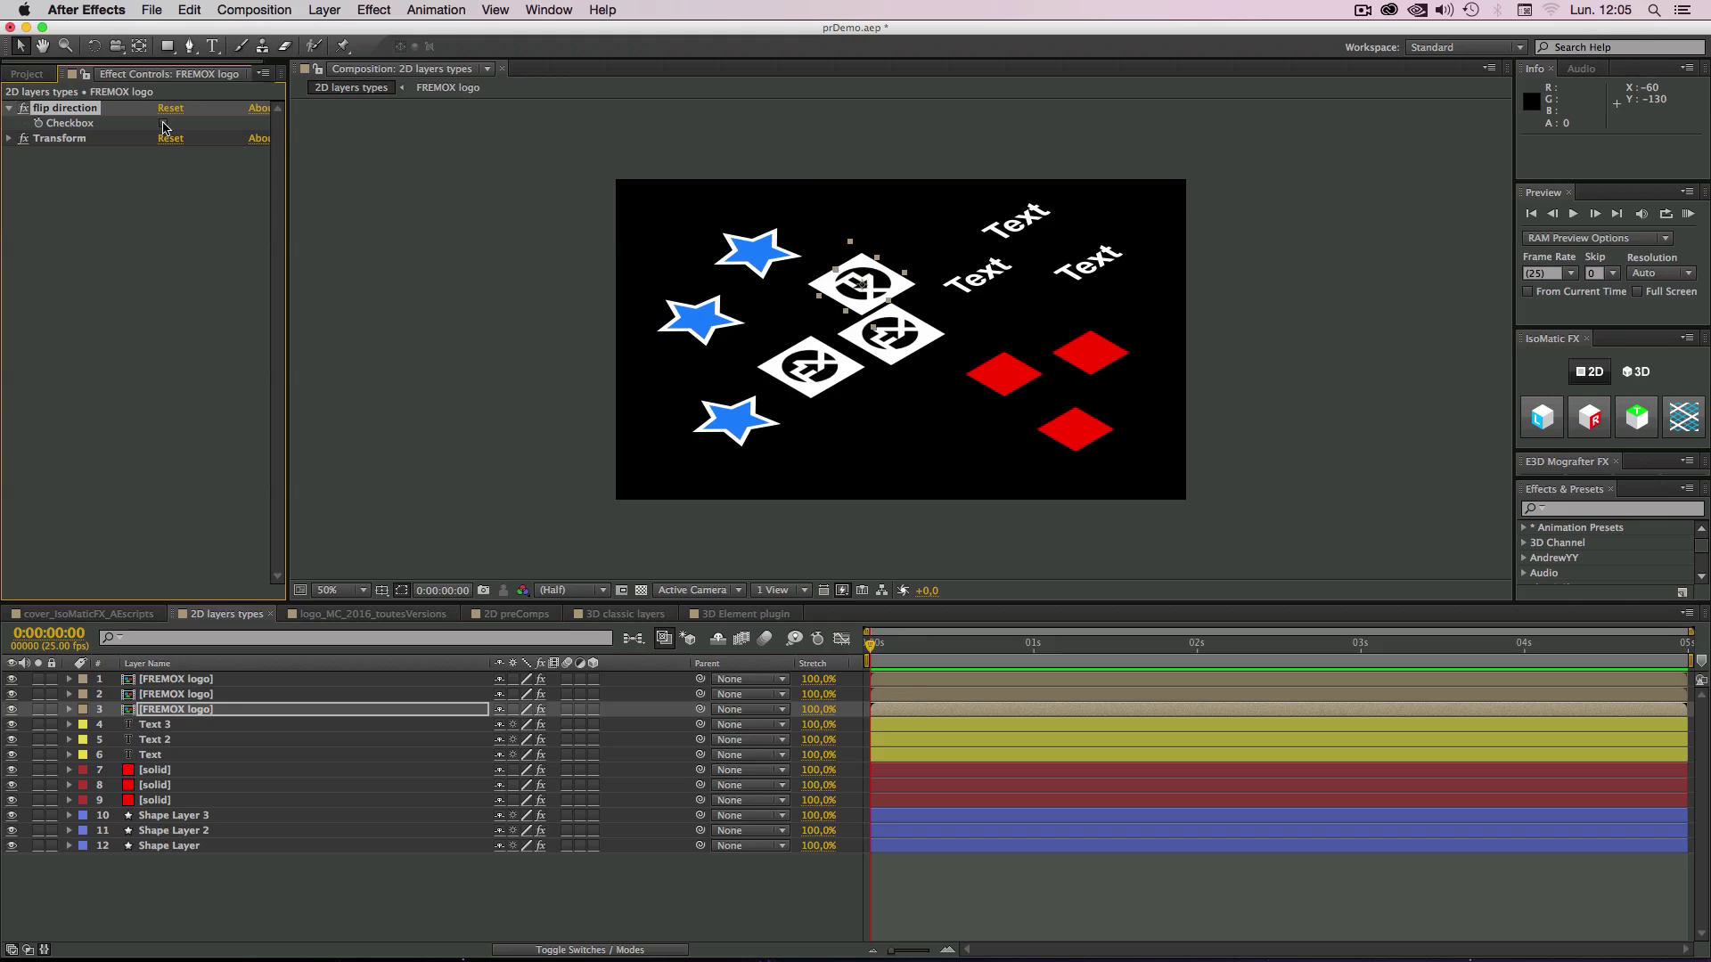
{"action": "left_click", "coordinate": [839, 374]}
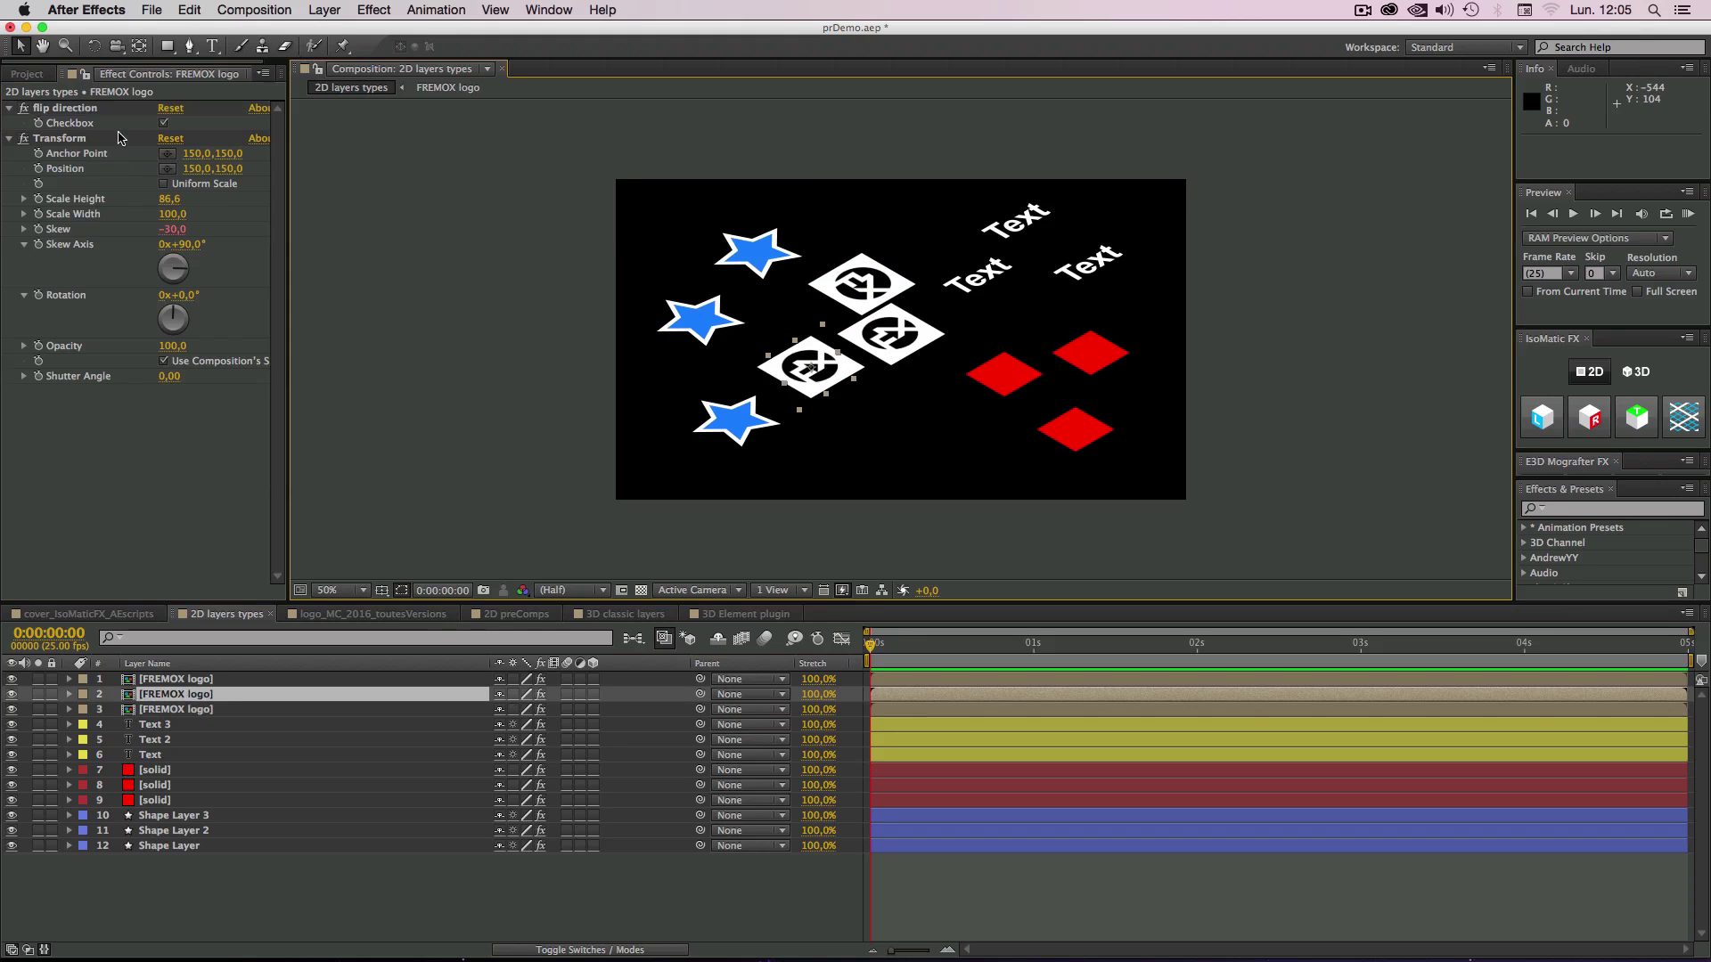
{"action": "left_click", "coordinate": [164, 124]}
Step: Try the flip direction option on the Shape Layer 2 star, and turn it off on the uppermost star
{"action": "left_click", "coordinate": [705, 319]}
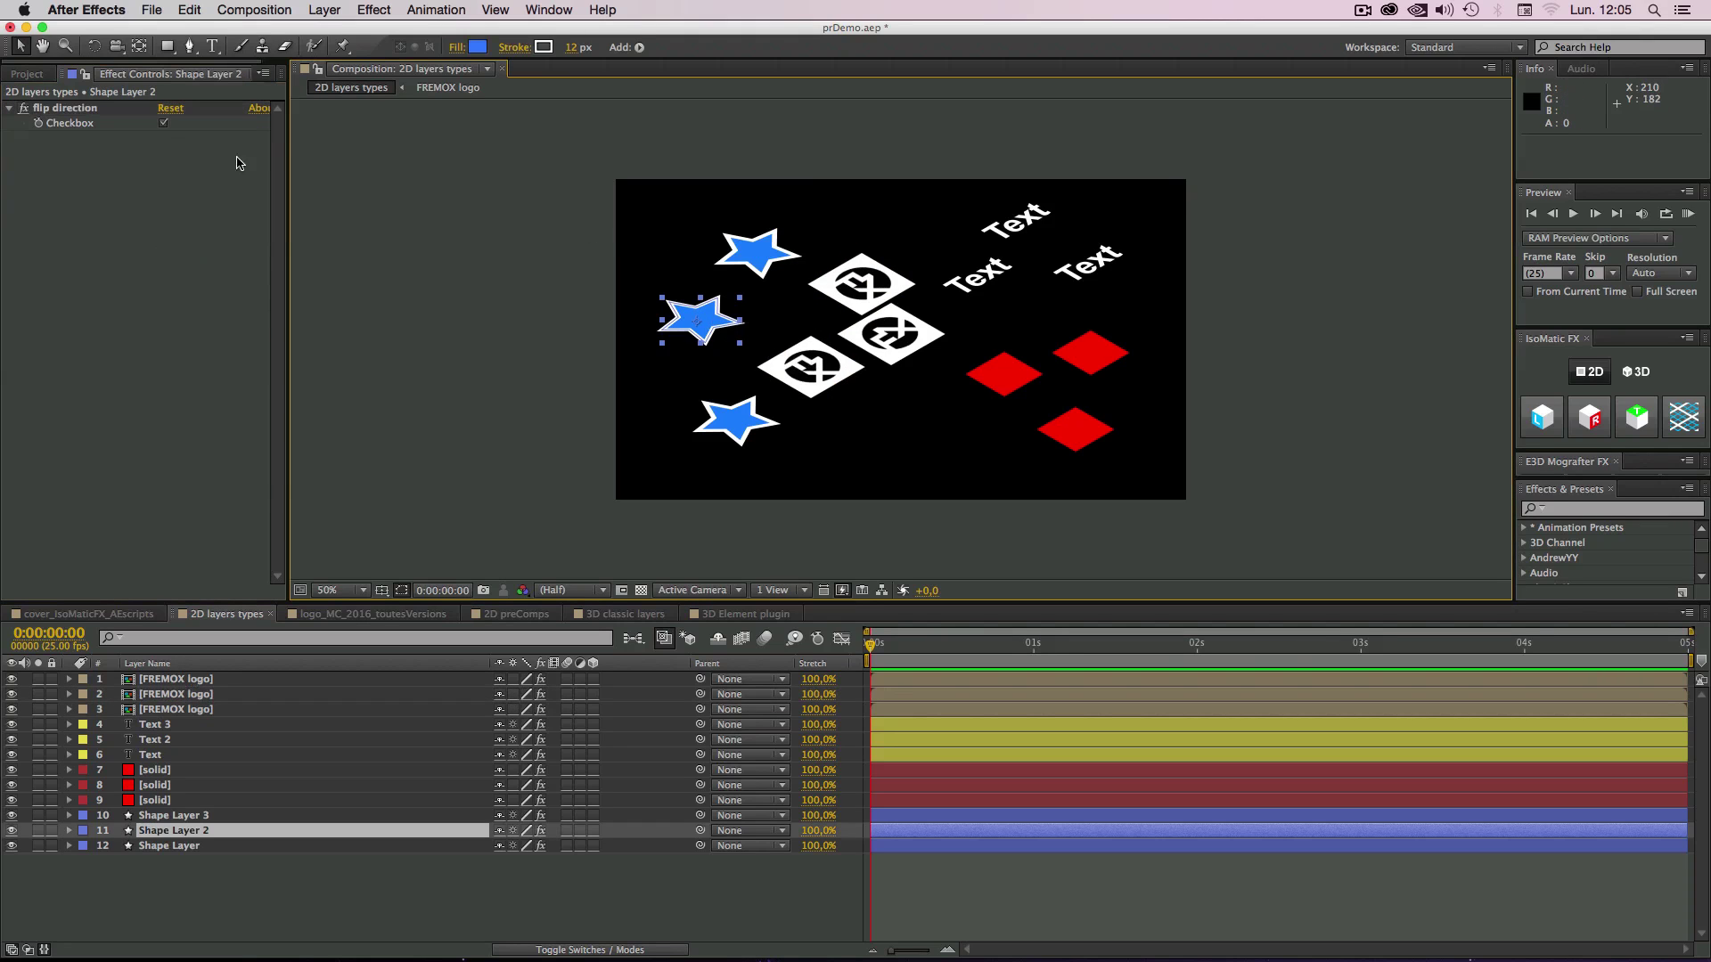
{"action": "left_click", "coordinate": [164, 124]}
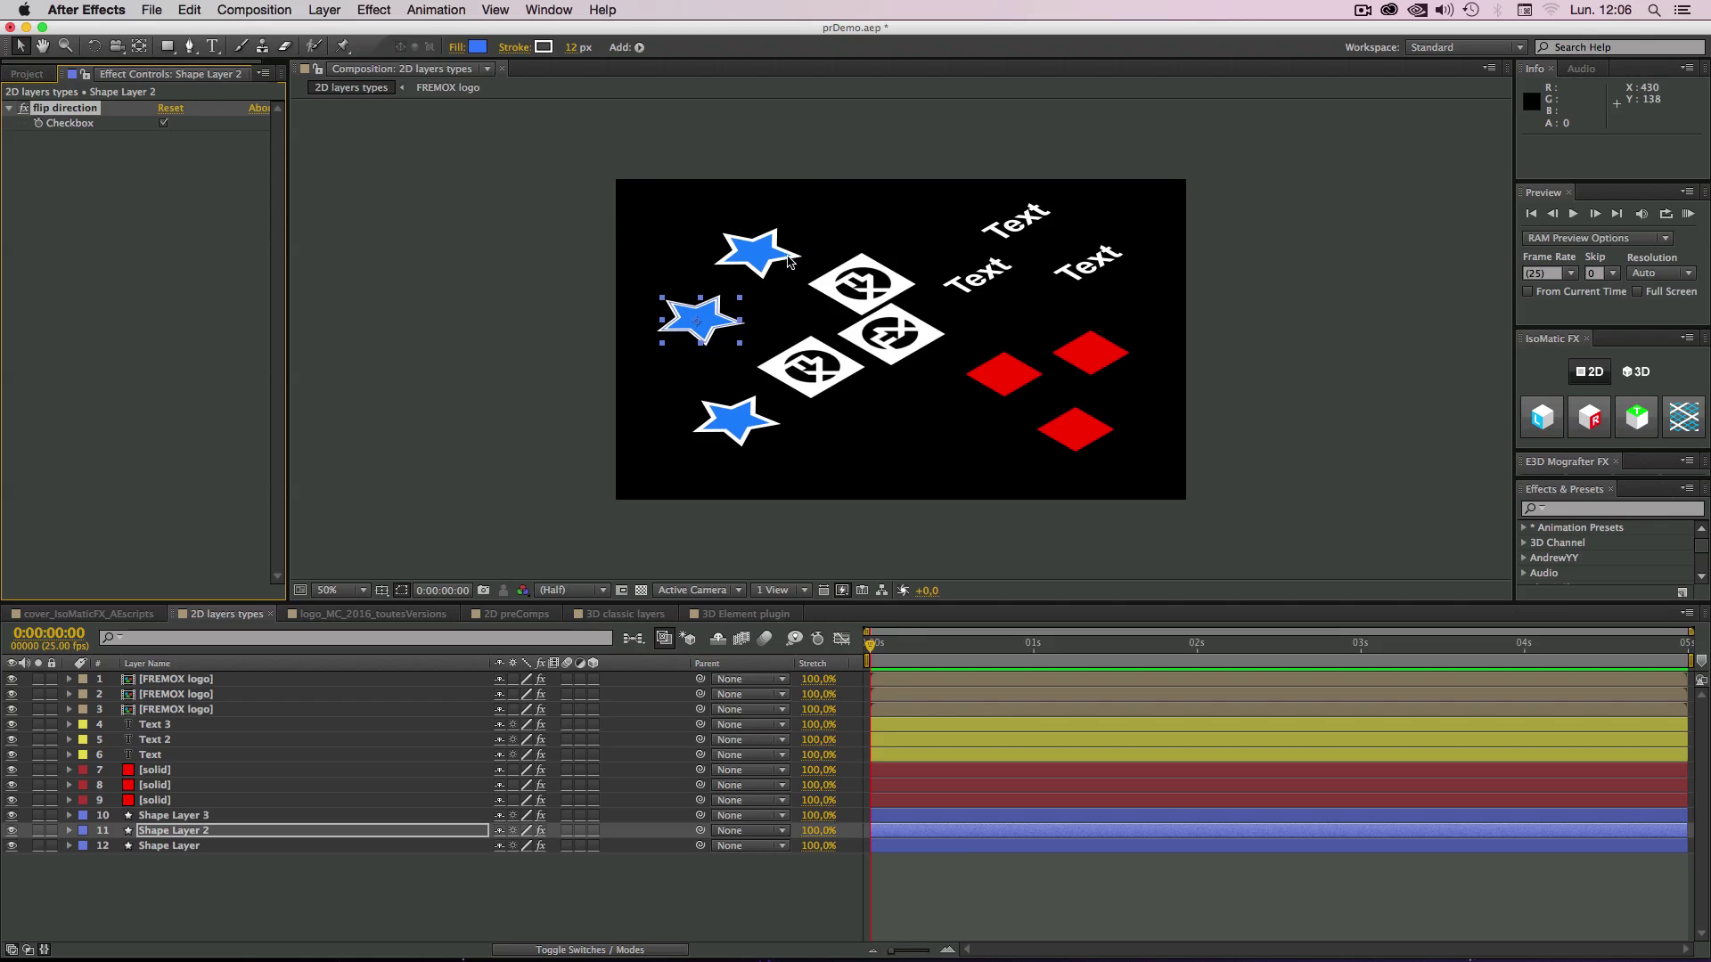
{"action": "left_click", "coordinate": [747, 239]}
{"action": "left_click", "coordinate": [1038, 222]}
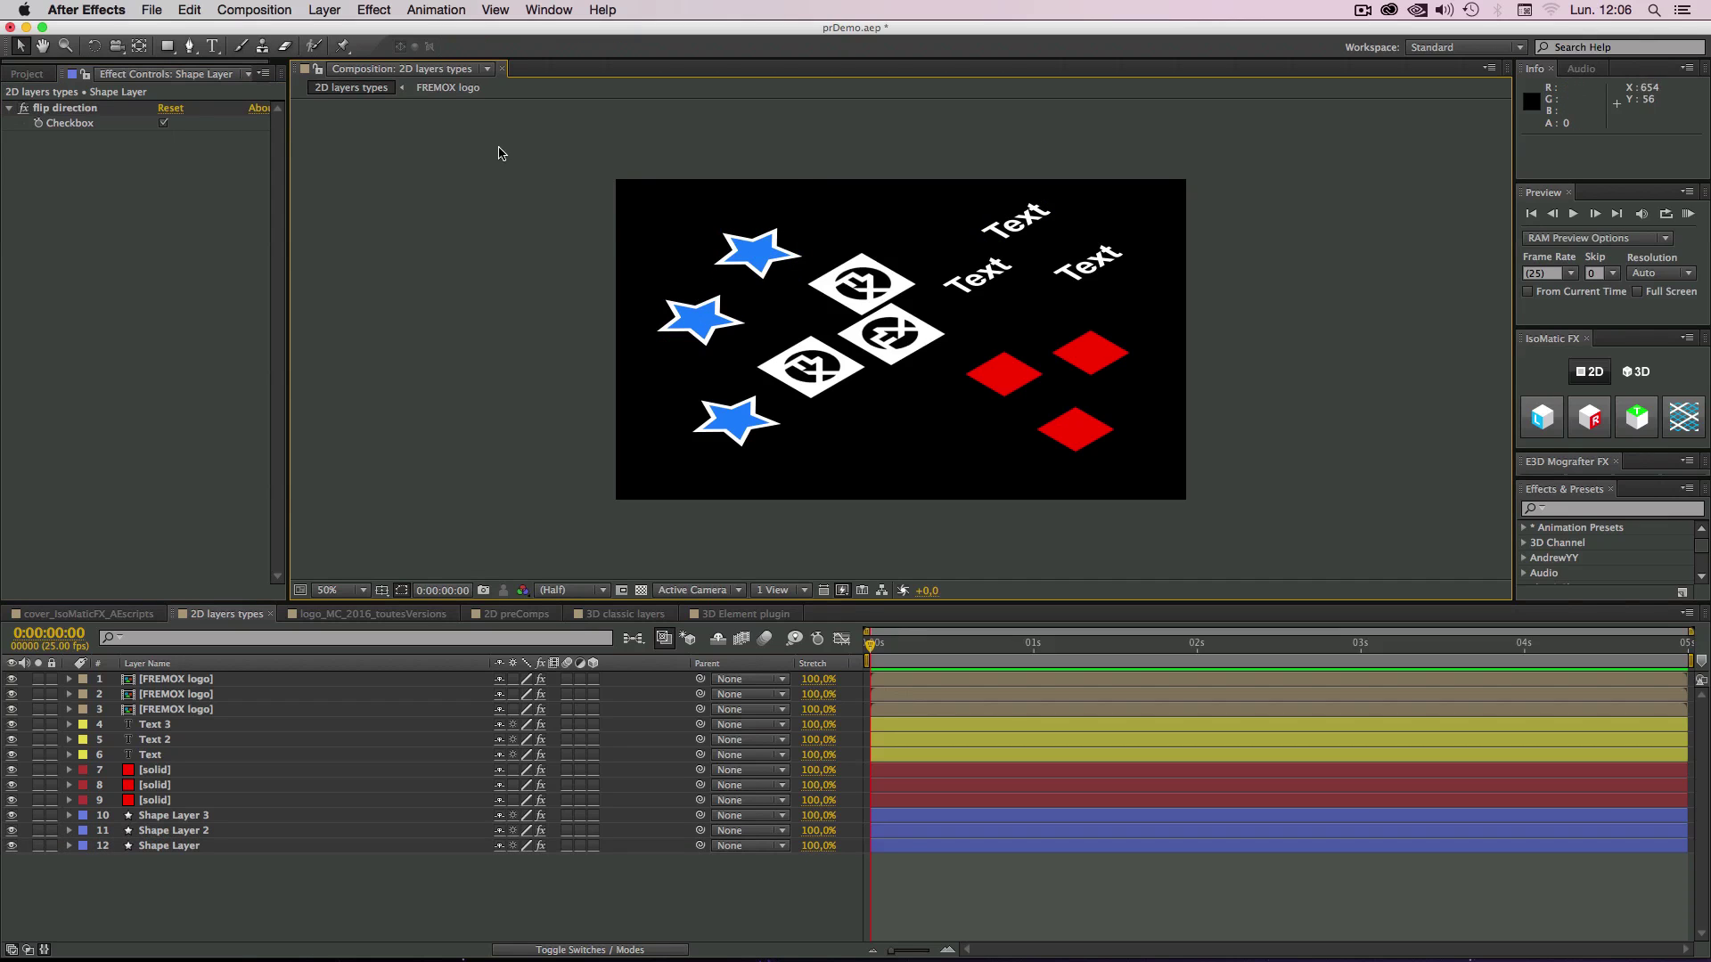
{"action": "left_click", "coordinate": [164, 124]}
Step: Try the flip direction option off and on several times on the Text 2 layer, leaving it enabled
{"action": "left_click", "coordinate": [1016, 219]}
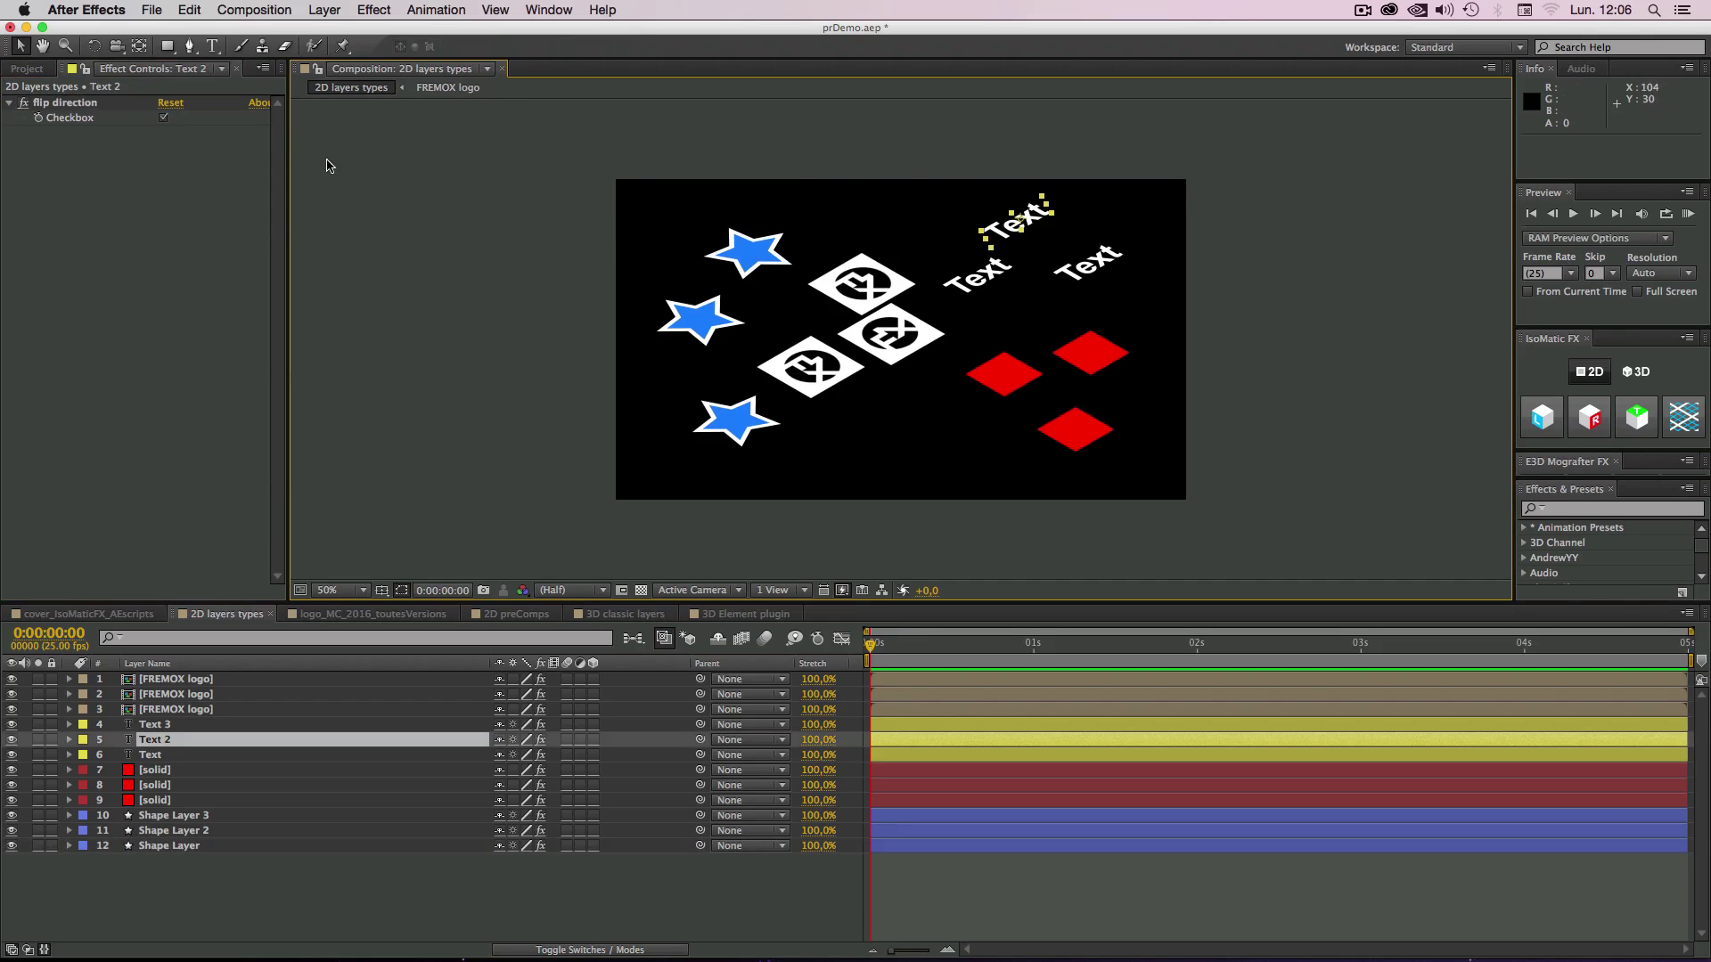
{"action": "left_click", "coordinate": [163, 119]}
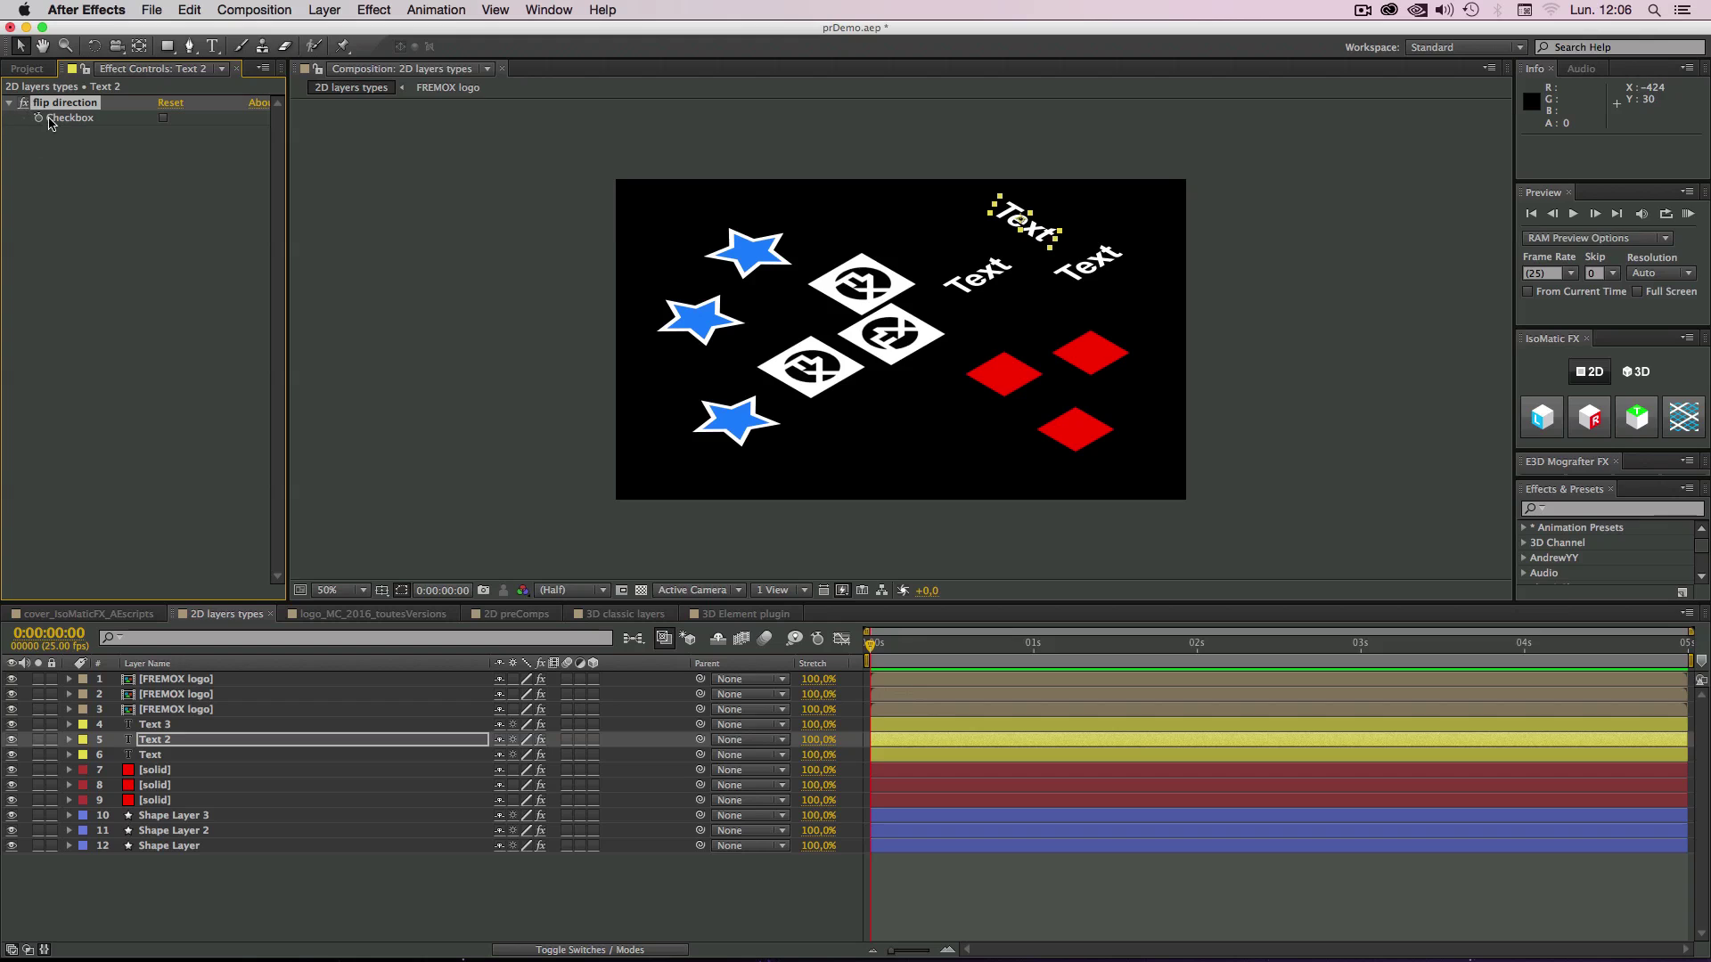
{"action": "left_click", "coordinate": [163, 117]}
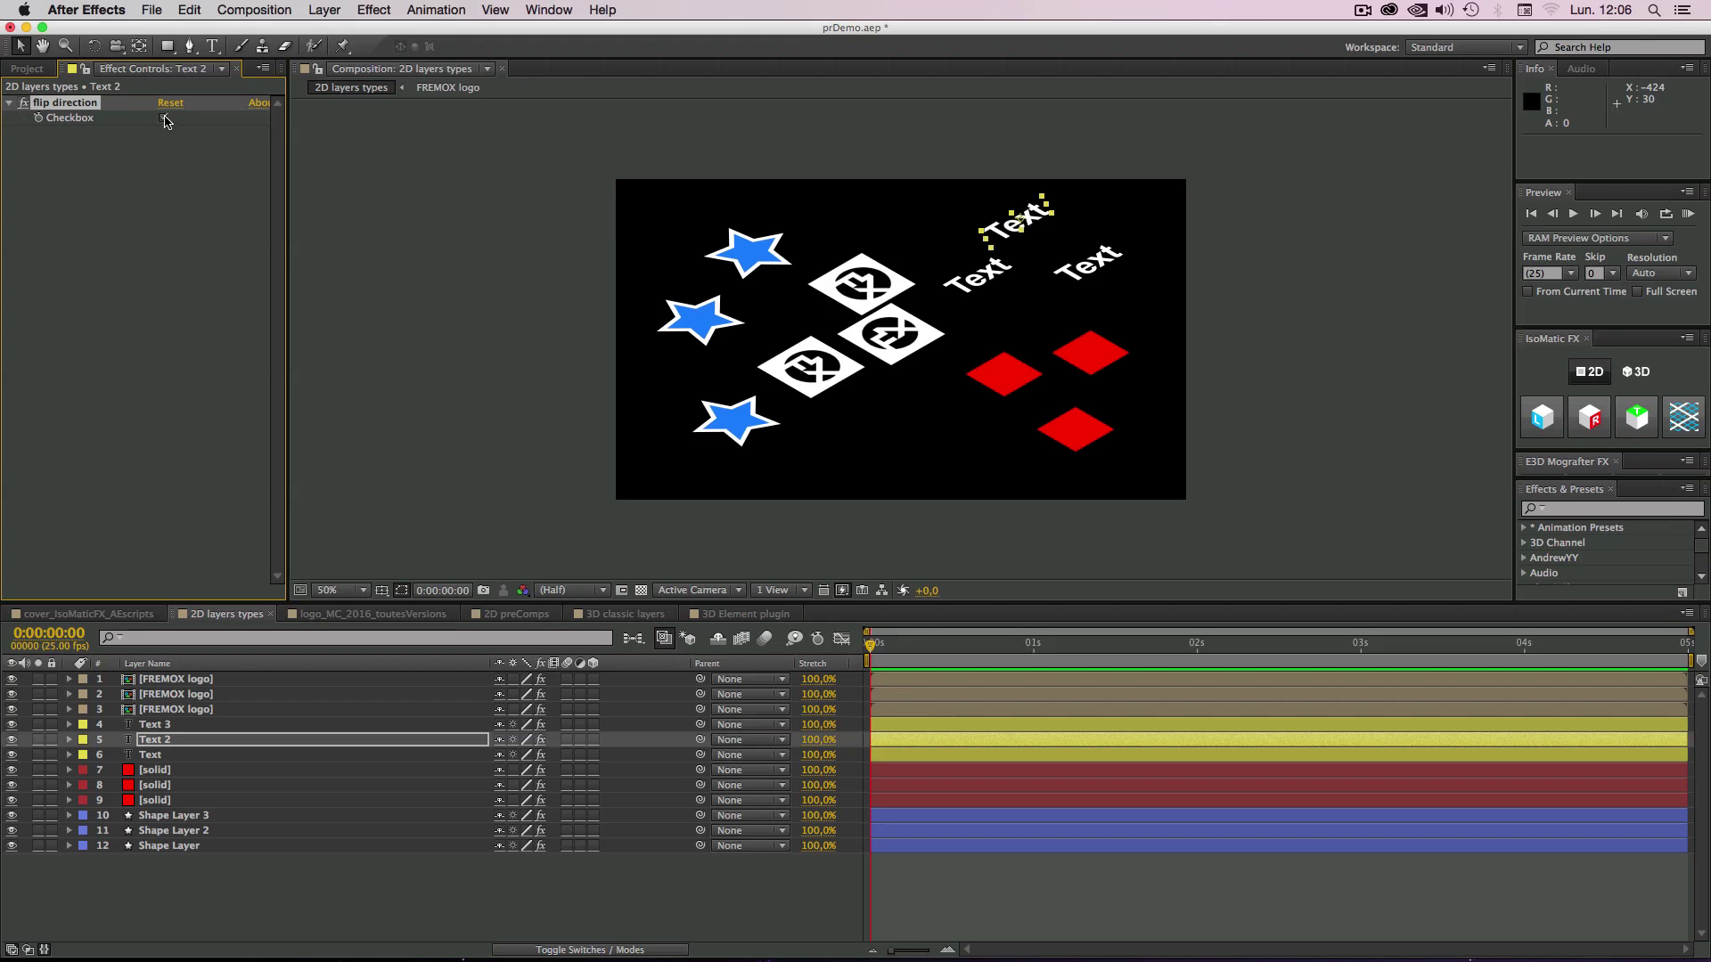
{"action": "left_click", "coordinate": [164, 116]}
{"action": "left_click", "coordinate": [163, 117]}
{"action": "left_click", "coordinate": [163, 117]}
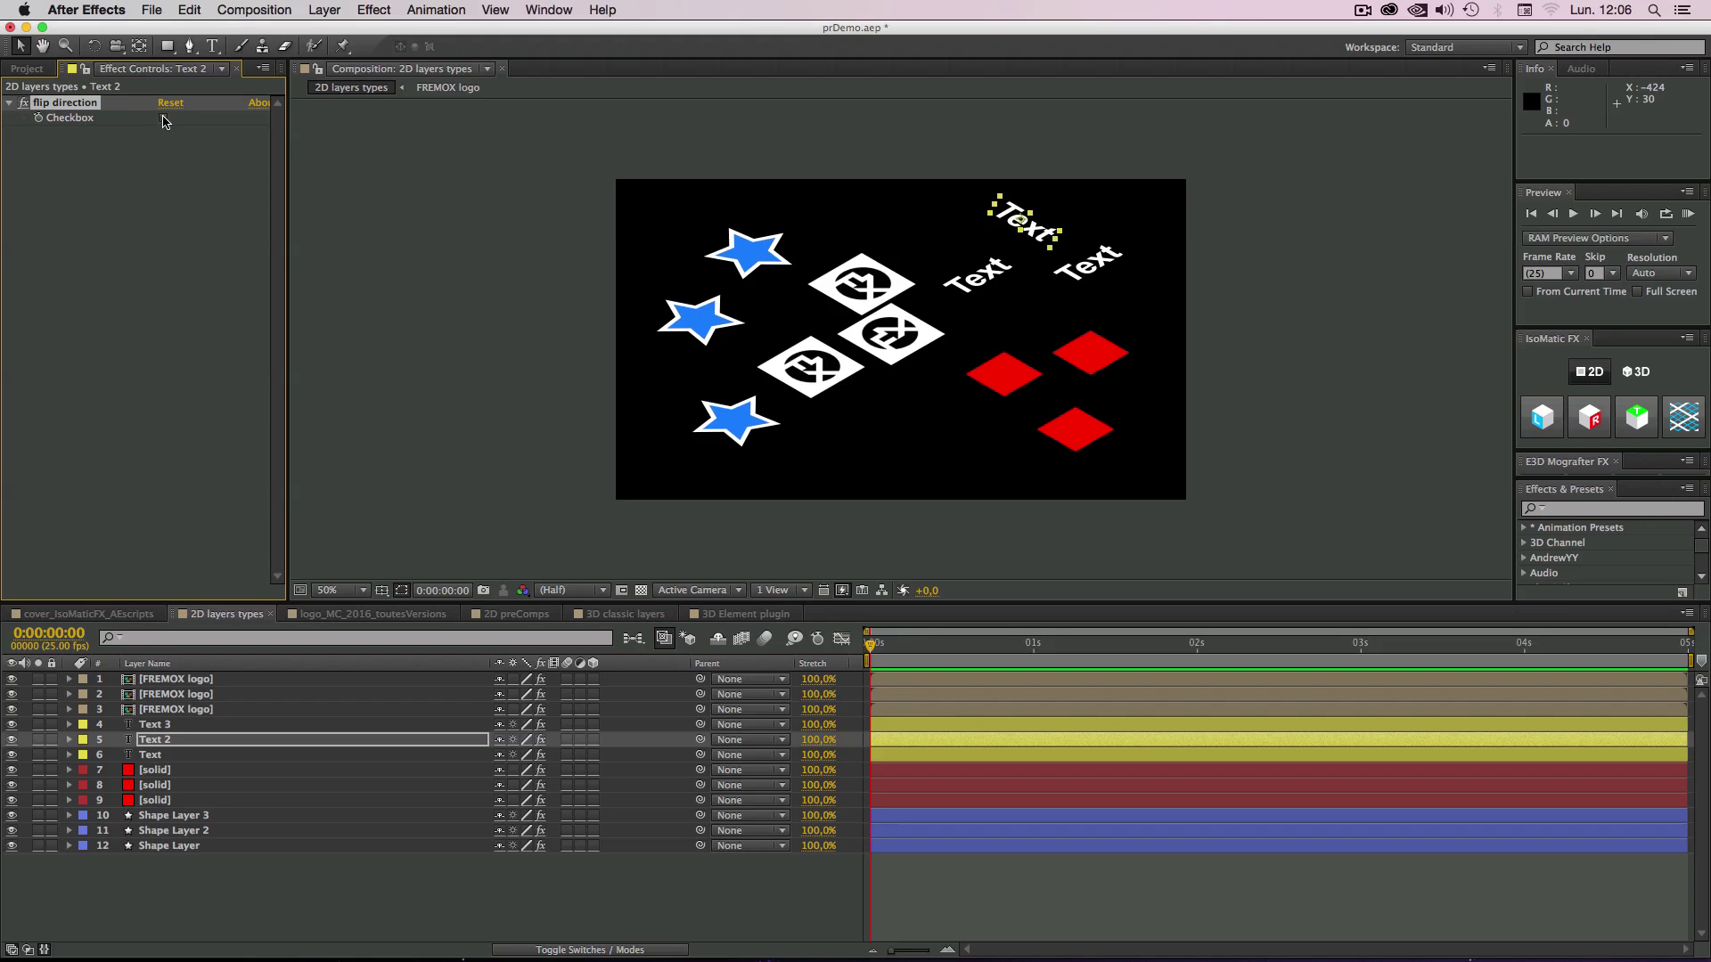
{"action": "left_click", "coordinate": [163, 116]}
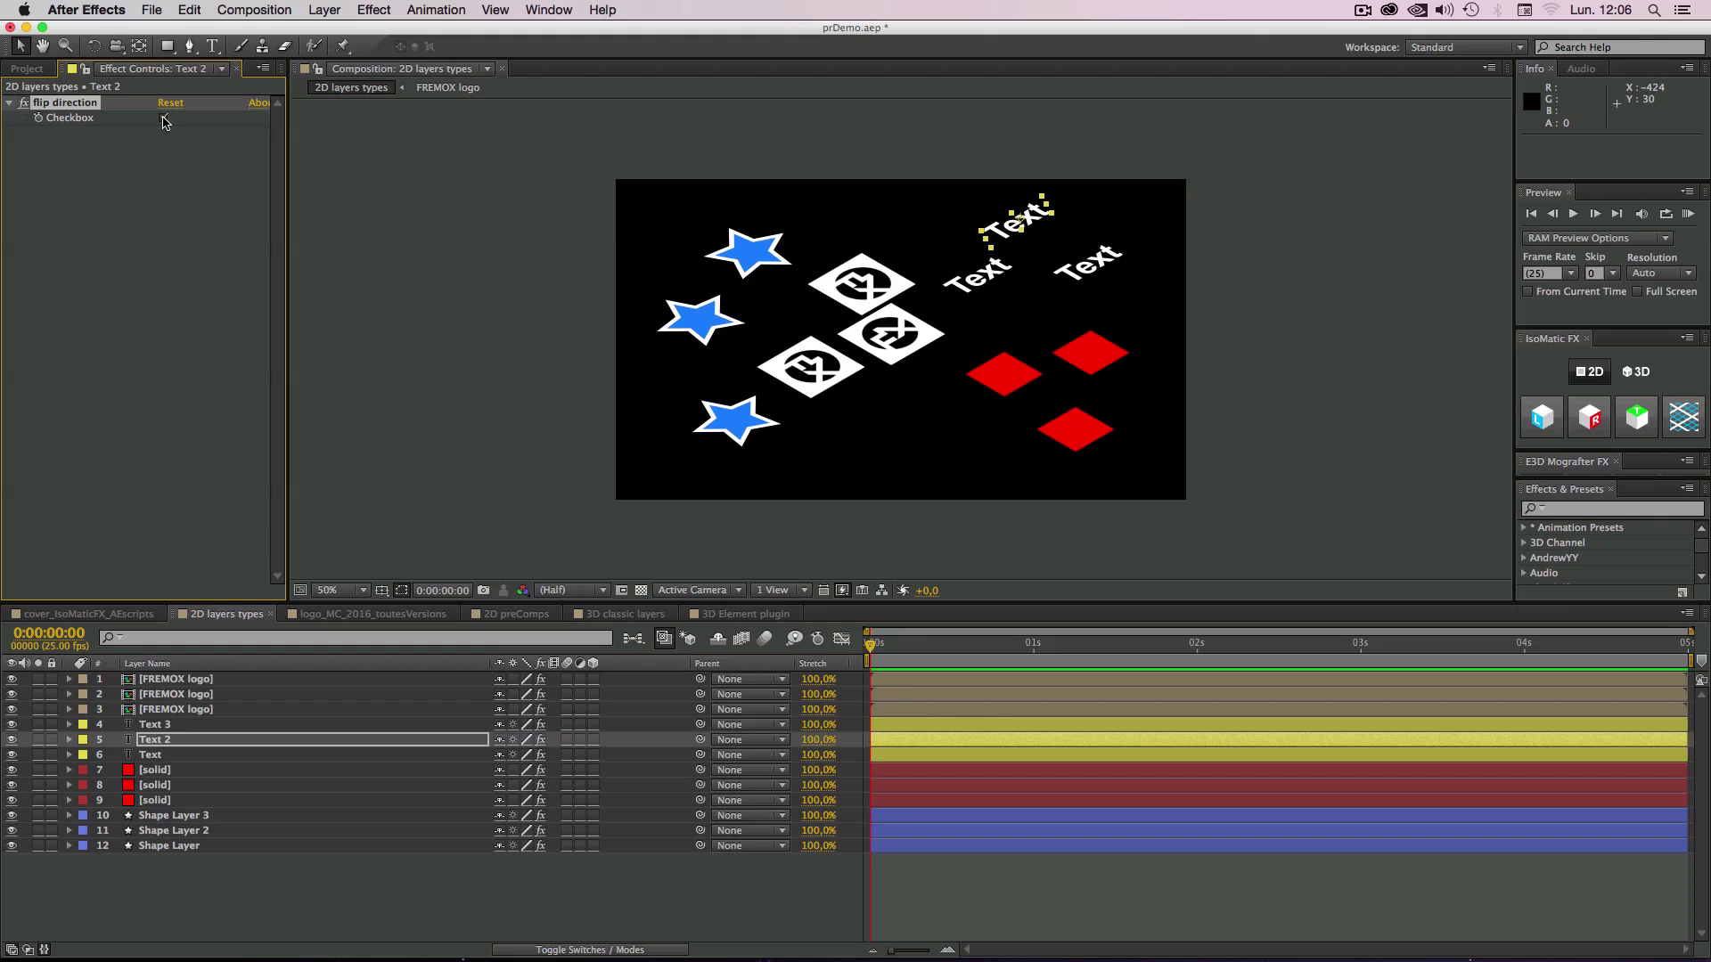
{"action": "left_click", "coordinate": [163, 117]}
{"action": "left_click", "coordinate": [163, 117]}
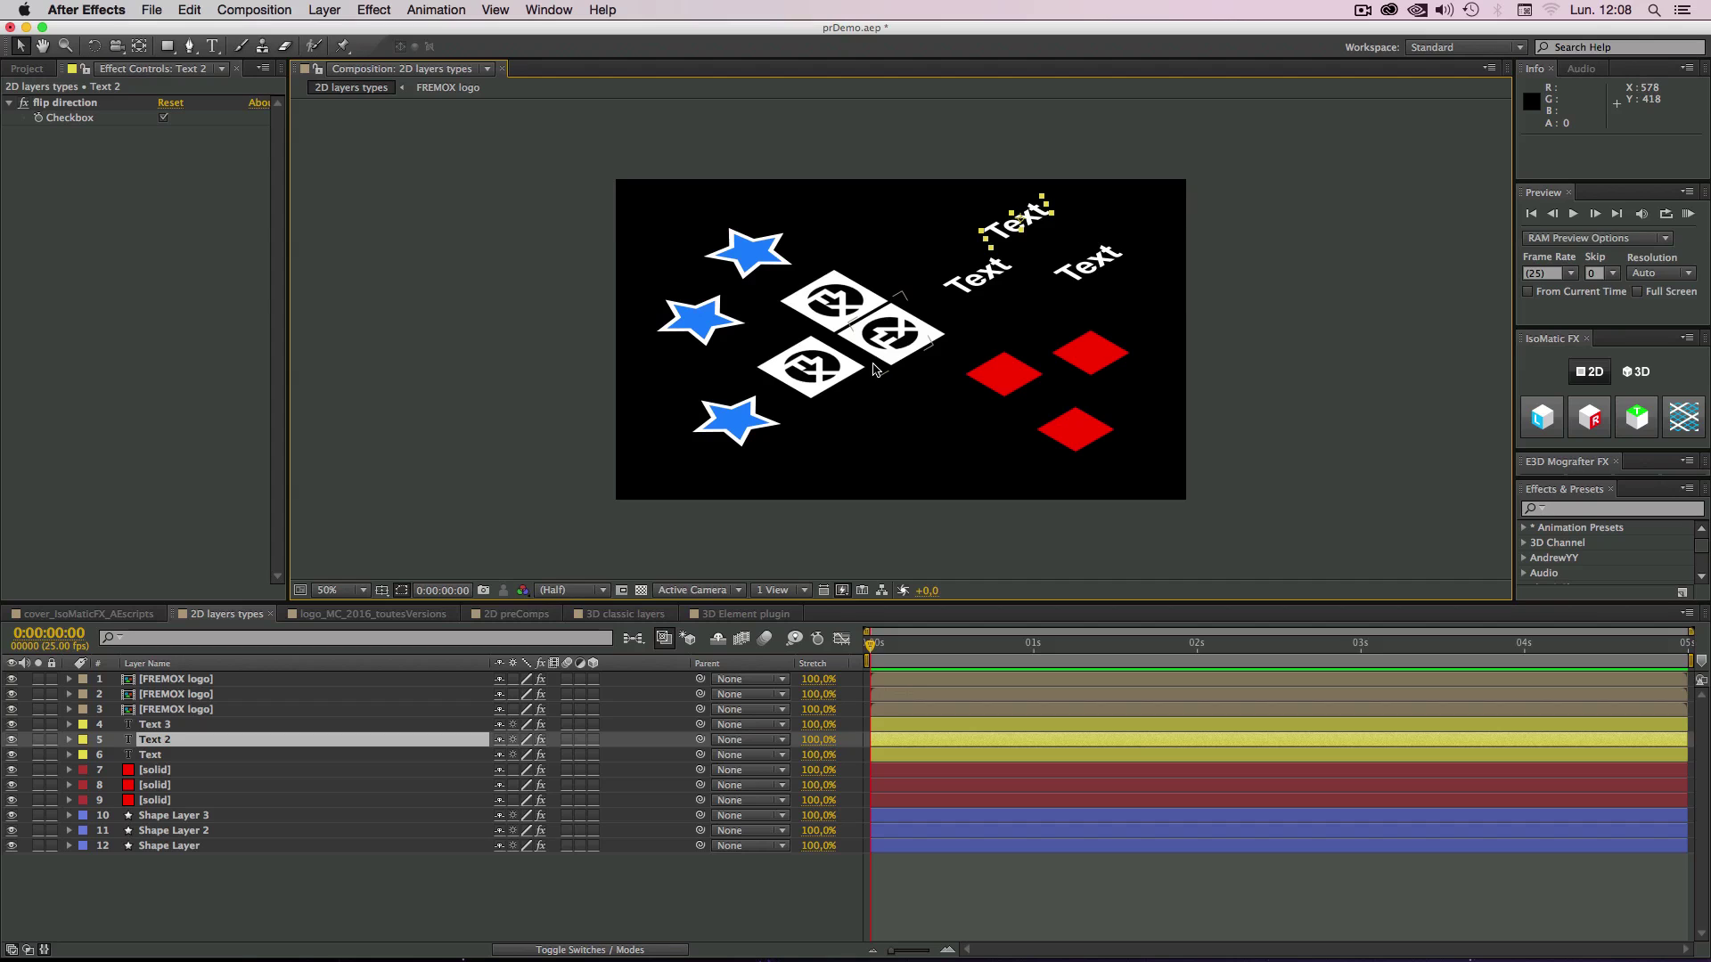
Step: Add an isometric grid to the composition and move its layer below all the other layers
{"action": "left_click", "coordinate": [1684, 415]}
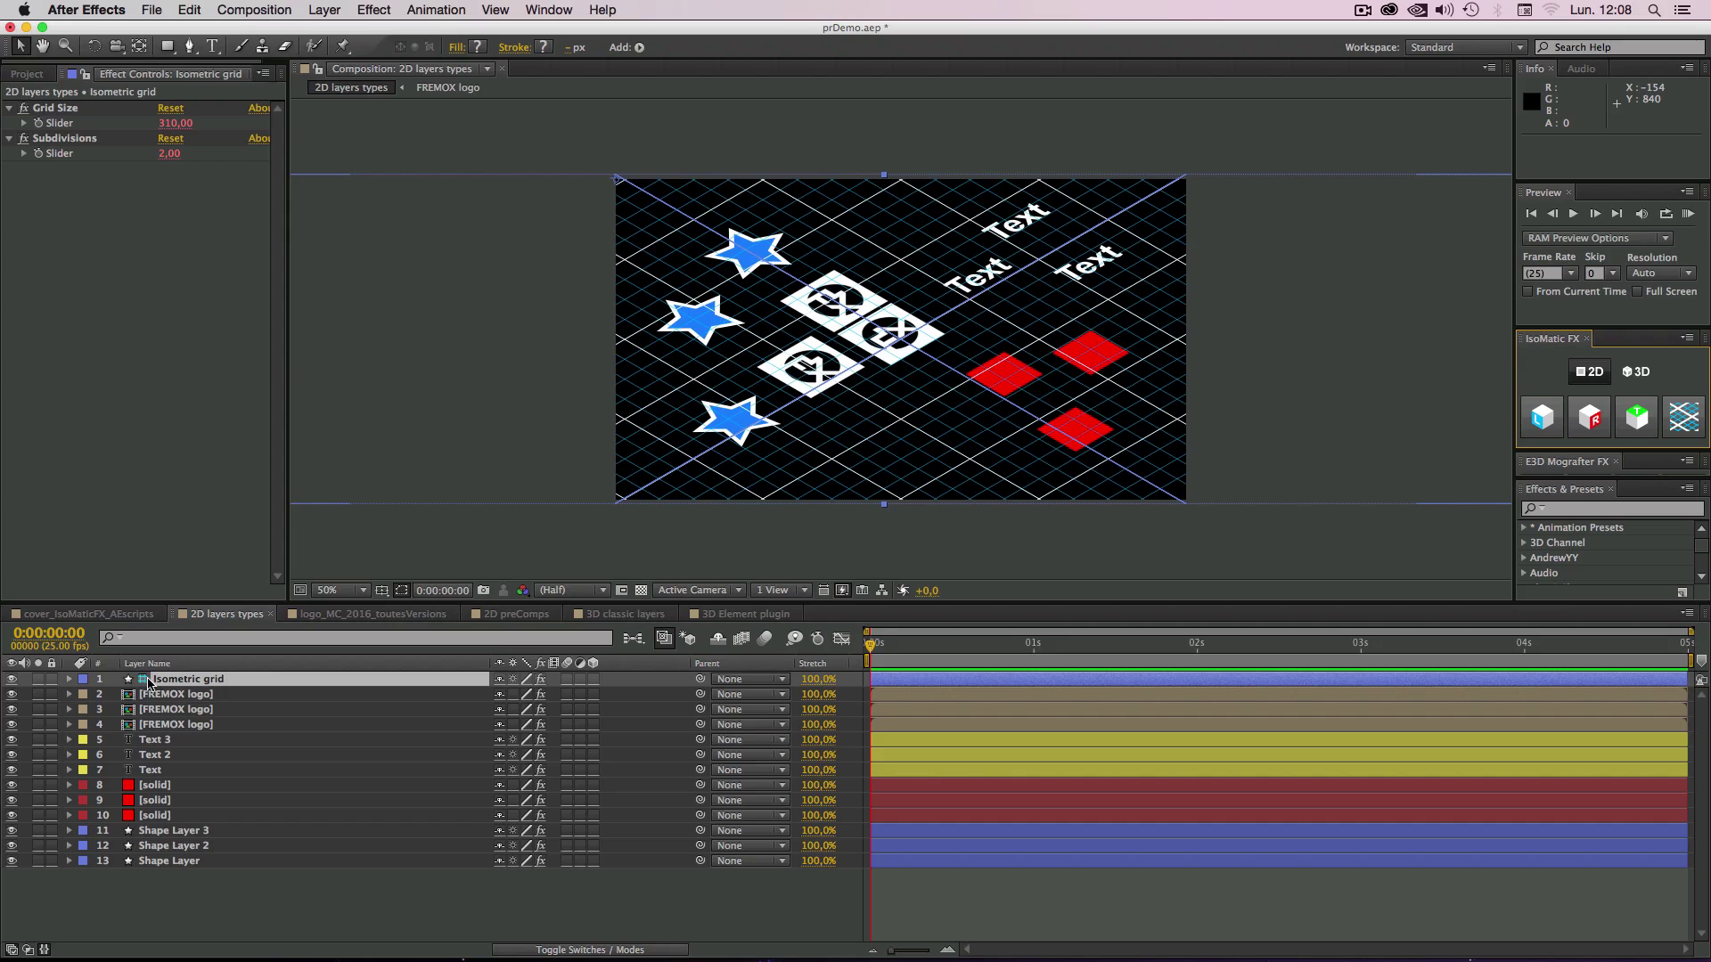
{"action": "left_click_drag", "start_coordinate": [178, 682], "coordinate": [182, 904]}
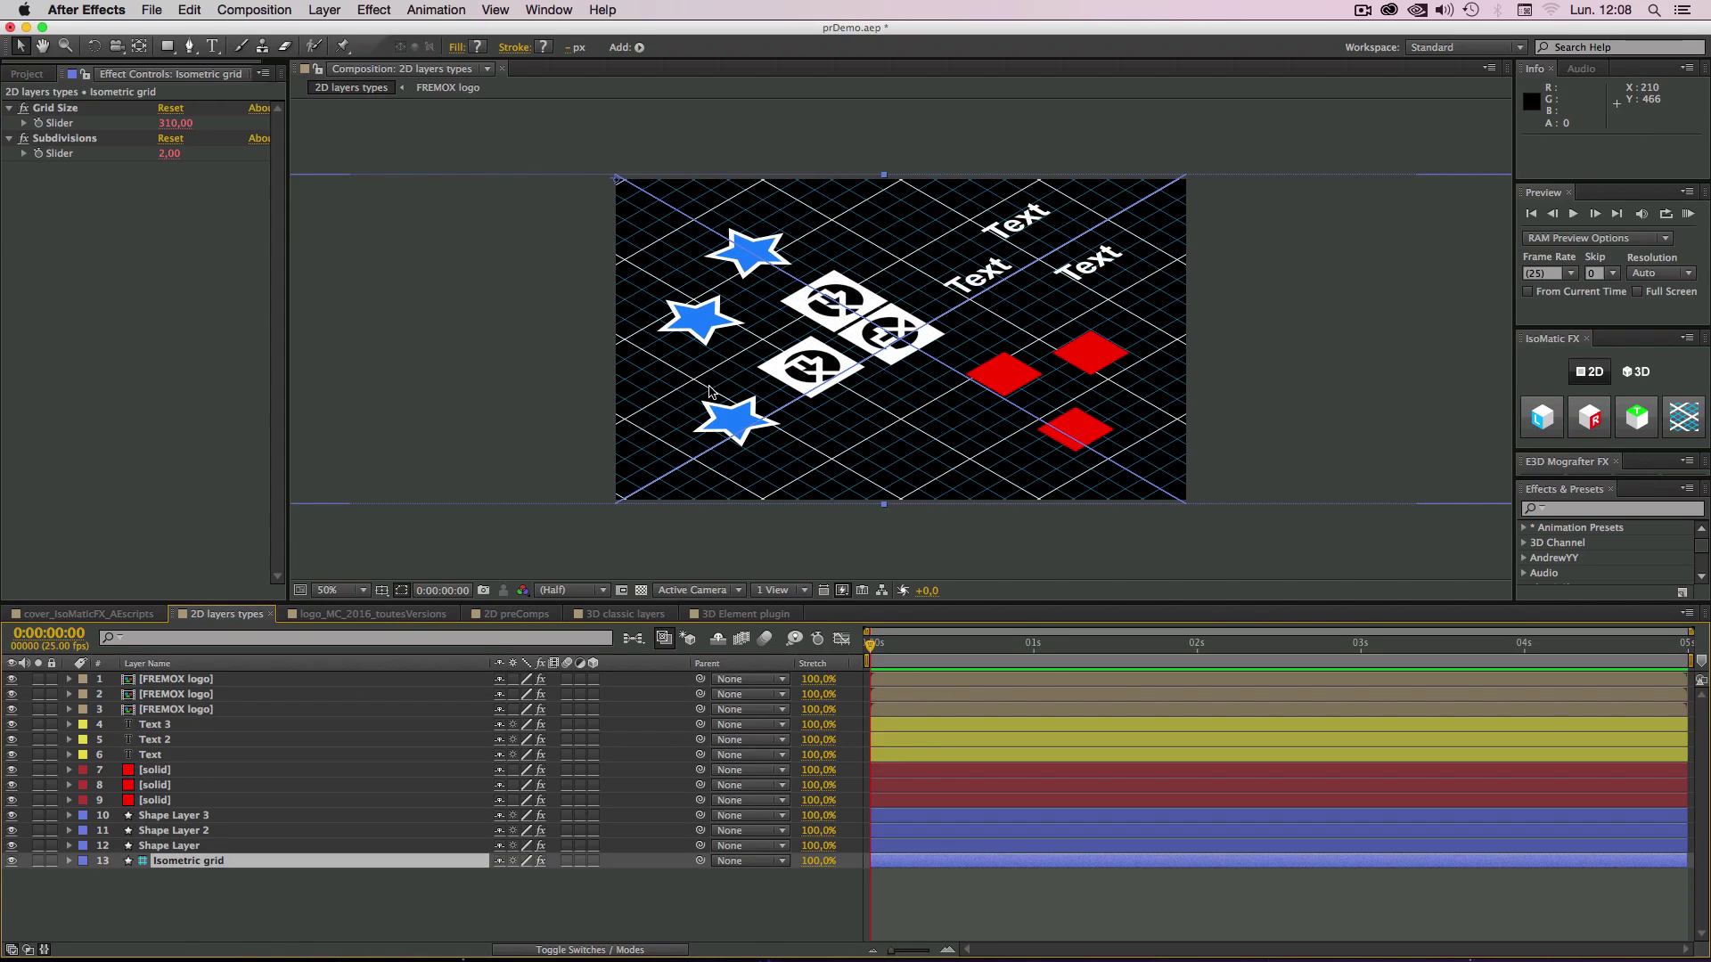
{"action": "key", "text": "period"}
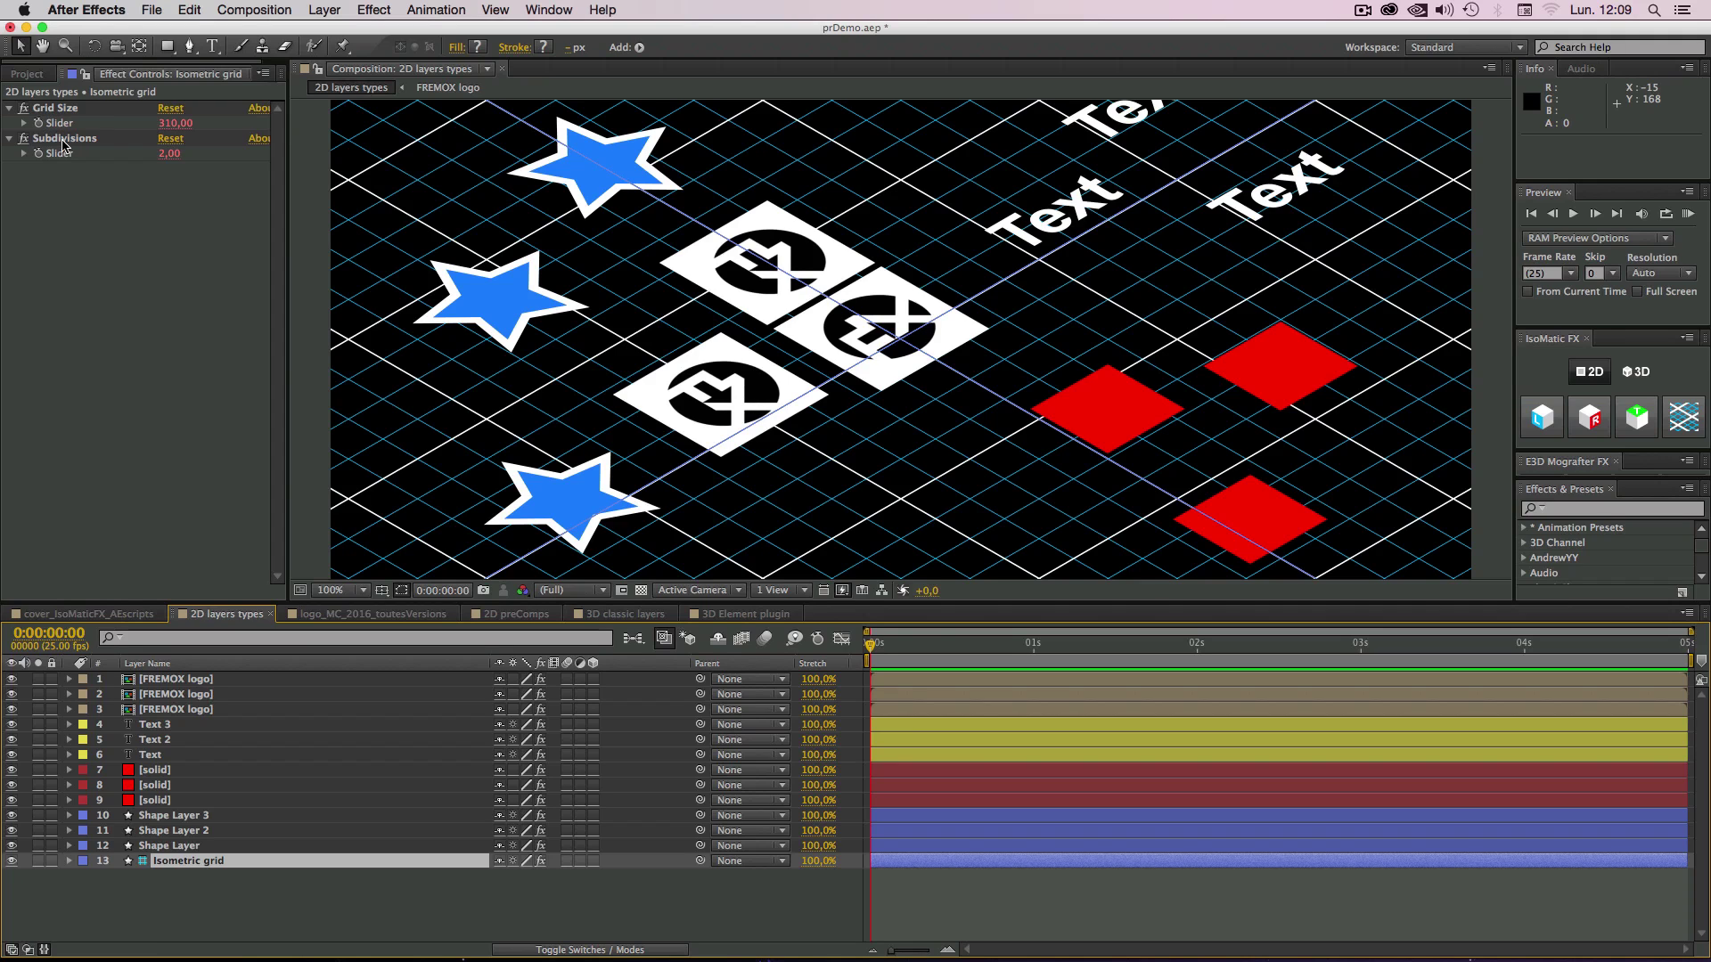
{"action": "key", "text": "comma"}
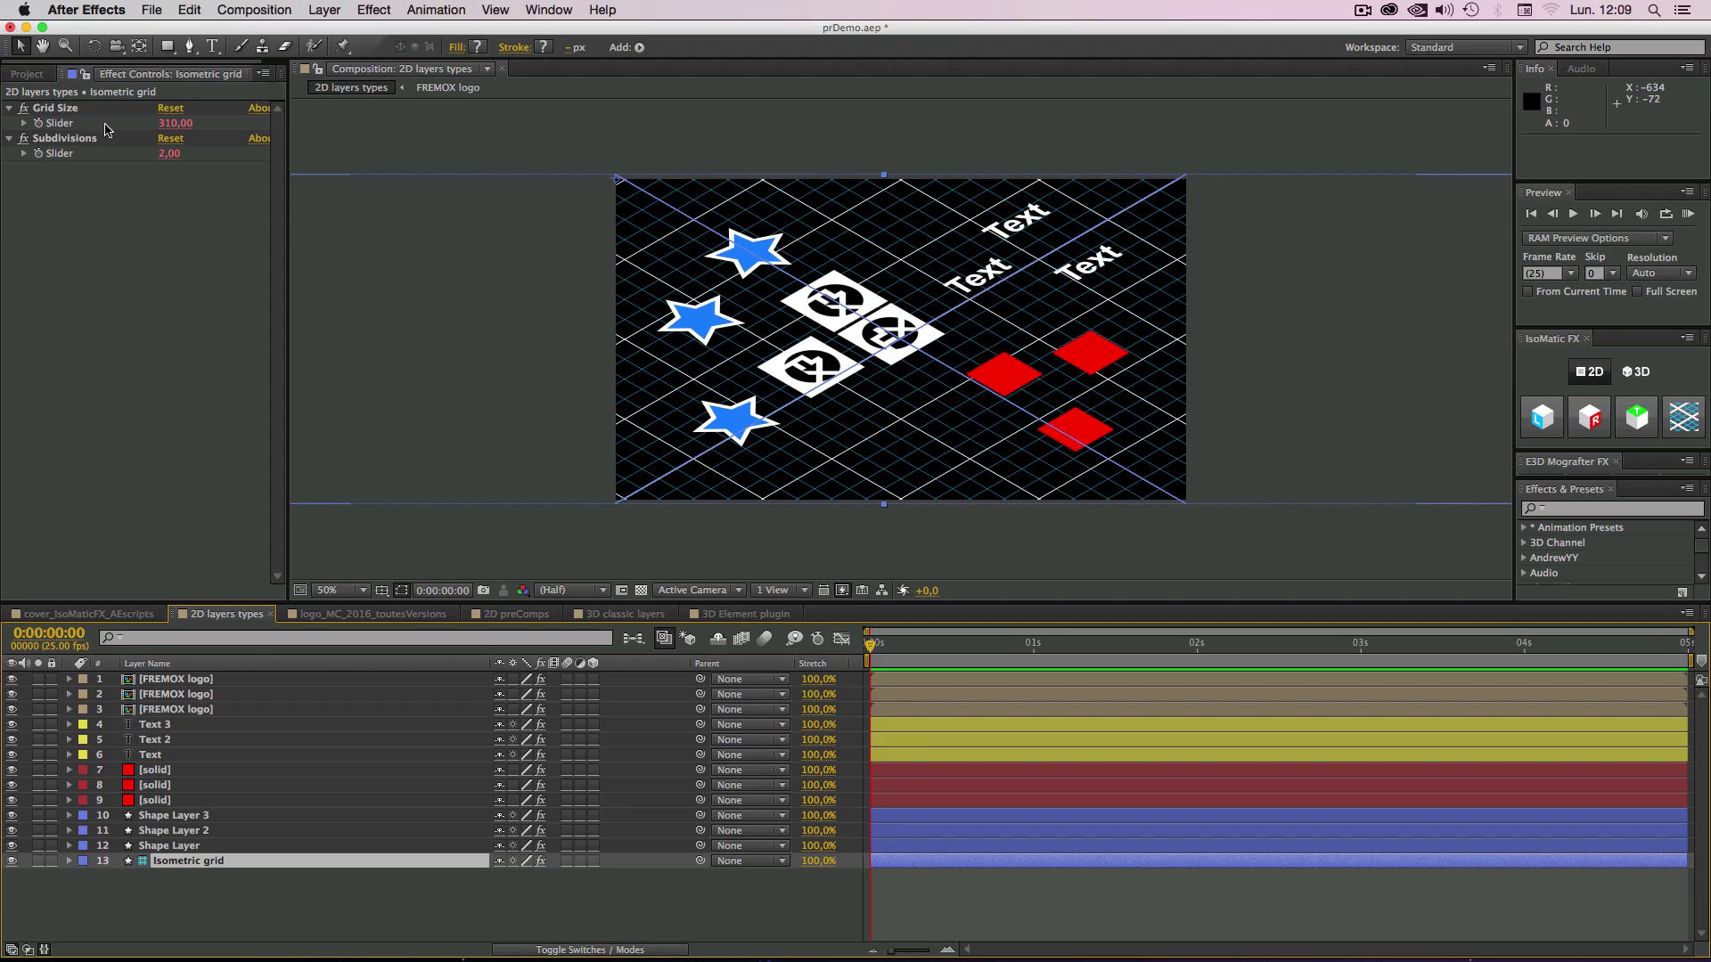
Step: Set the isometric grid's size to 203, try a smaller size of 145 and undo that last change
{"action": "left_click_drag", "start_coordinate": [172, 131], "coordinate": [82, 150]}
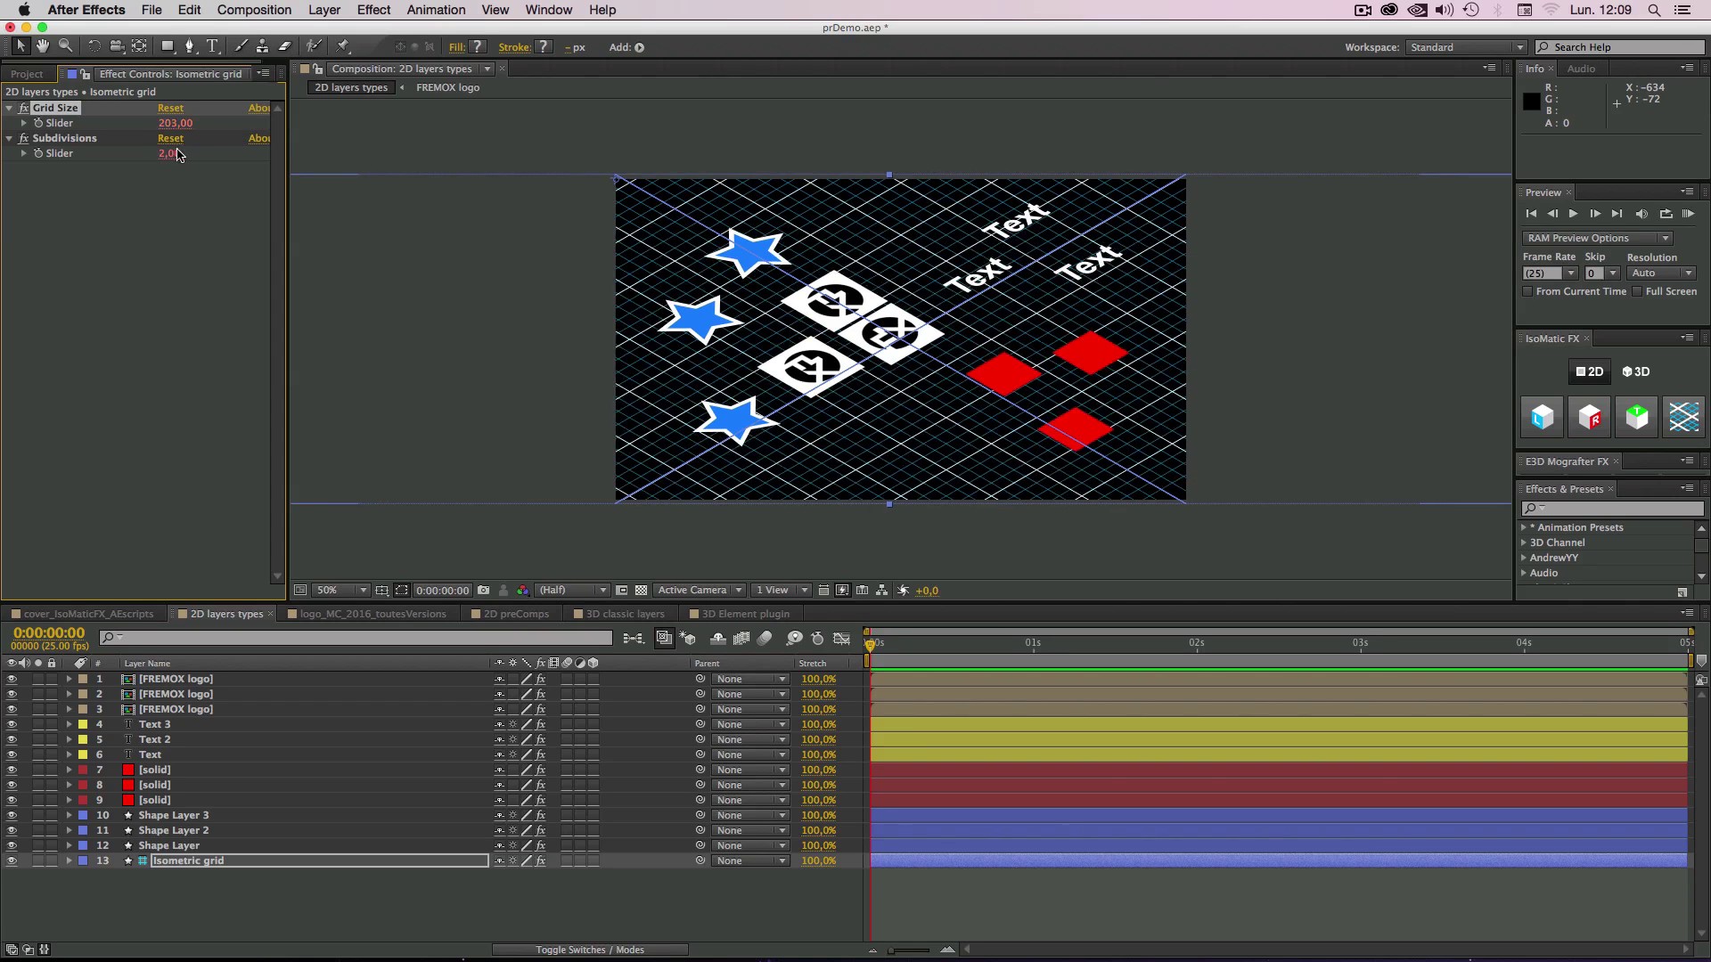
{"action": "left_click_drag", "start_coordinate": [179, 125], "coordinate": [121, 126]}
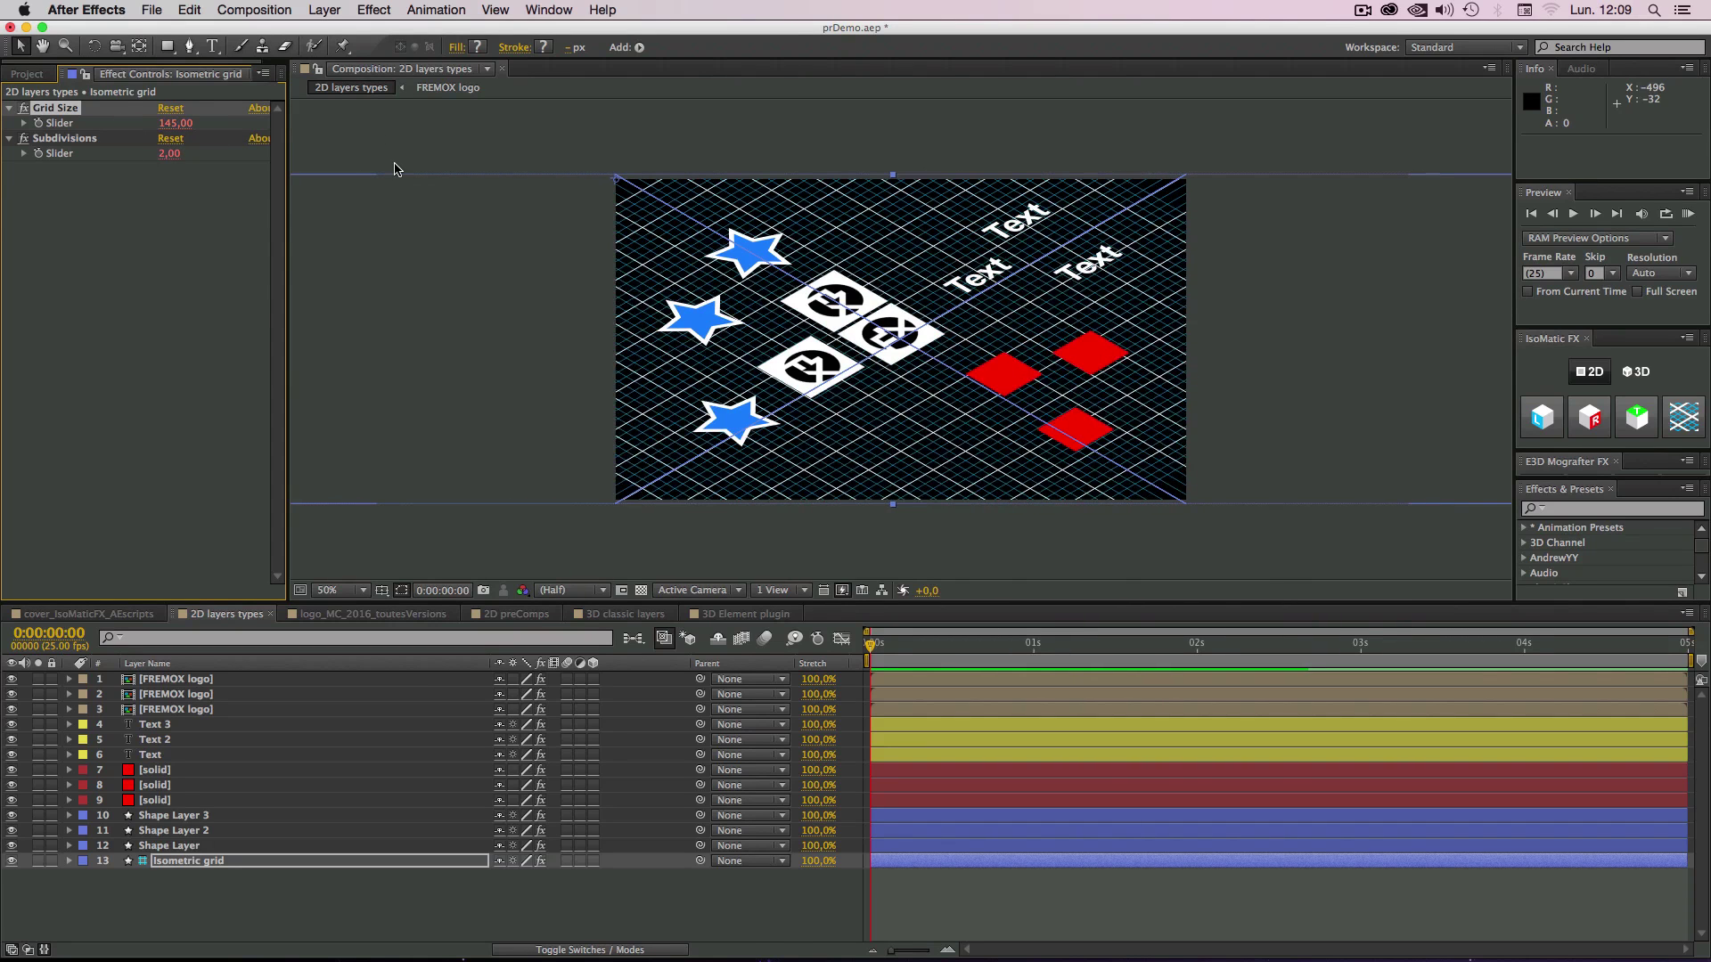
{"action": "key", "text": "super+z"}
Step: Set the isometric grid's subdivisions to 5 and inspect the denser mesh up close
{"action": "key", "text": "period"}
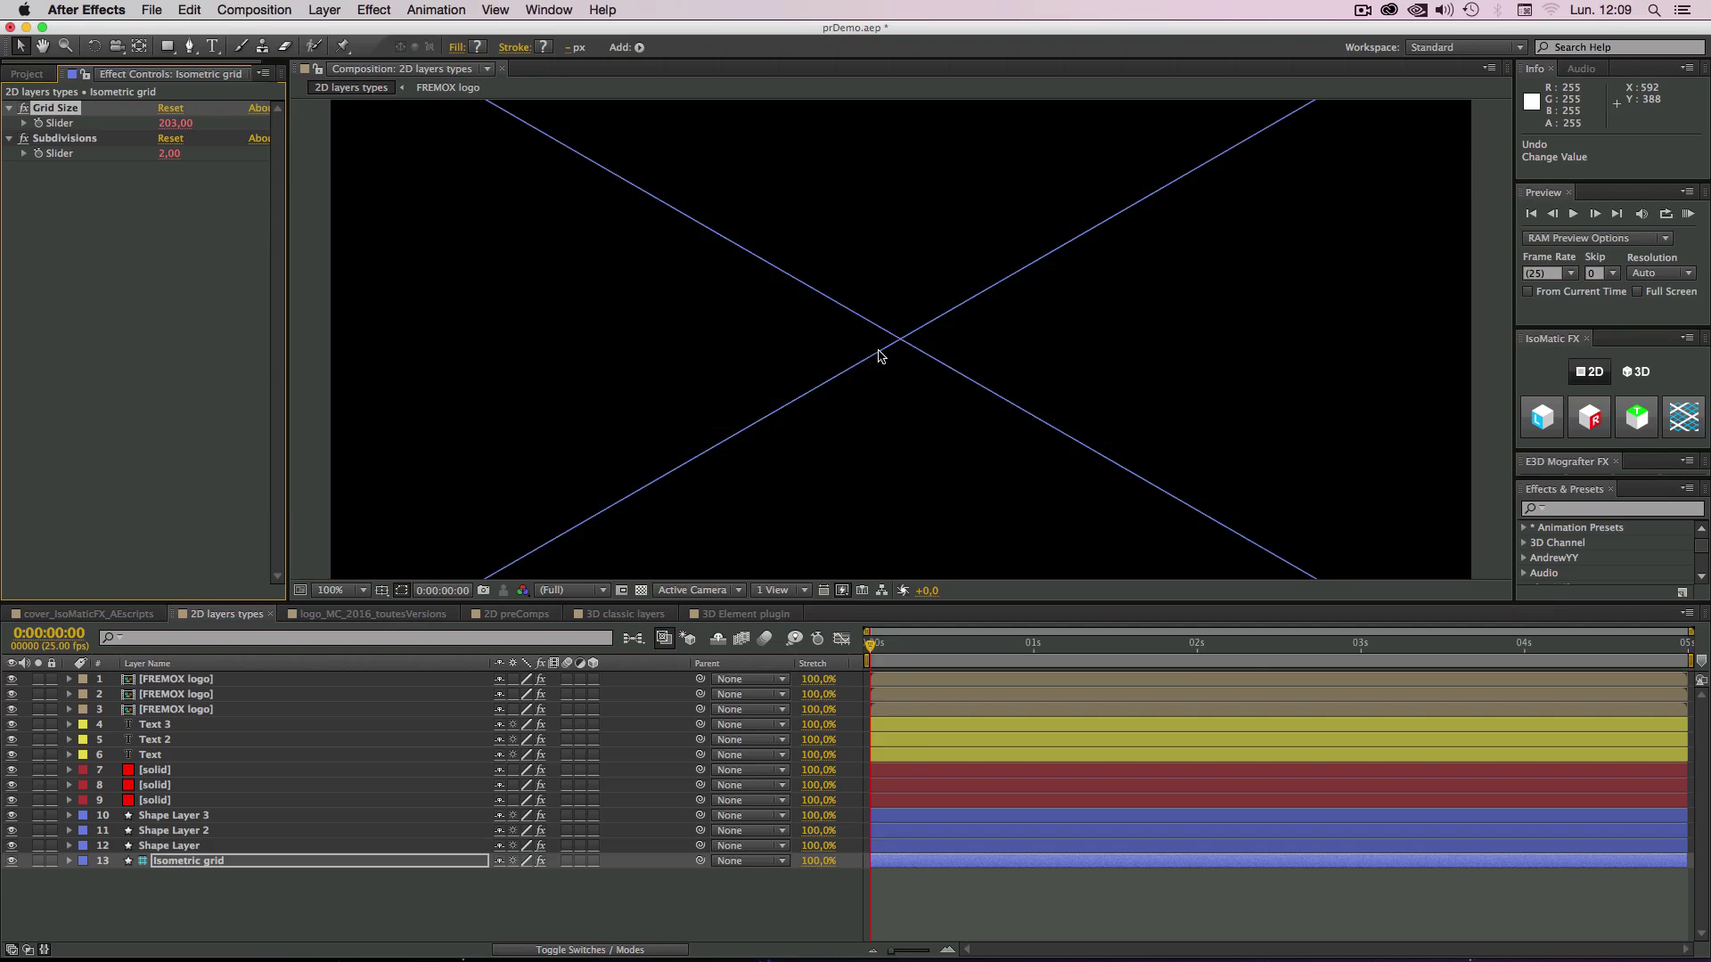
{"action": "left_click", "coordinate": [51, 139]}
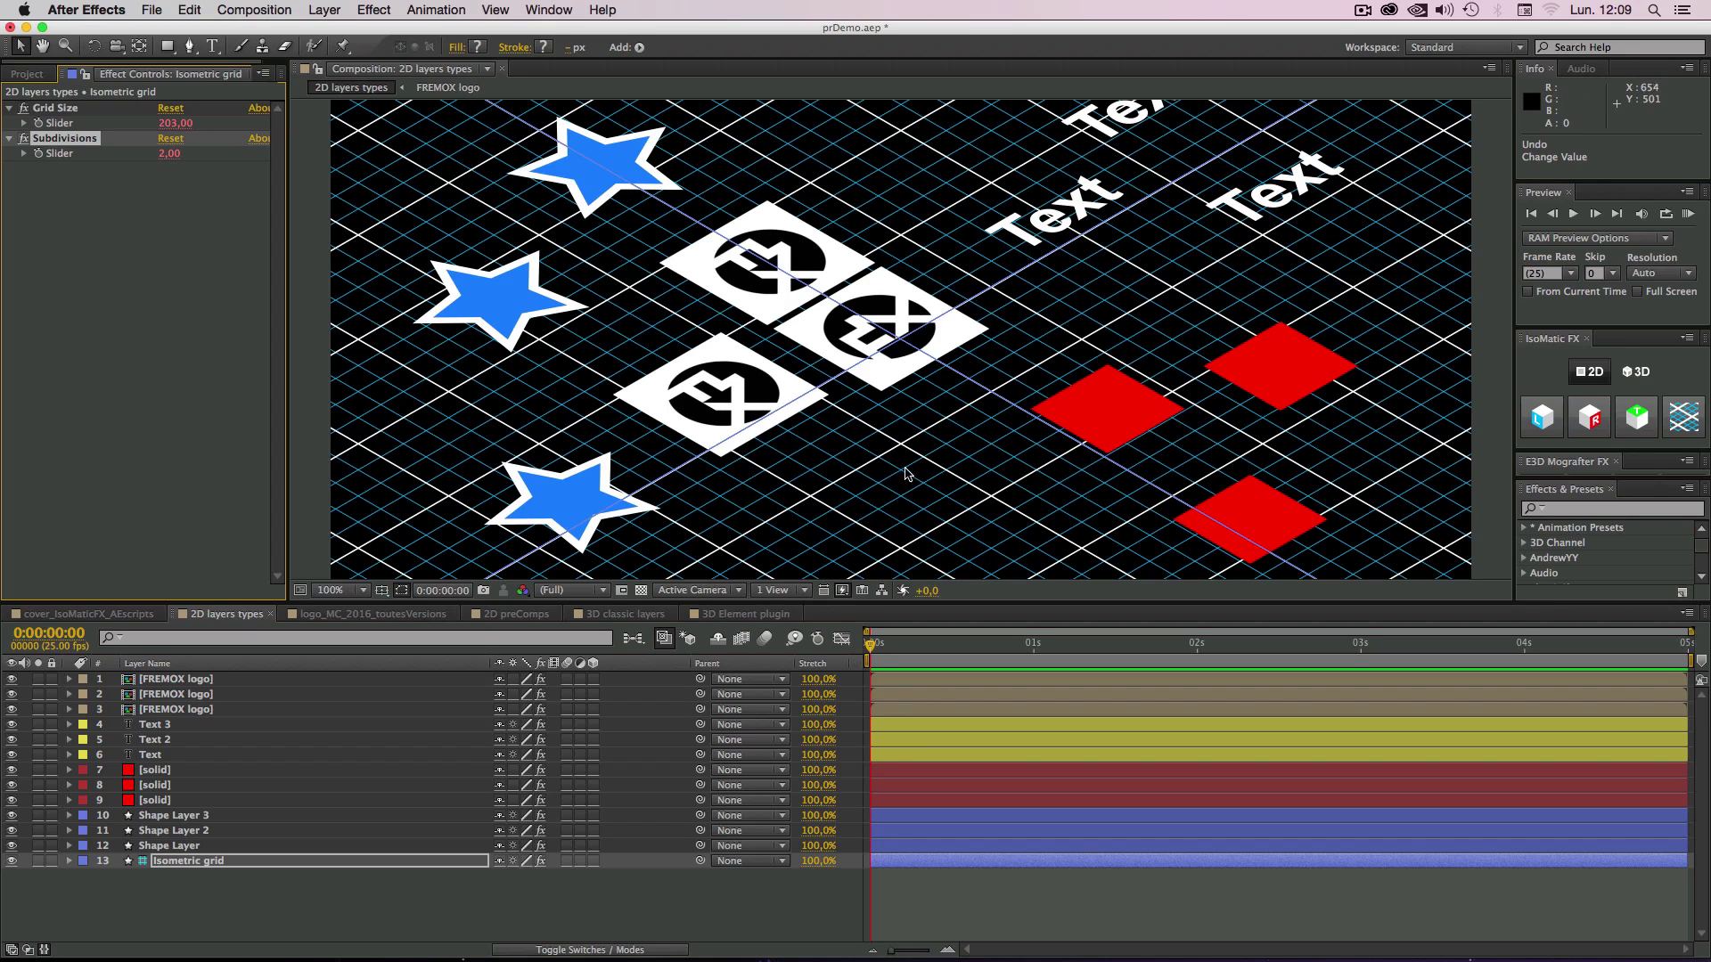
{"action": "left_click", "coordinate": [168, 155]}
{"action": "type", "text": "5"}
{"action": "key", "text": "Return"}
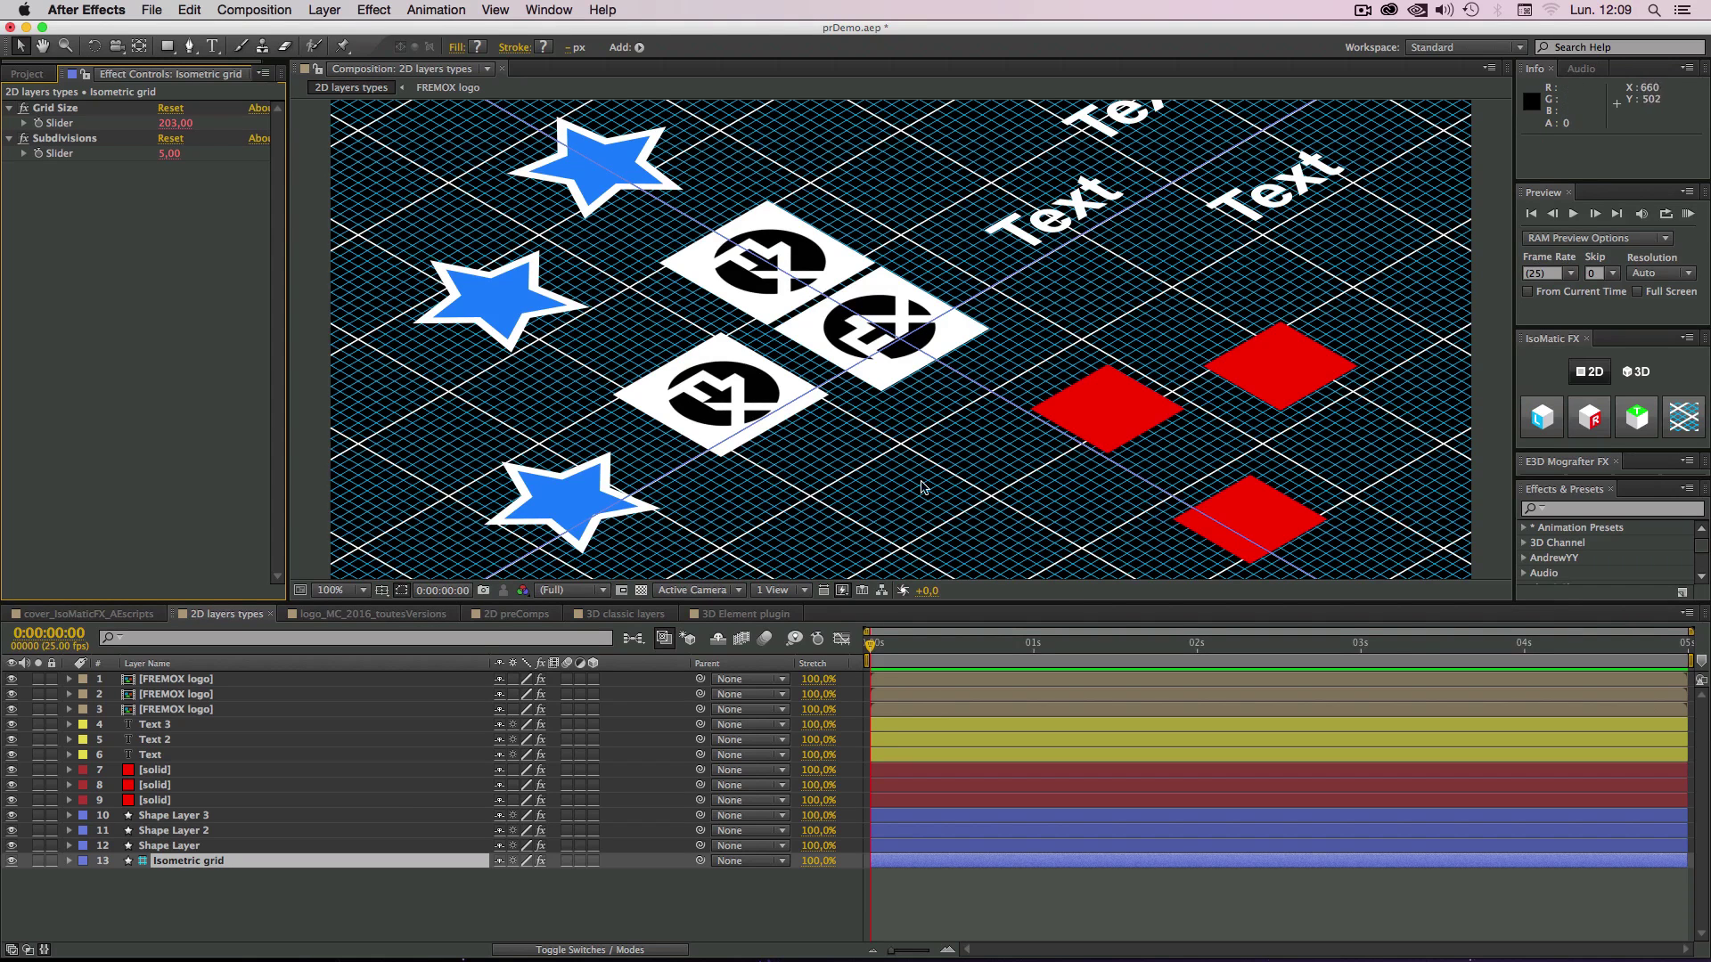
{"action": "key", "text": "period"}
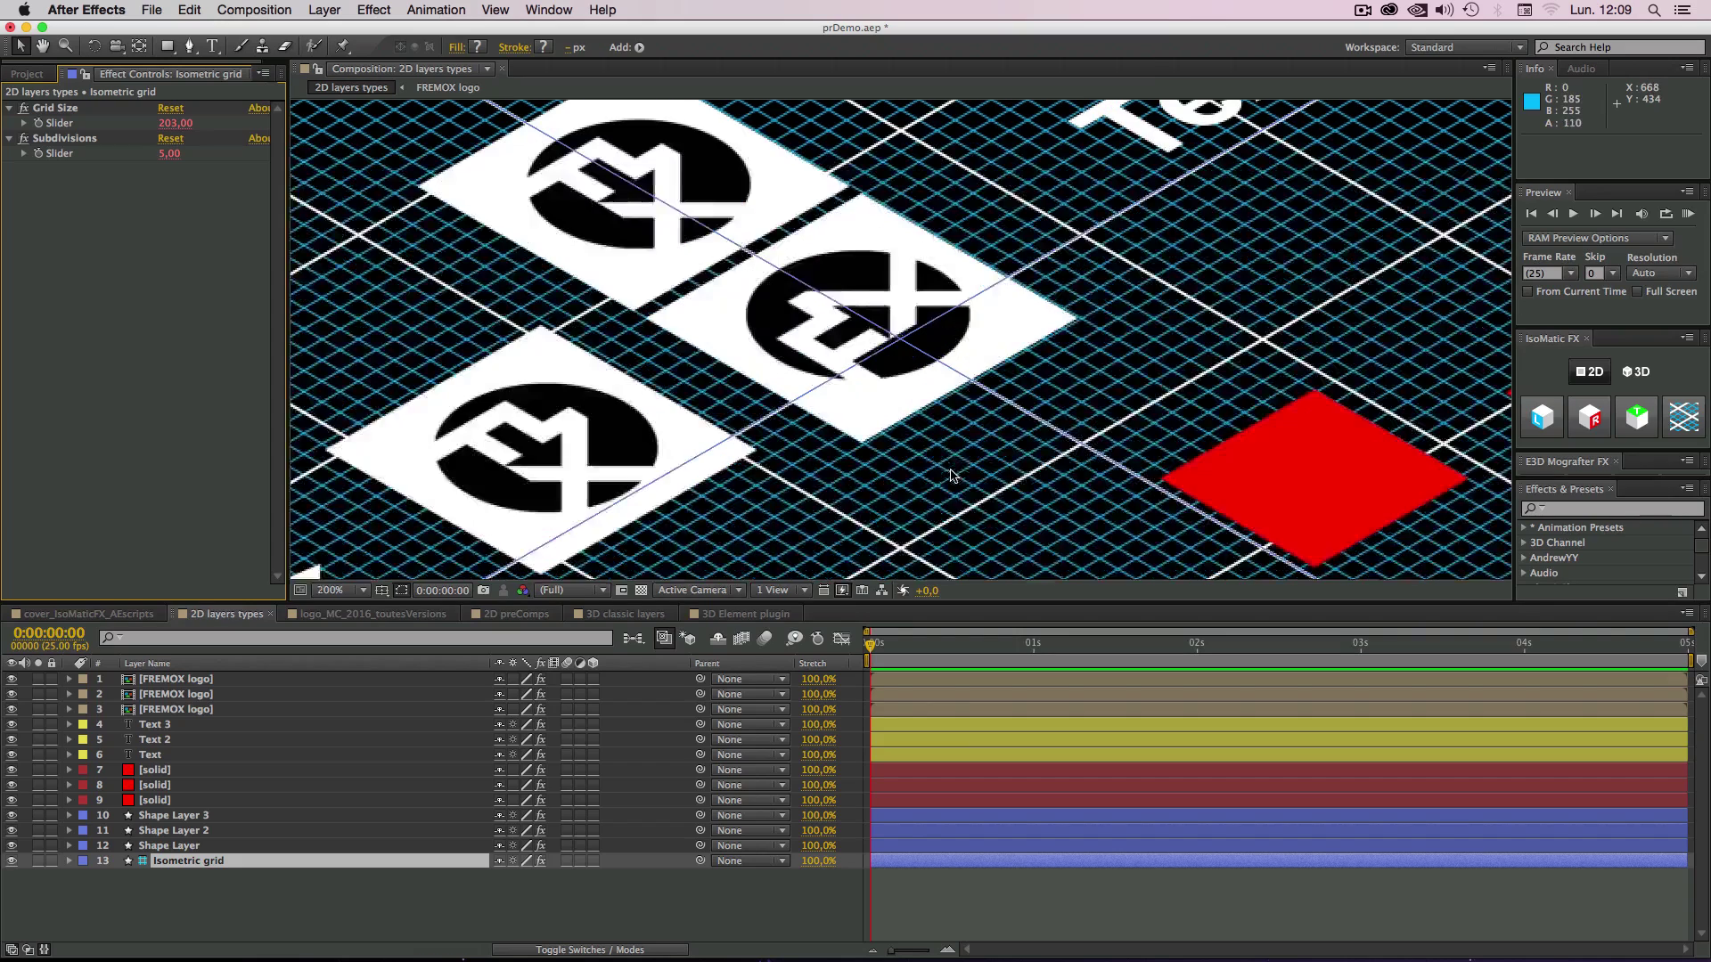
{"action": "key", "text": "comma"}
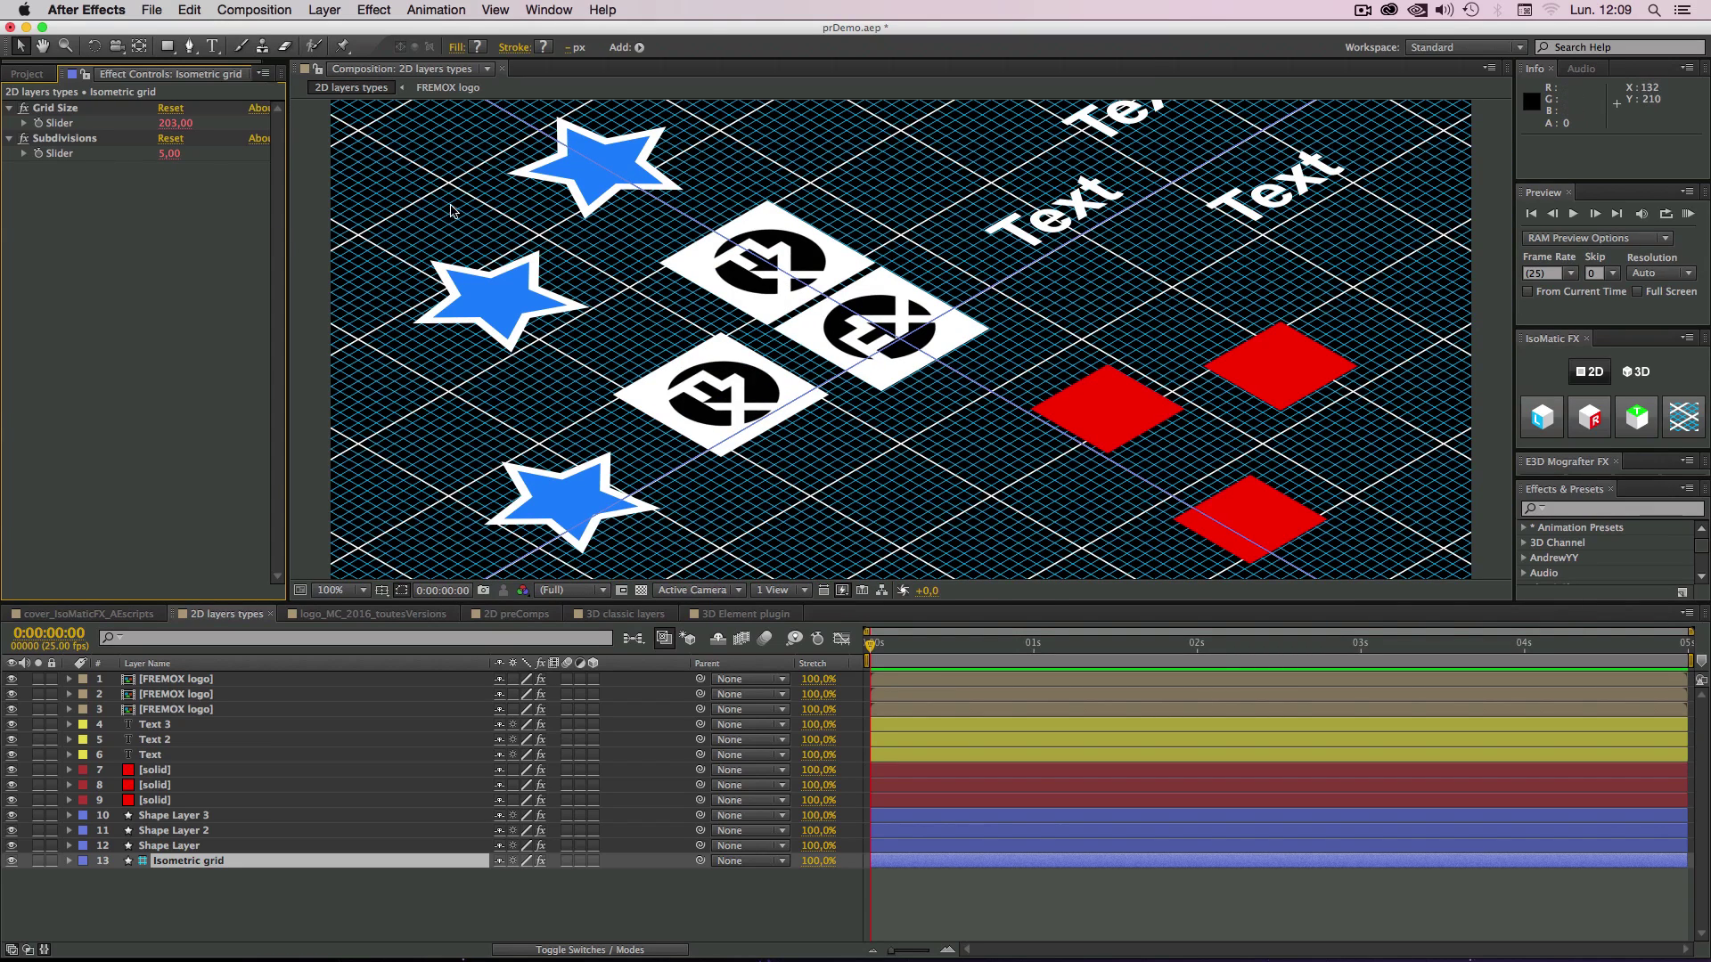
Step: Try 0 and 1 subdivisions on the isometric grid, then set the subdivisions to 2
{"action": "left_click", "coordinate": [178, 154]}
{"action": "type", "text": "0"}
{"action": "key", "text": "Return"}
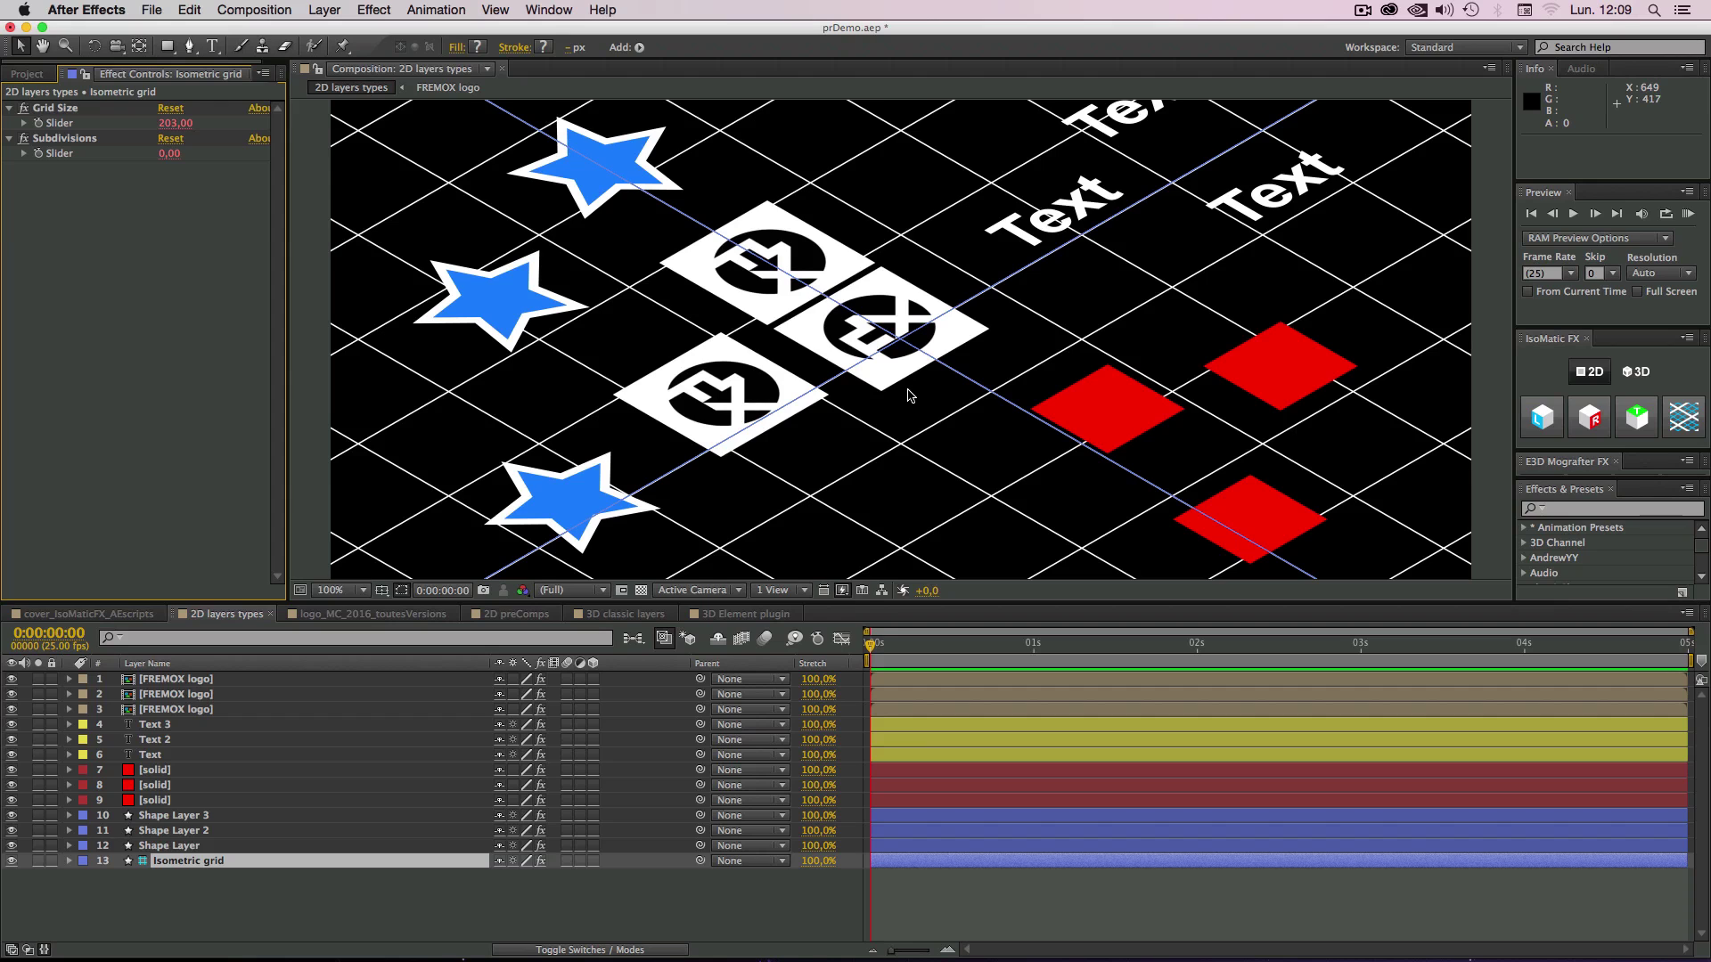
{"action": "left_click", "coordinate": [169, 153]}
{"action": "type", "text": "1"}
{"action": "key", "text": "Return"}
{"action": "left_click", "coordinate": [174, 155]}
{"action": "type", "text": "2"}
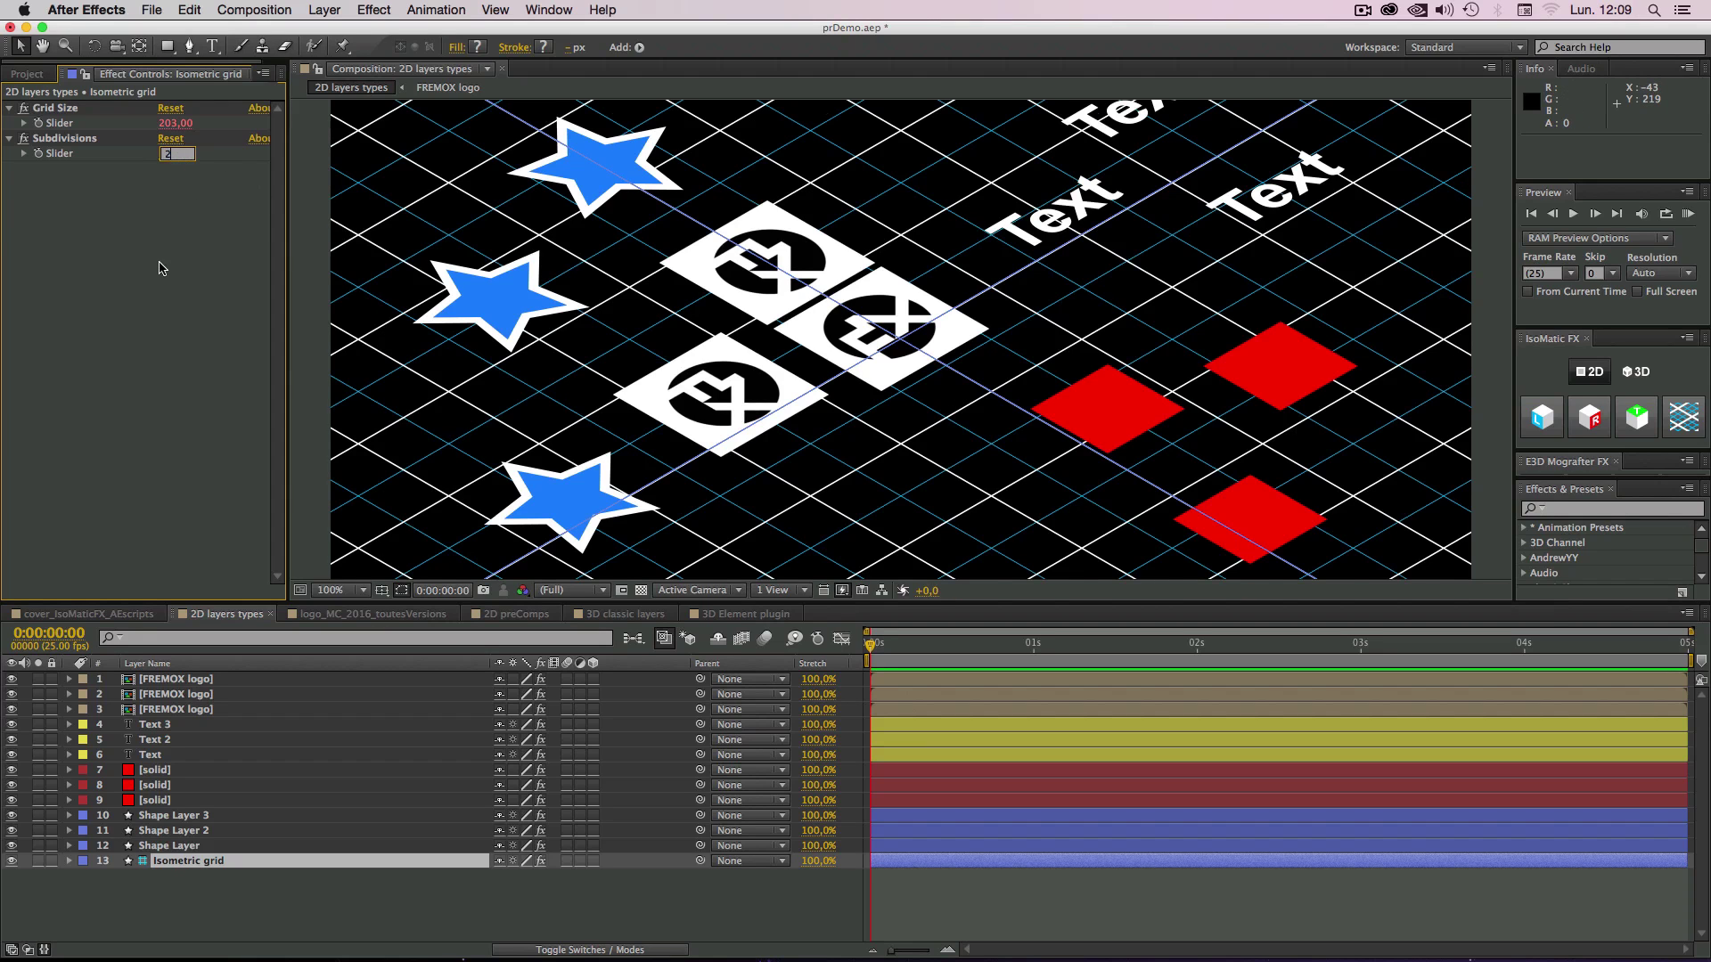
{"action": "key", "text": "Return"}
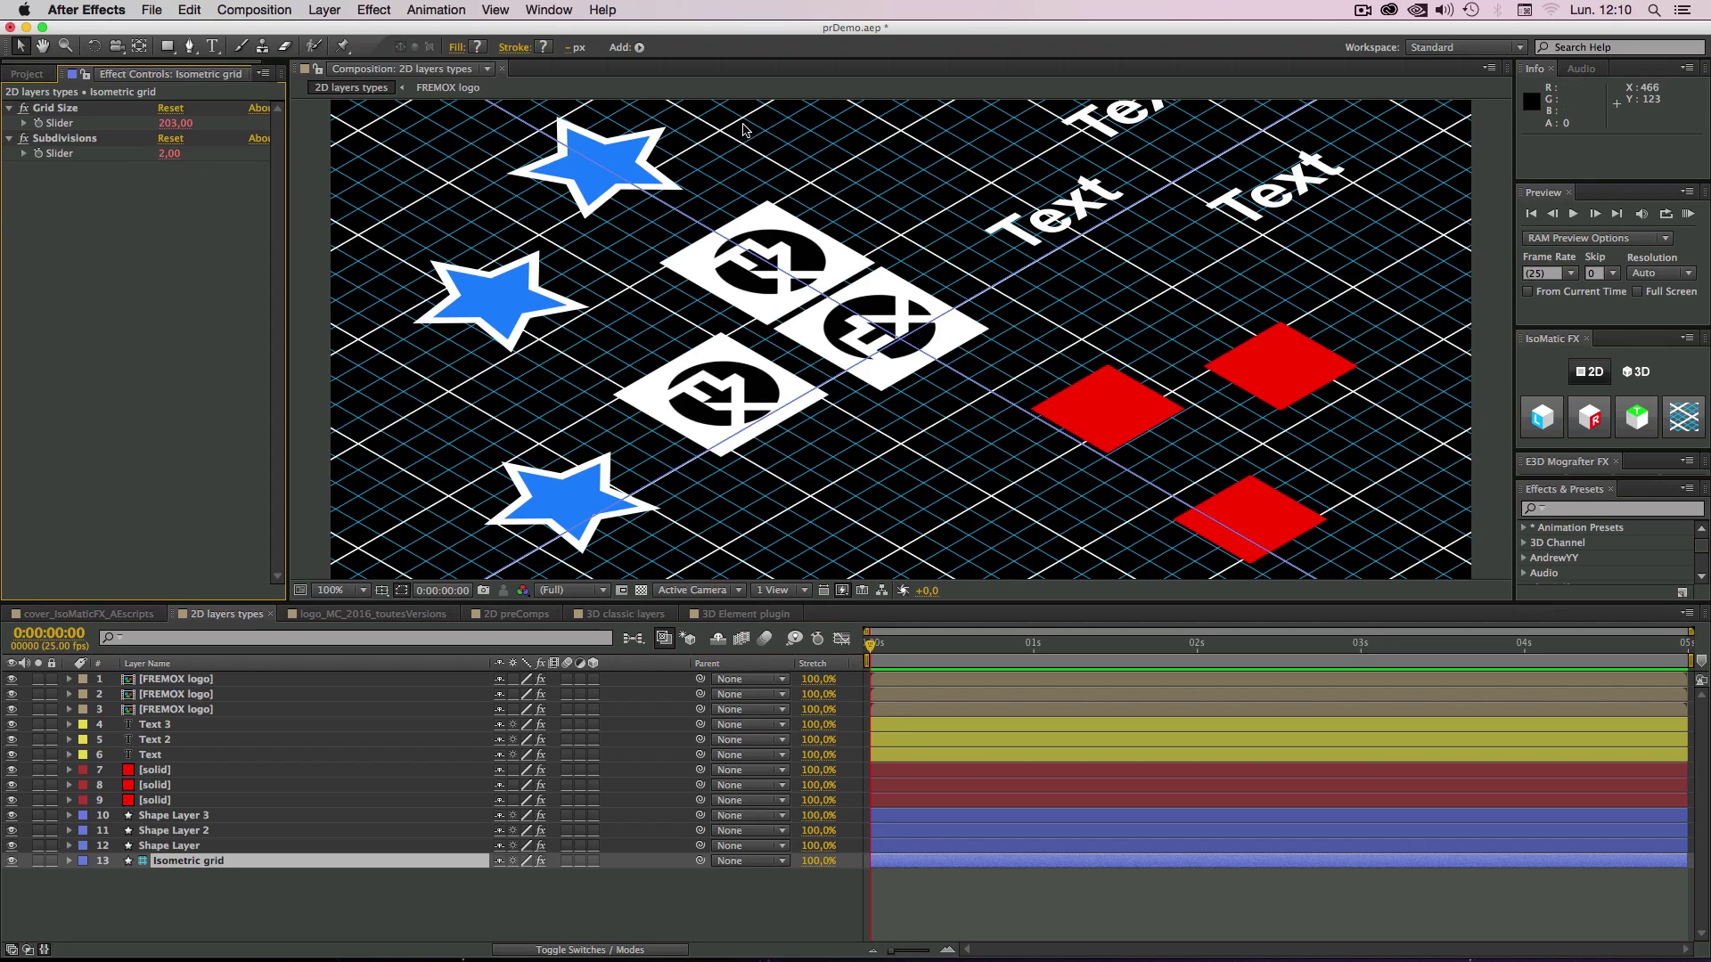
Step: Change the isometric grid's stroke color to a light red and reselect the grid layer to inspect its lines
{"action": "left_click", "coordinate": [545, 47]}
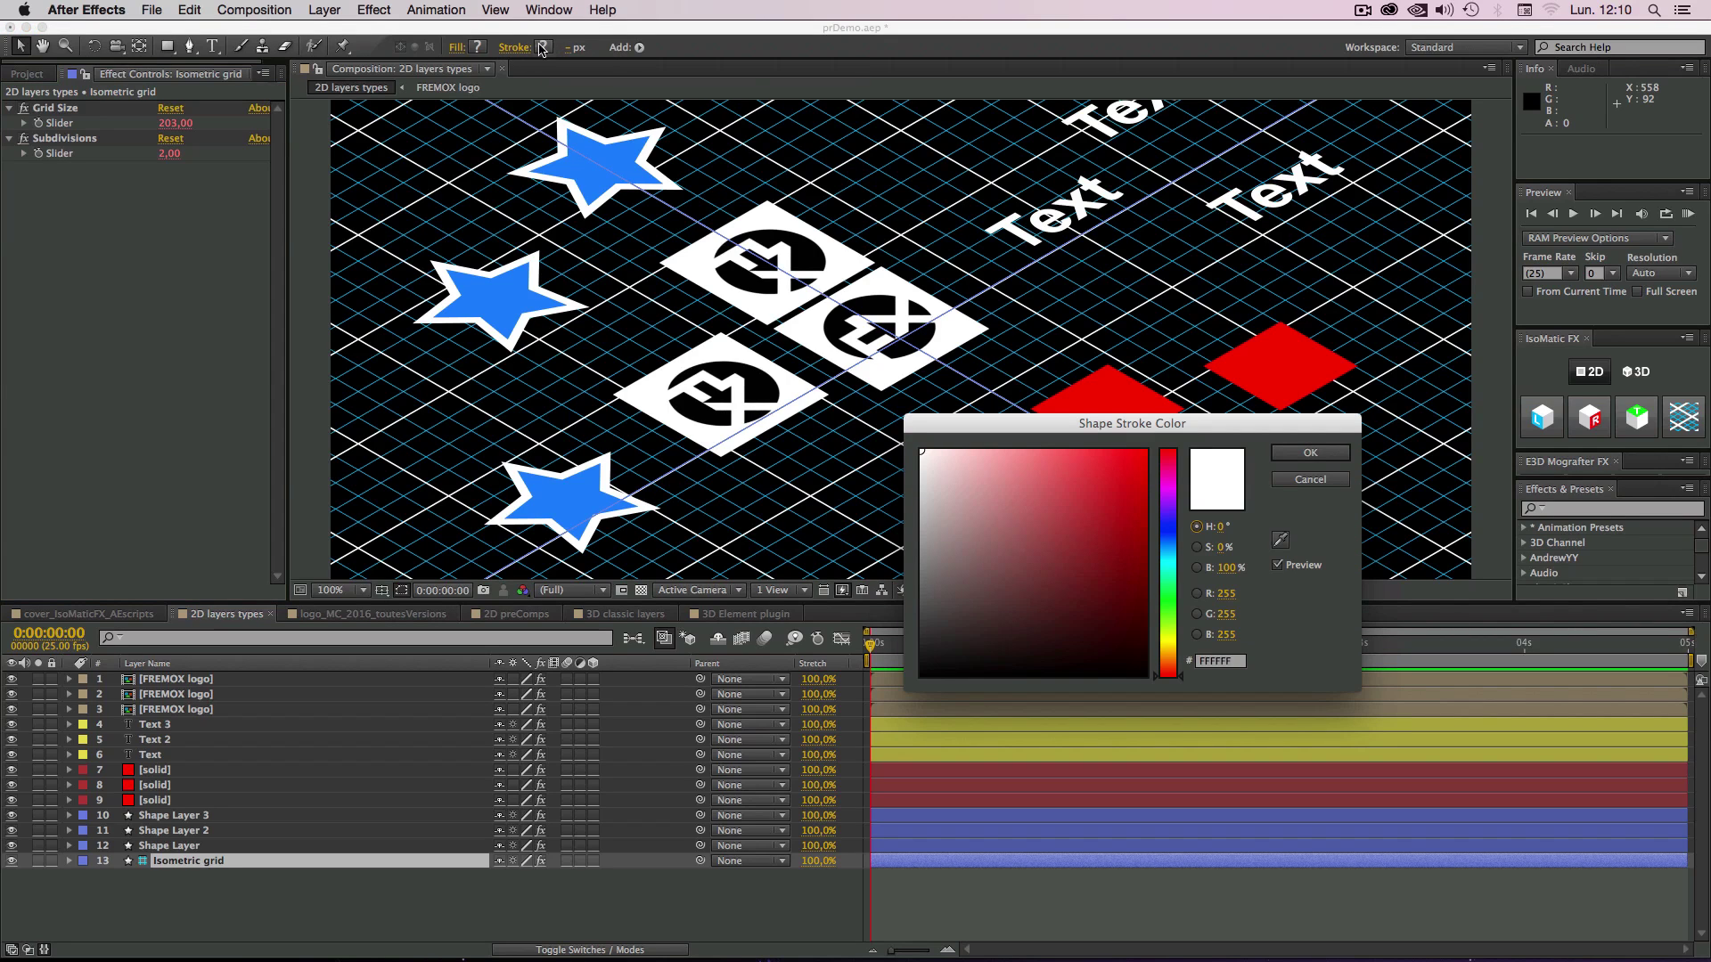
{"action": "mouse_move", "coordinate": [1026, 482]}
{"action": "left_mouse_down"}
{"action": "mouse_move", "coordinate": [1065, 444]}
{"action": "mouse_move", "coordinate": [1048, 439]}
{"action": "left_mouse_up"}
{"action": "left_click", "coordinate": [1310, 453]}
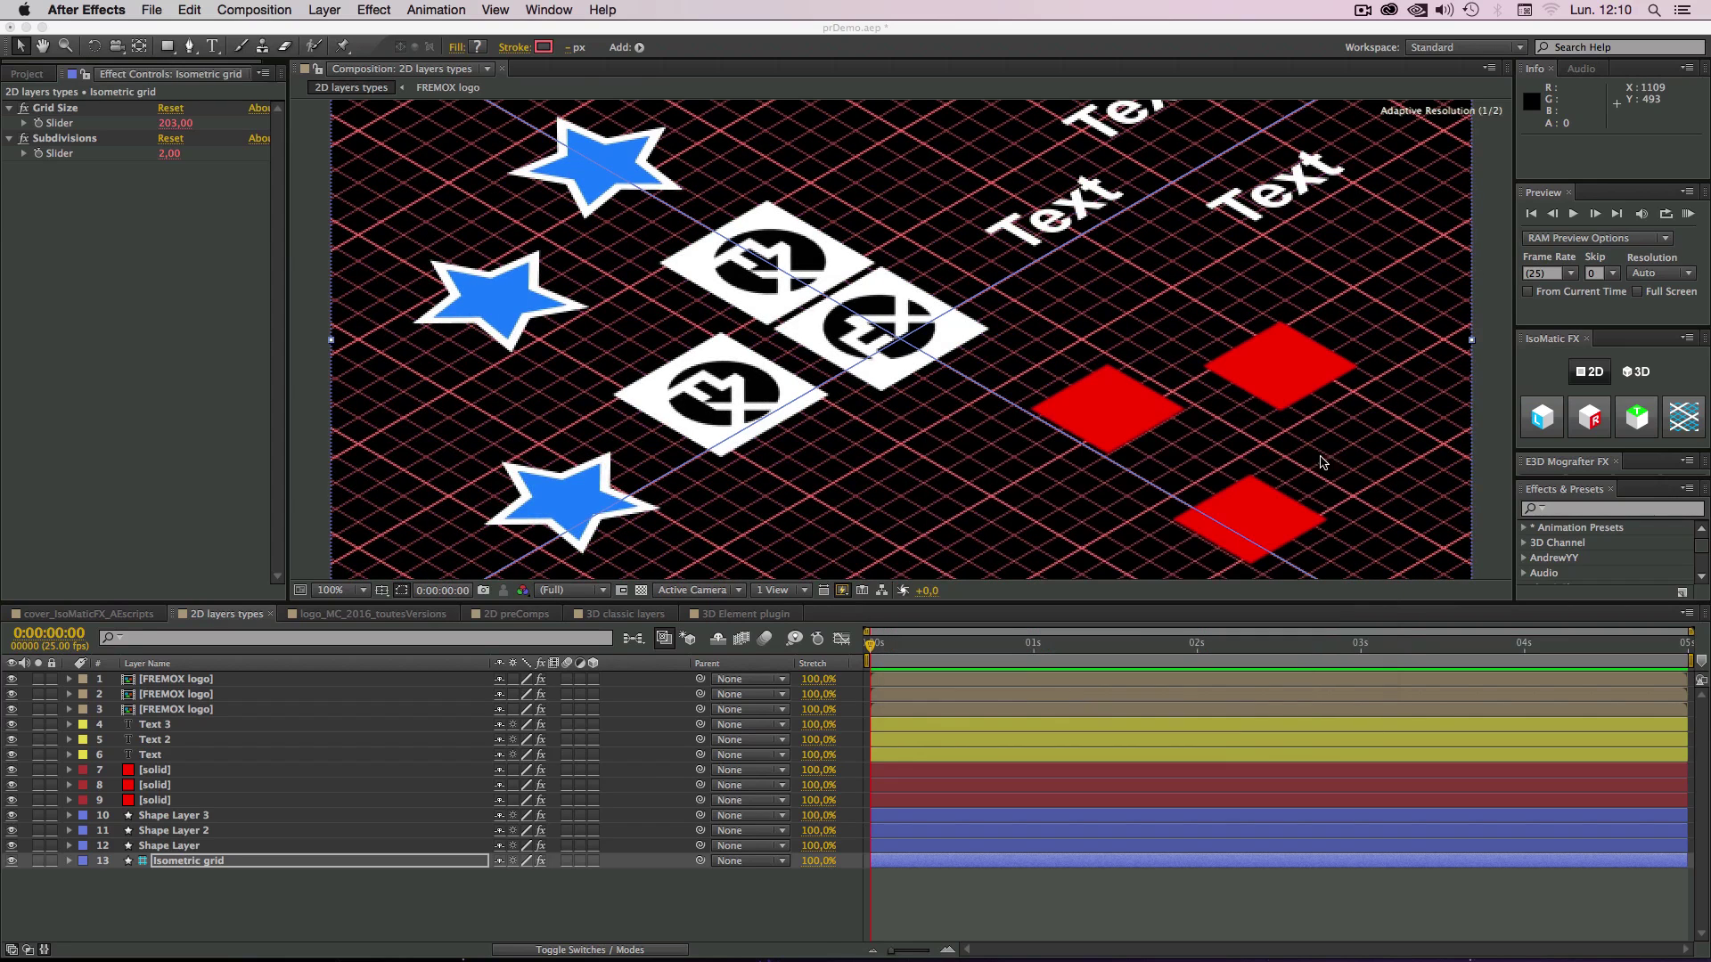
{"action": "left_click", "coordinate": [1200, 835]}
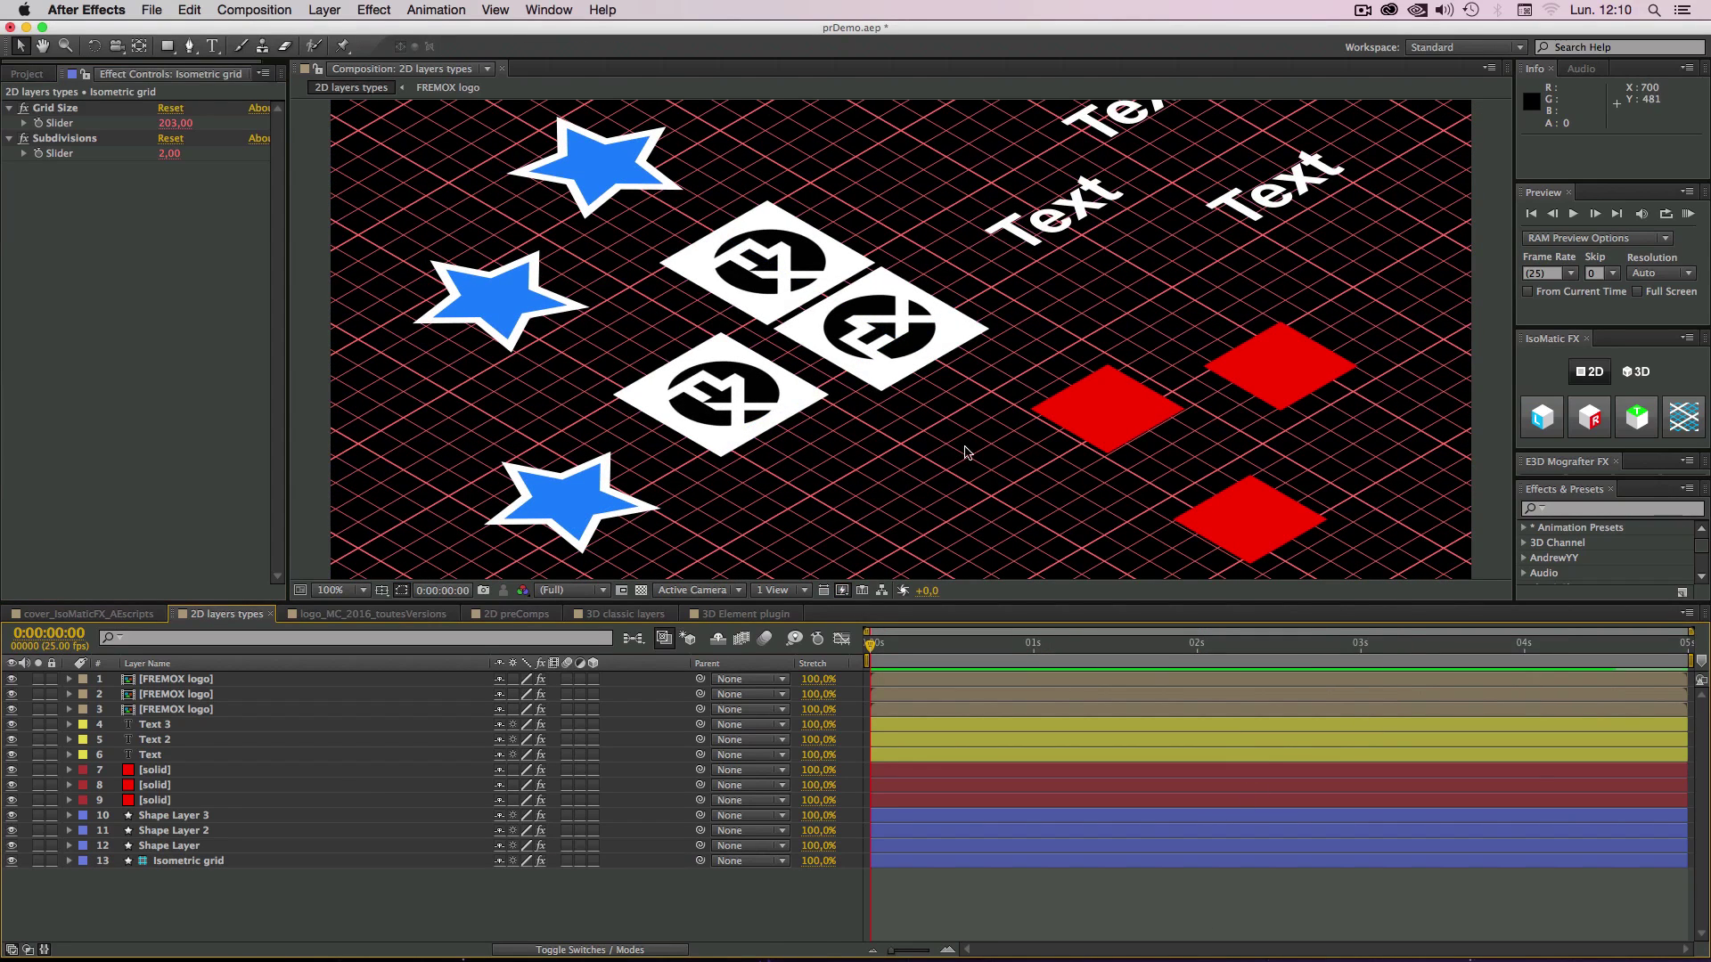
{"action": "left_click", "coordinate": [178, 861]}
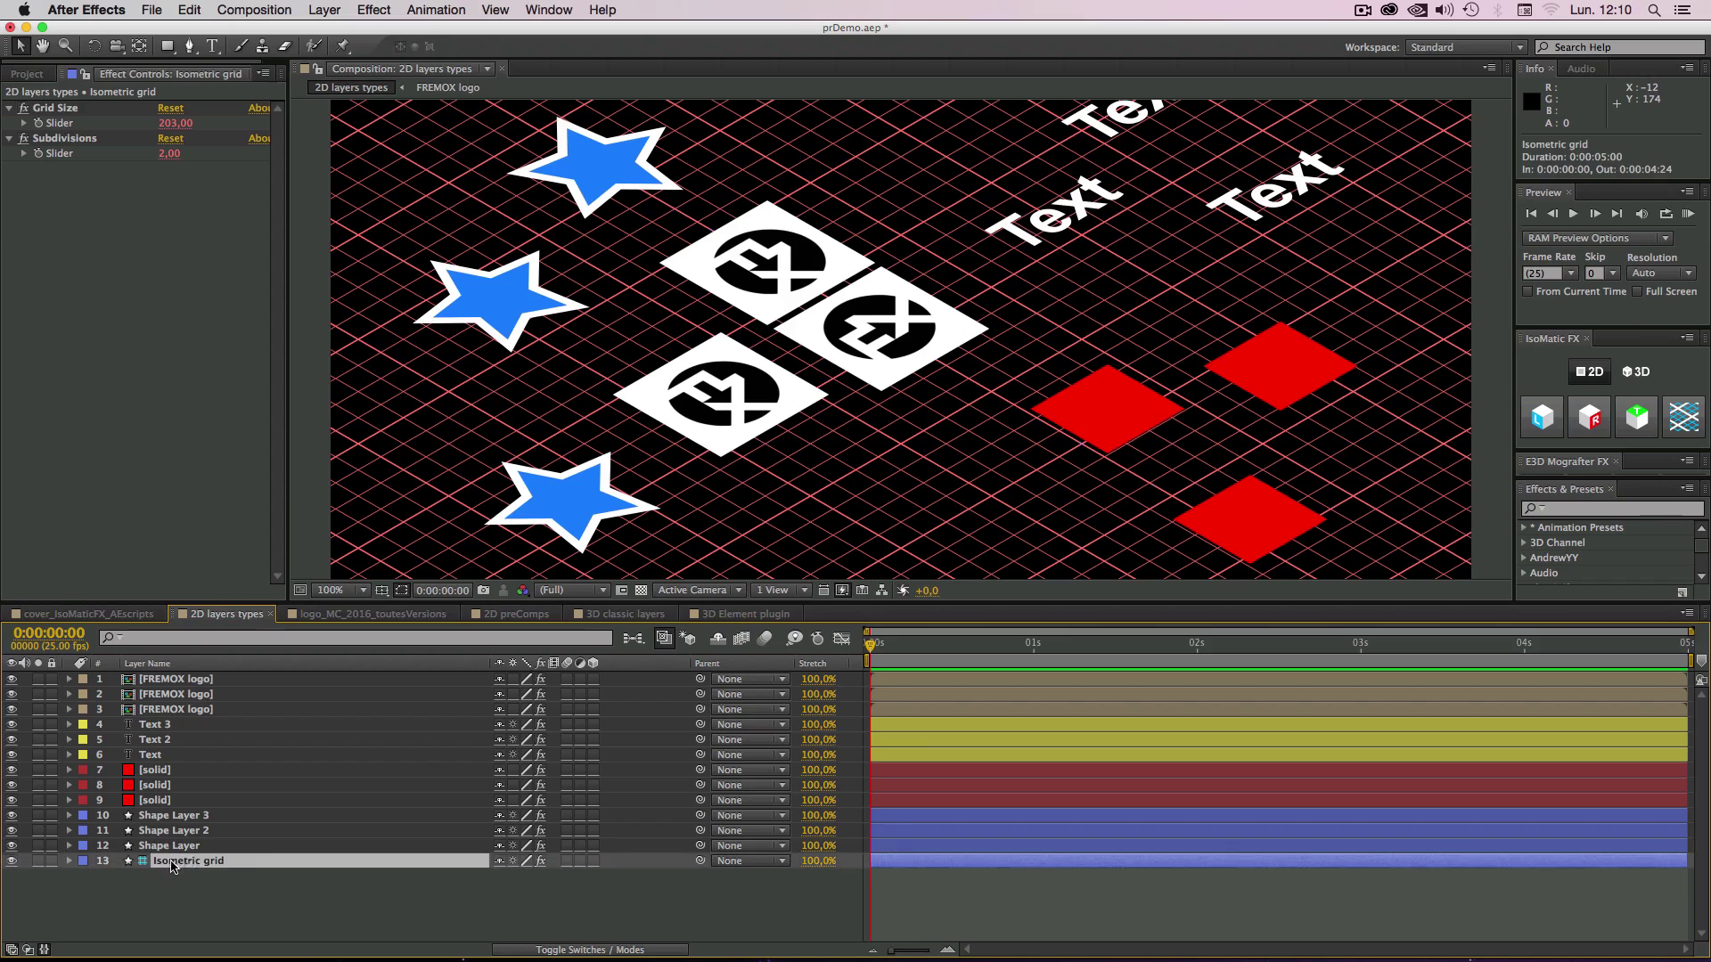
{"action": "key", "text": "period"}
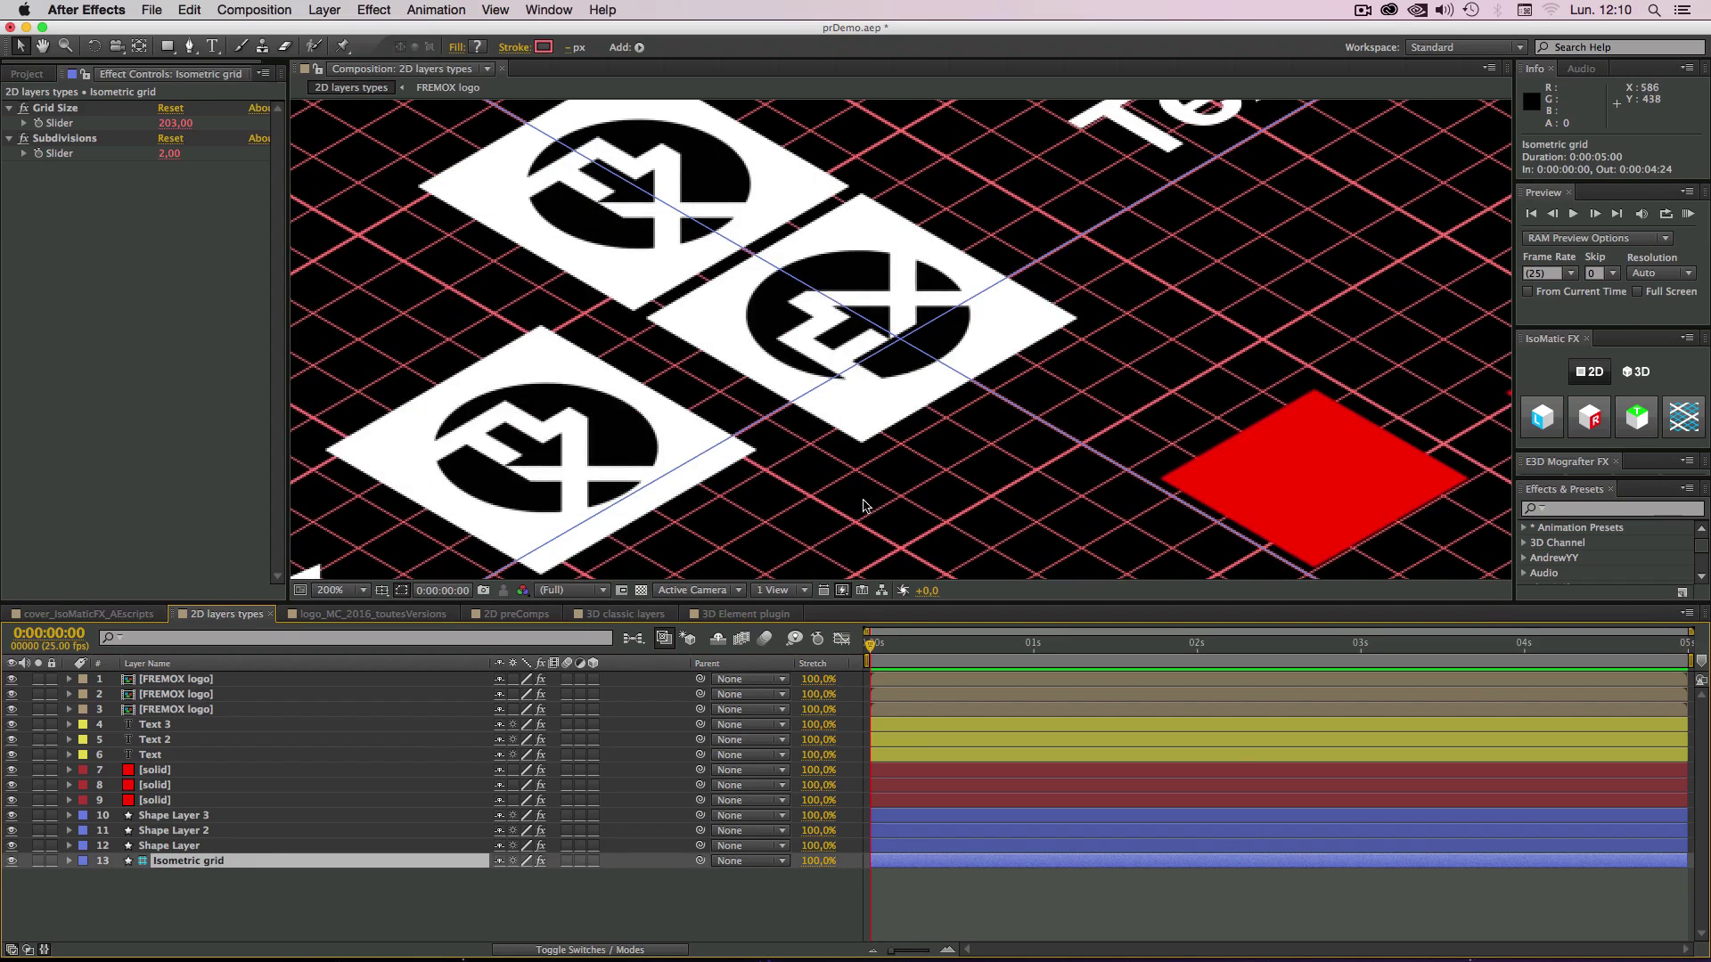
{"action": "key", "text": "comma"}
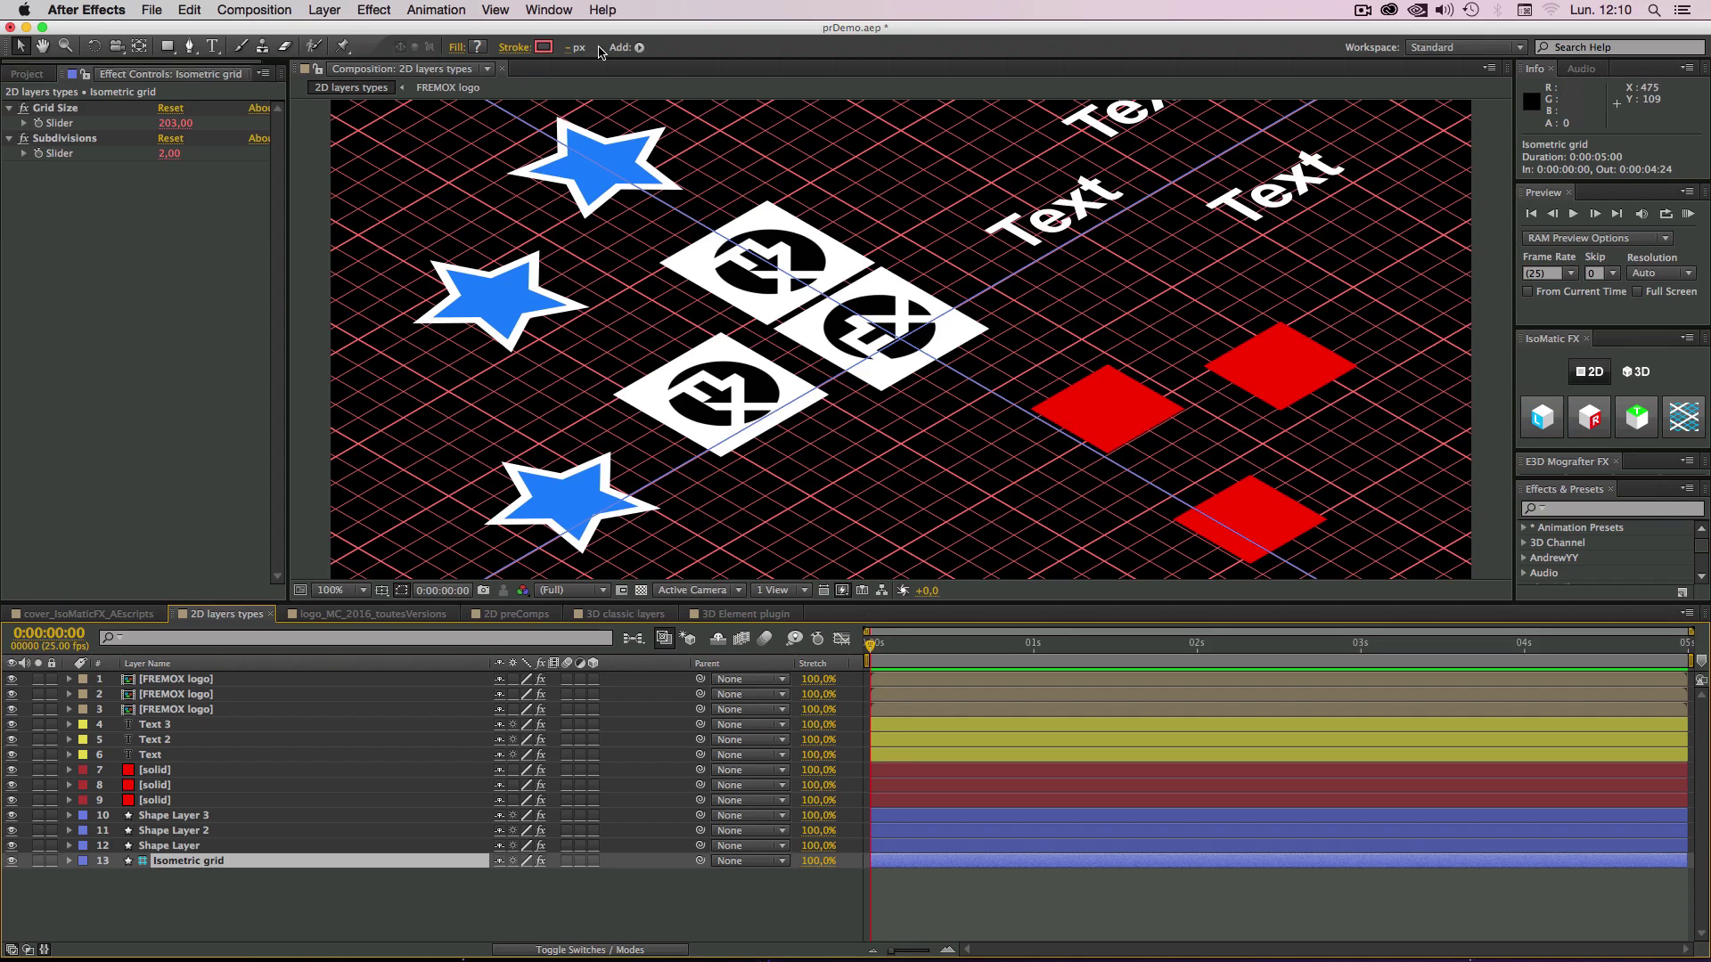
Step: Adjust the isometric grid's stroke width, deselect the grid layer and inspect its lines up close
{"action": "left_click_drag", "start_coordinate": [567, 51], "coordinate": [574, 54]}
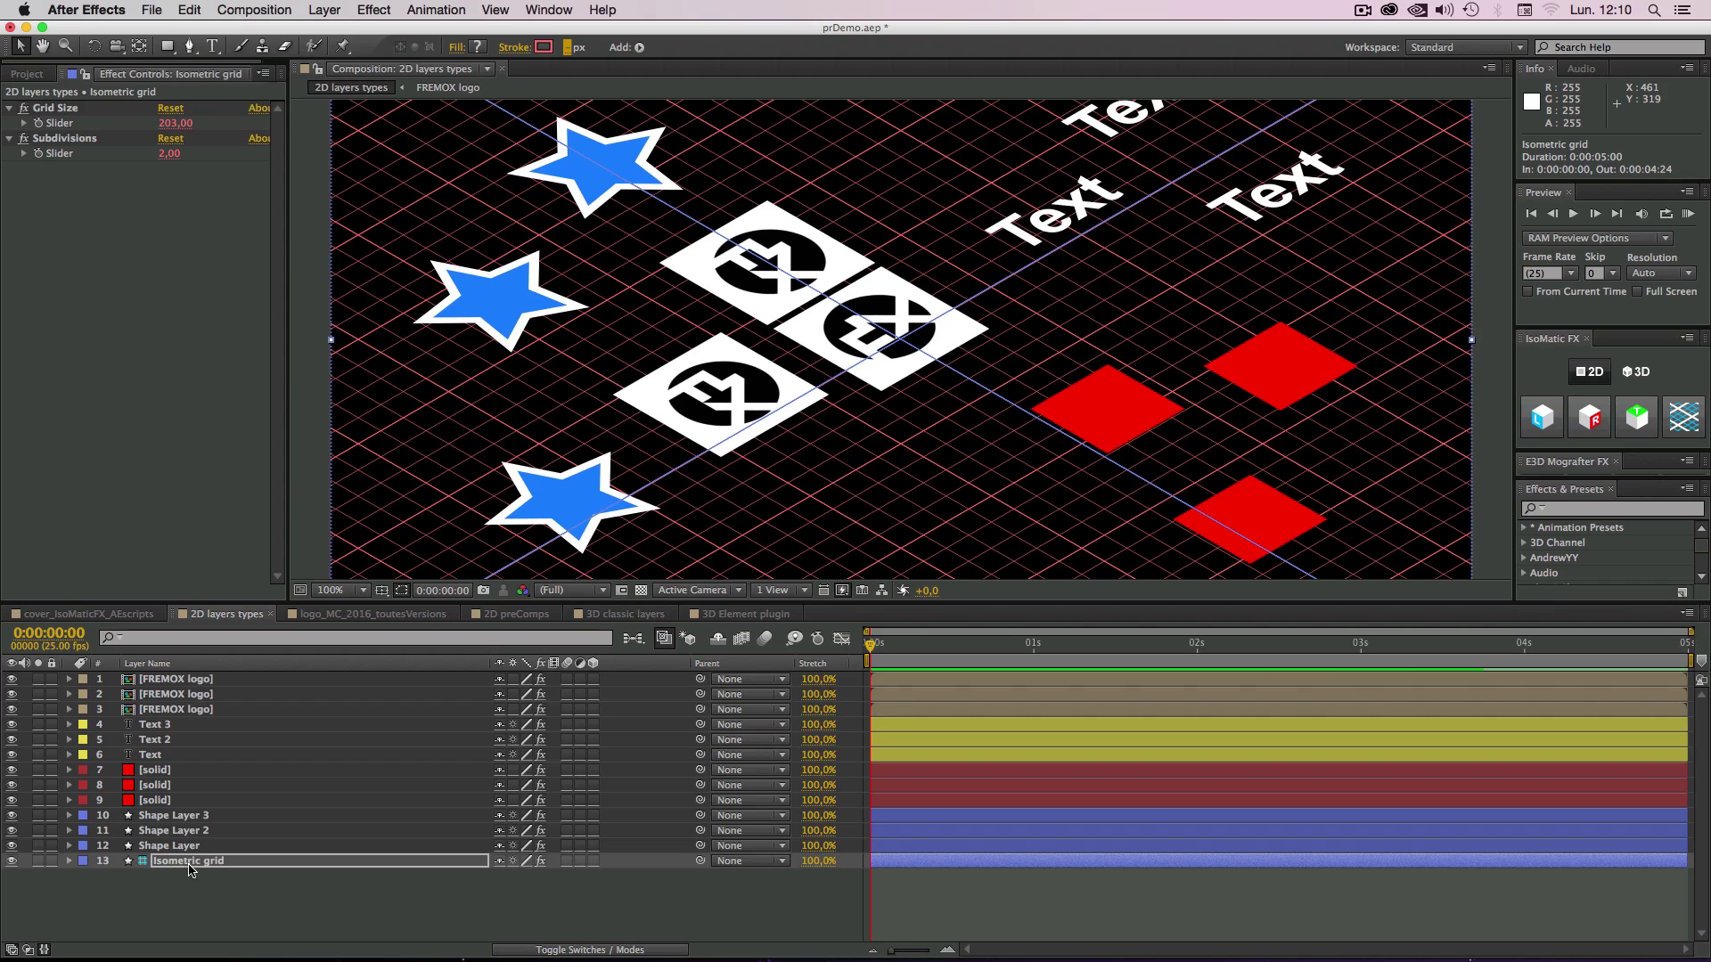
{"action": "key", "text": "period"}
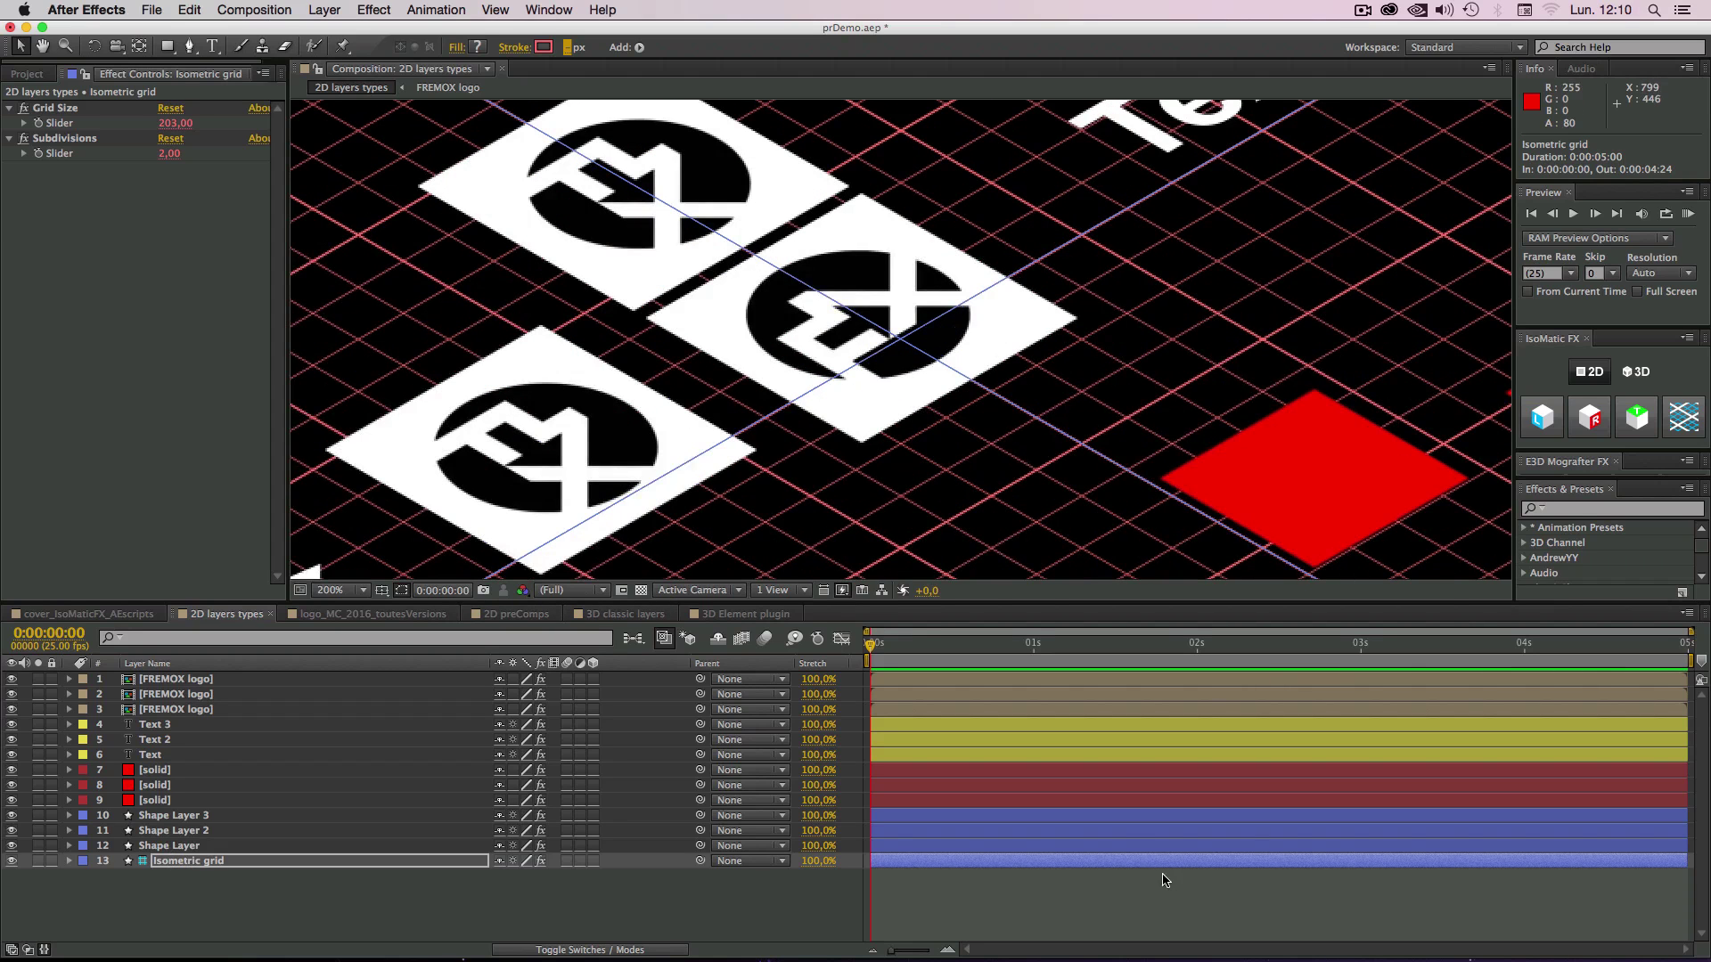
{"action": "left_click", "coordinate": [1130, 303]}
{"action": "key", "text": "comma"}
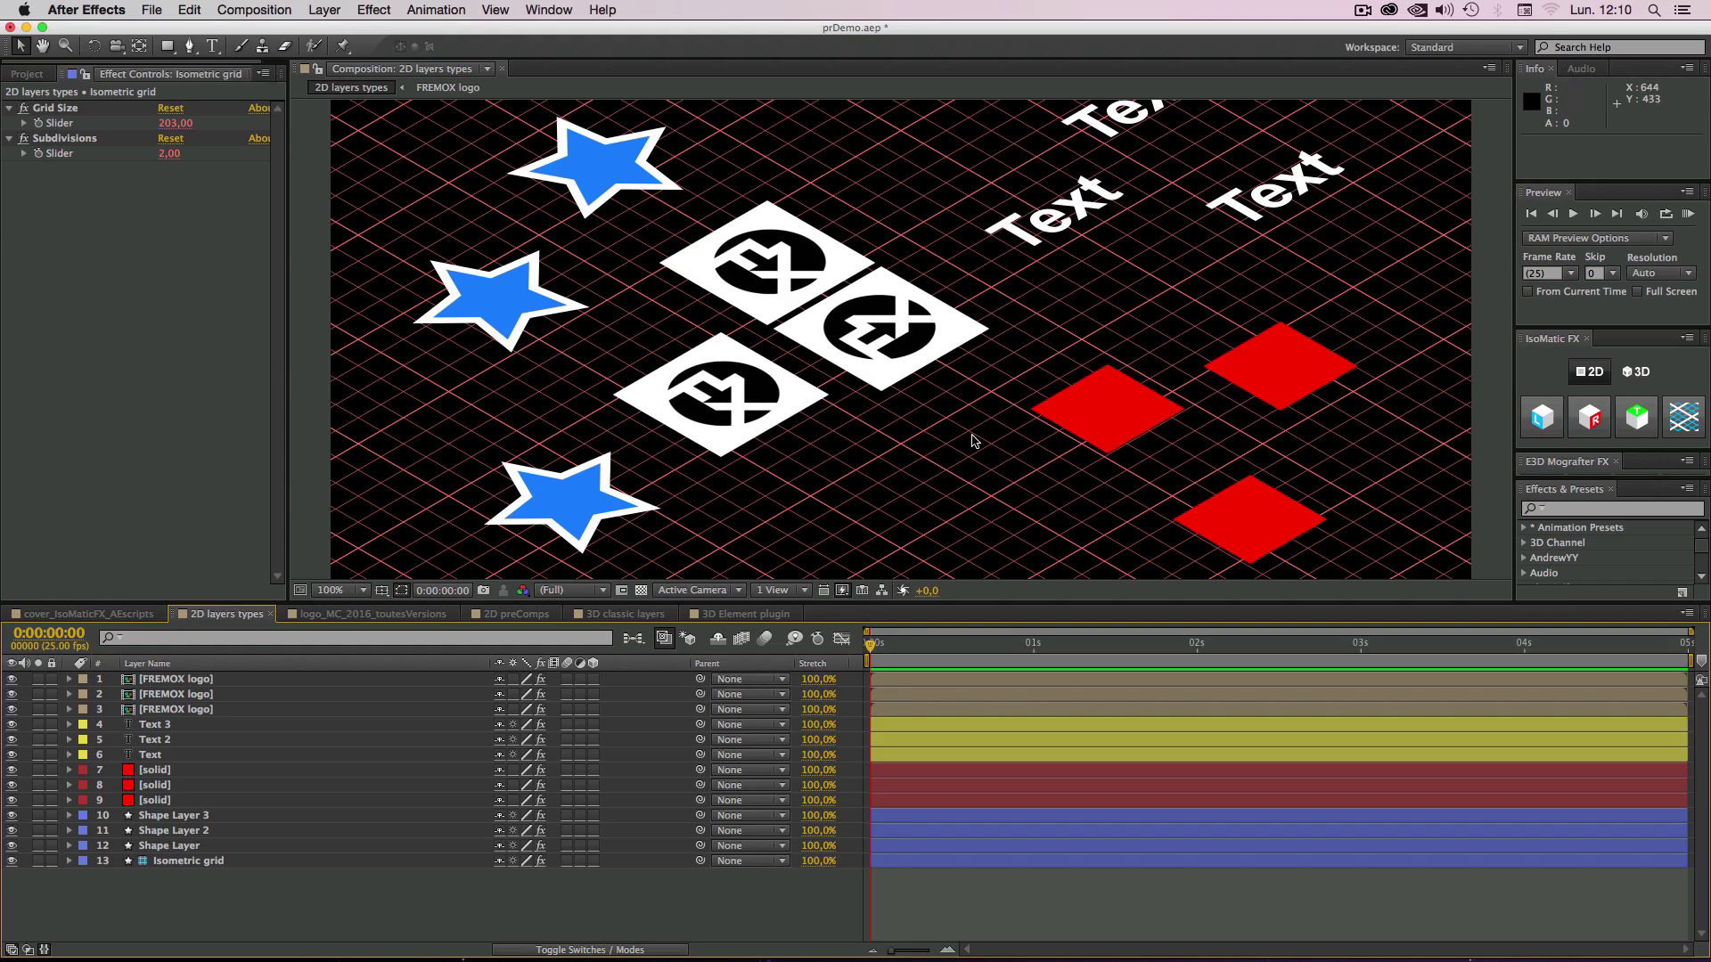
{"action": "key", "text": "comma"}
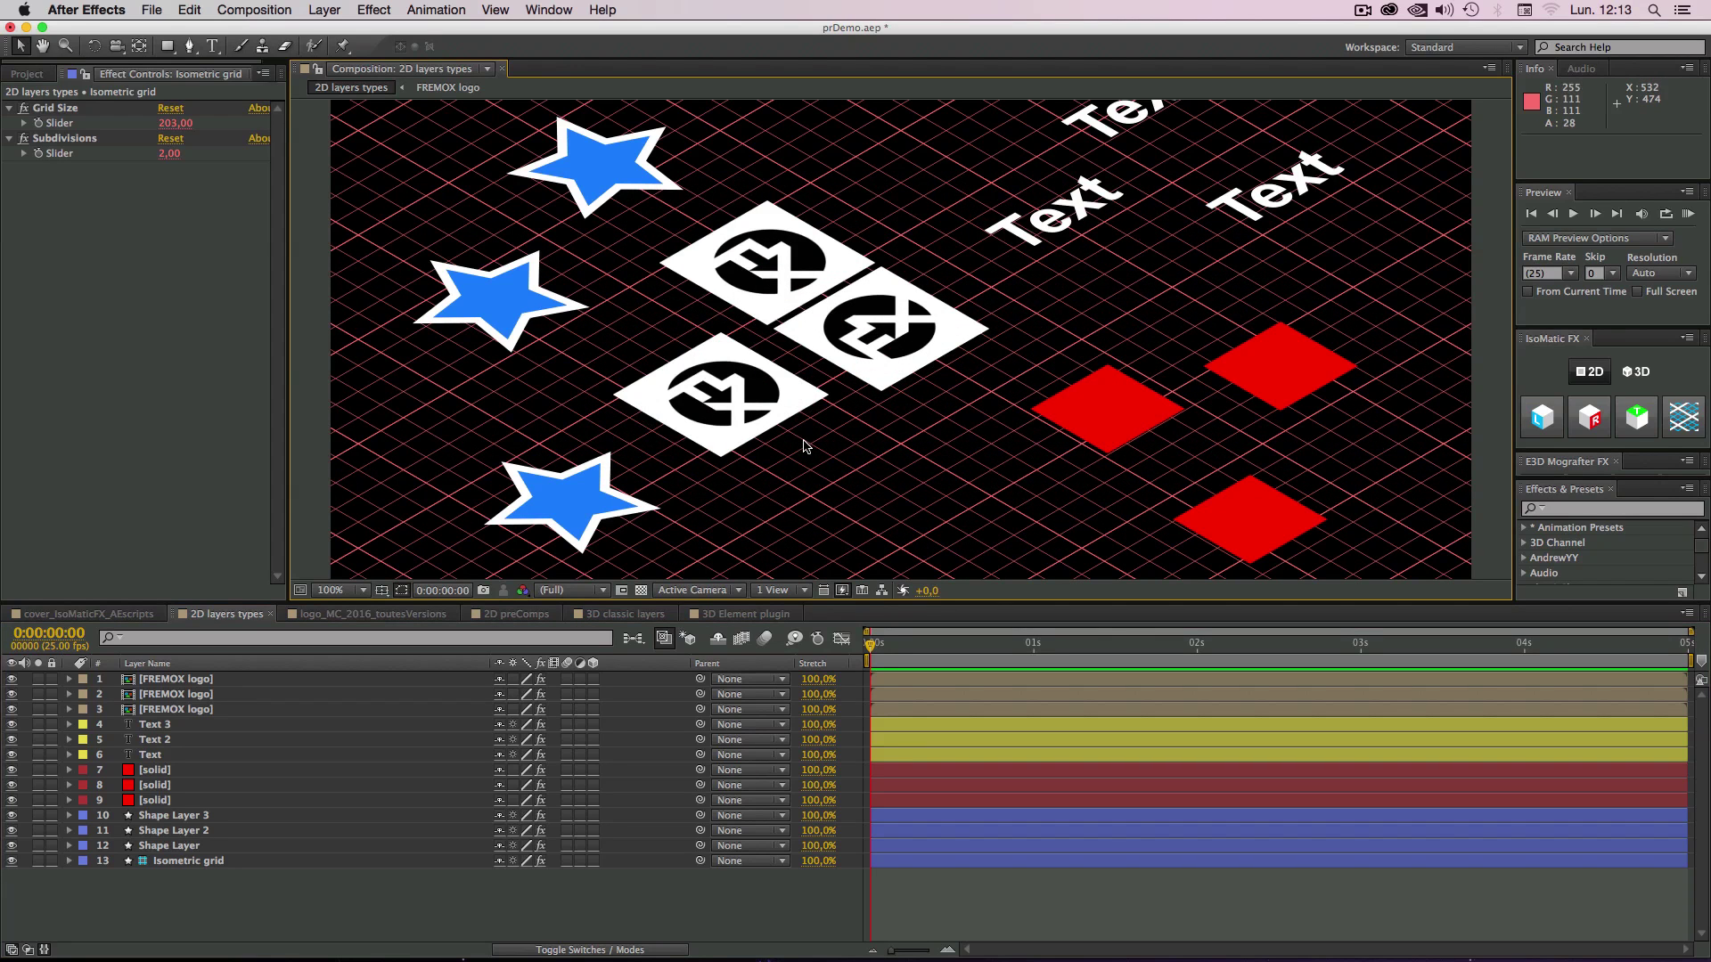
{"action": "key", "text": "super+0"}
Step: Open the logo_MC_2016_toutesVersions composition, try moving the logo and undo the move
{"action": "left_click", "coordinate": [343, 614]}
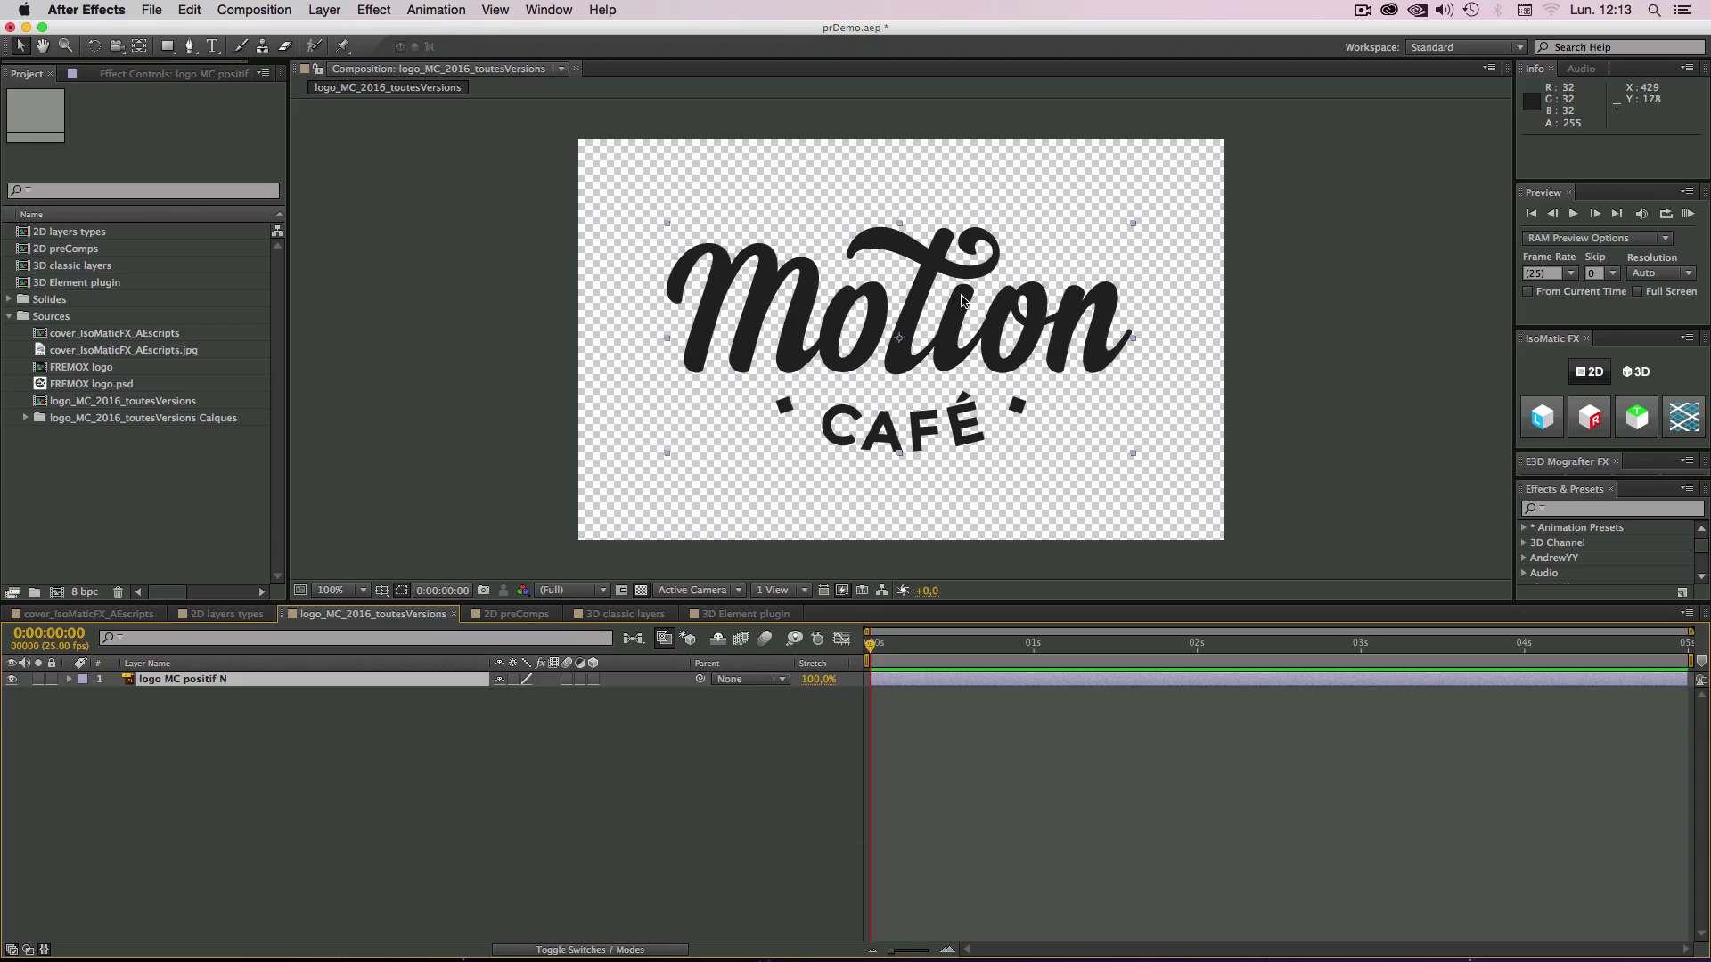
{"action": "left_click_drag", "start_coordinate": [852, 351], "coordinate": [816, 323]}
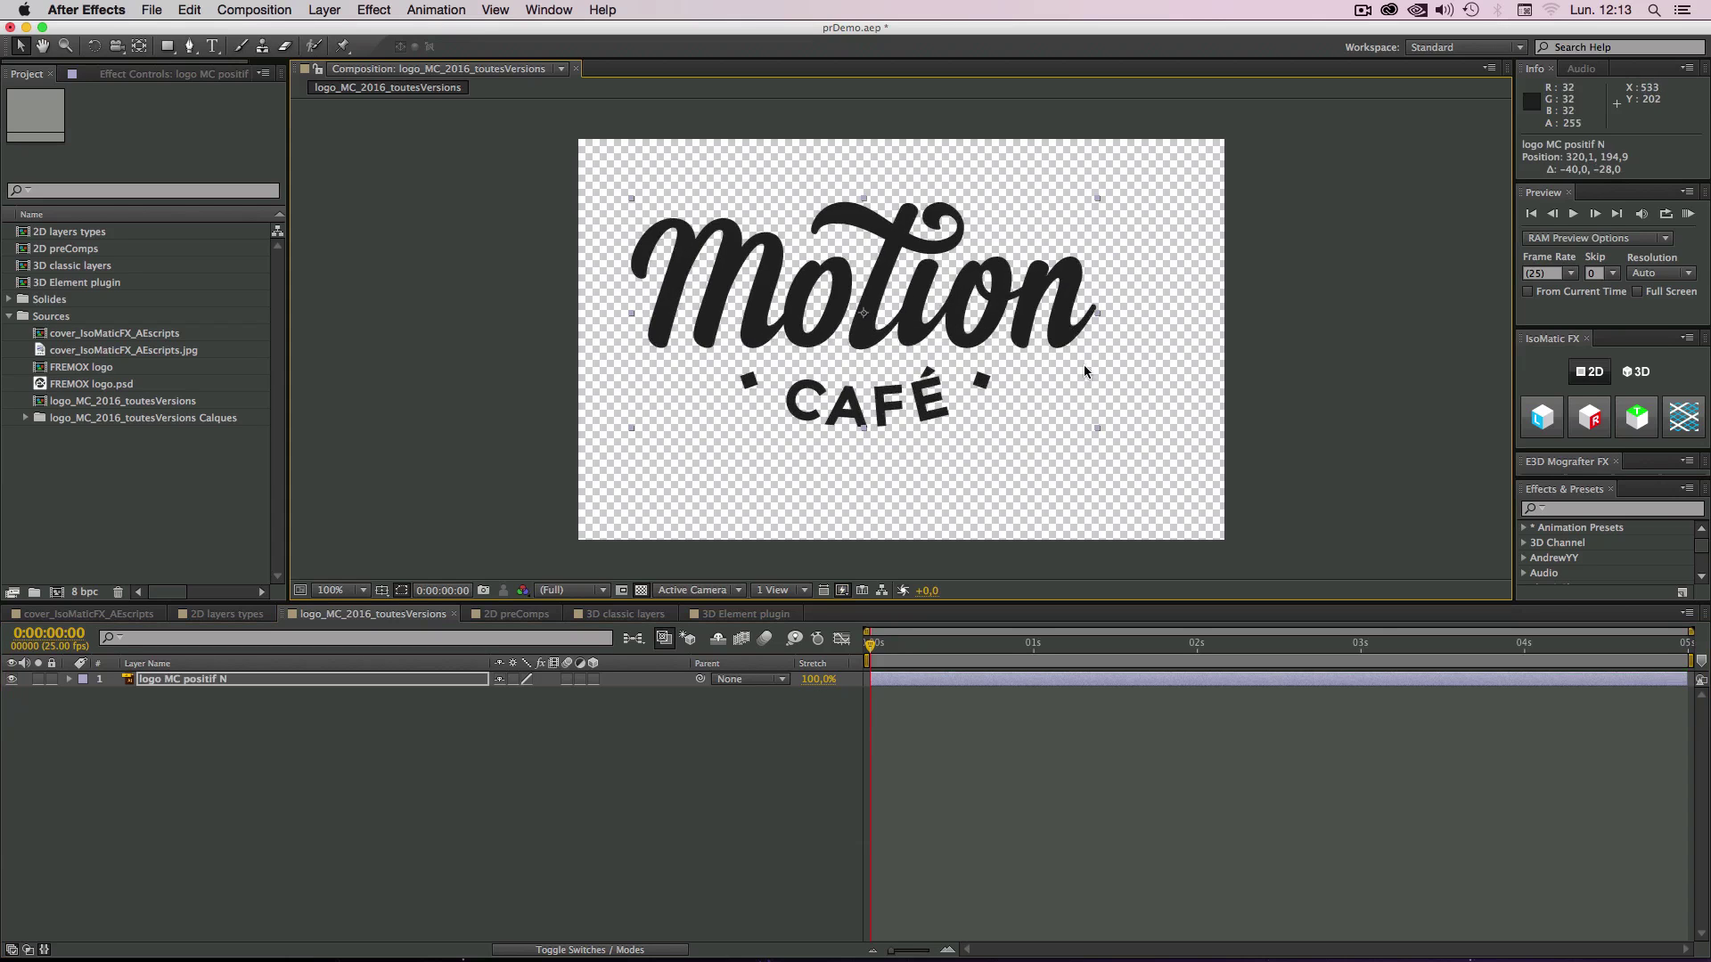
{"action": "key", "text": "super+z"}
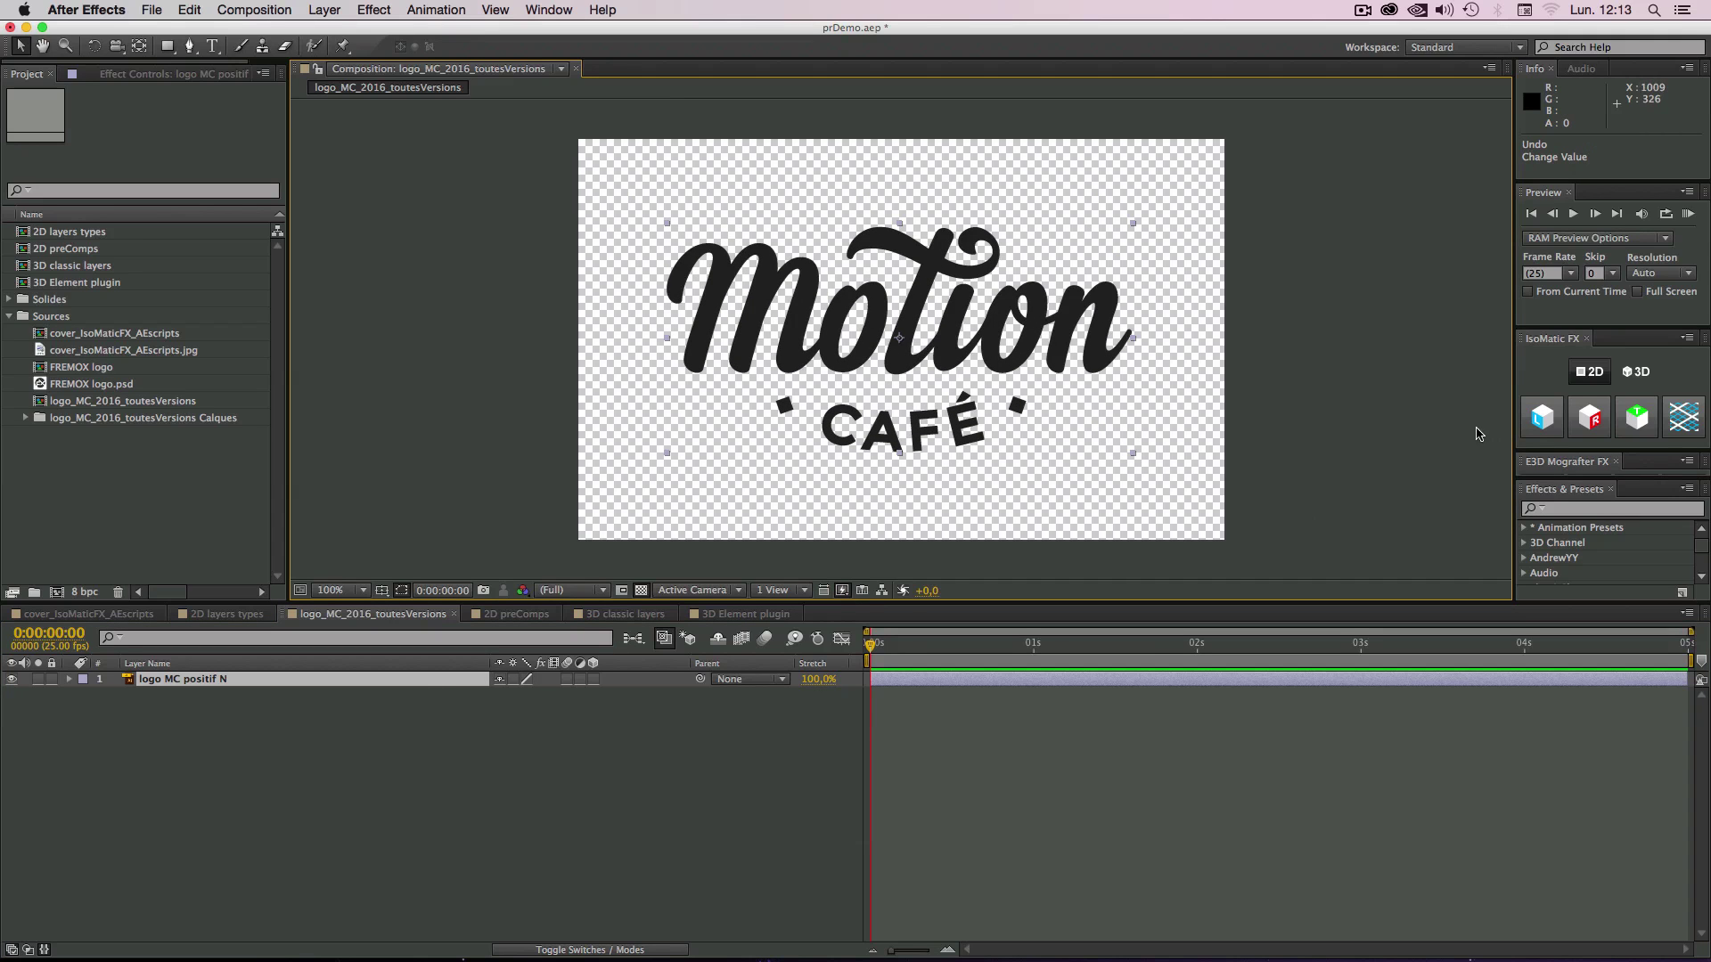
Step: Try the 2D left, right and top isometry on the logo layer, undoing each one
{"action": "left_click", "coordinate": [1541, 419]}
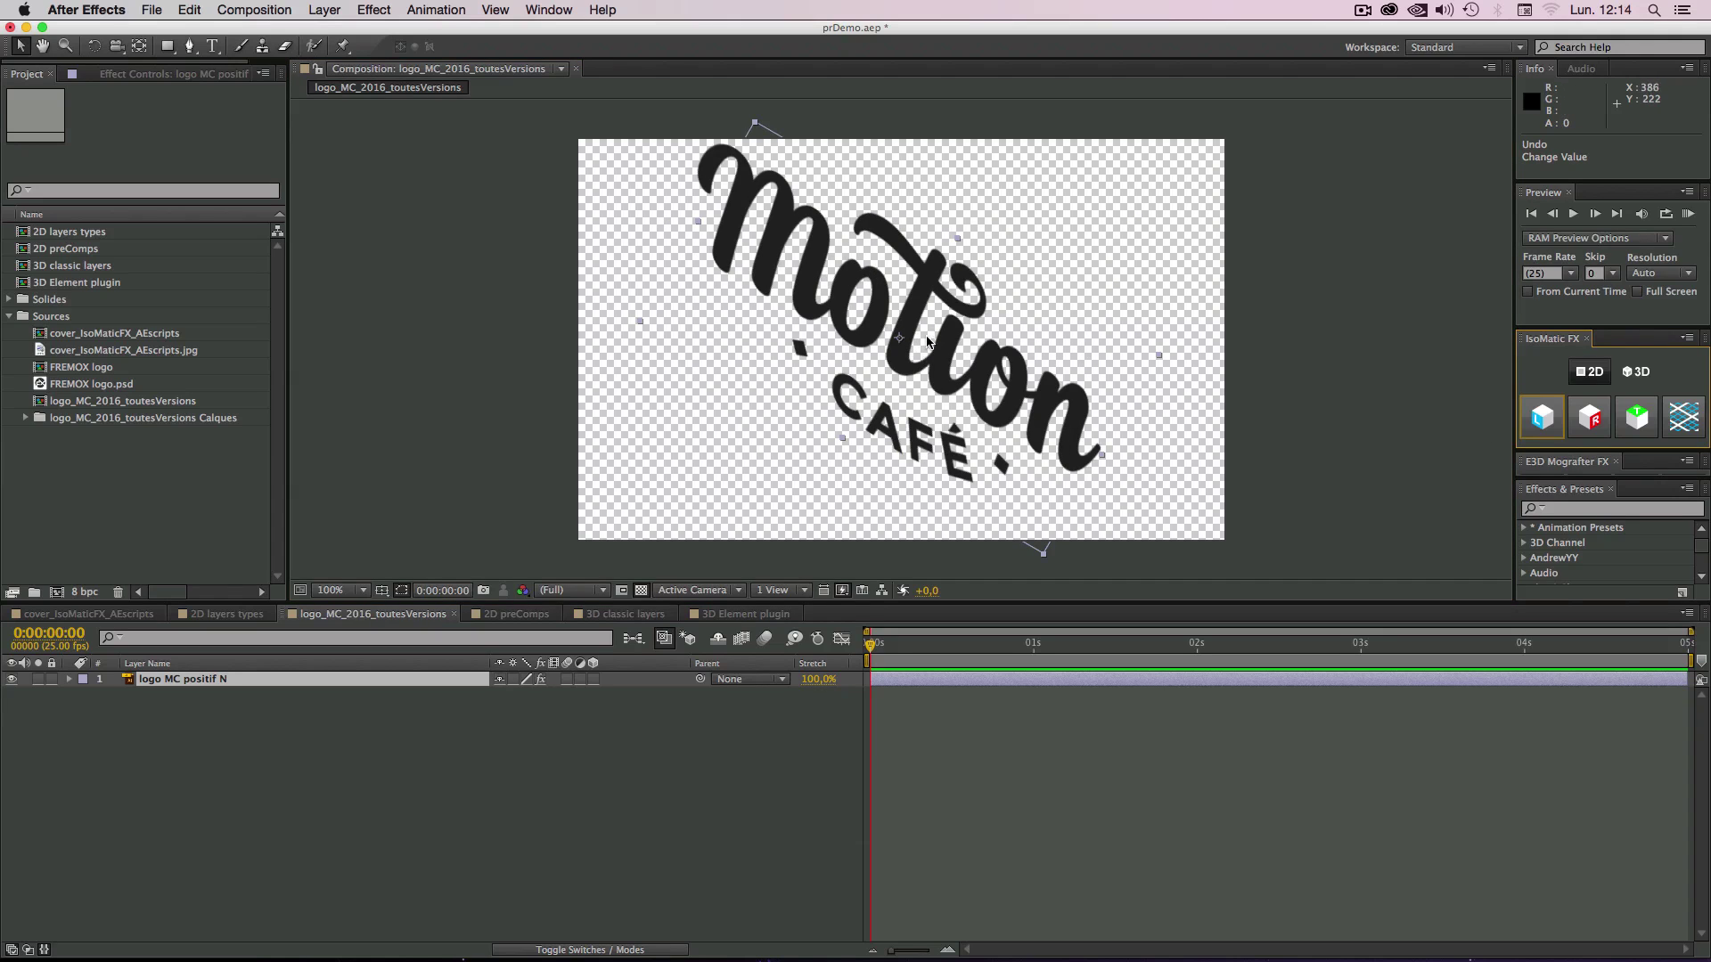
{"action": "left_click", "coordinate": [1590, 417]}
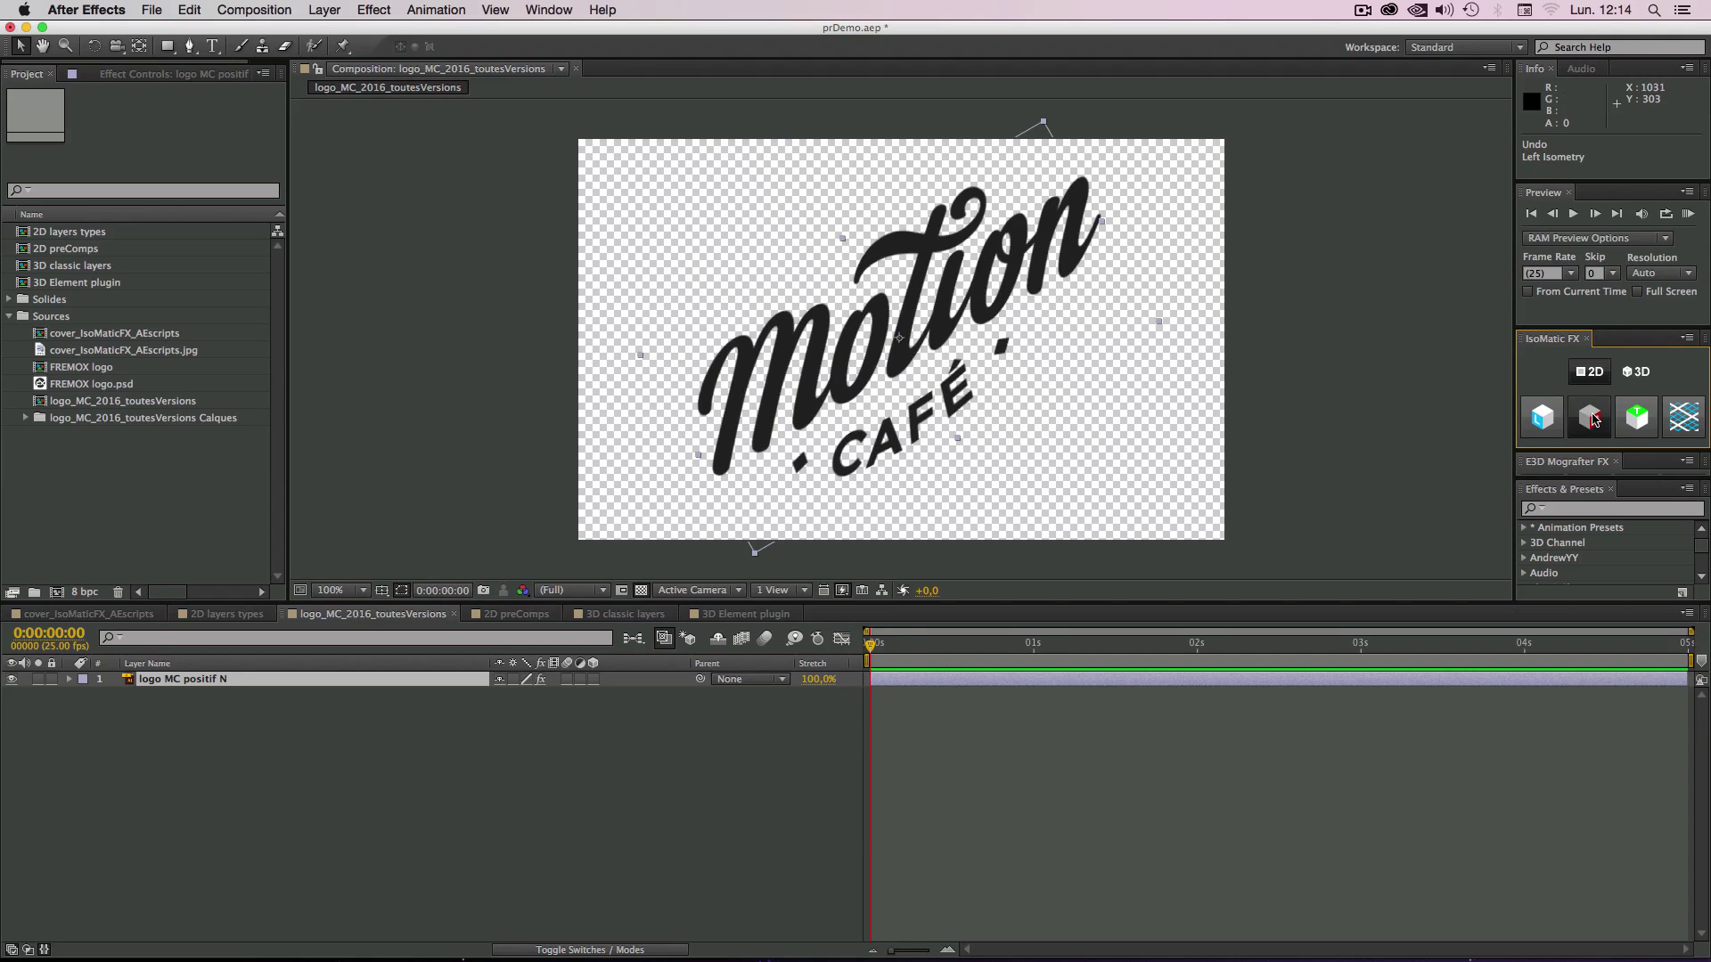
{"action": "left_click", "coordinate": [1637, 418]}
{"action": "key", "text": "super+z"}
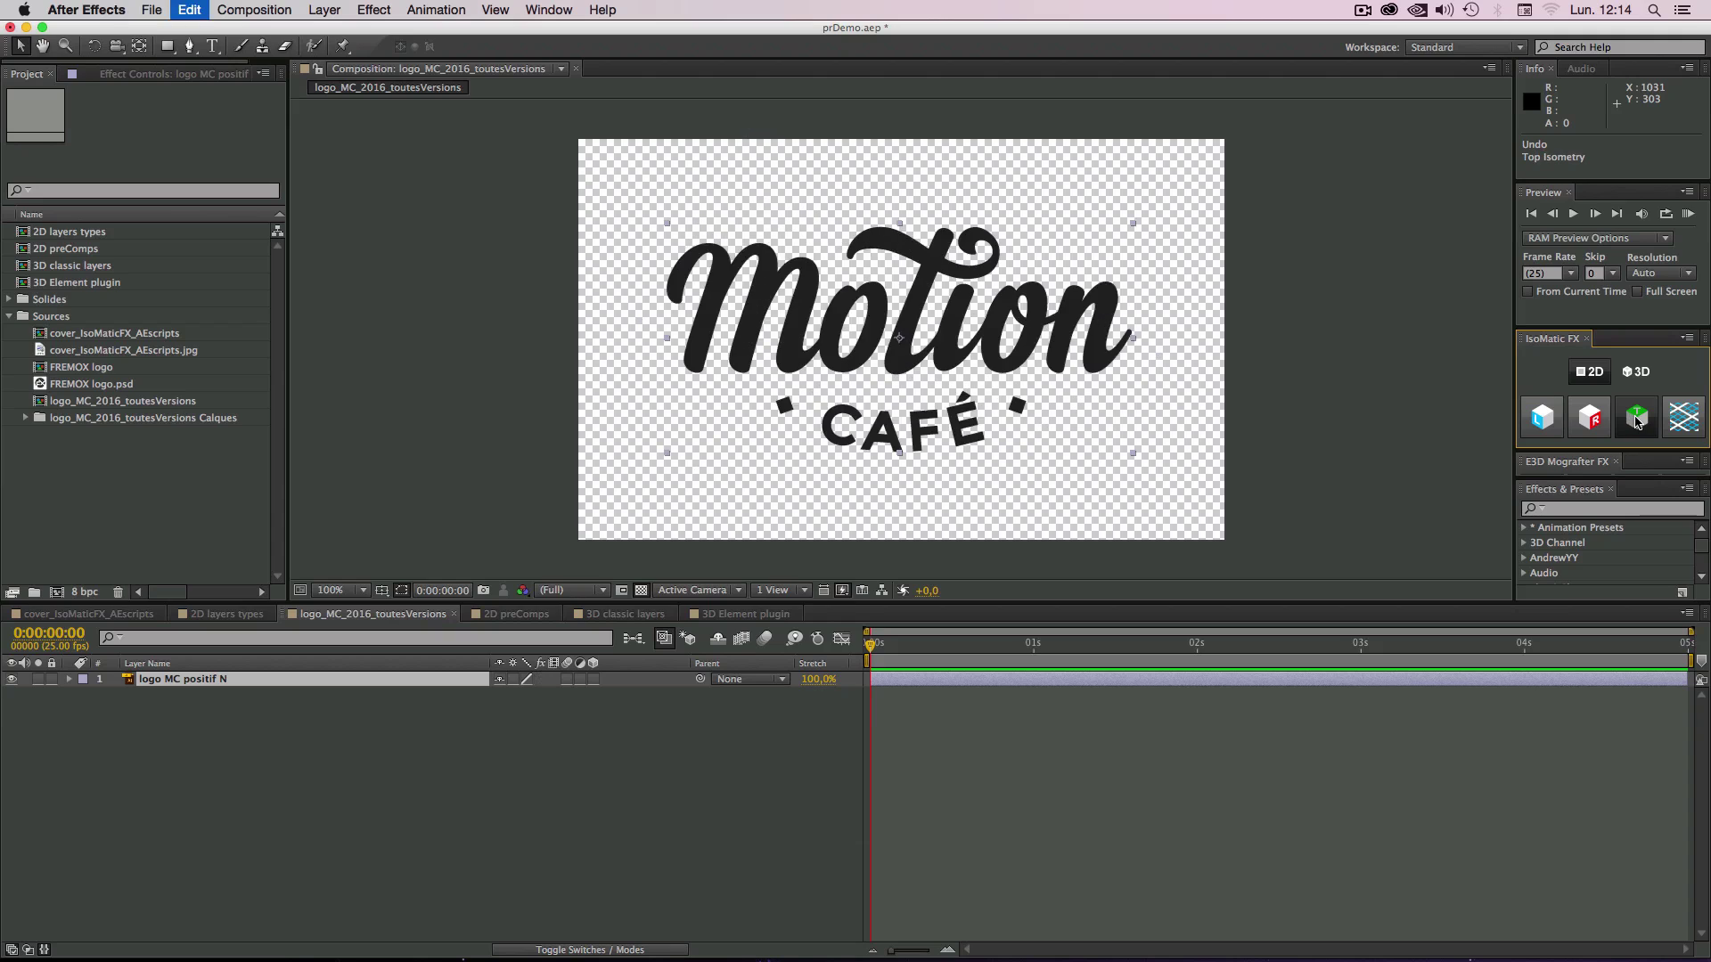
{"action": "left_click", "coordinate": [1637, 422]}
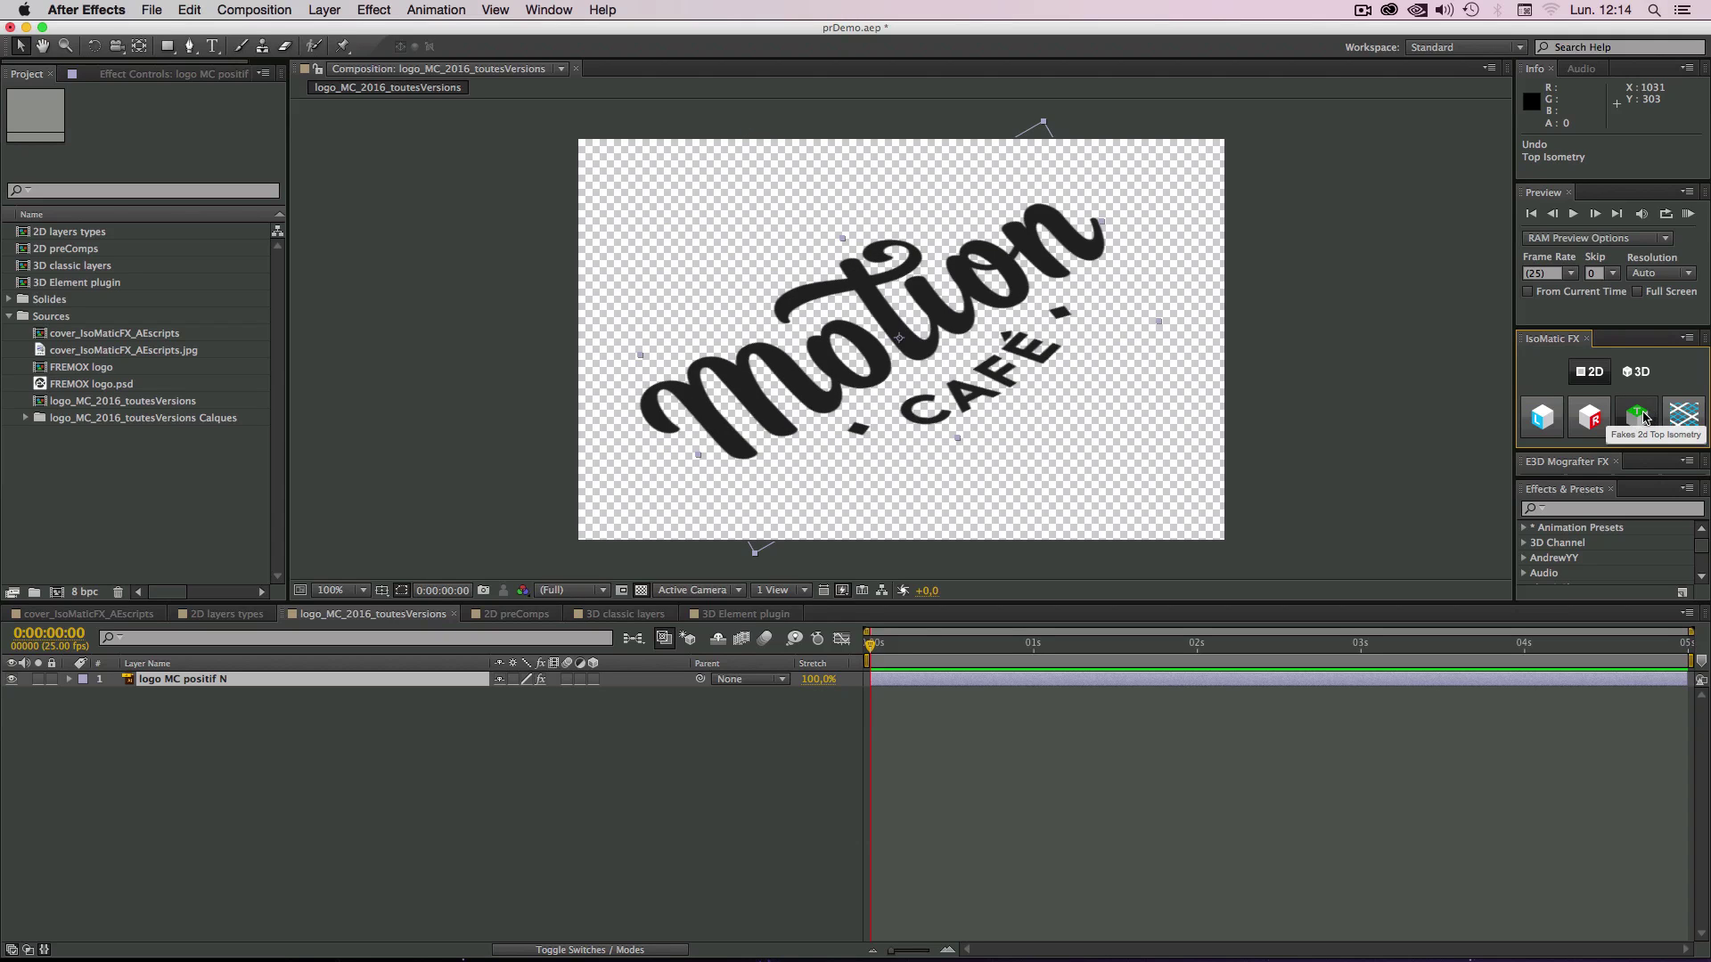
{"action": "key", "text": "super+z"}
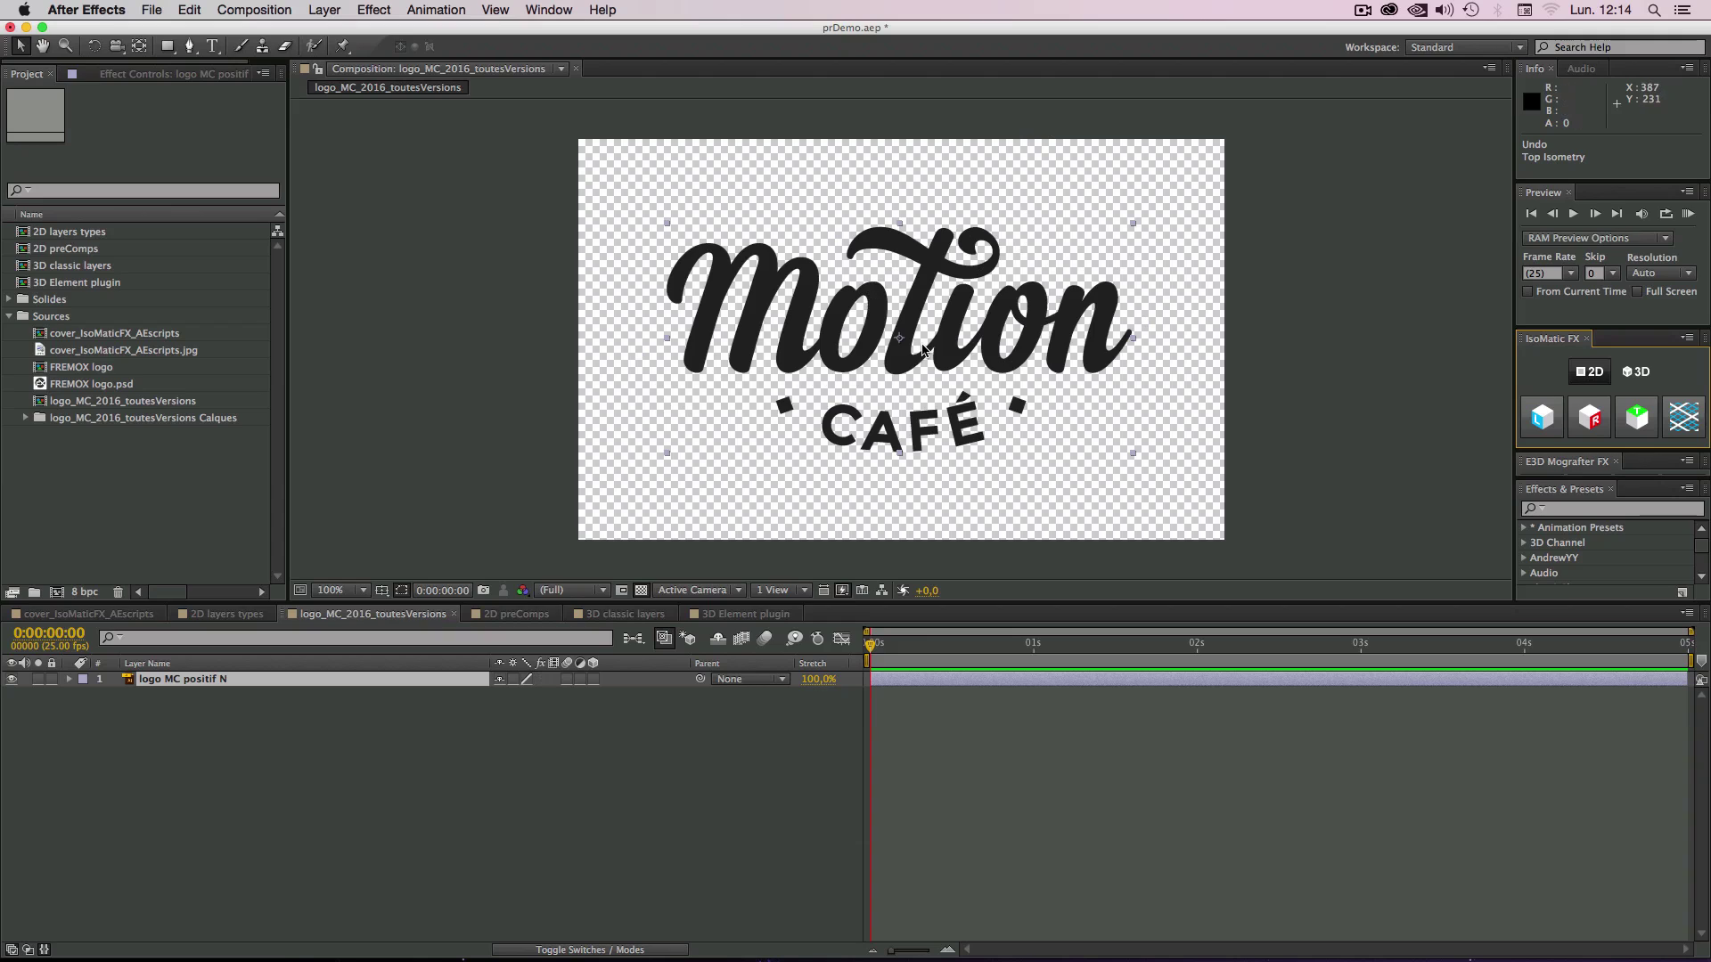
Step: Try the left isometry on the logo layer with Continuously Rasterize switched on and off, and remove the isometry
{"action": "left_click", "coordinate": [1548, 418]}
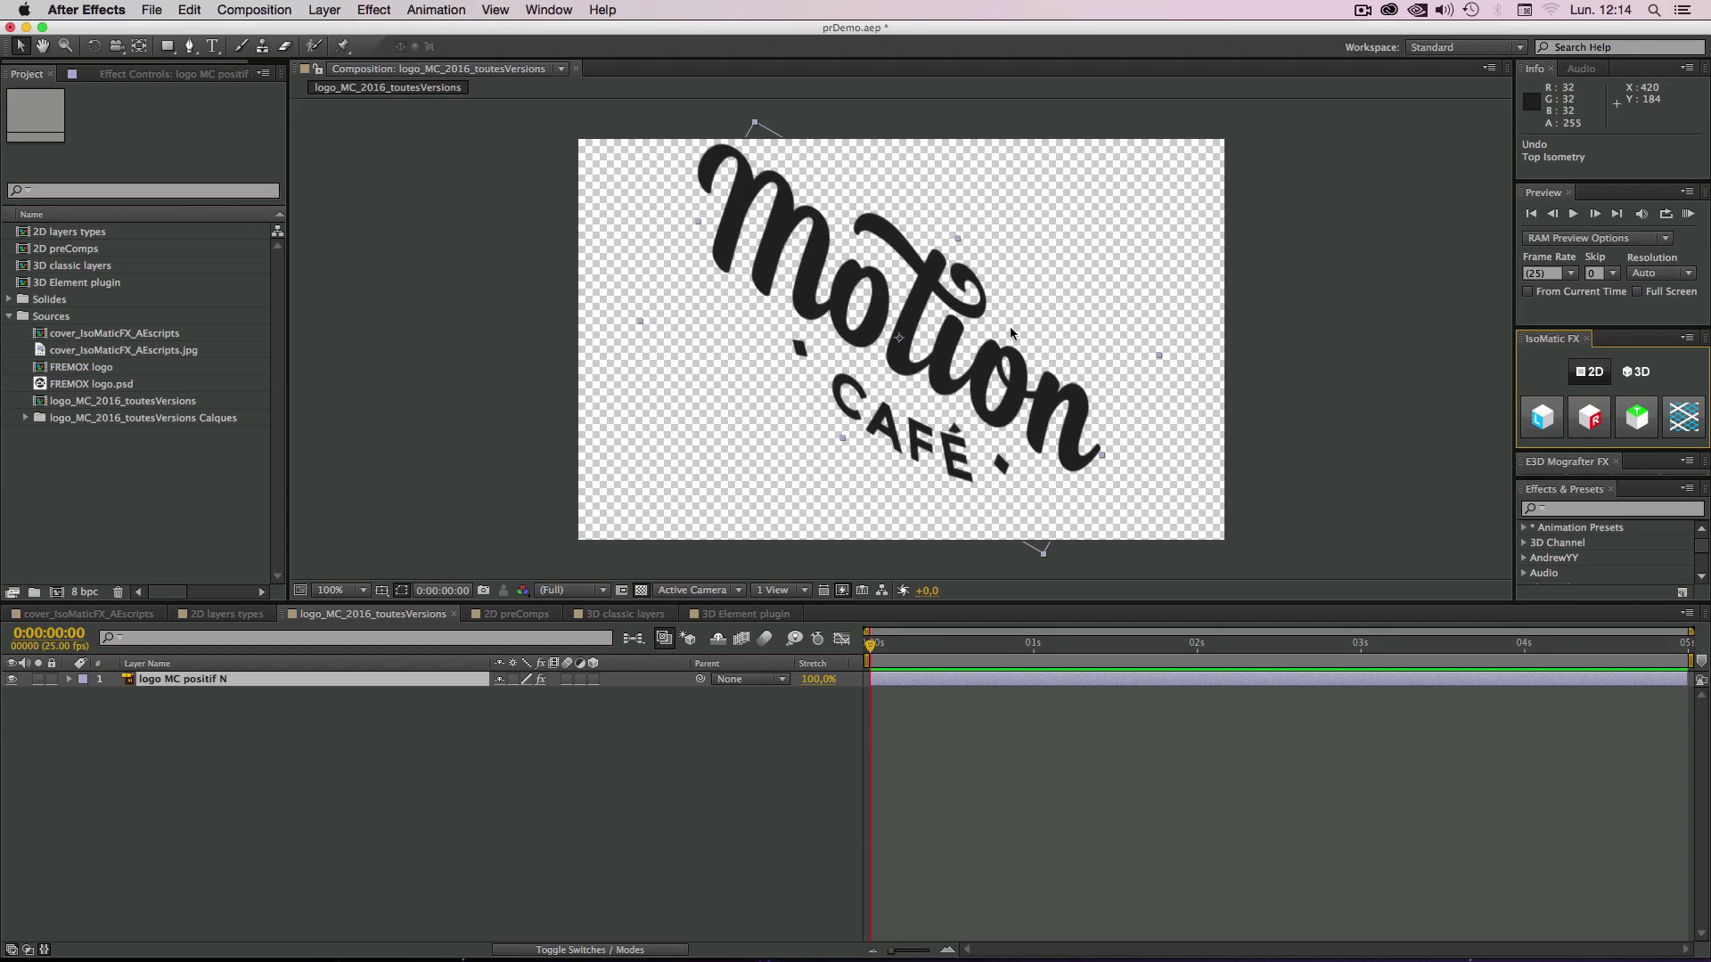
{"action": "left_click", "coordinate": [513, 680]}
{"action": "left_click", "coordinate": [514, 680]}
{"action": "left_click", "coordinate": [514, 680]}
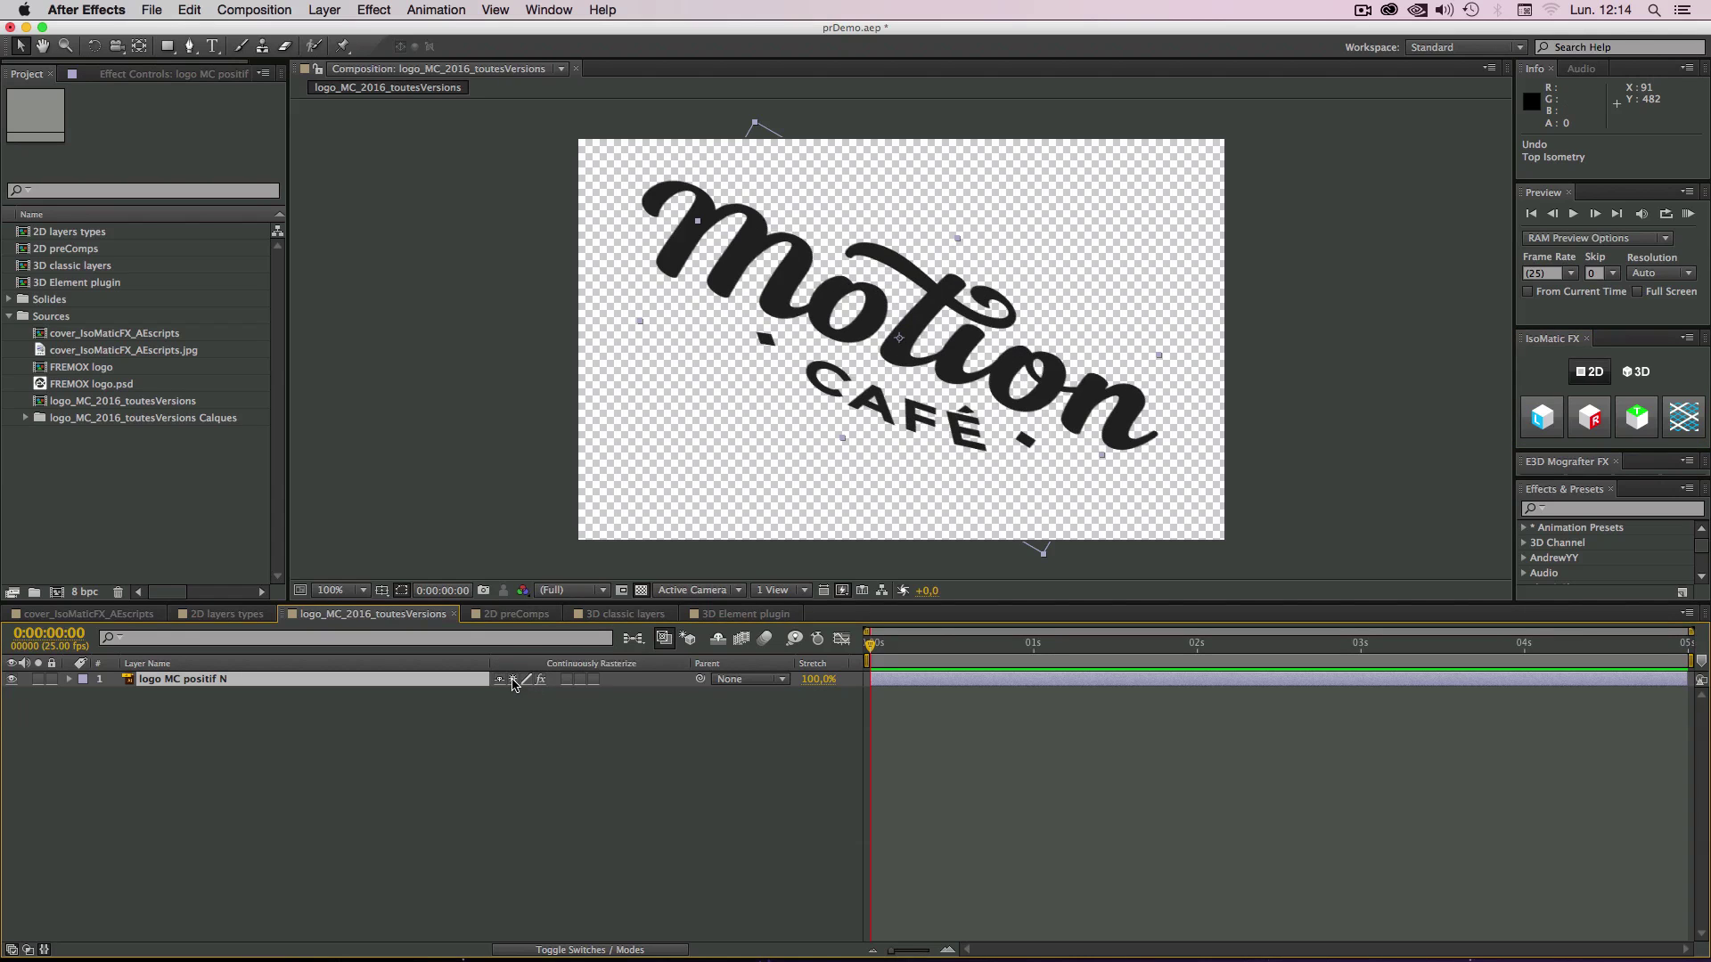
{"action": "left_click", "coordinate": [513, 680]}
{"action": "left_click", "coordinate": [513, 680]}
{"action": "left_click", "coordinate": [513, 680]}
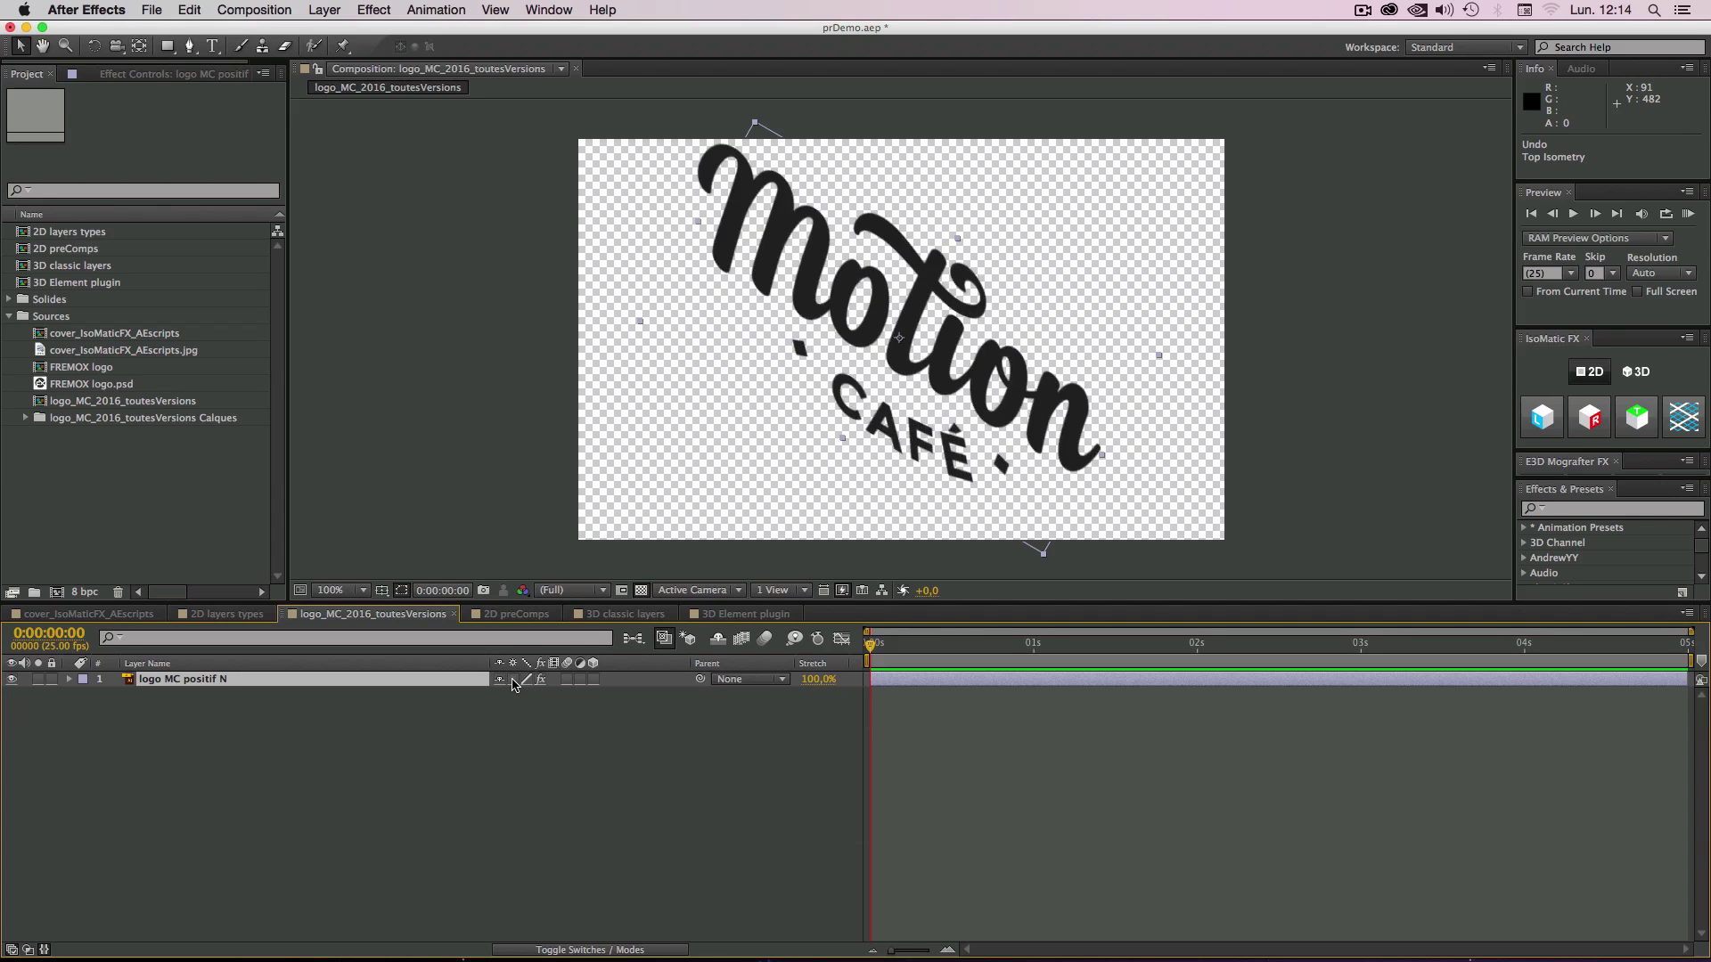
{"action": "left_click", "coordinate": [513, 680]}
{"action": "left_click", "coordinate": [513, 680]}
{"action": "left_click", "coordinate": [513, 680]}
{"action": "left_click", "coordinate": [513, 680]}
{"action": "left_click", "coordinate": [513, 680]}
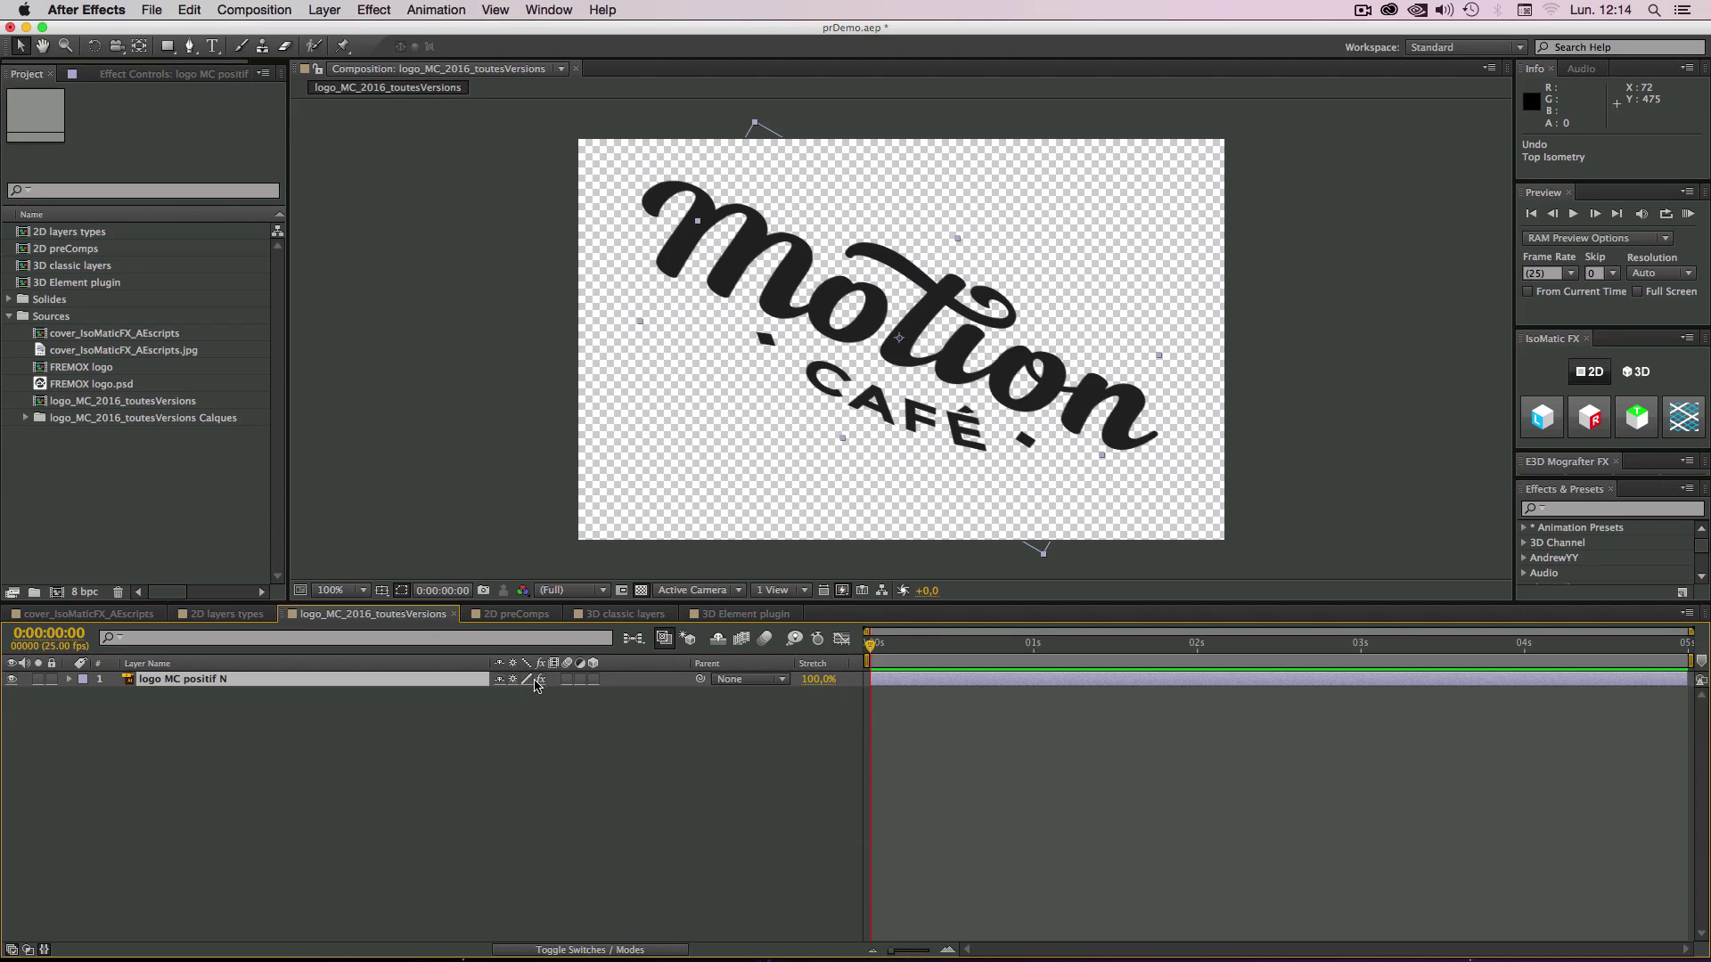
{"action": "left_click", "coordinate": [513, 680]}
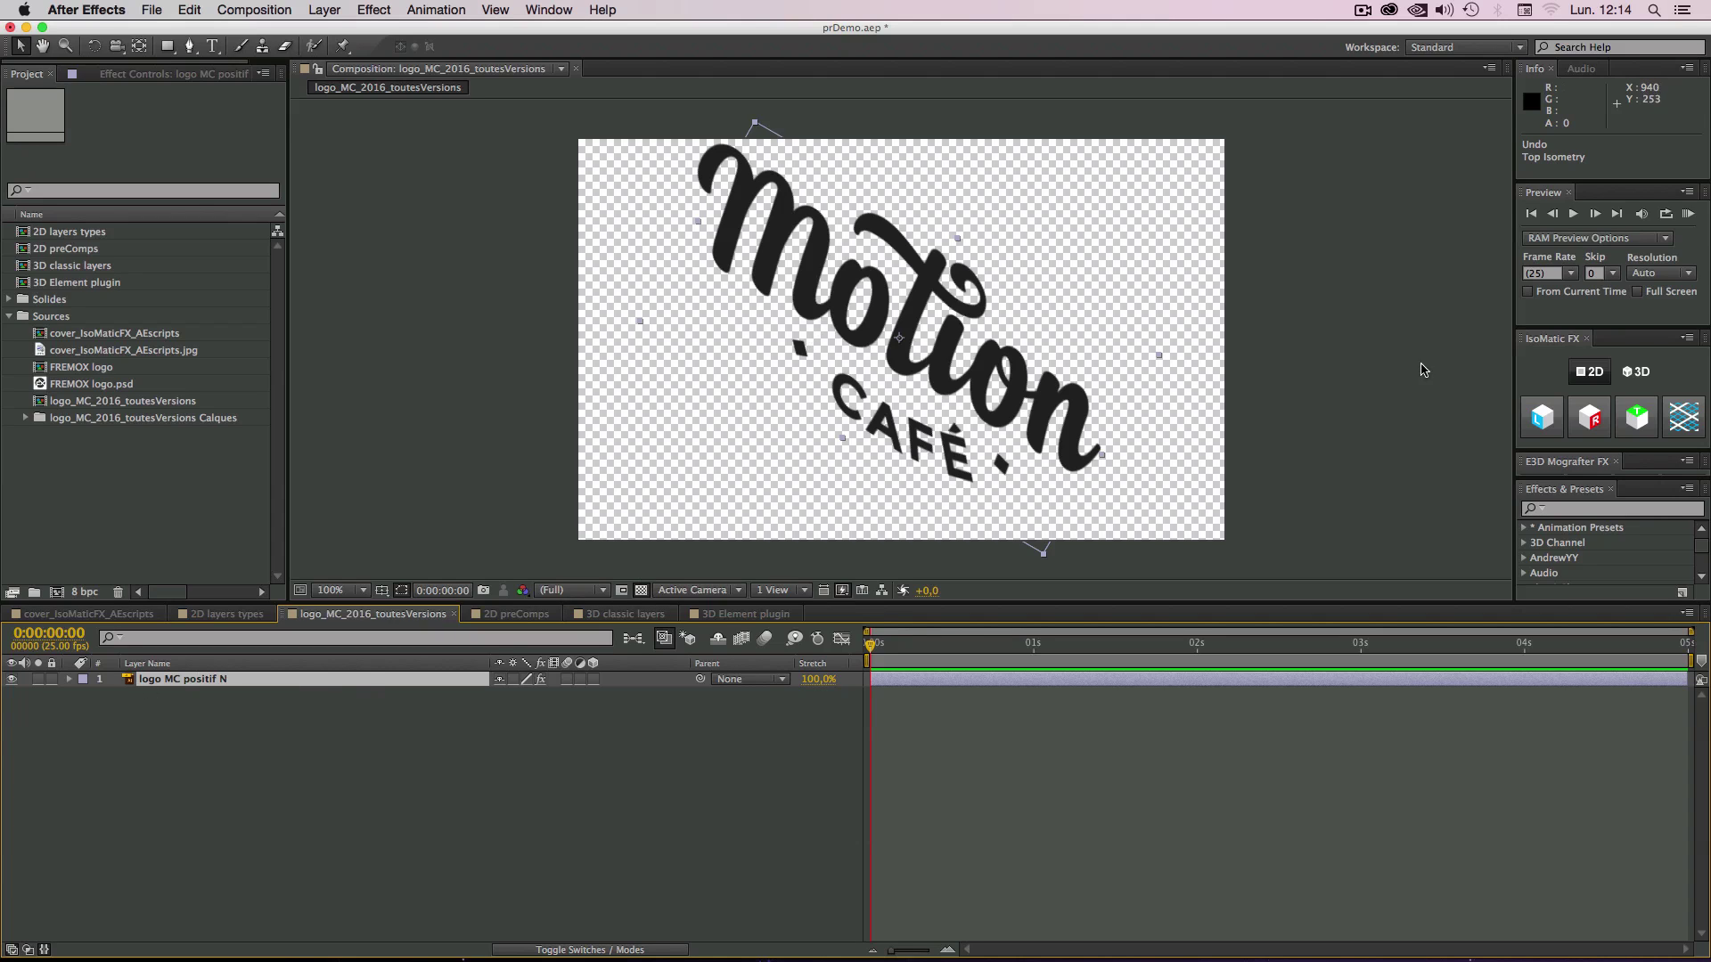
{"action": "left_click", "coordinate": [1543, 417]}
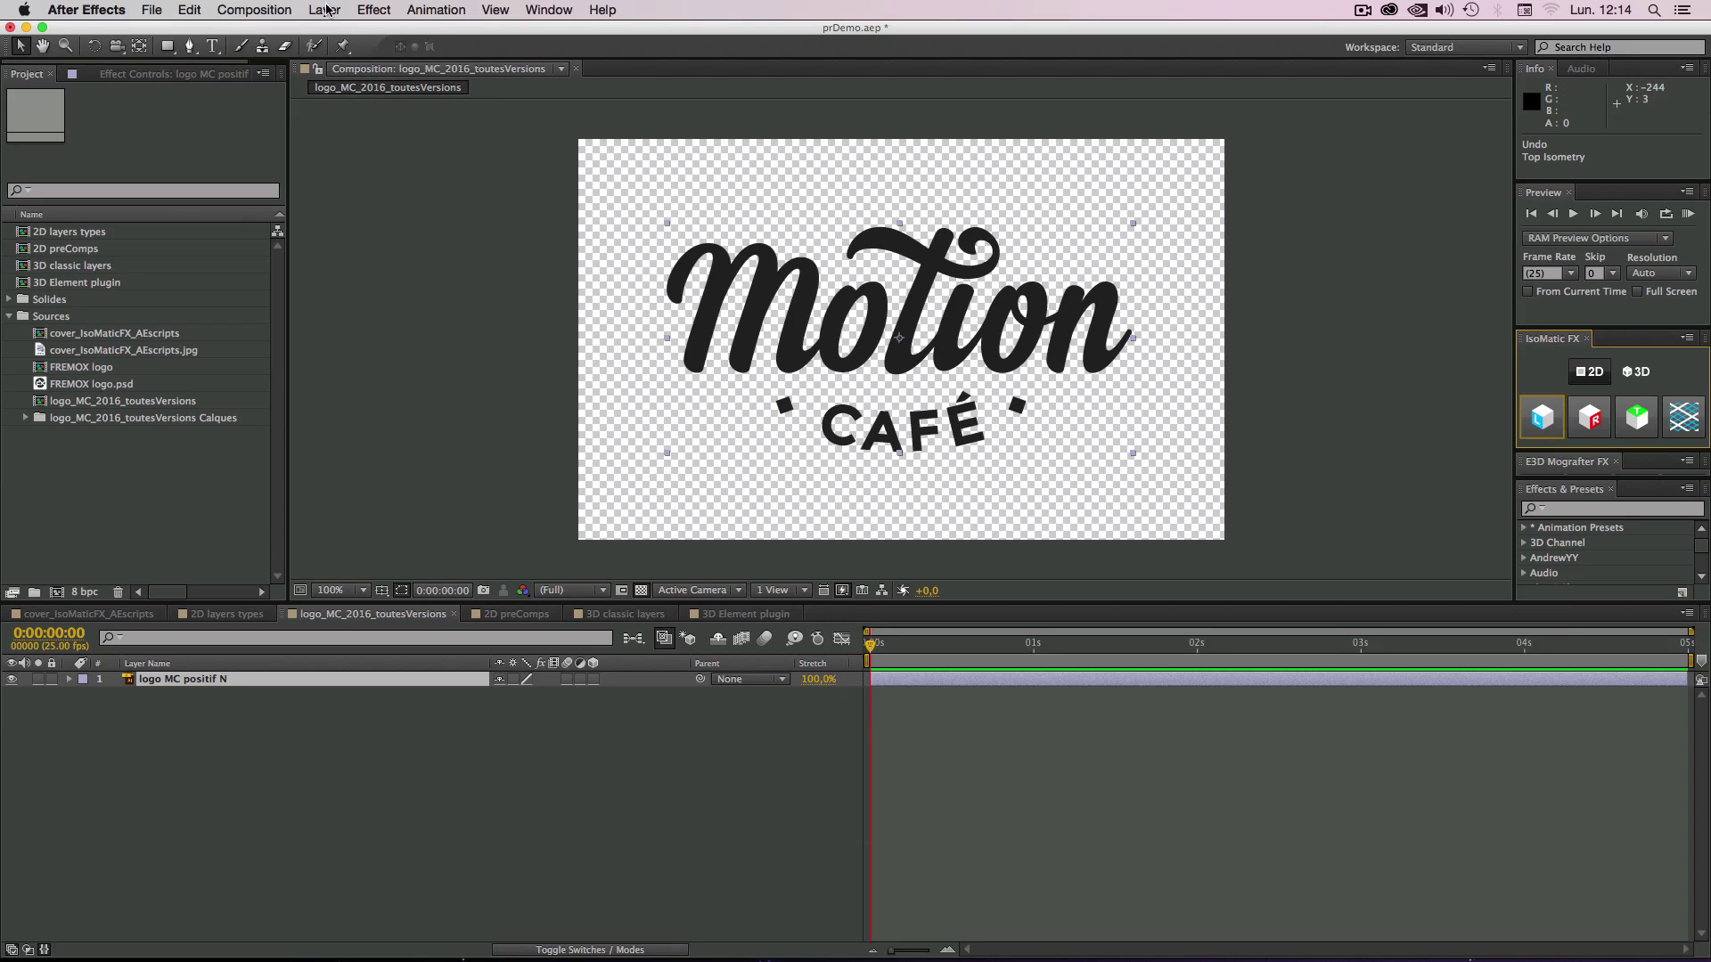
Step: Create shapes from the vector layer "logo MC positif N"
{"action": "left_click", "coordinate": [164, 683]}
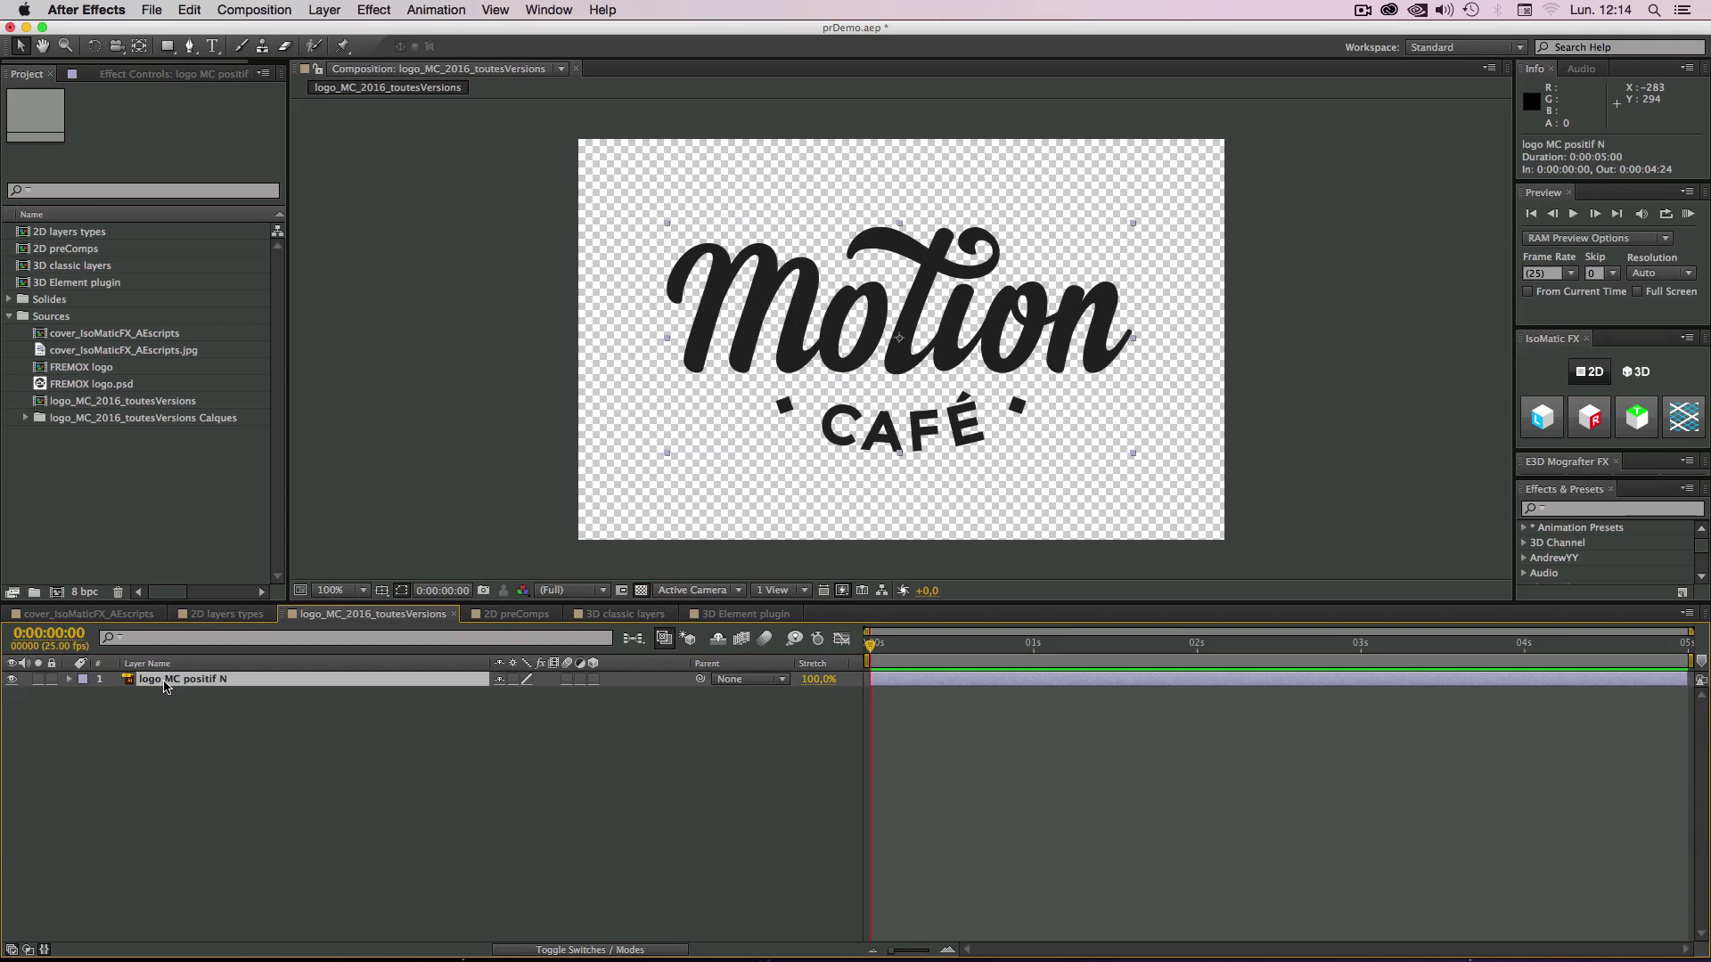
{"action": "left_click", "coordinate": [325, 10]}
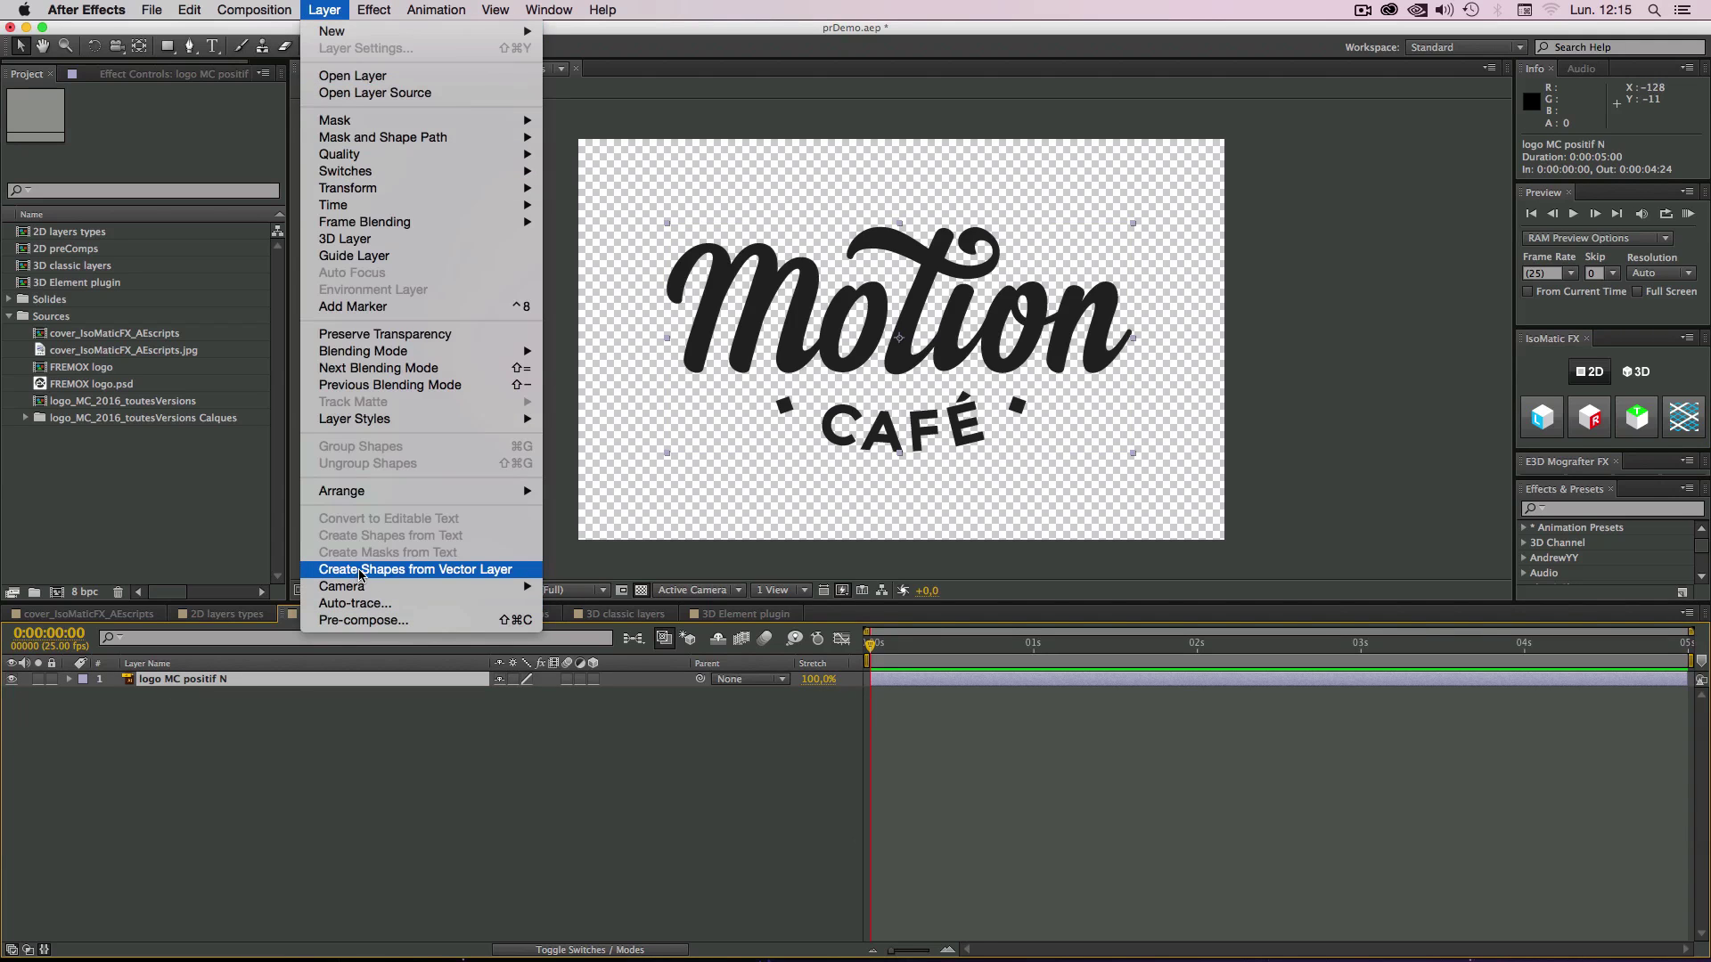
{"action": "left_click", "coordinate": [415, 571]}
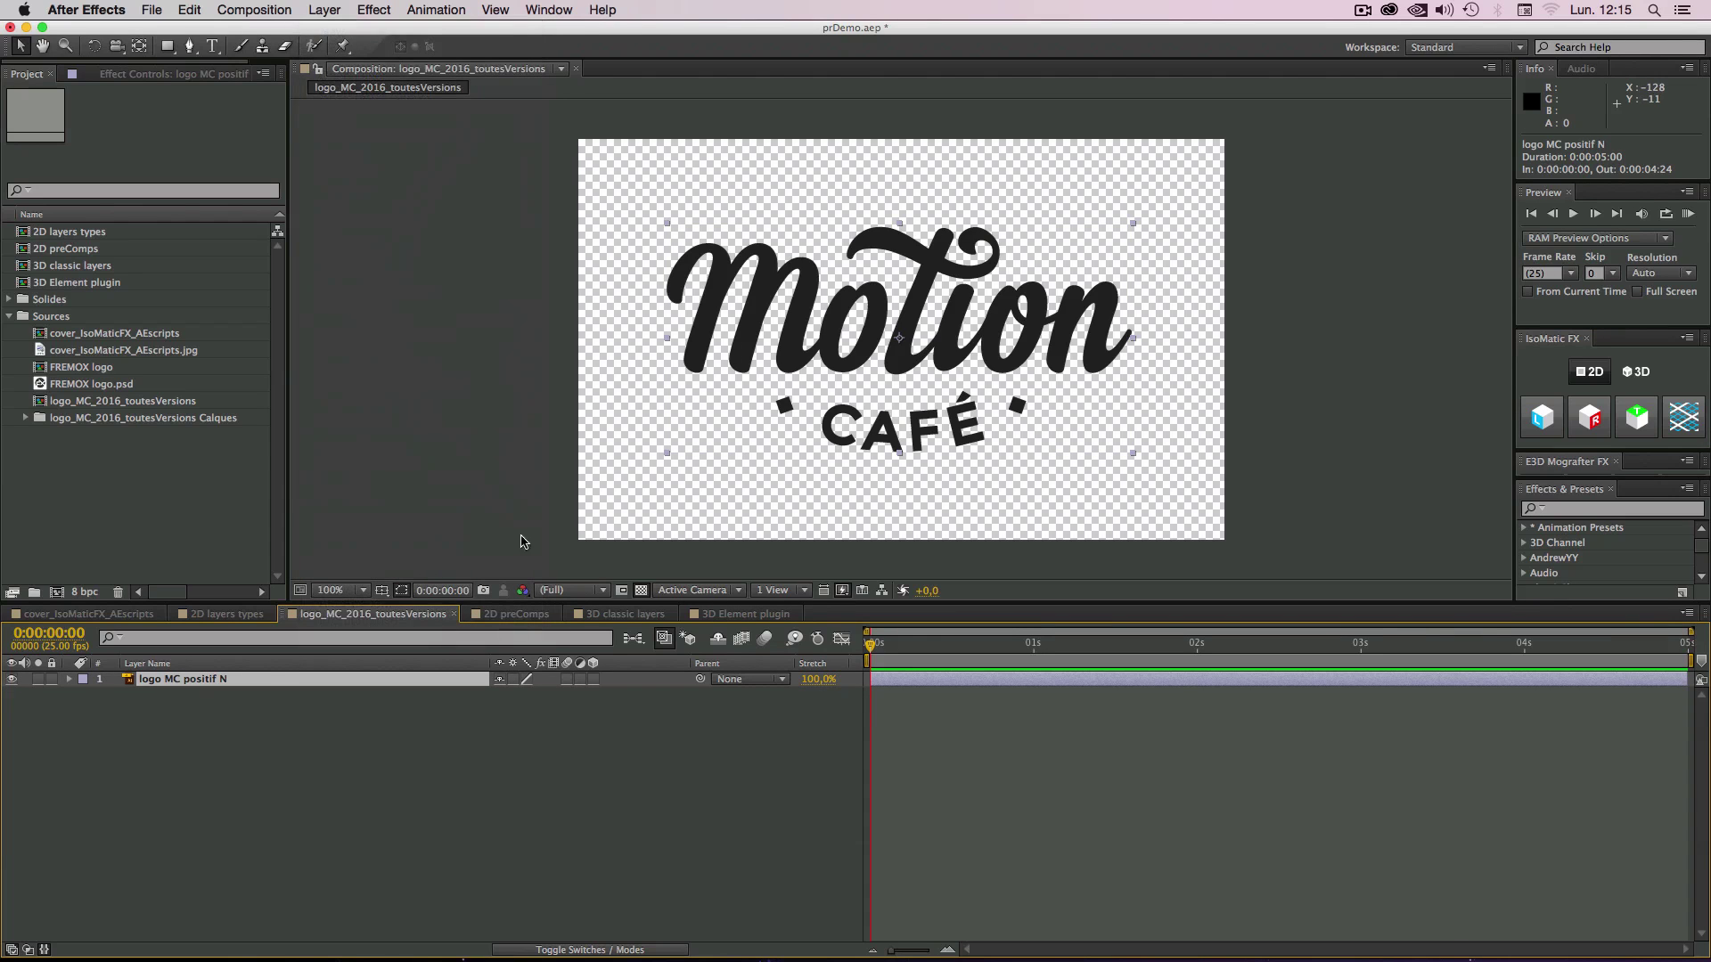
{"action": "left_click", "coordinate": [189, 735]}
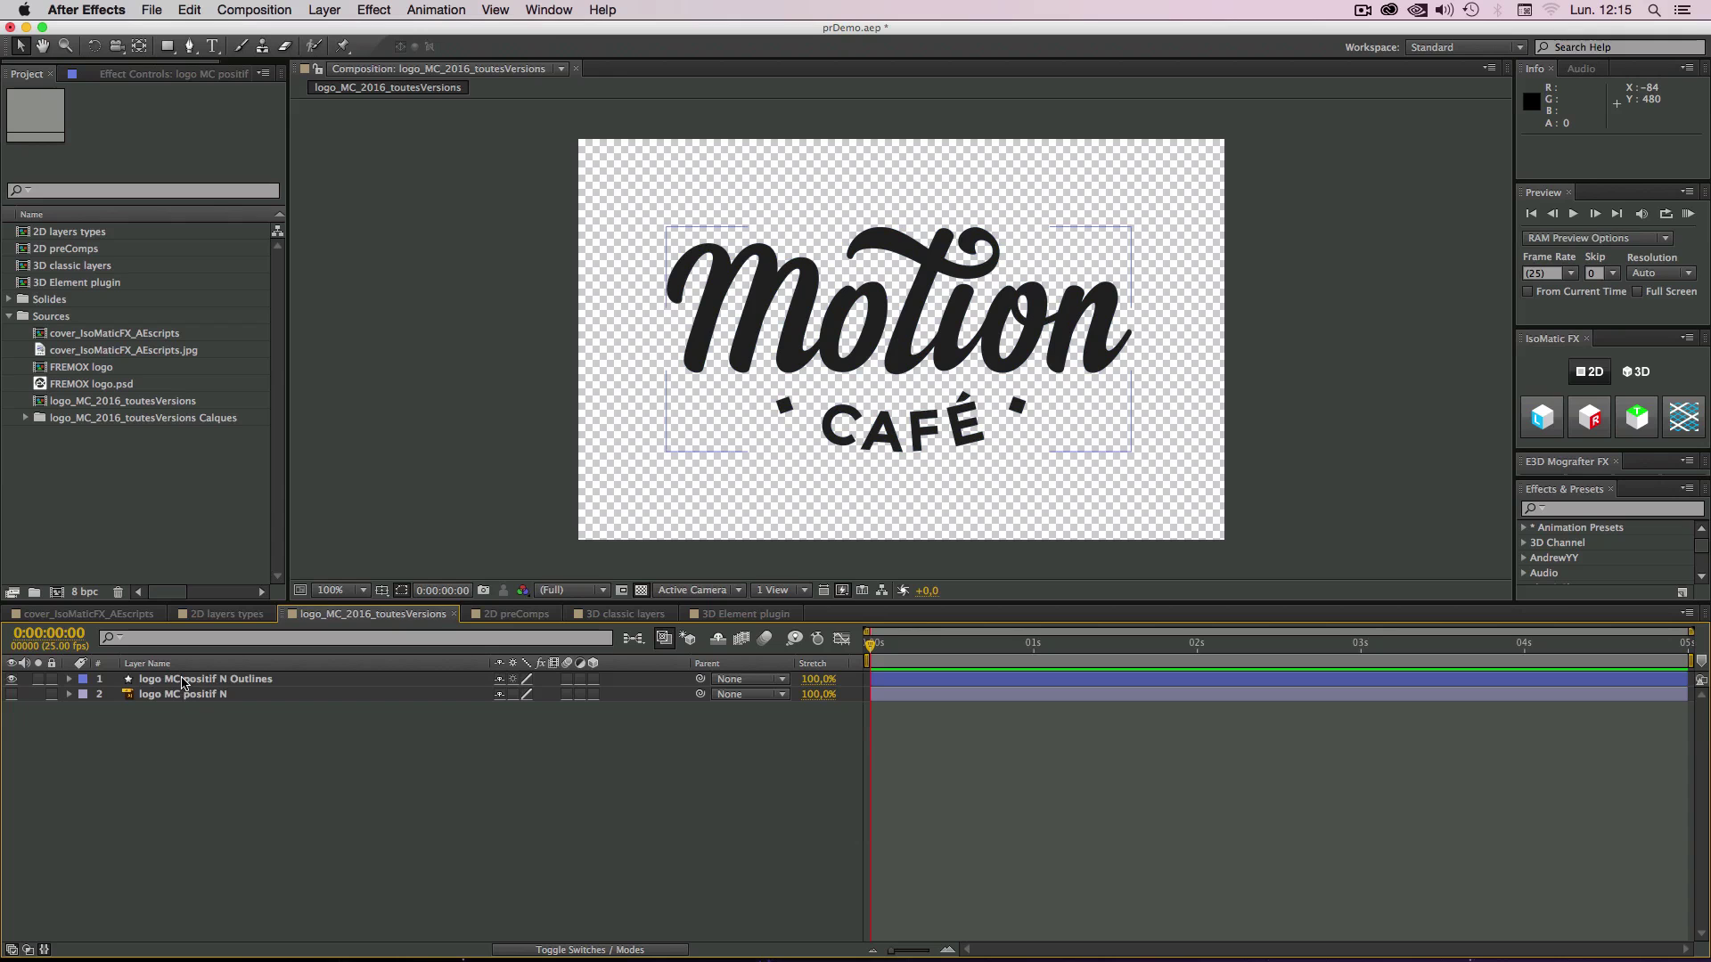
Step: Apply the left isometry to the logo outlines layer, try scaling it up strongly and undo the scaling
{"action": "left_click", "coordinate": [187, 682]}
{"action": "left_click", "coordinate": [1544, 416]}
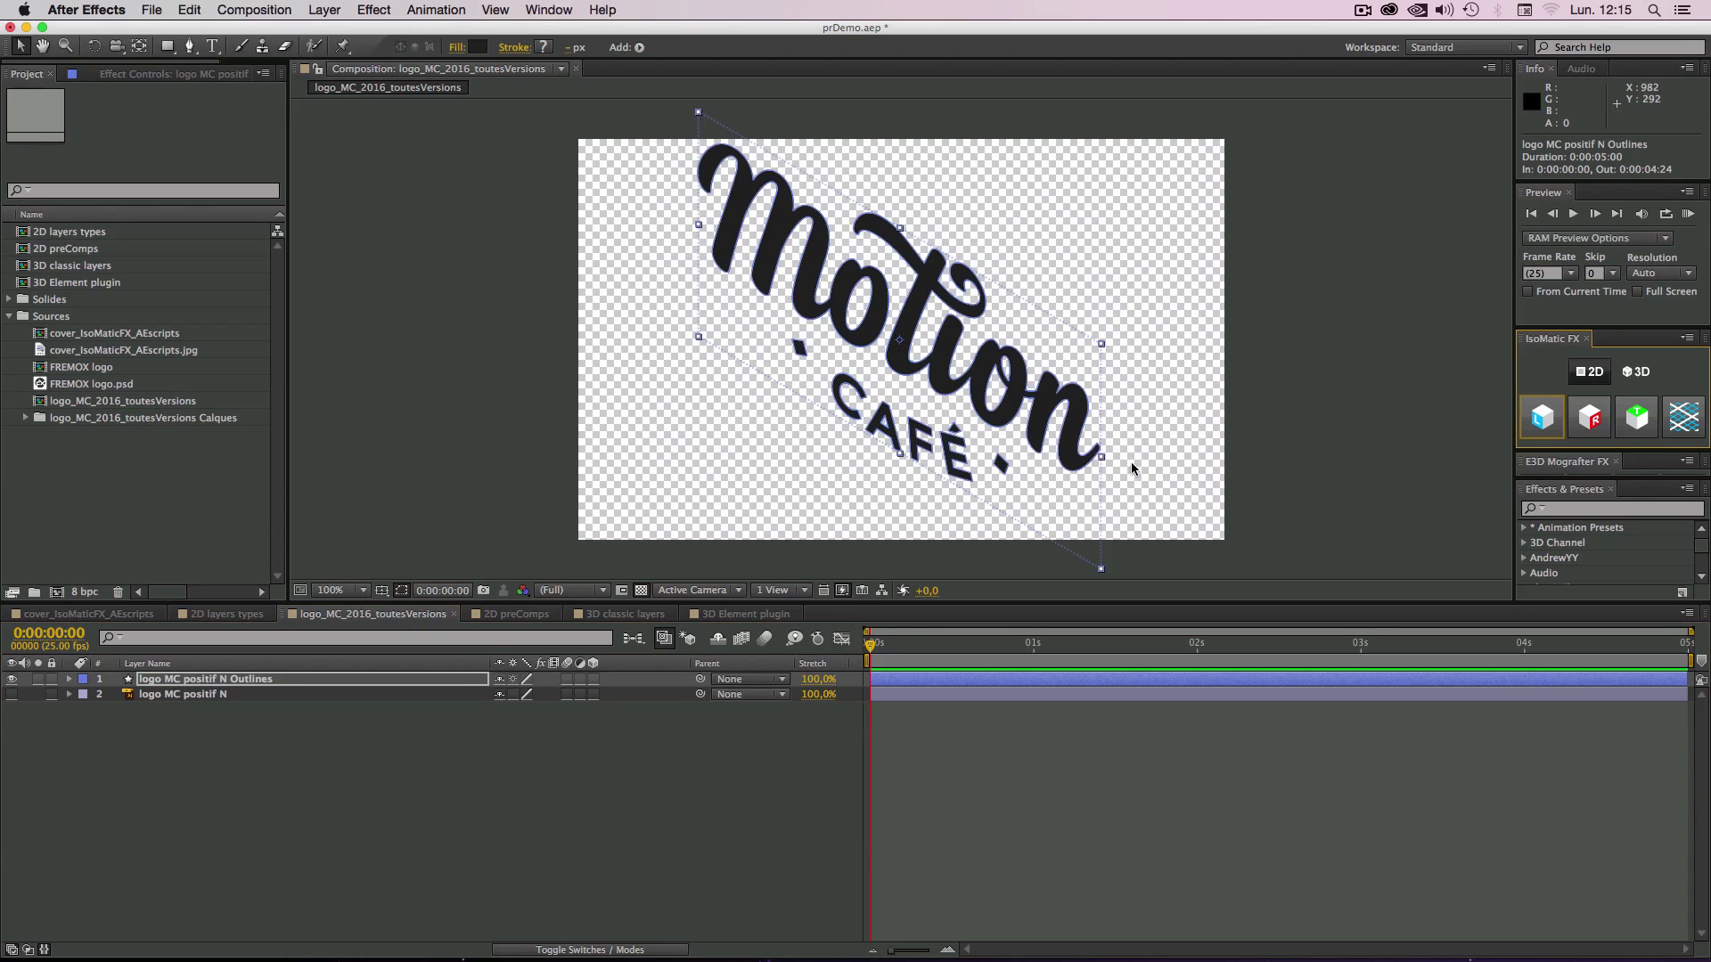
{"action": "left_click_drag", "start_coordinate": [1104, 342], "coordinate": [1657, 294]}
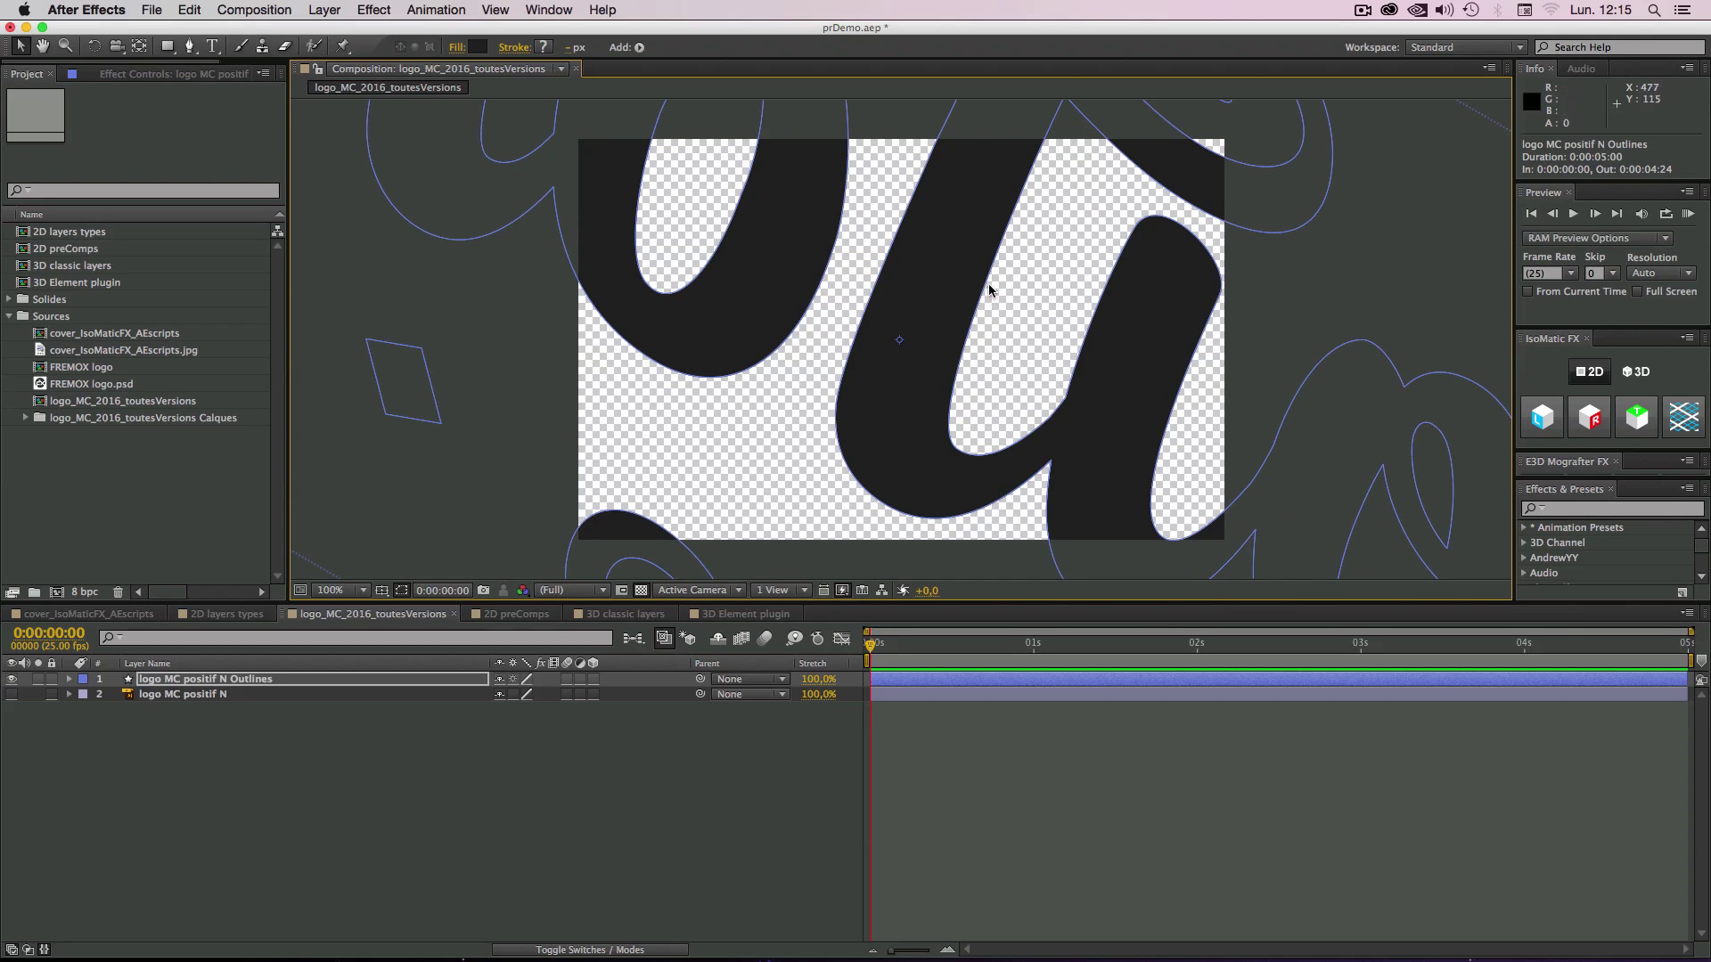
{"action": "key", "text": "super+z"}
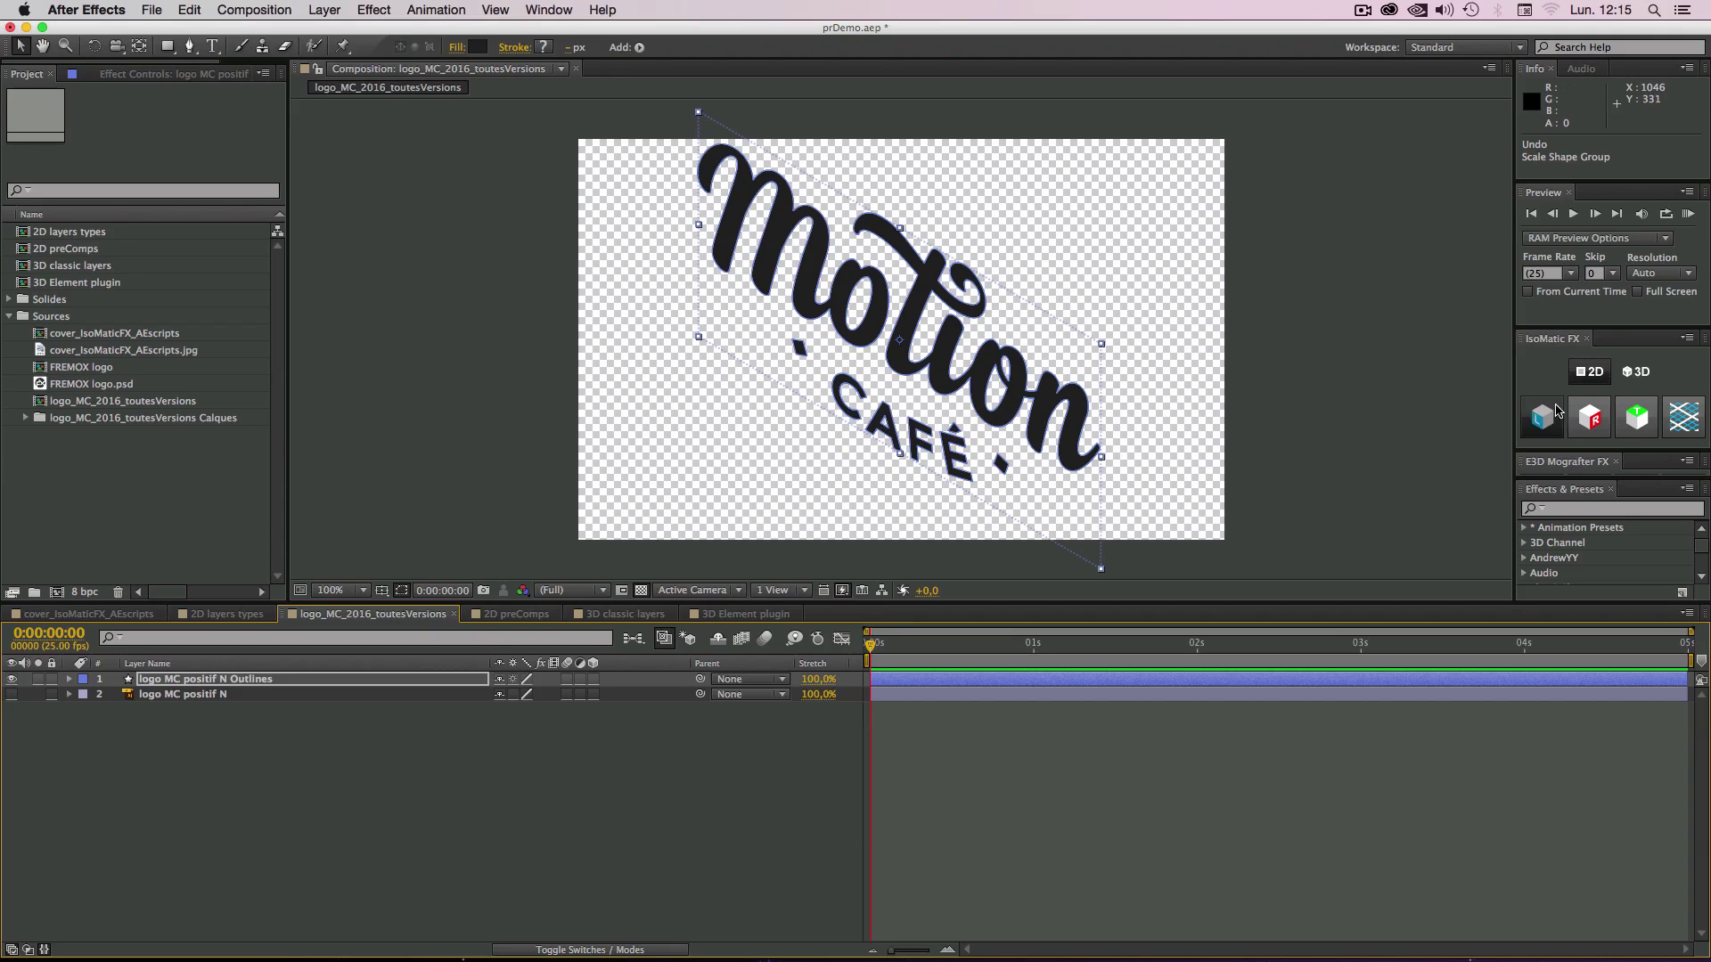
Step: Open the 2D preComps composition, scrub to 0:00:01:05 to view the logo cube, and select the FREMOX logo.psd source
{"action": "left_click", "coordinate": [517, 614]}
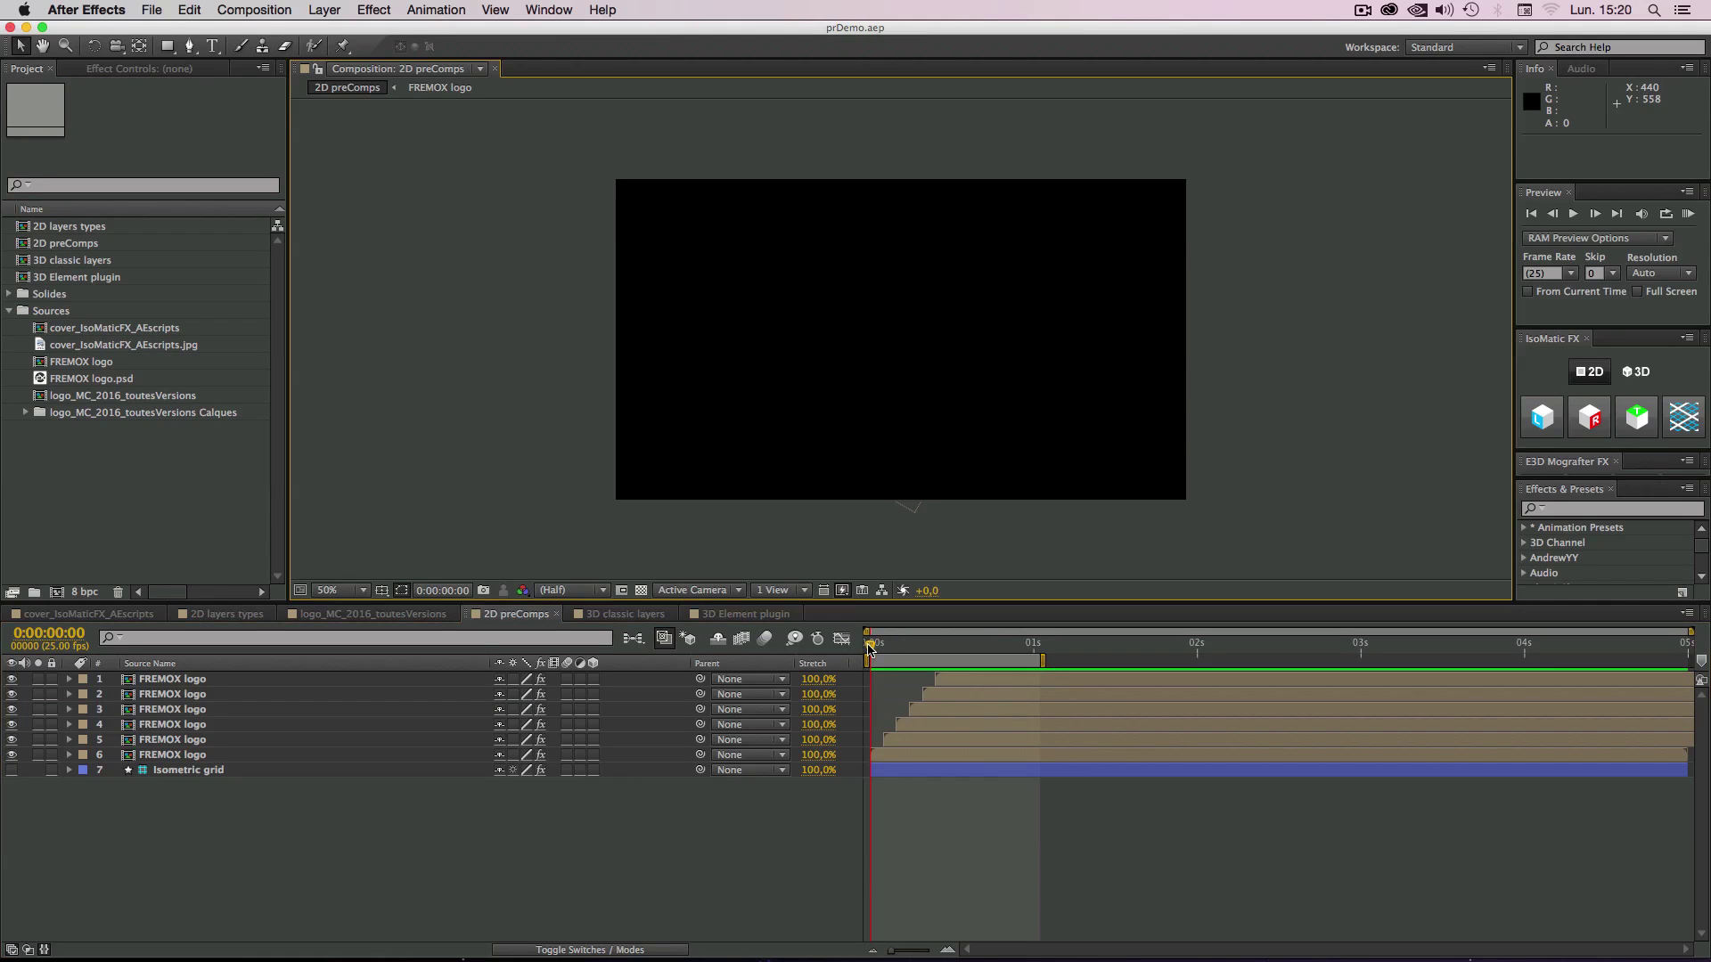
{"action": "left_click_drag", "start_coordinate": [870, 649], "coordinate": [1066, 652]}
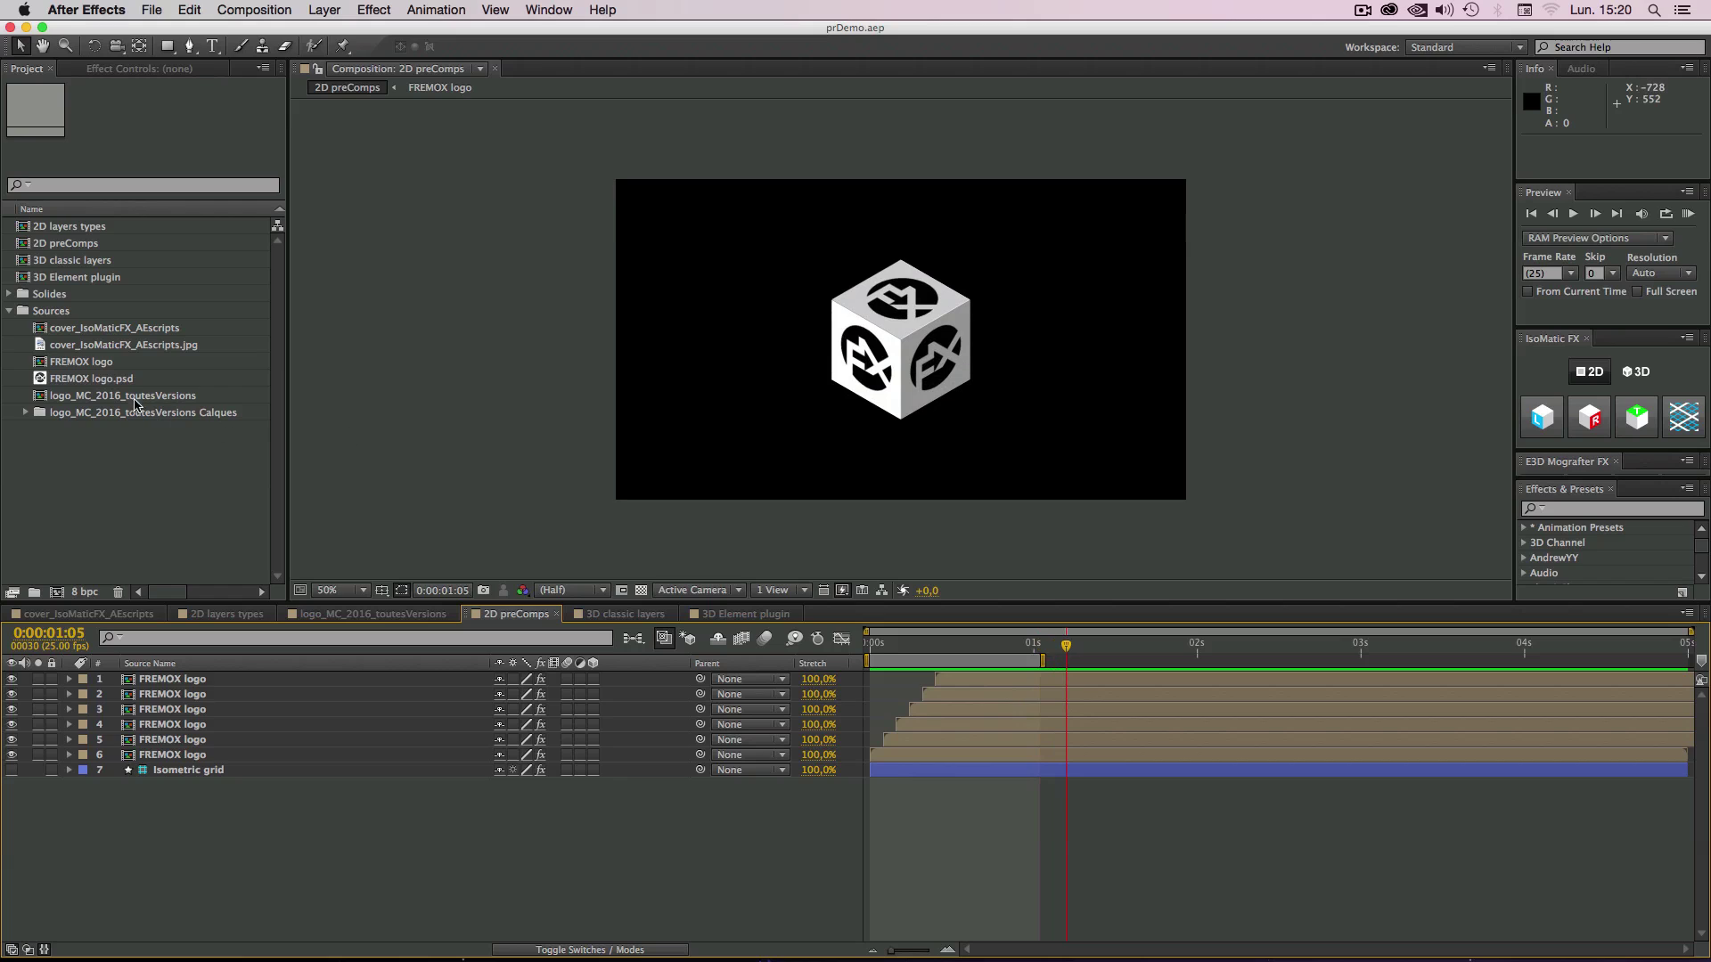
{"action": "left_click", "coordinate": [62, 382]}
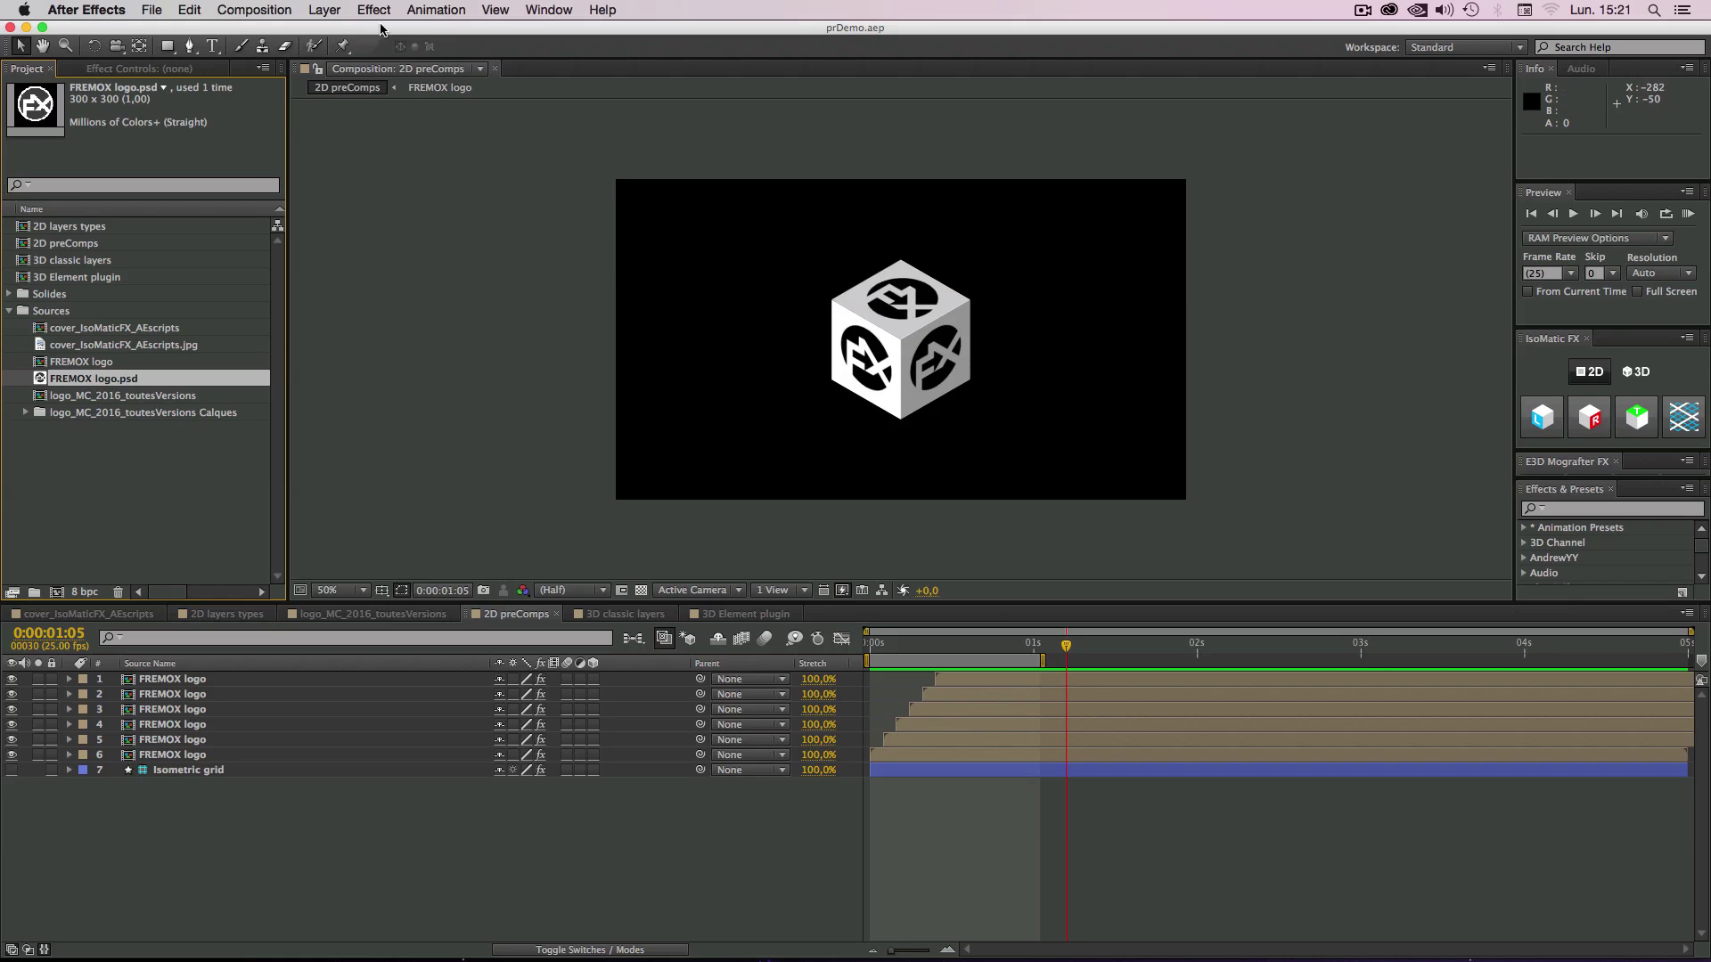
Step: Create a new composition with the aspect ratio unlocked, 1280 px wide and 720 px high
{"action": "left_click", "coordinate": [254, 10]}
{"action": "left_click", "coordinate": [267, 30]}
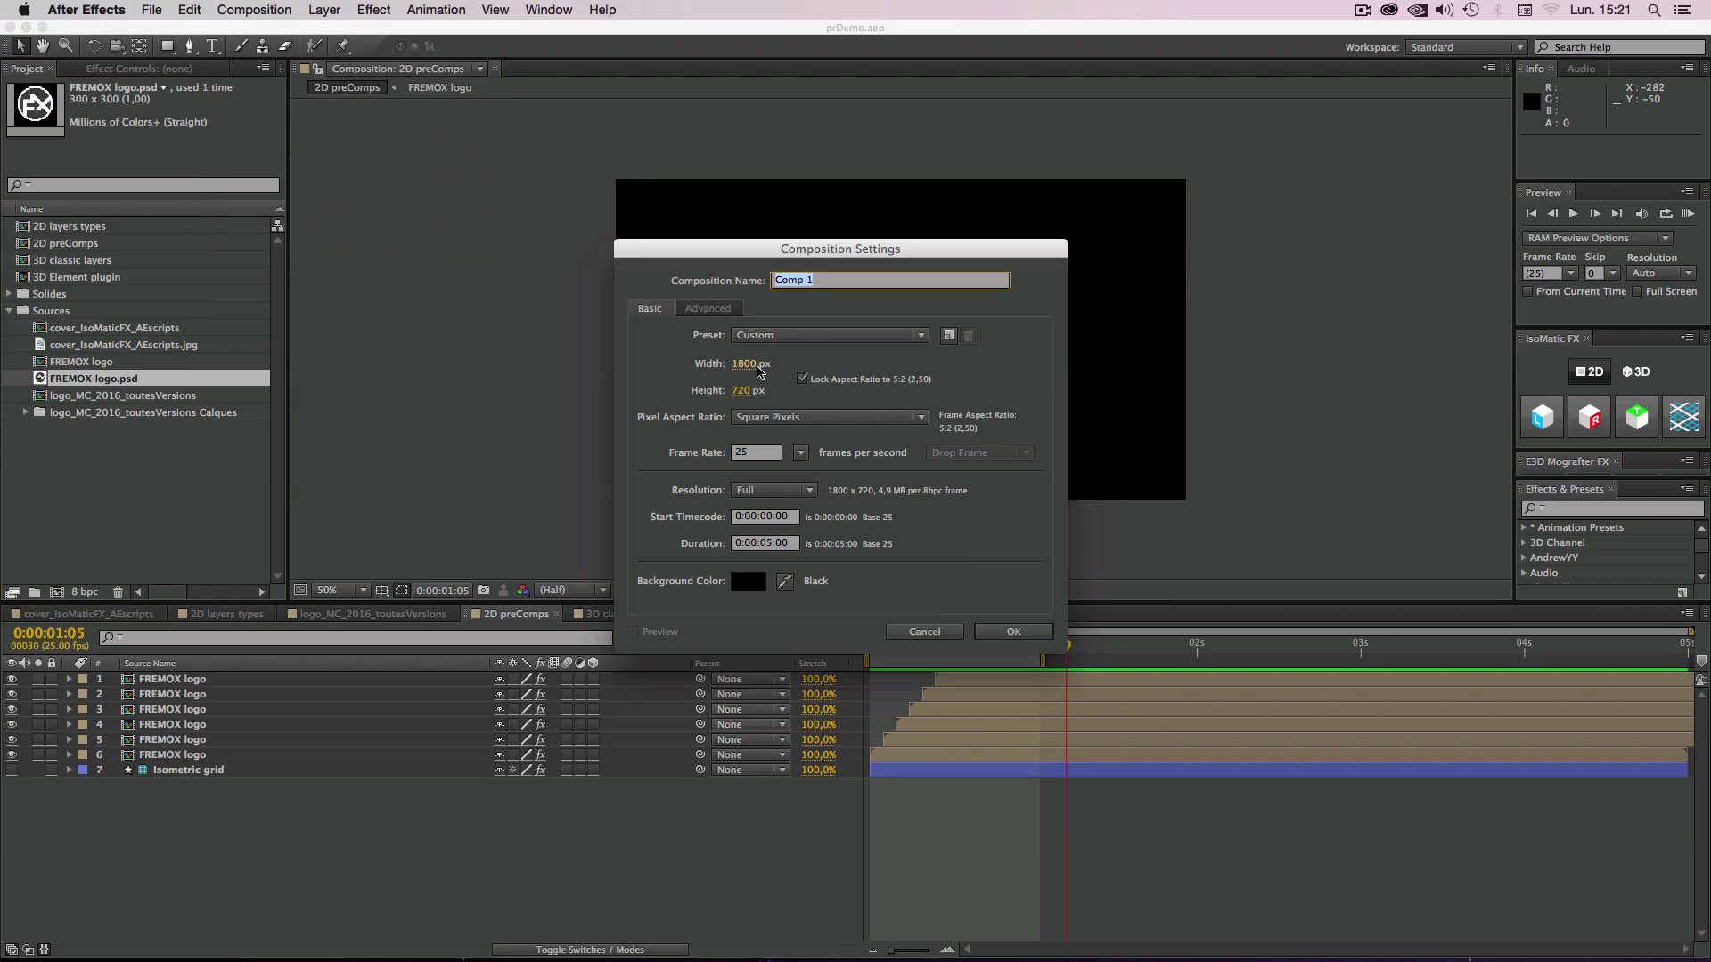
{"action": "double_click", "coordinate": [752, 363]}
{"action": "left_click", "coordinate": [803, 379]}
{"action": "type", "text": "1280"}
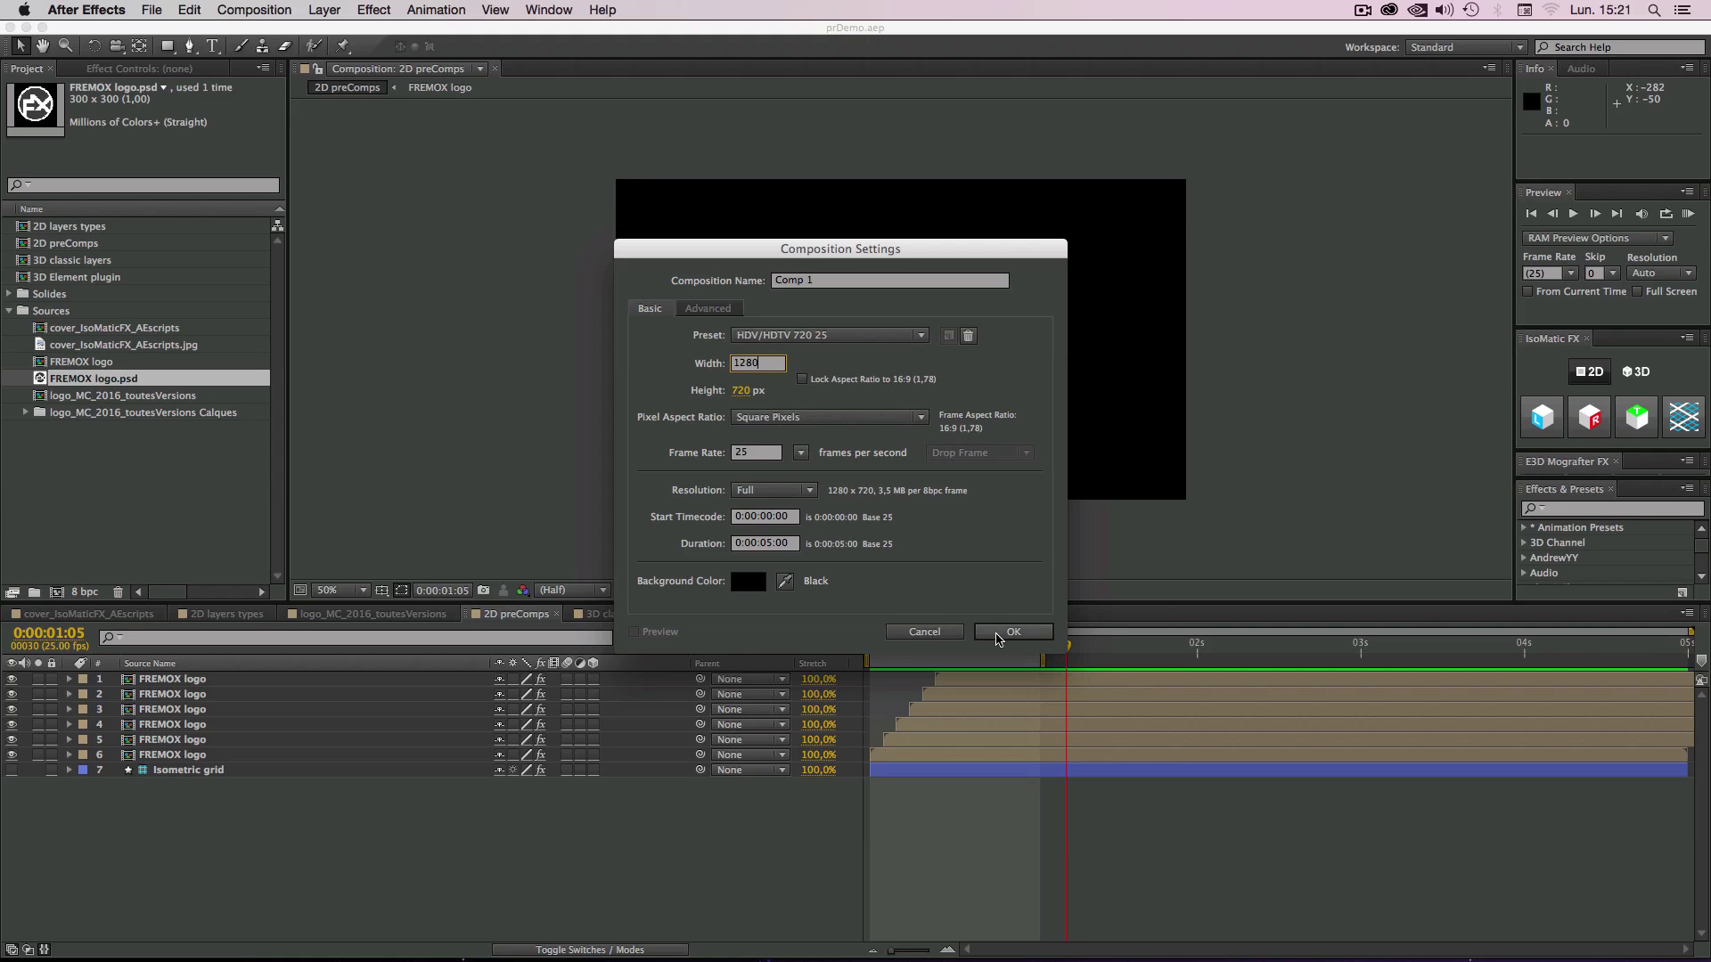
{"action": "left_click", "coordinate": [997, 633]}
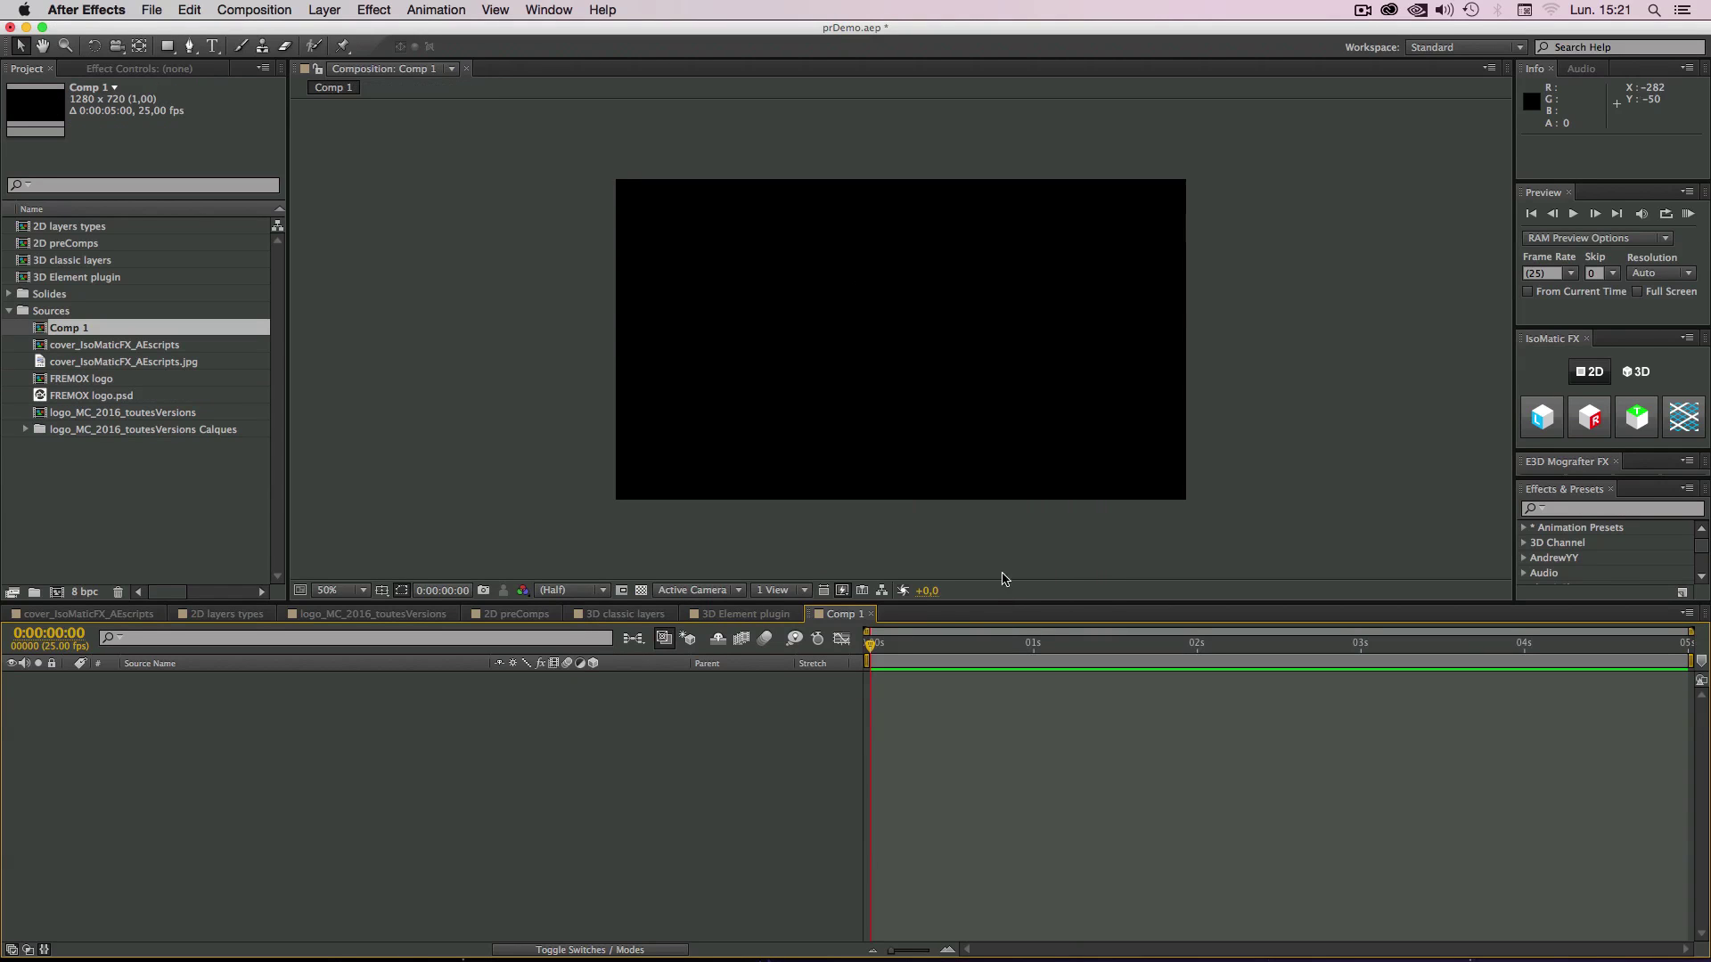
Step: Add an isometric grid to Comp 1 and place the FREMOX logo composition above it
{"action": "left_click", "coordinate": [1685, 414]}
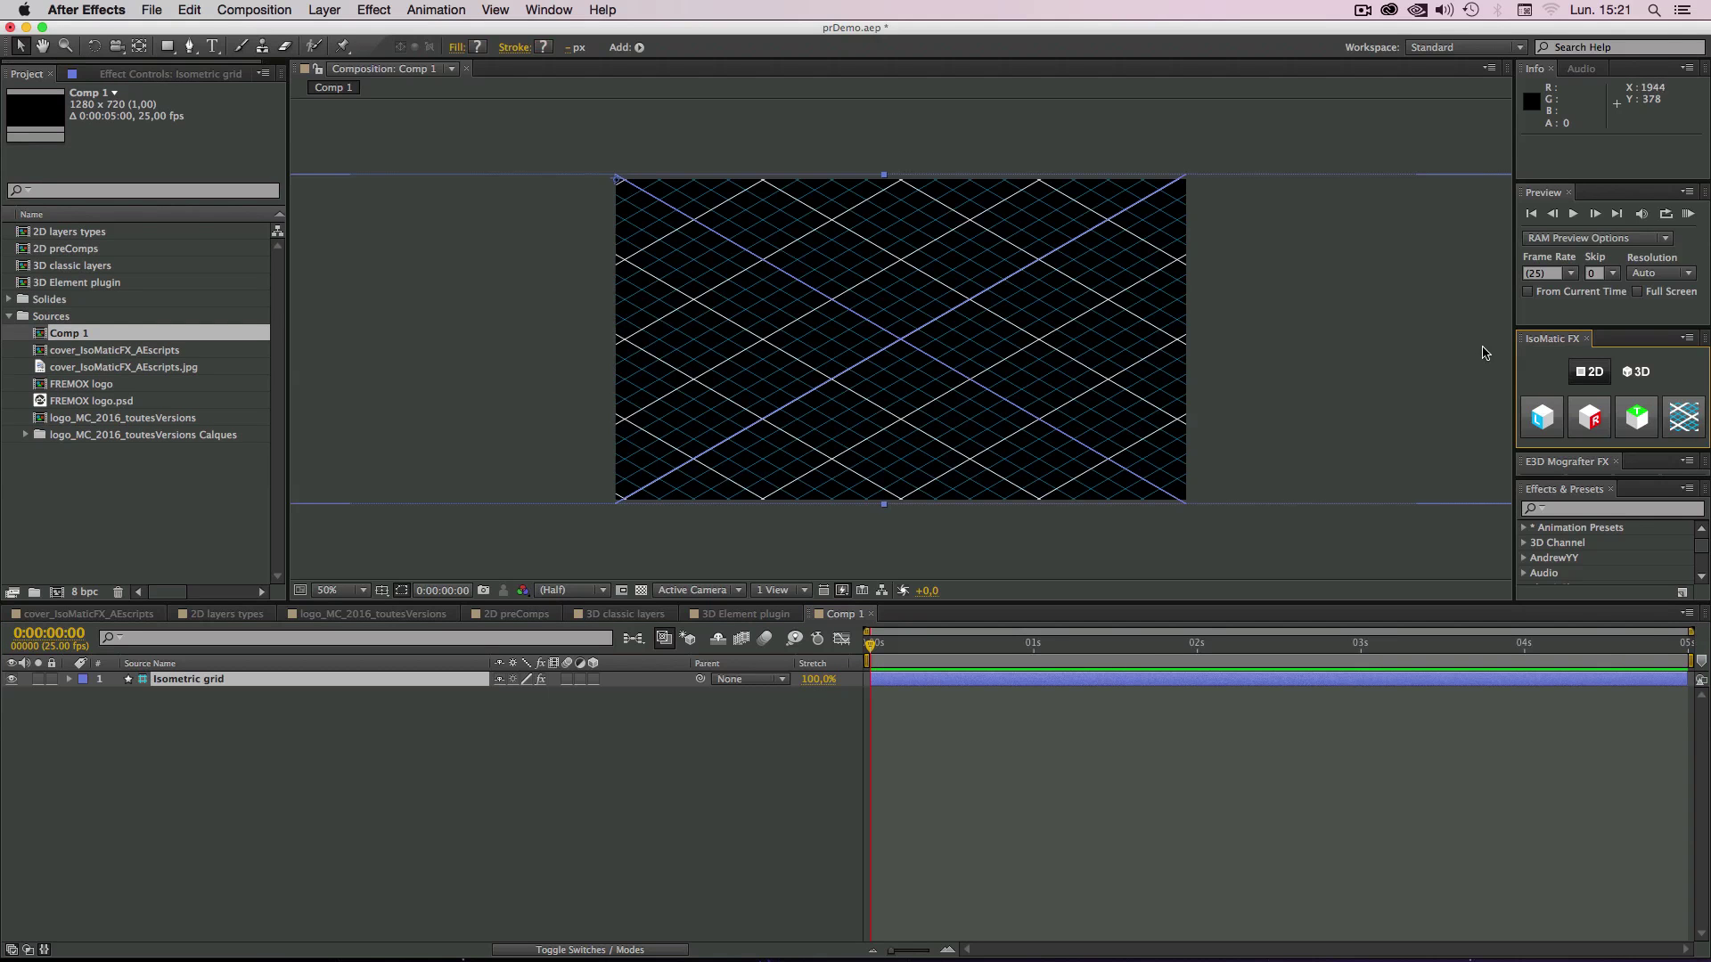
{"action": "left_click", "coordinate": [26, 494]}
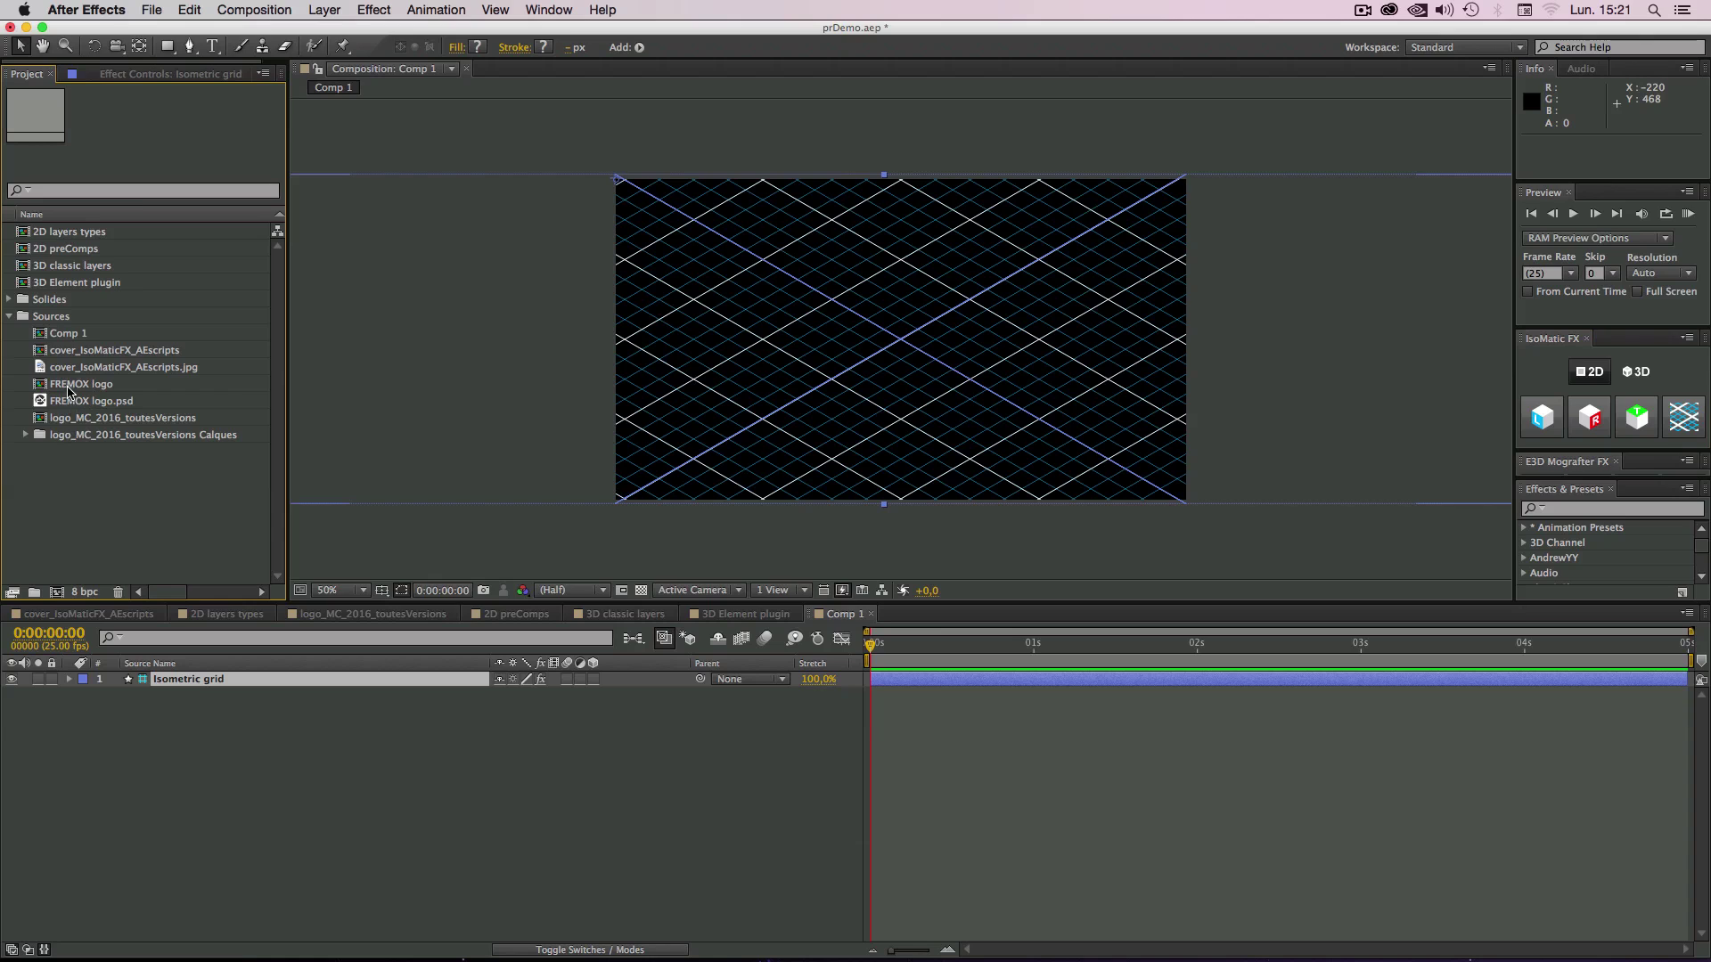
{"action": "left_click_drag", "start_coordinate": [69, 390], "coordinate": [190, 681]}
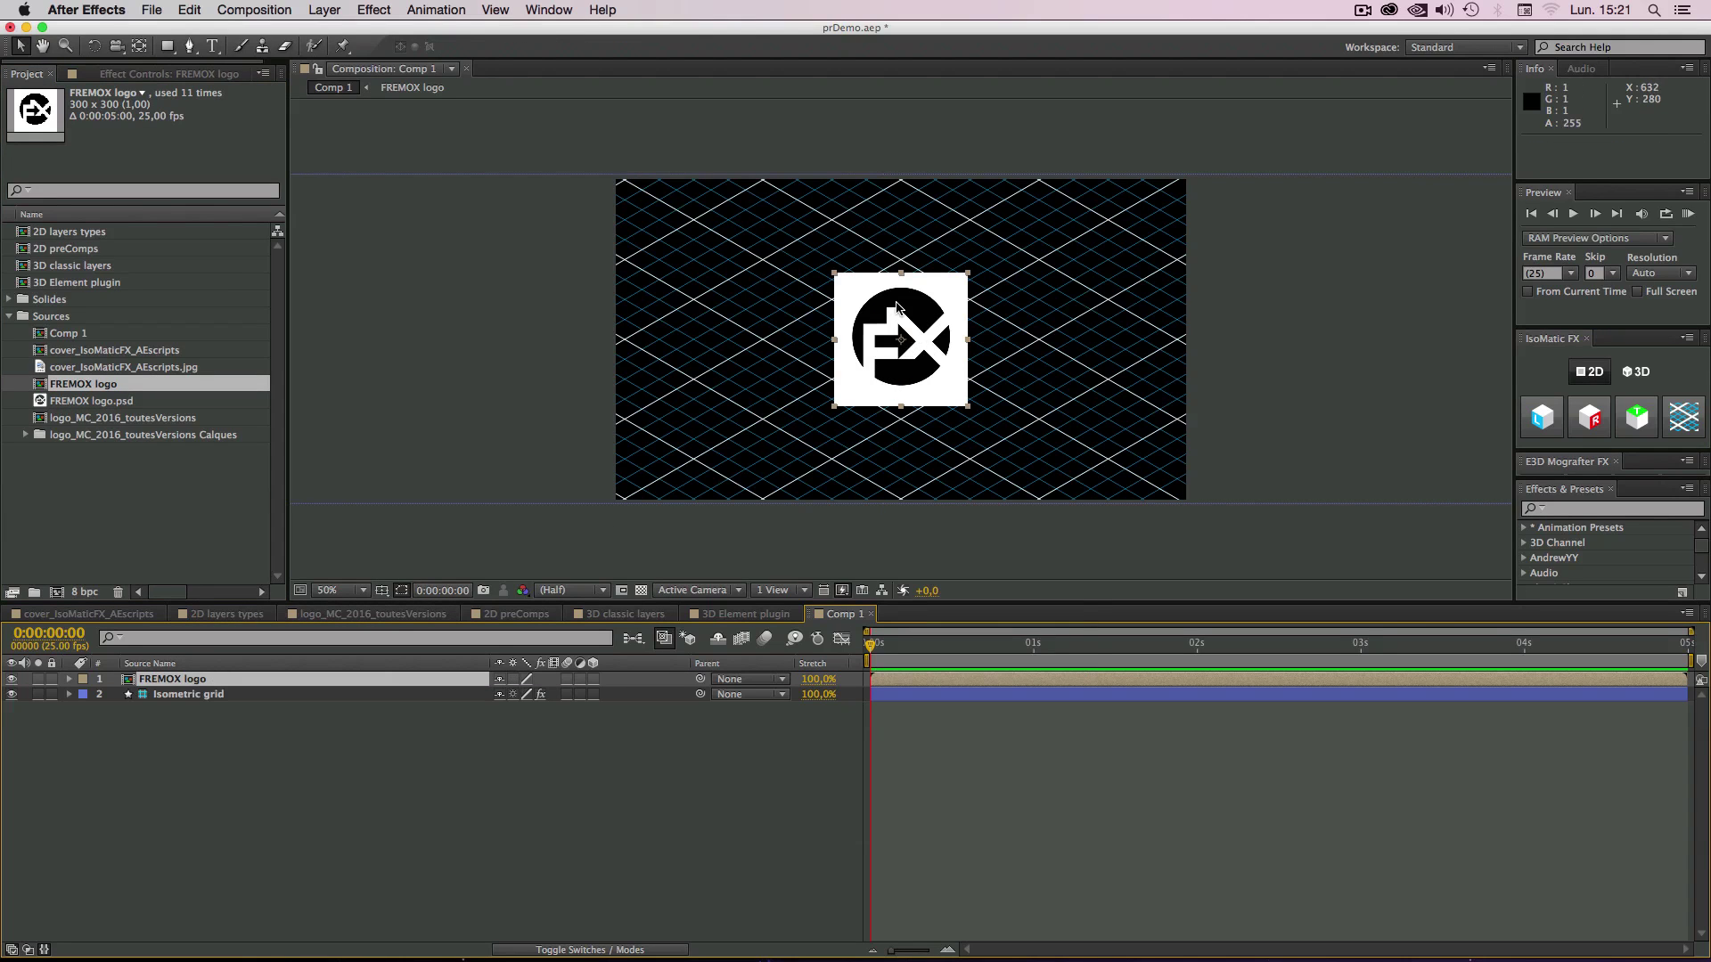
Step: Scale the FREMOX logo layer down and duplicate it to get three logos side by side across the grid
{"action": "left_click_drag", "start_coordinate": [967, 273], "coordinate": [879, 306]}
{"action": "left_click_drag", "start_coordinate": [829, 331], "coordinate": [1024, 336]}
{"action": "key", "text": "ctrl+d"}
{"action": "key", "text": "ctrl+d"}
{"action": "left_click", "coordinate": [845, 339]}
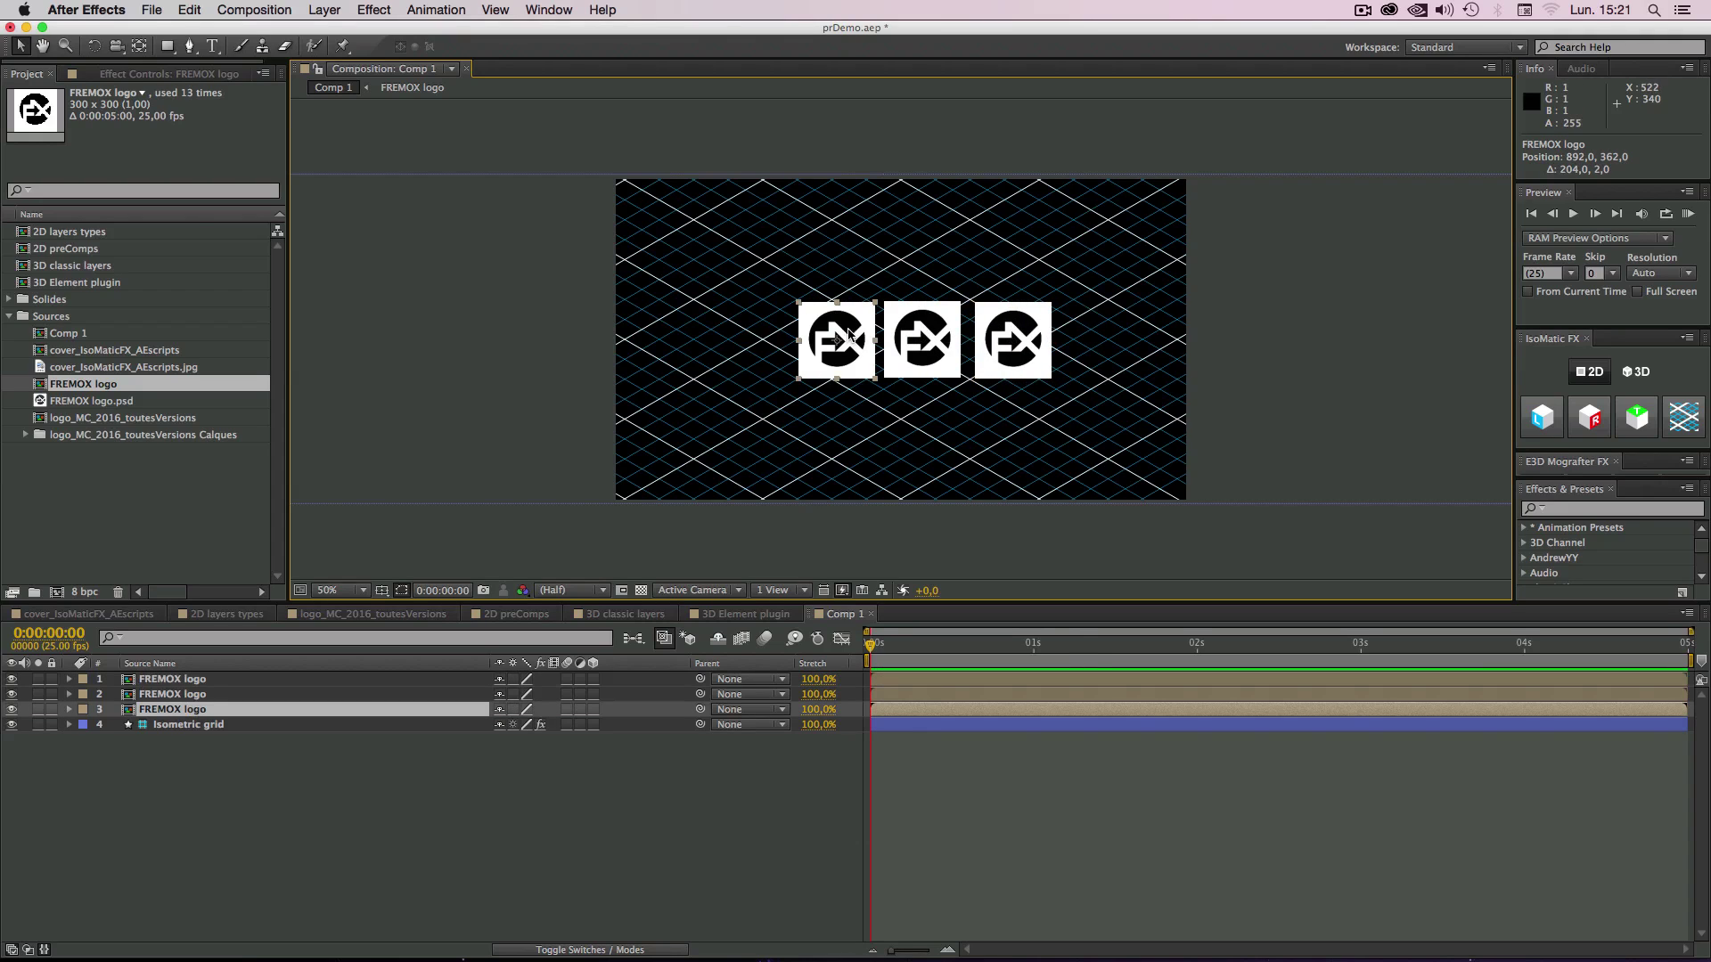
Step: Project the three logos isometrically as the cube's left, right and top faces, positioning the top one above the other two
{"action": "left_click", "coordinate": [1542, 416]}
{"action": "key", "text": "super+Up"}
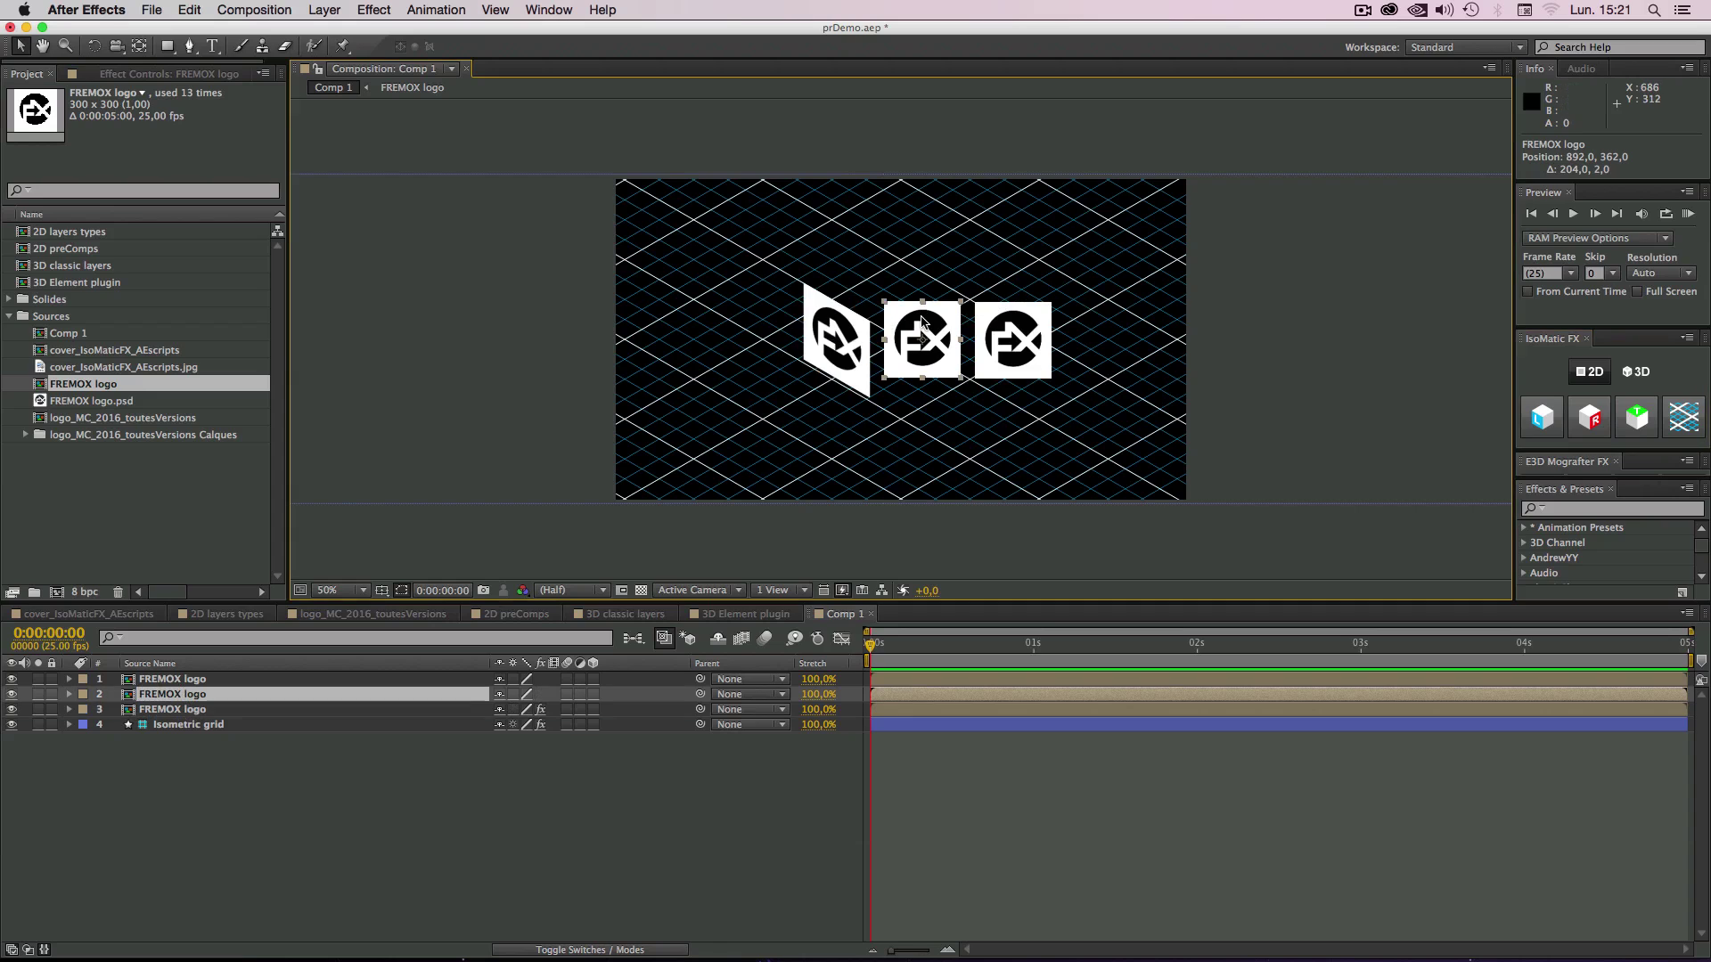
{"action": "left_click", "coordinate": [1589, 416]}
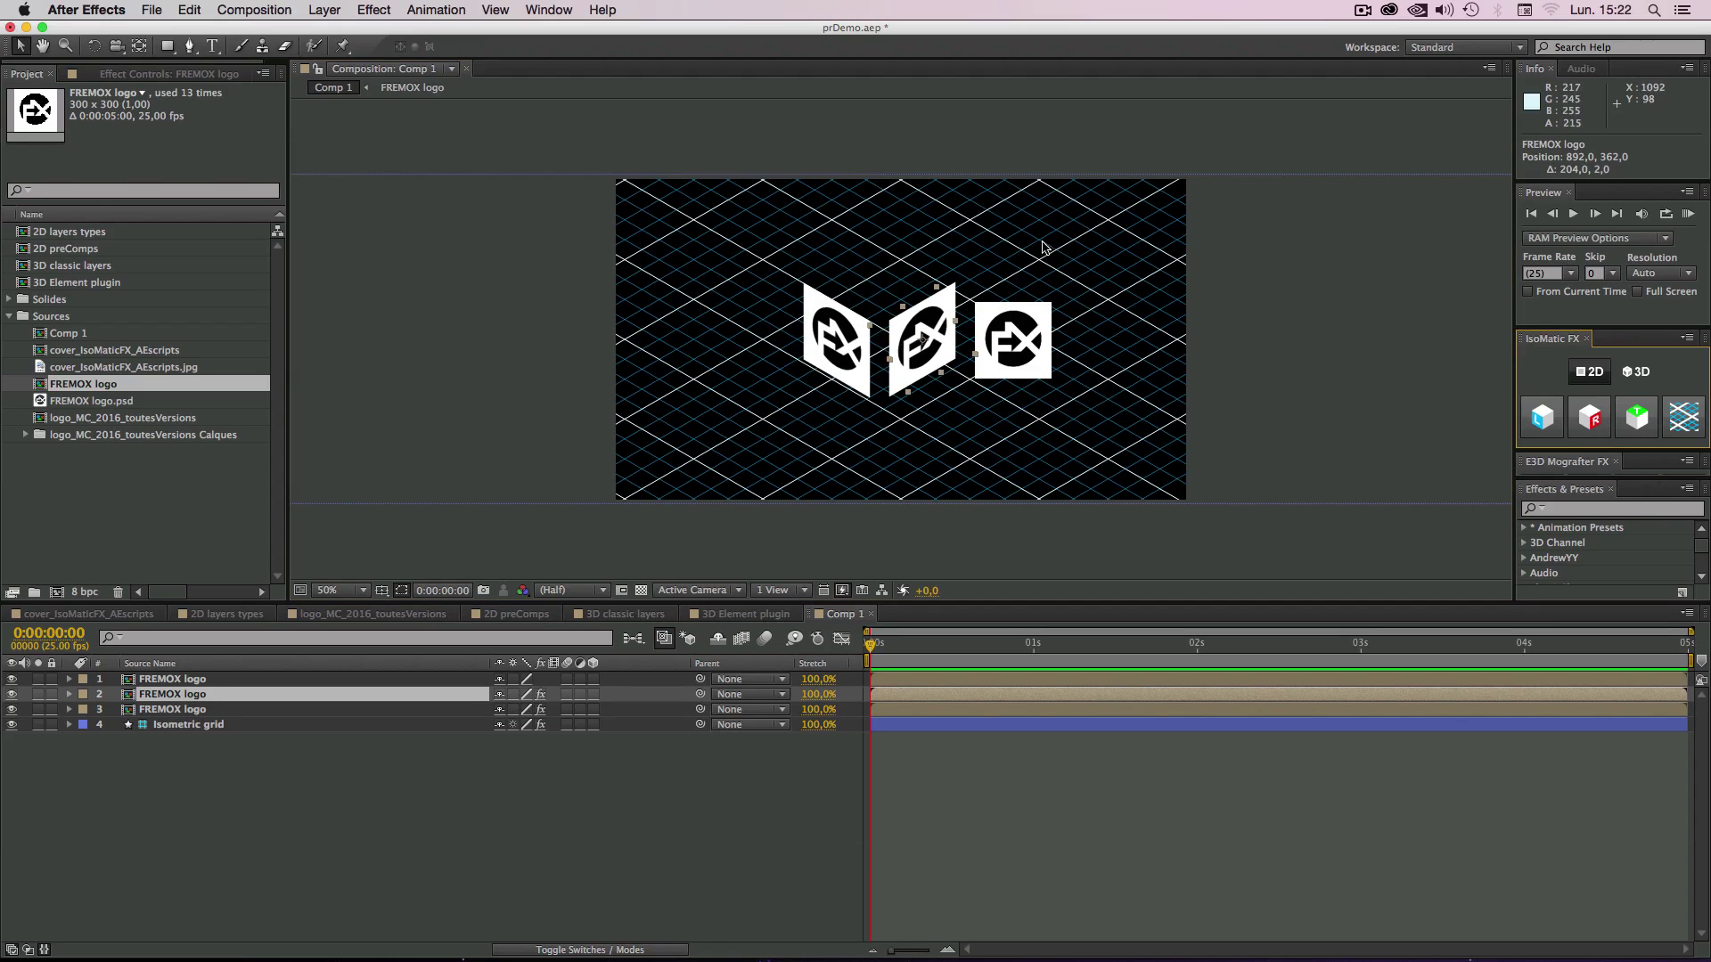
{"action": "left_click_drag", "start_coordinate": [1031, 327], "coordinate": [897, 248]}
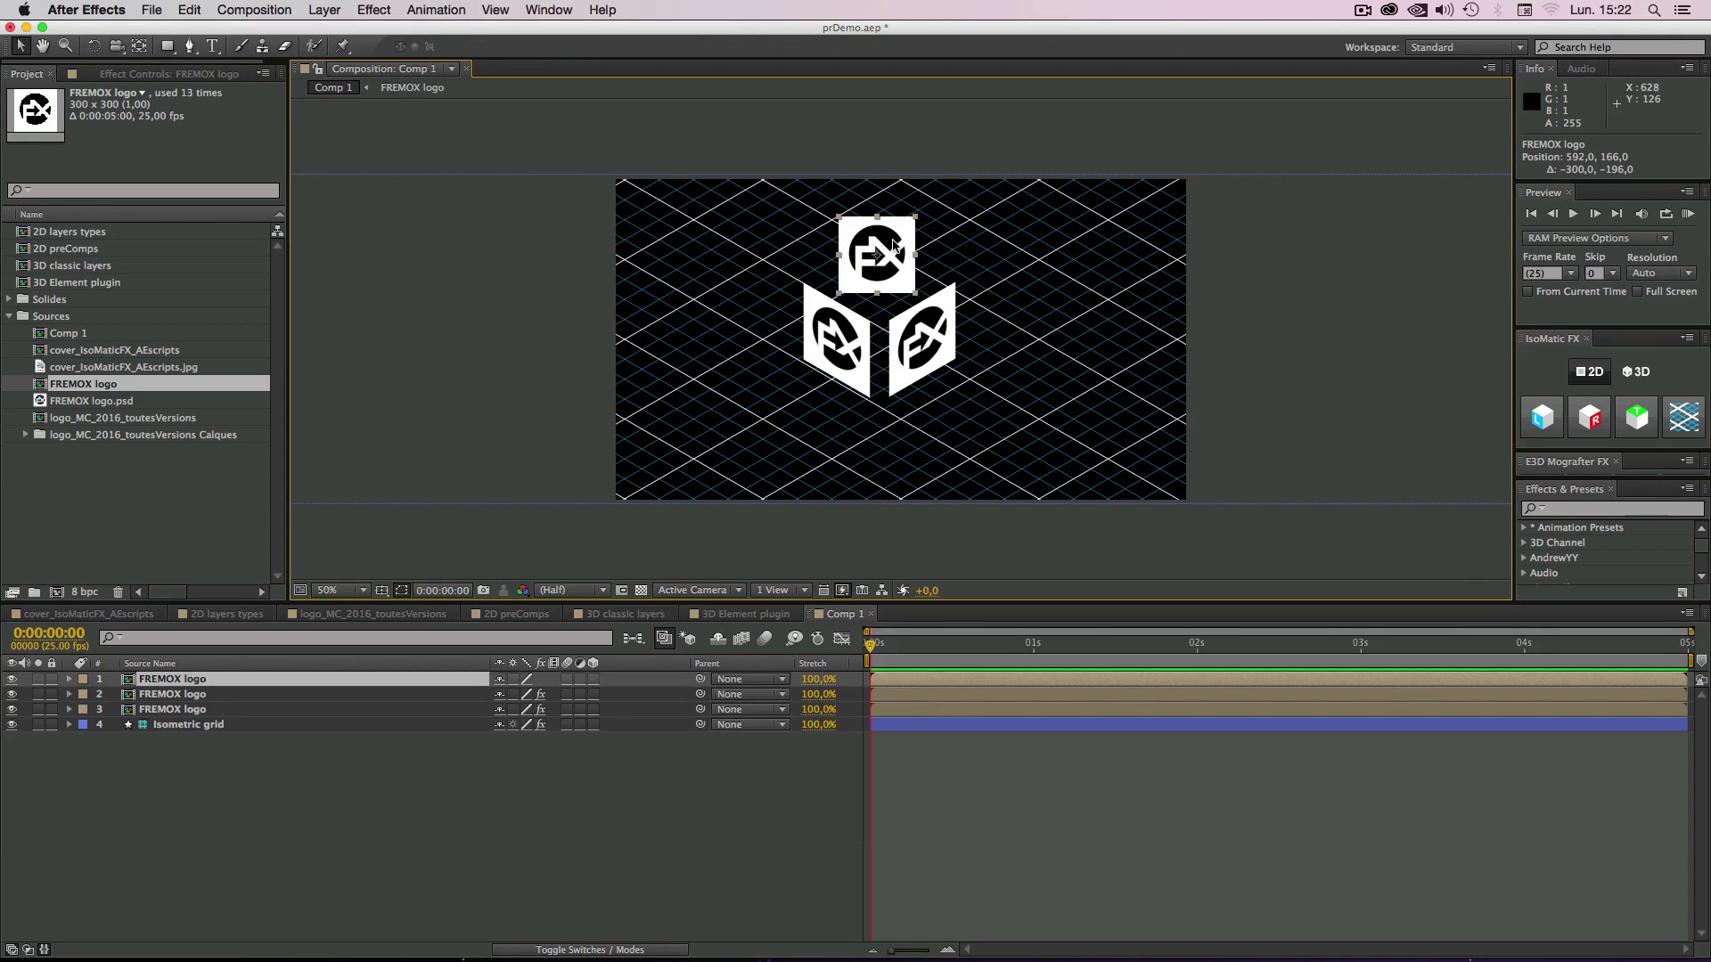
{"action": "left_click", "coordinate": [1642, 419]}
Step: Assemble the left, right and top logo faces into an isometric cube centred on the grid
{"action": "left_click_drag", "start_coordinate": [936, 345], "coordinate": [950, 360]}
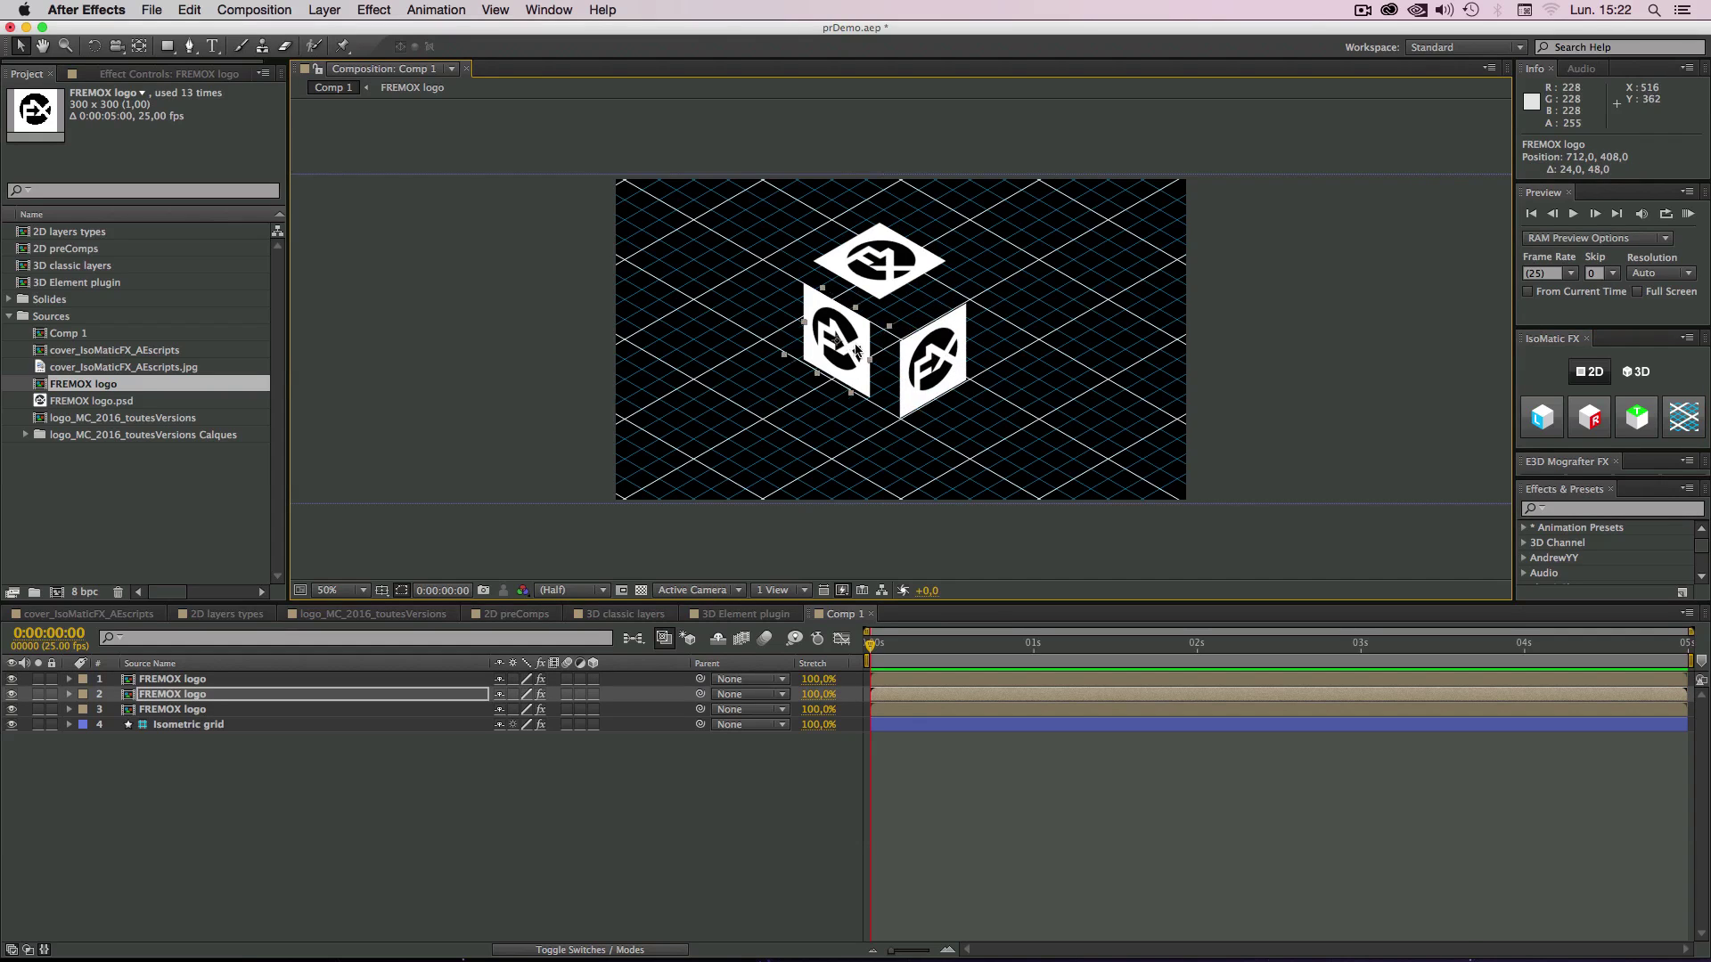
{"action": "left_click_drag", "start_coordinate": [847, 342], "coordinate": [875, 364]}
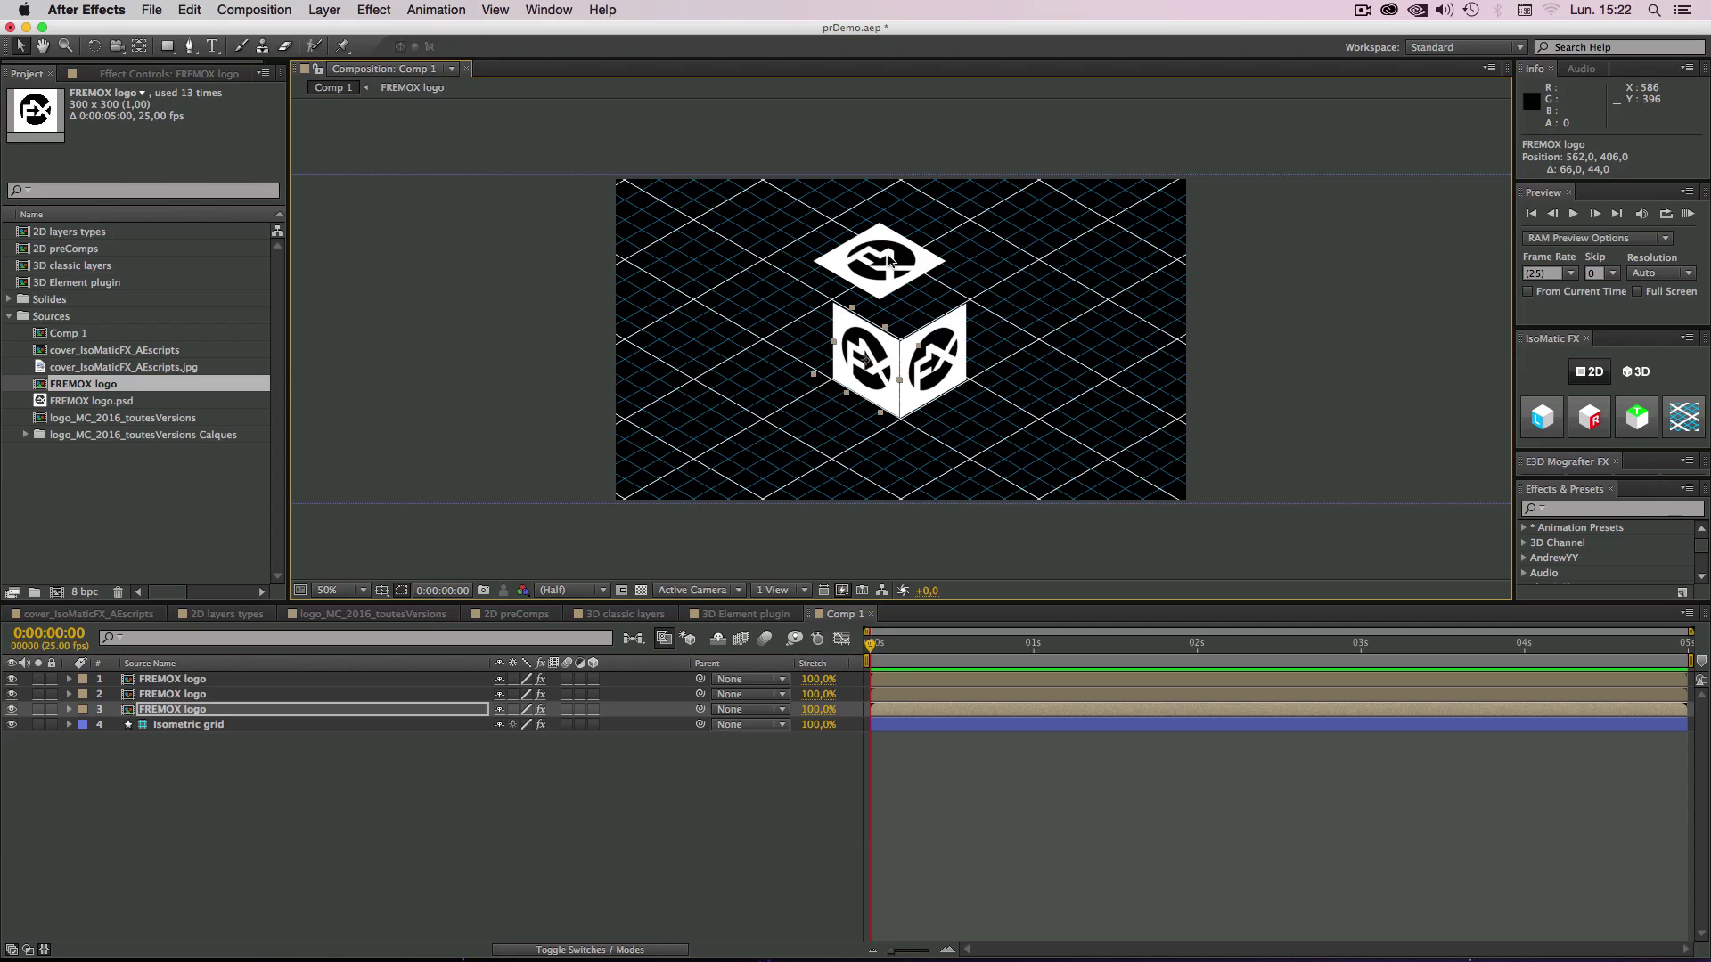
{"action": "left_click_drag", "start_coordinate": [892, 250], "coordinate": [909, 289]}
{"action": "key", "text": "slash"}
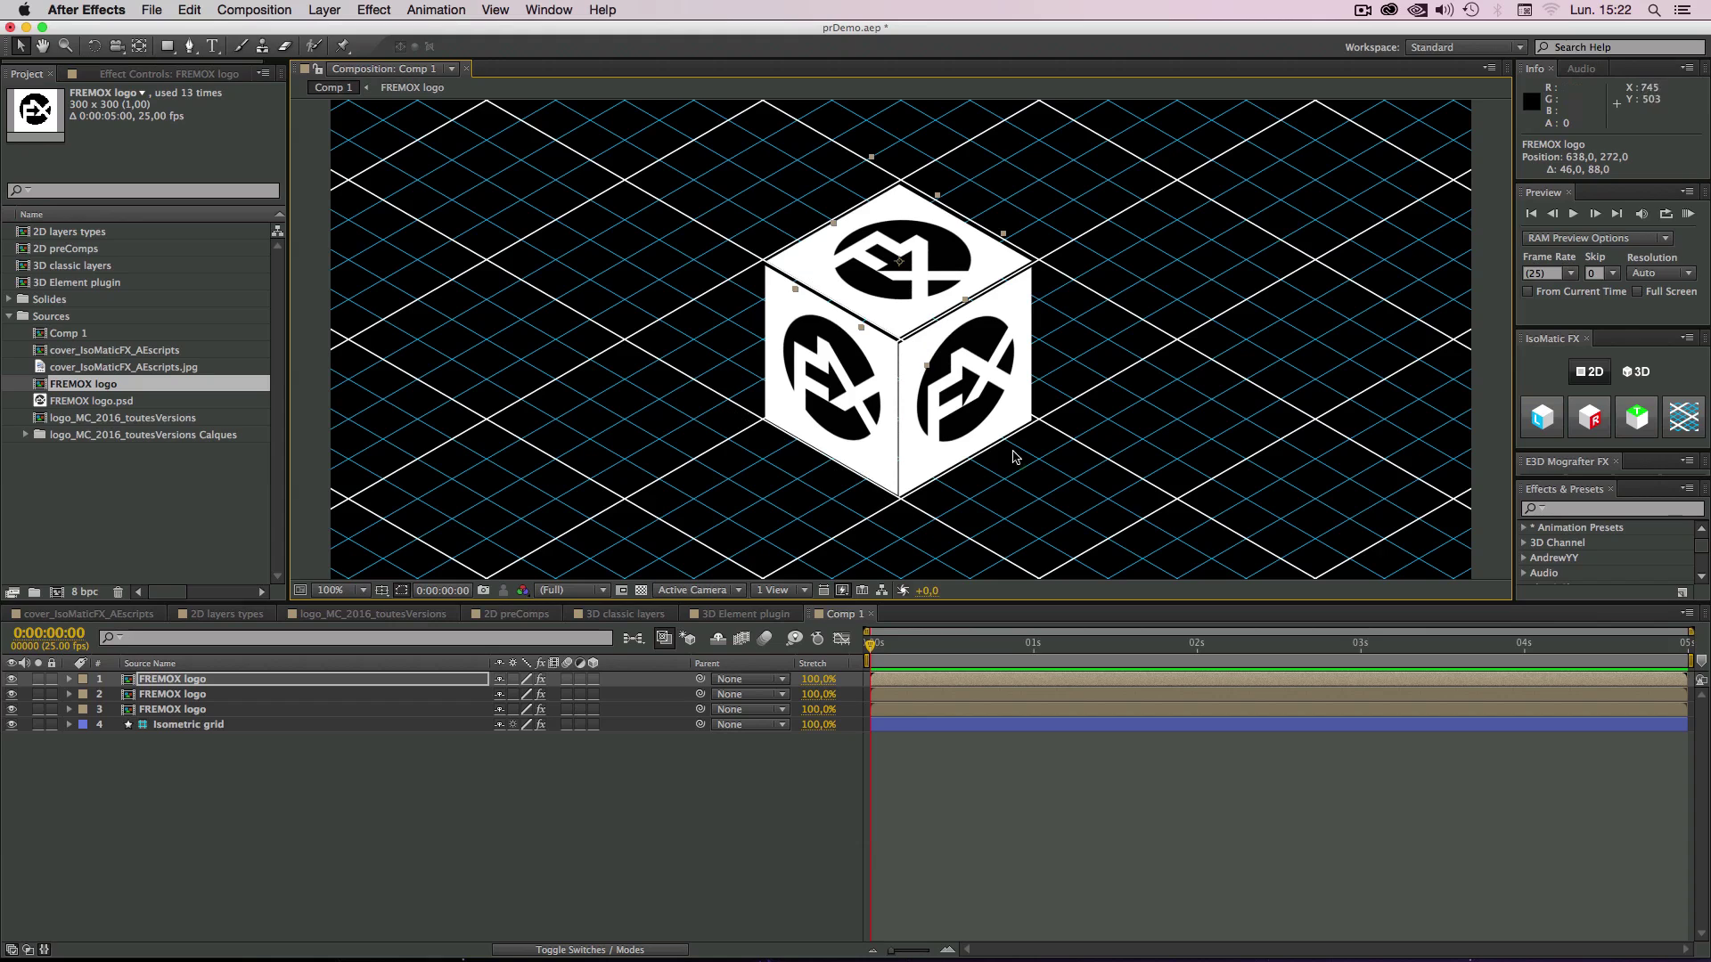
{"action": "left_click", "coordinate": [259, 762]}
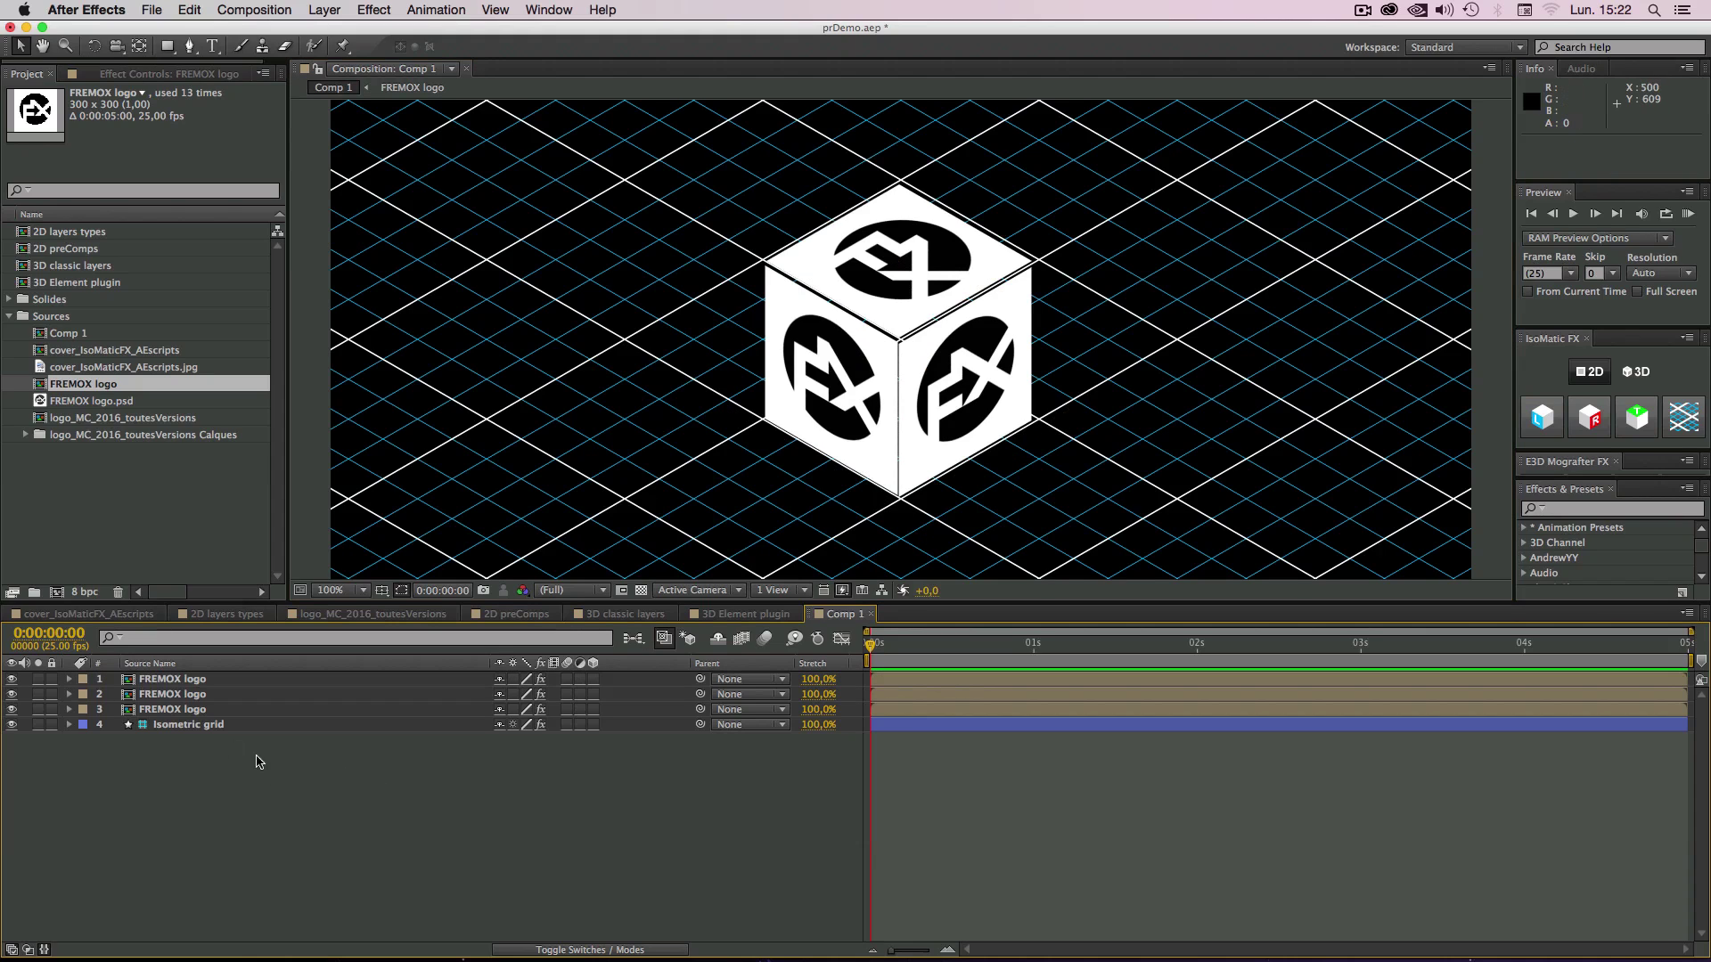
Step: Reduce the isometric grid's Grid Size to 305
{"action": "left_click", "coordinate": [181, 726]}
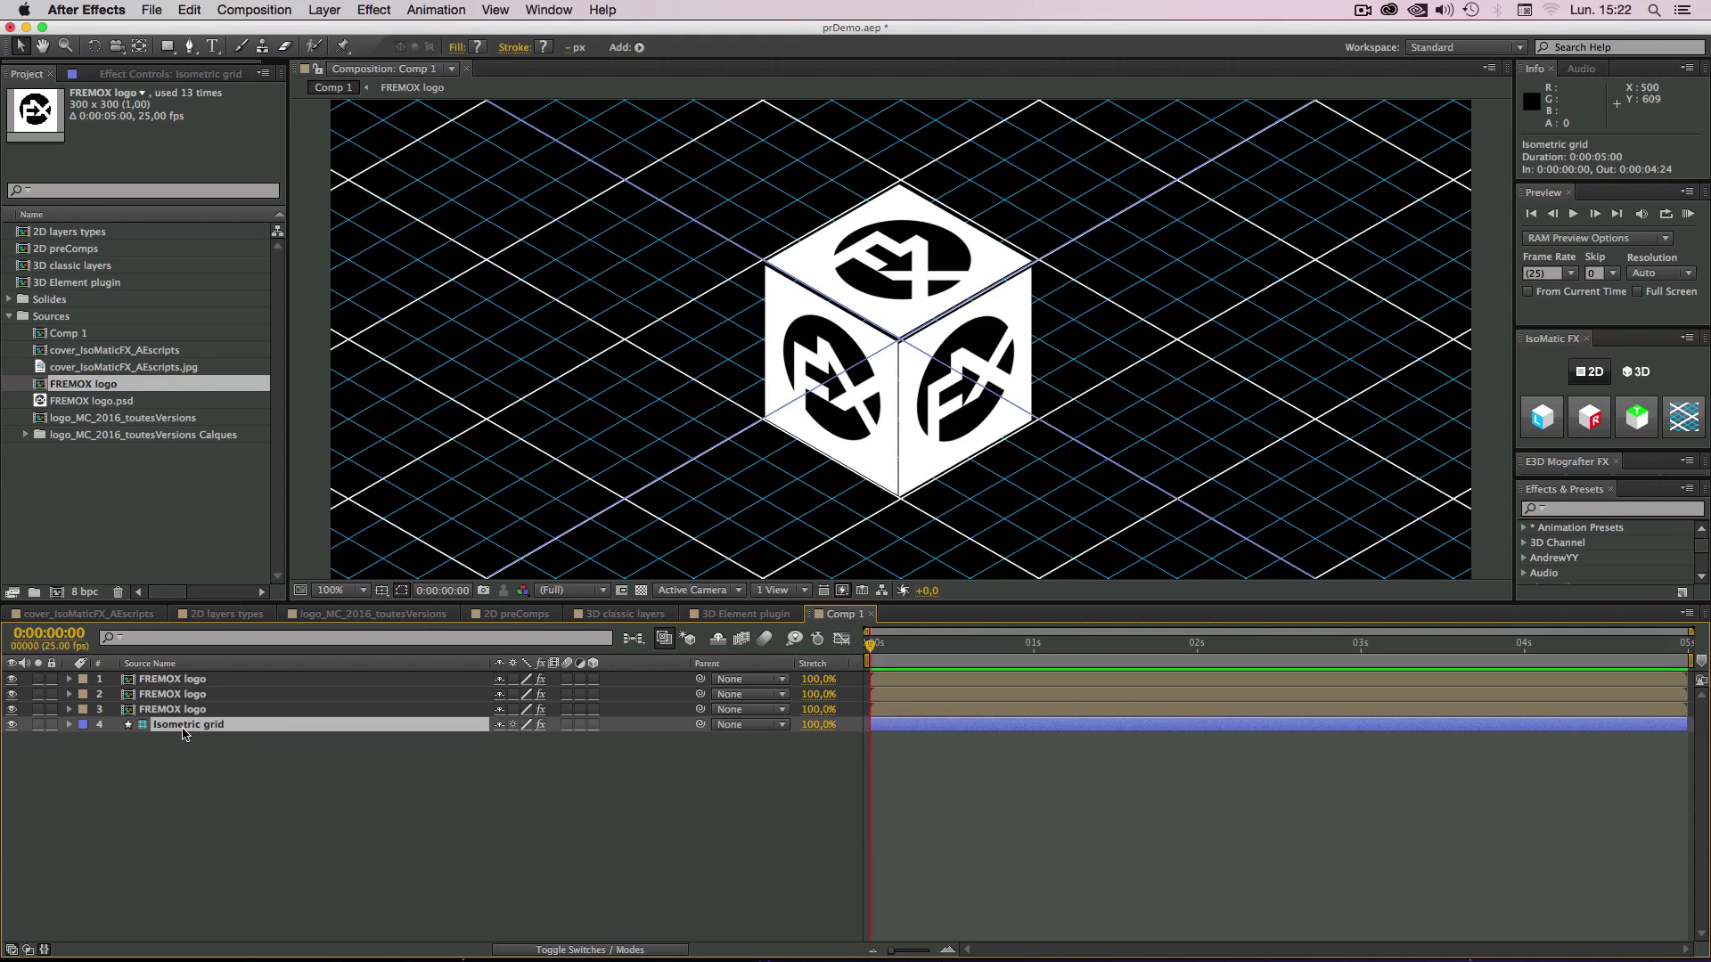
{"action": "left_click", "coordinate": [141, 76]}
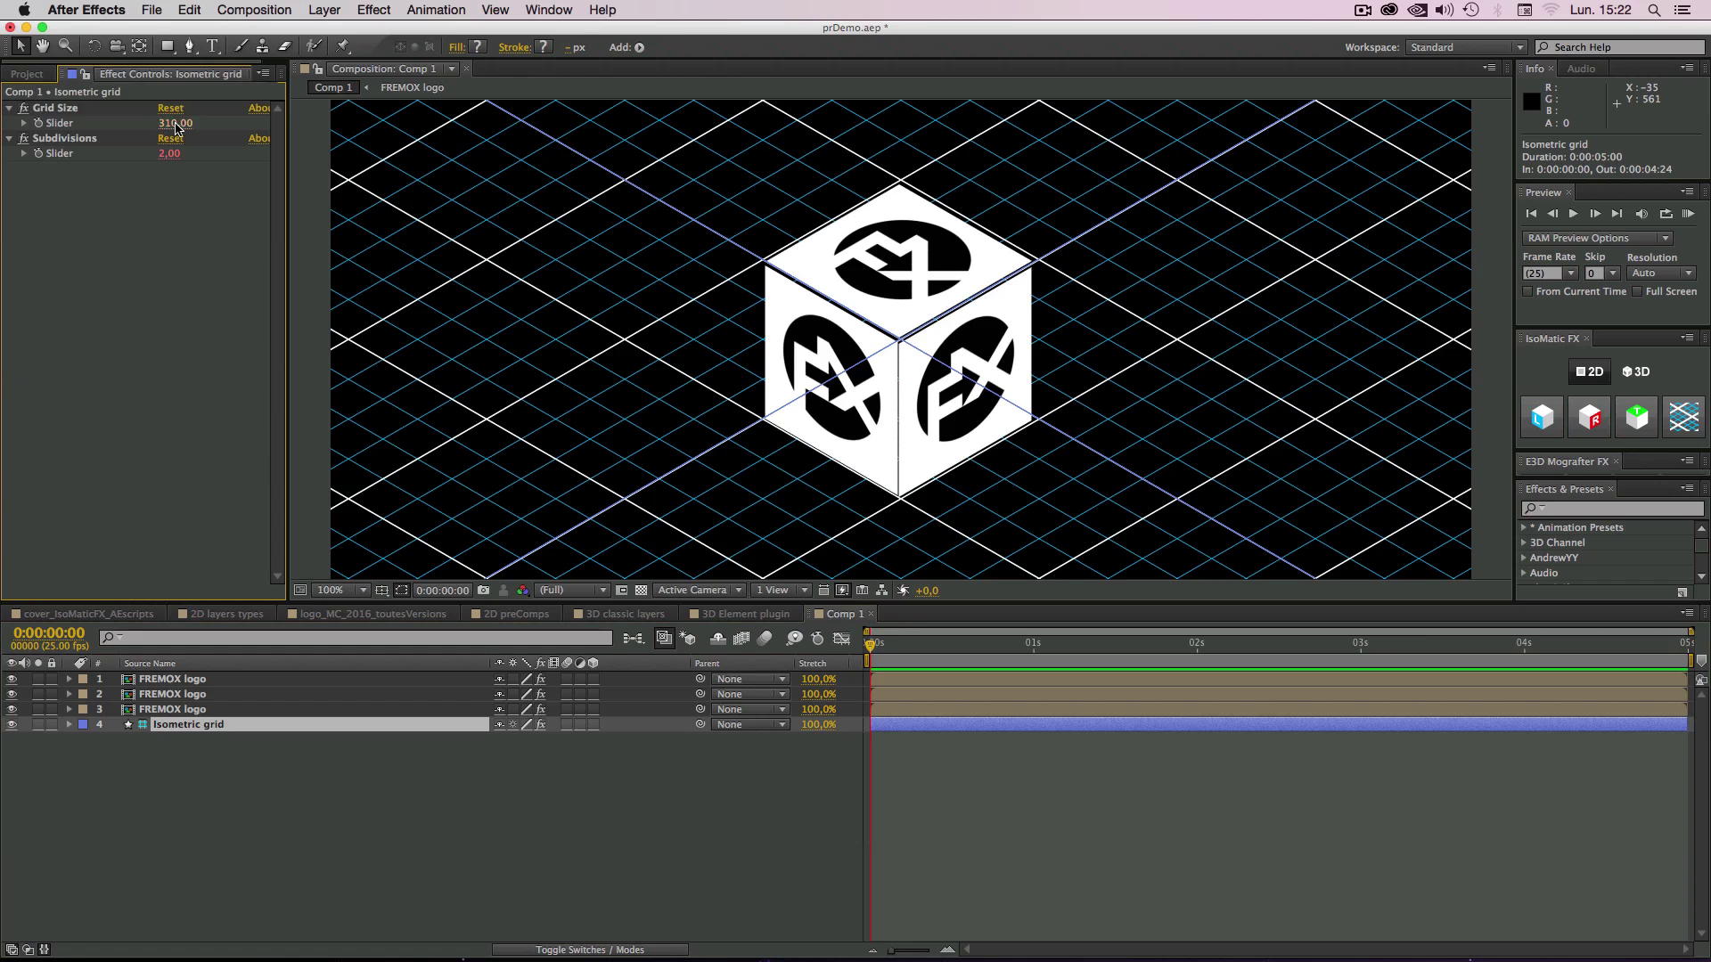
{"action": "left_click_drag", "start_coordinate": [176, 127], "coordinate": [173, 128]}
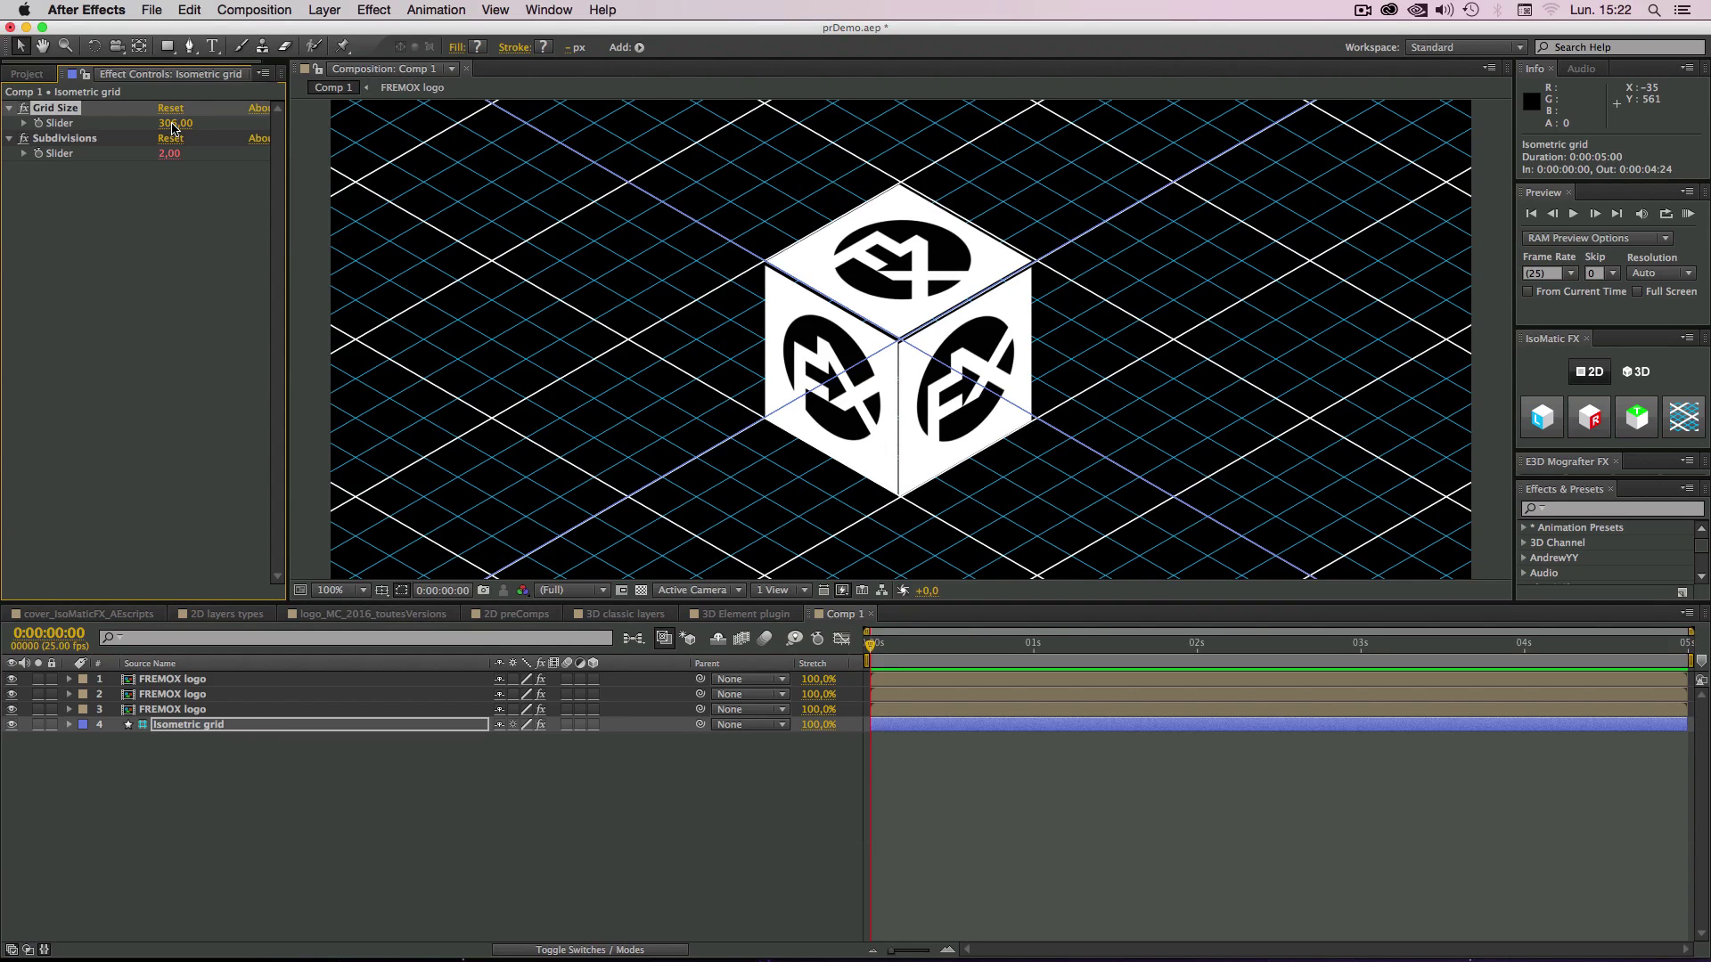
{"action": "left_click", "coordinate": [599, 756]}
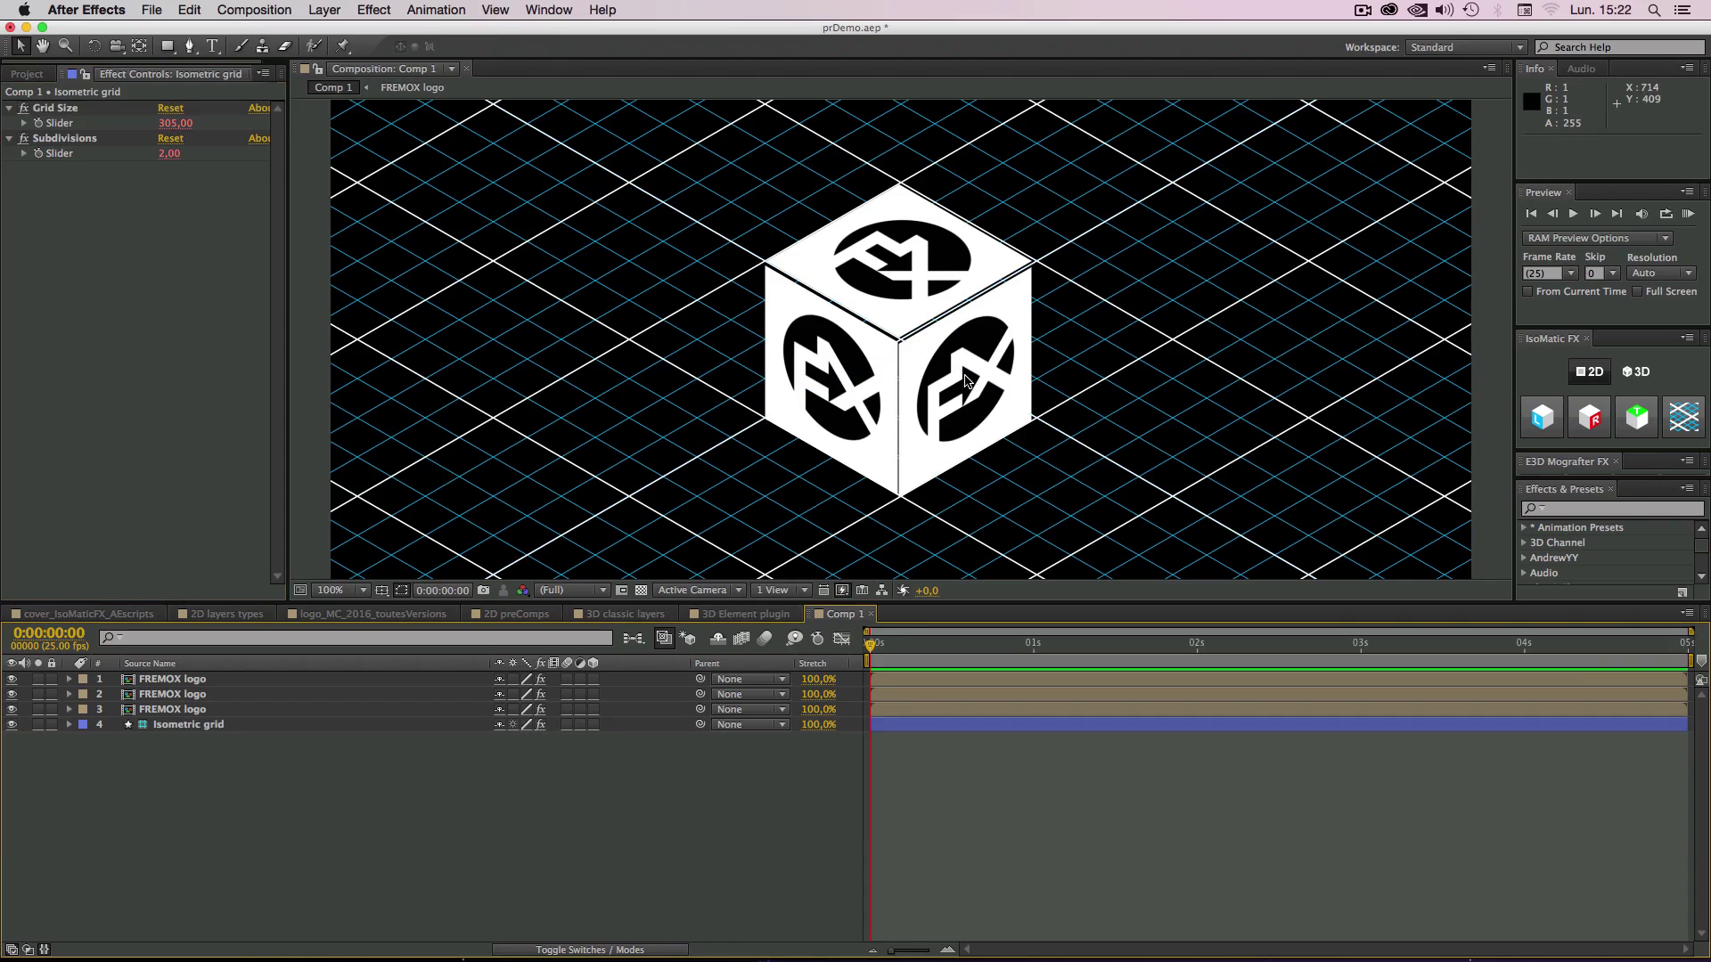
Step: Nudge the cube's right face to position 715,406 and set the isometric grid's Grid Size to 300
{"action": "left_click", "coordinate": [969, 381]}
{"action": "left_click_drag", "start_coordinate": [969, 375], "coordinate": [970, 377]}
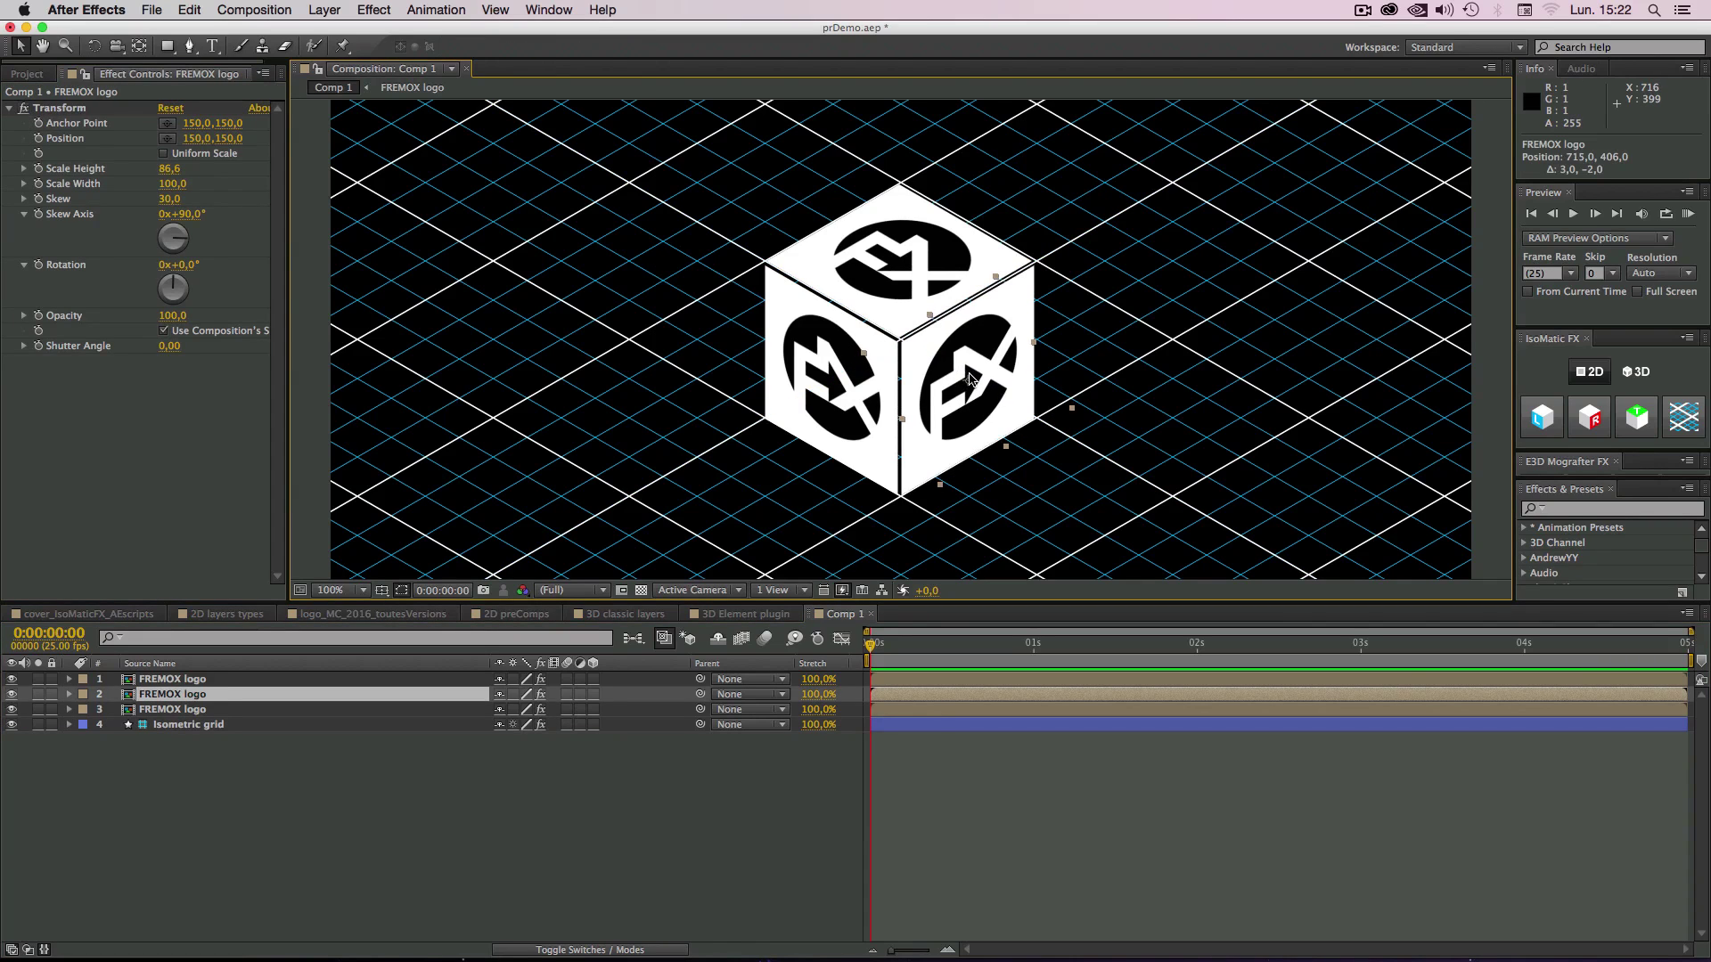
{"action": "left_click", "coordinate": [223, 724]}
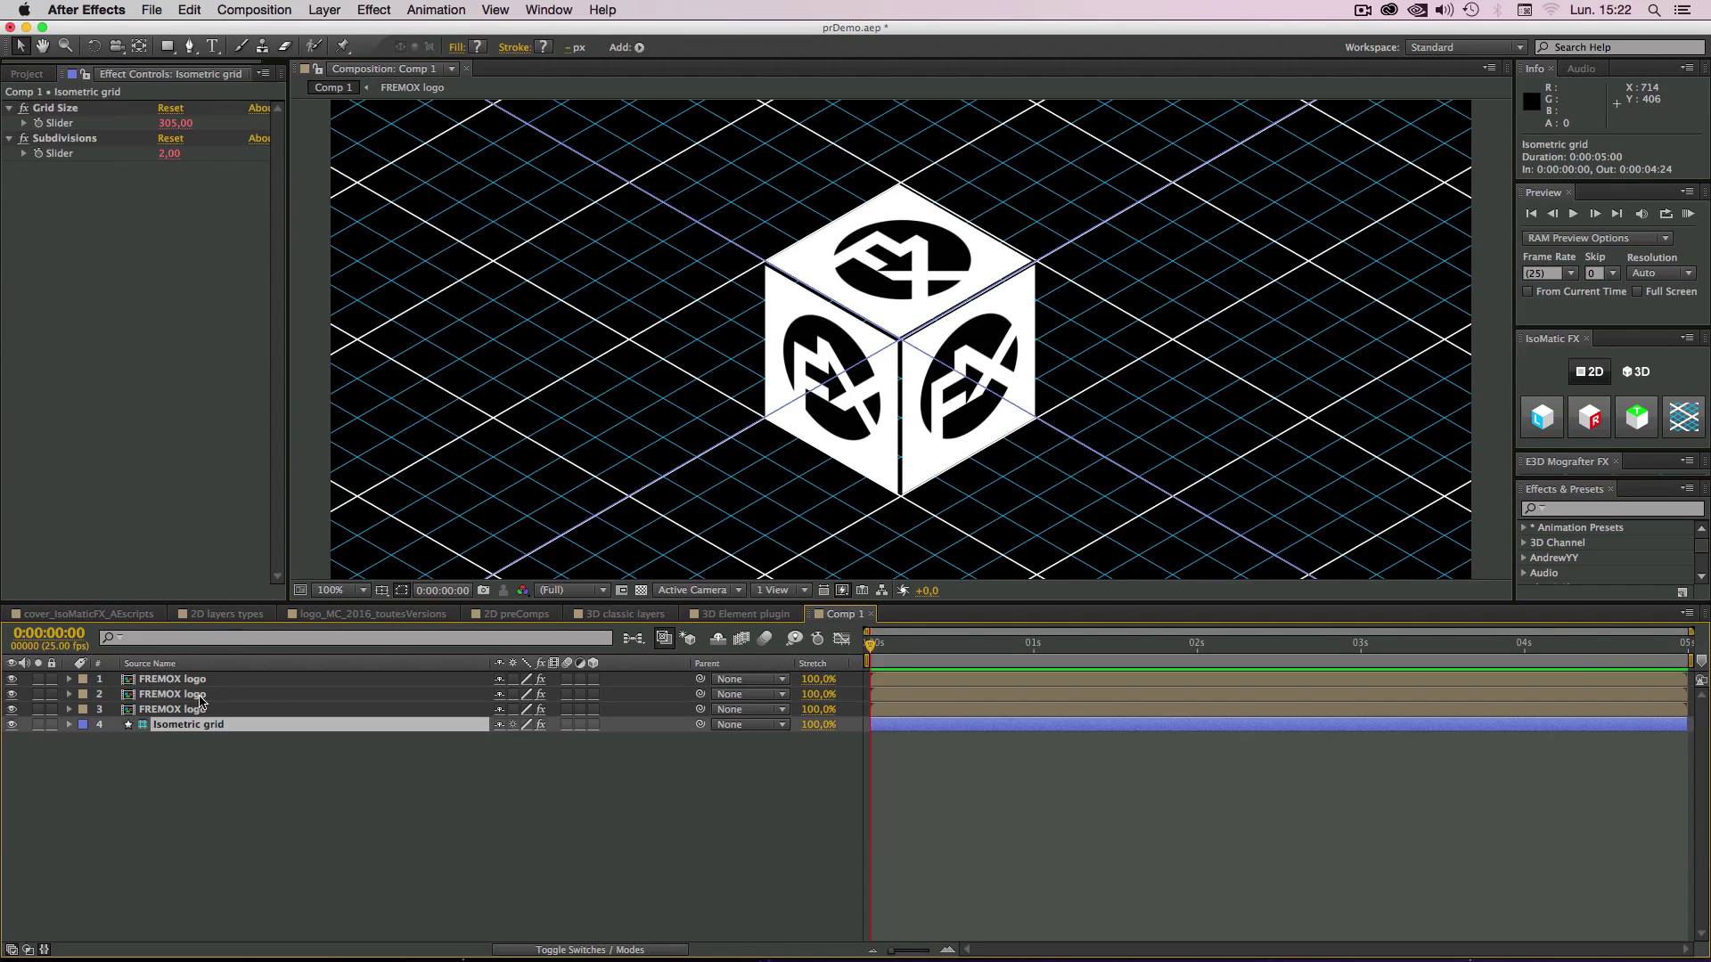
{"action": "left_click", "coordinate": [177, 125]}
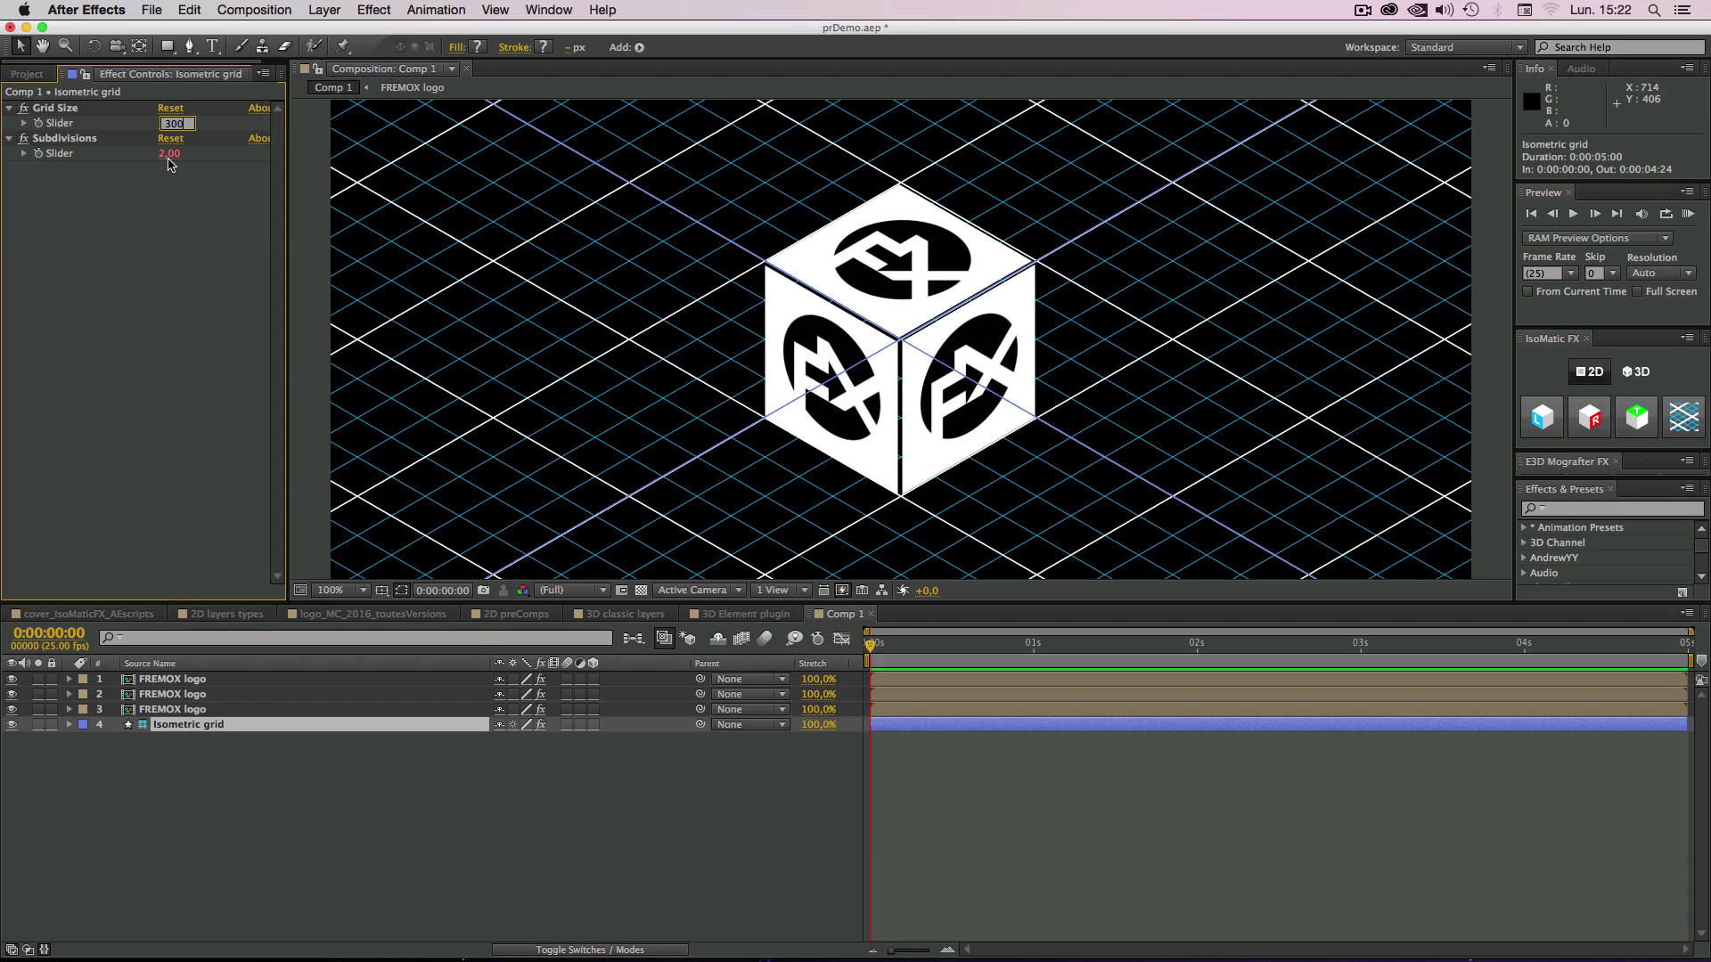
{"action": "type", "text": "300"}
{"action": "left_click", "coordinate": [279, 814]}
Step: Close the gaps in the cube by placing the right face at 715,403, the left at 566,404 and the top at 640,272
{"action": "left_click", "coordinate": [953, 389]}
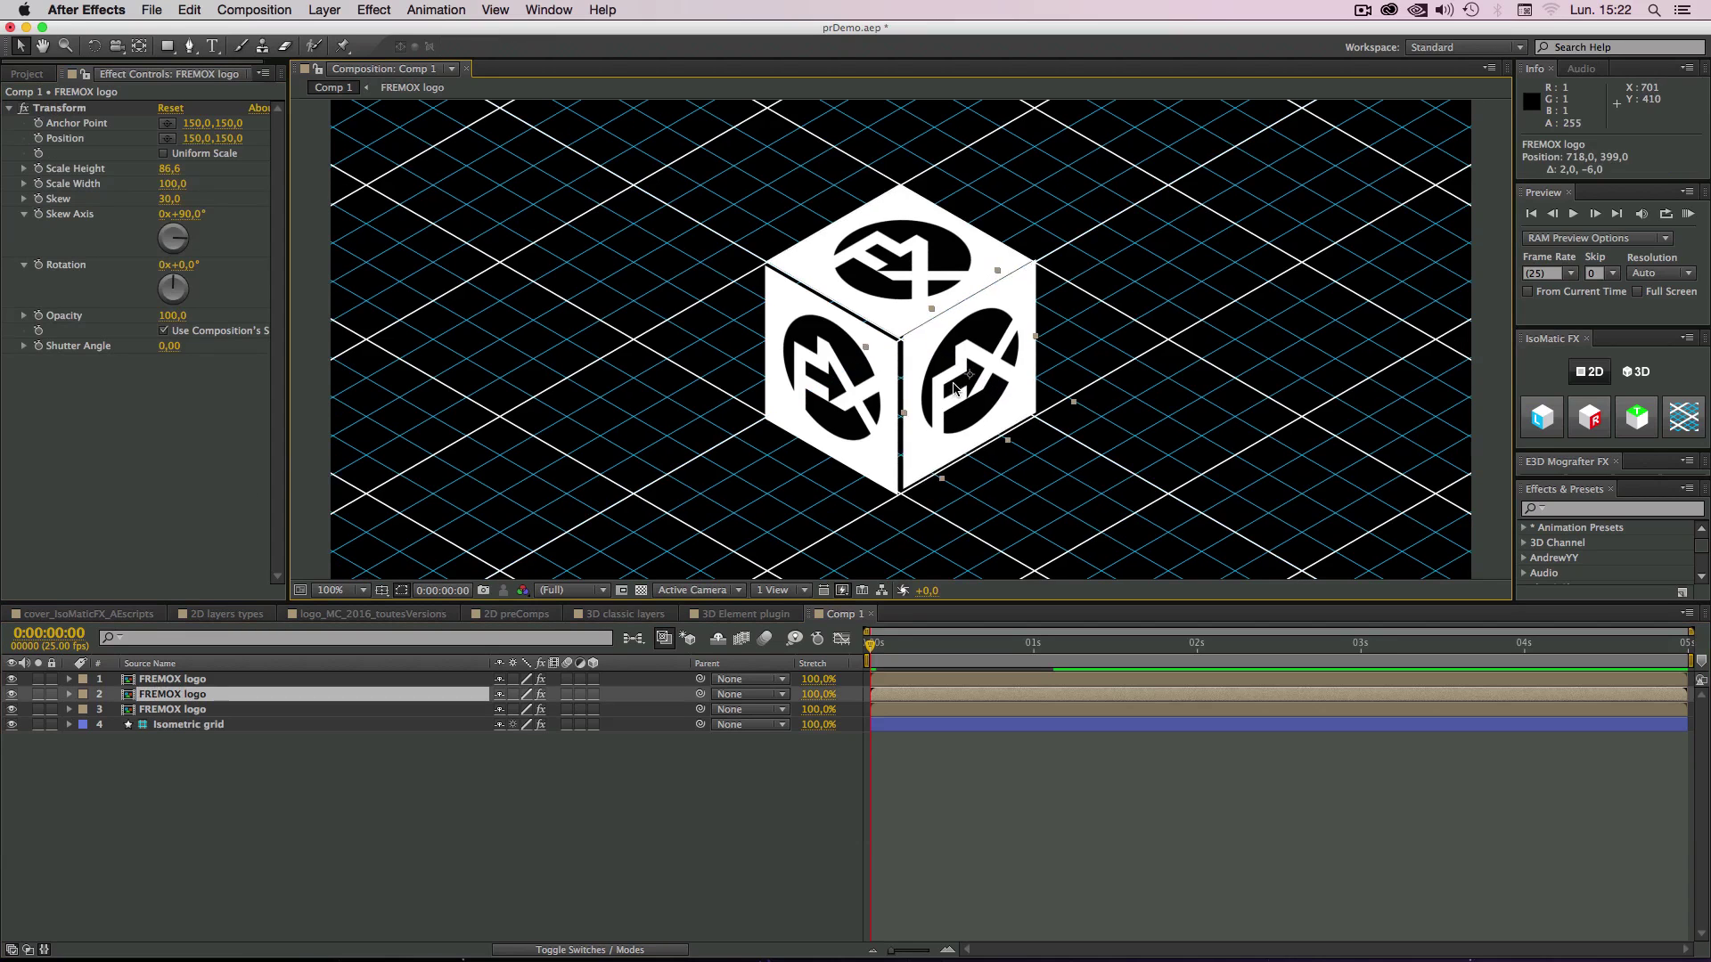
{"action": "left_click_drag", "start_coordinate": [953, 385], "coordinate": [954, 388]}
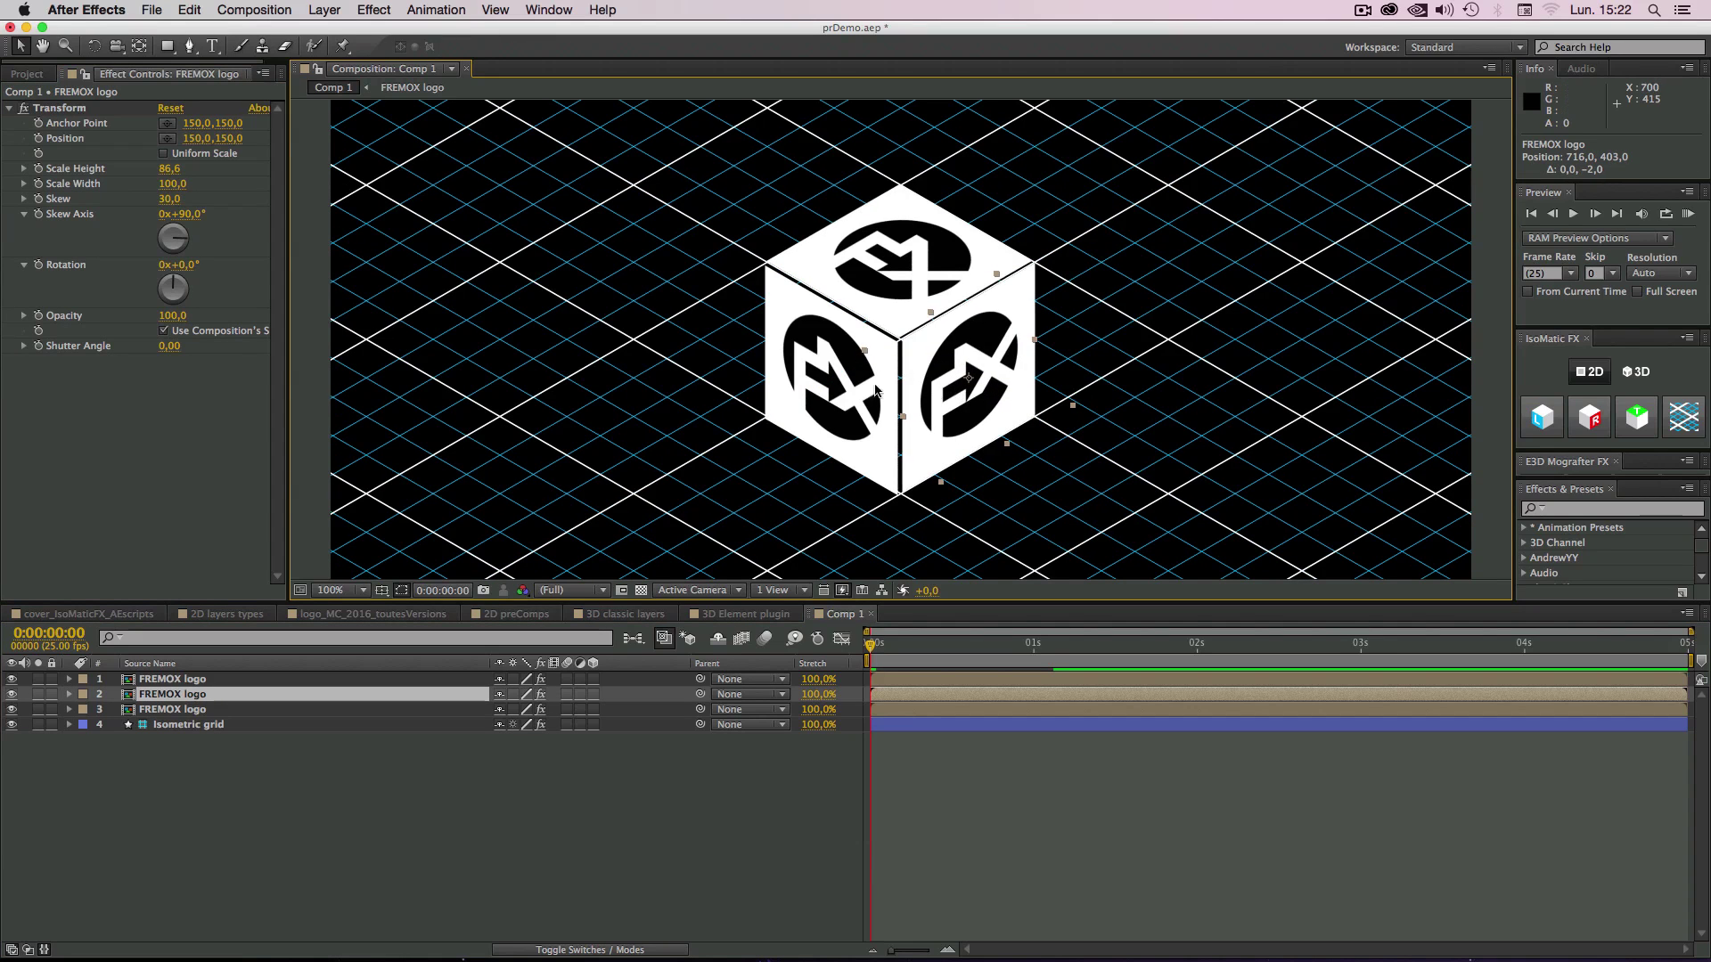
{"action": "left_click_drag", "start_coordinate": [832, 388], "coordinate": [835, 385]}
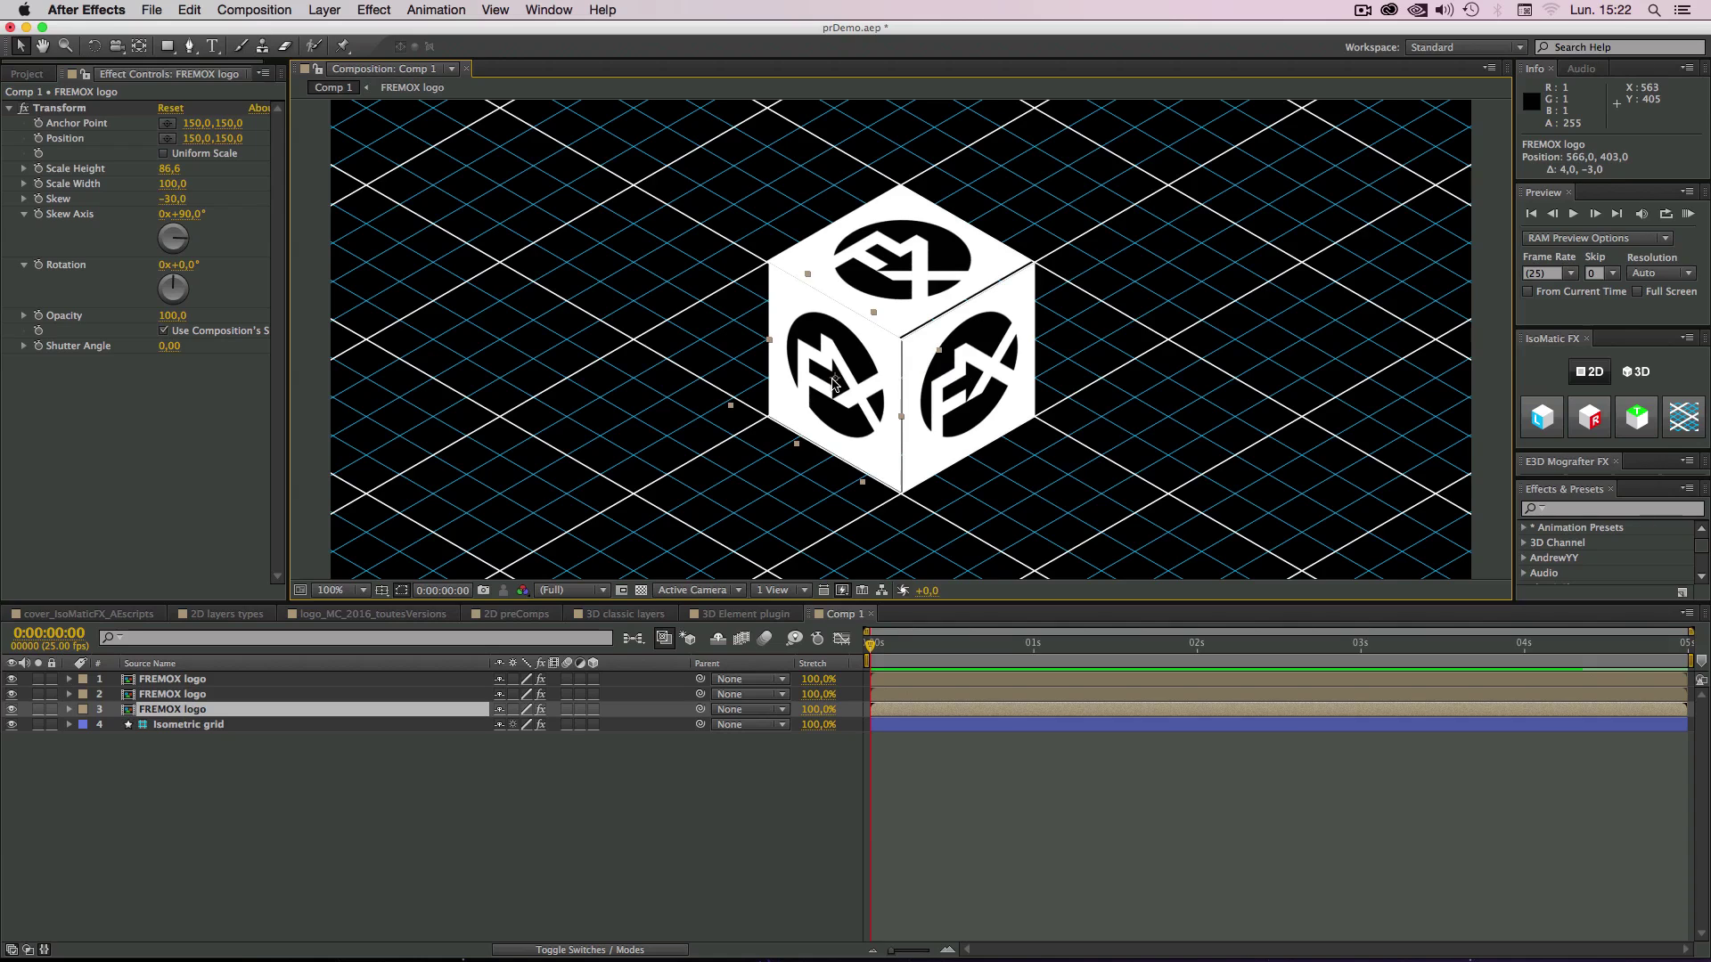
{"action": "left_click_drag", "start_coordinate": [966, 368], "coordinate": [966, 368]}
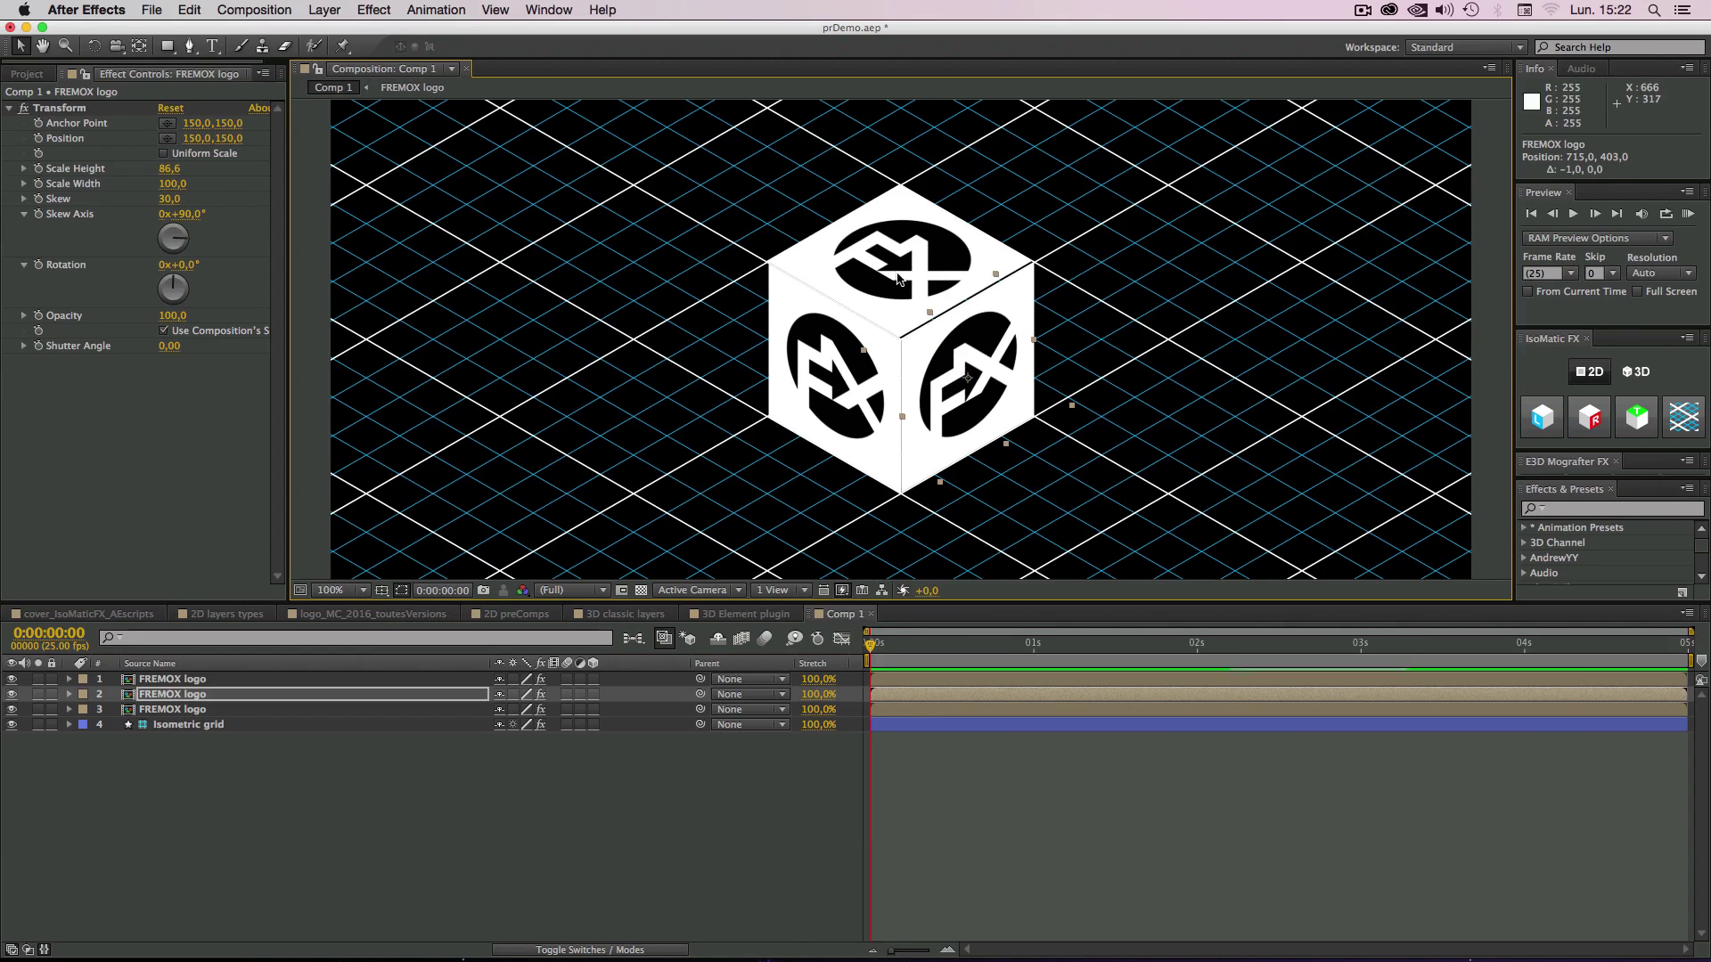
{"action": "left_click_drag", "start_coordinate": [890, 266], "coordinate": [892, 265]}
Step: Add a Position keyframe to each of the three logo layers at 0:00:00:19
{"action": "mouse_move", "coordinate": [873, 655]}
{"action": "left_mouse_down"}
{"action": "mouse_move", "coordinate": [1022, 647]}
{"action": "mouse_move", "coordinate": [999, 646]}
{"action": "left_mouse_up"}
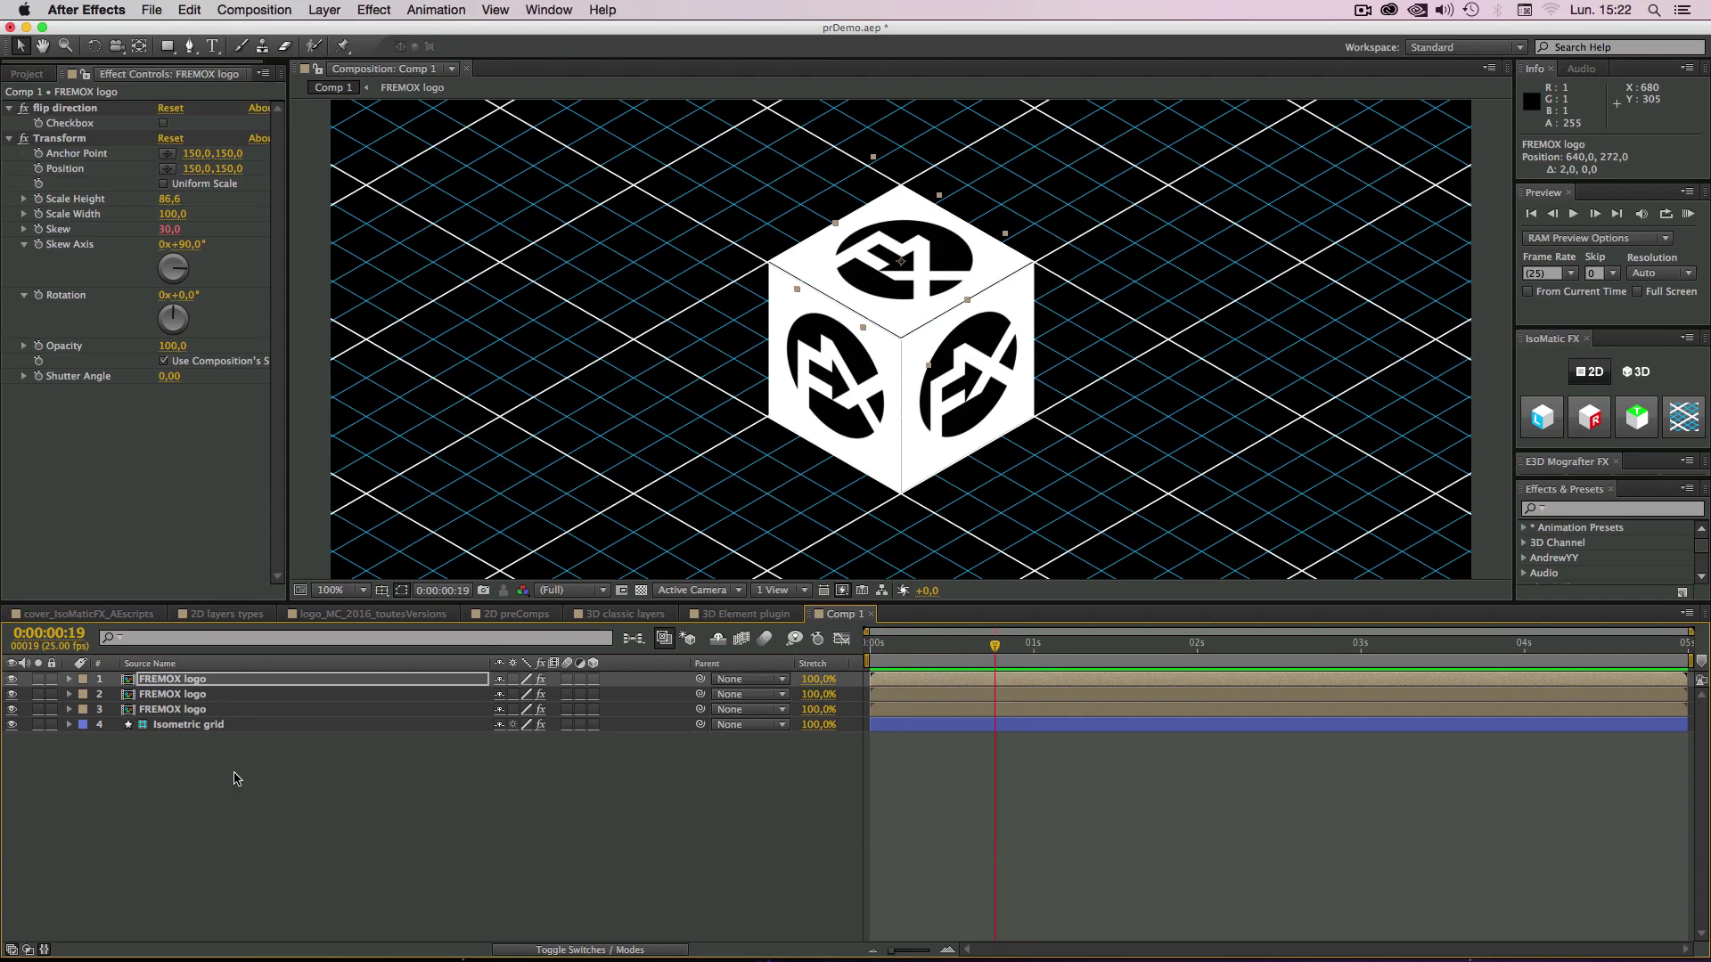
{"action": "left_click", "coordinate": [179, 711], "text": "shift"}
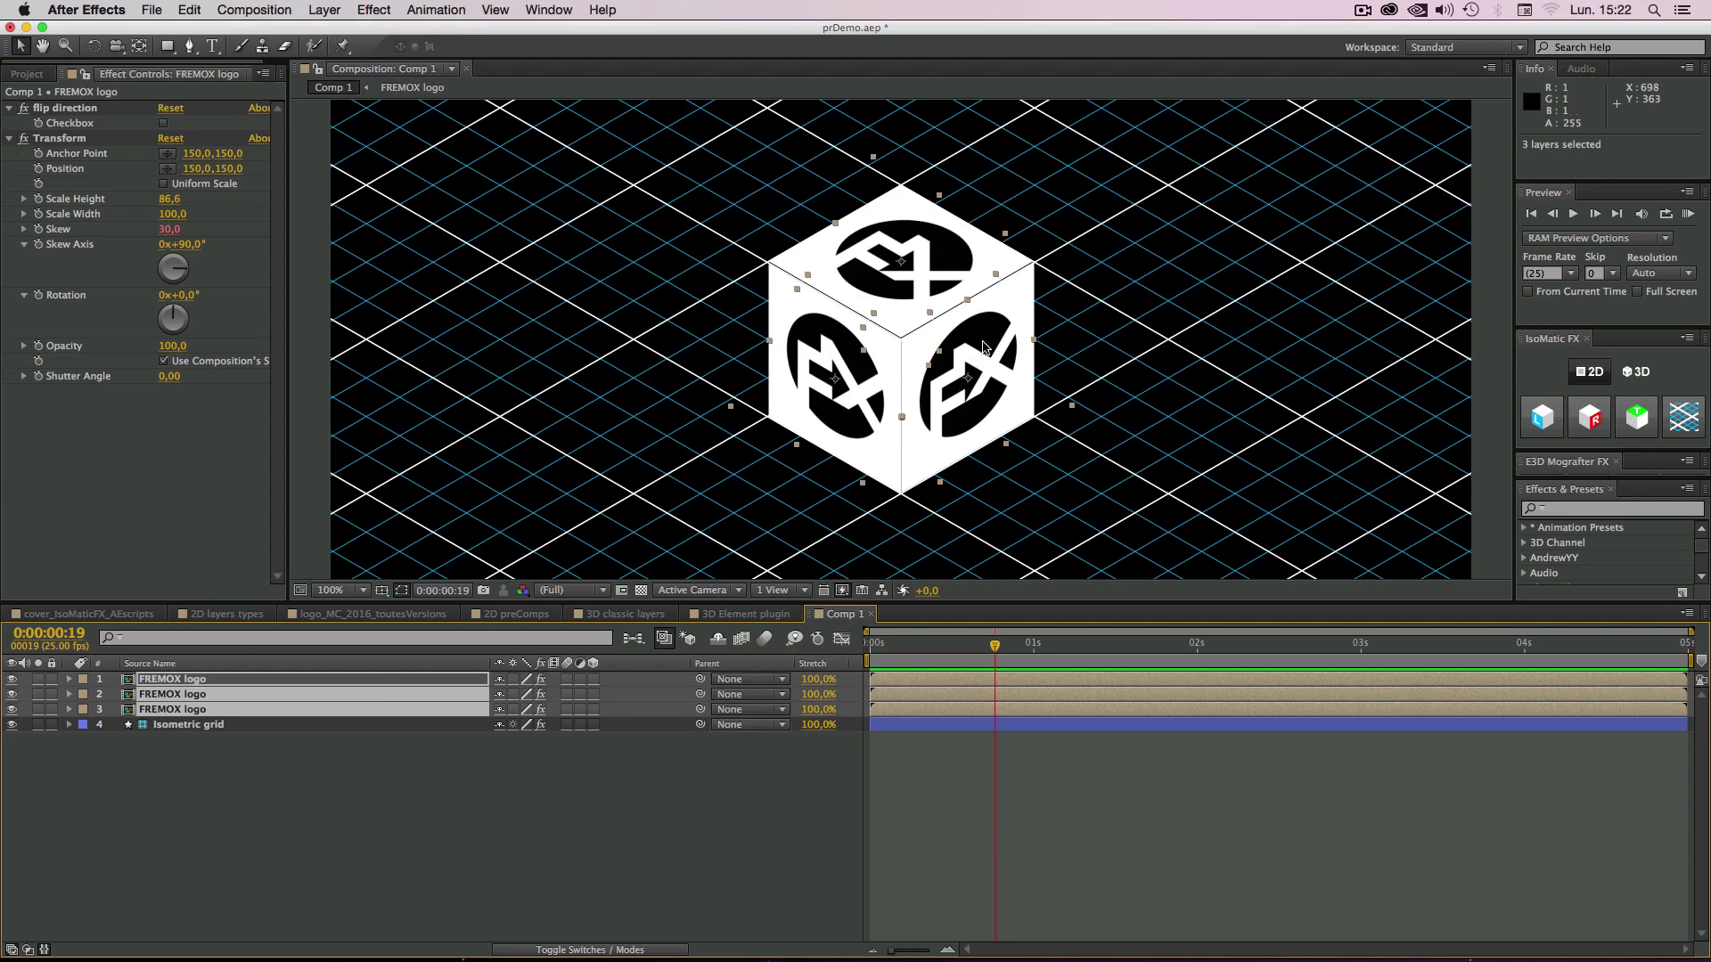
{"action": "key", "text": "alt+shift+p"}
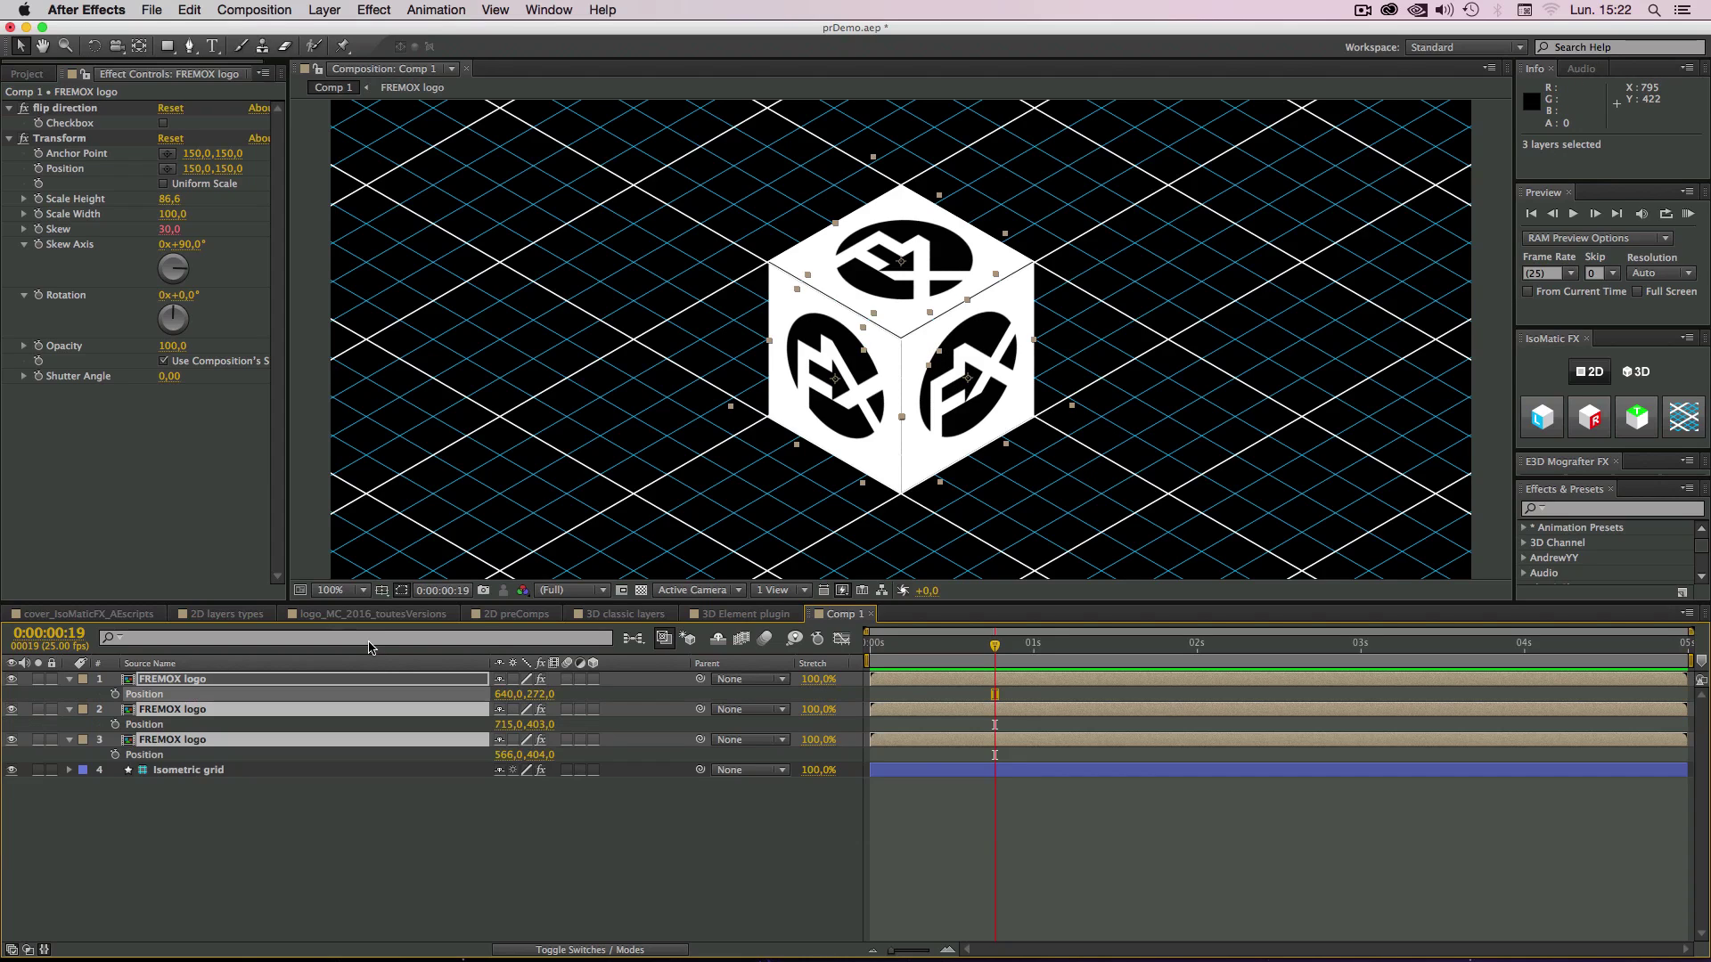
{"action": "left_click", "coordinate": [114, 695]}
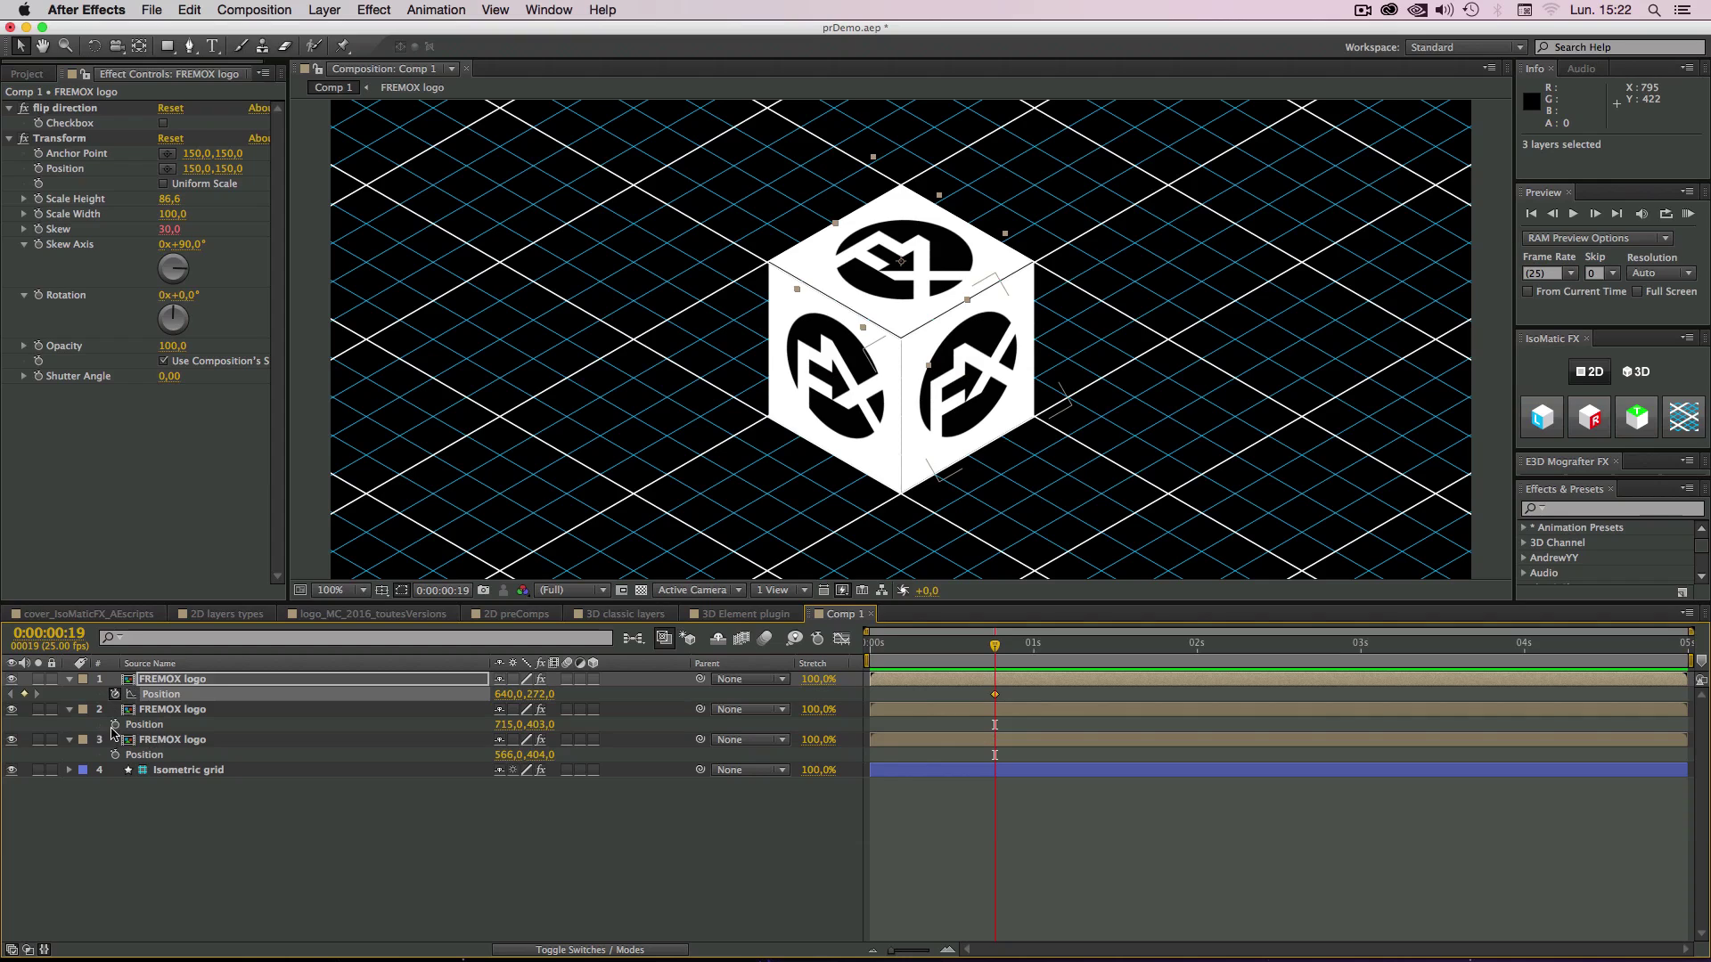
{"action": "left_click", "coordinate": [114, 725]}
{"action": "left_click", "coordinate": [114, 755]}
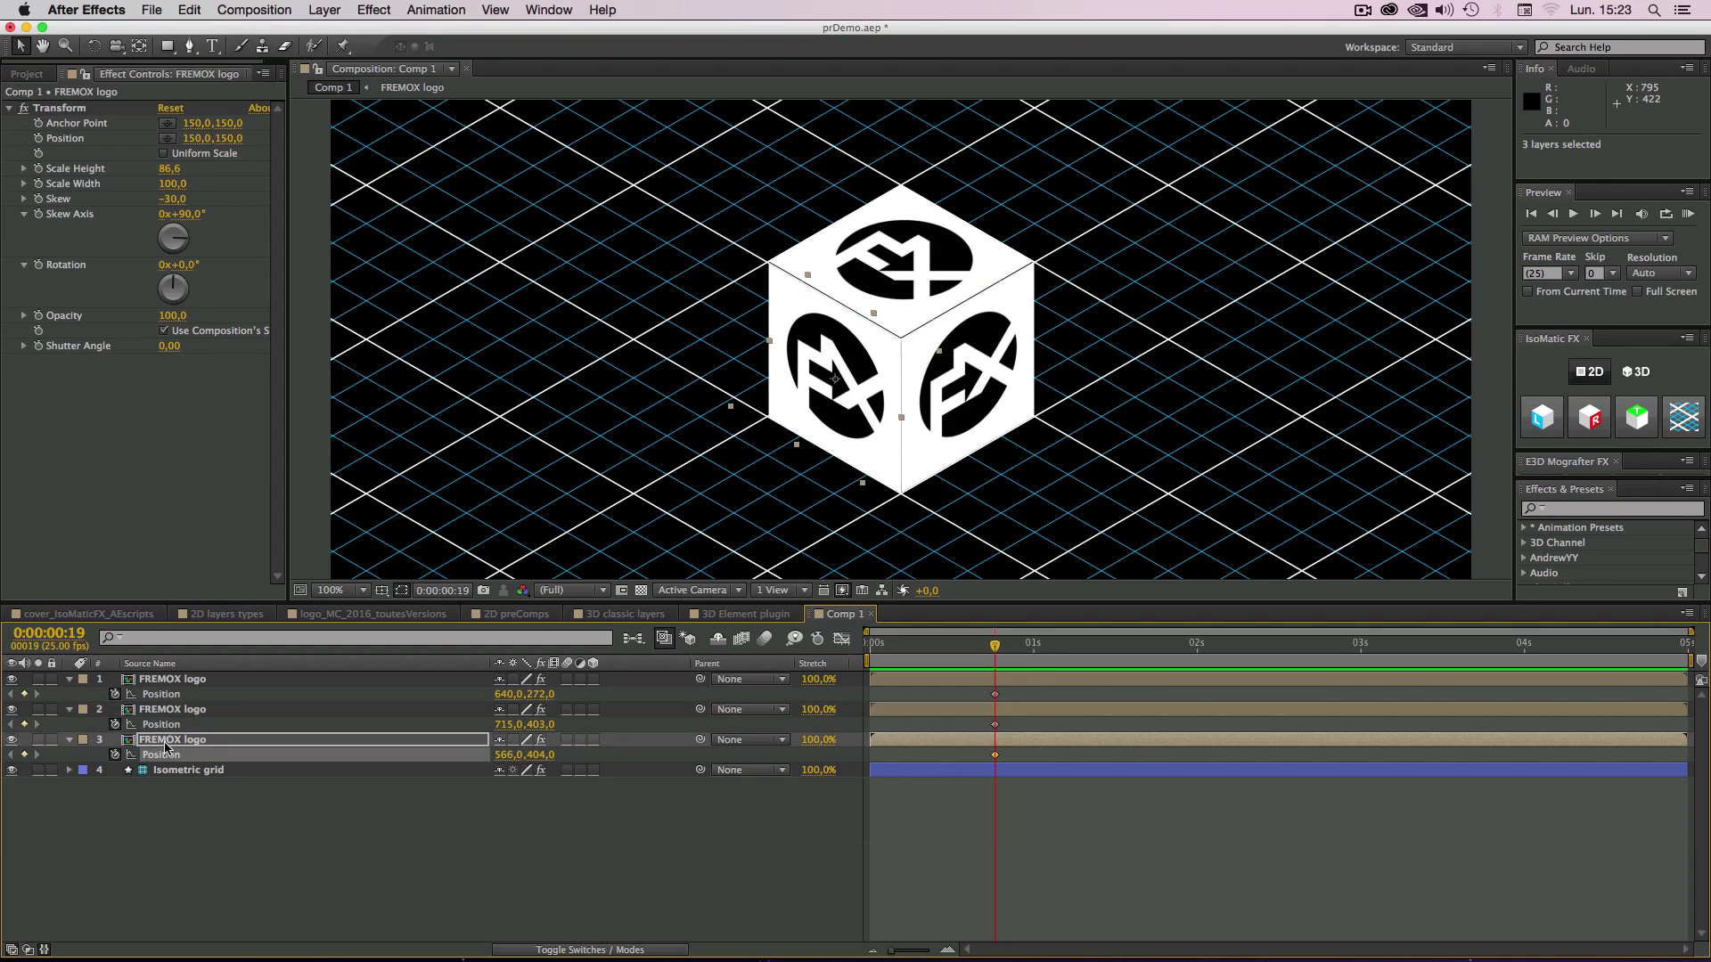
Step: Add an Opacity keyframe of 100% to each of the three logo layers at 0:00:00:19
{"action": "key", "text": "alt+shift+t"}
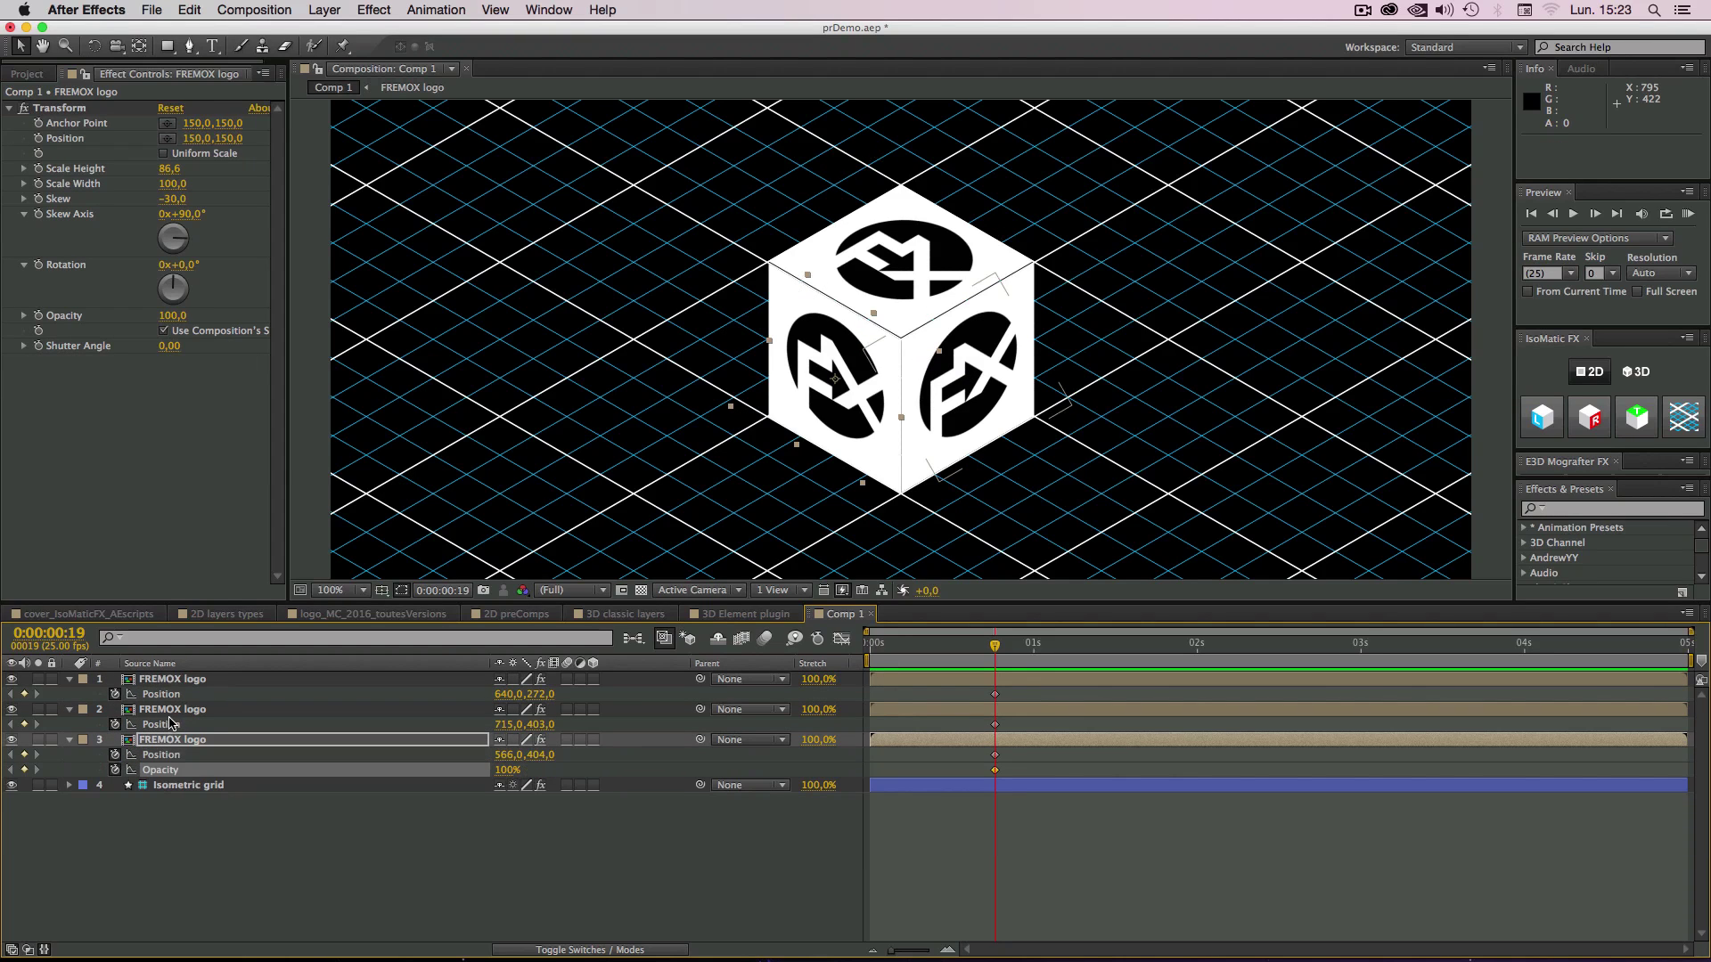
{"action": "left_click", "coordinate": [163, 713]}
{"action": "key", "text": "alt+shift+t"}
{"action": "left_click", "coordinate": [165, 680]}
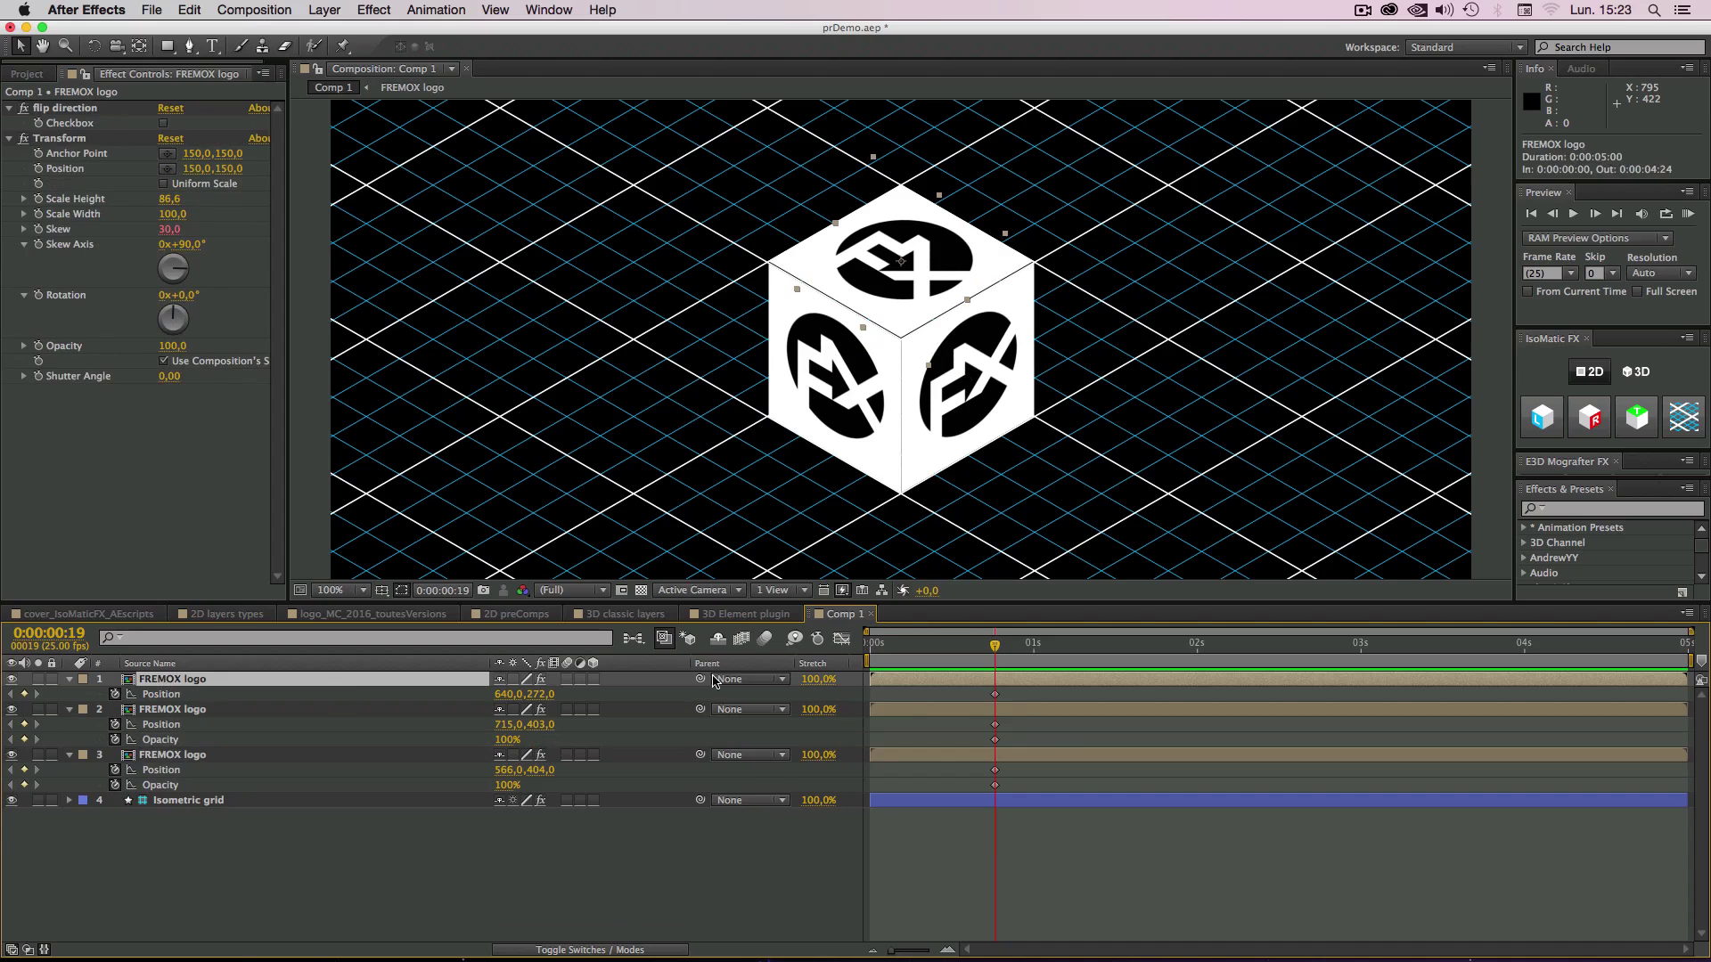
{"action": "key", "text": "alt+shift+t"}
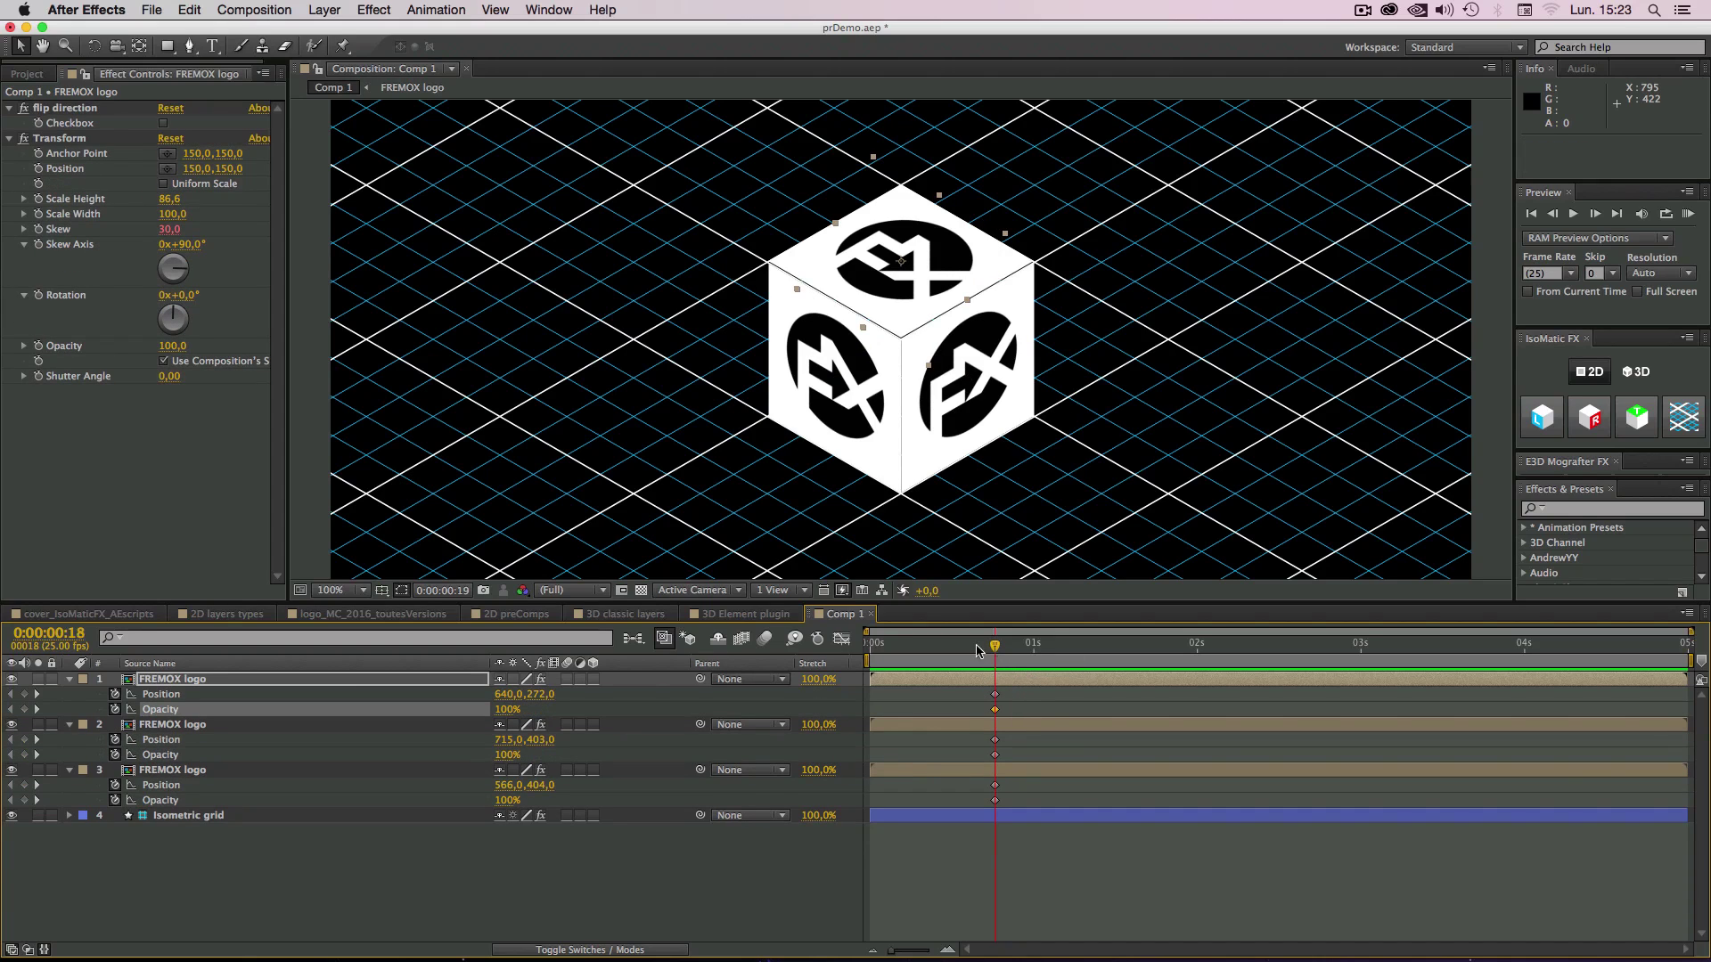
Step: At 0:00:00:00, spread the cube apart by moving the left face to 416,491, the right to 865,490 and the top to 640,100
{"action": "left_click", "coordinate": [828, 401]}
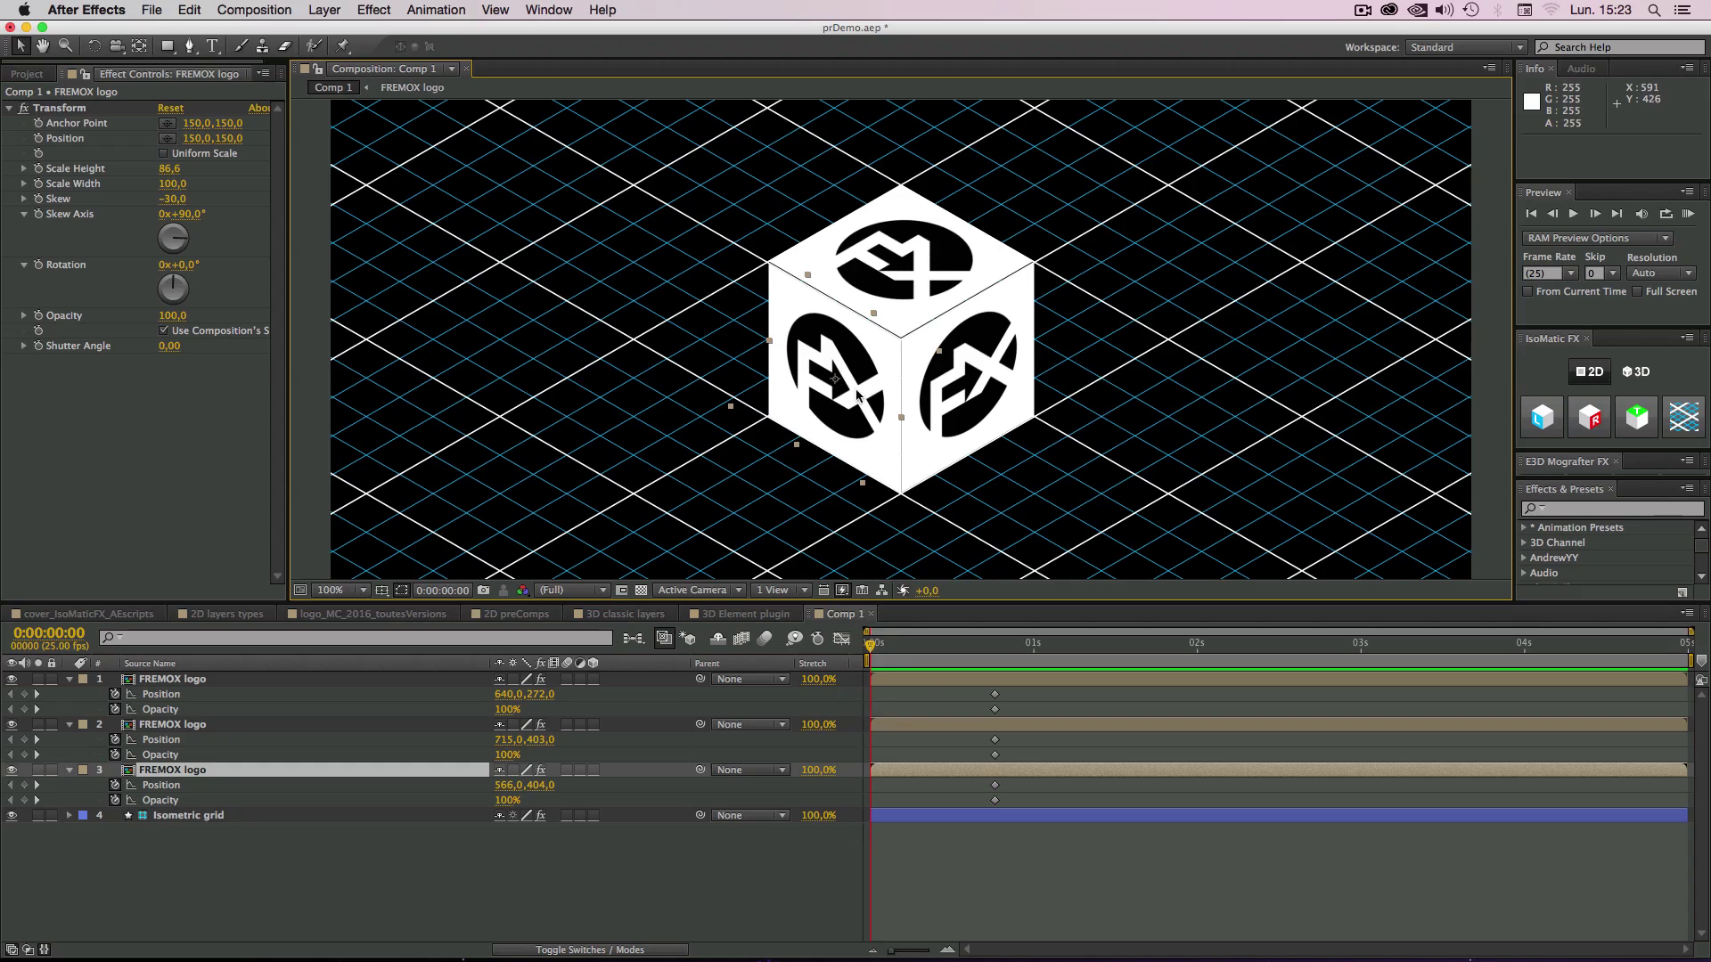
{"action": "left_click_drag", "start_coordinate": [847, 412], "coordinate": [708, 485]}
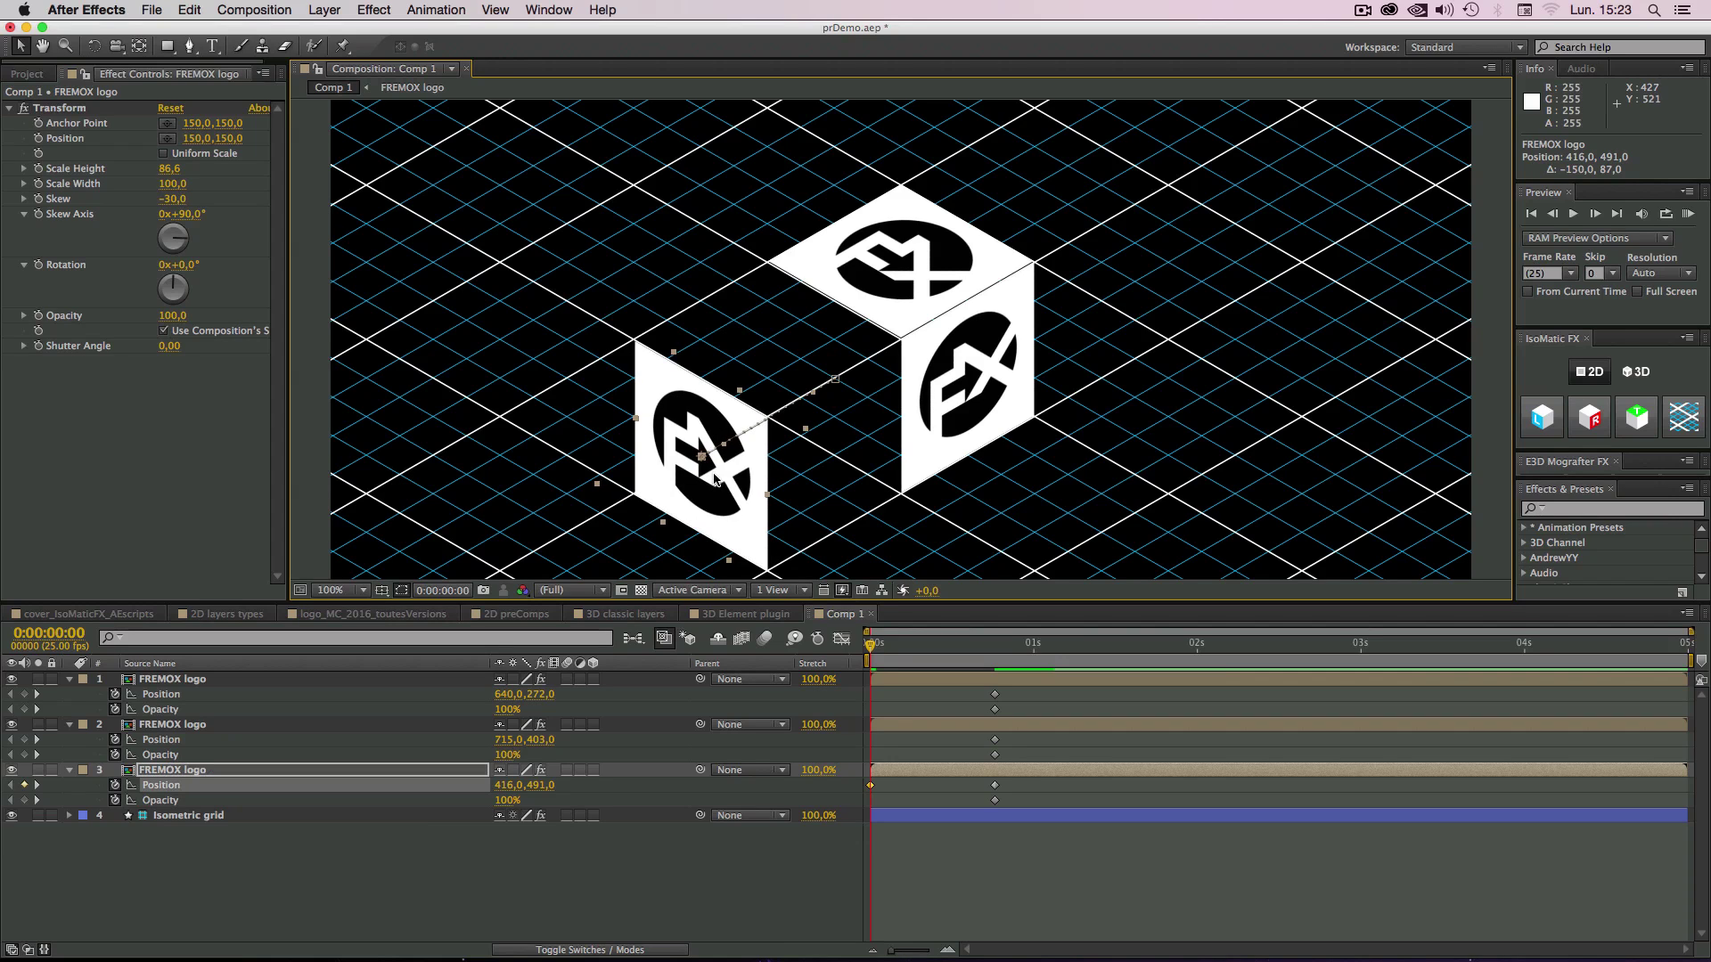
{"action": "key", "text": "space"}
{"action": "left_click_drag", "start_coordinate": [717, 426], "coordinate": [723, 374]}
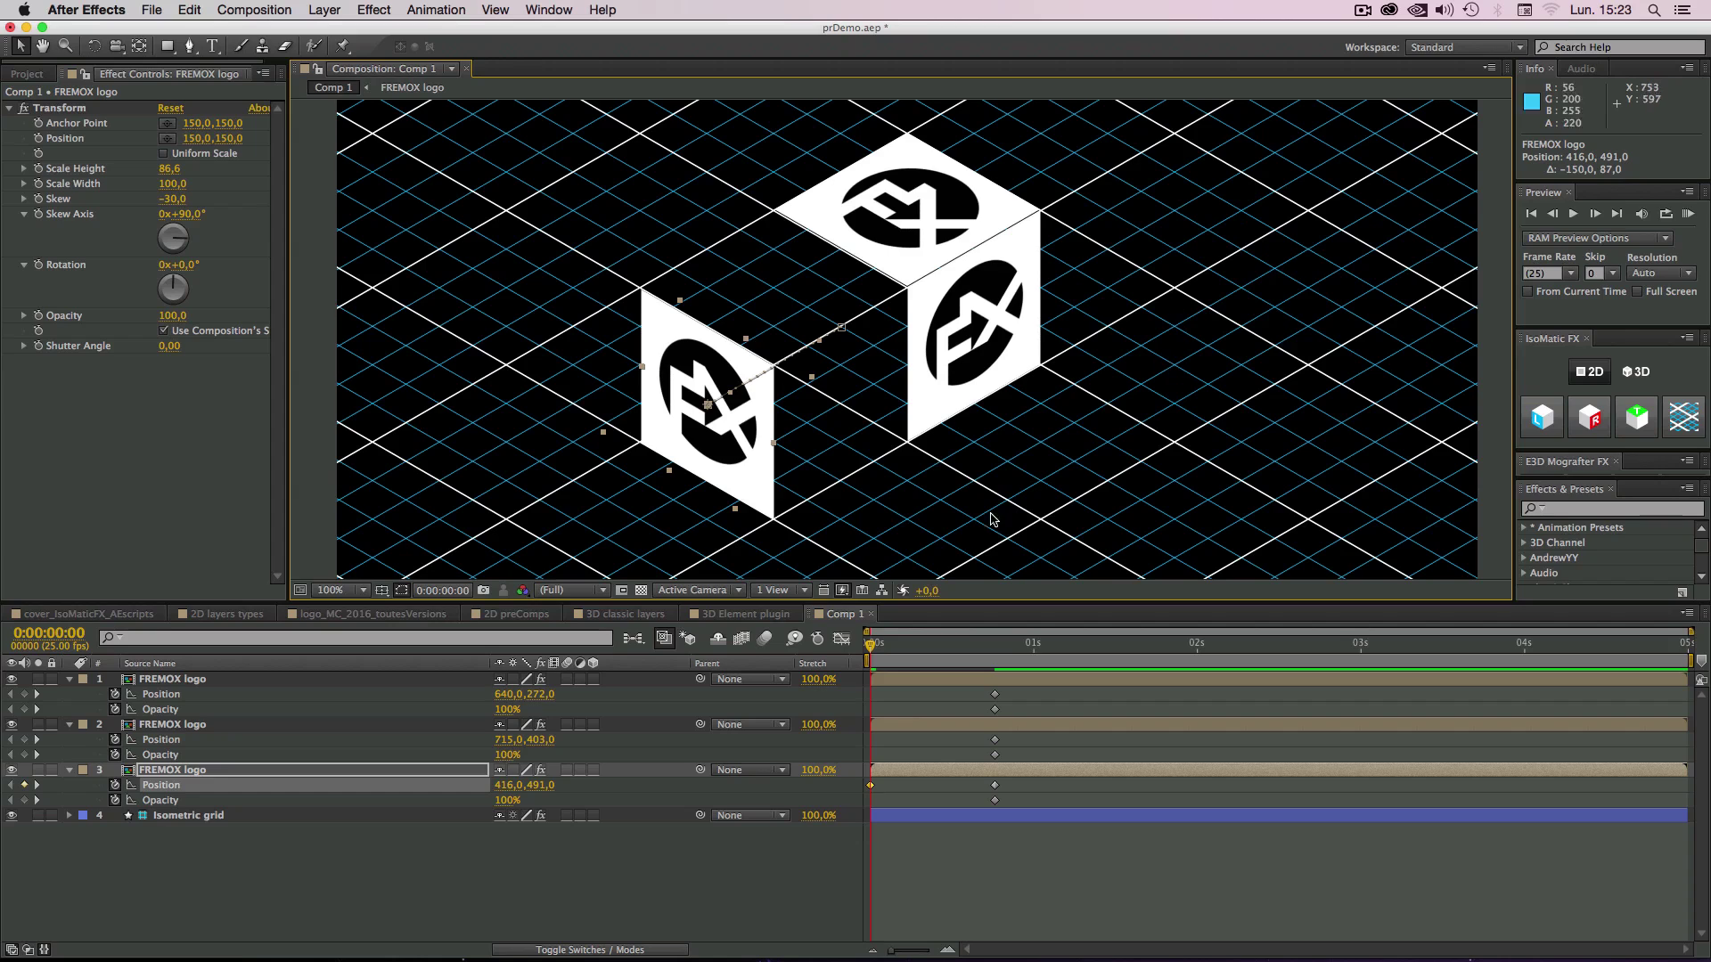
{"action": "left_click", "coordinate": [1008, 288]}
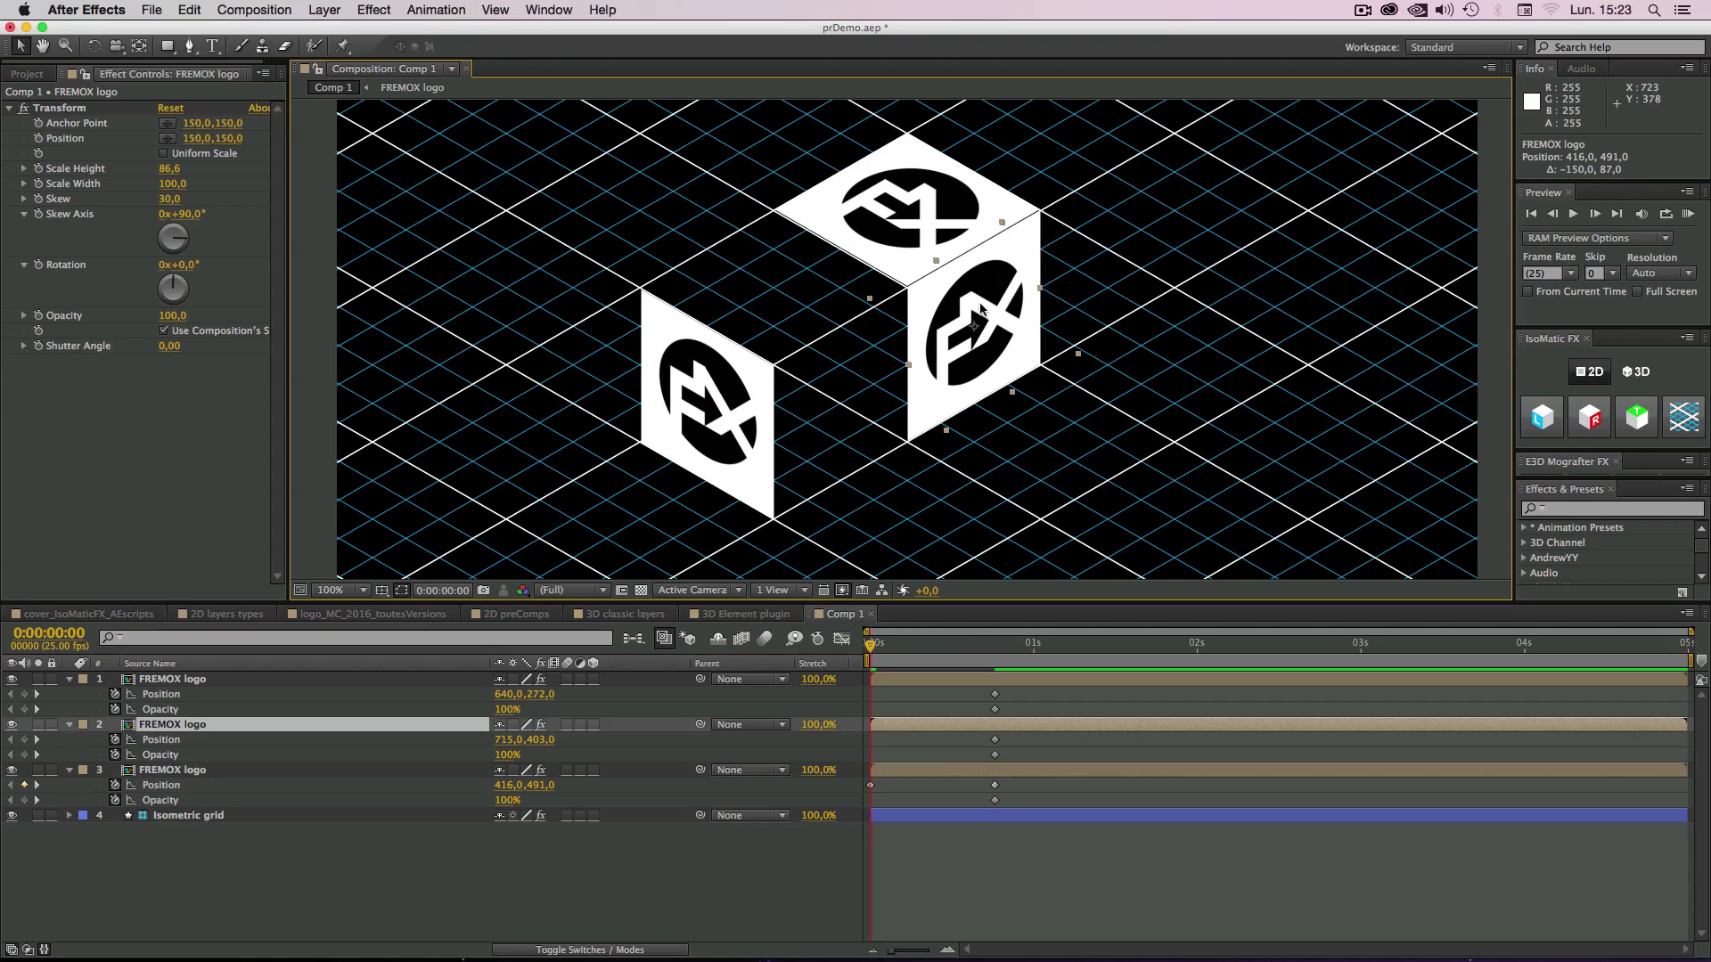
{"action": "left_click_drag", "start_coordinate": [980, 308], "coordinate": [1114, 386]}
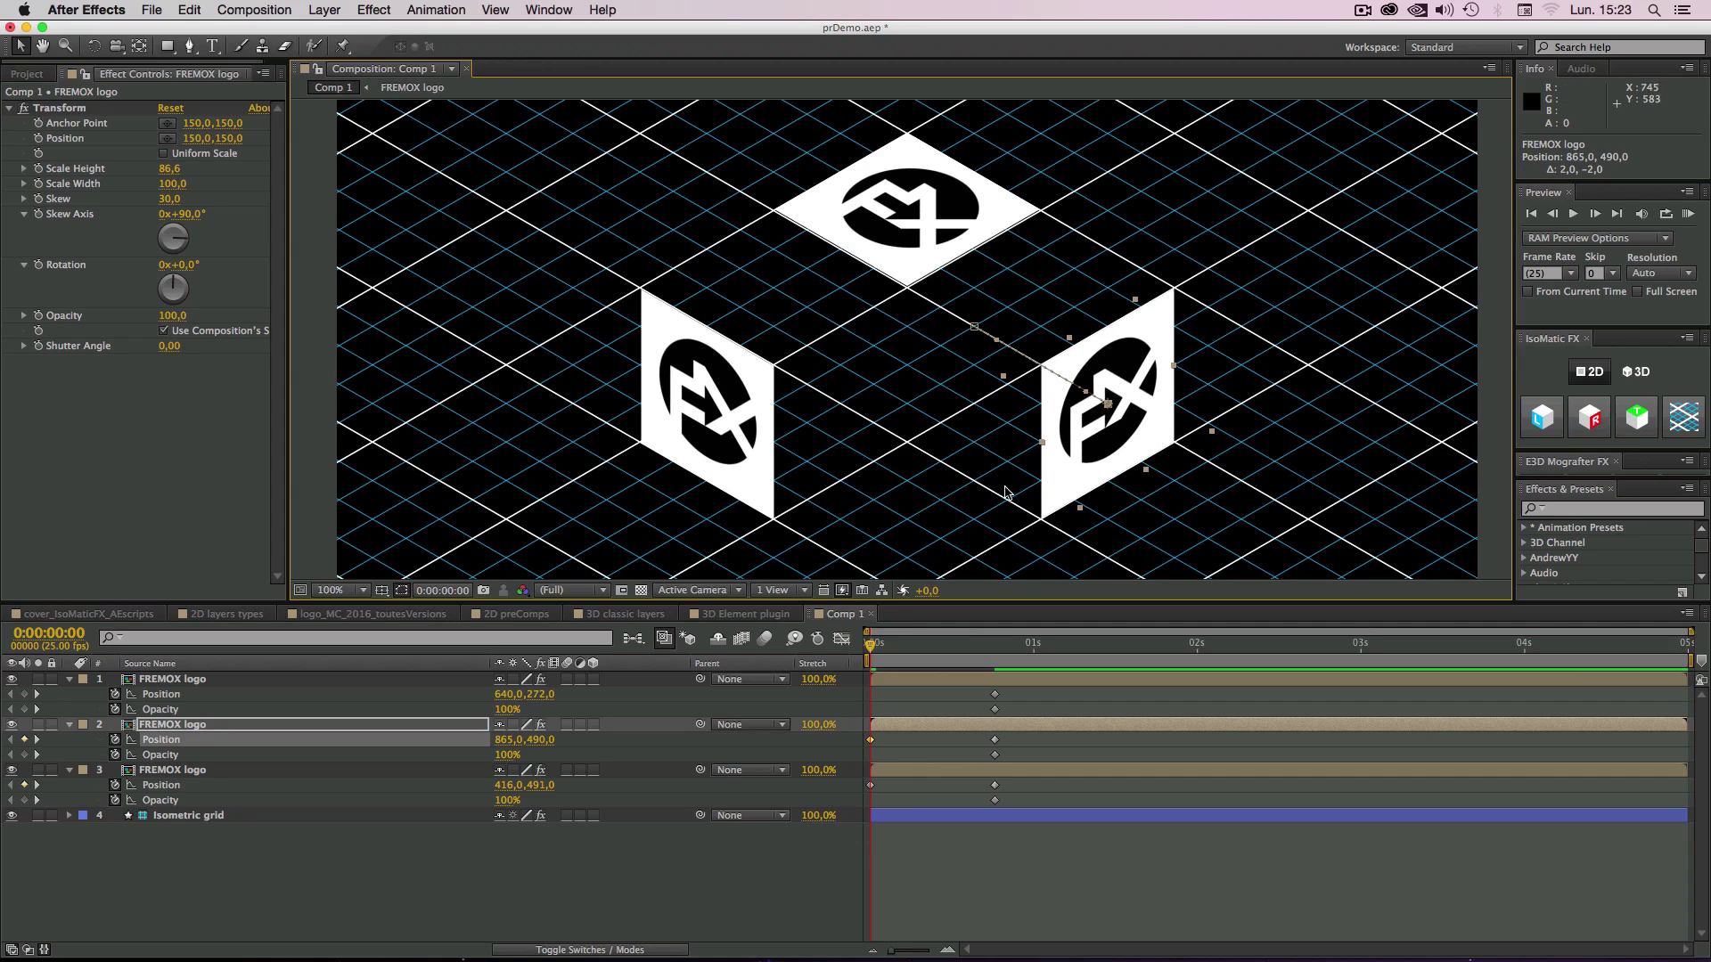
{"action": "left_click_drag", "start_coordinate": [1001, 196], "coordinate": [915, 145]}
{"action": "left_click_drag", "start_coordinate": [935, 264], "coordinate": [939, 244]}
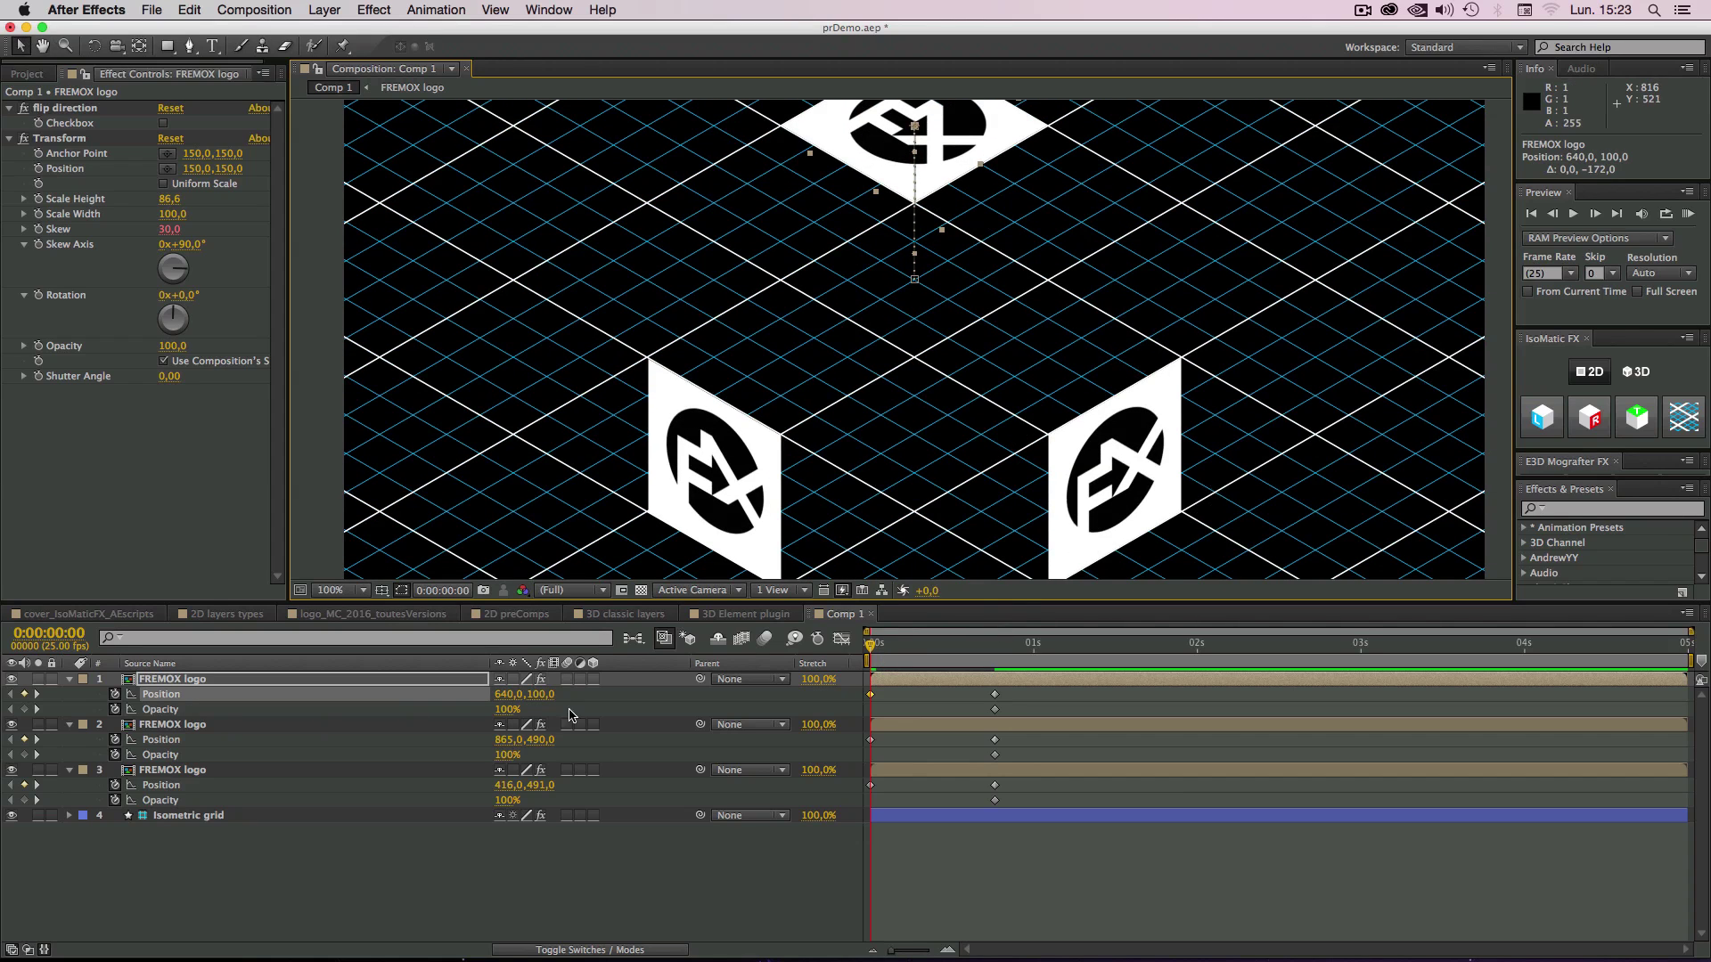
Step: Set all three logo layers' Opacity to 0% at 0:00:00:00 and apply Easy Ease to all their Position and Opacity keyframes
{"action": "left_click", "coordinate": [218, 768], "text": "shift"}
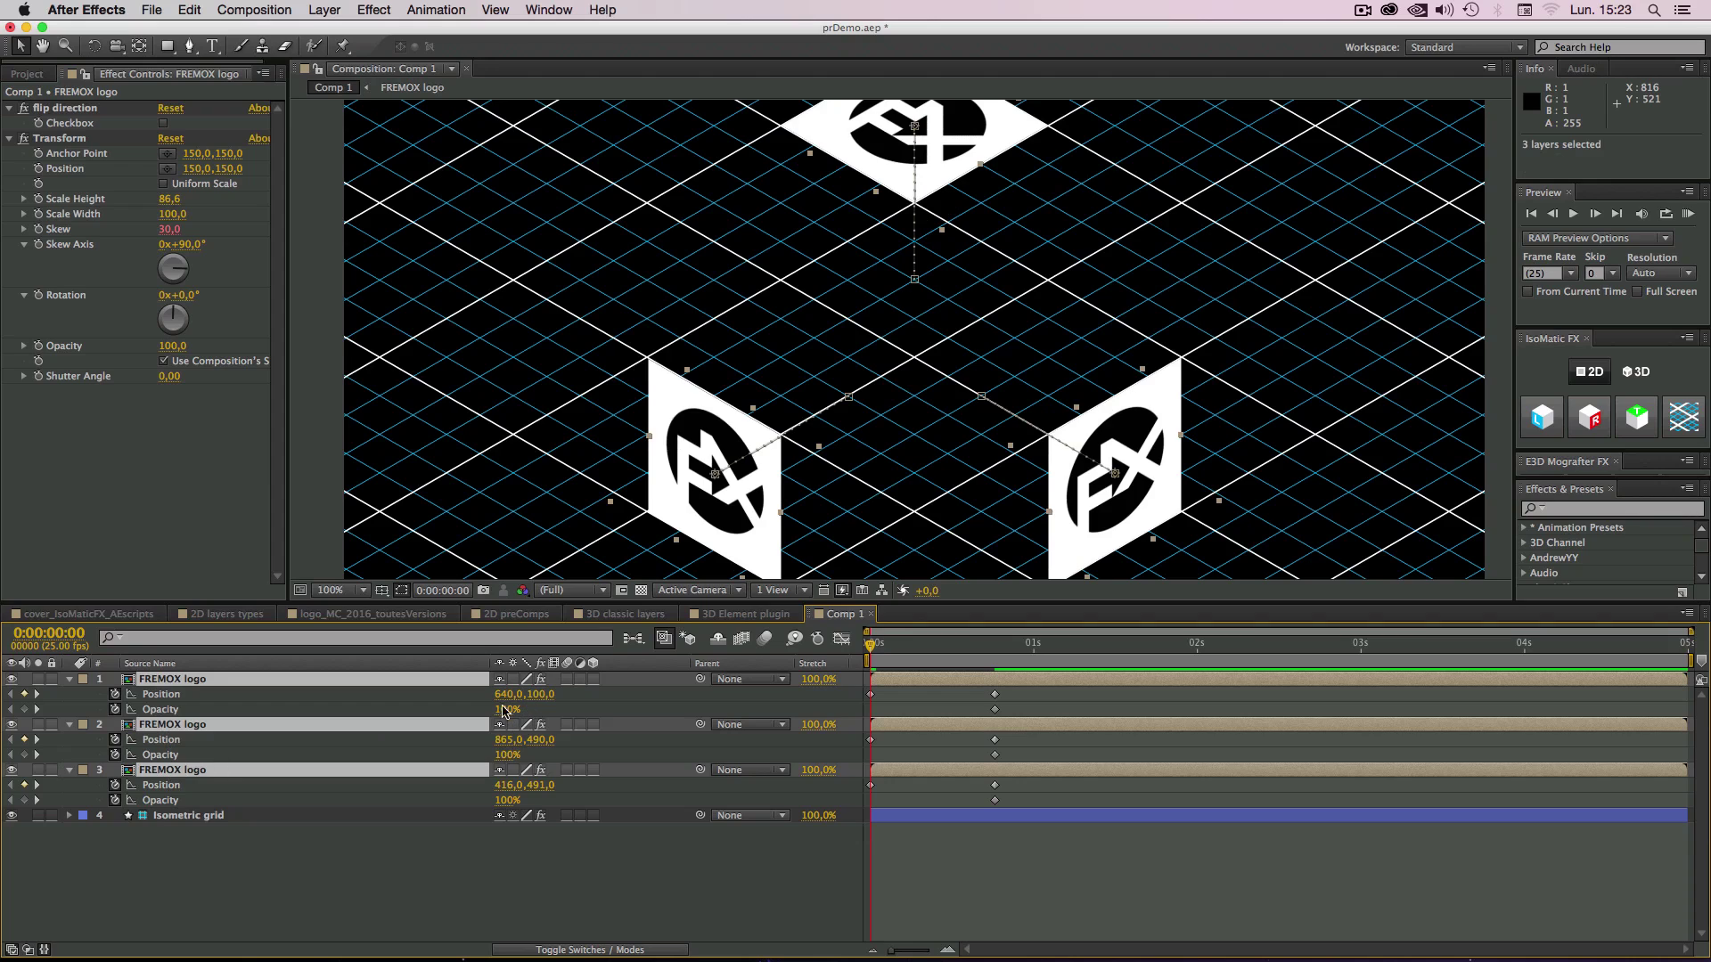
{"action": "left_click_drag", "start_coordinate": [505, 710], "coordinate": [376, 709]}
{"action": "left_click_drag", "start_coordinate": [1031, 692], "coordinate": [857, 804]}
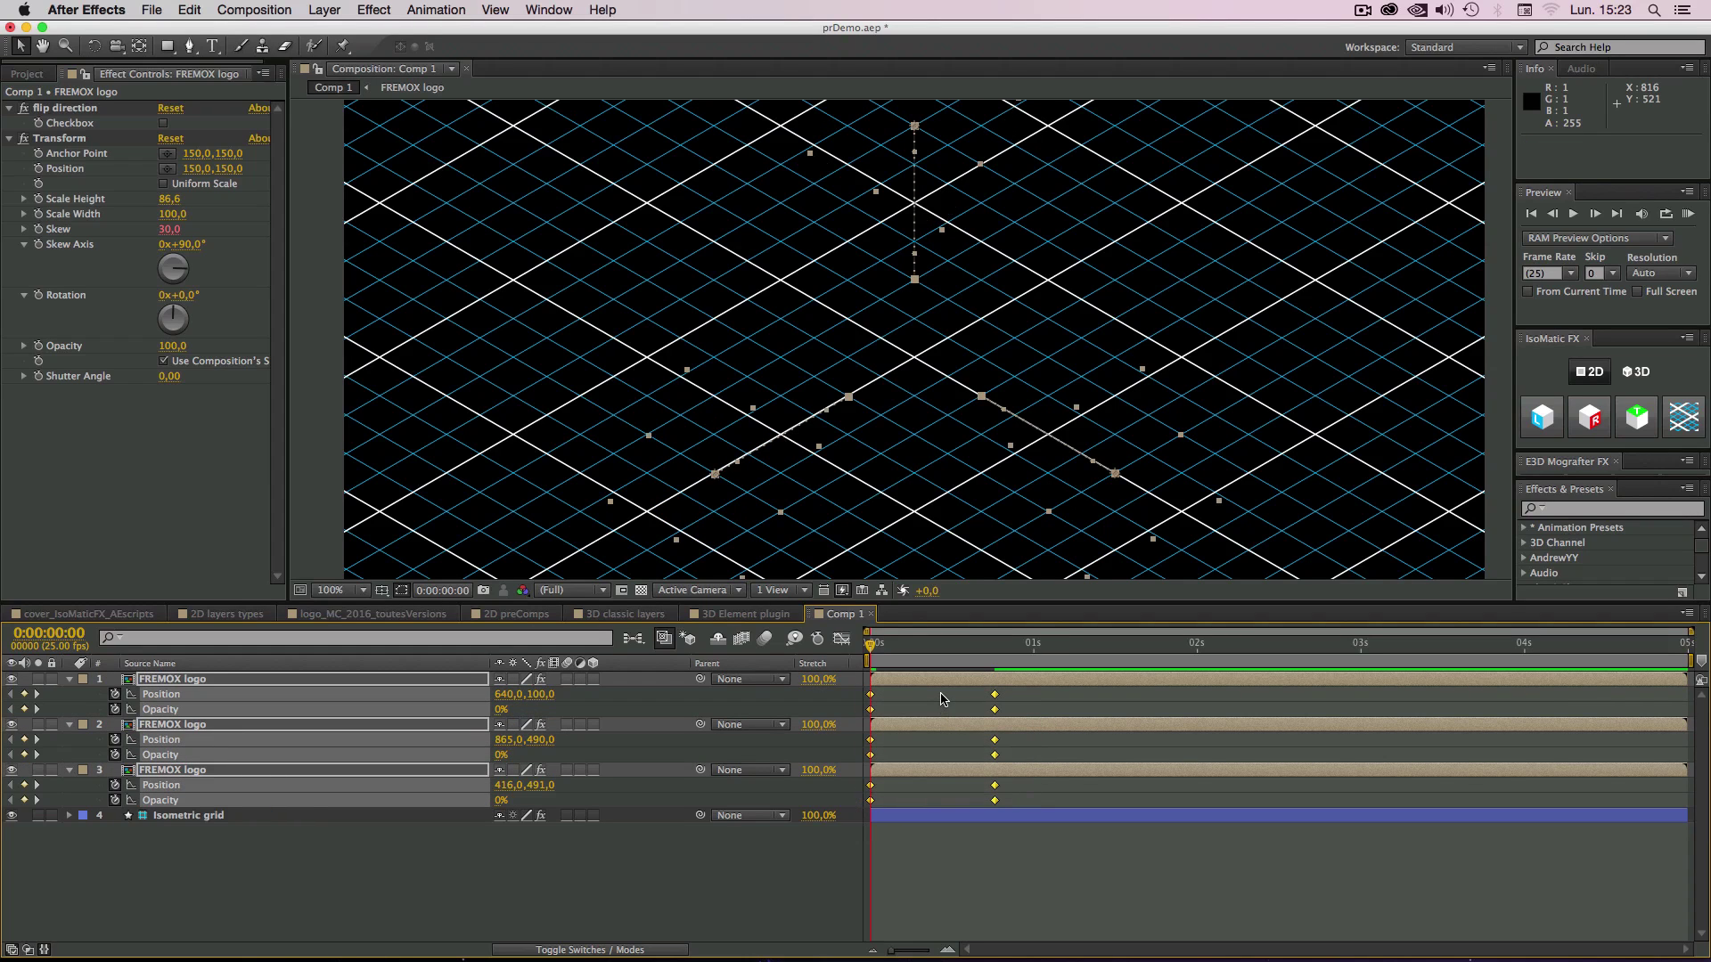
{"action": "key", "text": "F9"}
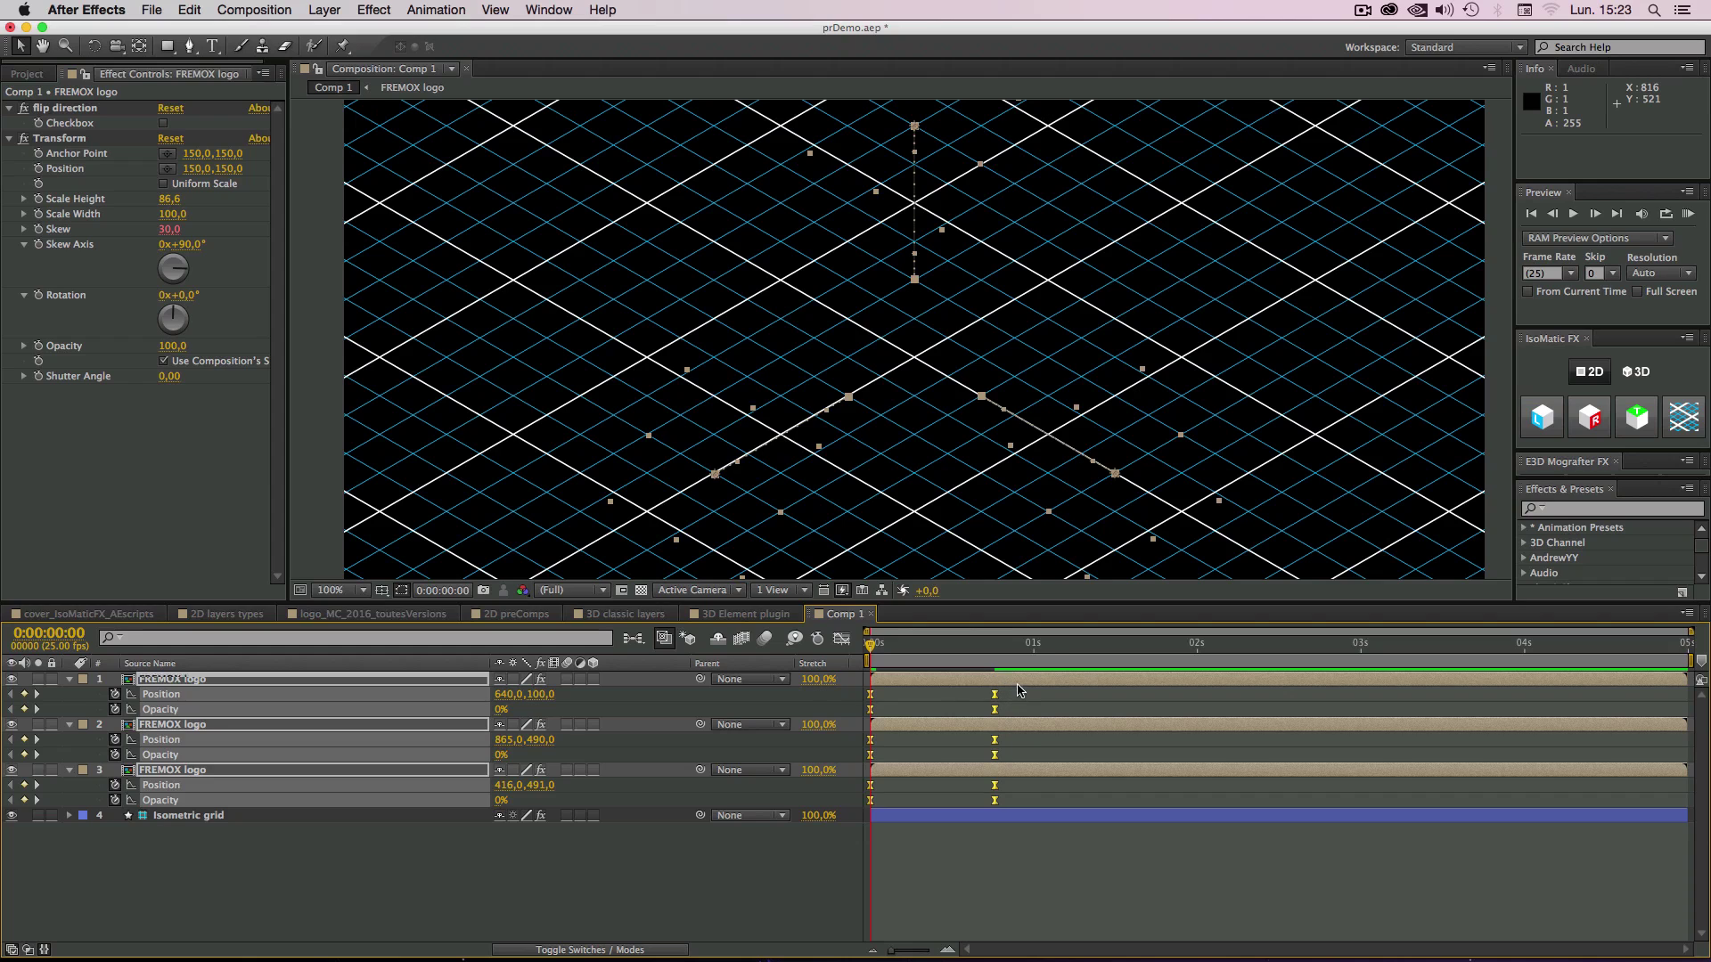
Step: In the Graph Editor, lengthen the incoming ease of the end Opacity and Position keyframes on all three logo layers
{"action": "left_click_drag", "start_coordinate": [1019, 681], "coordinate": [971, 805]}
{"action": "key", "text": "super+z"}
{"action": "left_click", "coordinate": [840, 638]}
{"action": "left_click_drag", "start_coordinate": [1086, 792], "coordinate": [974, 901]}
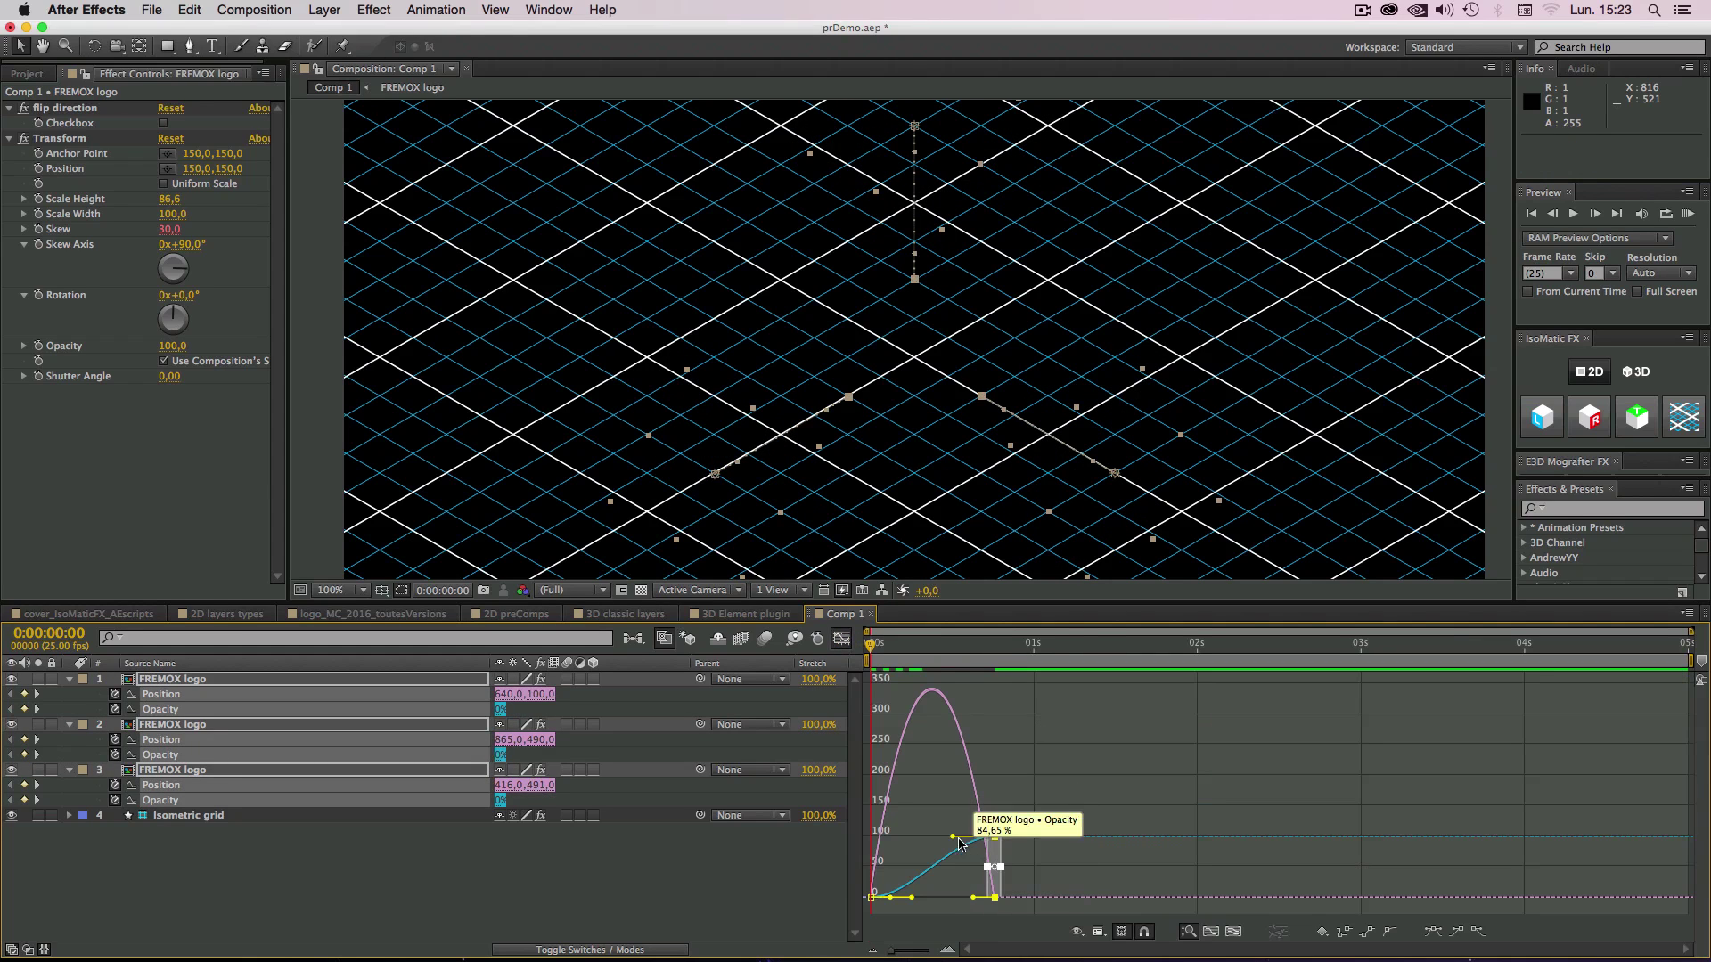
{"action": "left_click_drag", "start_coordinate": [952, 838], "coordinate": [887, 840]}
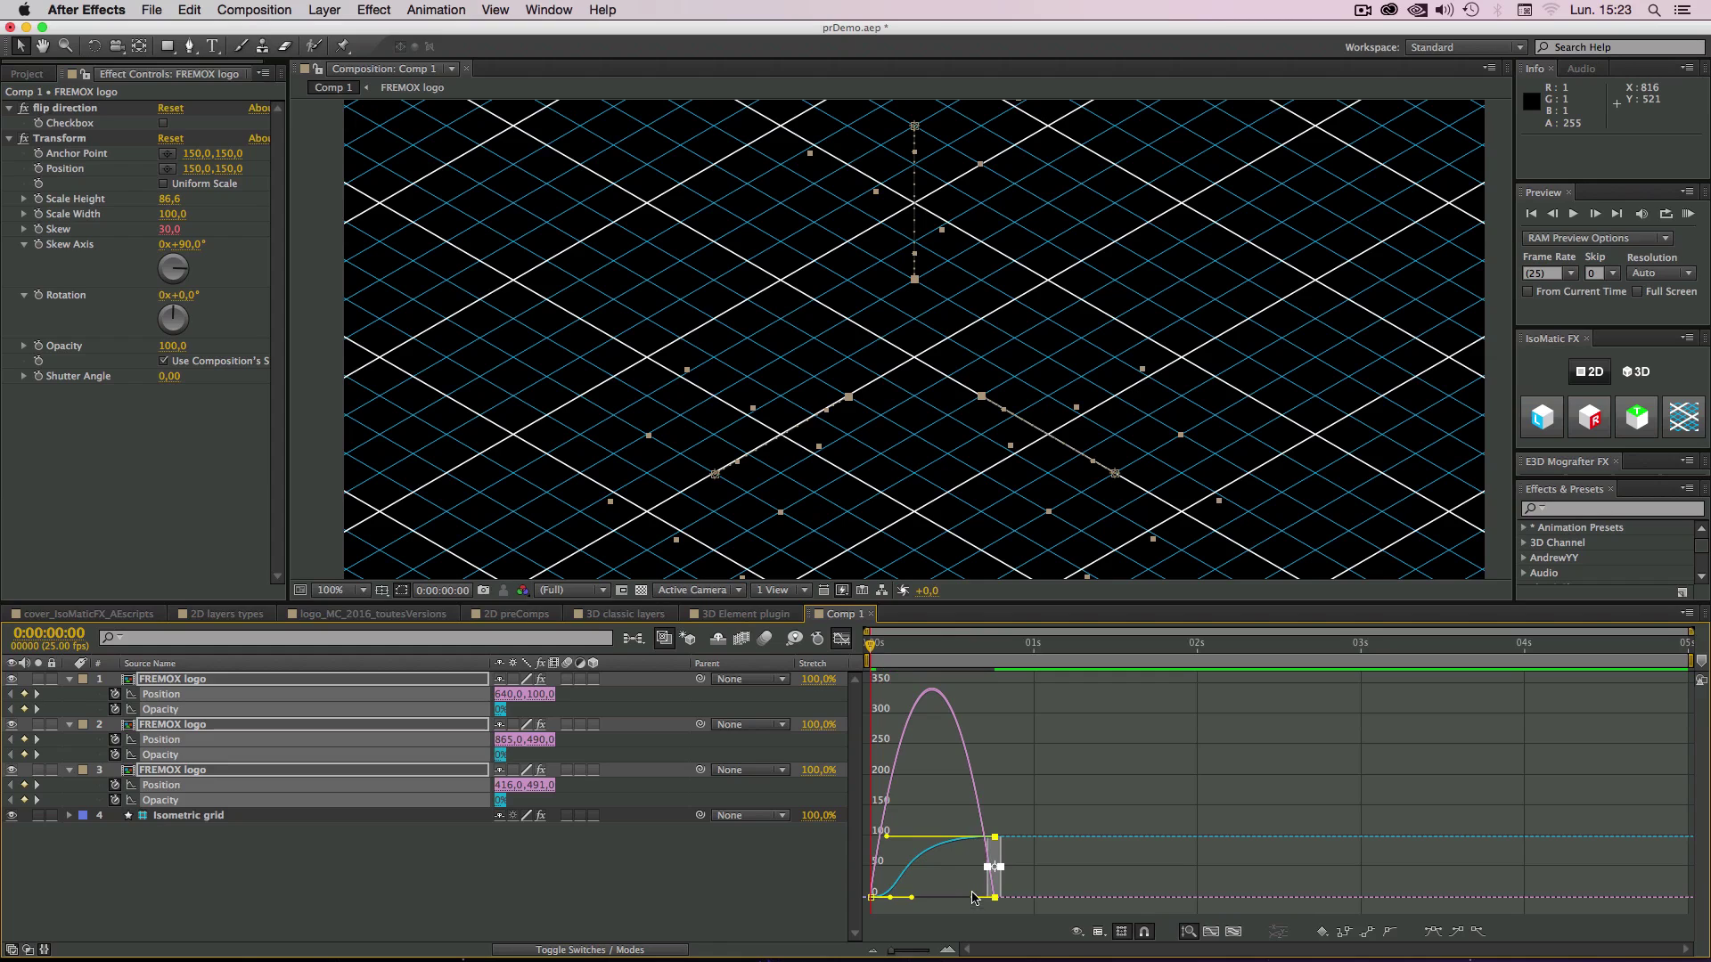
{"action": "left_click_drag", "start_coordinate": [952, 897], "coordinate": [912, 899]}
{"action": "left_click", "coordinate": [841, 639]}
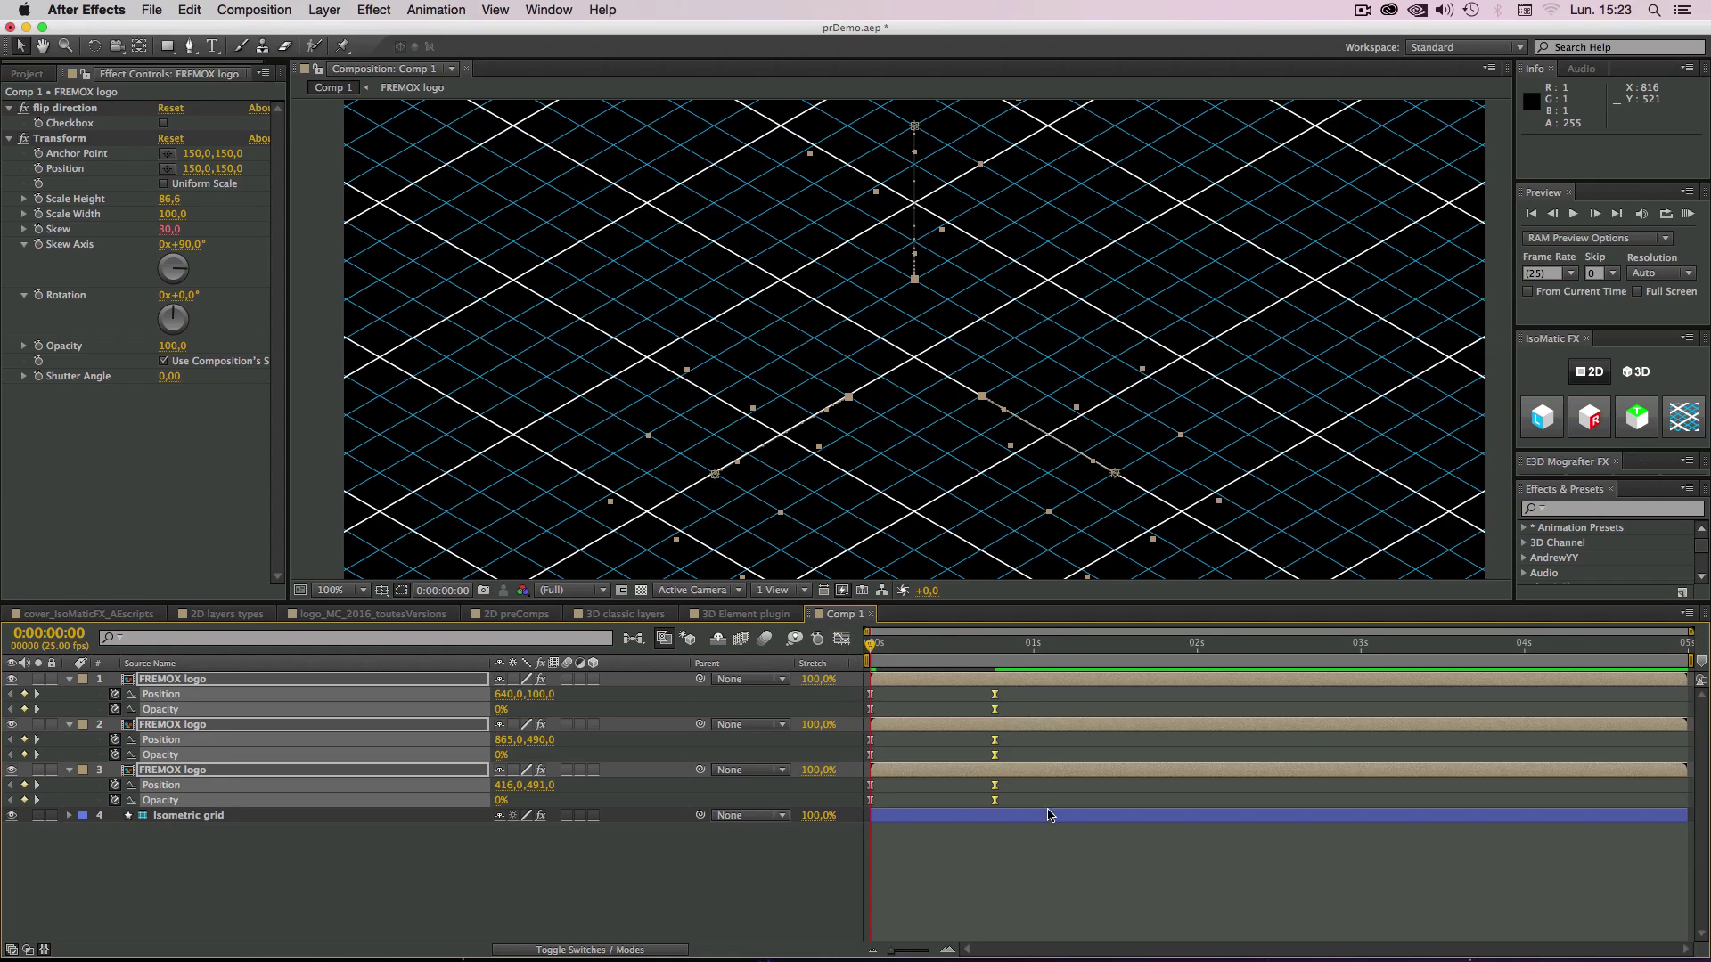
Step: End the work area at 0:00:01:00 and play a RAM preview of the cube animation
{"action": "left_click", "coordinate": [1033, 645]}
{"action": "key", "text": "n"}
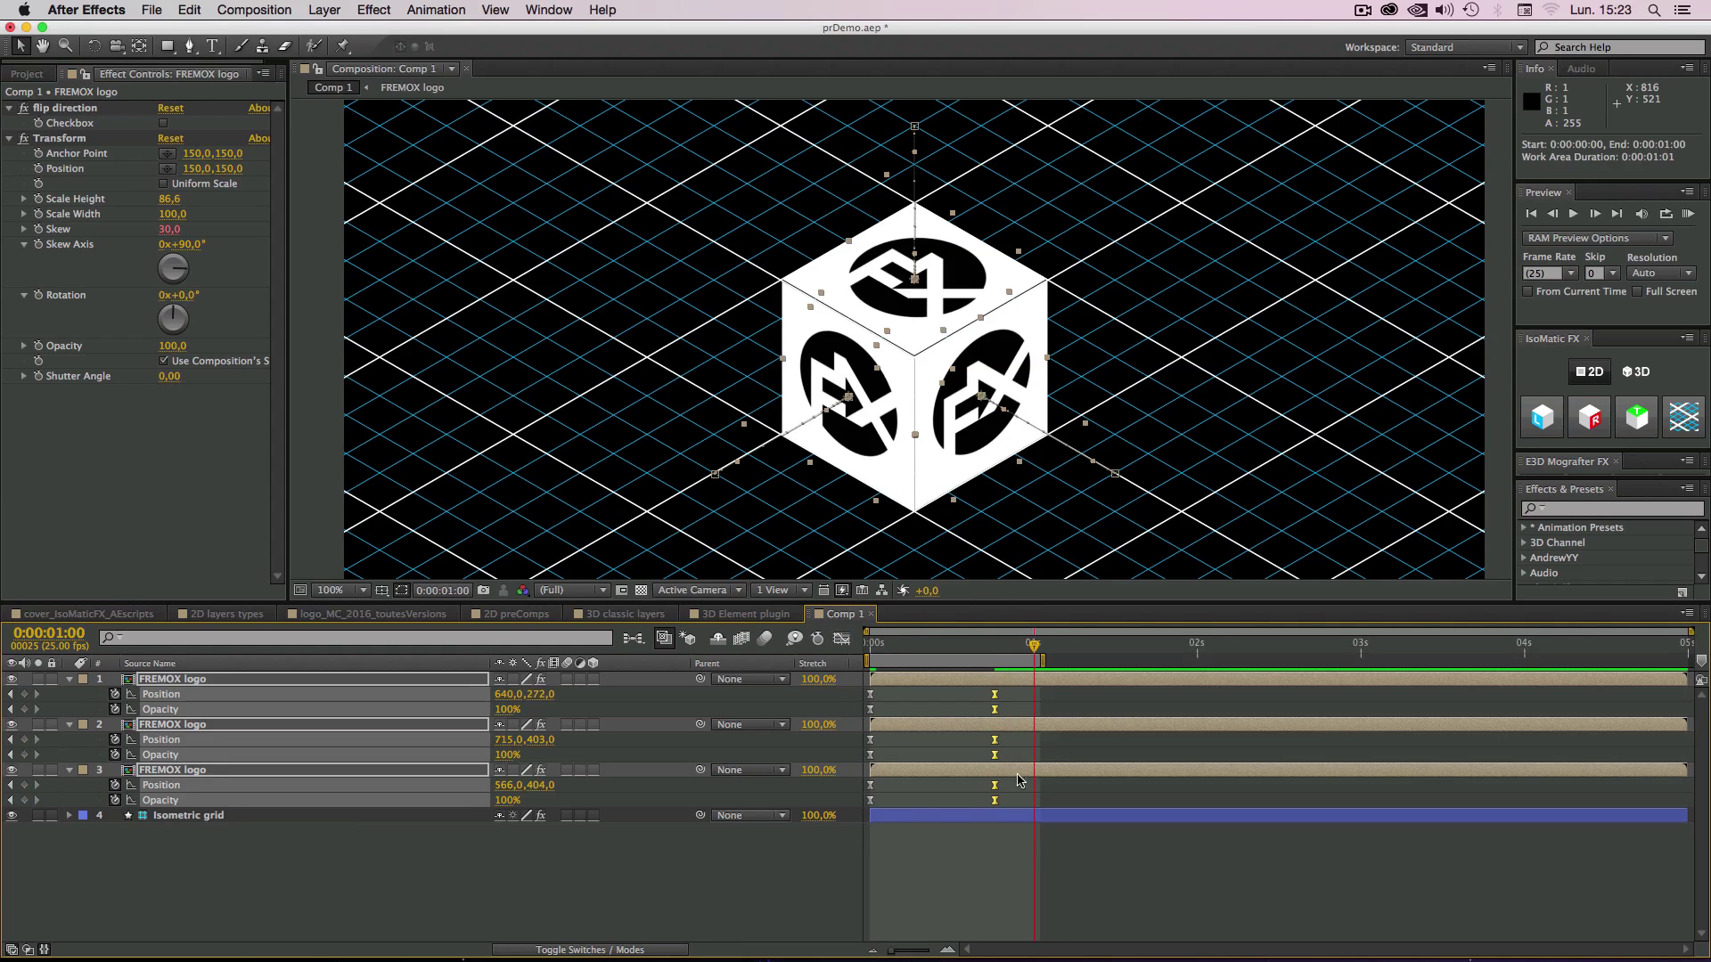
{"action": "left_click", "coordinate": [1007, 905]}
{"action": "key", "text": "KP_0"}
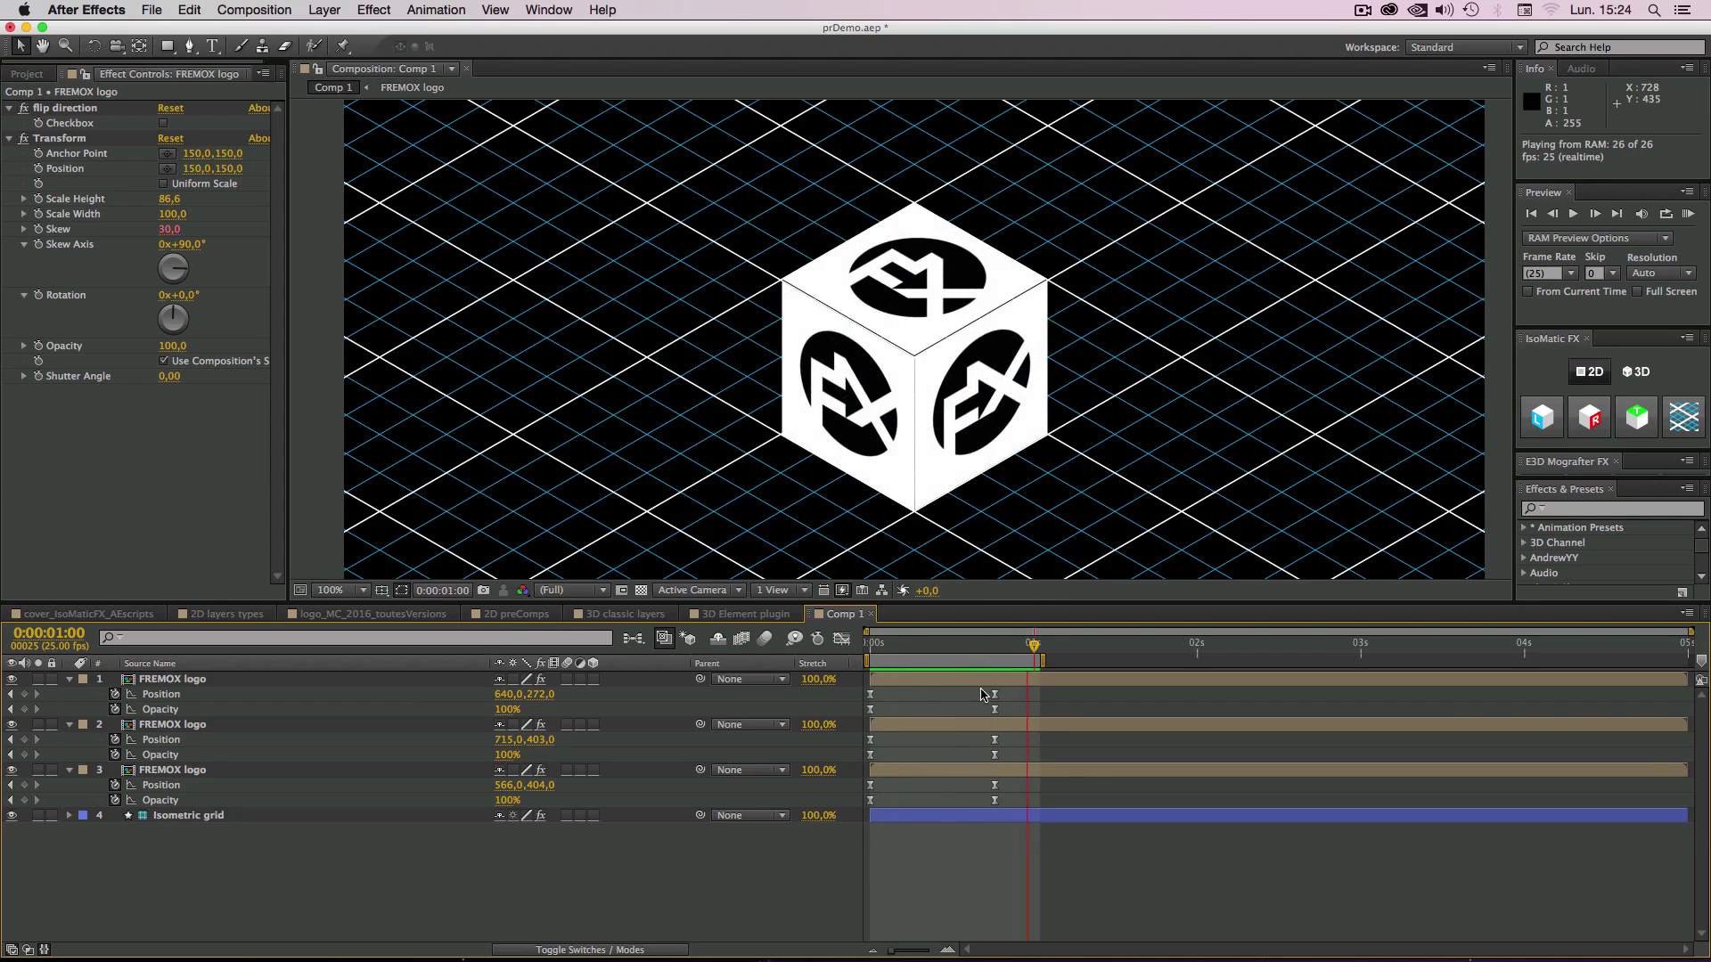
{"action": "left_click", "coordinate": [969, 878]}
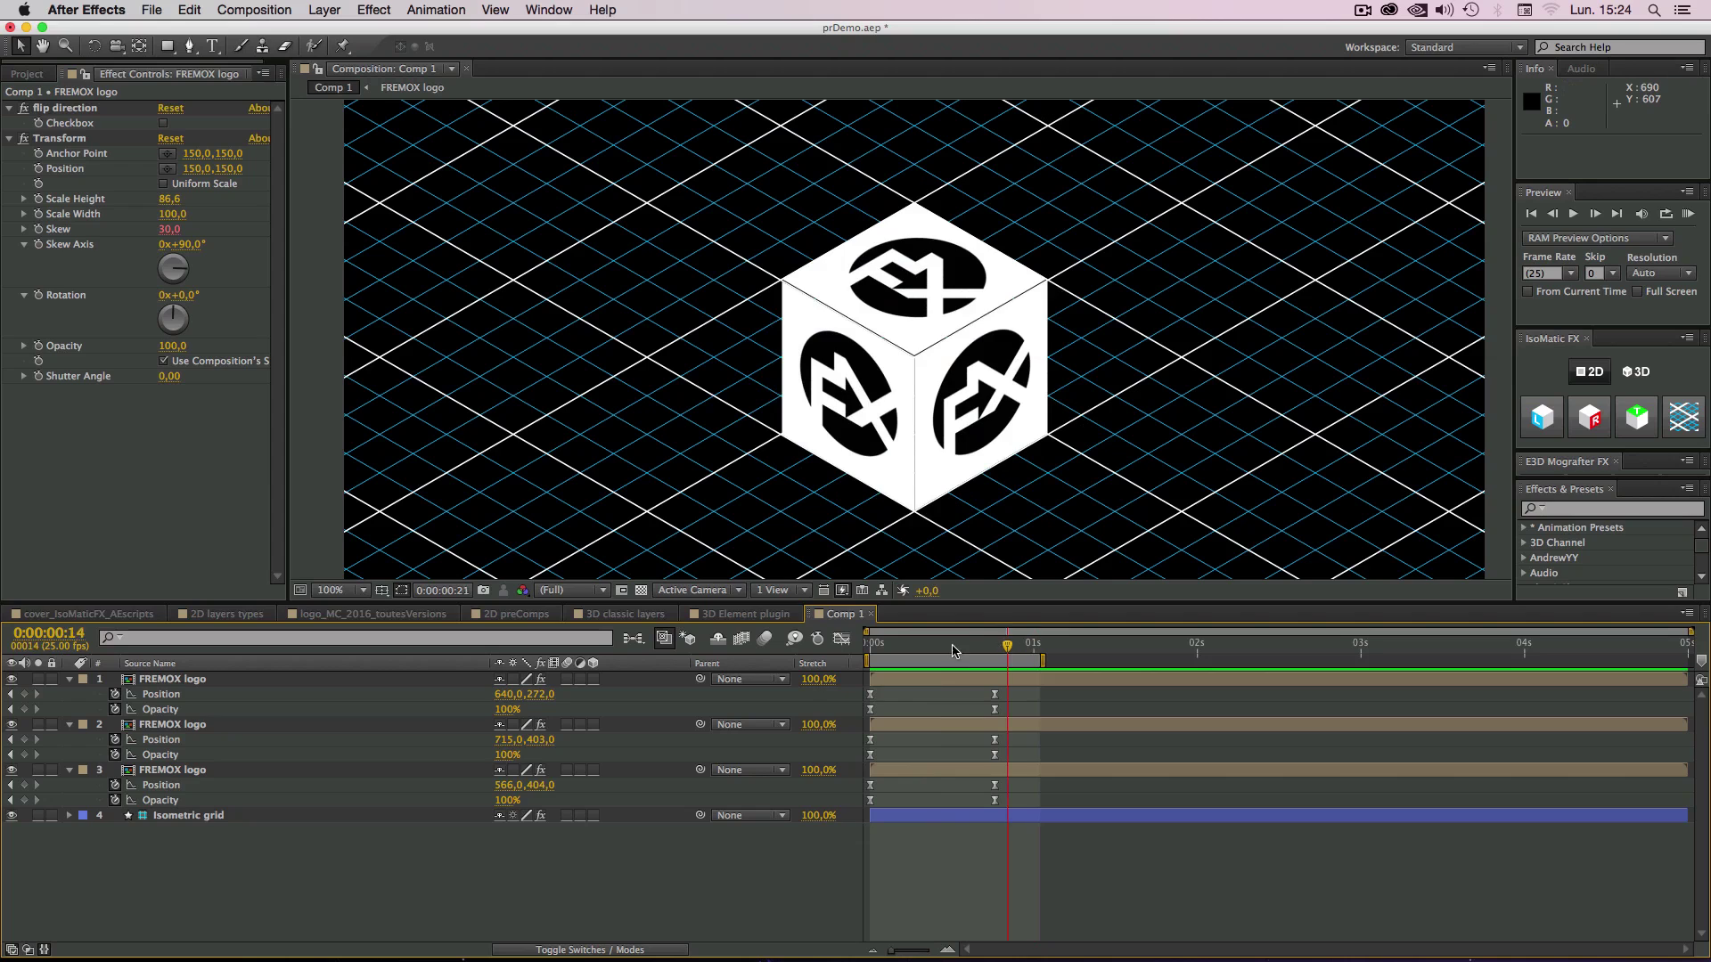
Step: Scrub through the first second of the composition to examine how the three cube faces fade in and come together
{"action": "left_click_drag", "start_coordinate": [1011, 644], "coordinate": [909, 644]}
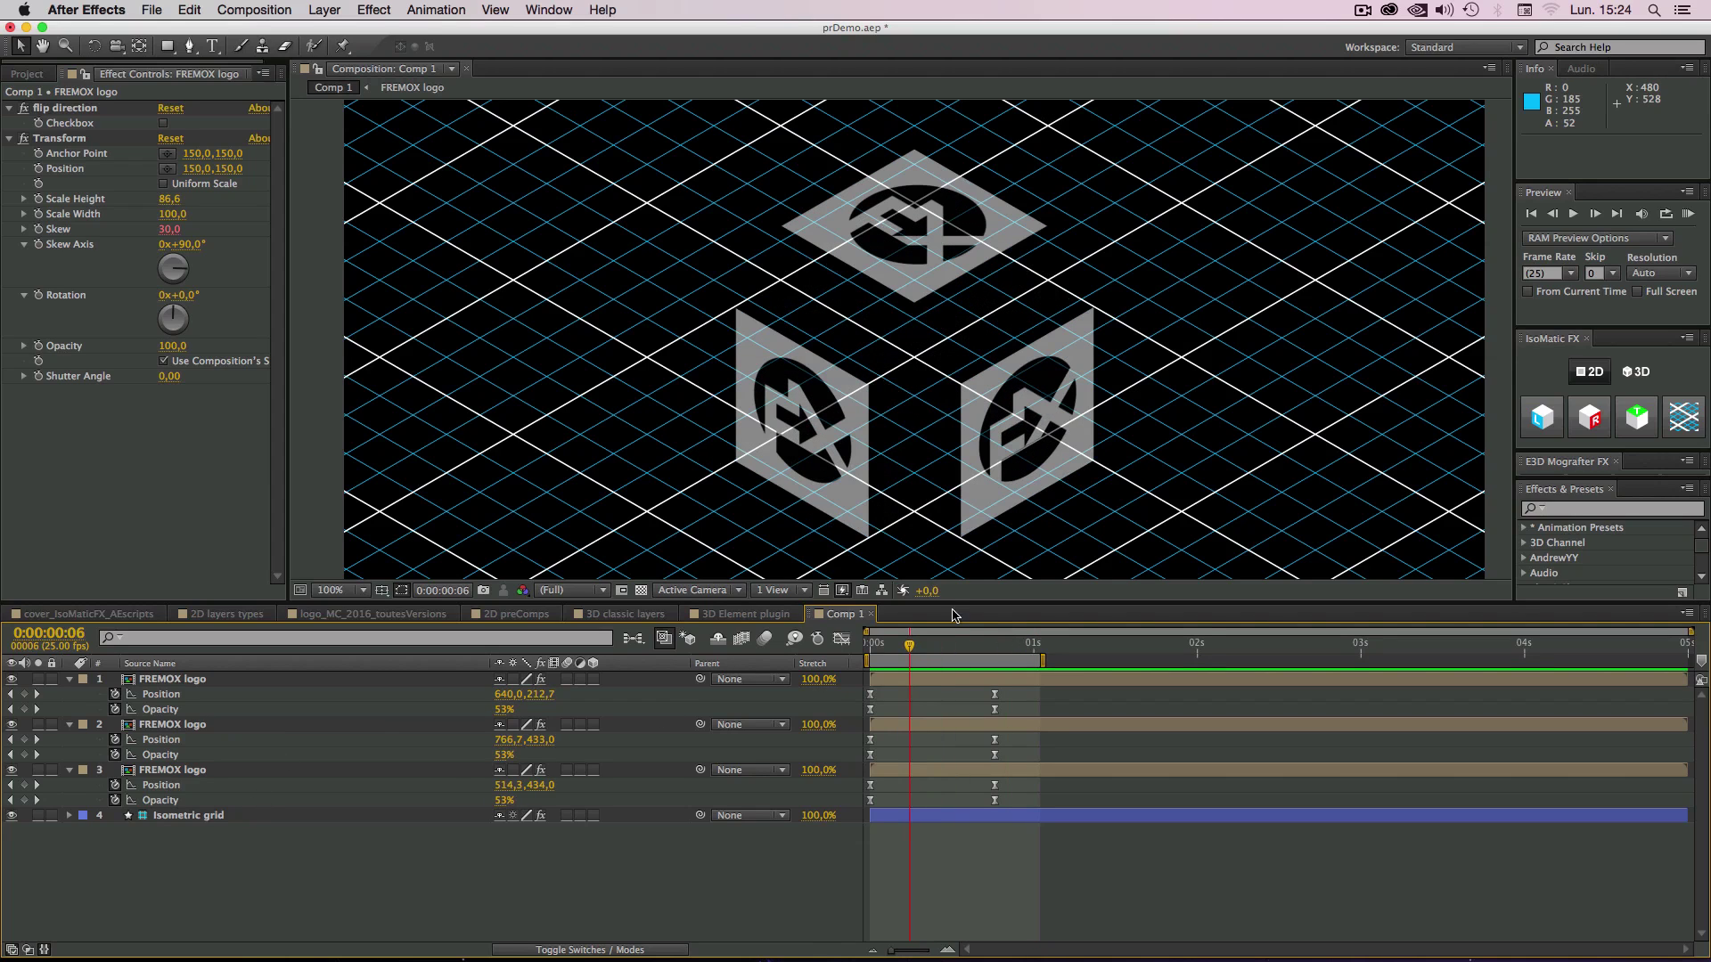
{"action": "left_click", "coordinate": [962, 643]}
{"action": "left_click_drag", "start_coordinate": [1000, 654], "coordinate": [975, 655]}
{"action": "right_click", "coordinate": [166, 872]}
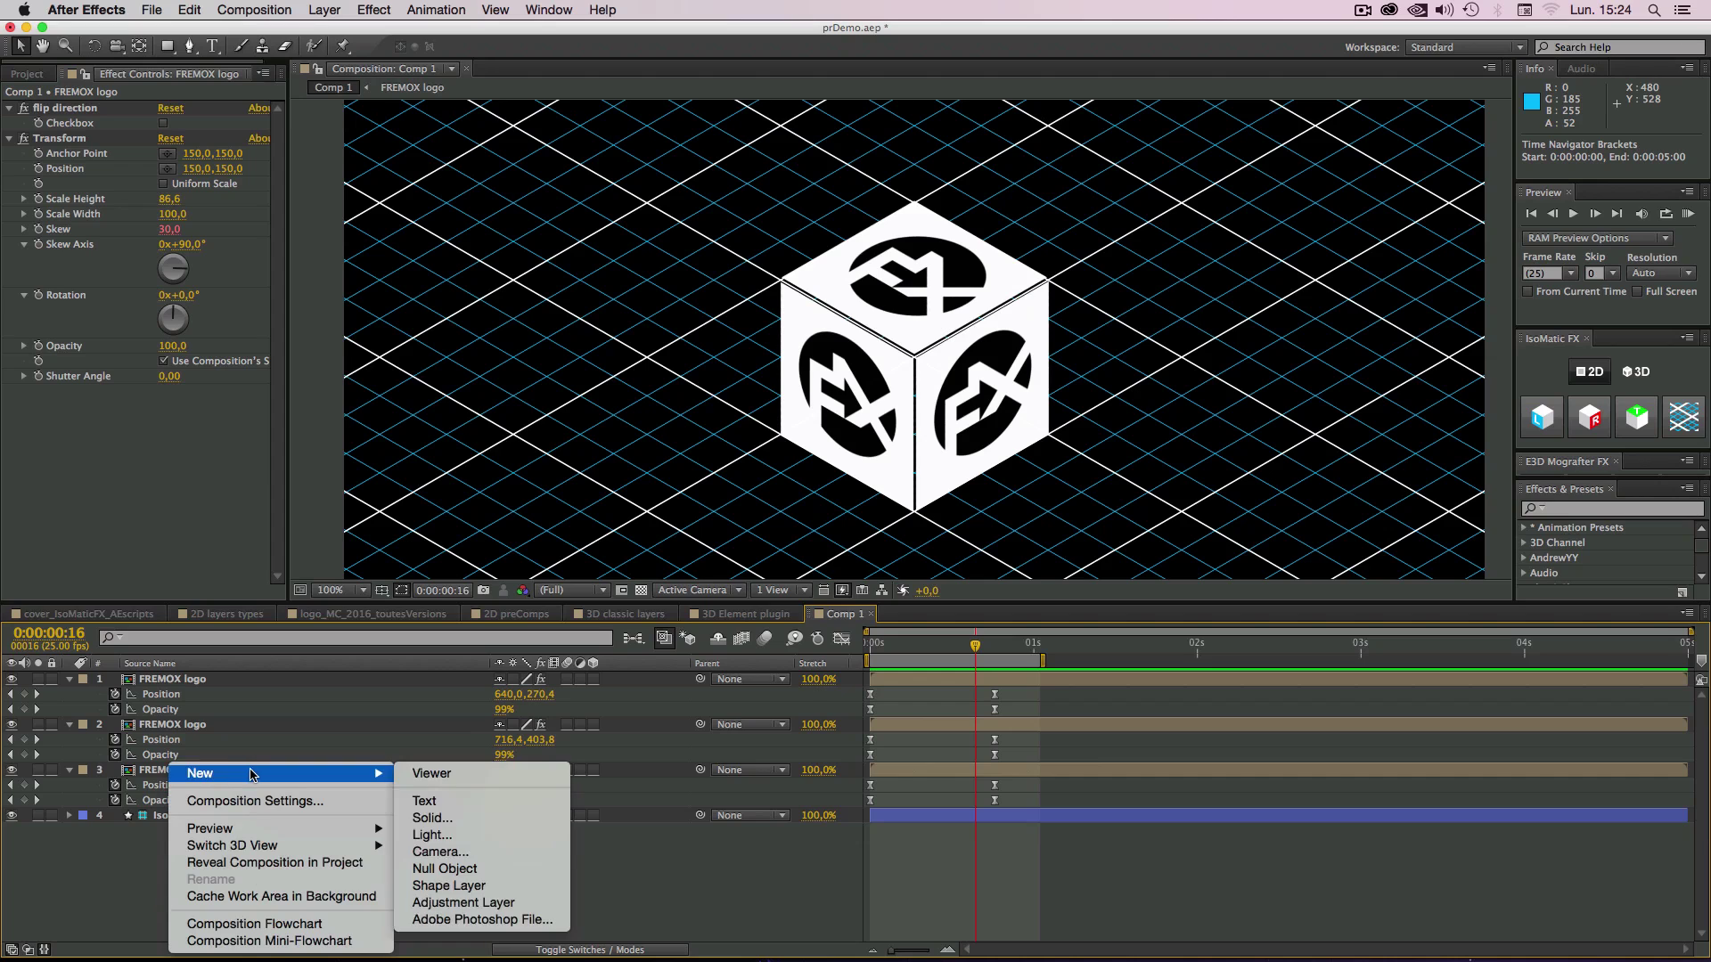
{"action": "left_click", "coordinate": [125, 902]}
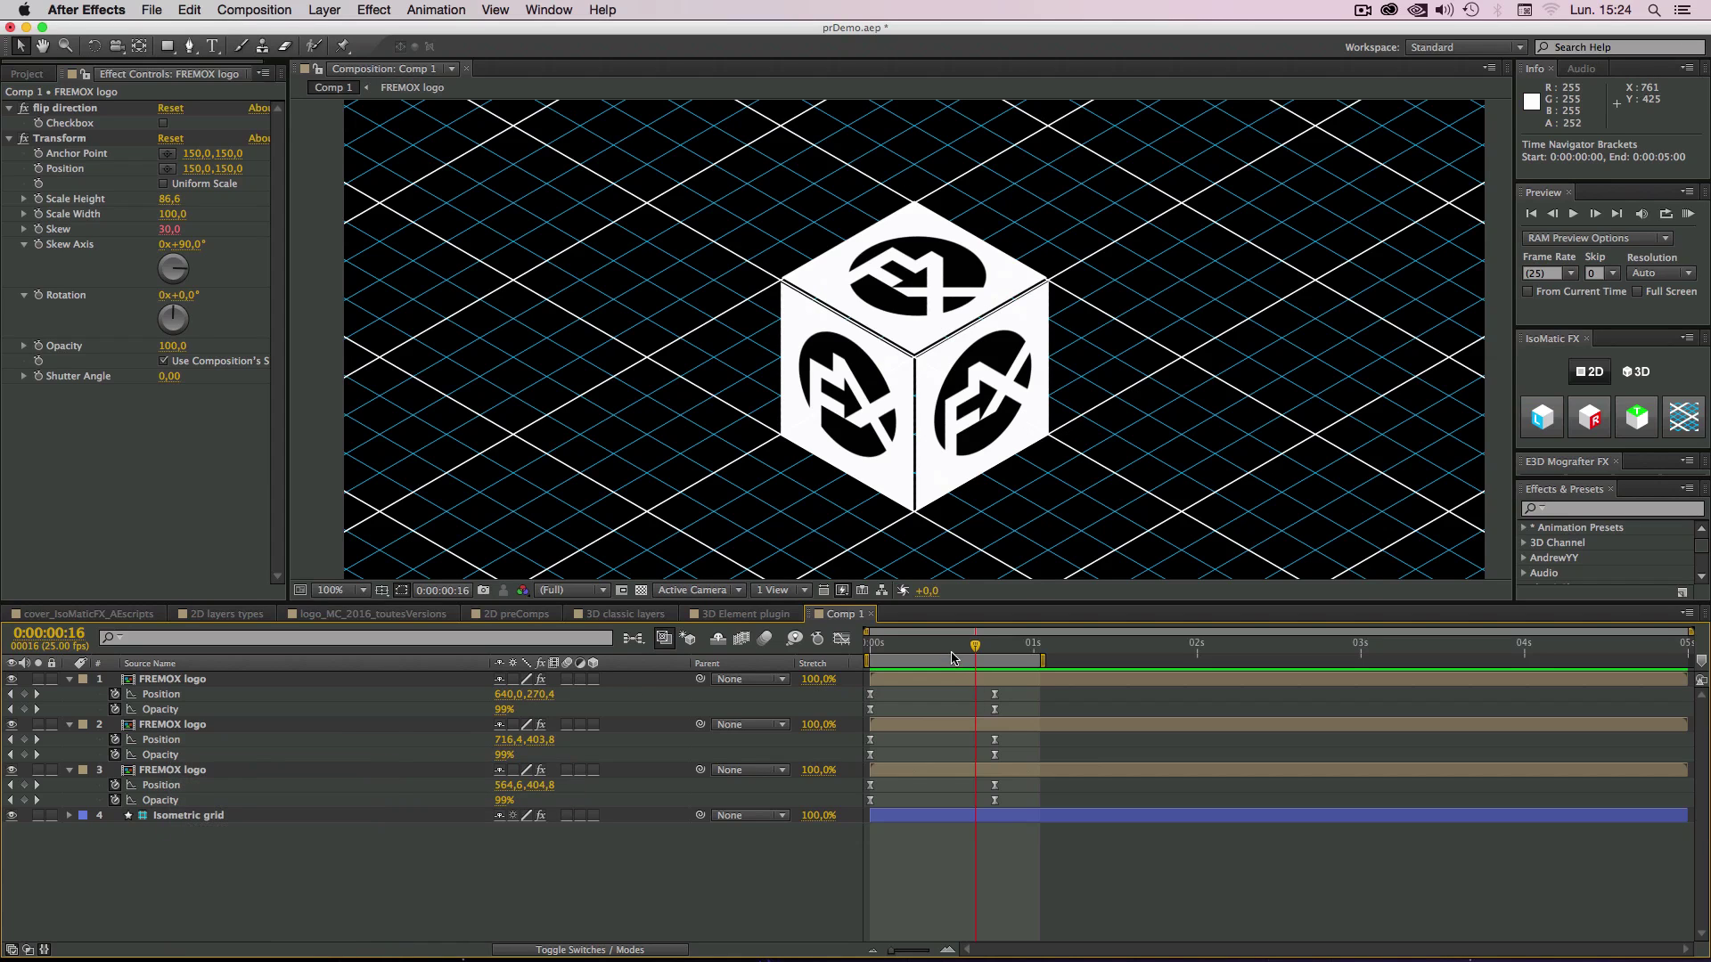
{"action": "left_click_drag", "start_coordinate": [958, 649], "coordinate": [903, 651]}
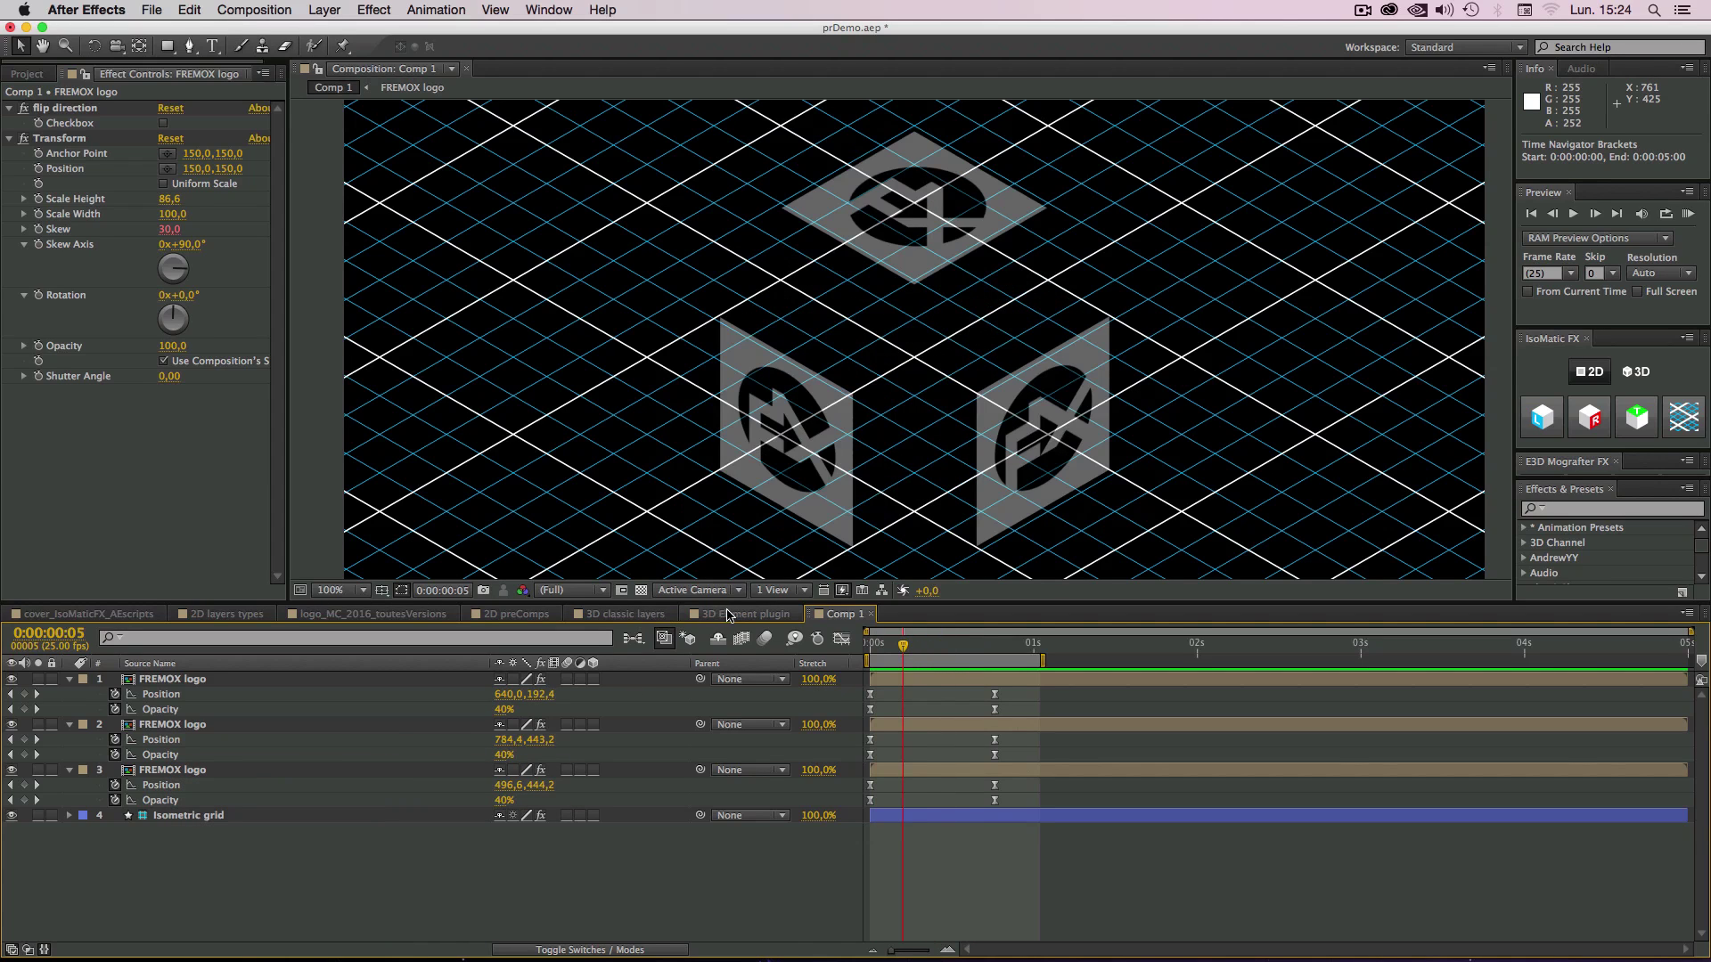
Step: Examine the shaded logo cube in the 2D preComps composition and return to Comp 1
{"action": "left_click", "coordinate": [496, 617]}
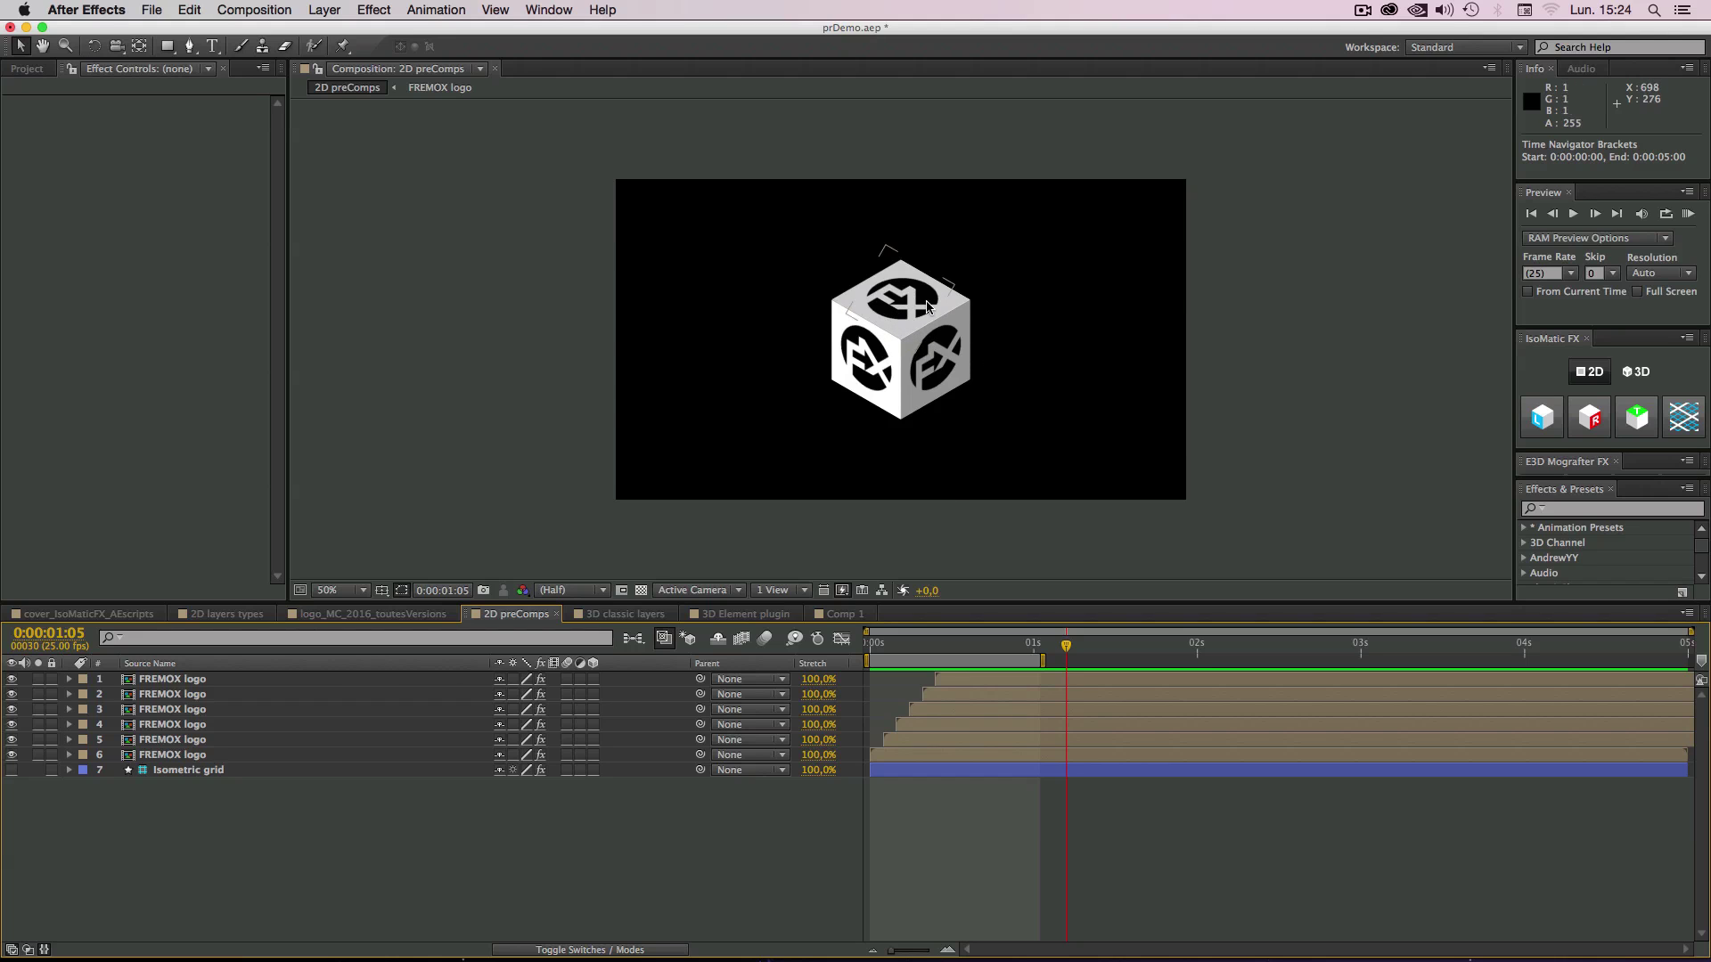
{"action": "left_click", "coordinate": [842, 614]}
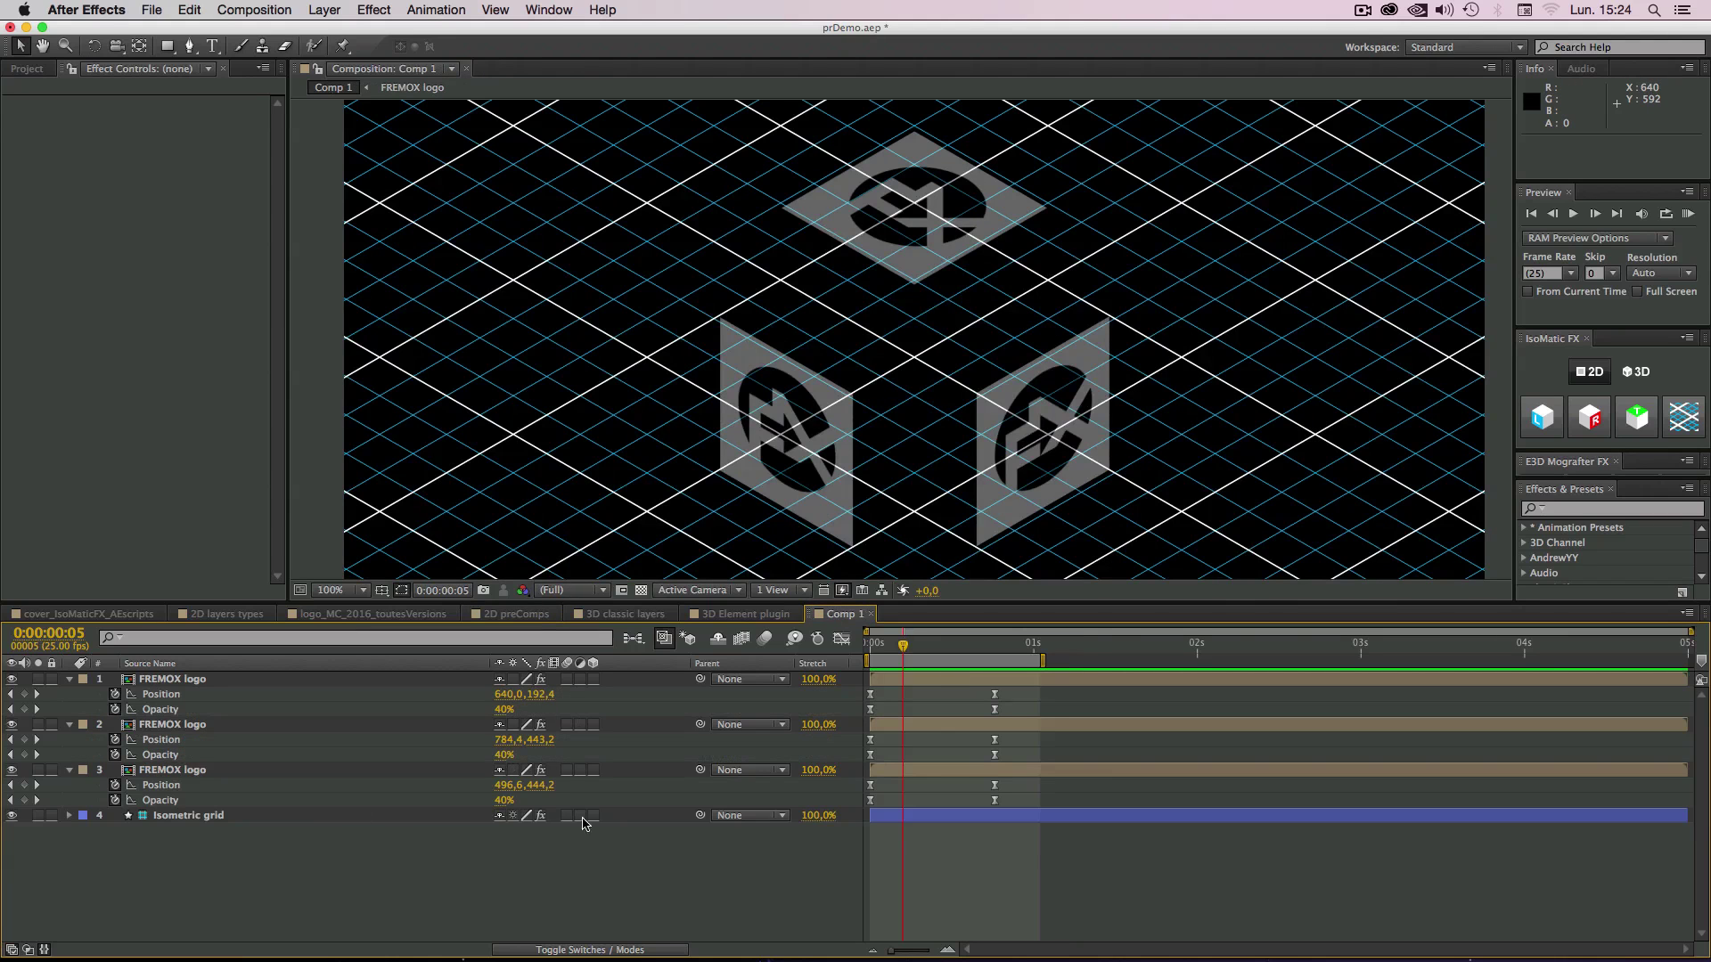
Step: At frame 24, apply a Levels effect to the cube's right-face FREMOX logo layer and lower its Output White to 125
{"action": "left_click", "coordinate": [1026, 645]}
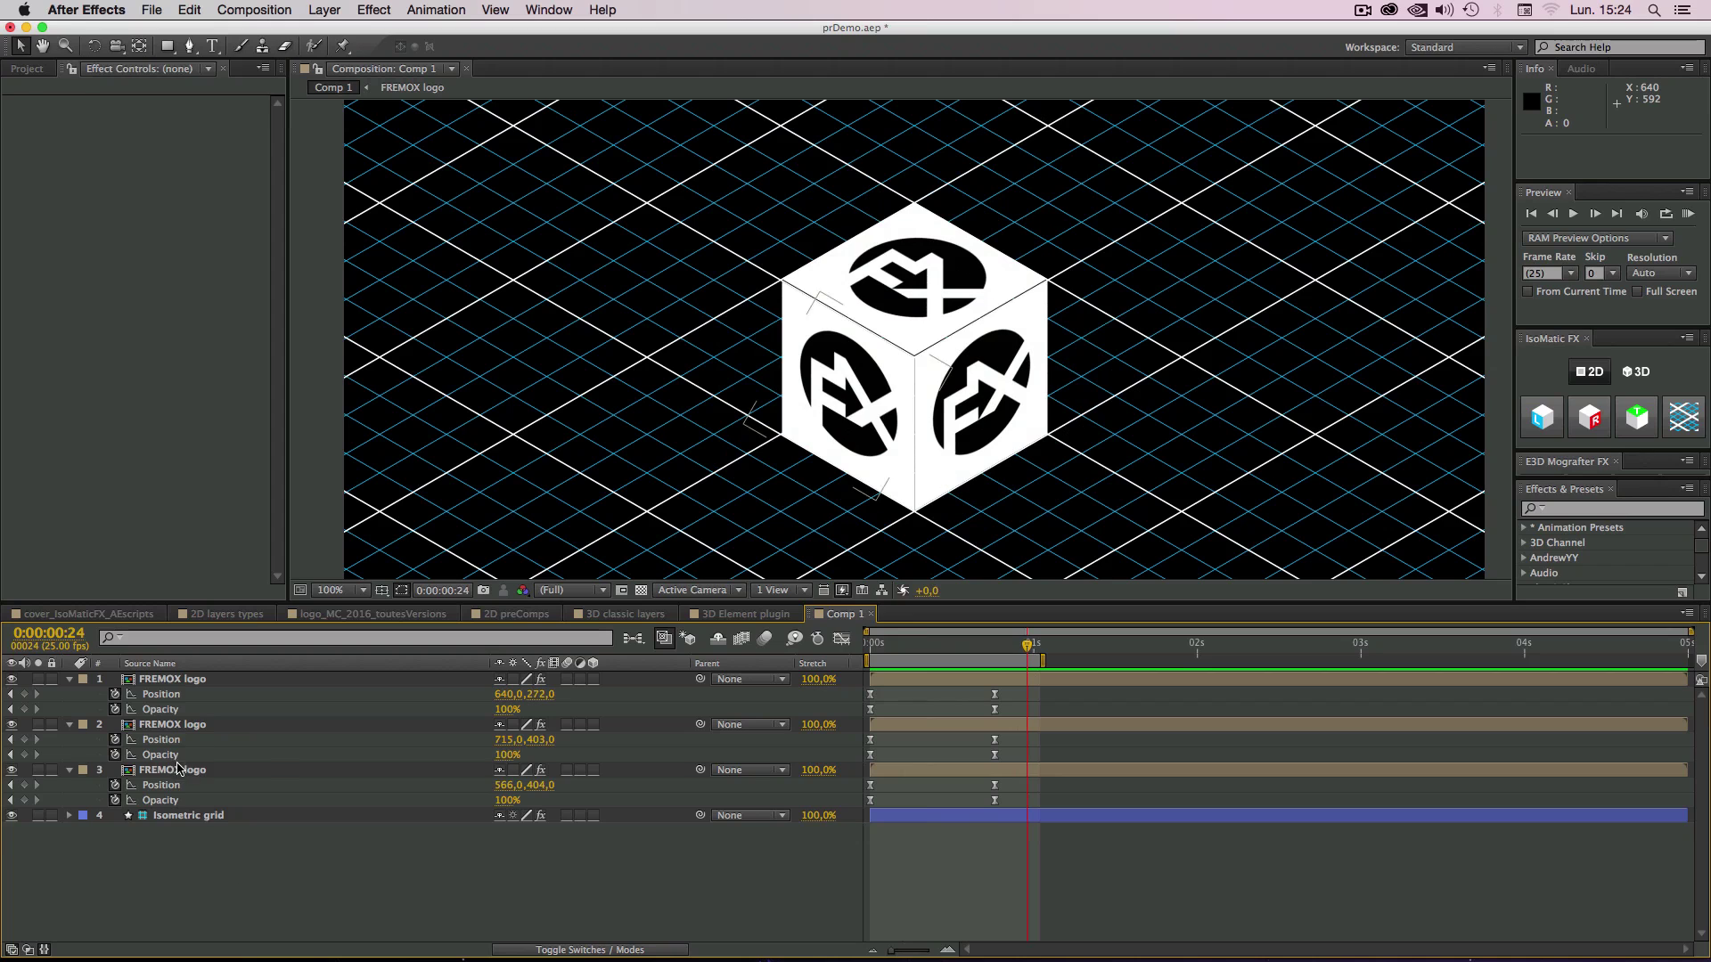
{"action": "left_click", "coordinate": [178, 768]}
{"action": "left_click", "coordinate": [160, 724]}
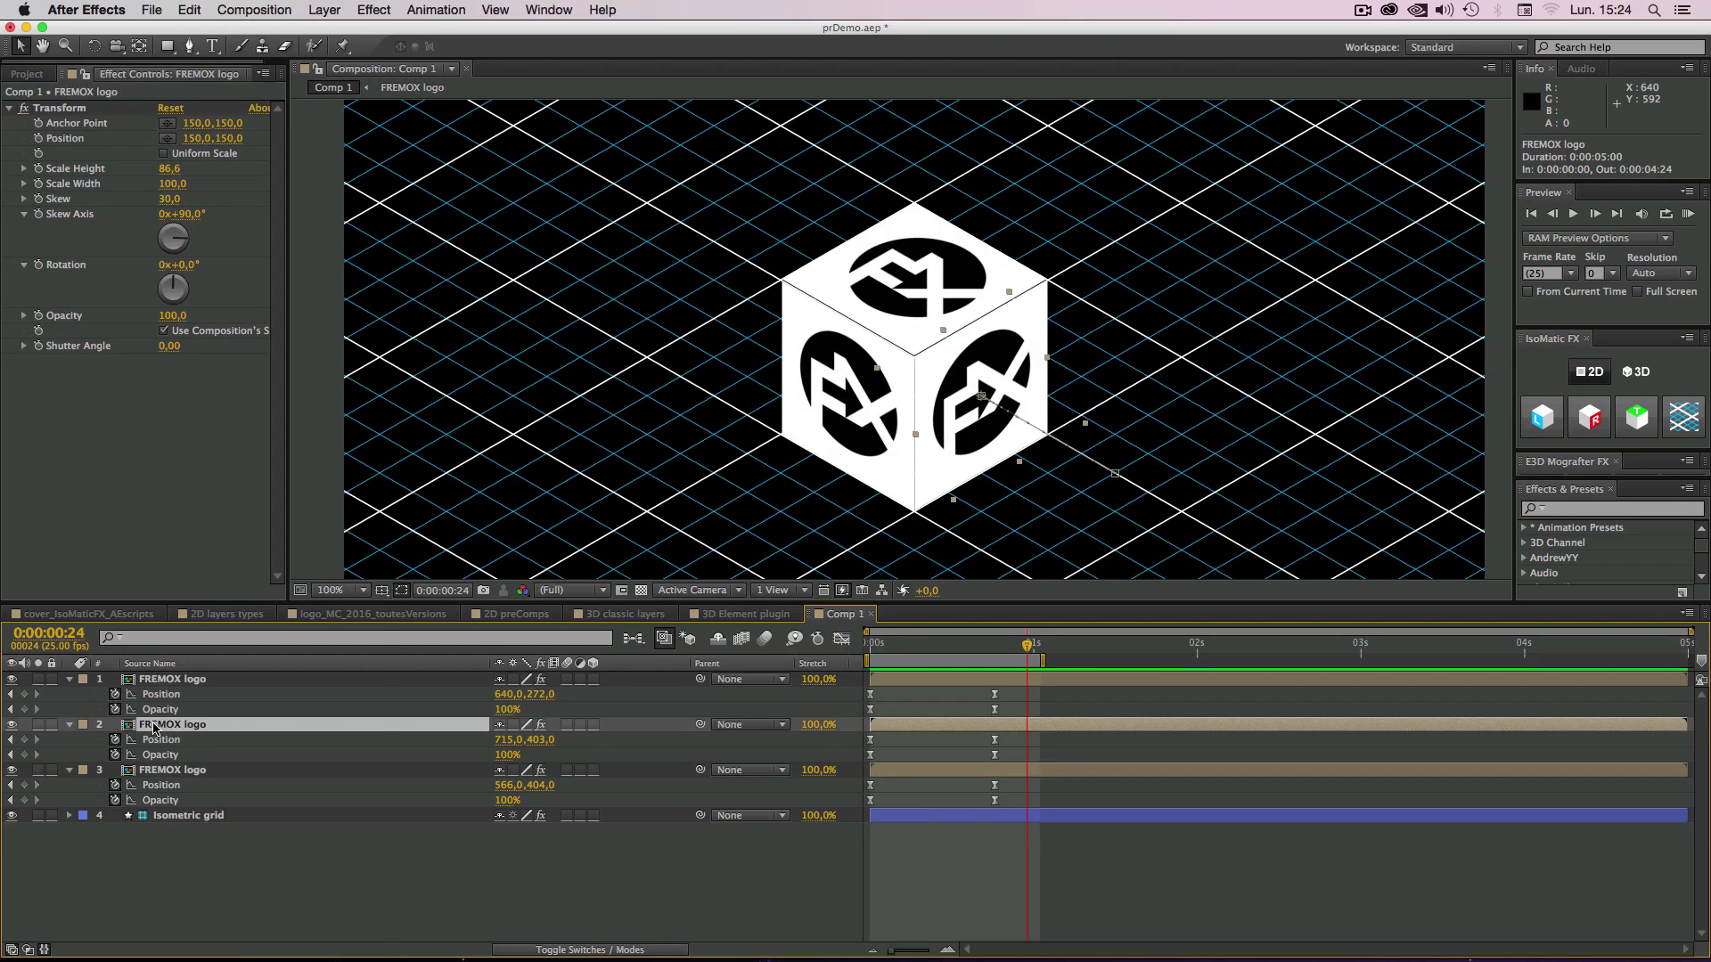
{"action": "right_click", "coordinate": [154, 728]}
{"action": "mouse_move", "coordinate": [200, 580]}
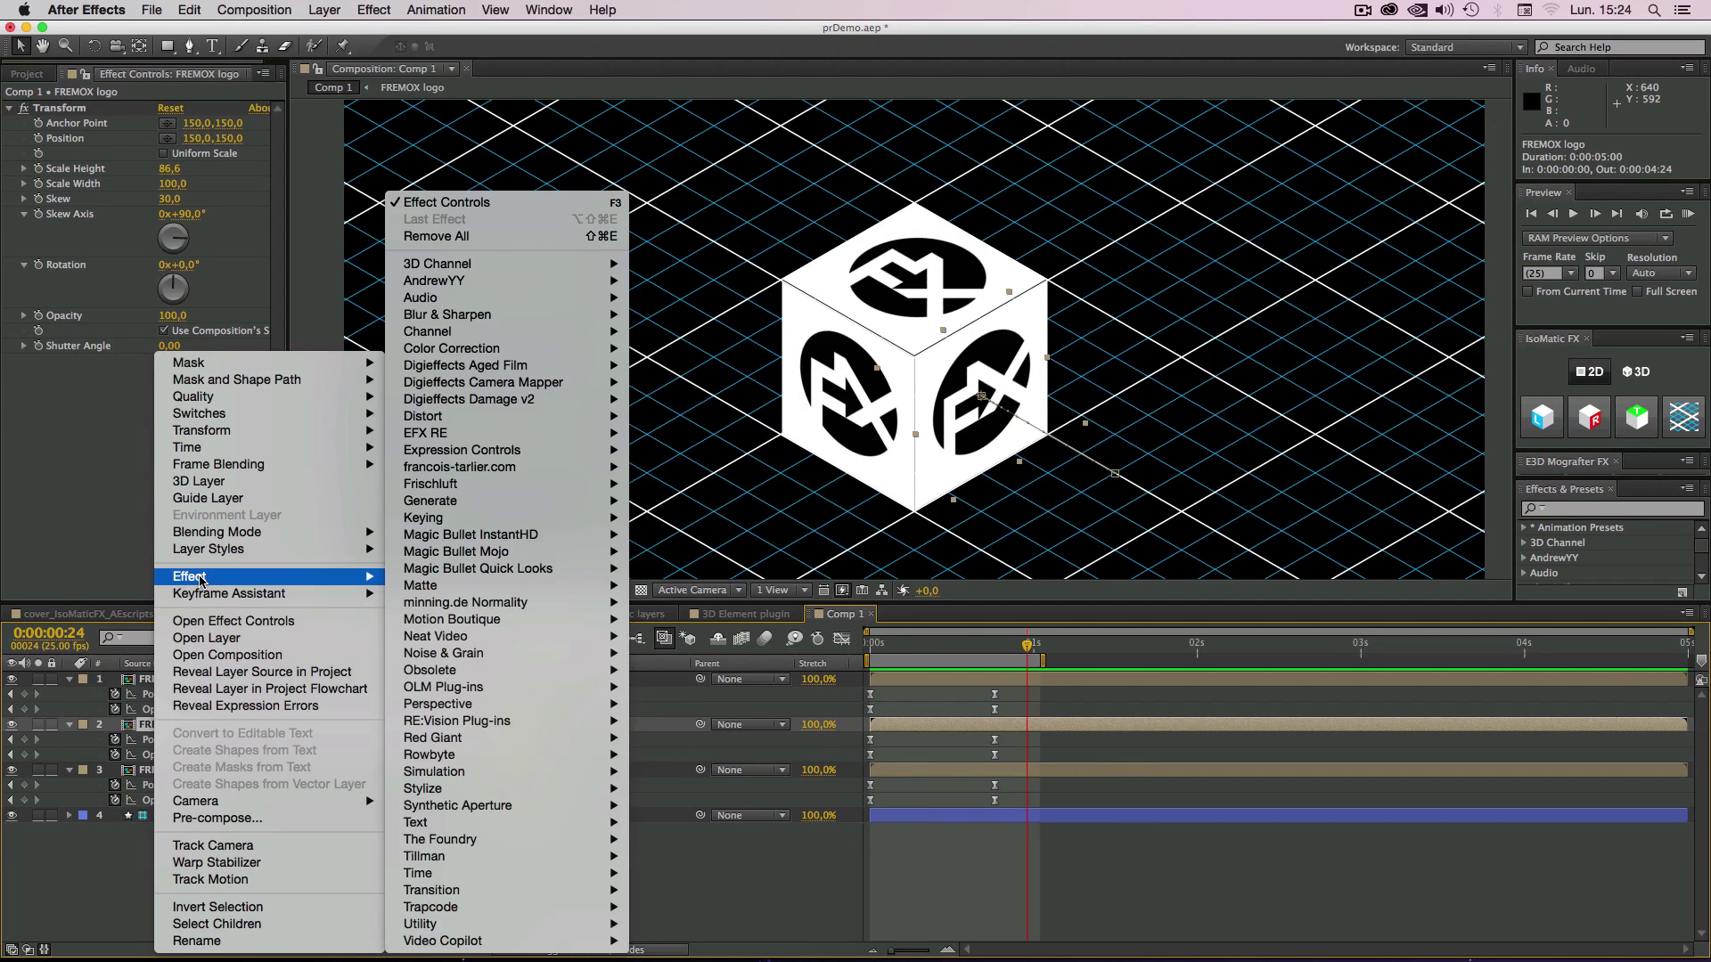
{"action": "mouse_move", "coordinate": [485, 328]}
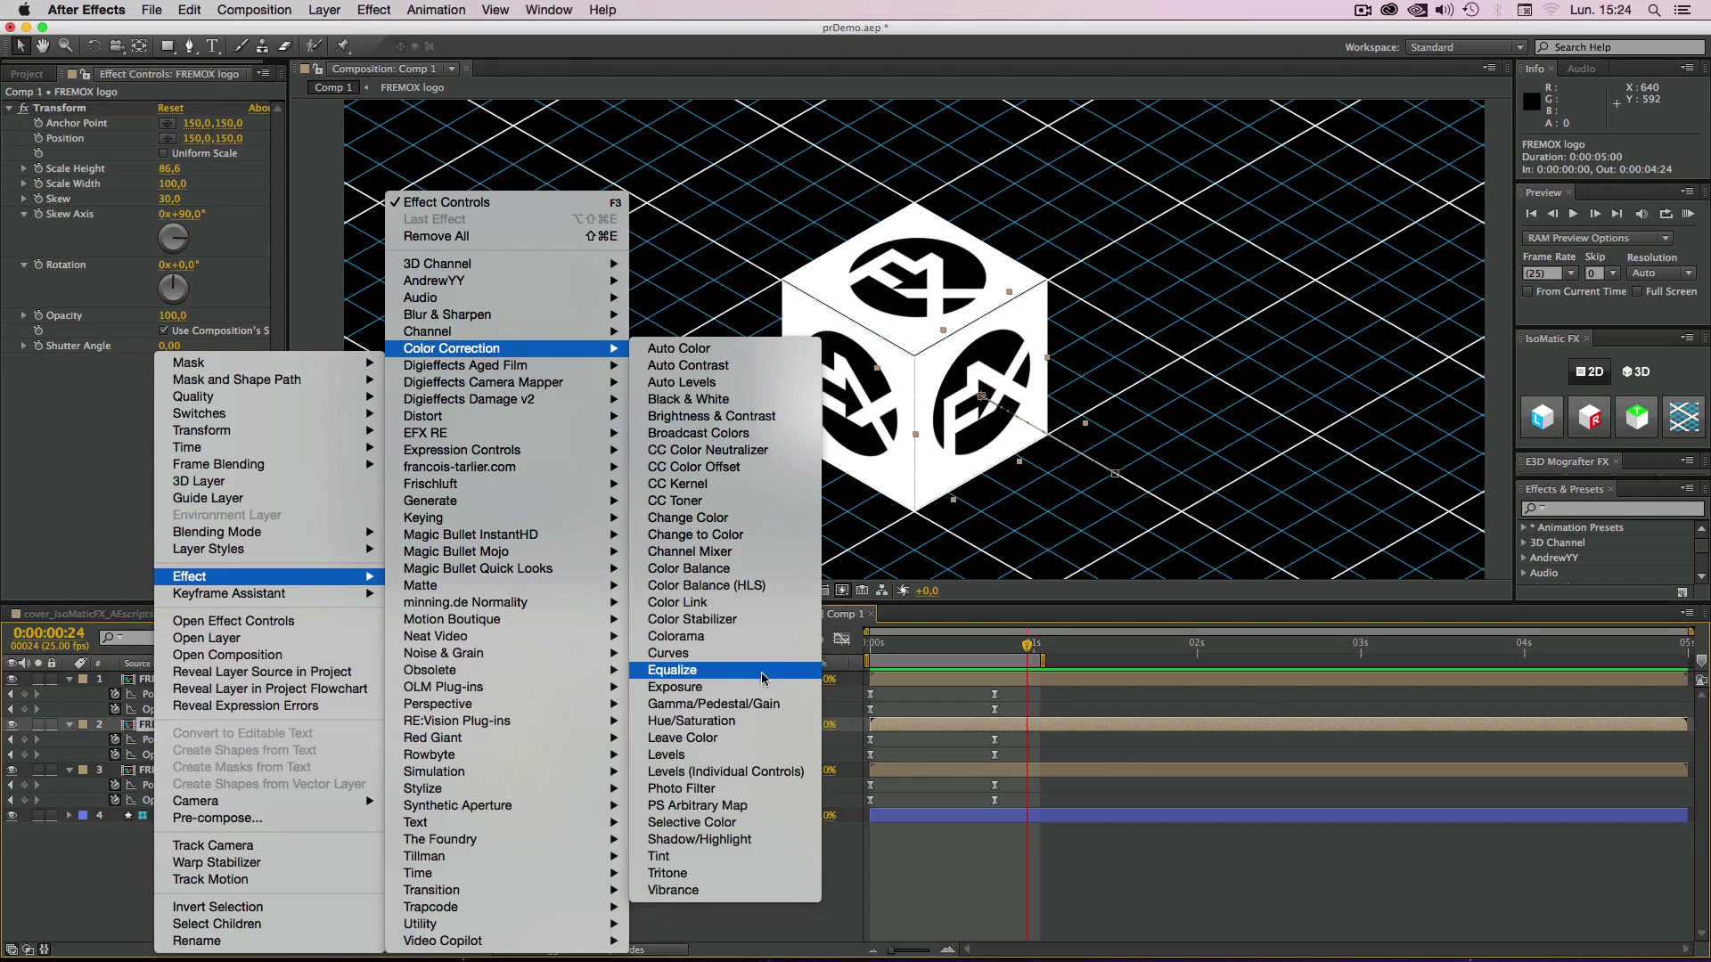
{"action": "left_click", "coordinate": [764, 754]}
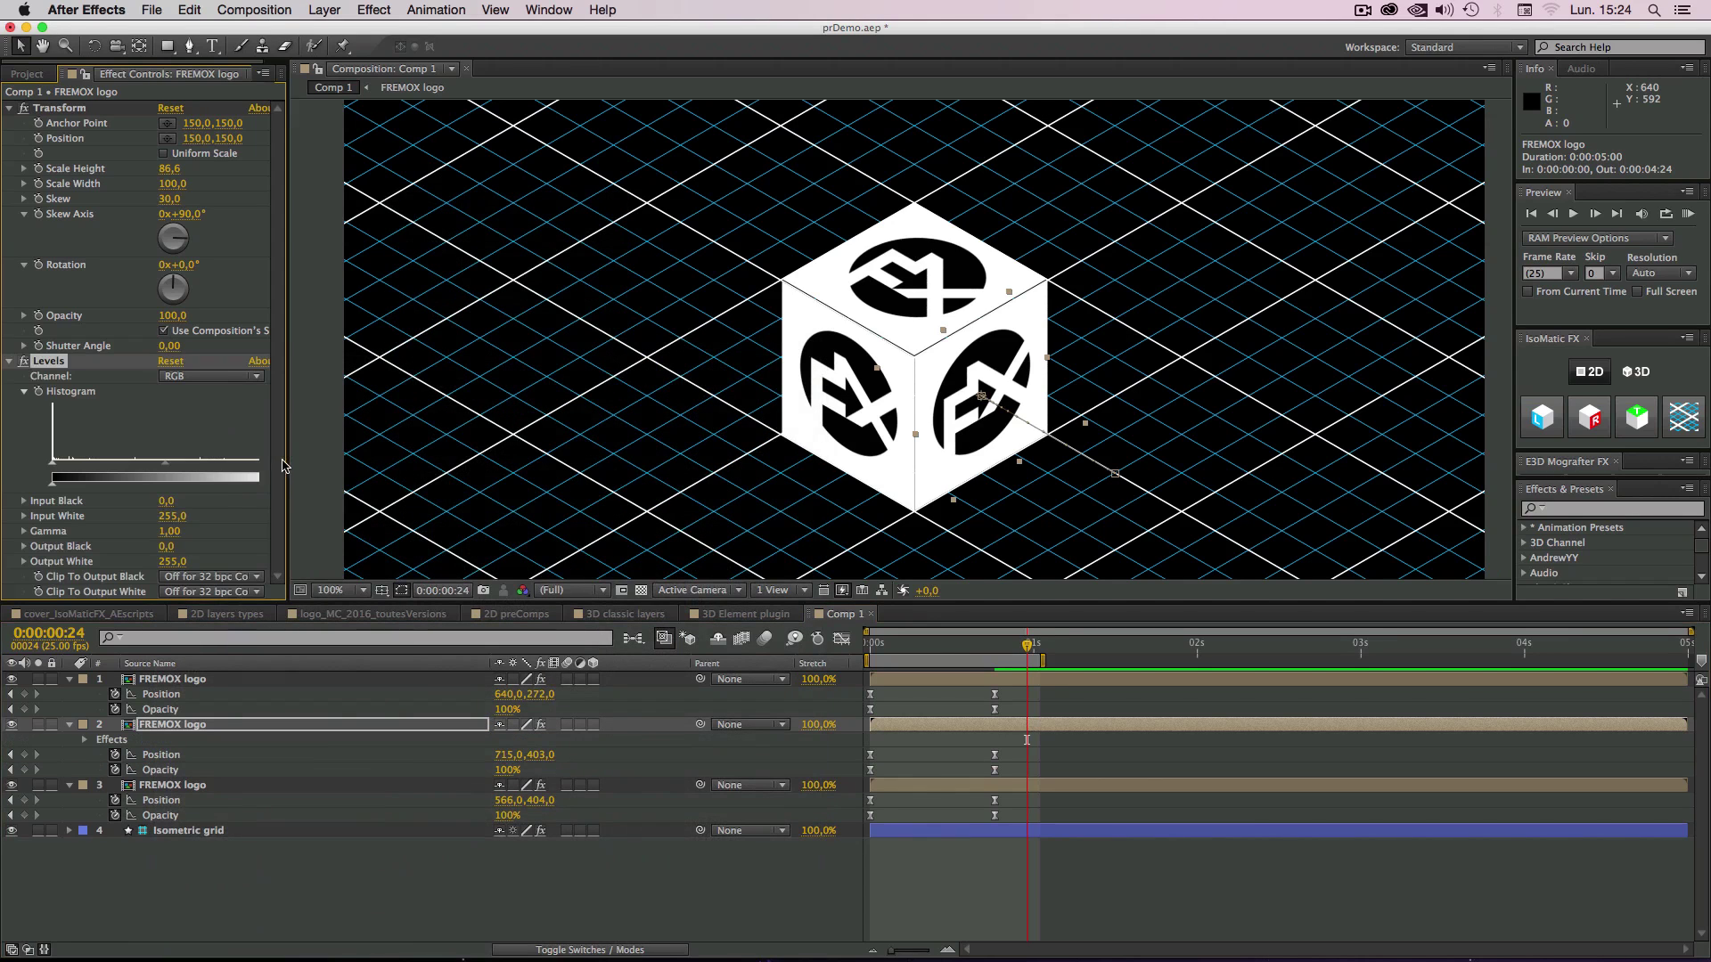
{"action": "left_click_drag", "start_coordinate": [288, 464], "coordinate": [165, 479]}
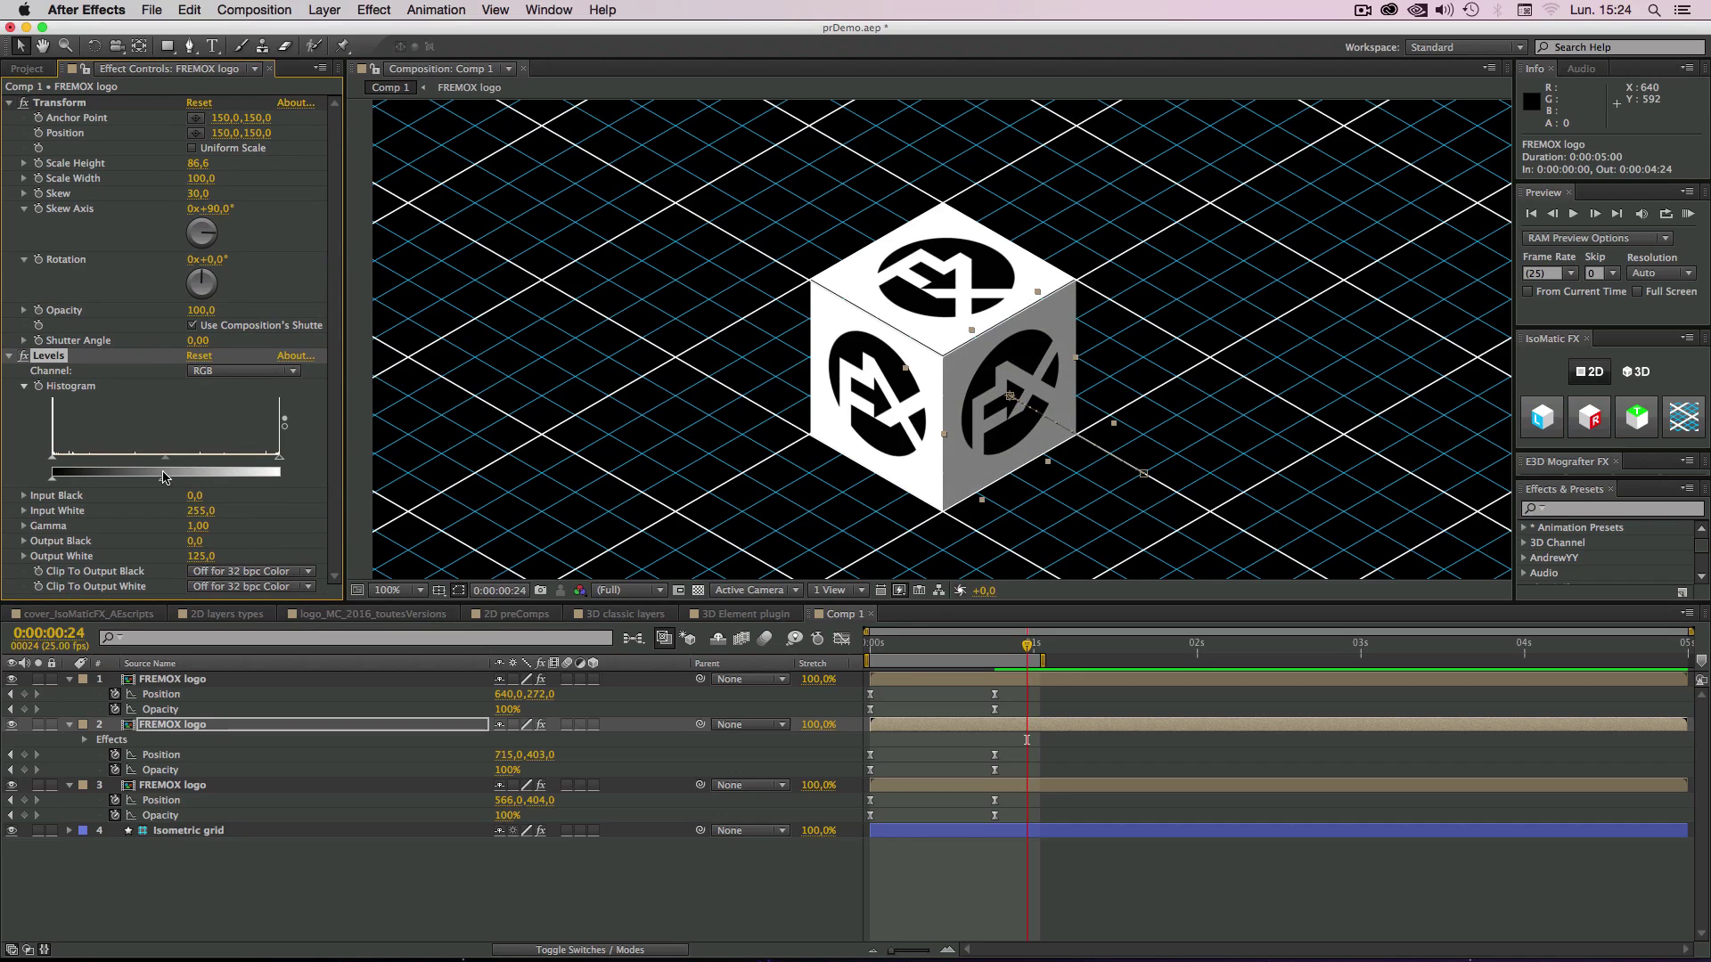
Step: Apply a Levels effect to the cube's top-face FREMOX logo layer and lower its Output White to 195
{"action": "left_click", "coordinate": [158, 680]}
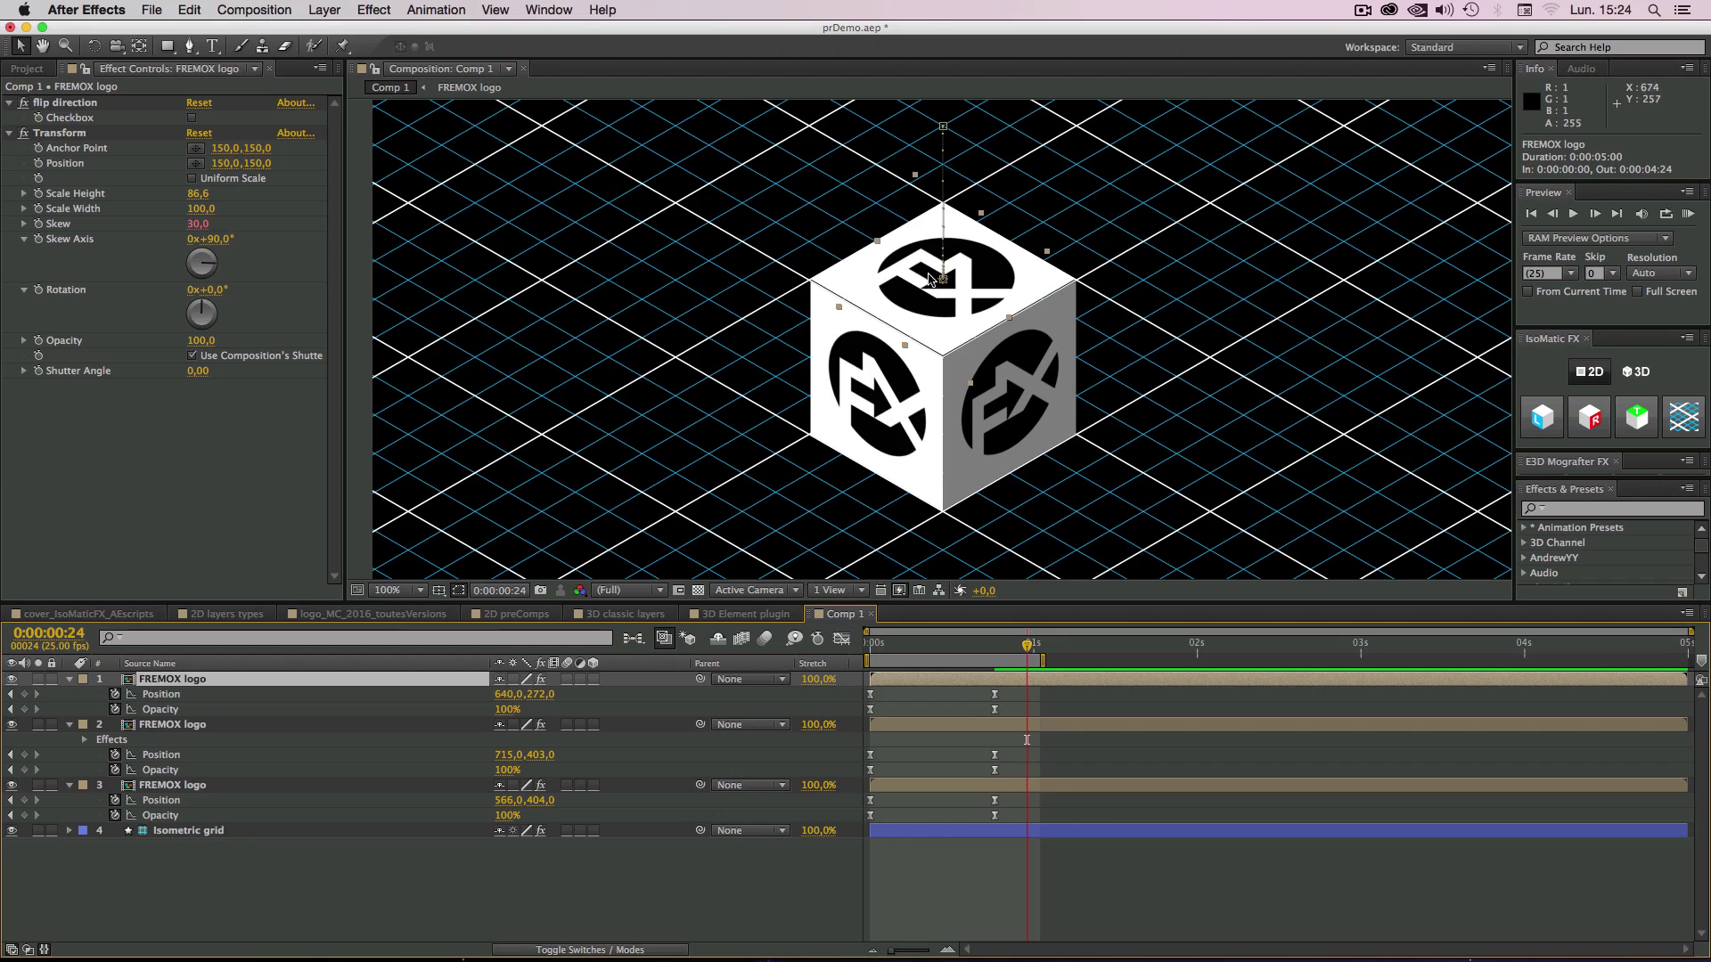
{"action": "right_click", "coordinate": [156, 681]}
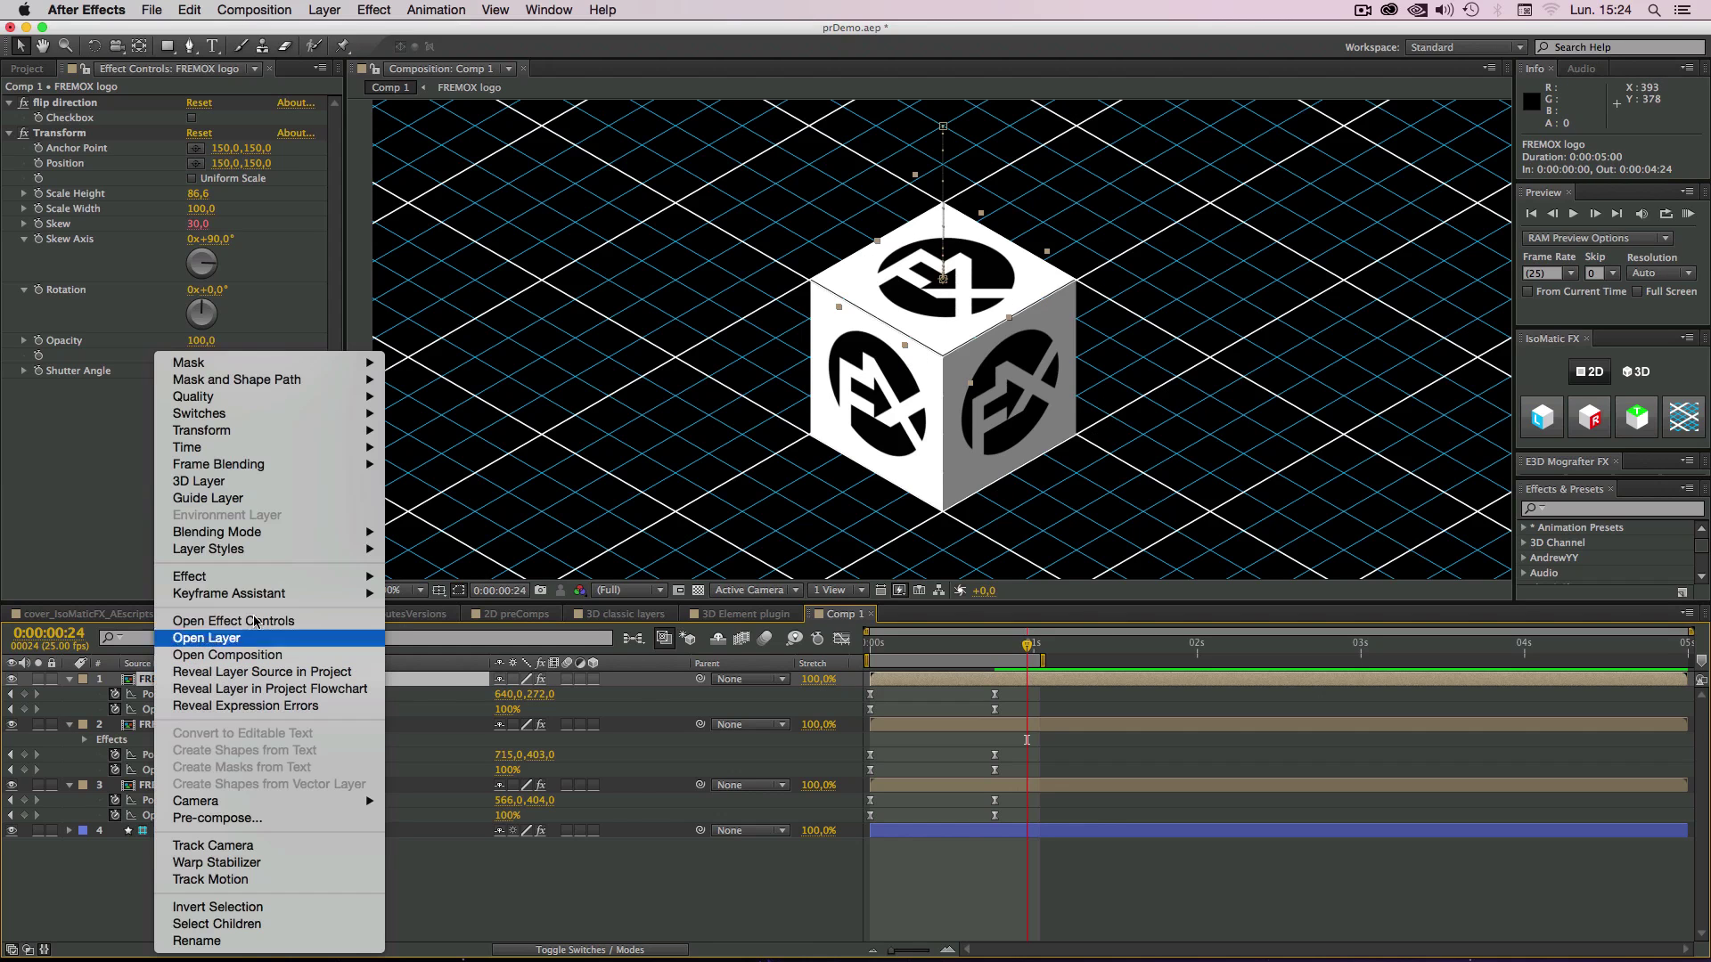
{"action": "mouse_move", "coordinate": [267, 577]}
{"action": "mouse_move", "coordinate": [477, 353]}
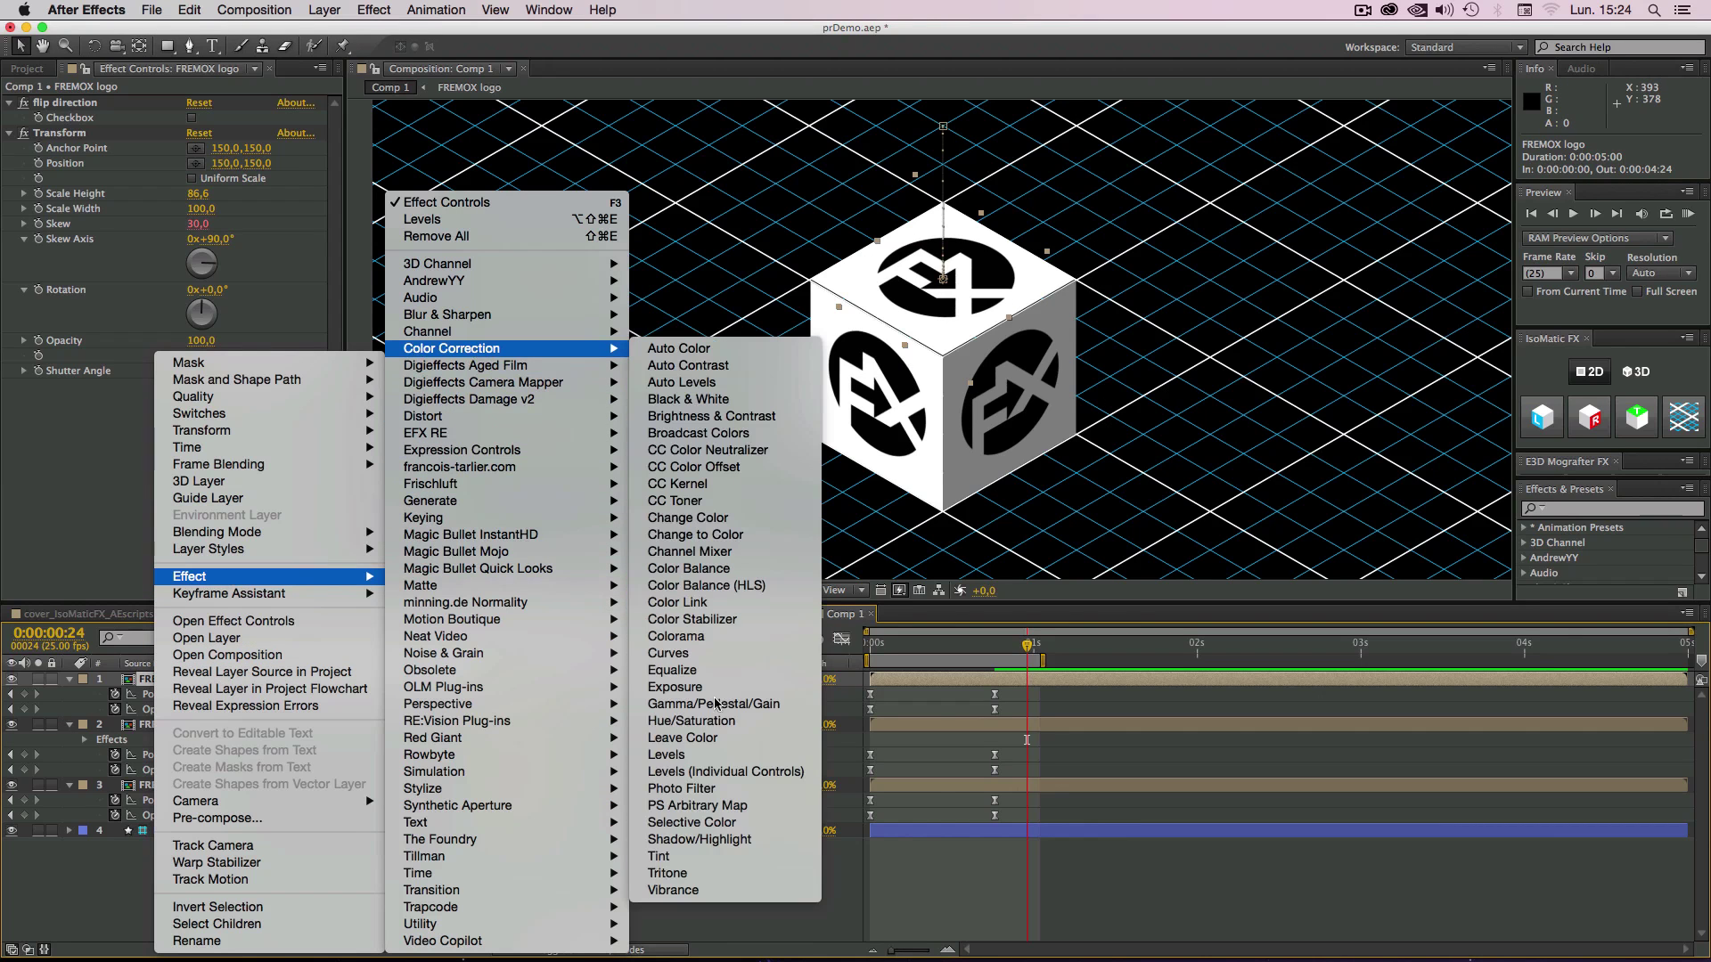
{"action": "left_click", "coordinate": [699, 764]}
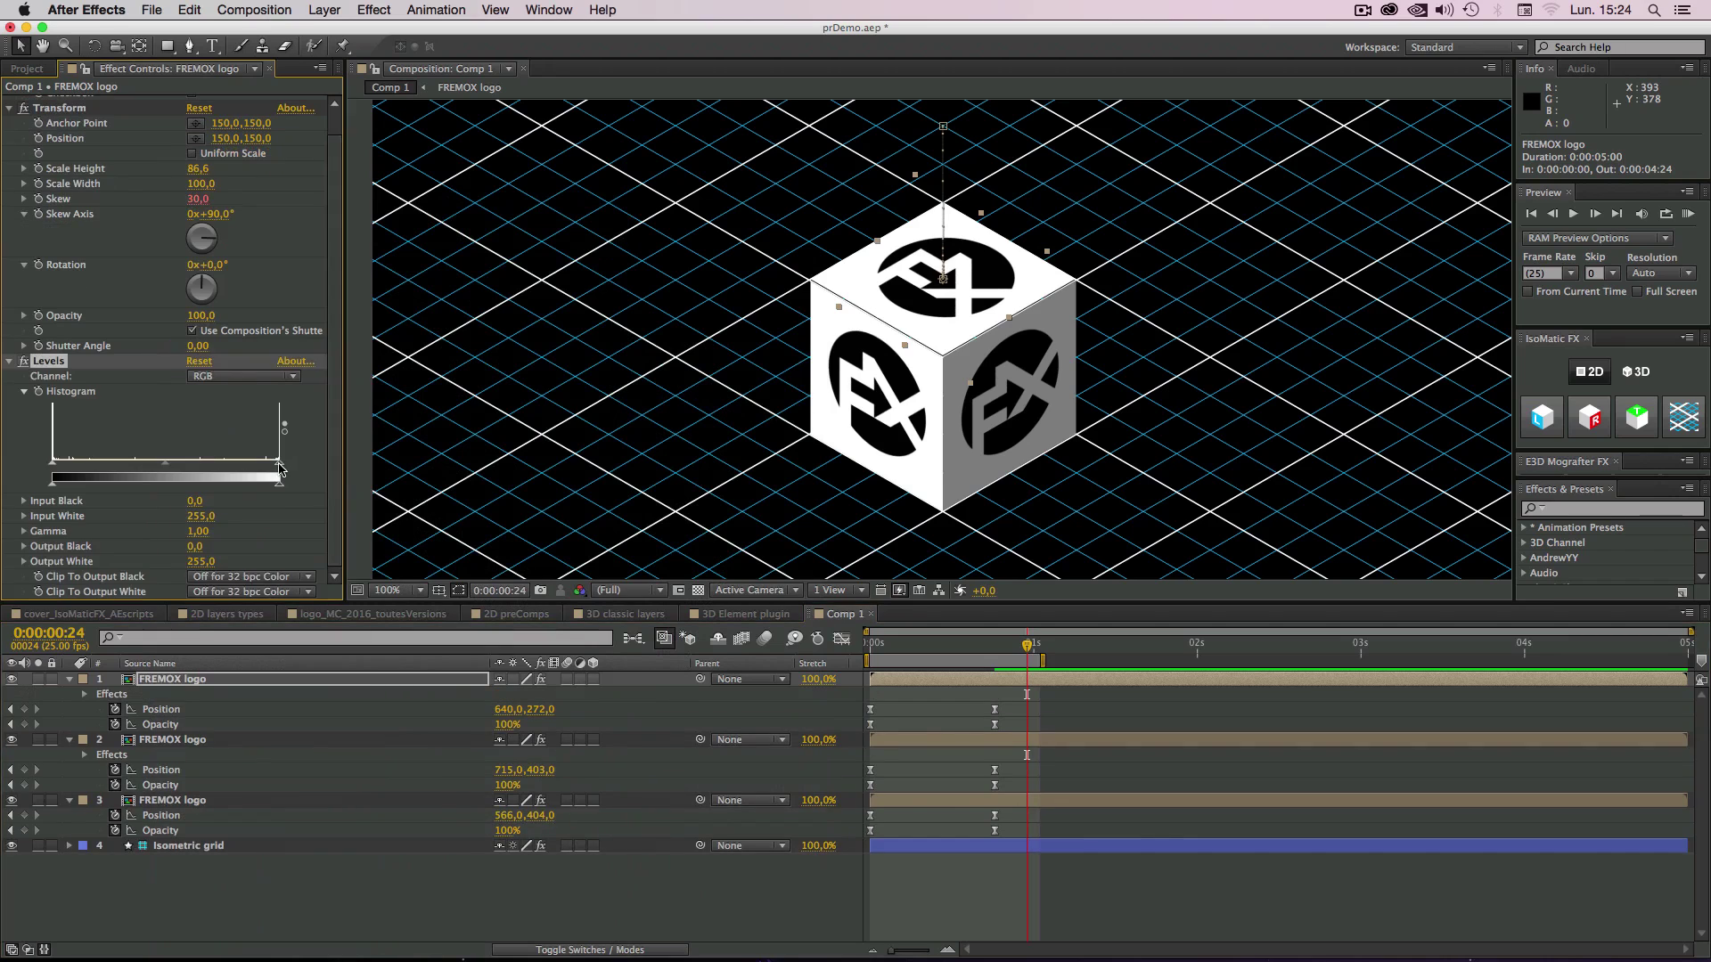
{"action": "left_click_drag", "start_coordinate": [250, 486], "coordinate": [223, 486]}
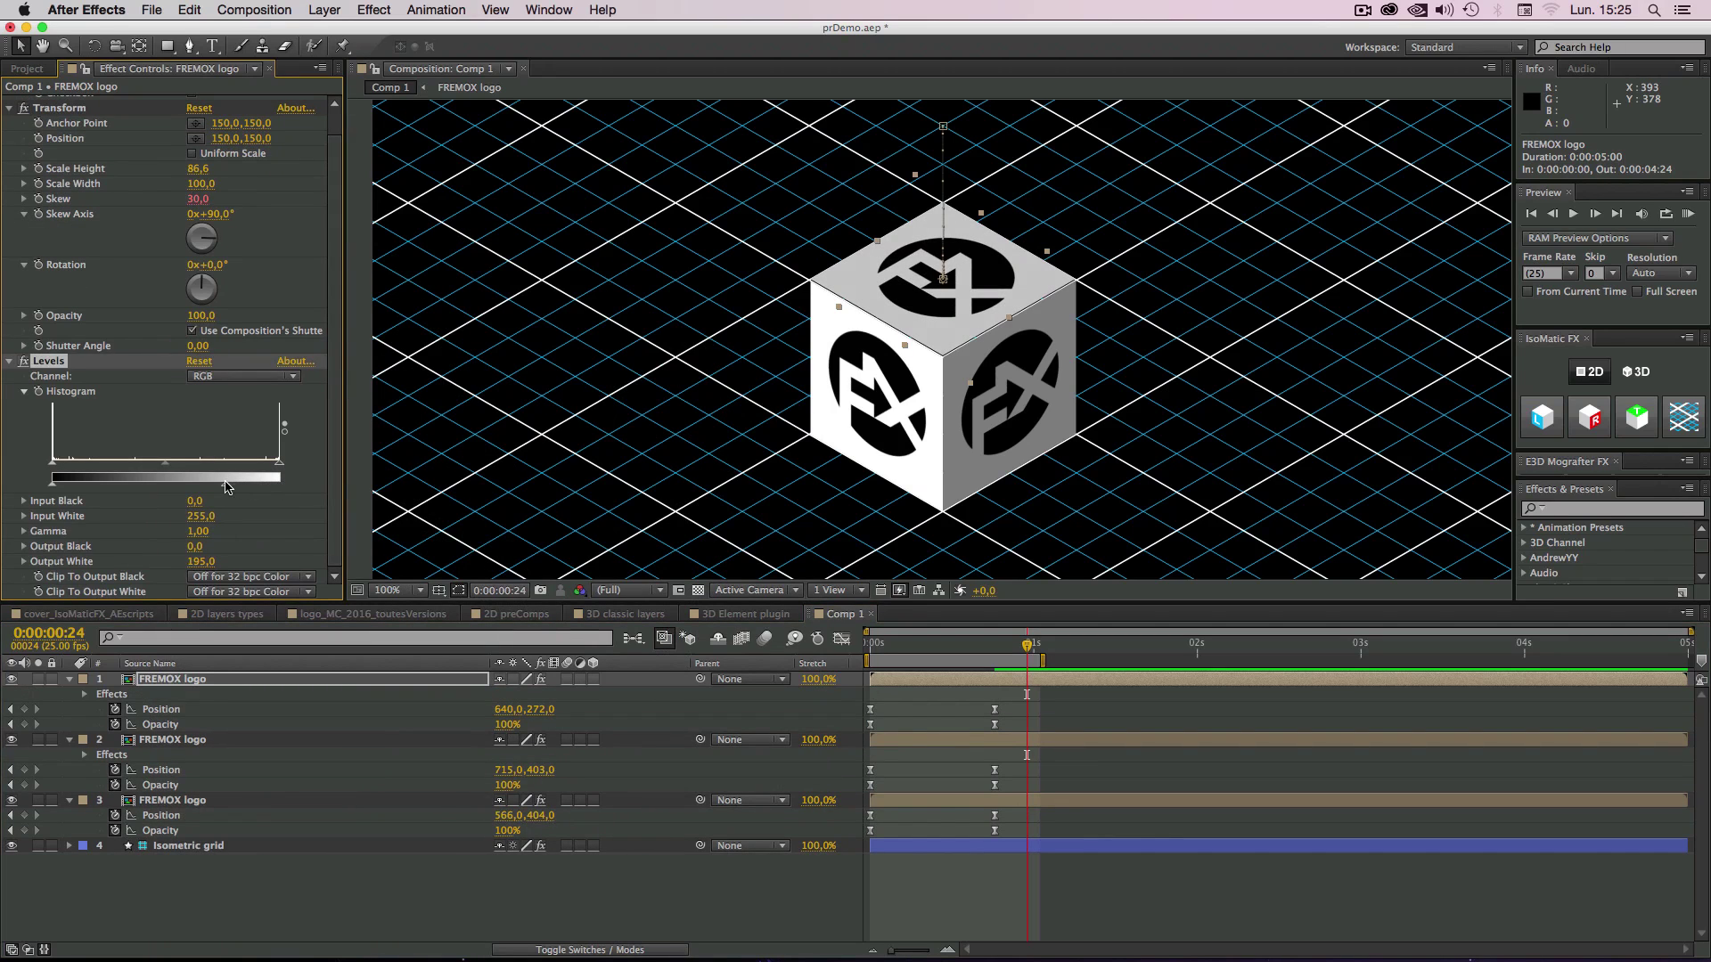
{"action": "left_click", "coordinate": [420, 891]}
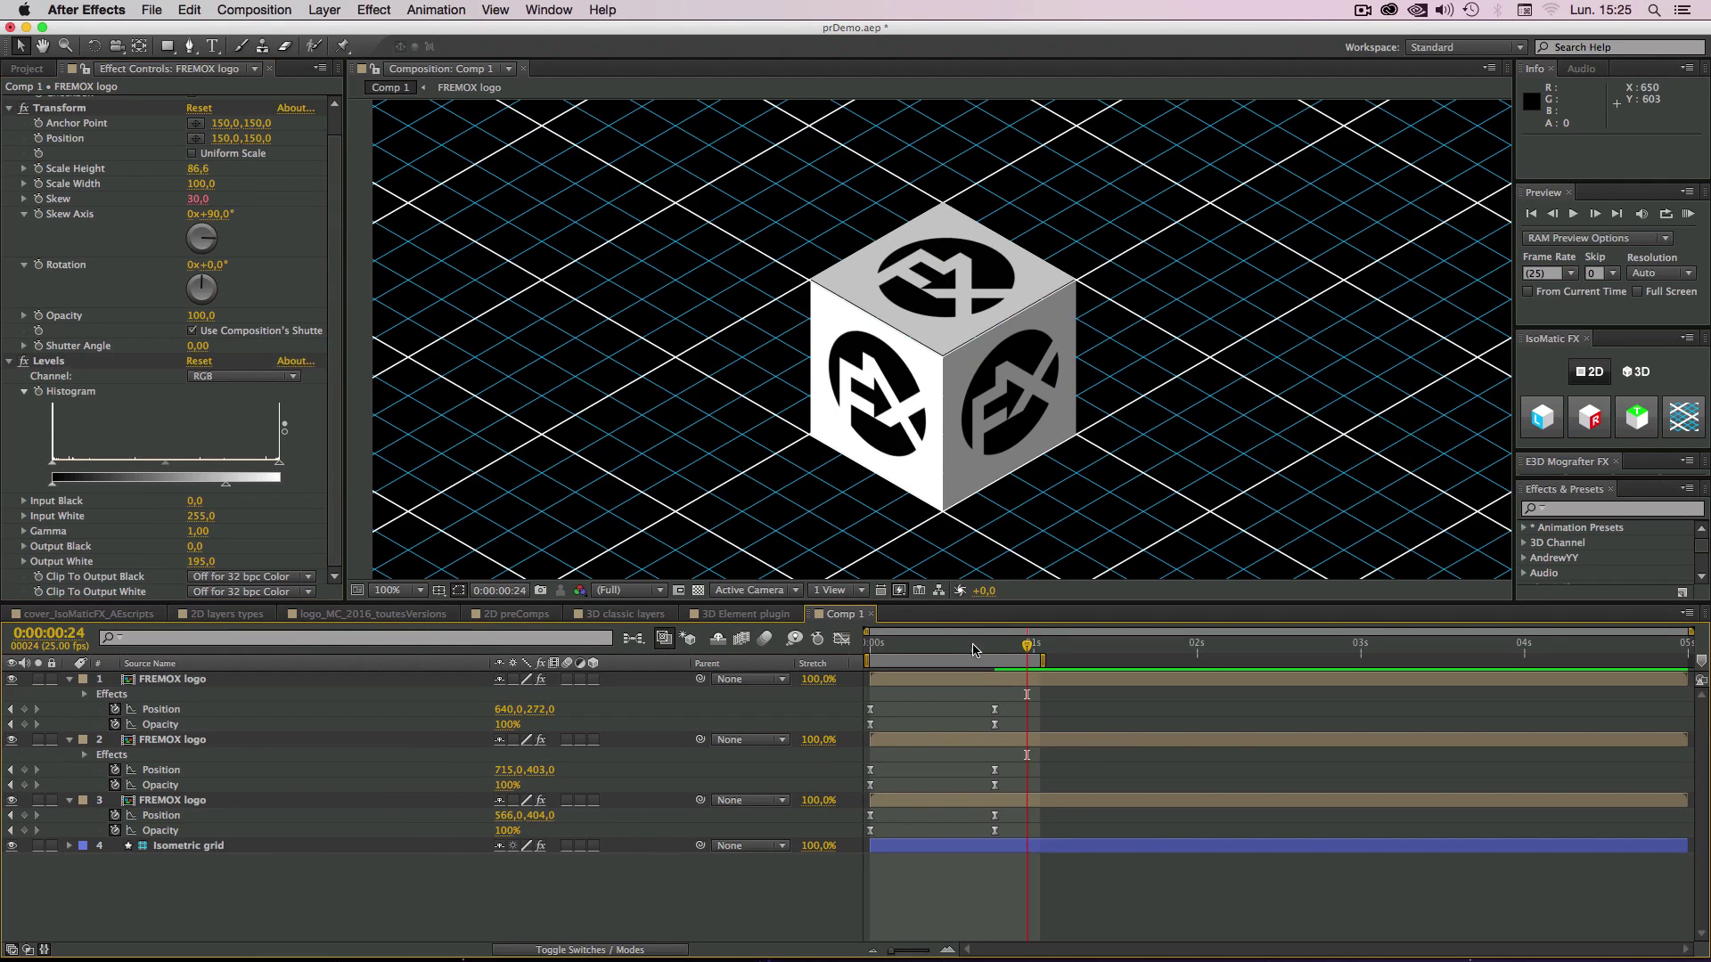
Step: Collapse the properties of the three FREMOX logo layers and hide the Isometric grid layer
{"action": "left_click_drag", "start_coordinate": [974, 650], "coordinate": [1021, 647]}
{"action": "left_click", "coordinate": [72, 742]}
{"action": "left_click", "coordinate": [69, 680]}
{"action": "left_click", "coordinate": [70, 710]}
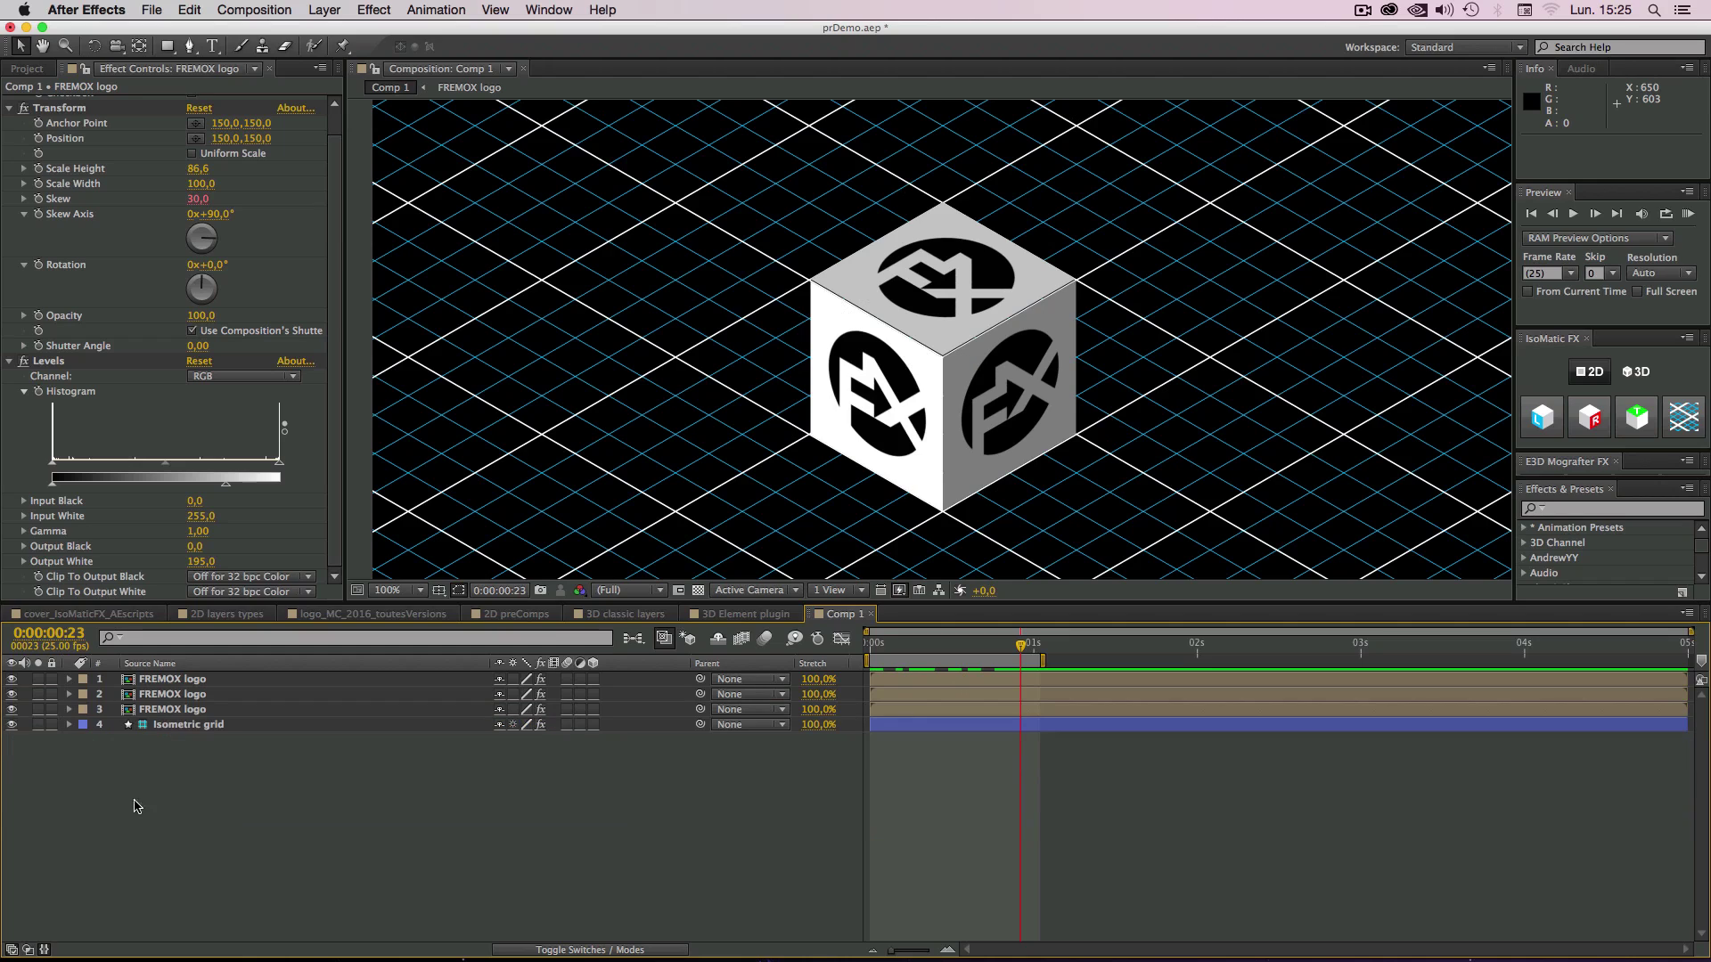
{"action": "left_click", "coordinate": [11, 725]}
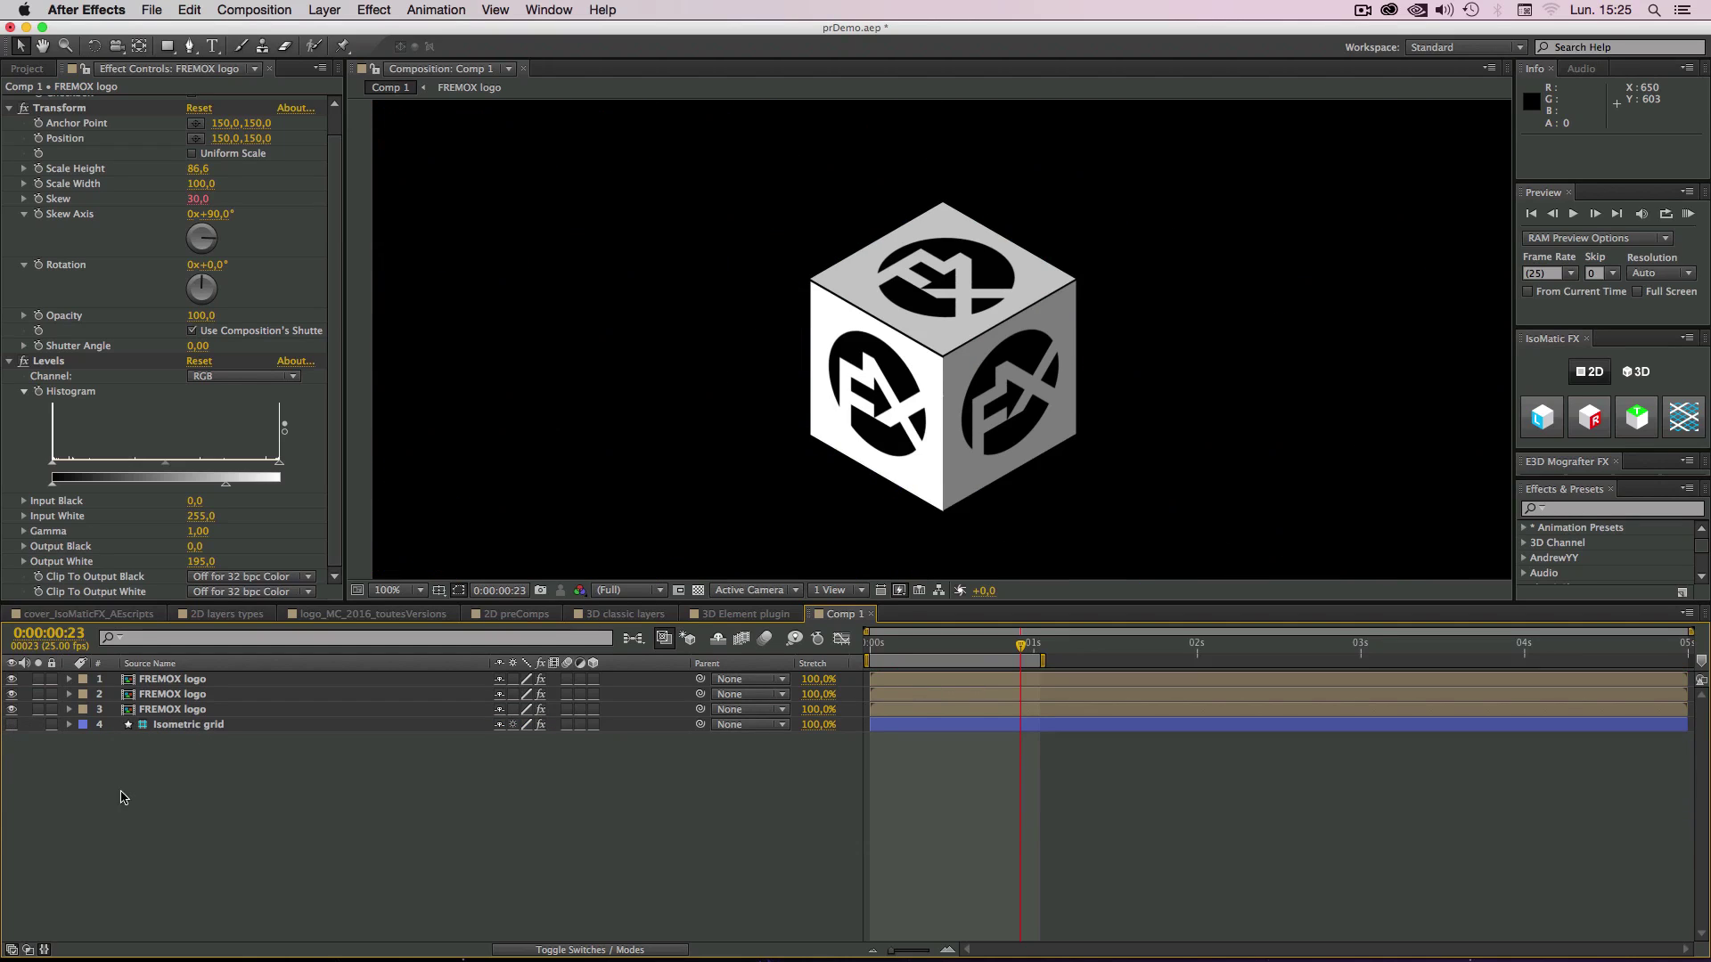
Step: Try shifting the top face's anchor point vertically, and undo the change
{"action": "left_click", "coordinate": [940, 284]}
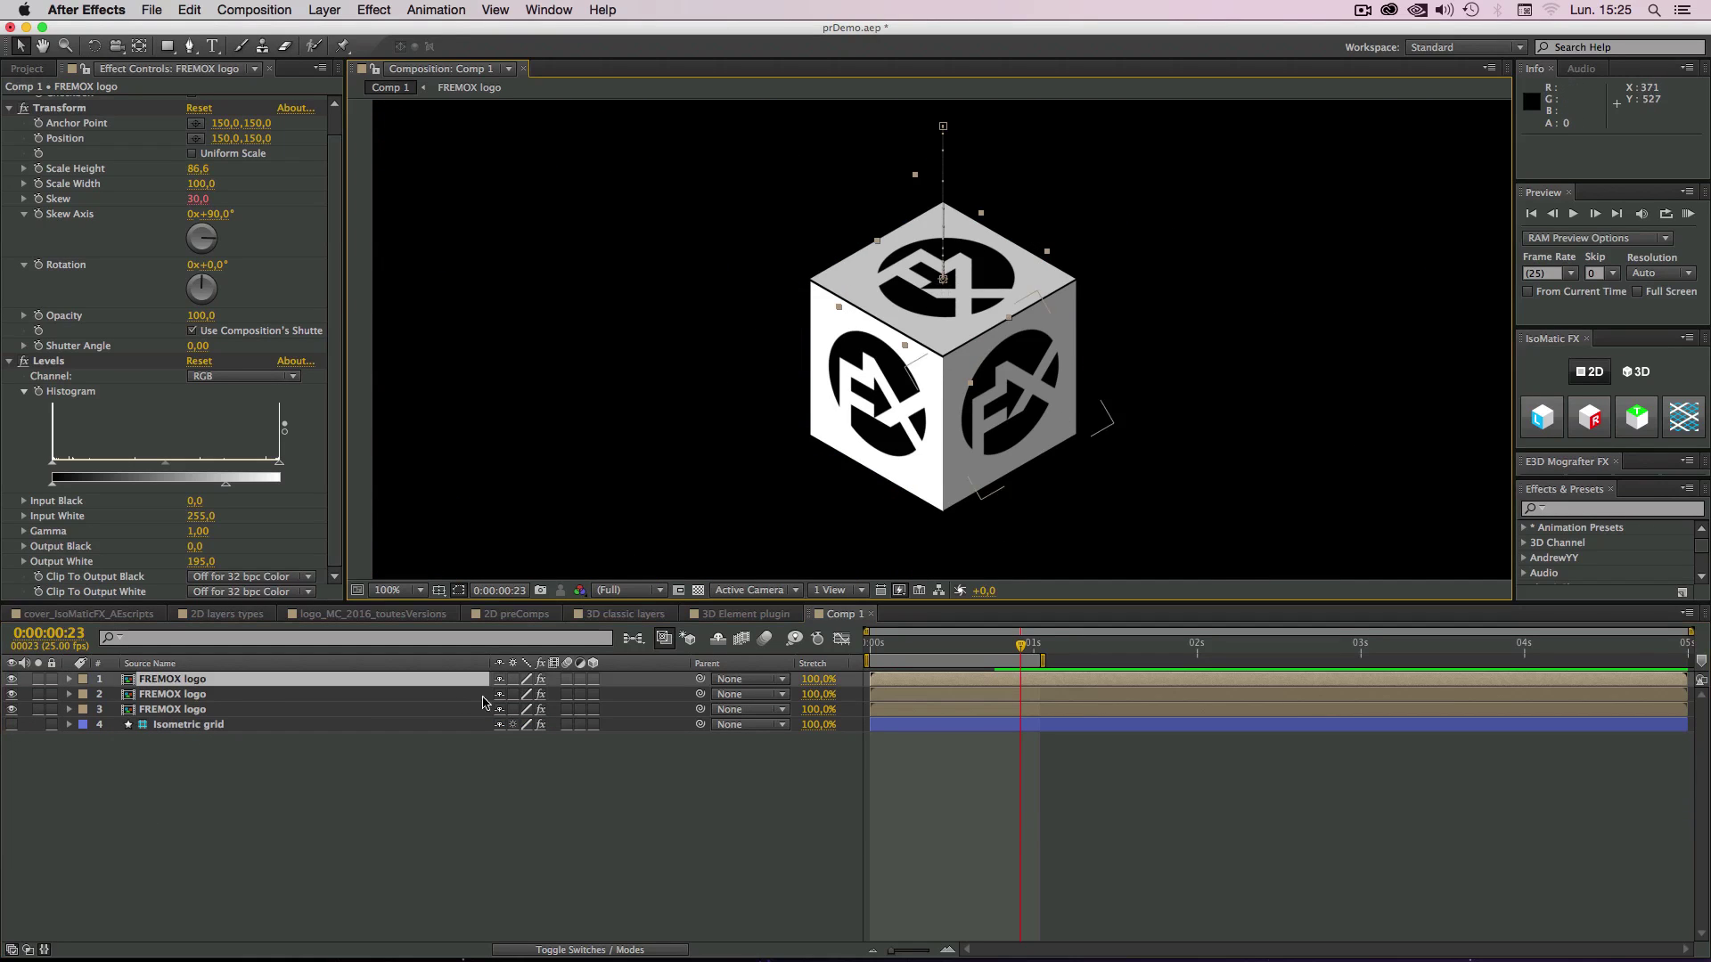
{"action": "key", "text": "a"}
{"action": "left_click_drag", "start_coordinate": [539, 701], "coordinate": [546, 701]}
{"action": "key", "text": "super+z"}
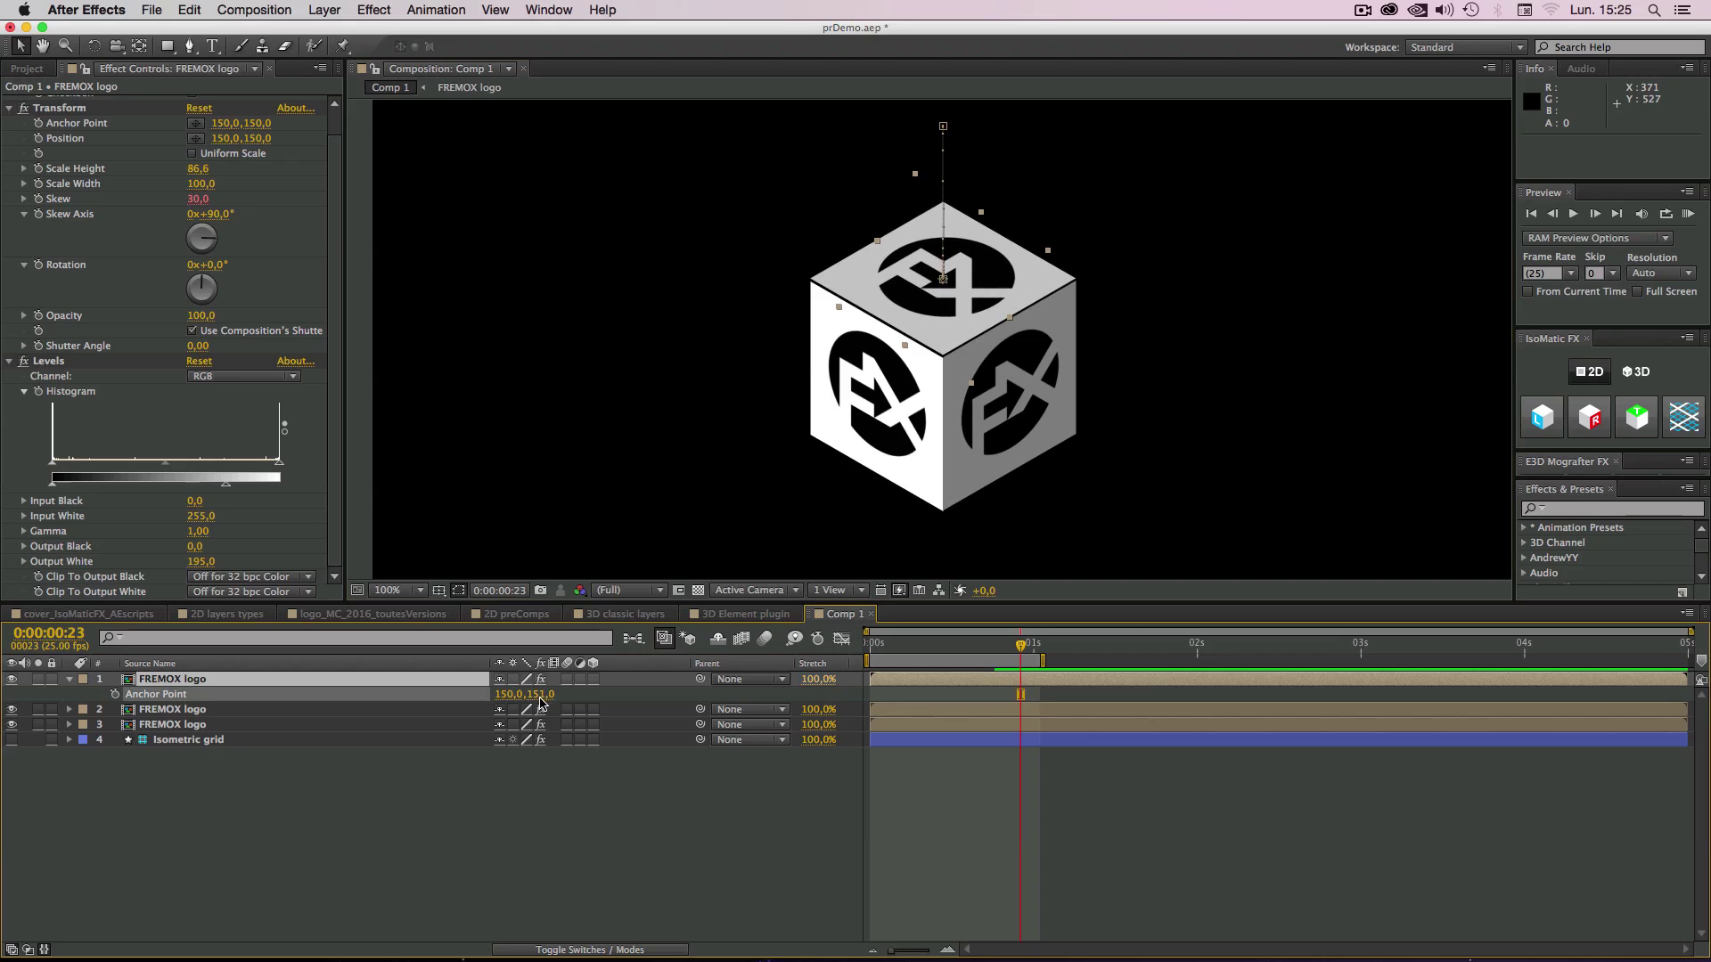
Step: Nudge the frame 19 Position keyframes of both side faces up 3 pixels so they meet the top face
{"action": "left_click", "coordinate": [900, 463]}
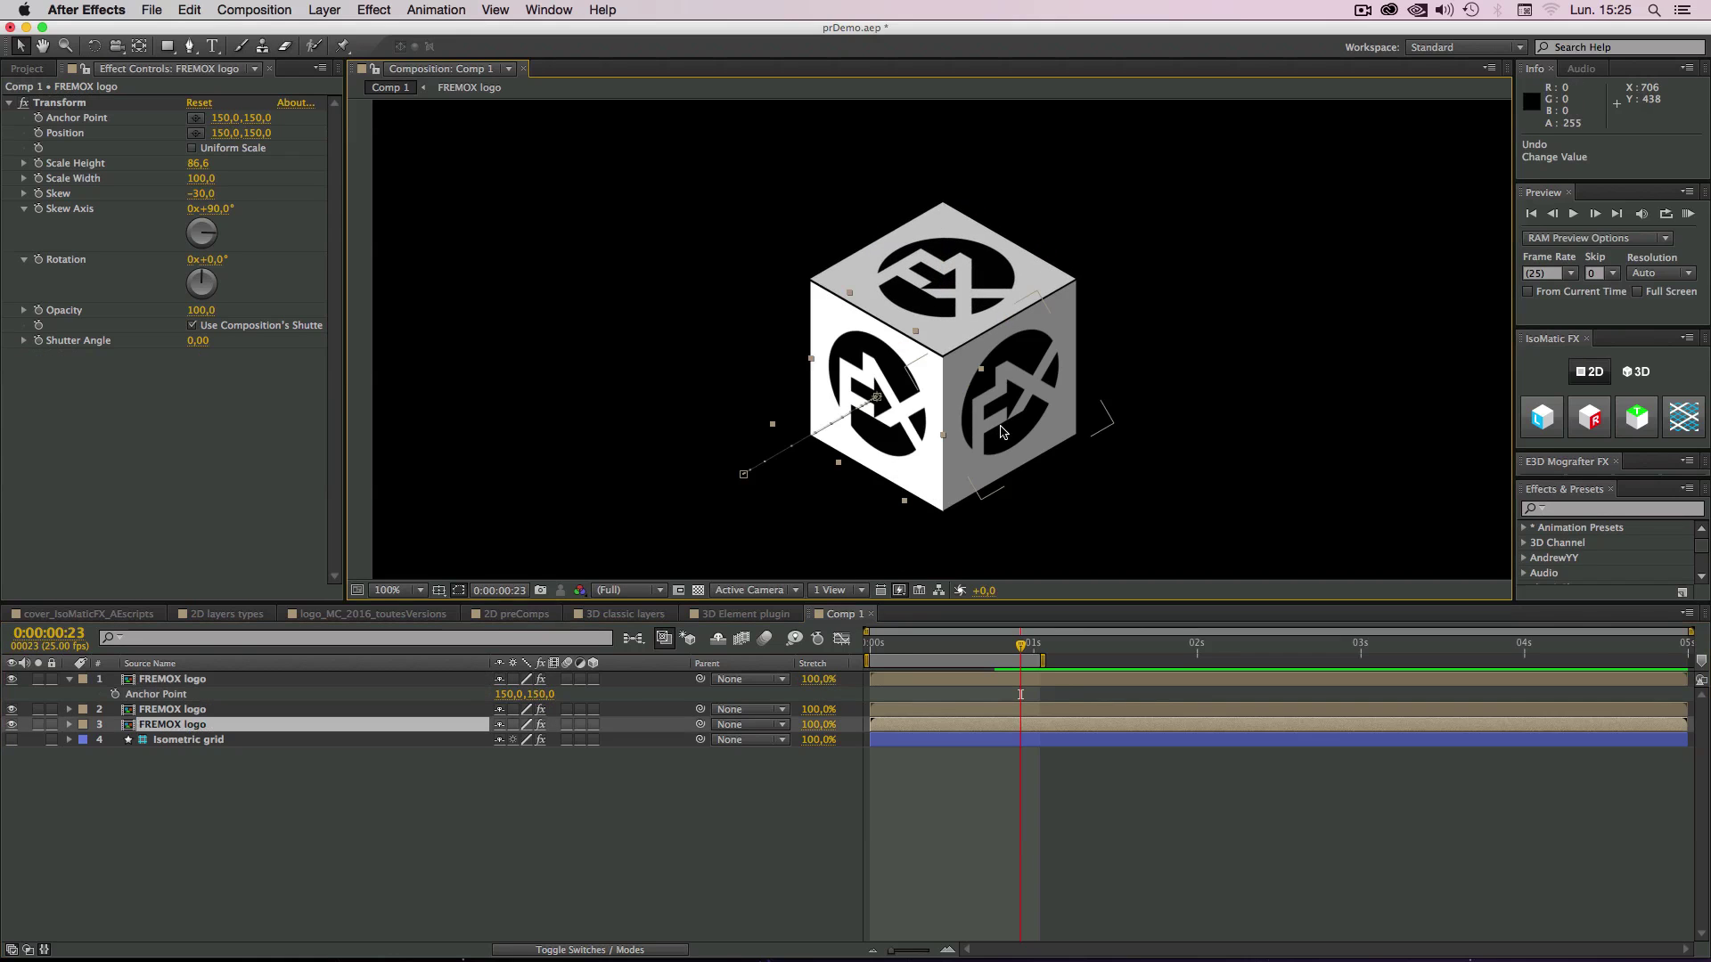
{"action": "left_click", "coordinate": [1009, 461], "text": "shift"}
{"action": "key", "text": "u"}
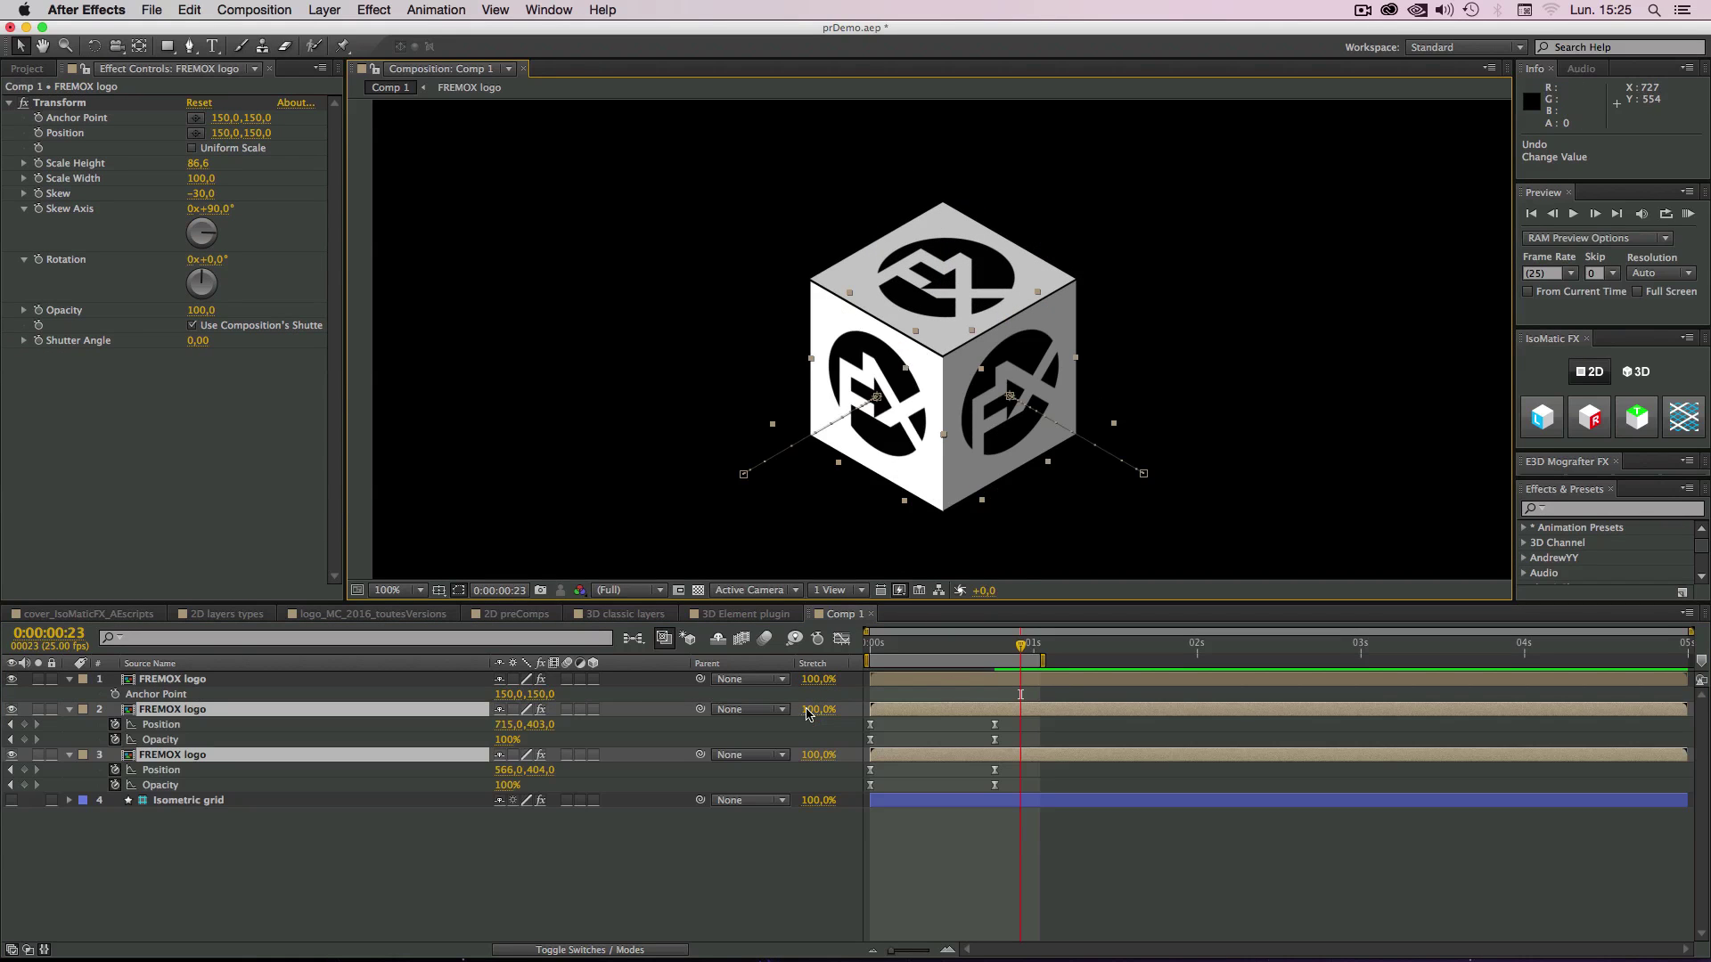
{"action": "left_click", "coordinate": [11, 725]}
{"action": "key", "text": "Up"}
{"action": "key", "text": "Up"}
{"action": "key", "text": "Up"}
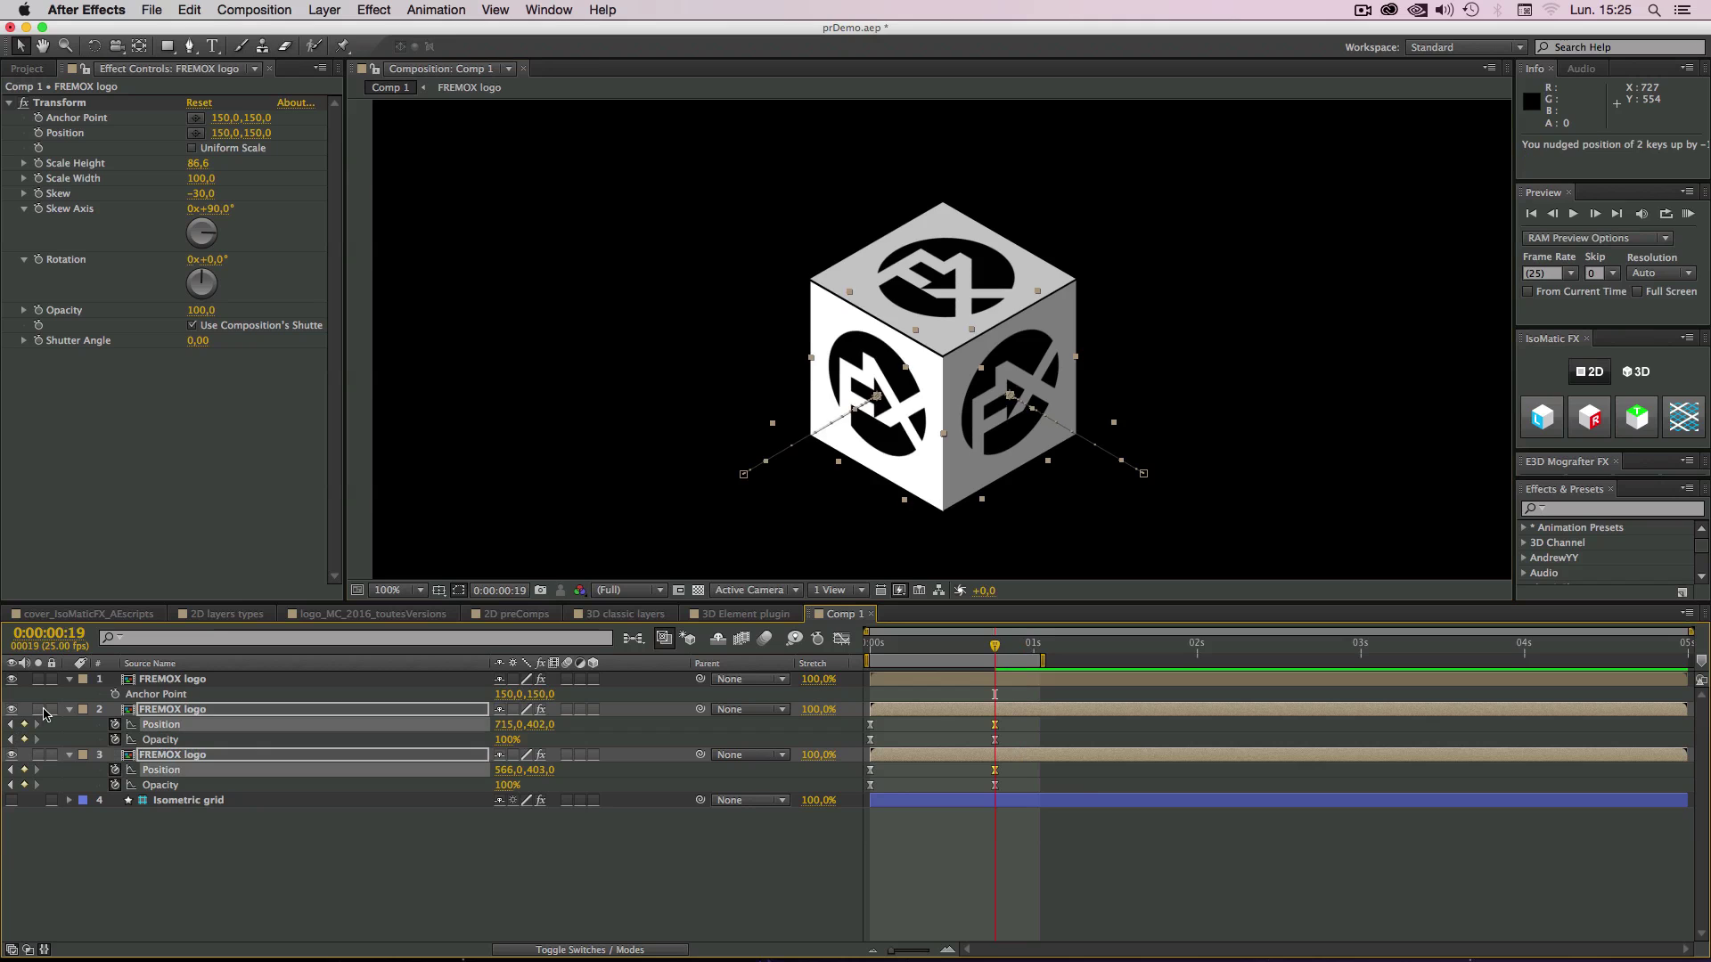
{"action": "left_click", "coordinate": [398, 880]}
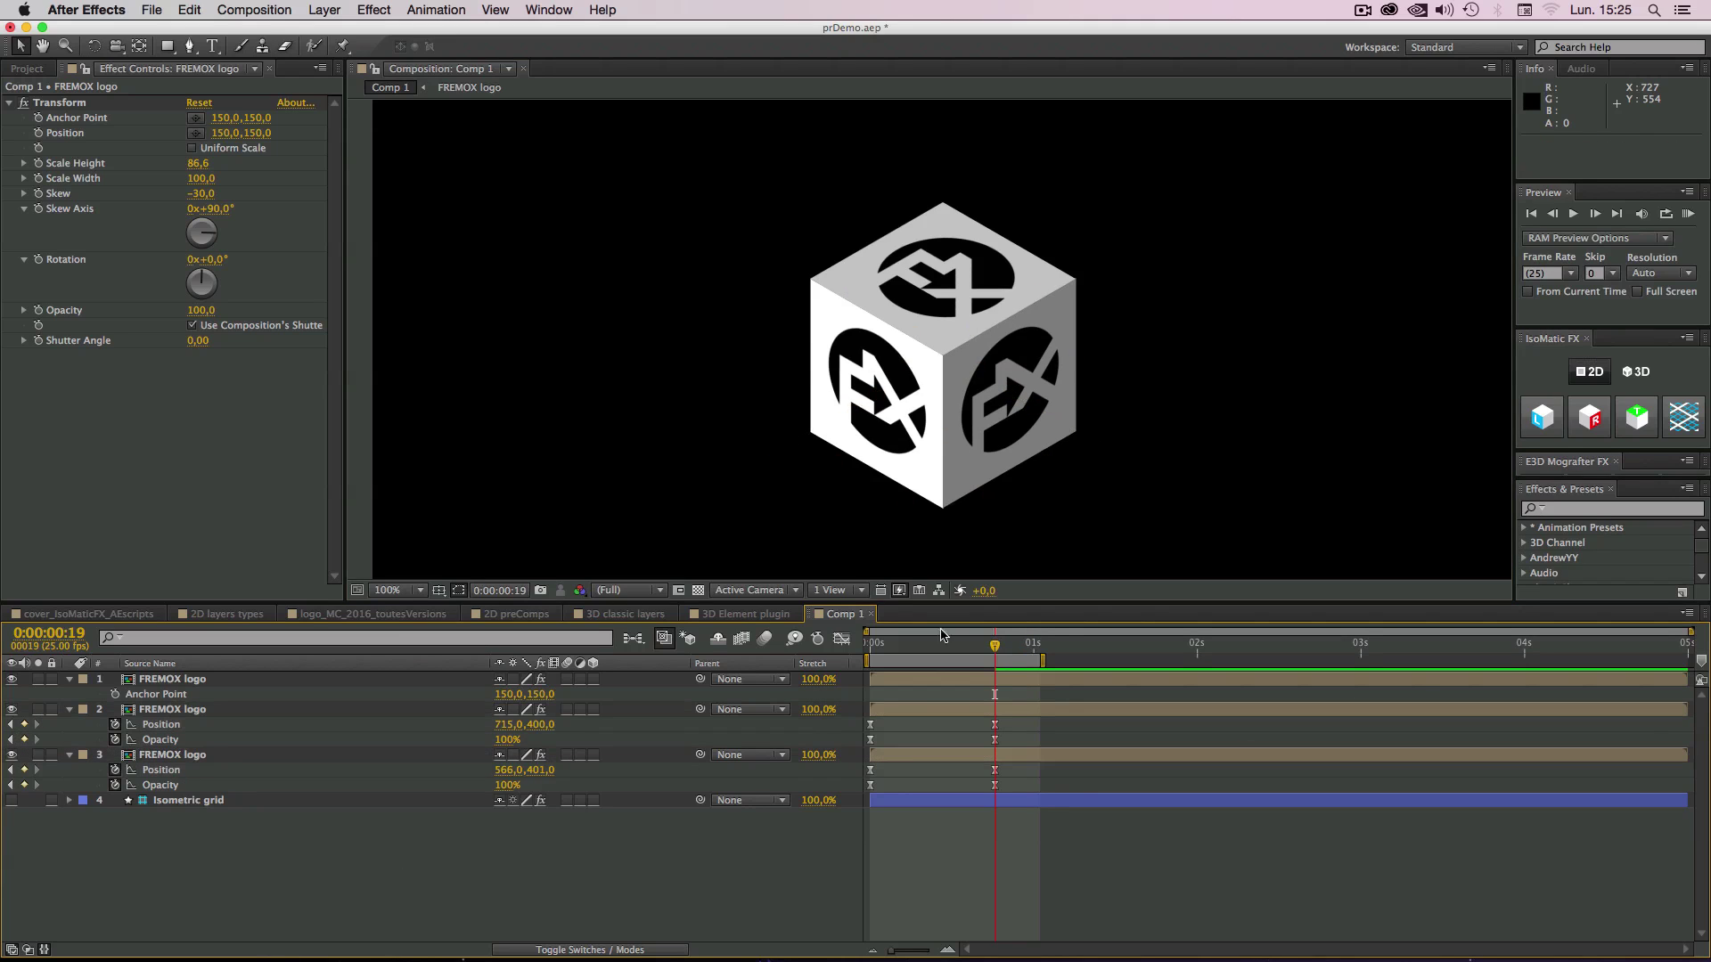
{"action": "mouse_move", "coordinate": [1002, 651]}
{"action": "left_mouse_down"}
{"action": "mouse_move", "coordinate": [896, 652]}
{"action": "mouse_move", "coordinate": [996, 656]}
{"action": "mouse_move", "coordinate": [902, 660]}
{"action": "mouse_move", "coordinate": [994, 626]}
{"action": "mouse_move", "coordinate": [997, 650]}
{"action": "left_mouse_up"}
Step: Switch IsoMatic FX to 3D mode and make the FREMOX logo a 3D layer in the 3D classic layers composition
{"action": "left_click", "coordinate": [1638, 372]}
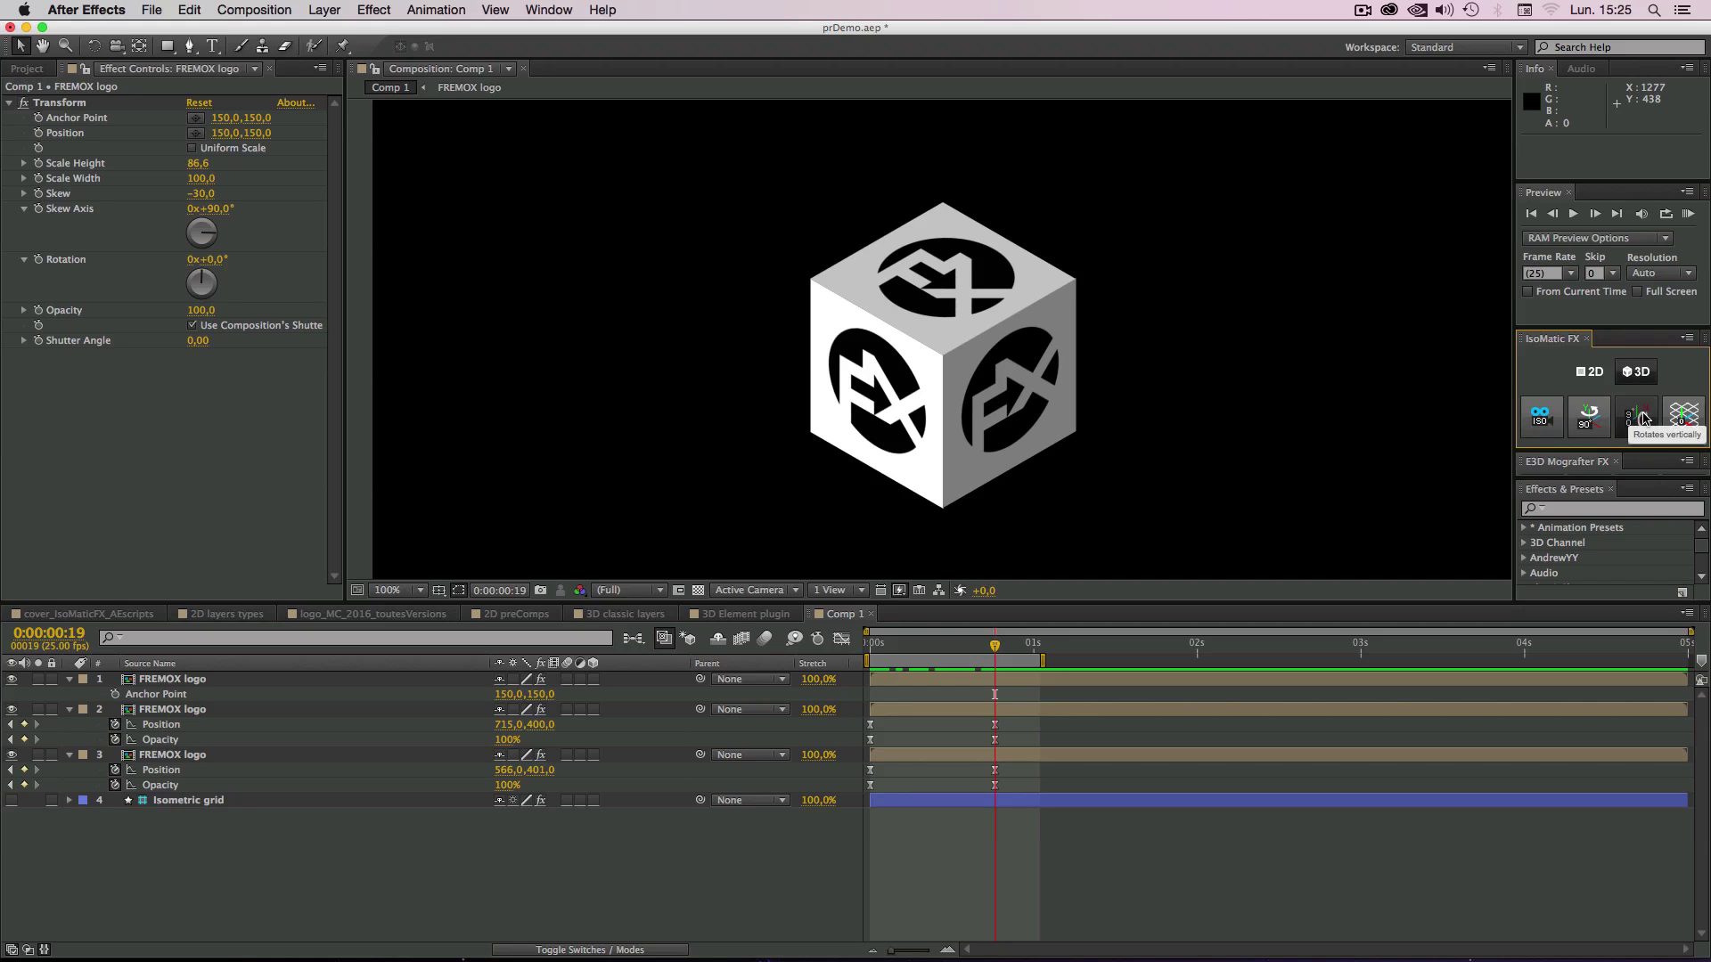
{"action": "left_click", "coordinate": [498, 869]}
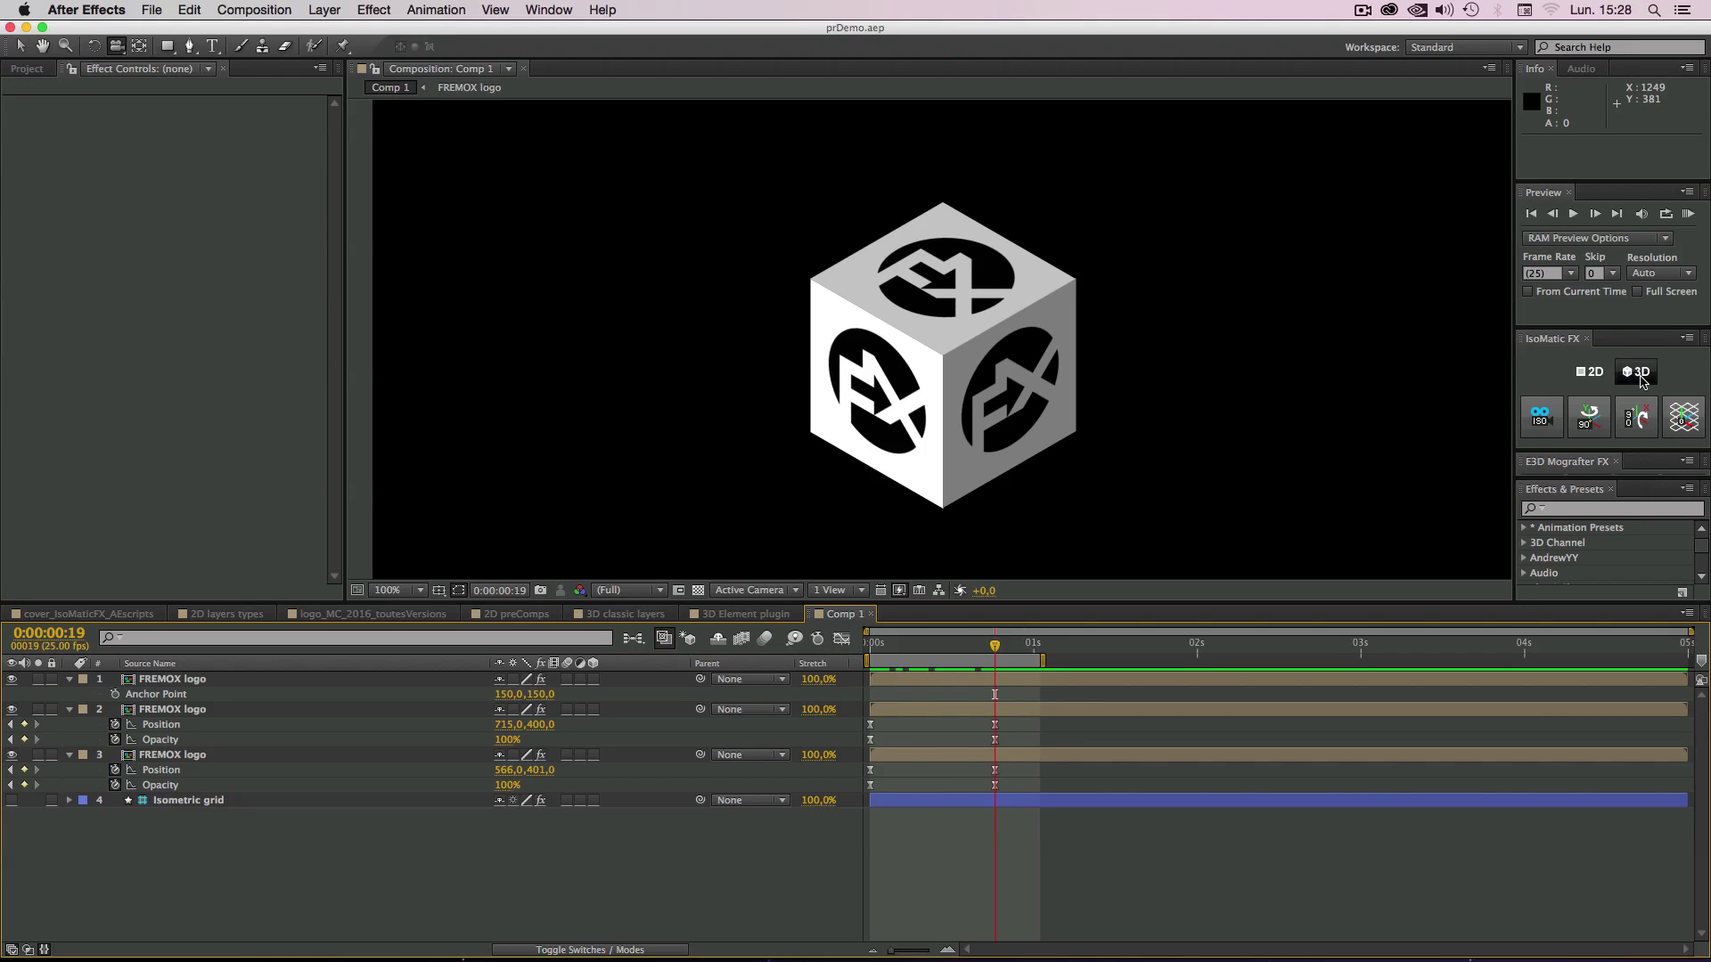
{"action": "left_click", "coordinate": [610, 616]}
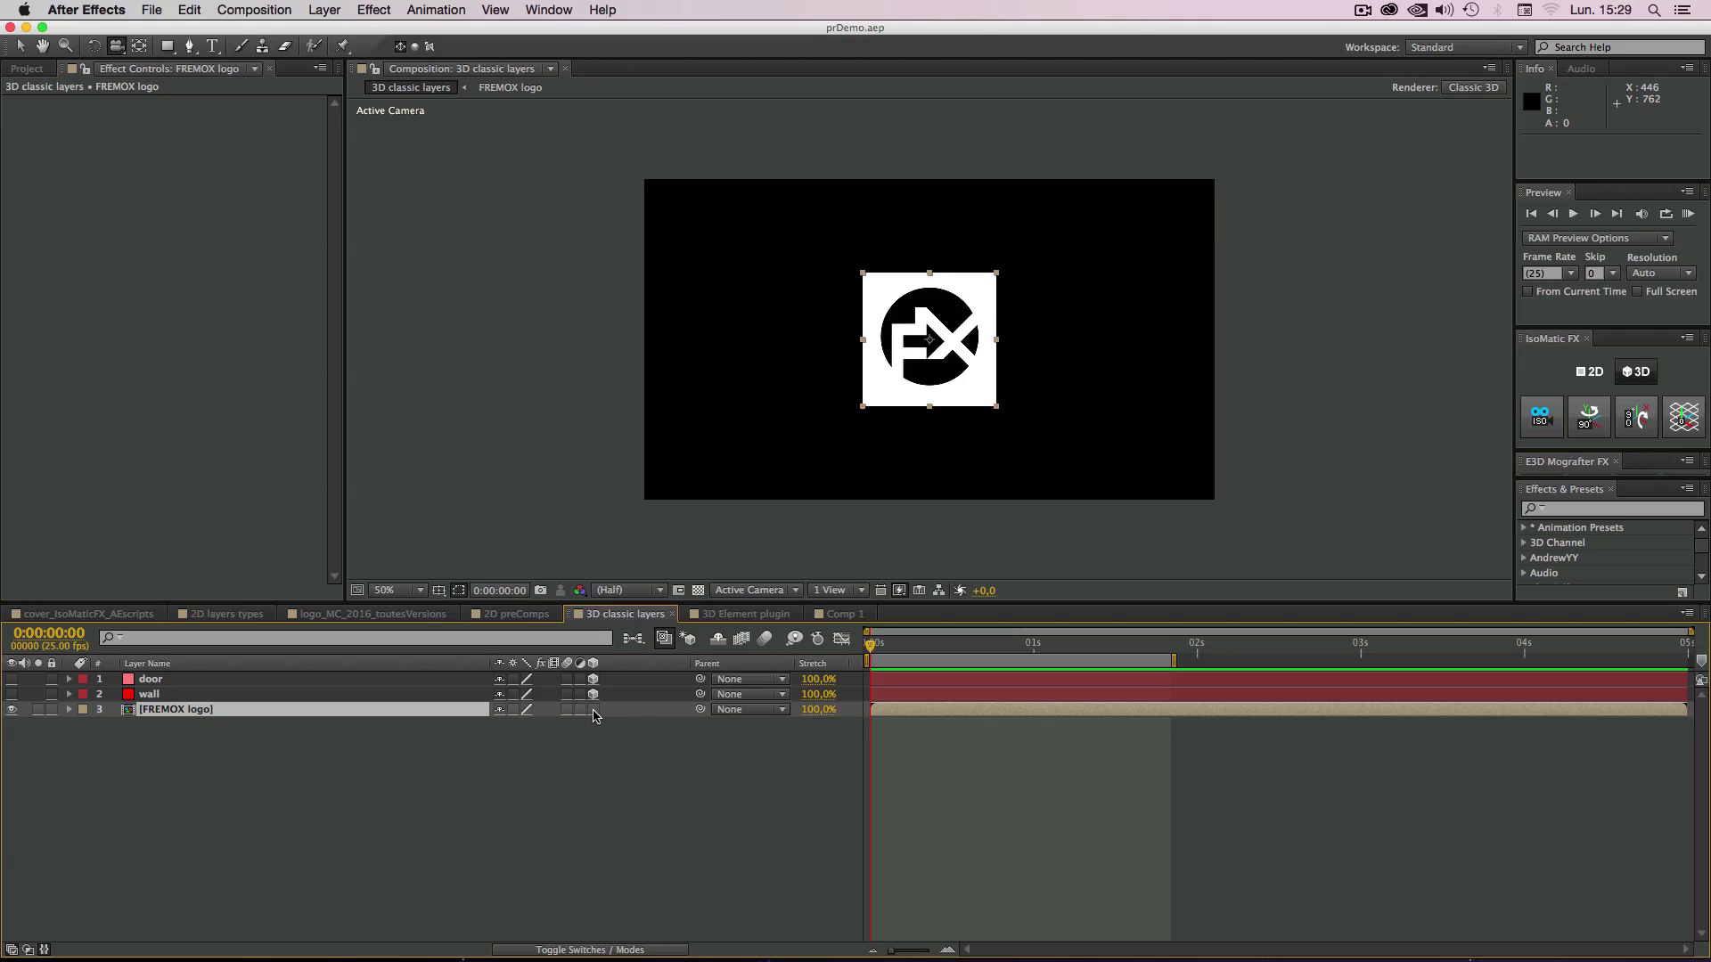
{"action": "left_click", "coordinate": [337, 717]}
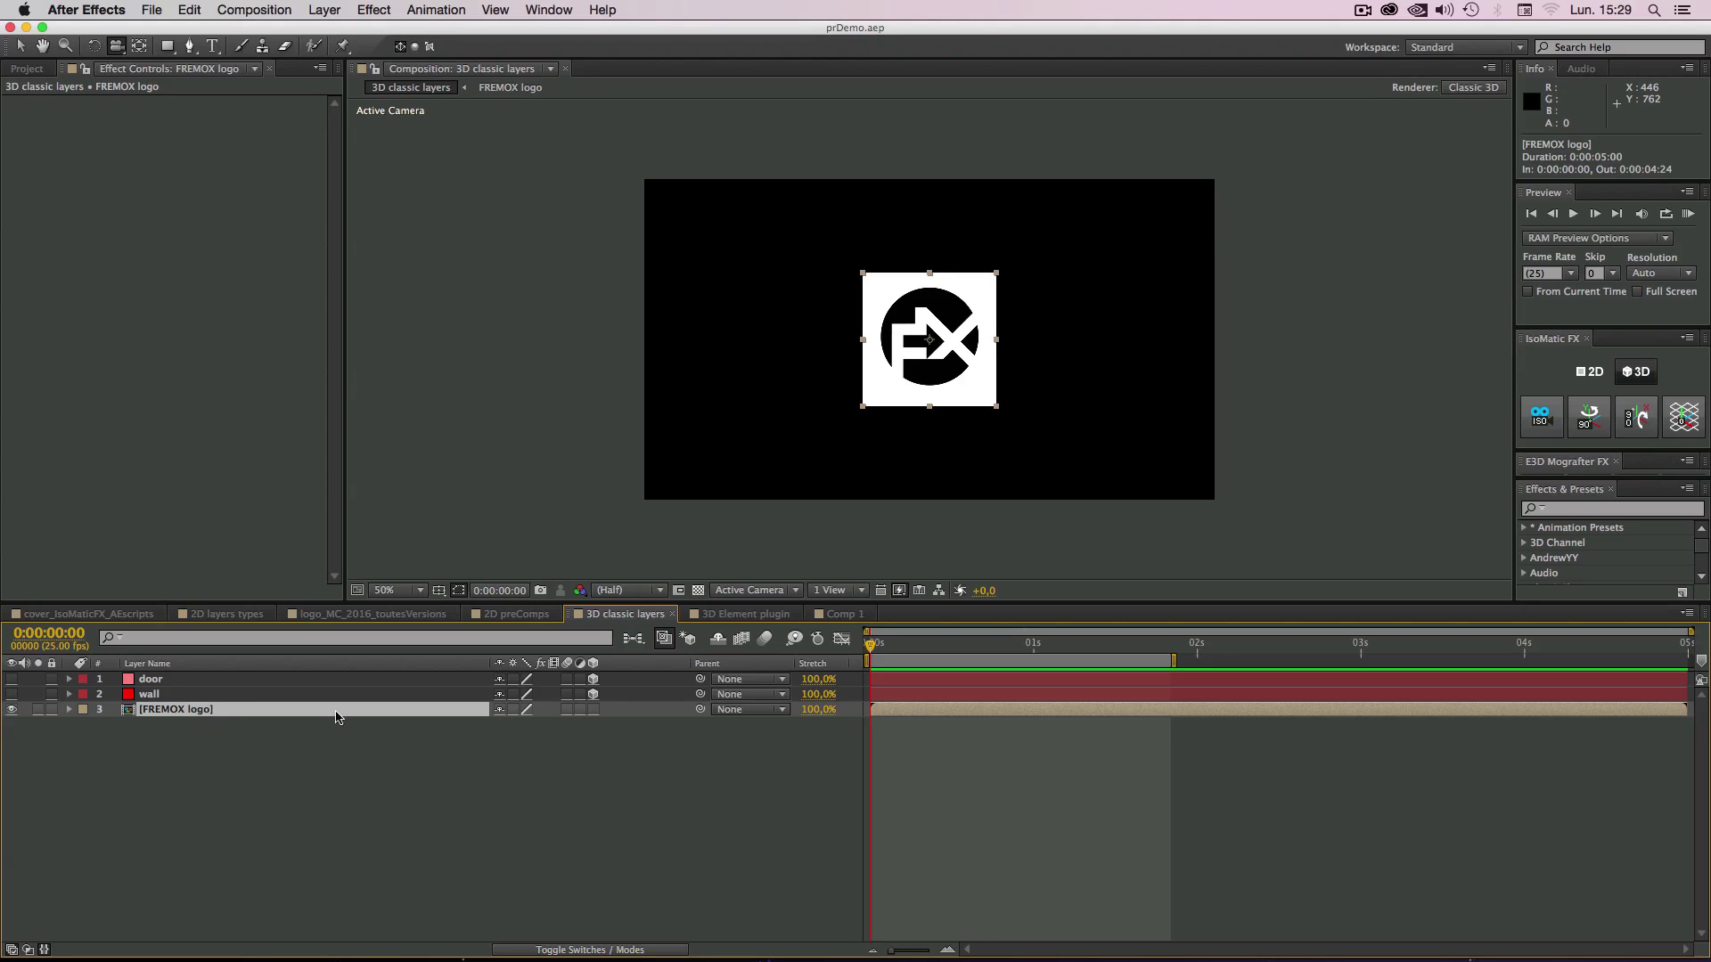
{"action": "left_click", "coordinate": [594, 710]}
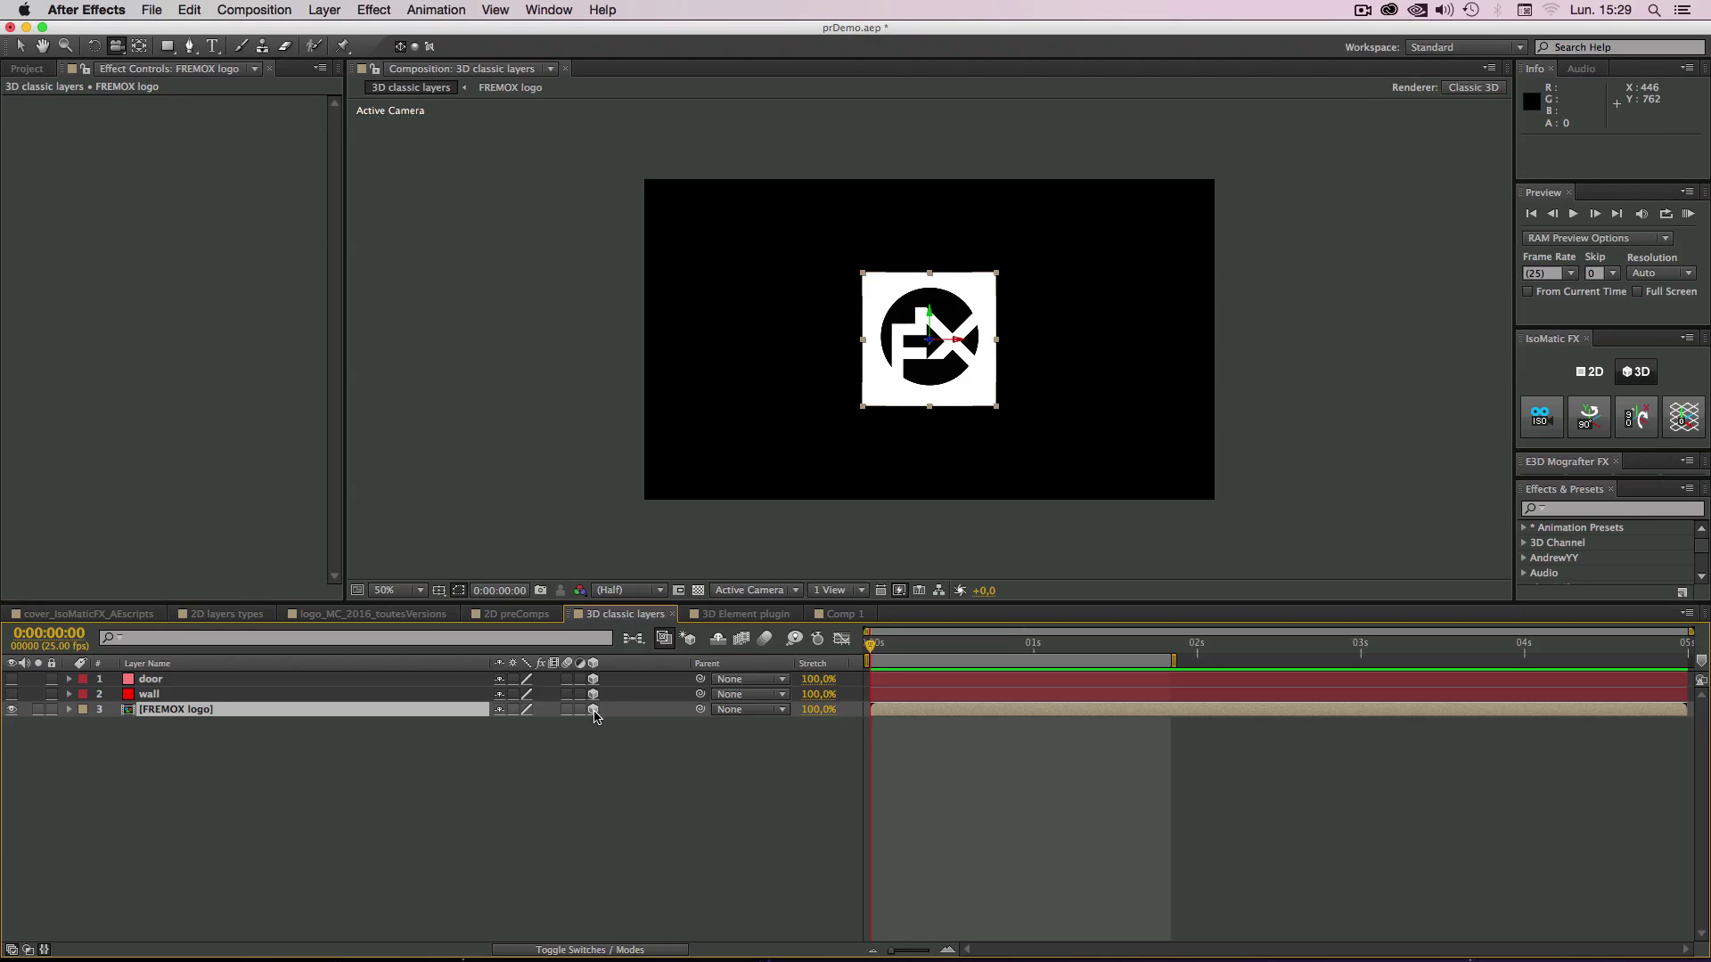
Step: Switch the composition view to Custom View 1 and orbit it to show the FREMOX logo layer from the side at 100% magnification
{"action": "left_click", "coordinate": [786, 589]}
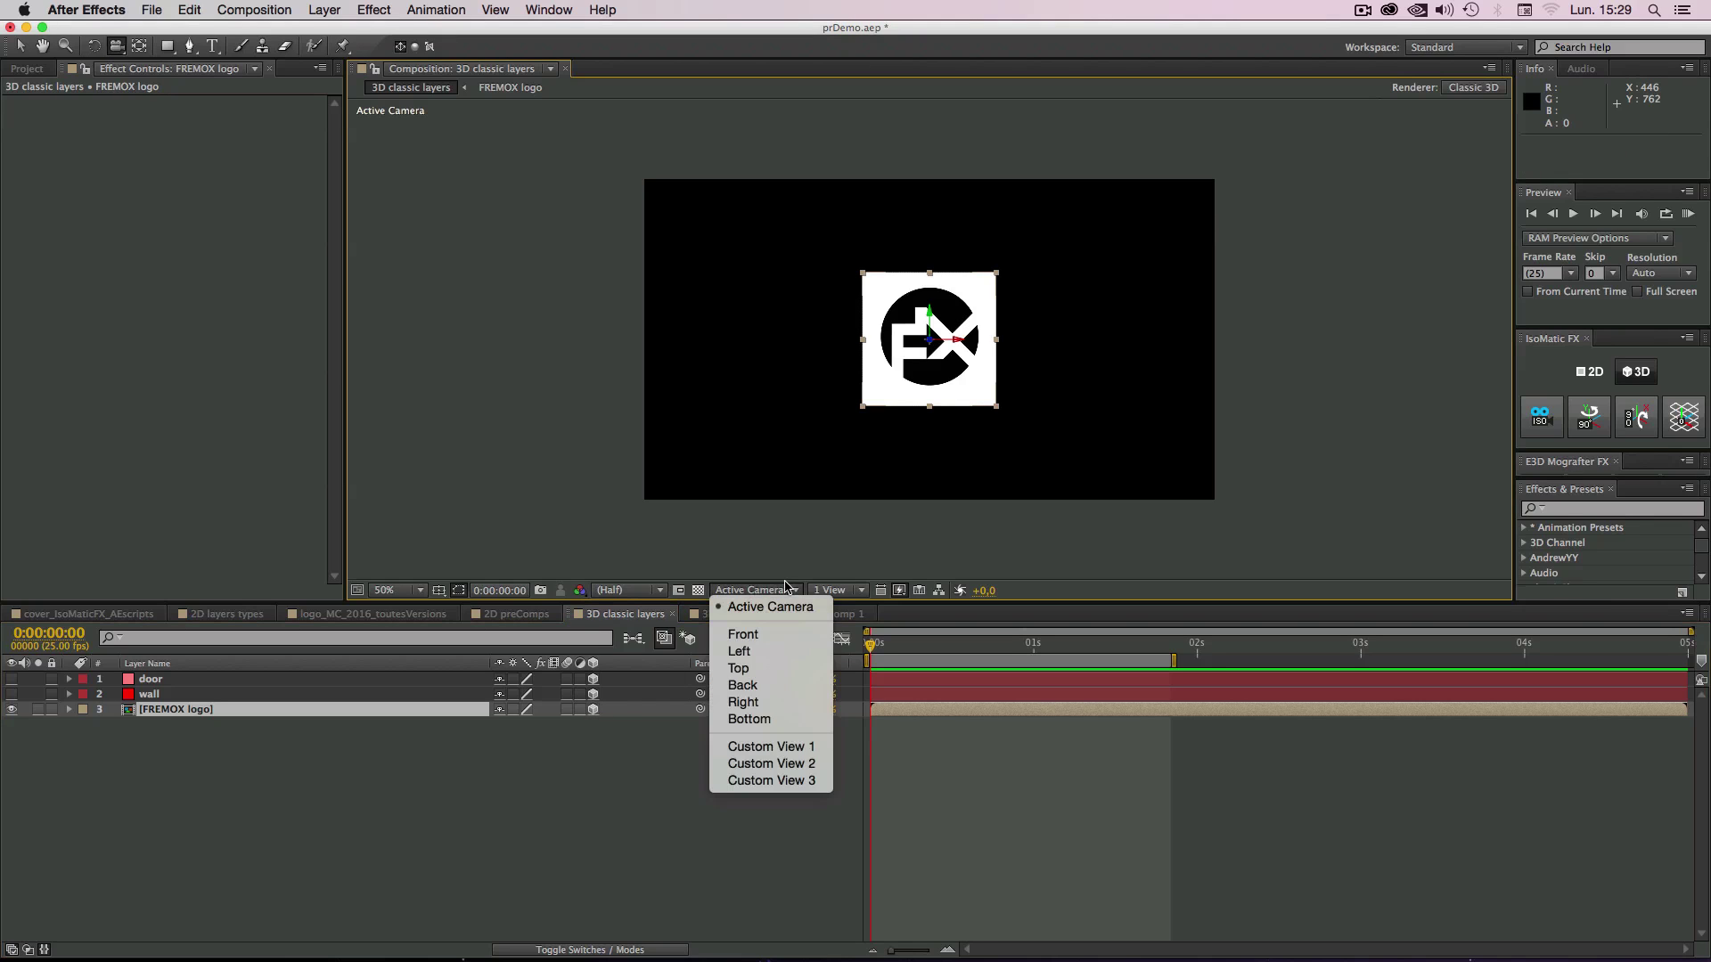
{"action": "left_click", "coordinate": [243, 791]}
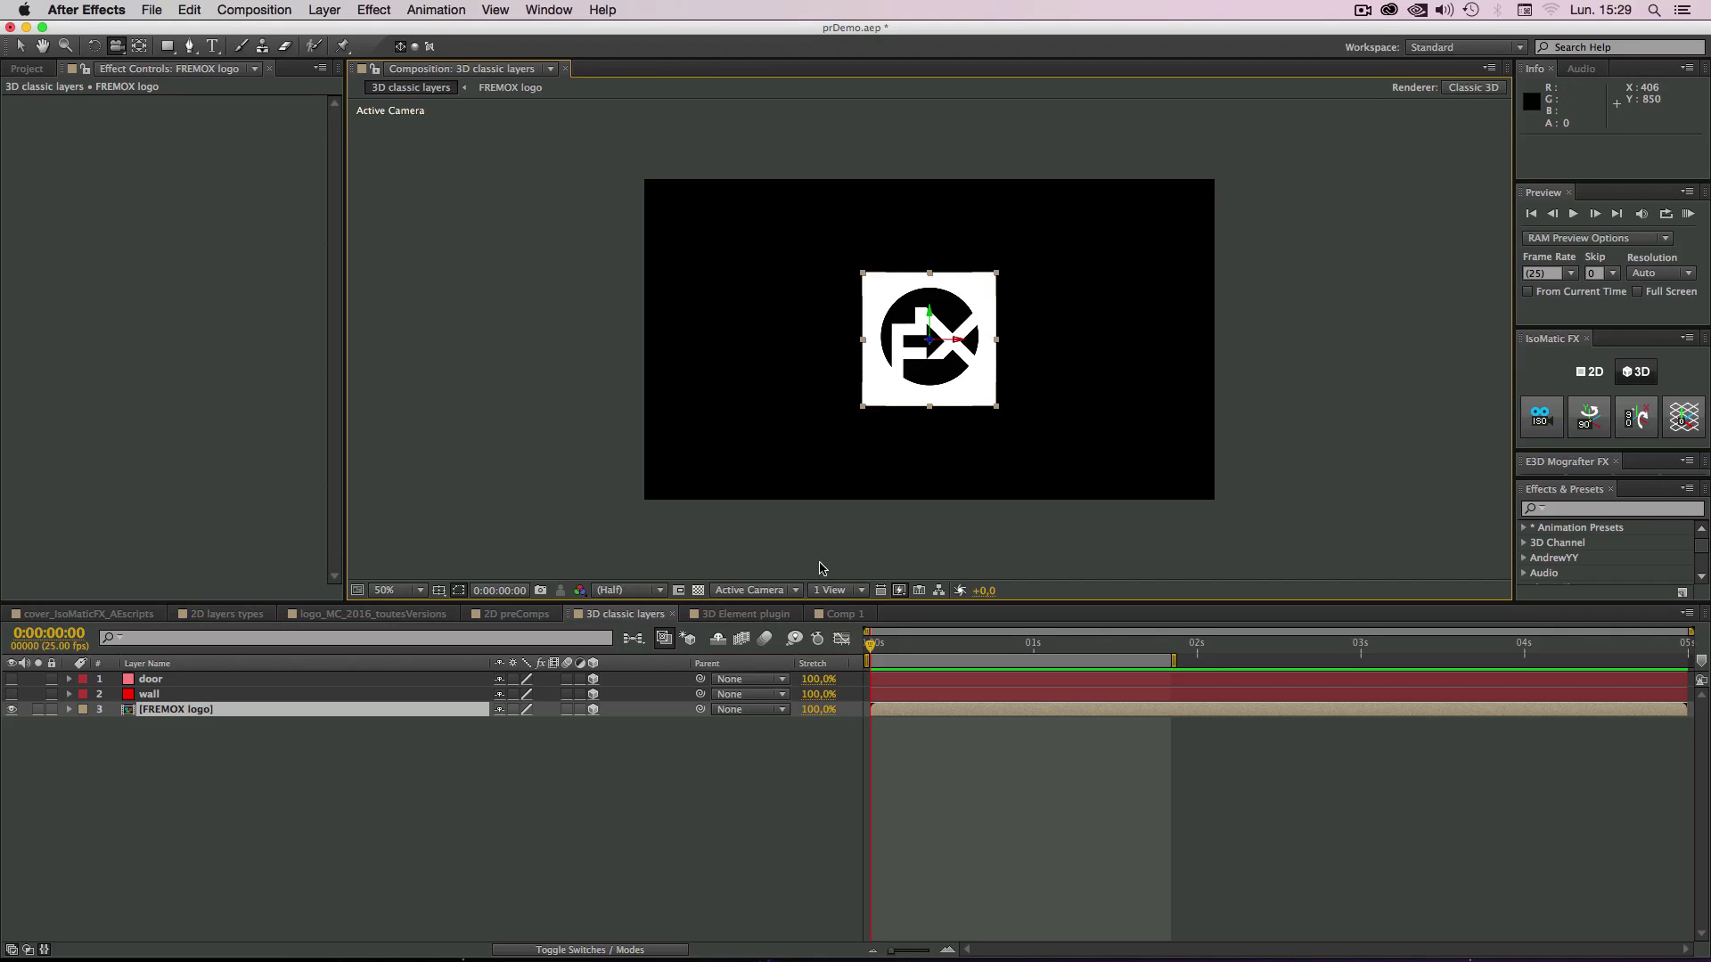
{"action": "left_click", "coordinate": [793, 590]}
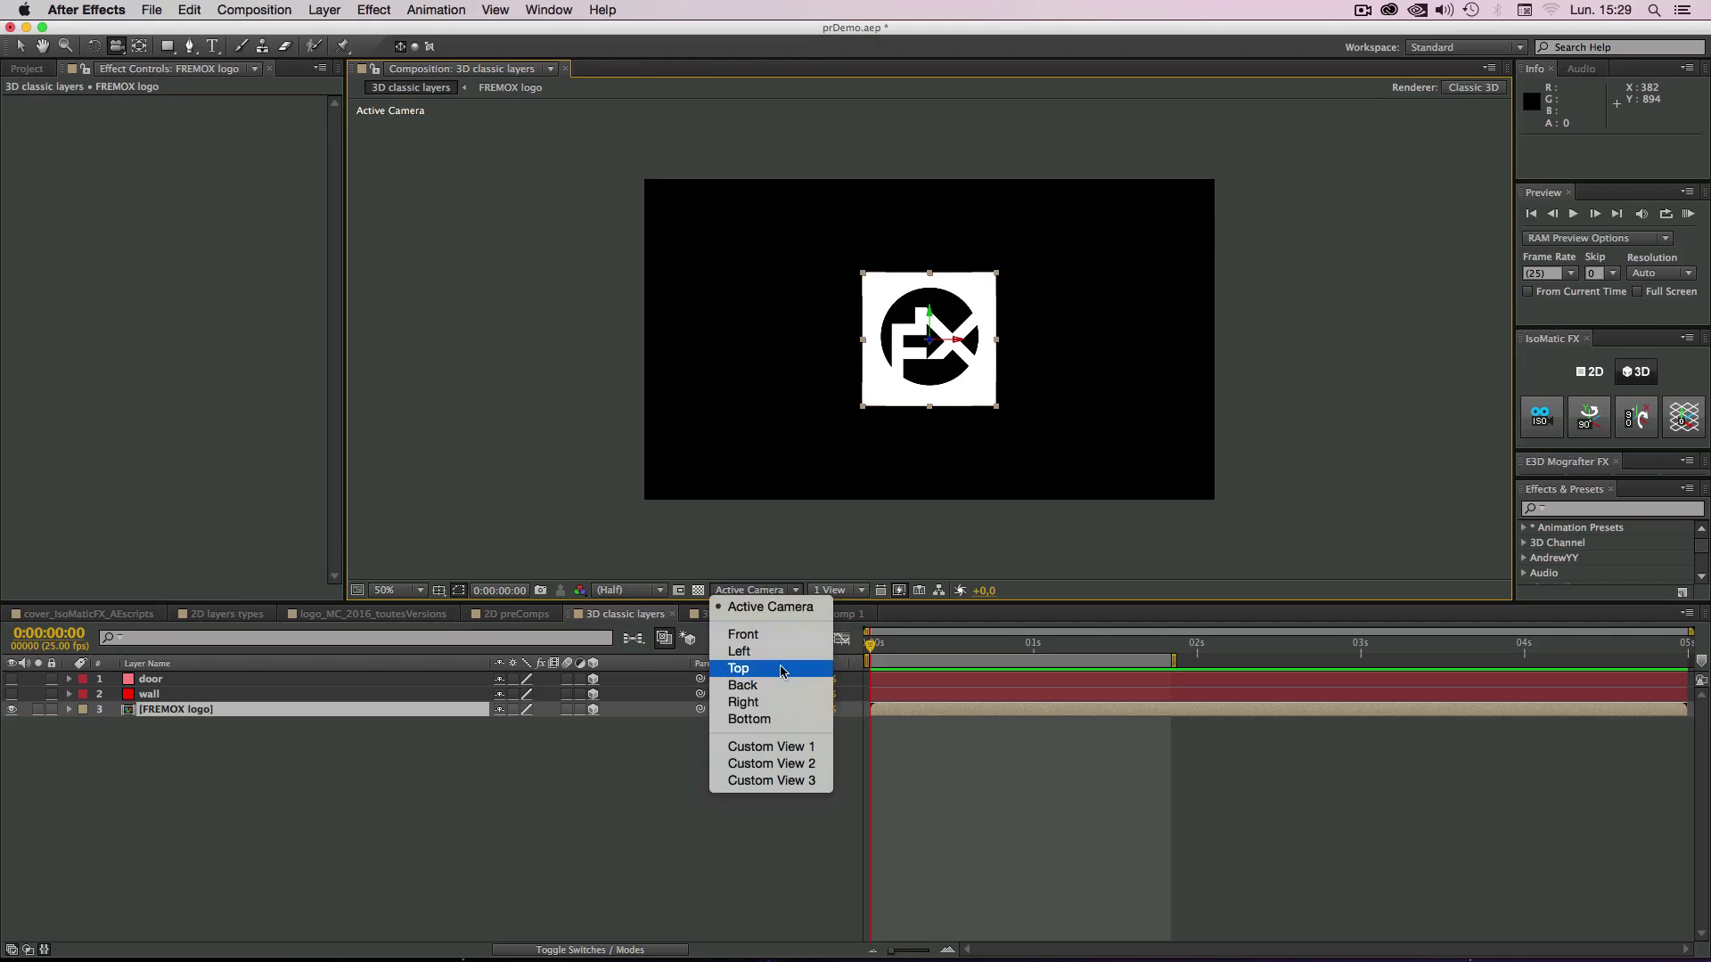
{"action": "left_click", "coordinate": [778, 747]}
{"action": "left_click_drag", "start_coordinate": [944, 382], "coordinate": [864, 432]}
{"action": "key", "text": "period"}
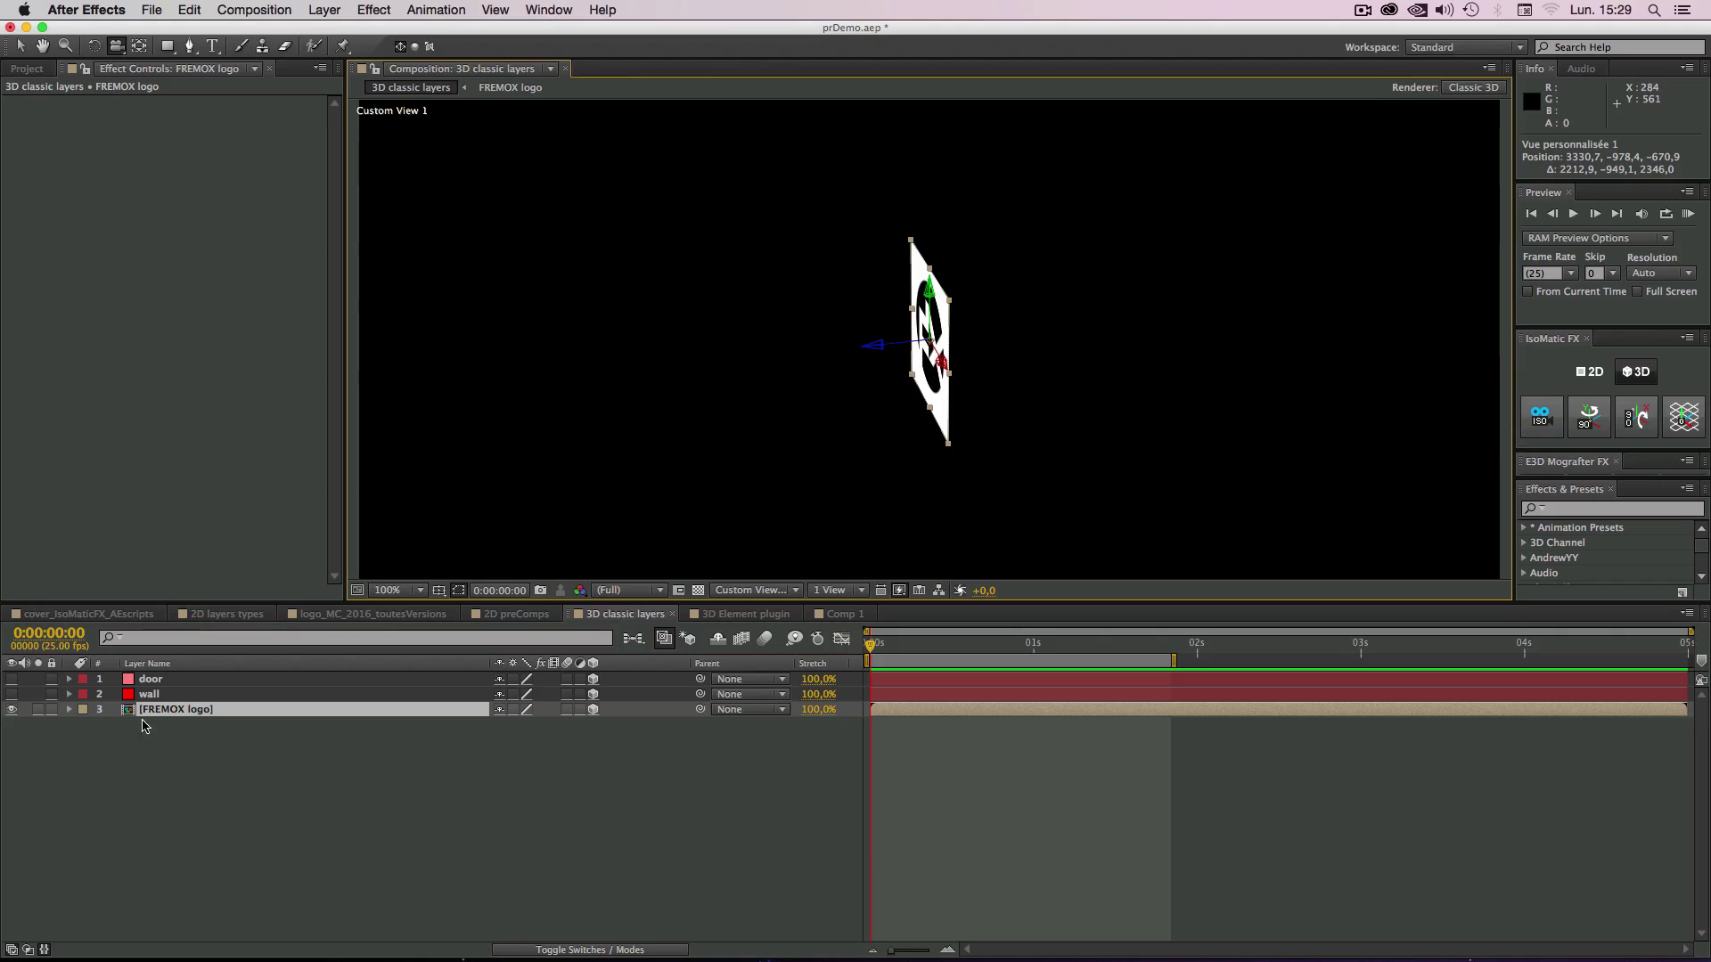
Step: Set the FREMOX logo layer's anchor point Z value to 150 and examine its offset from the pivot
{"action": "left_click", "coordinate": [70, 710]}
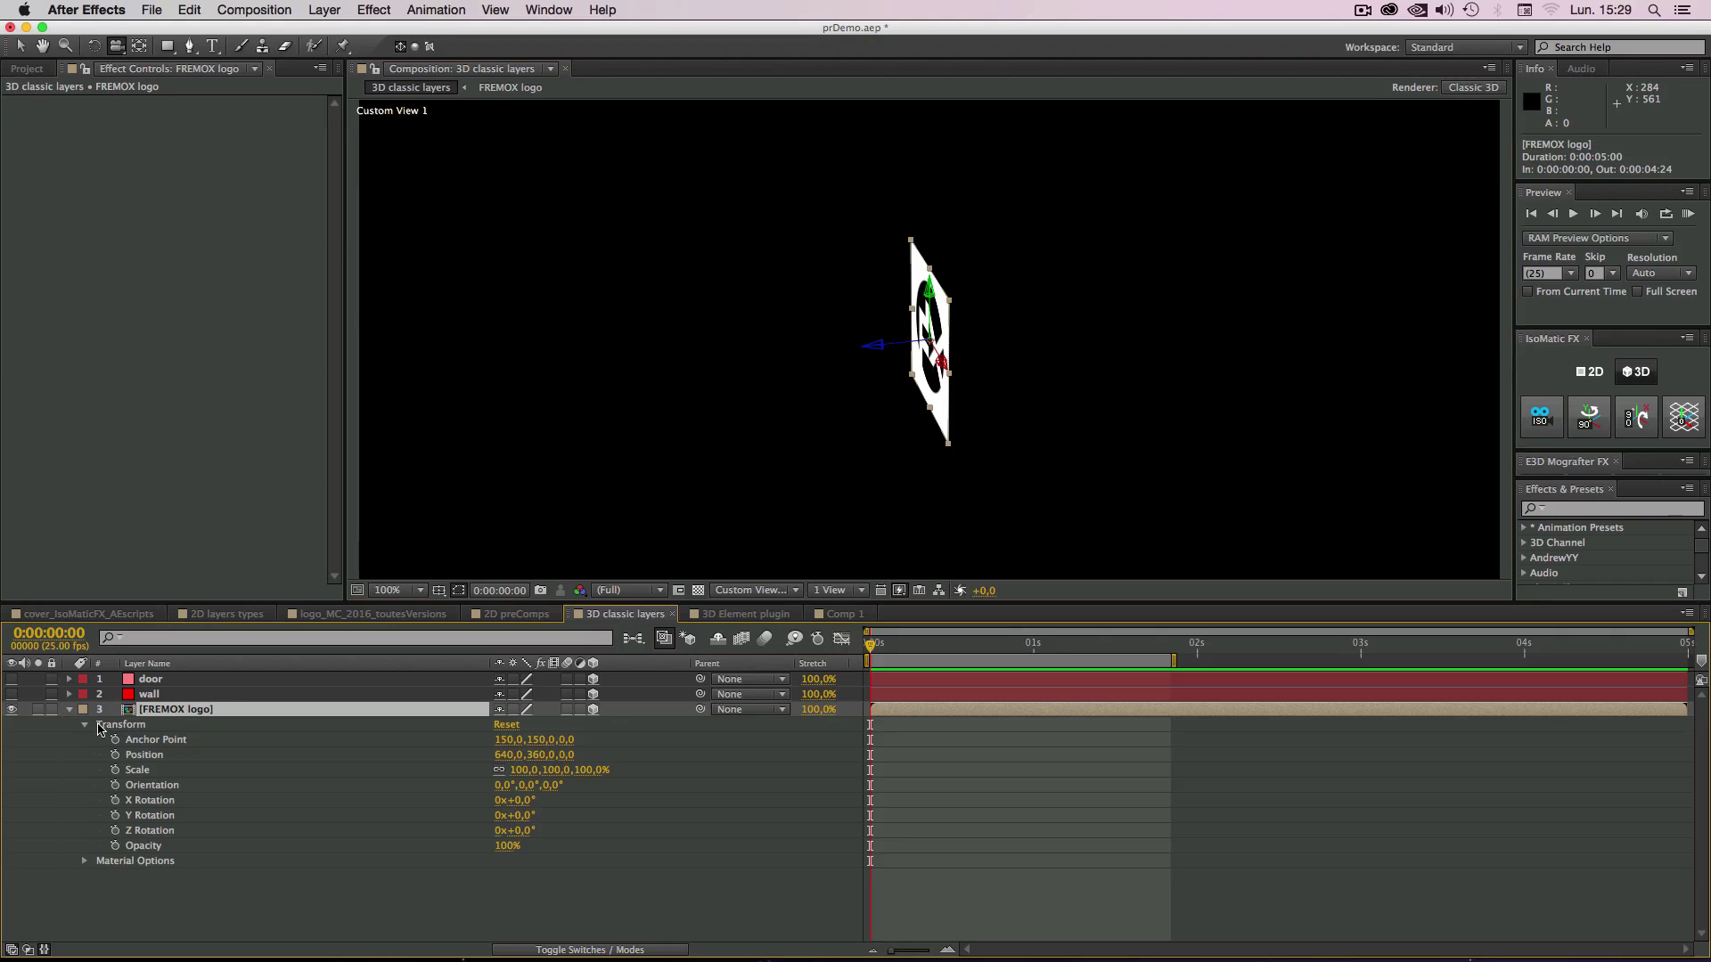
{"action": "mouse_move", "coordinate": [563, 745]}
{"action": "left_mouse_down"}
{"action": "mouse_move", "coordinate": [667, 747]}
{"action": "mouse_move", "coordinate": [549, 745]}
{"action": "left_mouse_up"}
{"action": "left_click", "coordinate": [577, 745]}
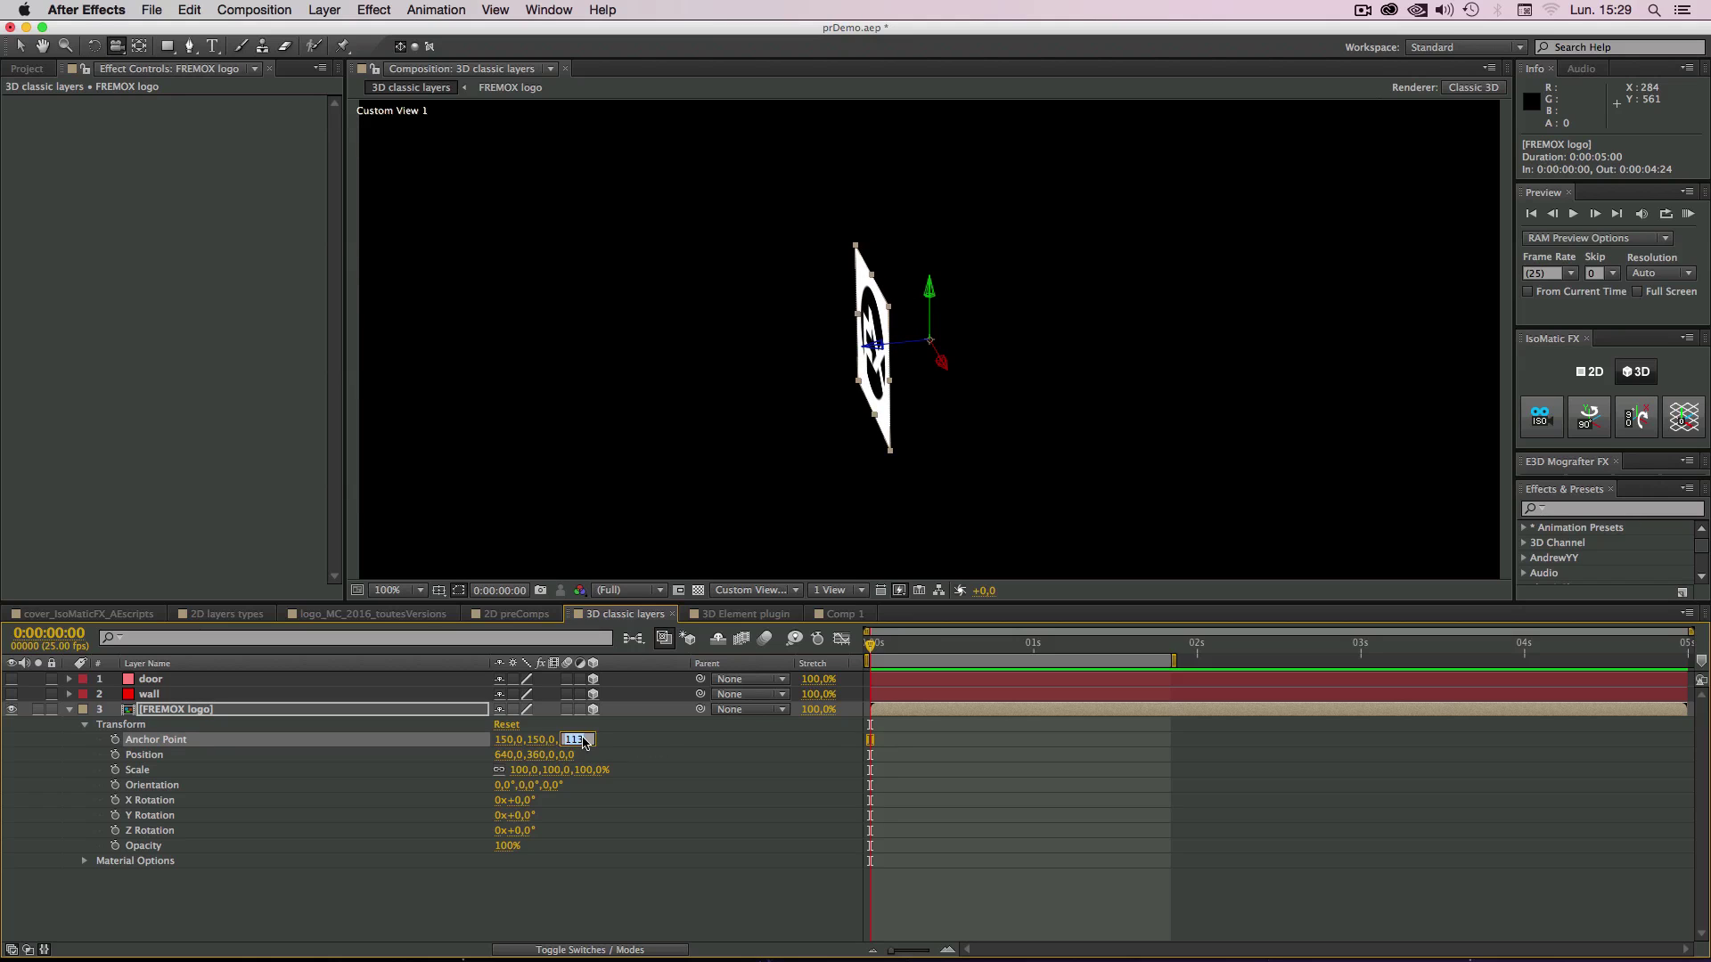
{"action": "type", "text": "150"}
{"action": "left_click", "coordinate": [655, 748]}
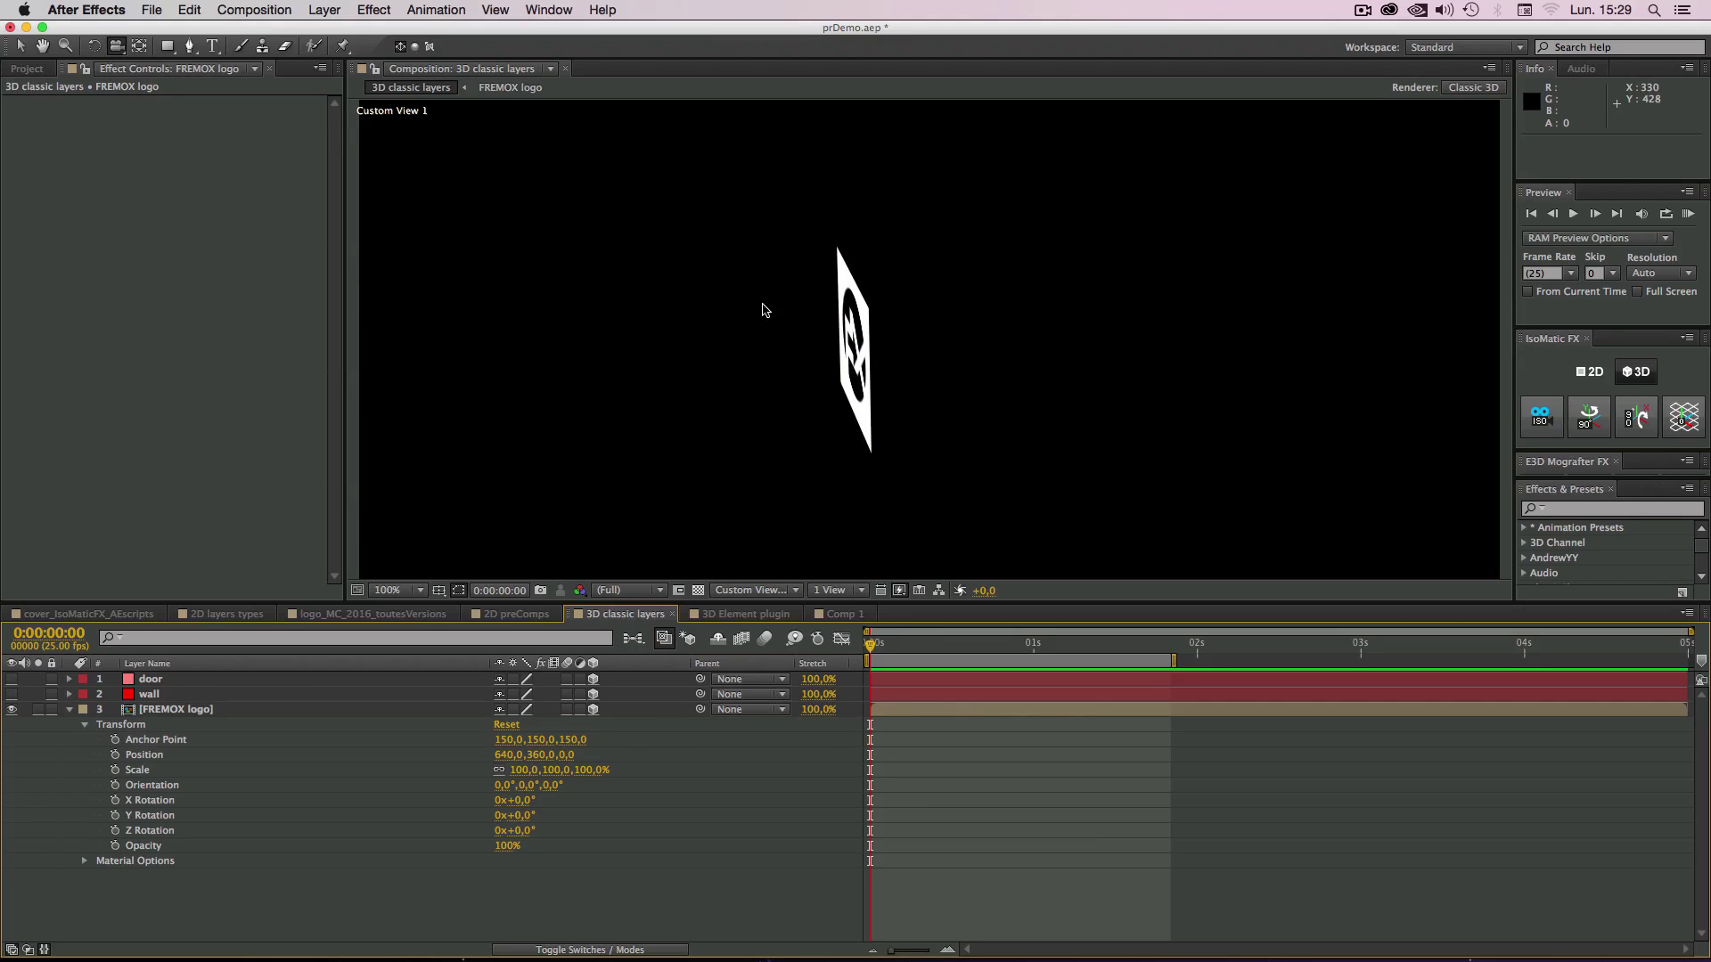
{"action": "left_click_drag", "start_coordinate": [764, 306], "coordinate": [980, 419]}
{"action": "left_click", "coordinate": [181, 710]}
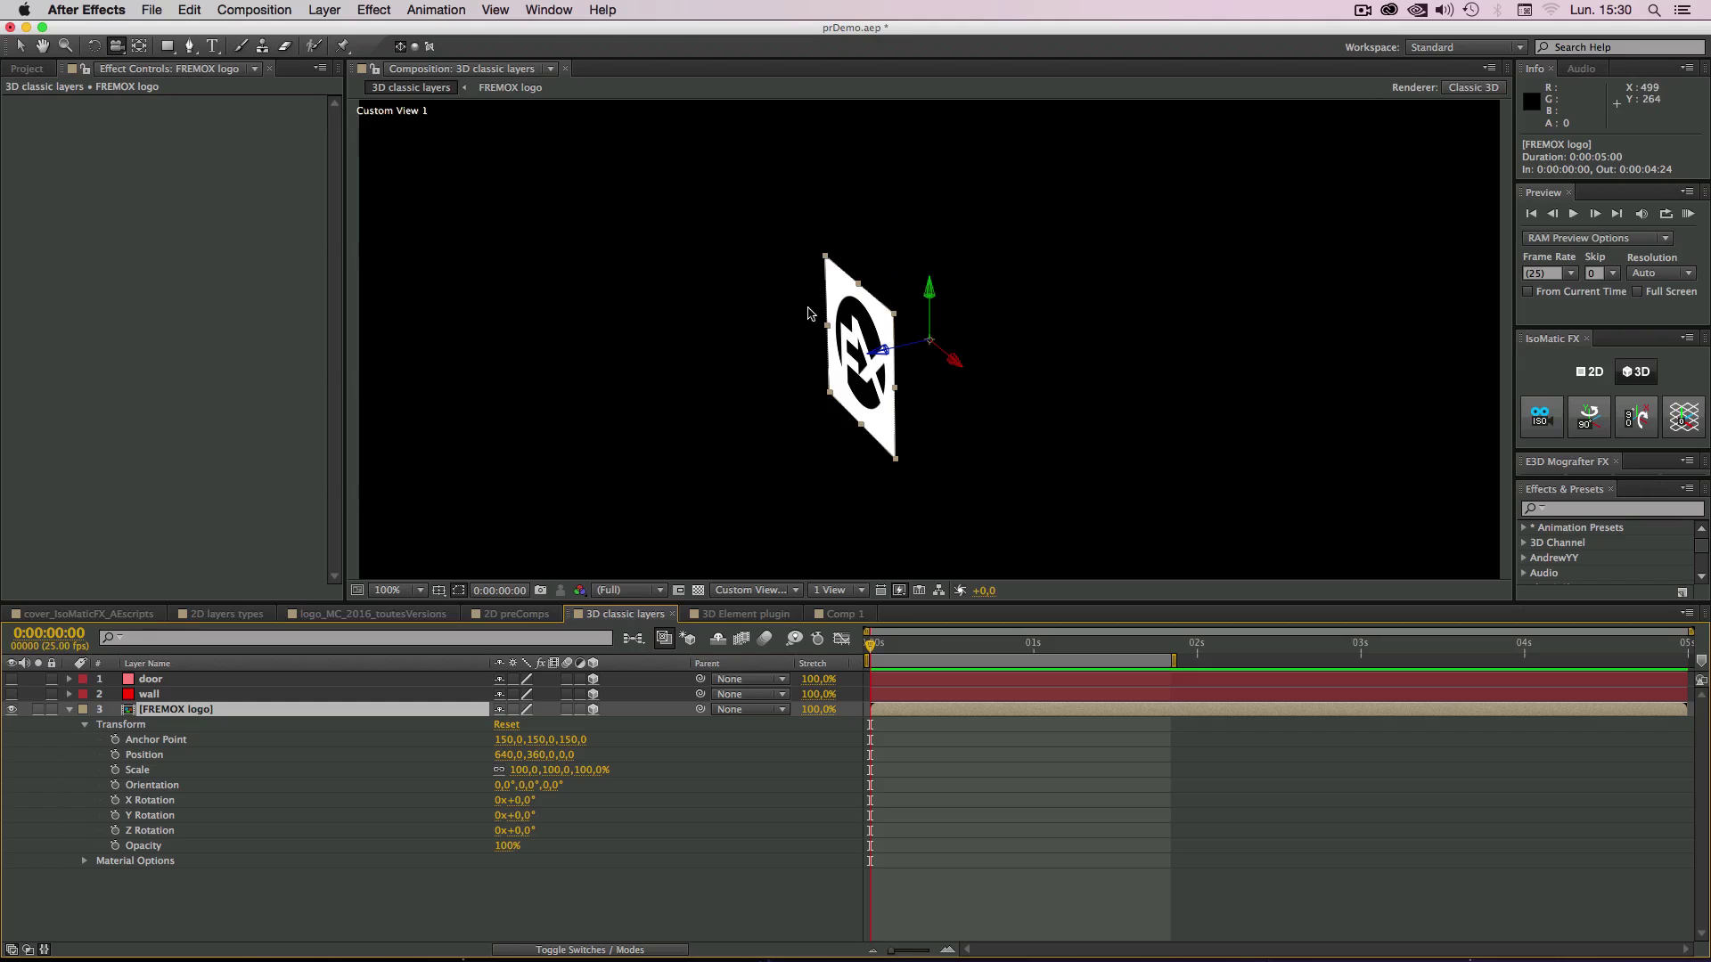
Step: Orbit Custom View 1 toward the logo's front, return to the Active Camera view at 50% magnification and collapse the FREMOX logo layer
{"action": "left_click", "coordinate": [571, 741]}
{"action": "left_click_drag", "start_coordinate": [915, 408], "coordinate": [1194, 379]}
{"action": "left_click", "coordinate": [774, 591]}
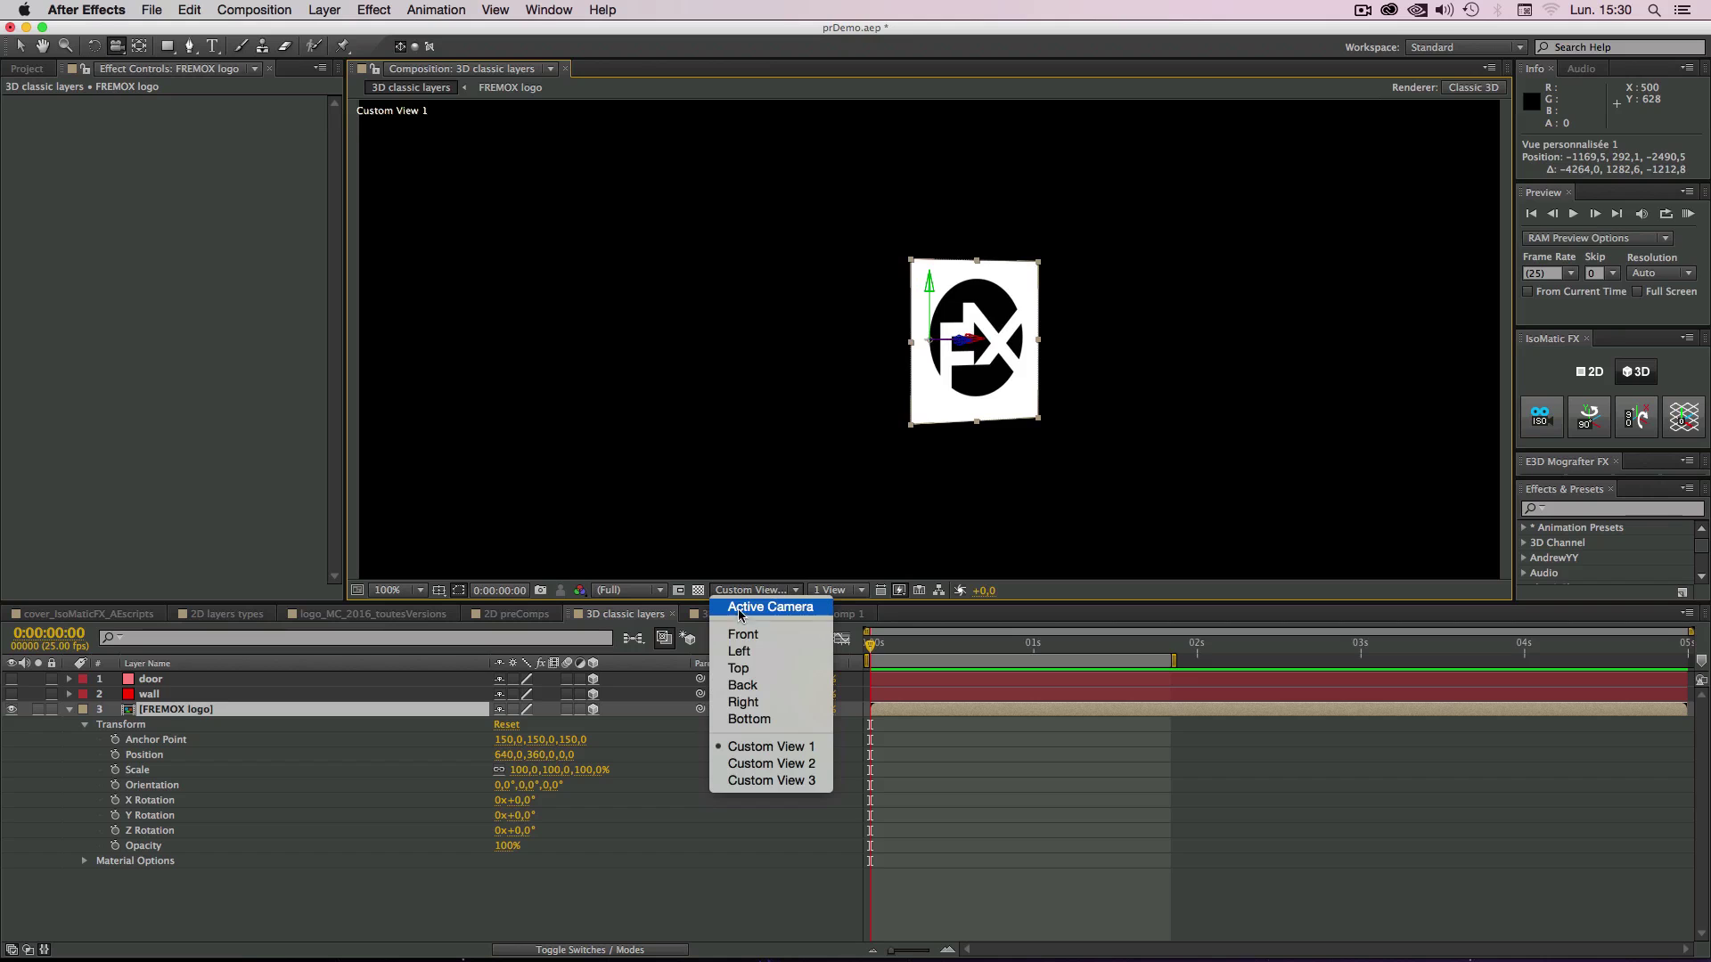
{"action": "left_click", "coordinate": [768, 607]}
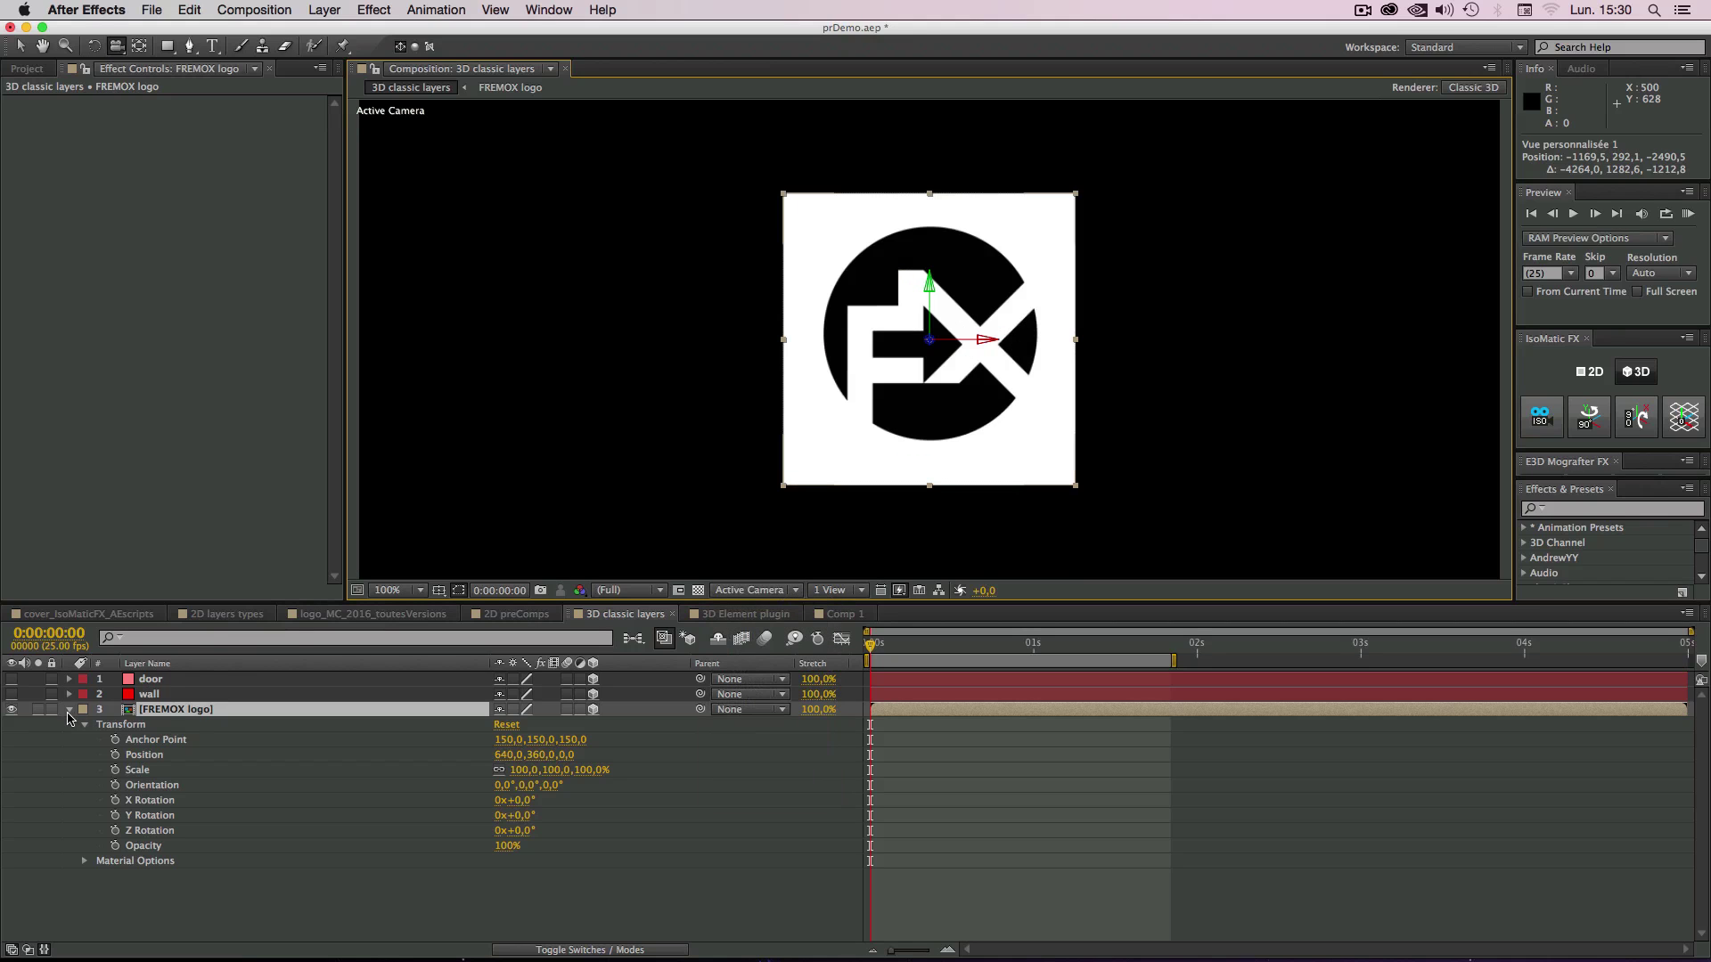
{"action": "left_click", "coordinate": [69, 710]}
{"action": "left_click", "coordinate": [226, 772]}
{"action": "scroll", "coordinate": [1016, 413], "scroll_direction": "down", "scroll_amount": 1}
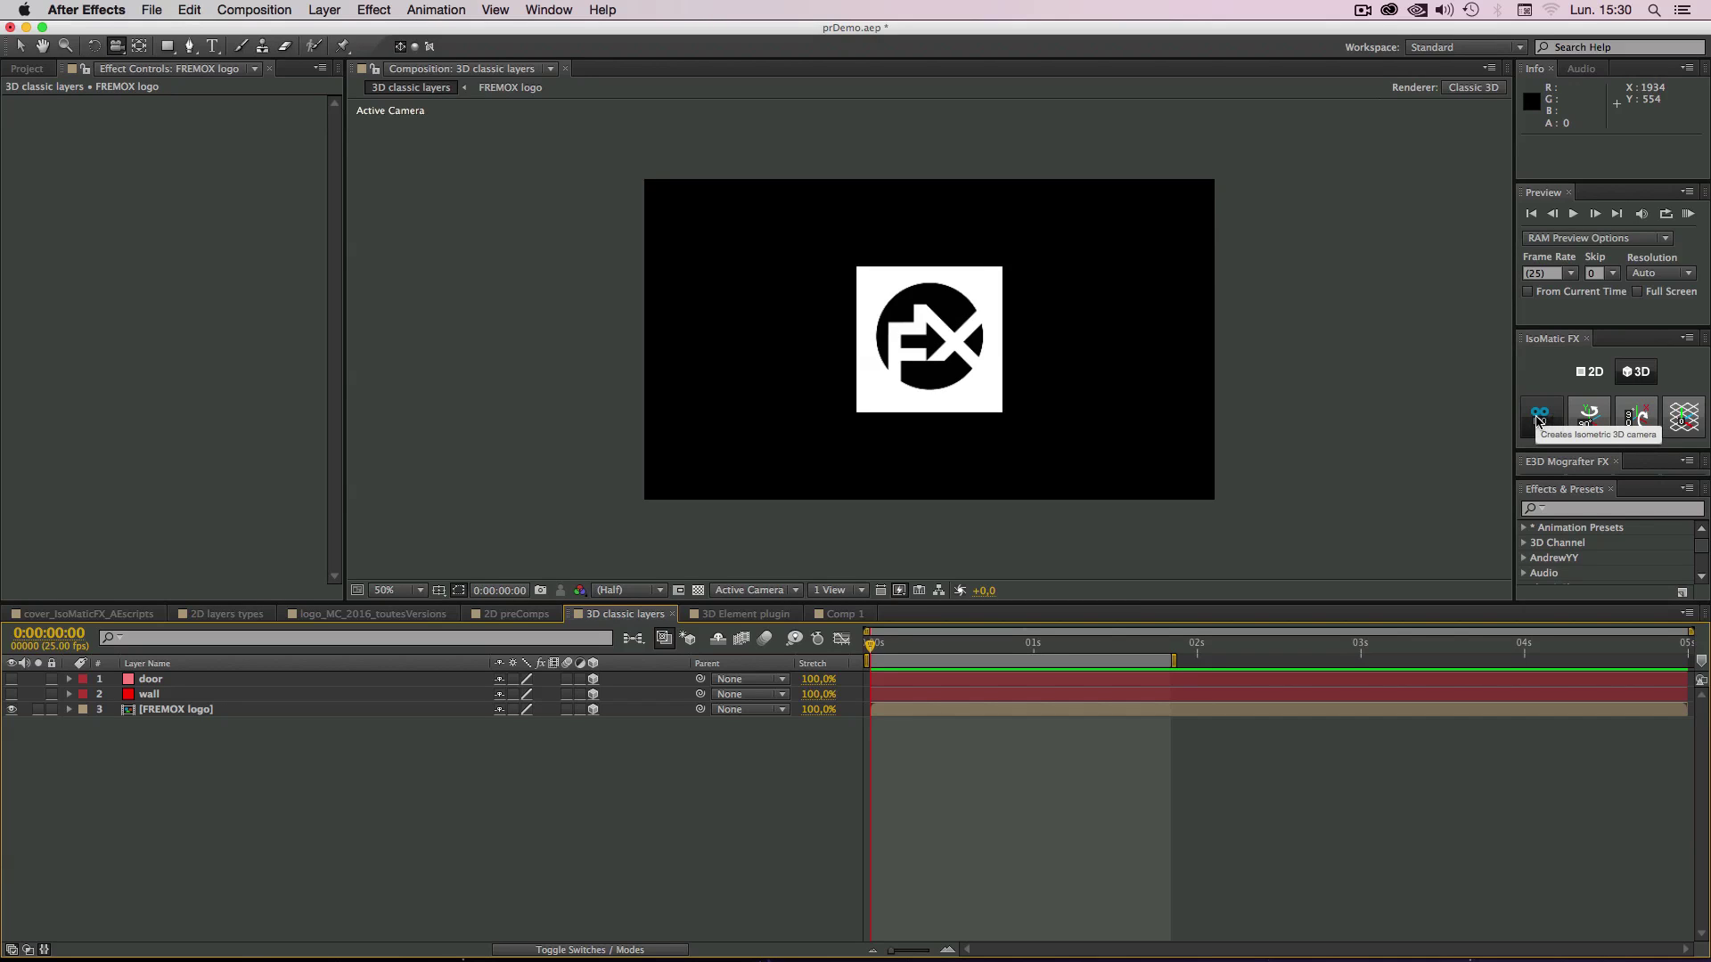
Step: Add the isometric 3D camera and the 3D ground grid to the composition with IsoMatic FX
{"action": "left_click", "coordinate": [1538, 421]}
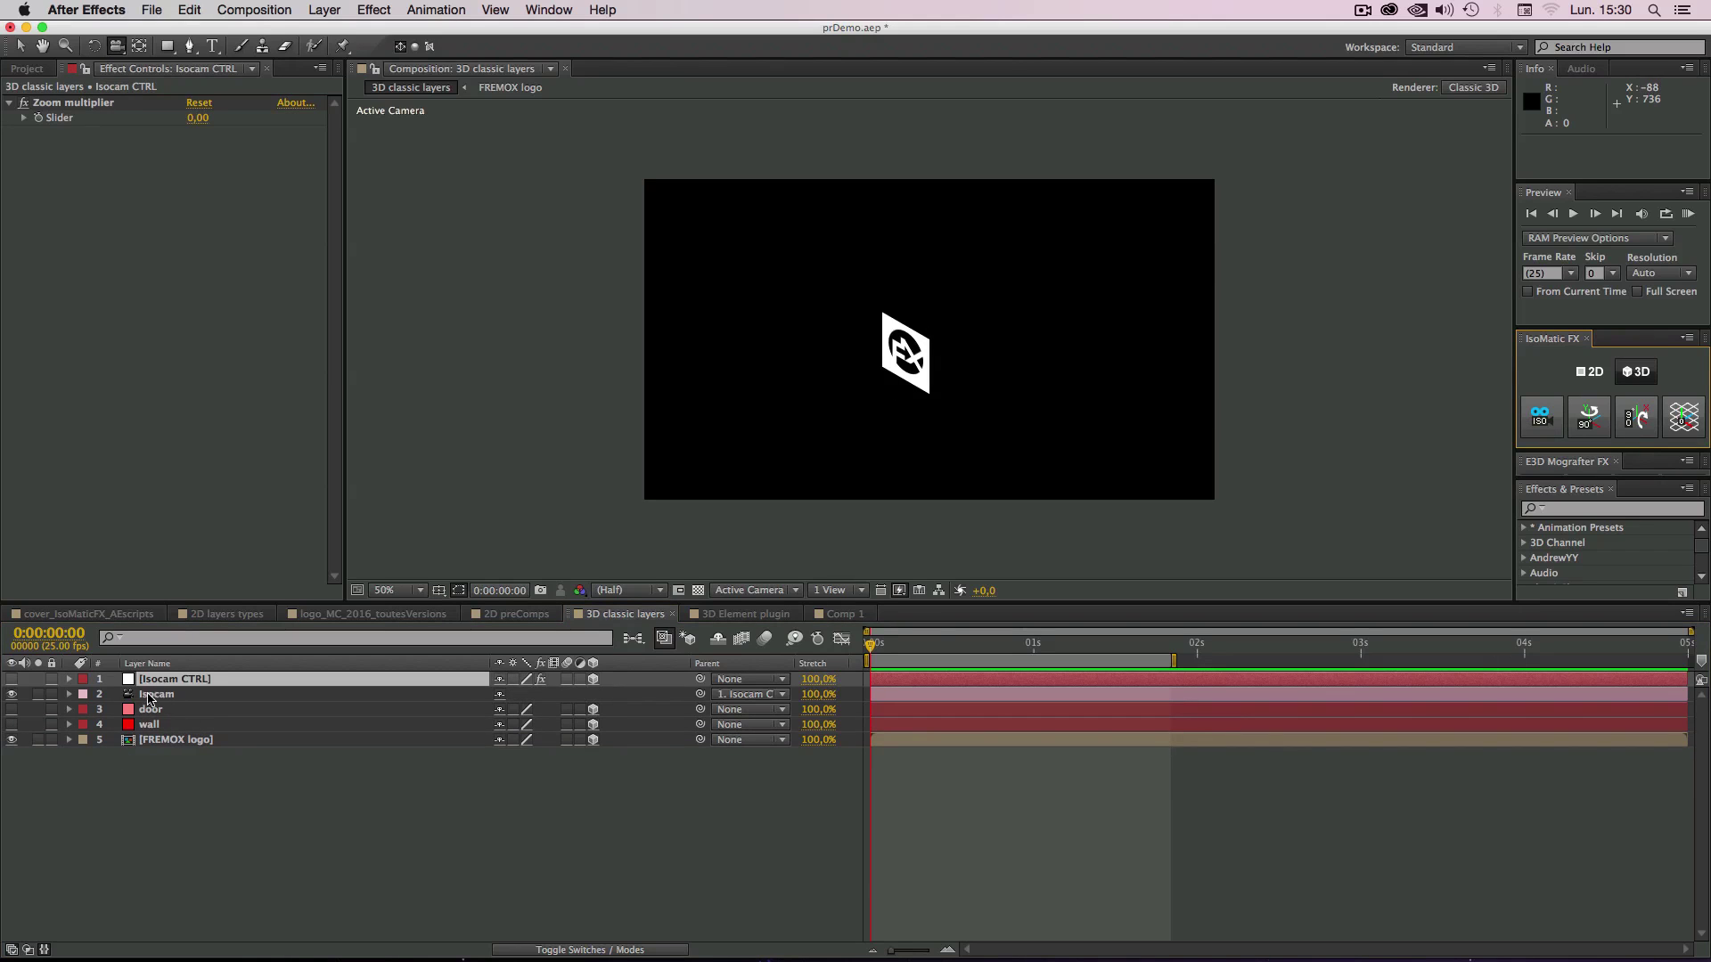
{"action": "left_click", "coordinate": [156, 697]}
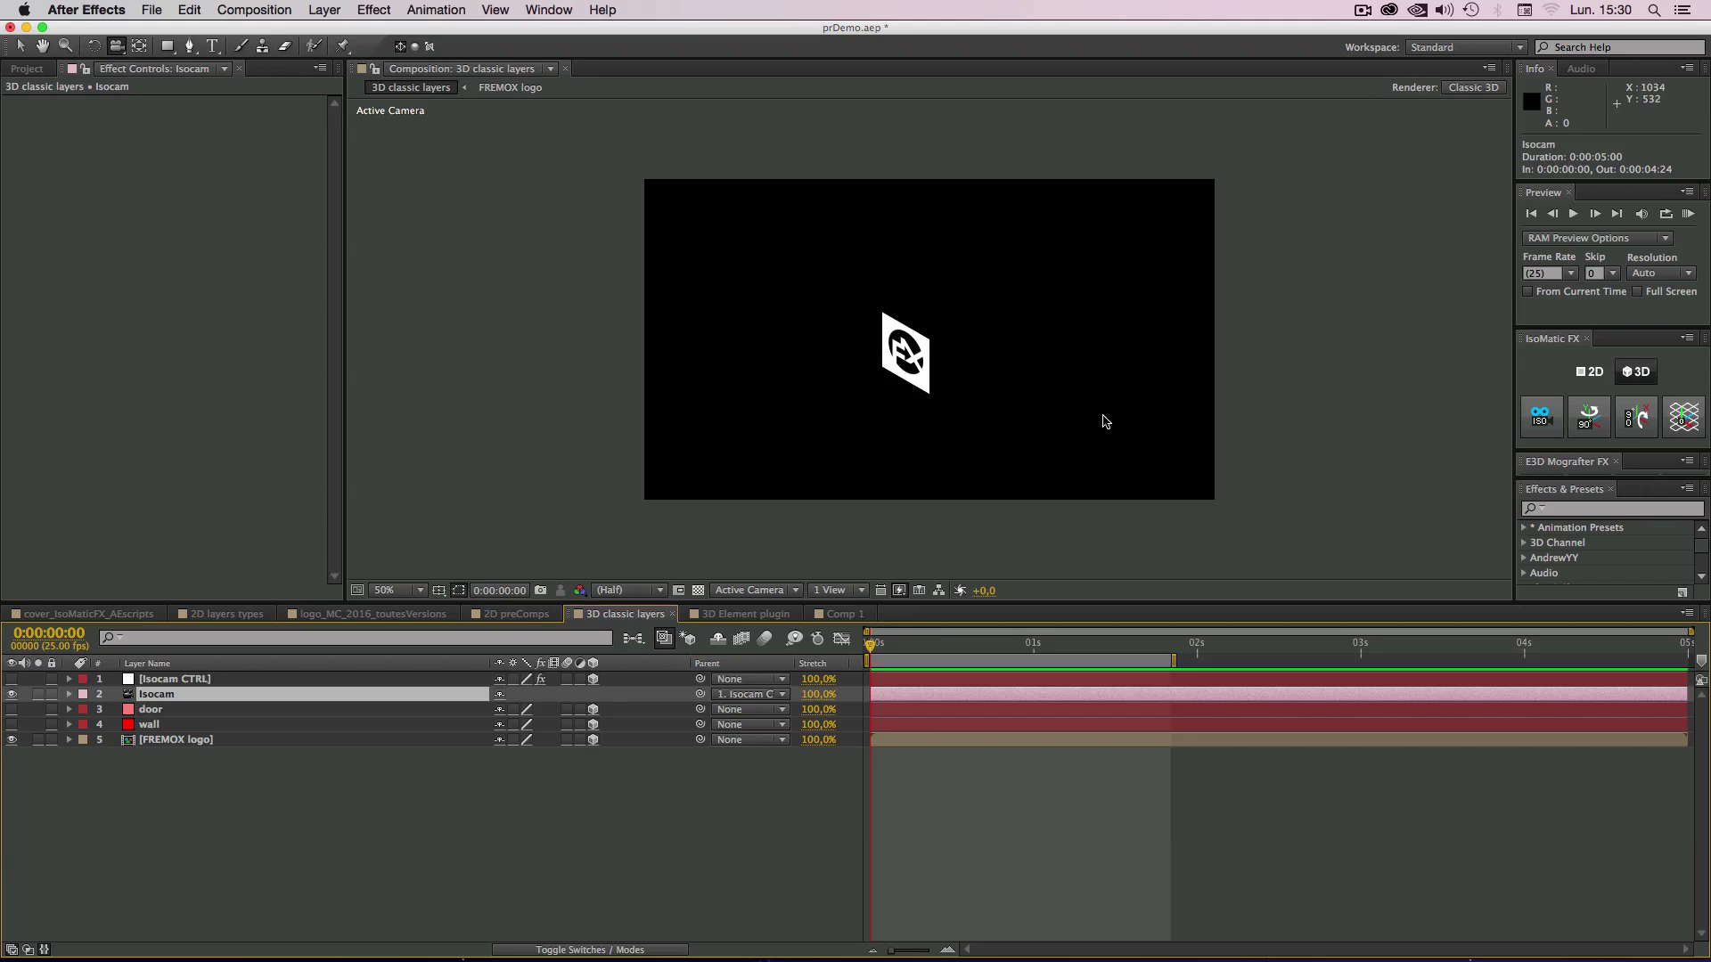
{"action": "left_click", "coordinate": [1685, 415]}
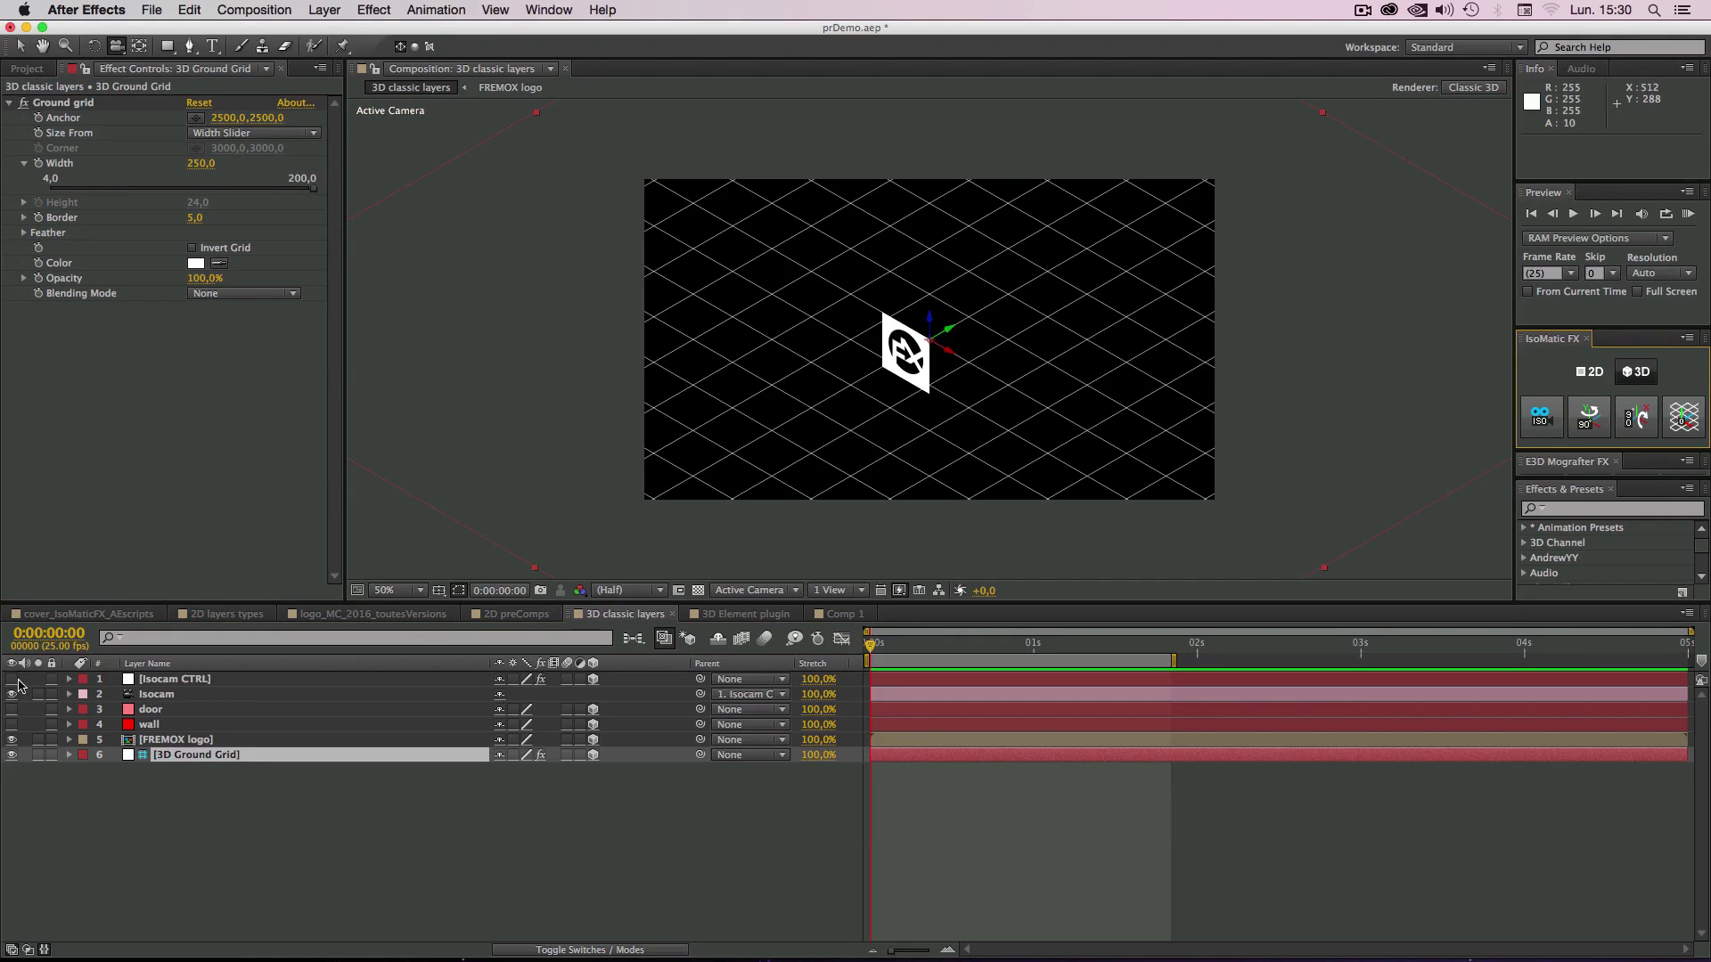
Step: Try scaling down the 3D Ground Grid layer, undo back to 100% scale and collapse the layer's properties
{"action": "left_click", "coordinate": [187, 760]}
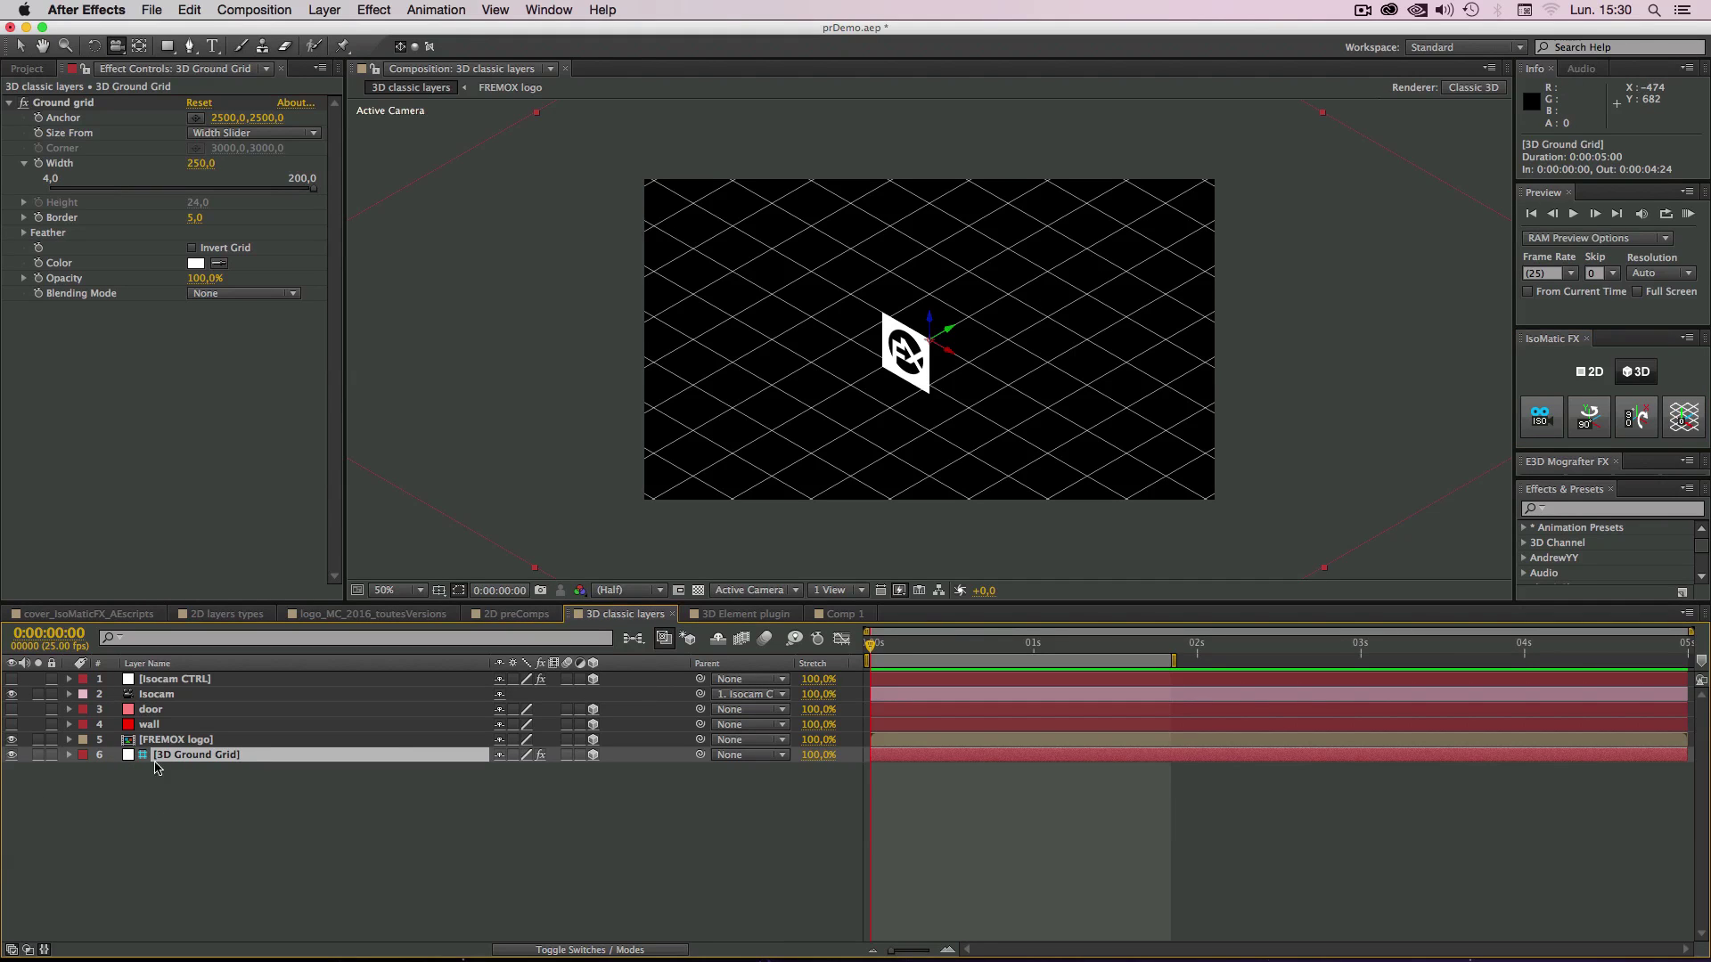
{"action": "key", "text": "s"}
{"action": "left_click_drag", "start_coordinate": [524, 770], "coordinate": [459, 772]}
{"action": "key", "text": "super+z"}
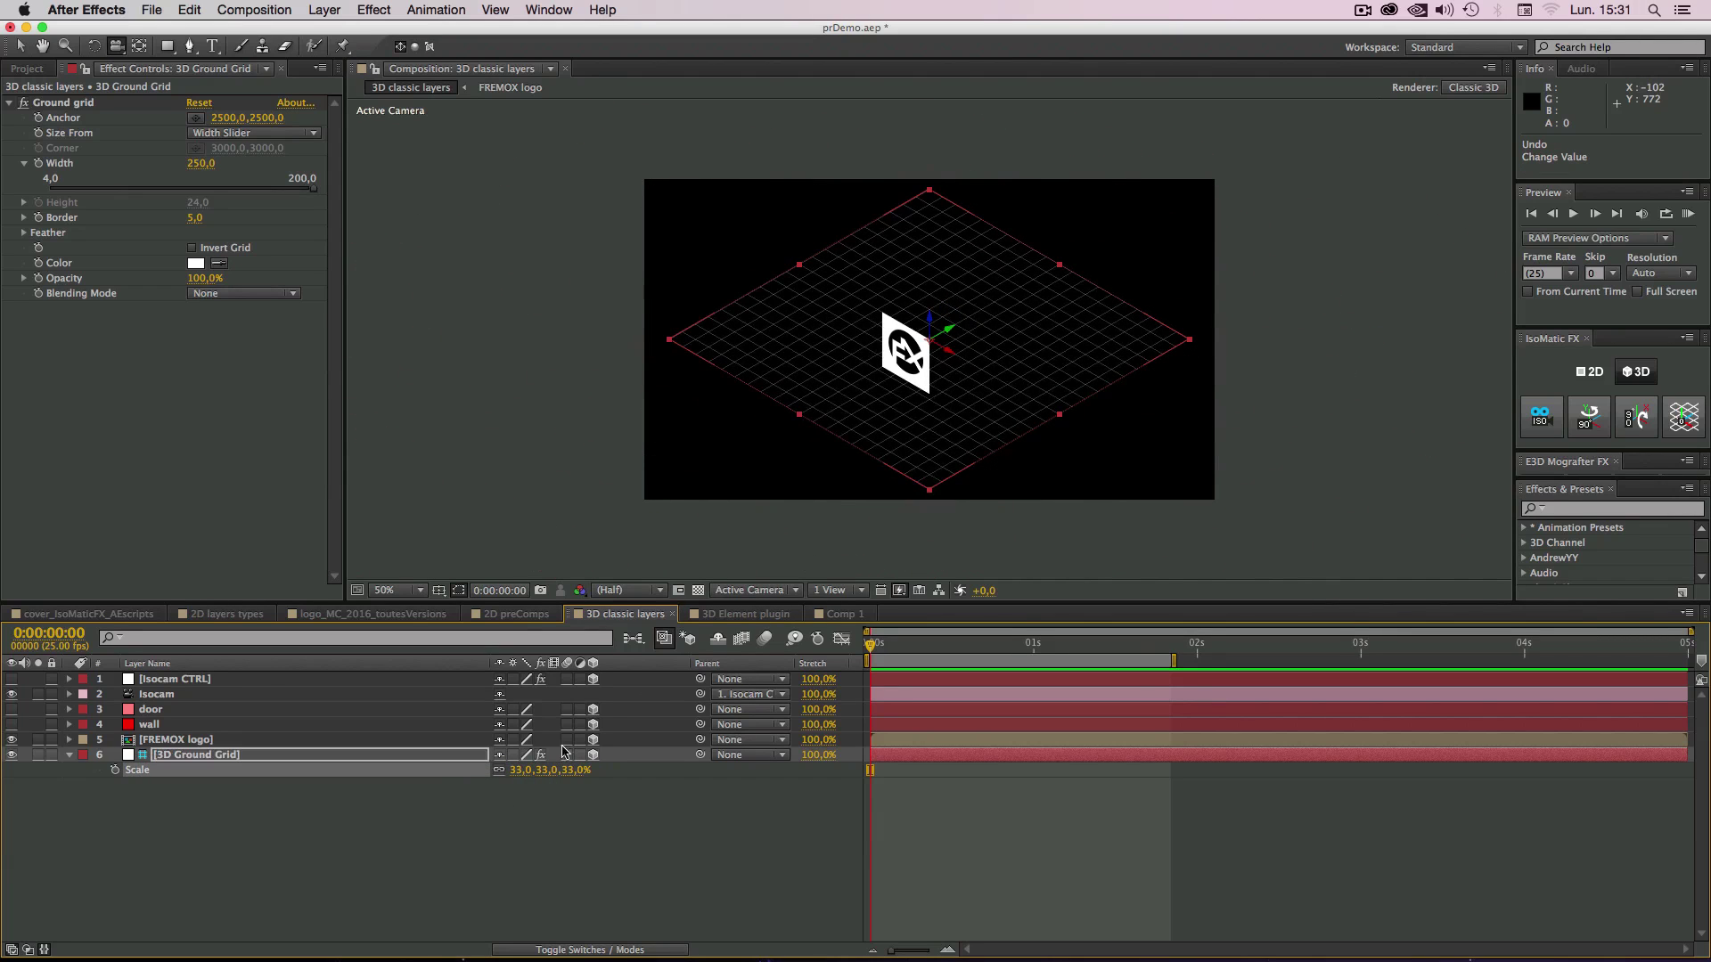
{"action": "key", "text": "super+z"}
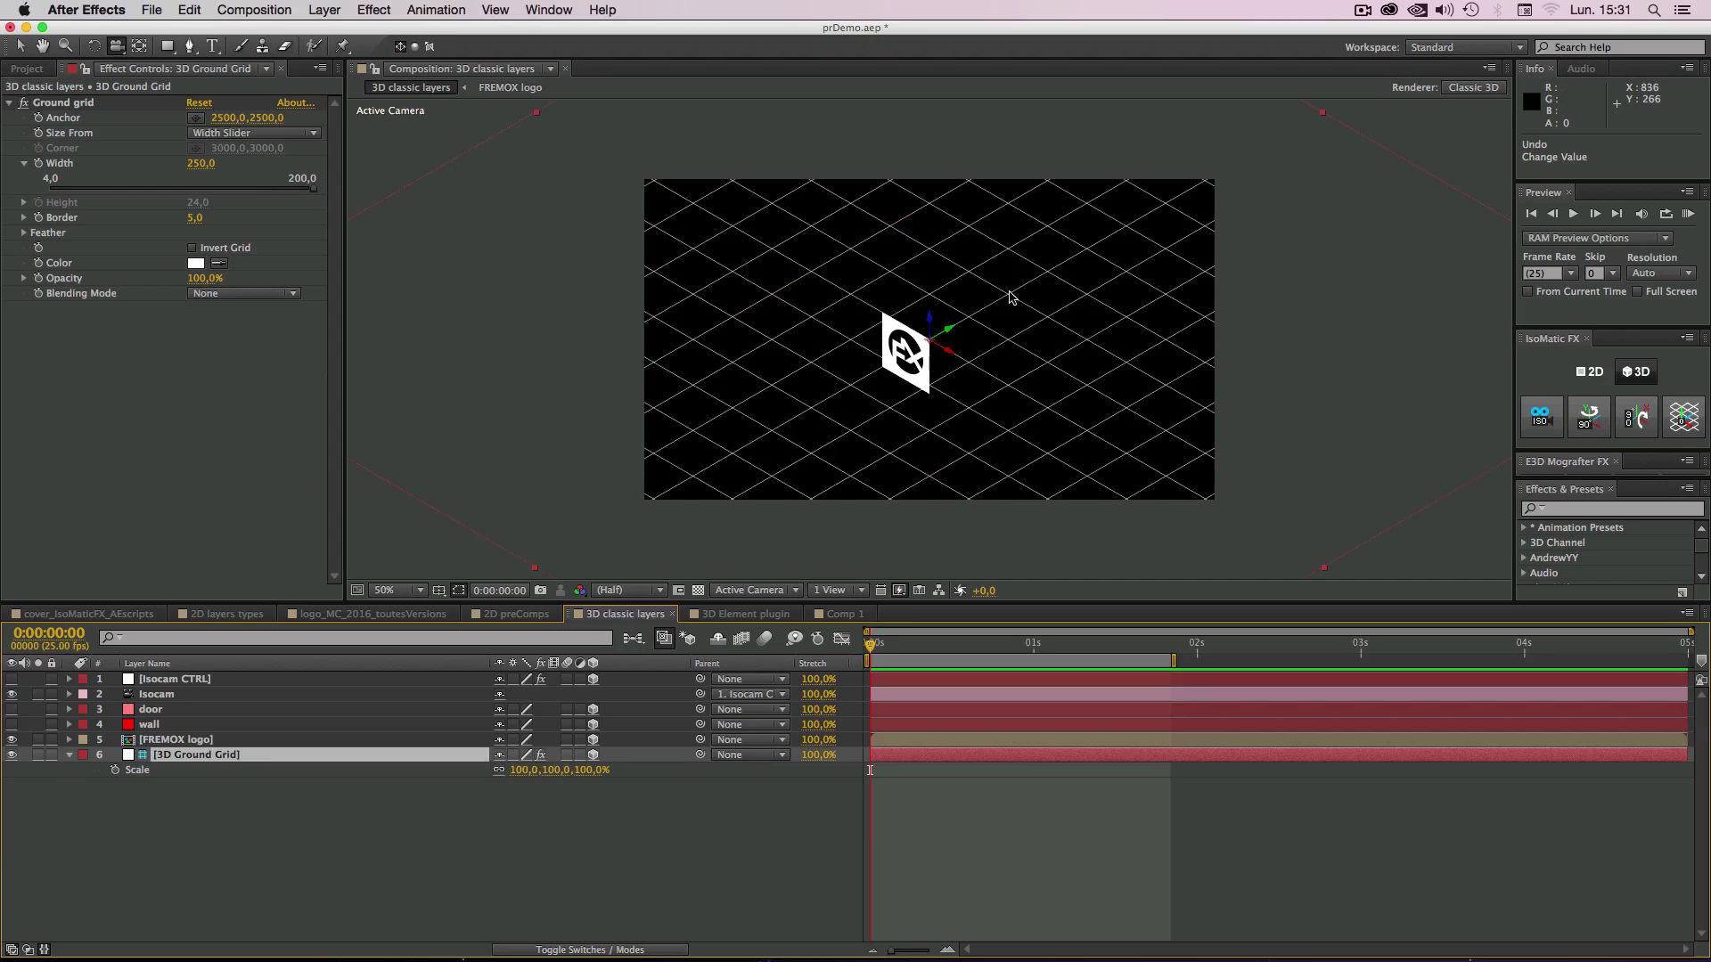
{"action": "left_click", "coordinate": [293, 820]}
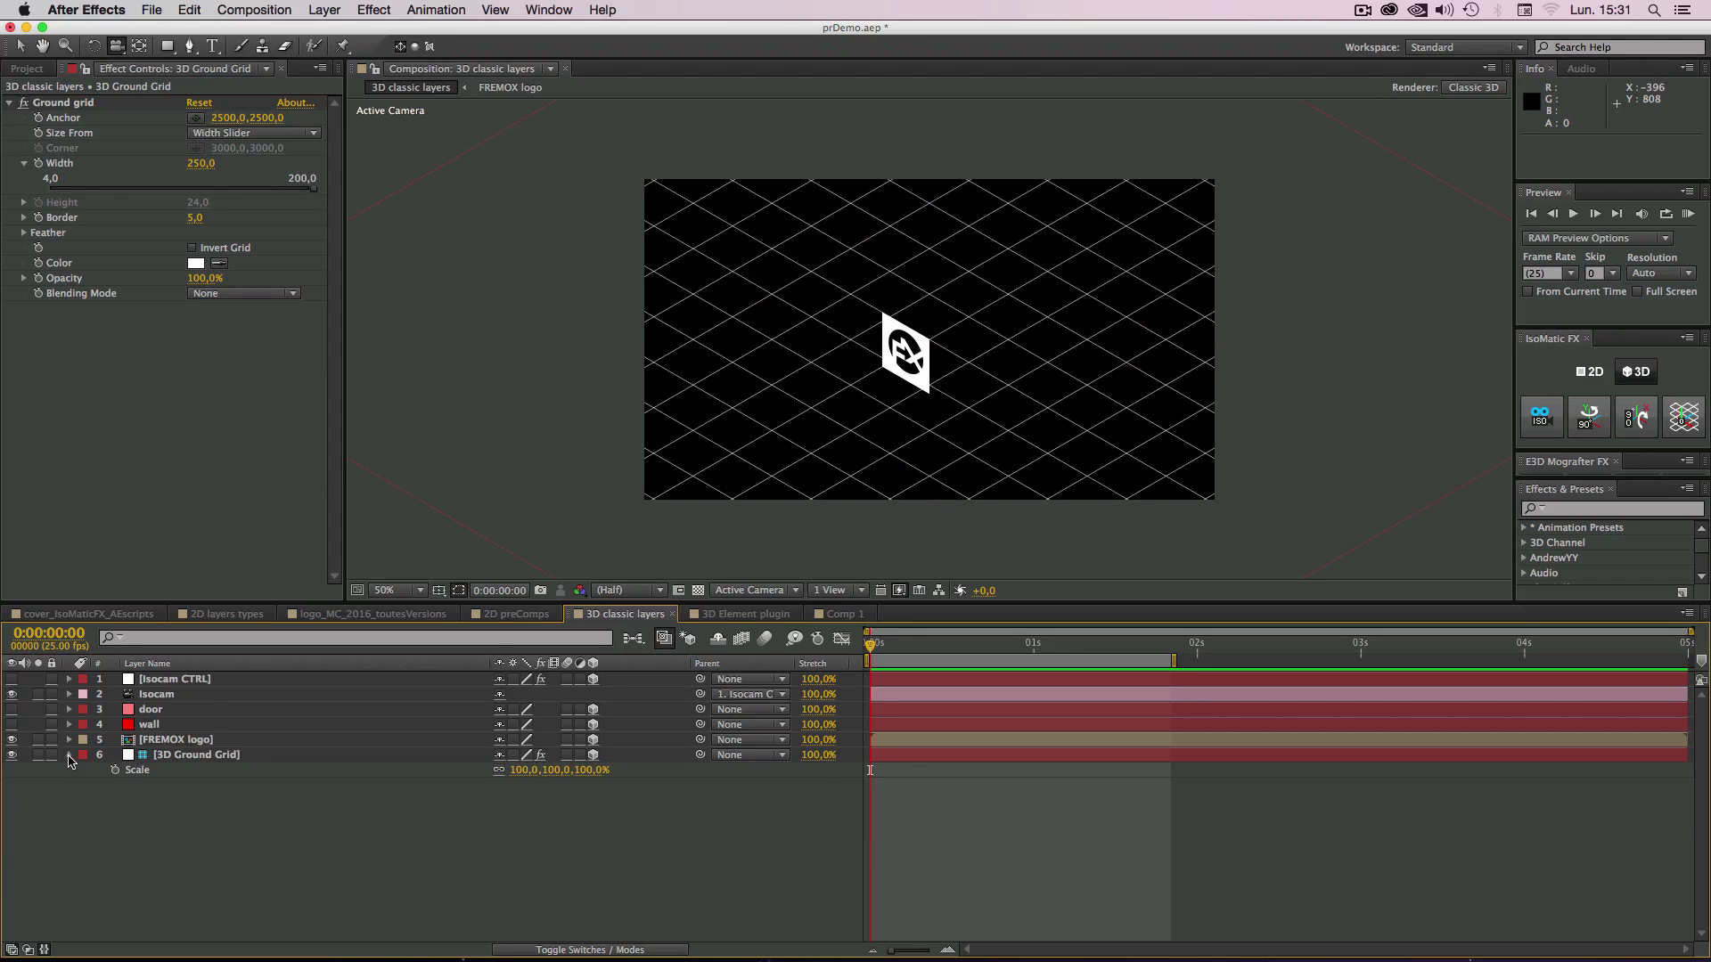
{"action": "left_click", "coordinate": [70, 756]}
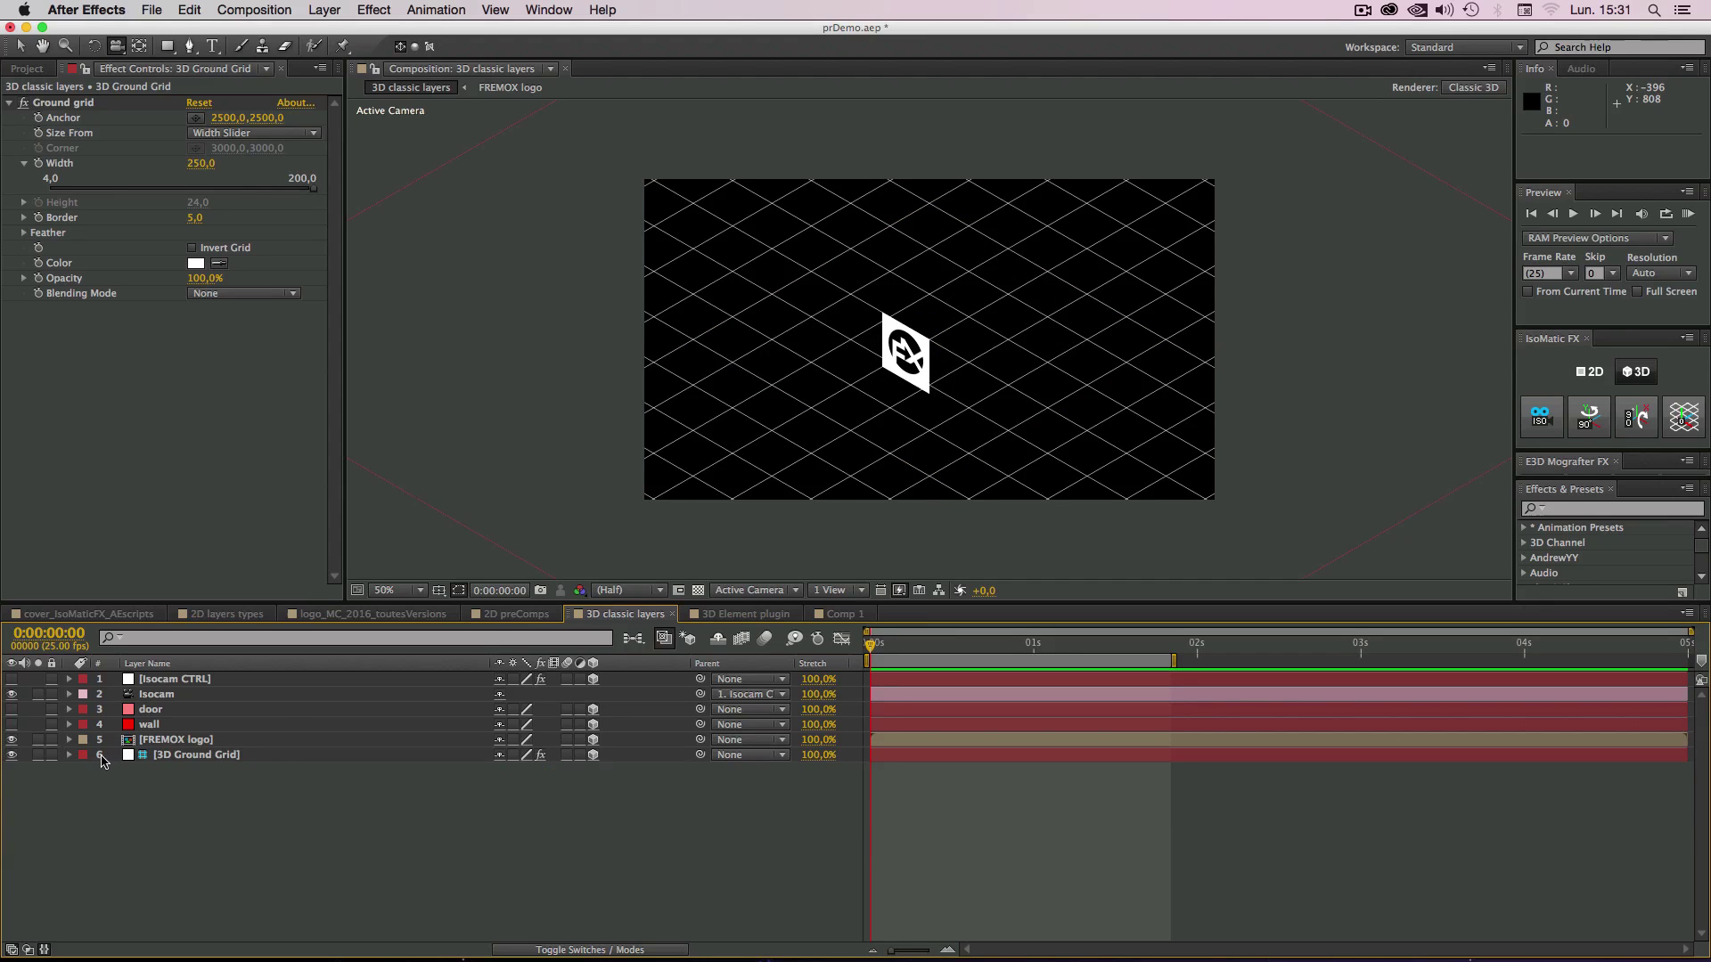
Step: Rotate the FREMOX logo layer laterally in 90° steps with IsoMatic FX through repeated full turns, back to its starting orientation
{"action": "left_click", "coordinate": [184, 742]}
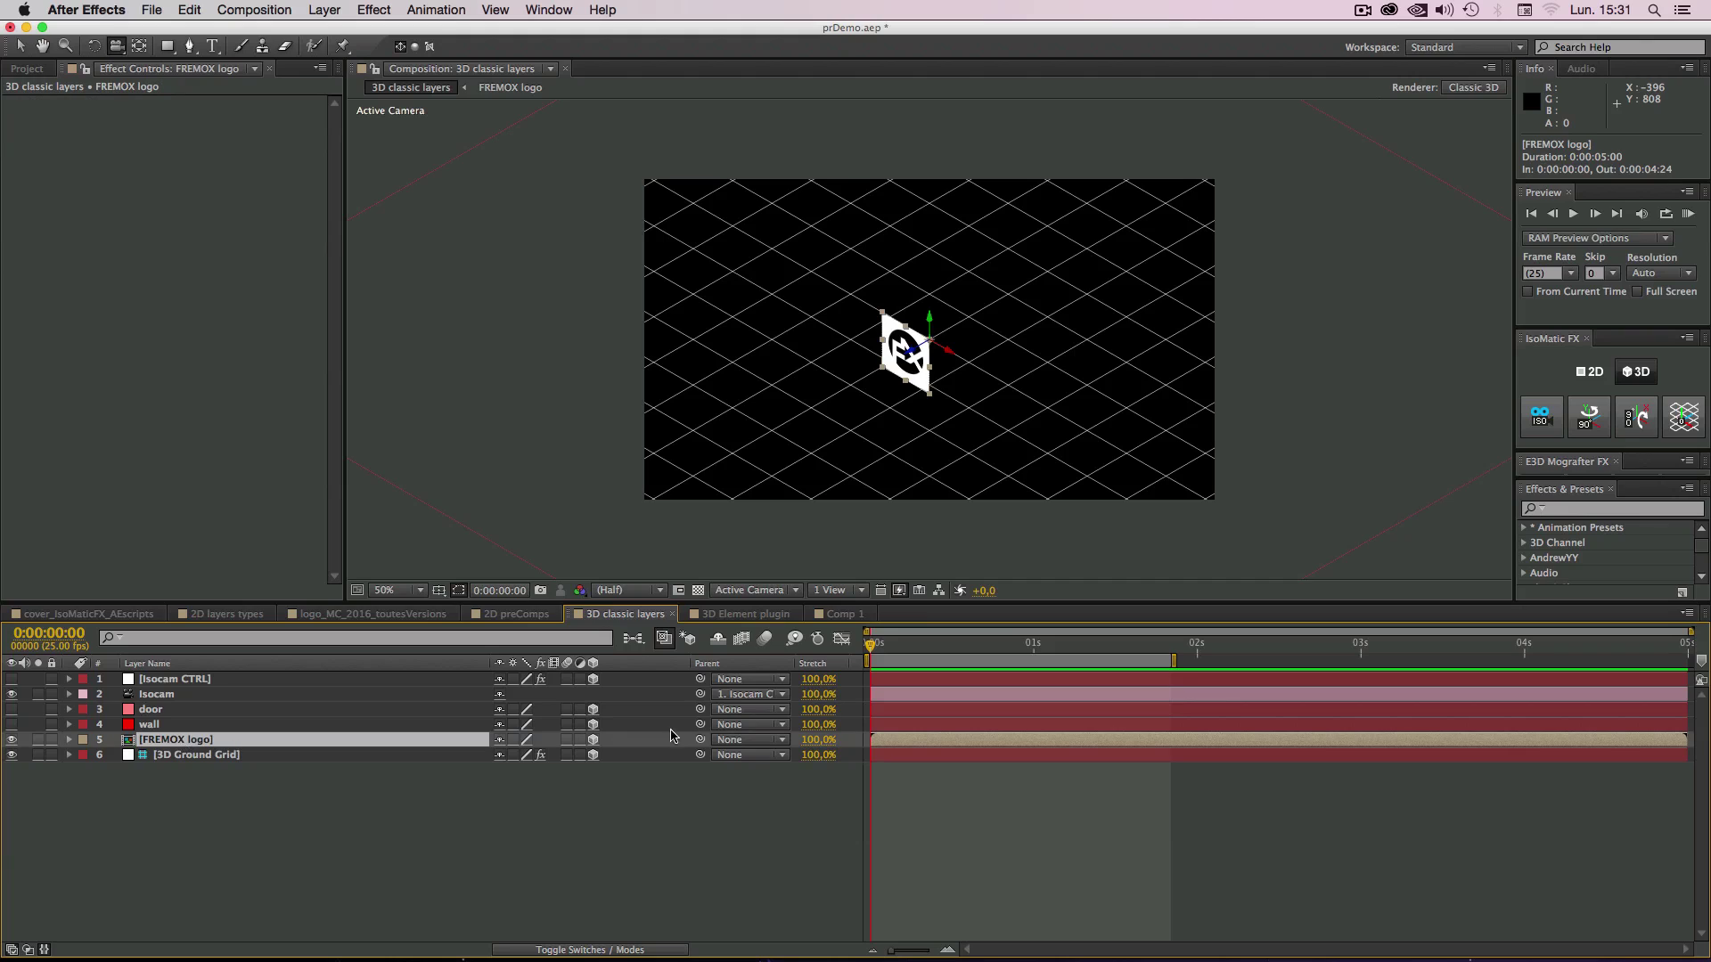
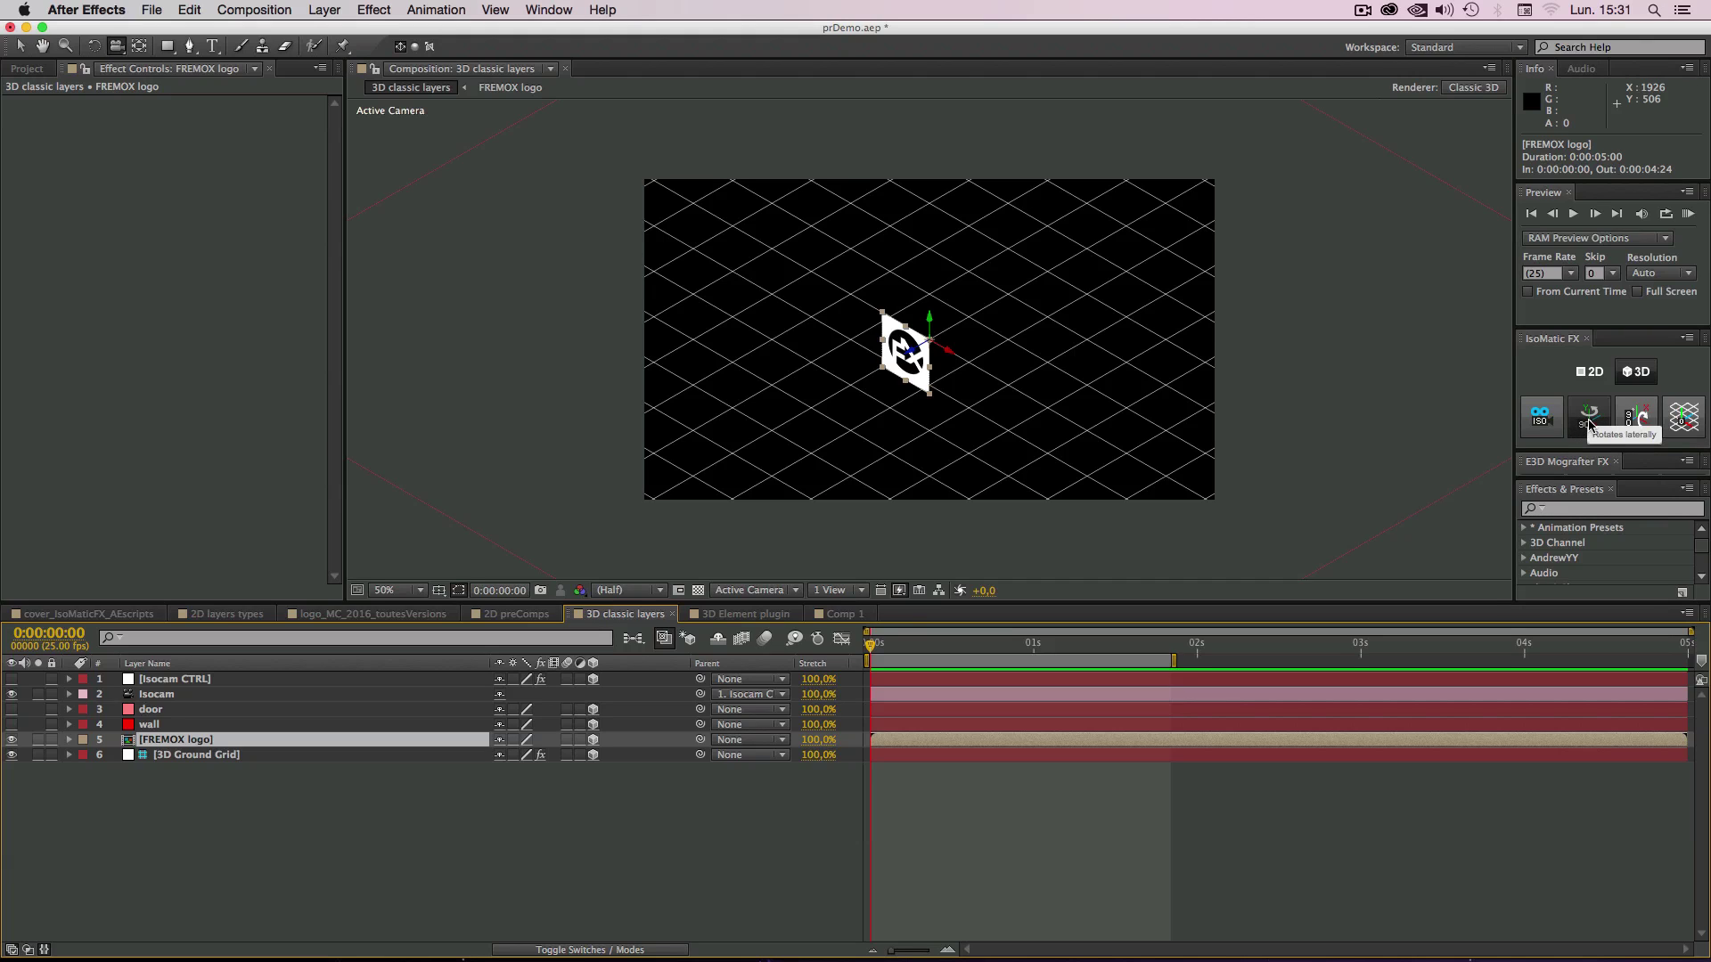
{"action": "left_click", "coordinate": [1585, 419]}
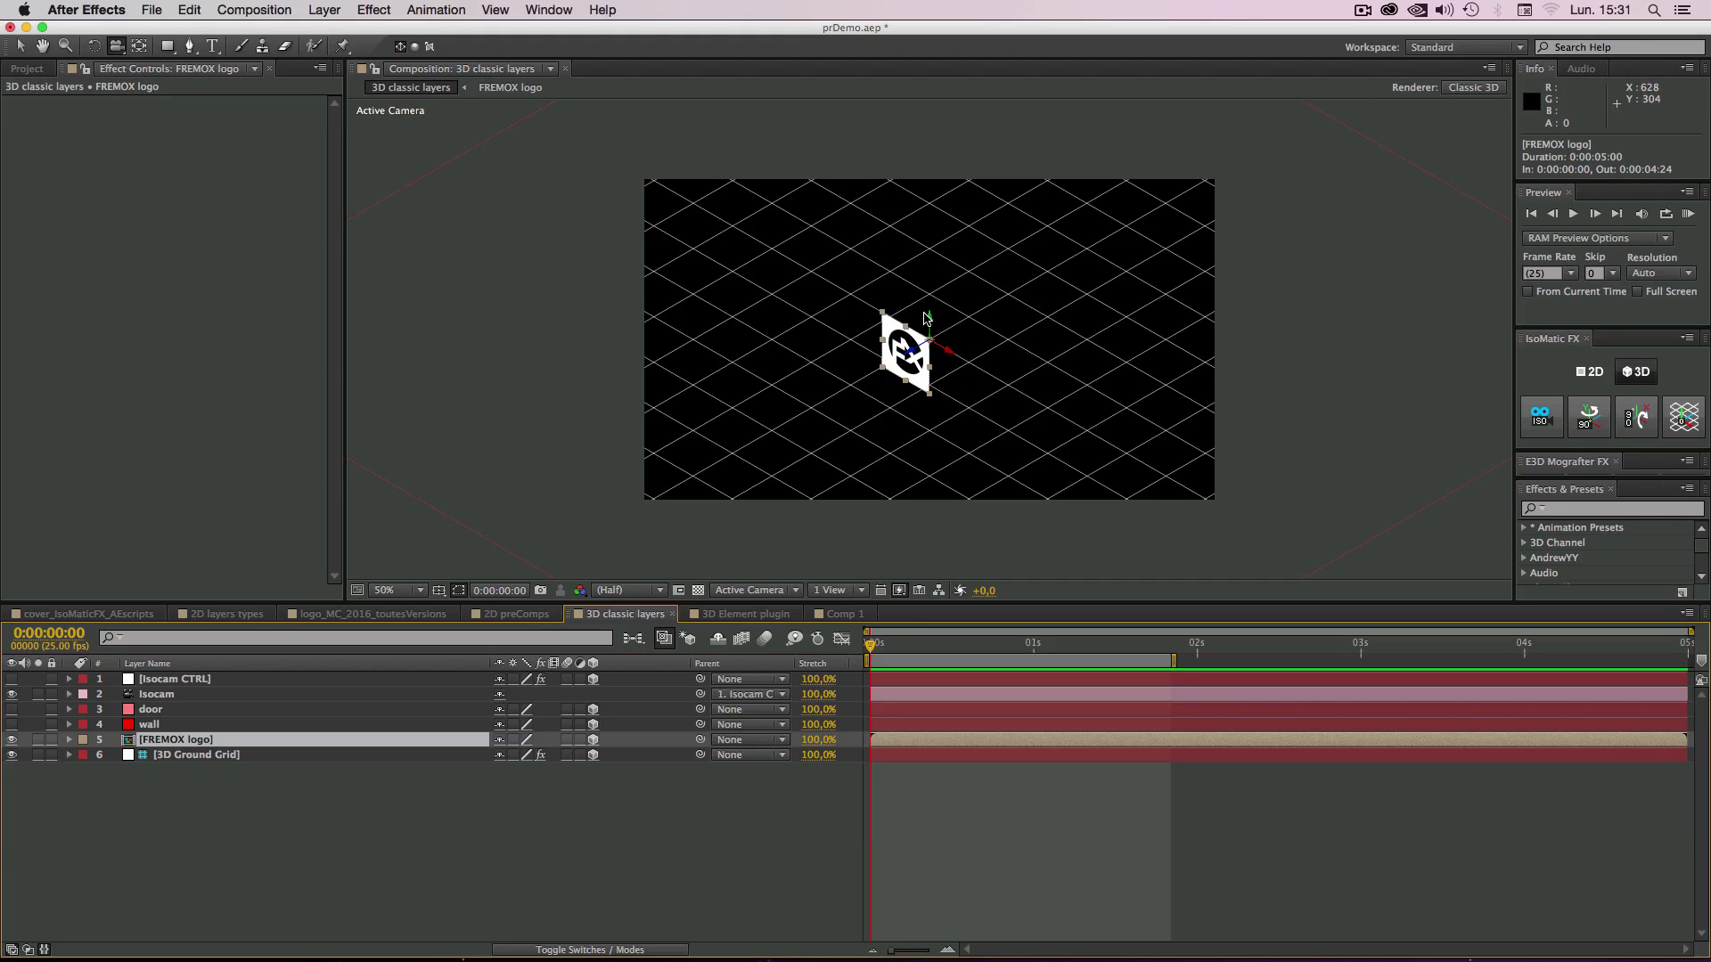
{"action": "left_click", "coordinate": [253, 820]}
{"action": "key", "text": "period"}
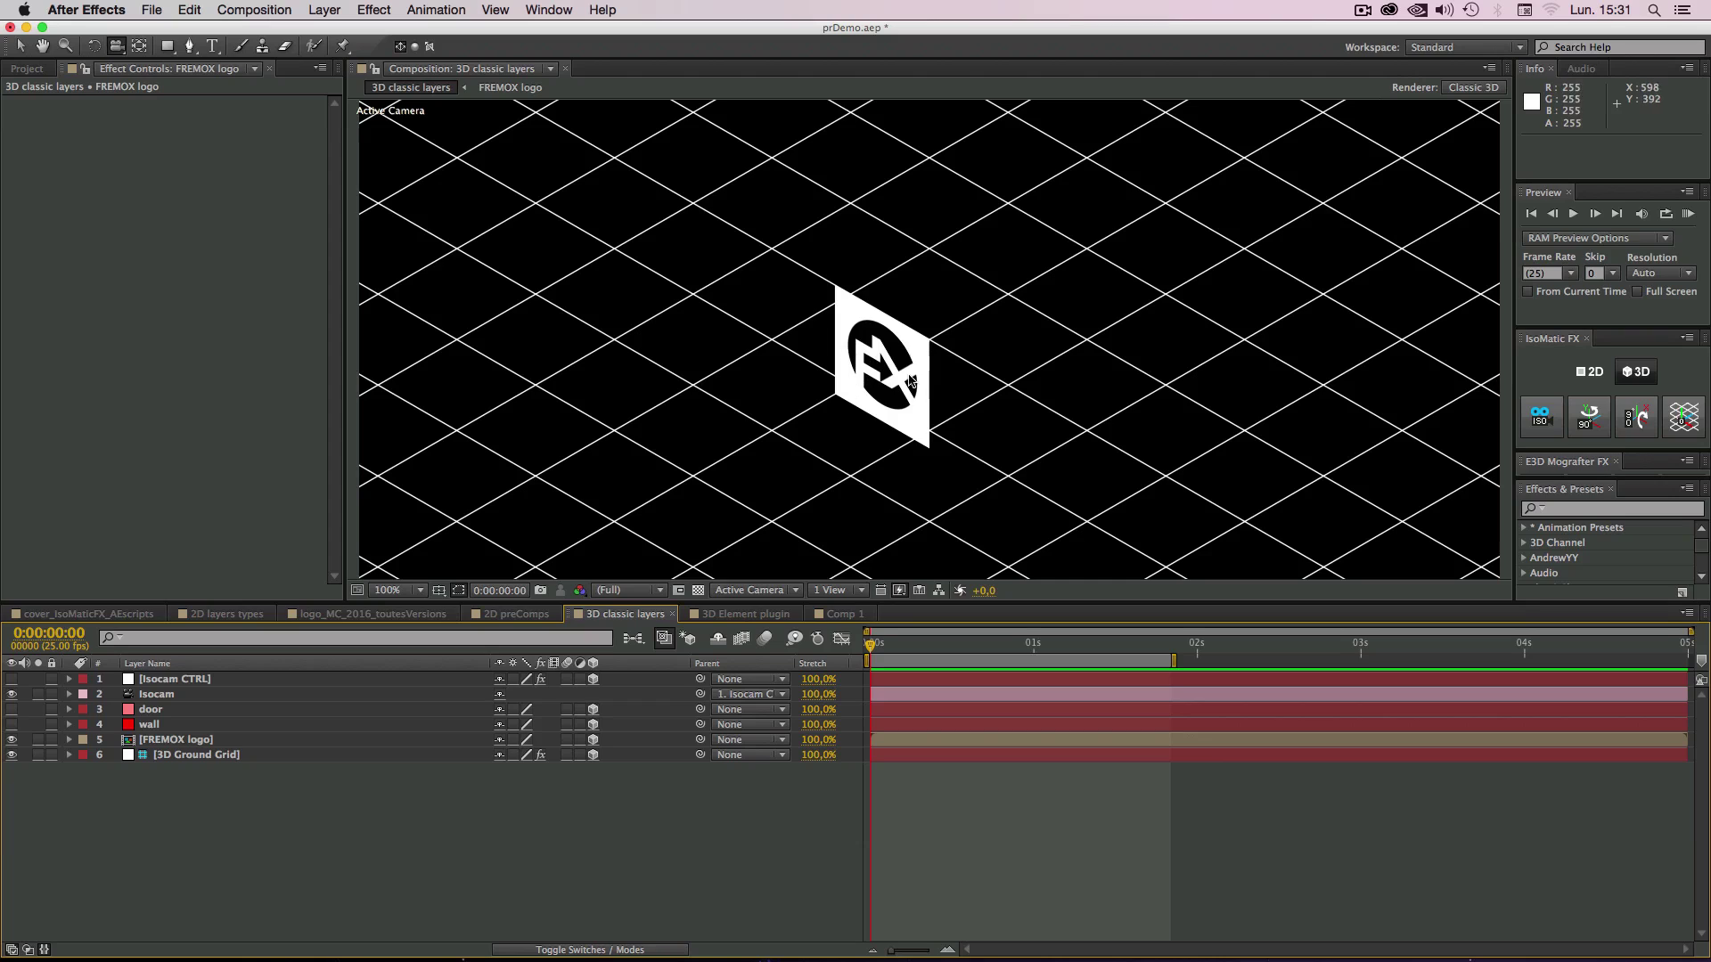
{"action": "left_click", "coordinate": [164, 744]}
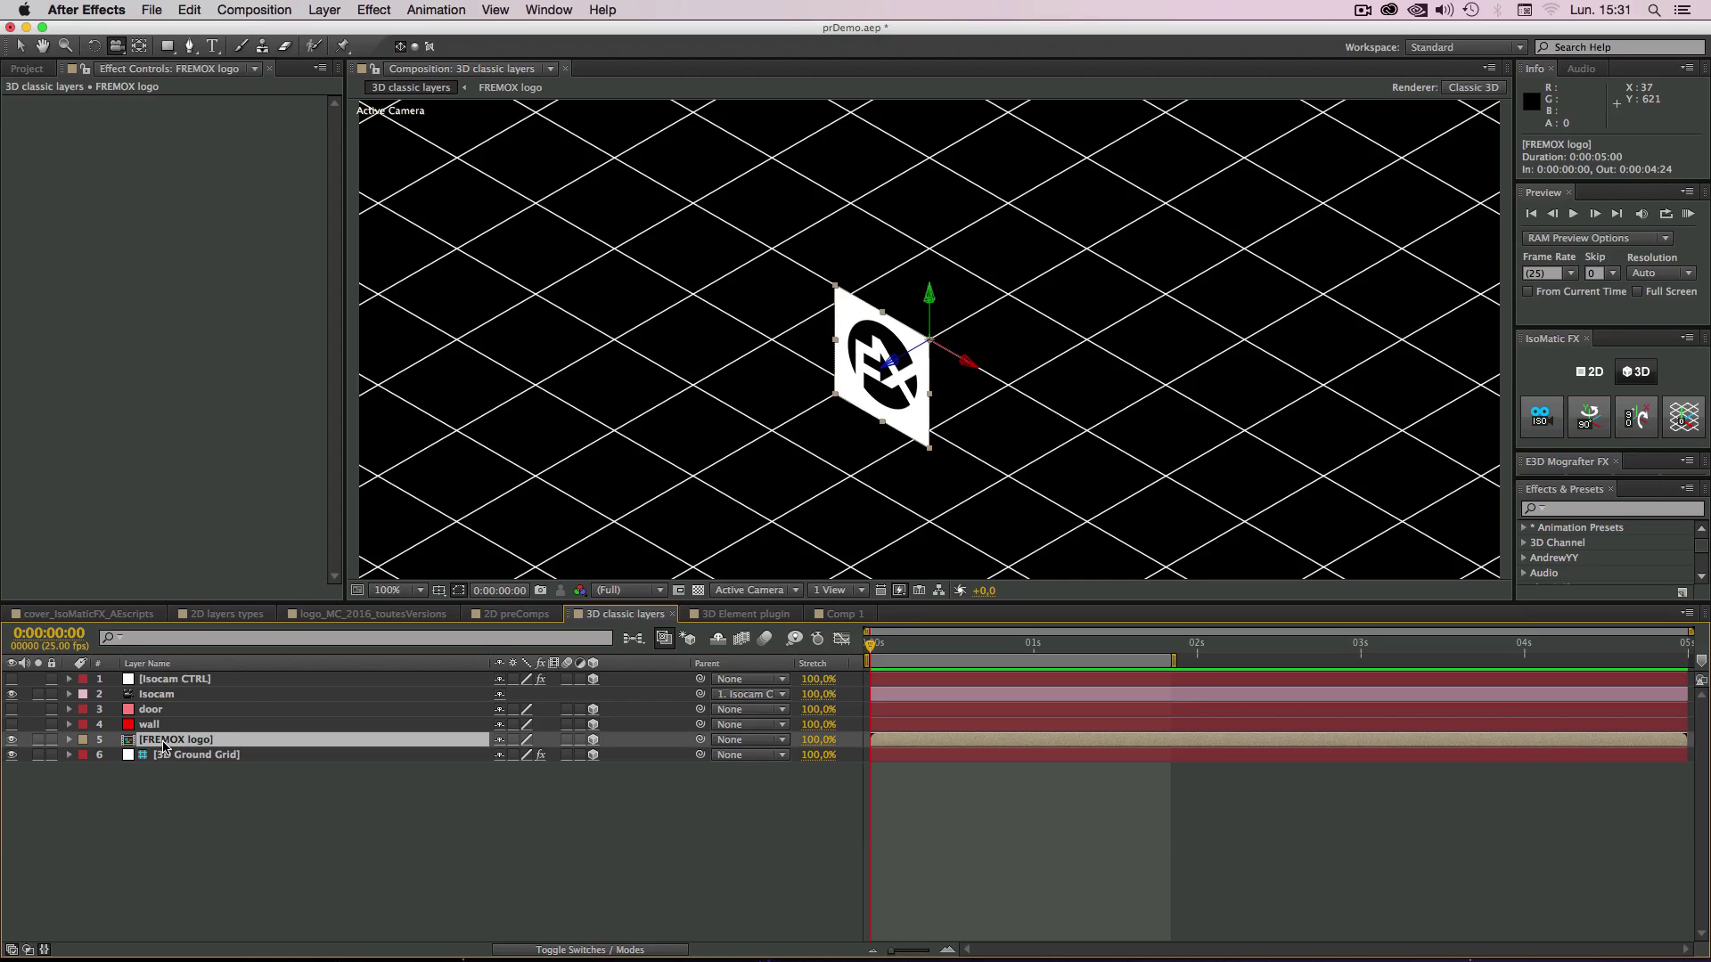
{"action": "left_click", "coordinate": [1593, 428]}
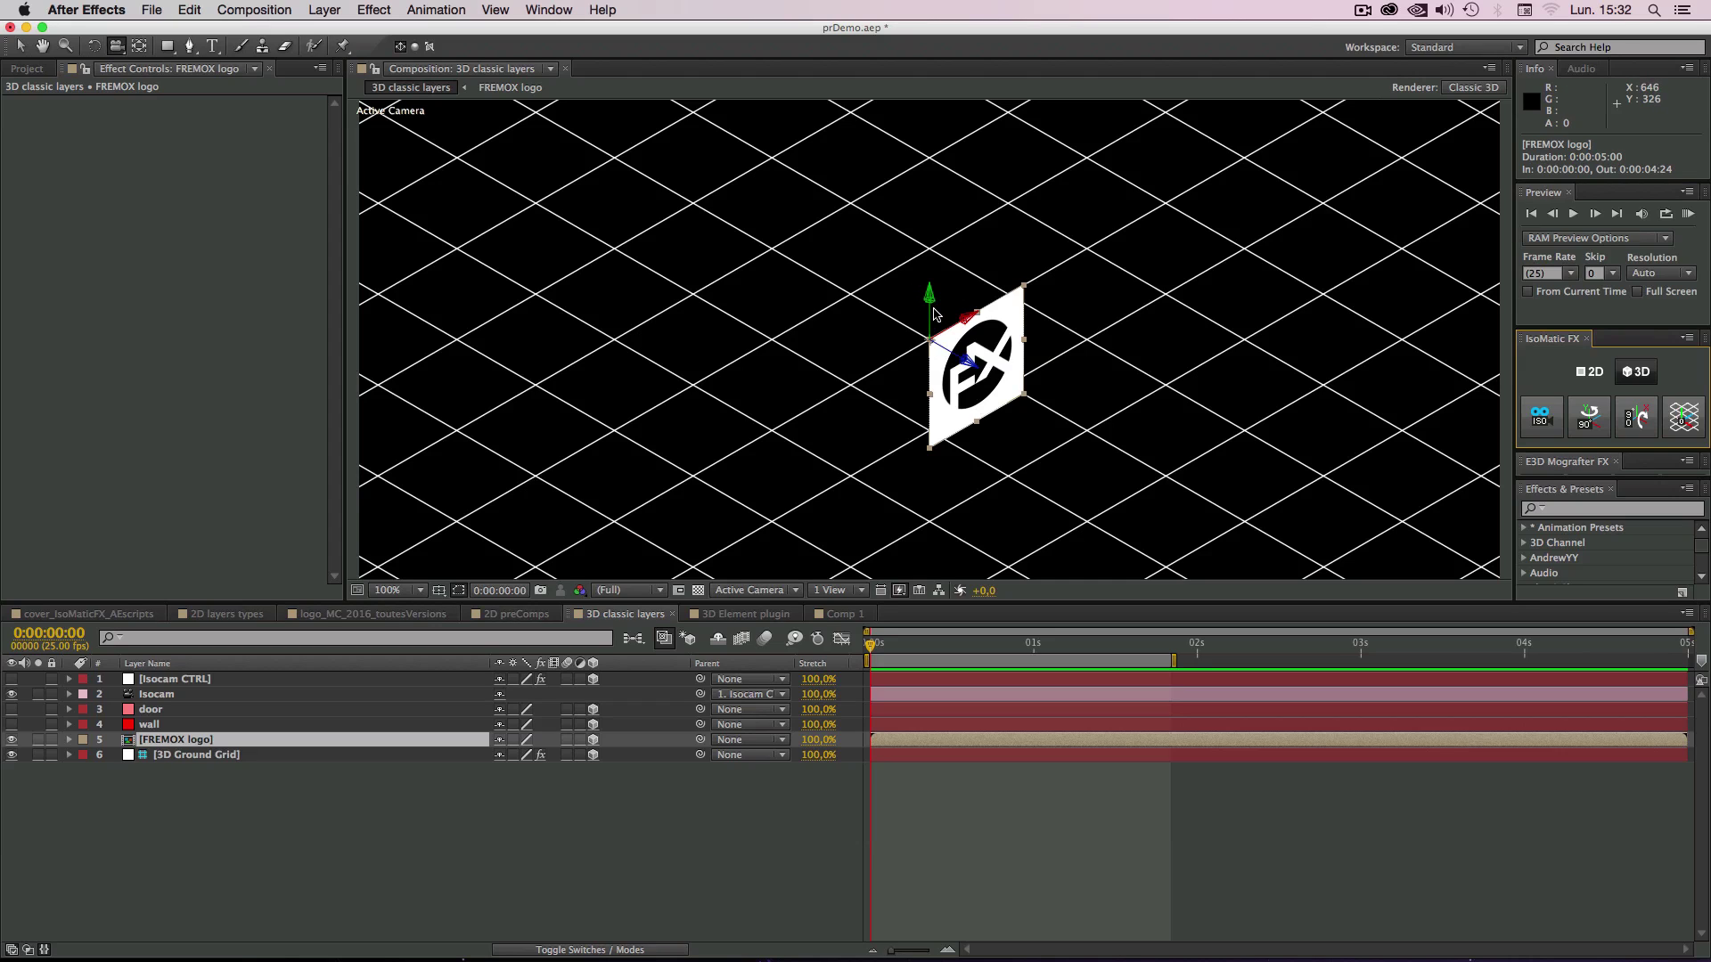
{"action": "left_click", "coordinate": [1589, 417]}
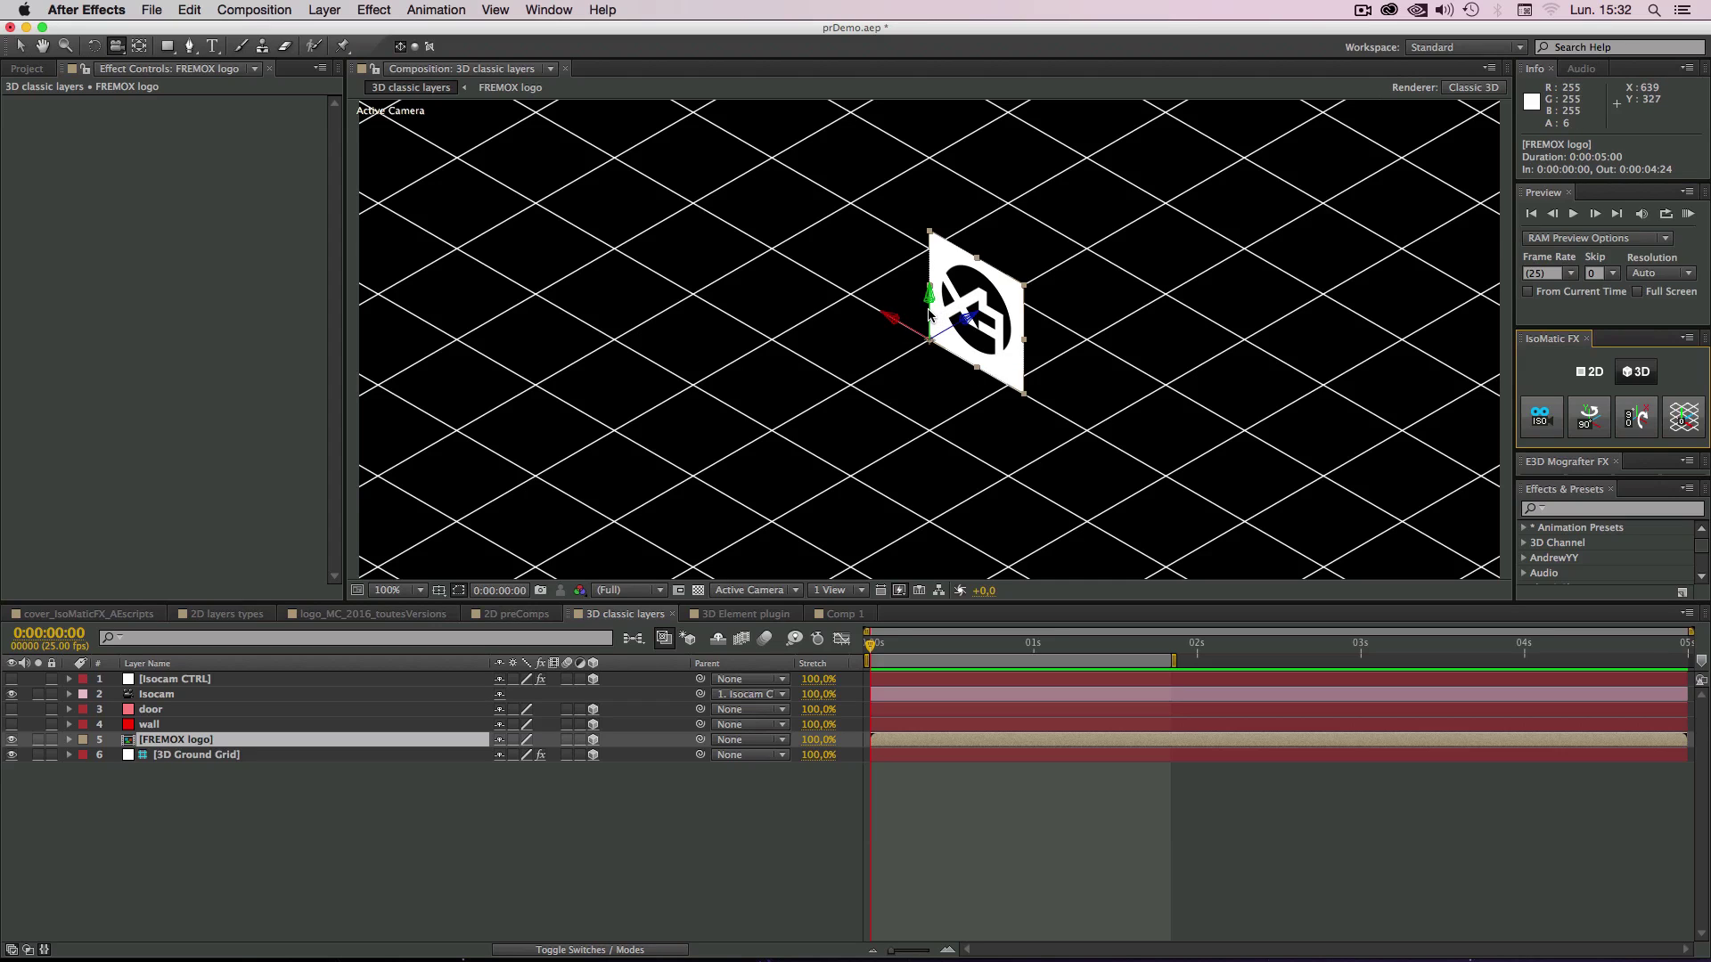
{"action": "left_click", "coordinate": [1583, 417]}
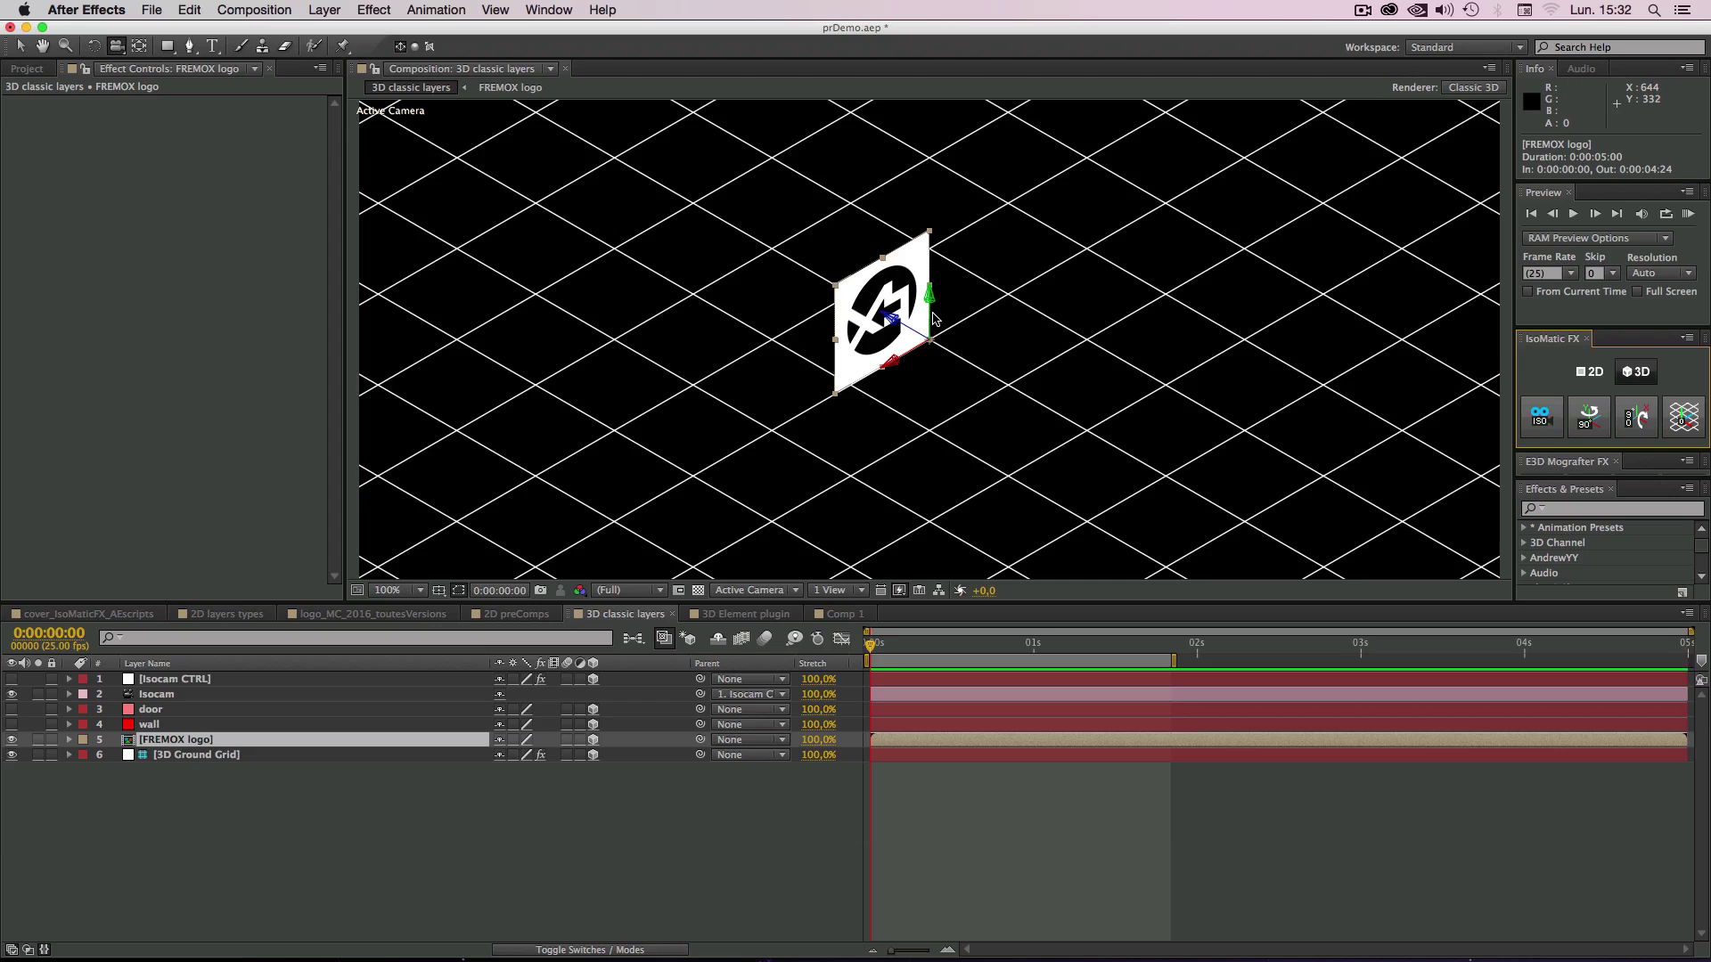
{"action": "left_click", "coordinate": [1591, 423]}
{"action": "left_click", "coordinate": [1592, 424]}
{"action": "left_click", "coordinate": [1591, 423]}
{"action": "left_click", "coordinate": [1591, 424]}
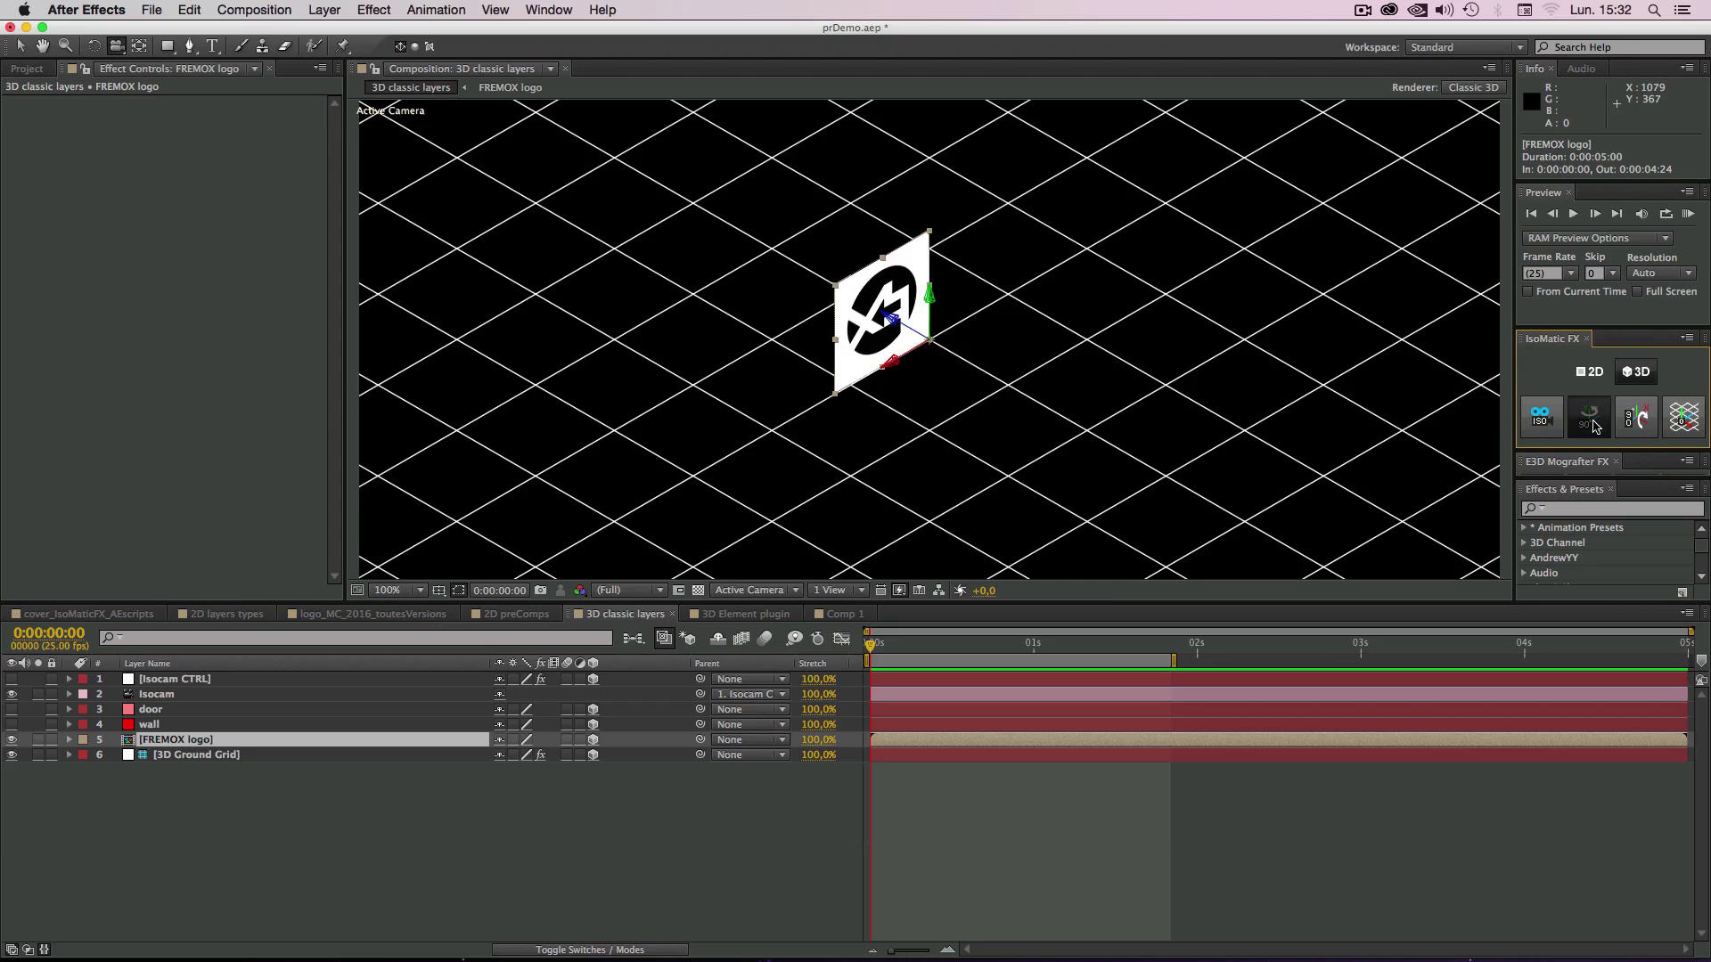
{"action": "left_click", "coordinate": [1592, 423]}
{"action": "left_click", "coordinate": [1592, 423]}
{"action": "left_click", "coordinate": [1592, 423]}
{"action": "left_click", "coordinate": [1591, 423]}
{"action": "left_click", "coordinate": [1592, 423]}
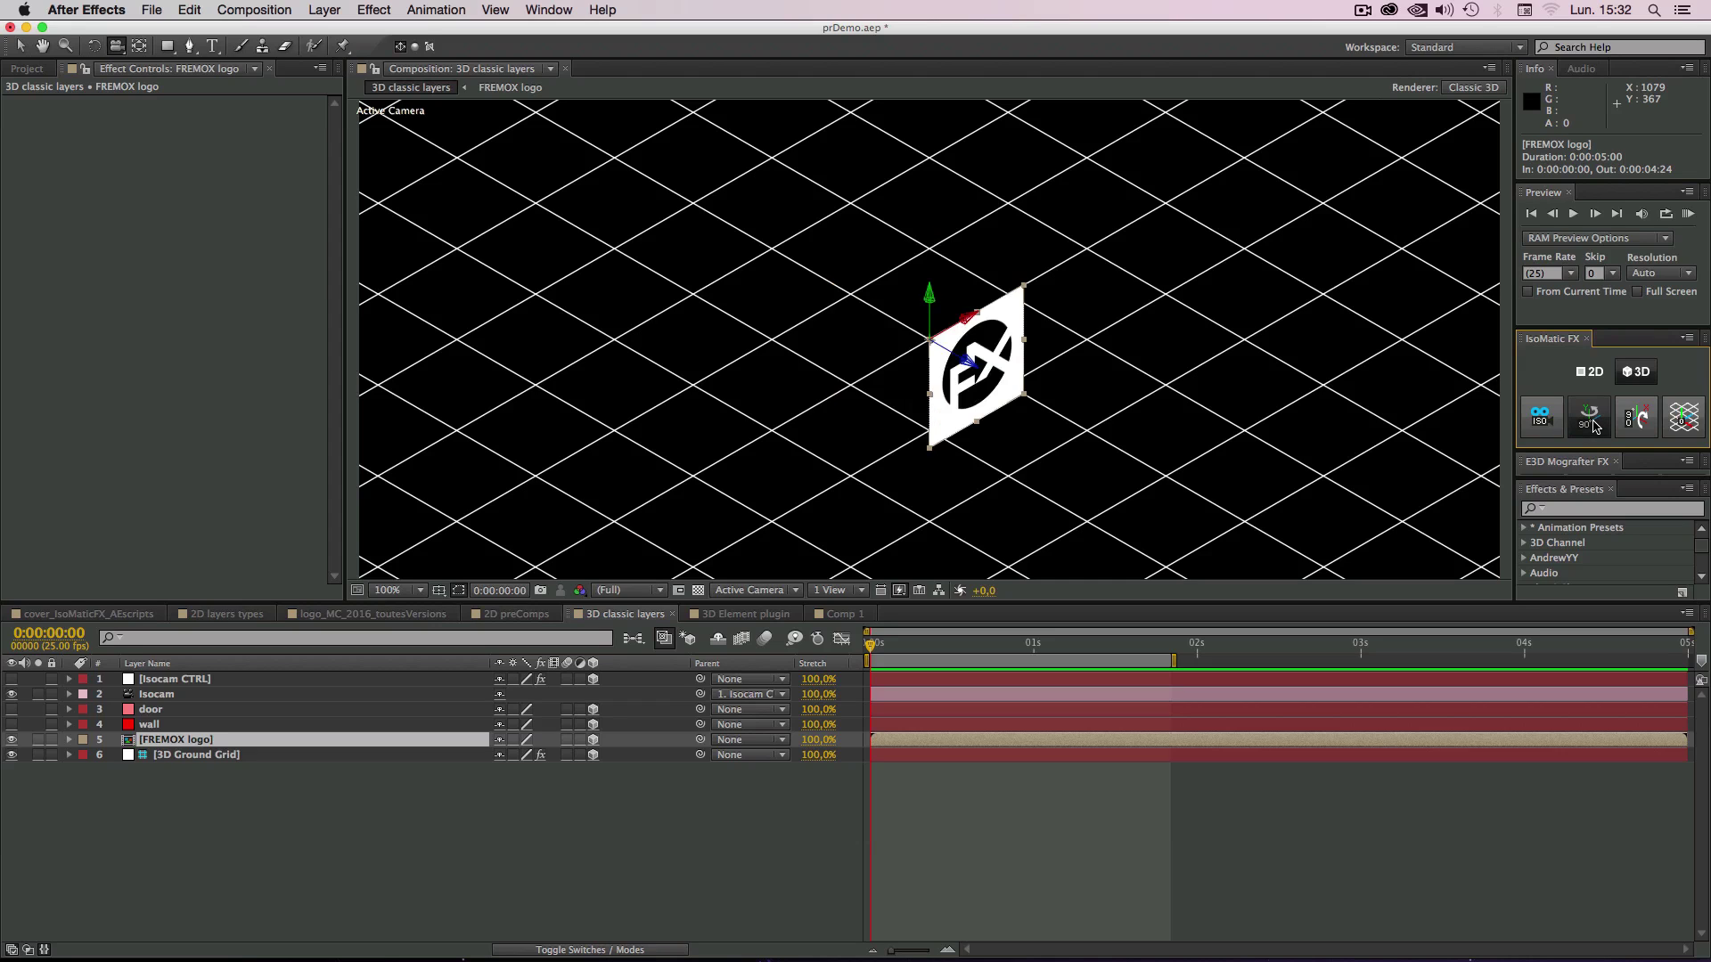
{"action": "left_click", "coordinate": [1592, 423]}
{"action": "left_click", "coordinate": [1591, 423]}
{"action": "left_click", "coordinate": [1592, 423]}
{"action": "left_click", "coordinate": [1591, 423]}
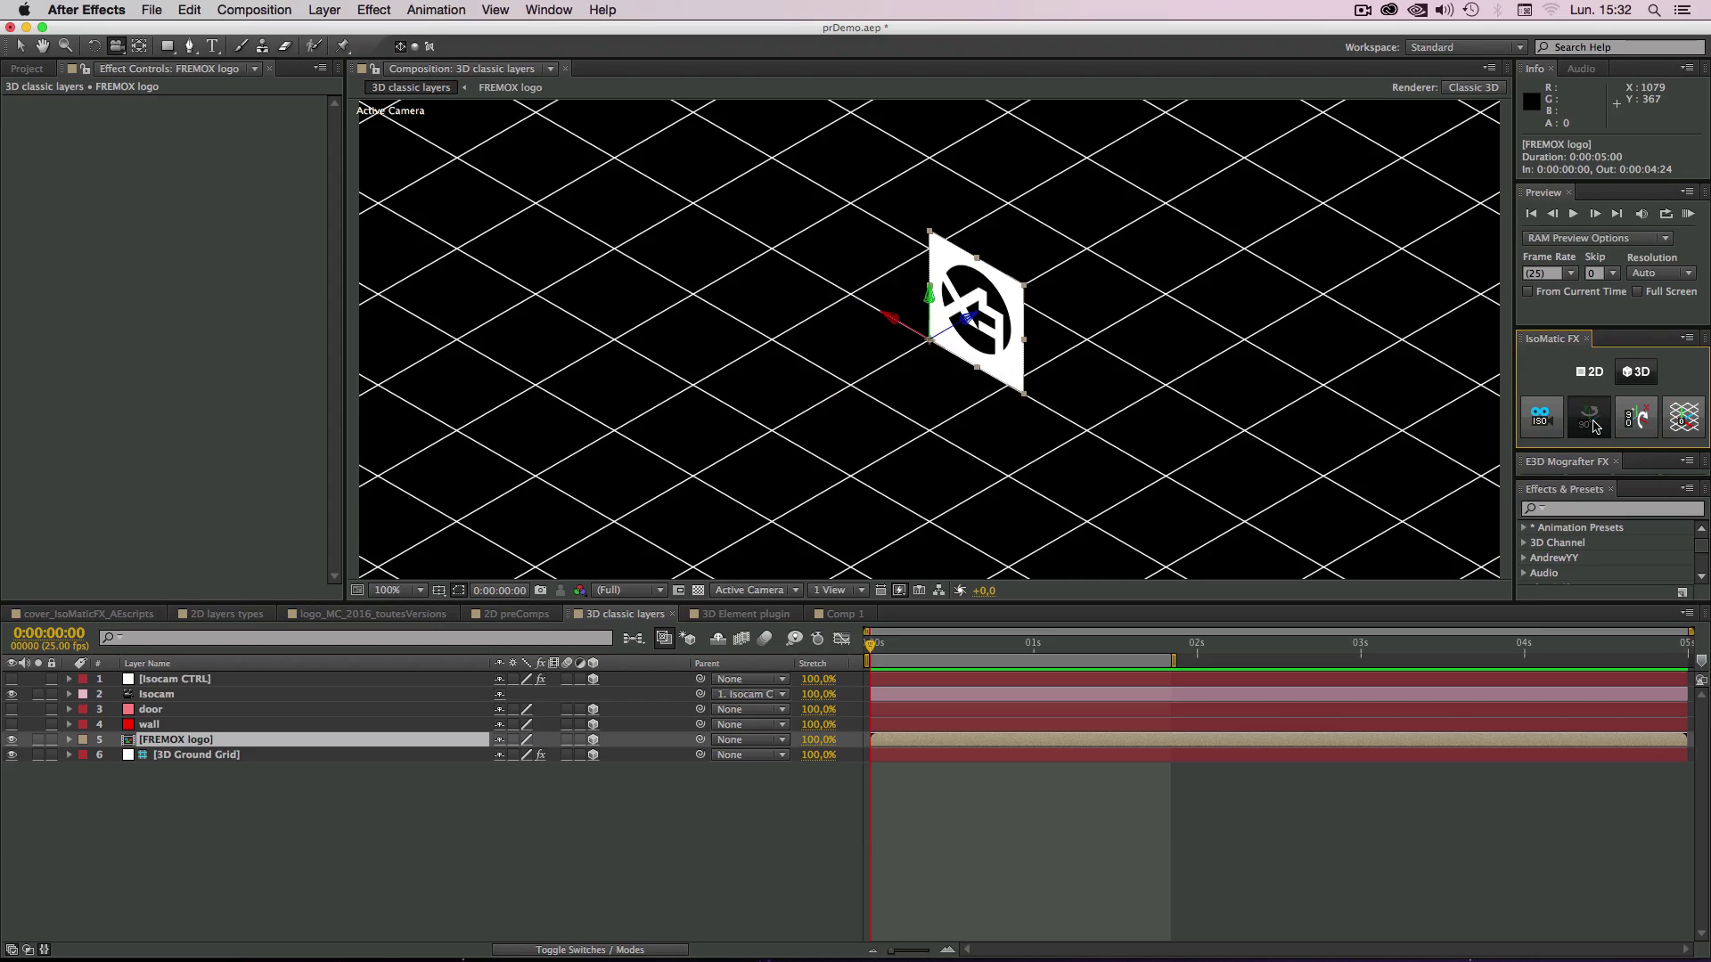
{"action": "left_click", "coordinate": [1592, 423]}
{"action": "left_click", "coordinate": [1591, 423]}
{"action": "left_click", "coordinate": [1592, 424]}
{"action": "left_click", "coordinate": [1591, 423]}
{"action": "left_click", "coordinate": [1592, 423]}
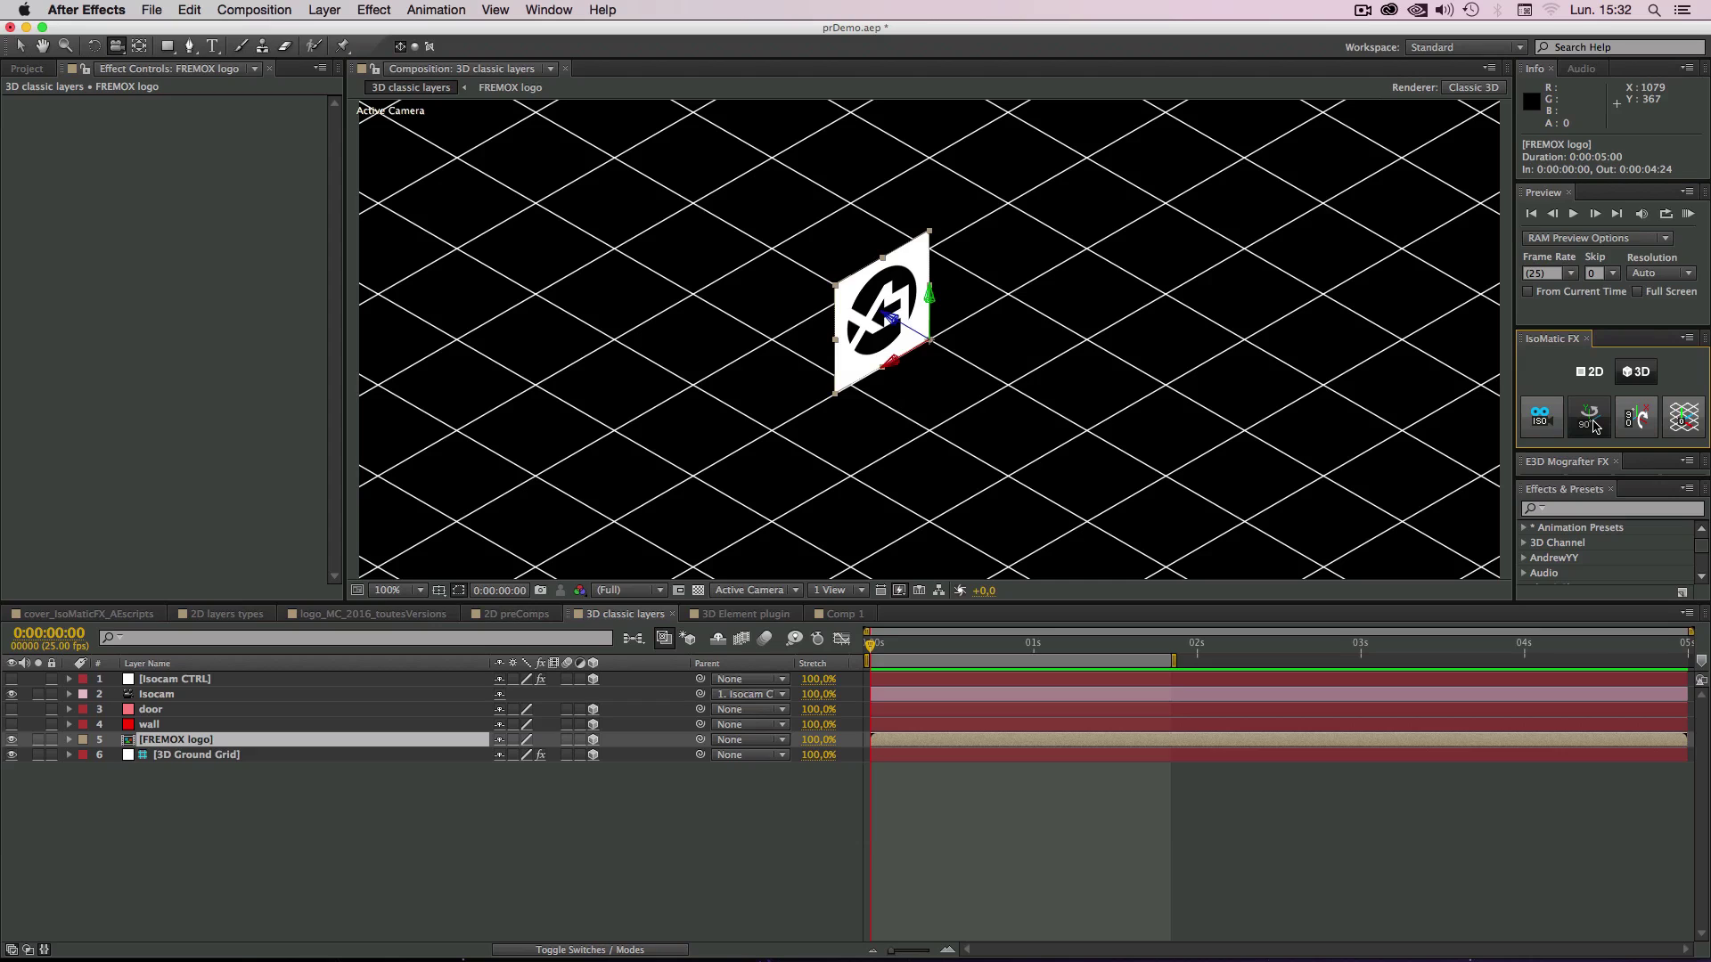
{"action": "left_click", "coordinate": [1591, 423]}
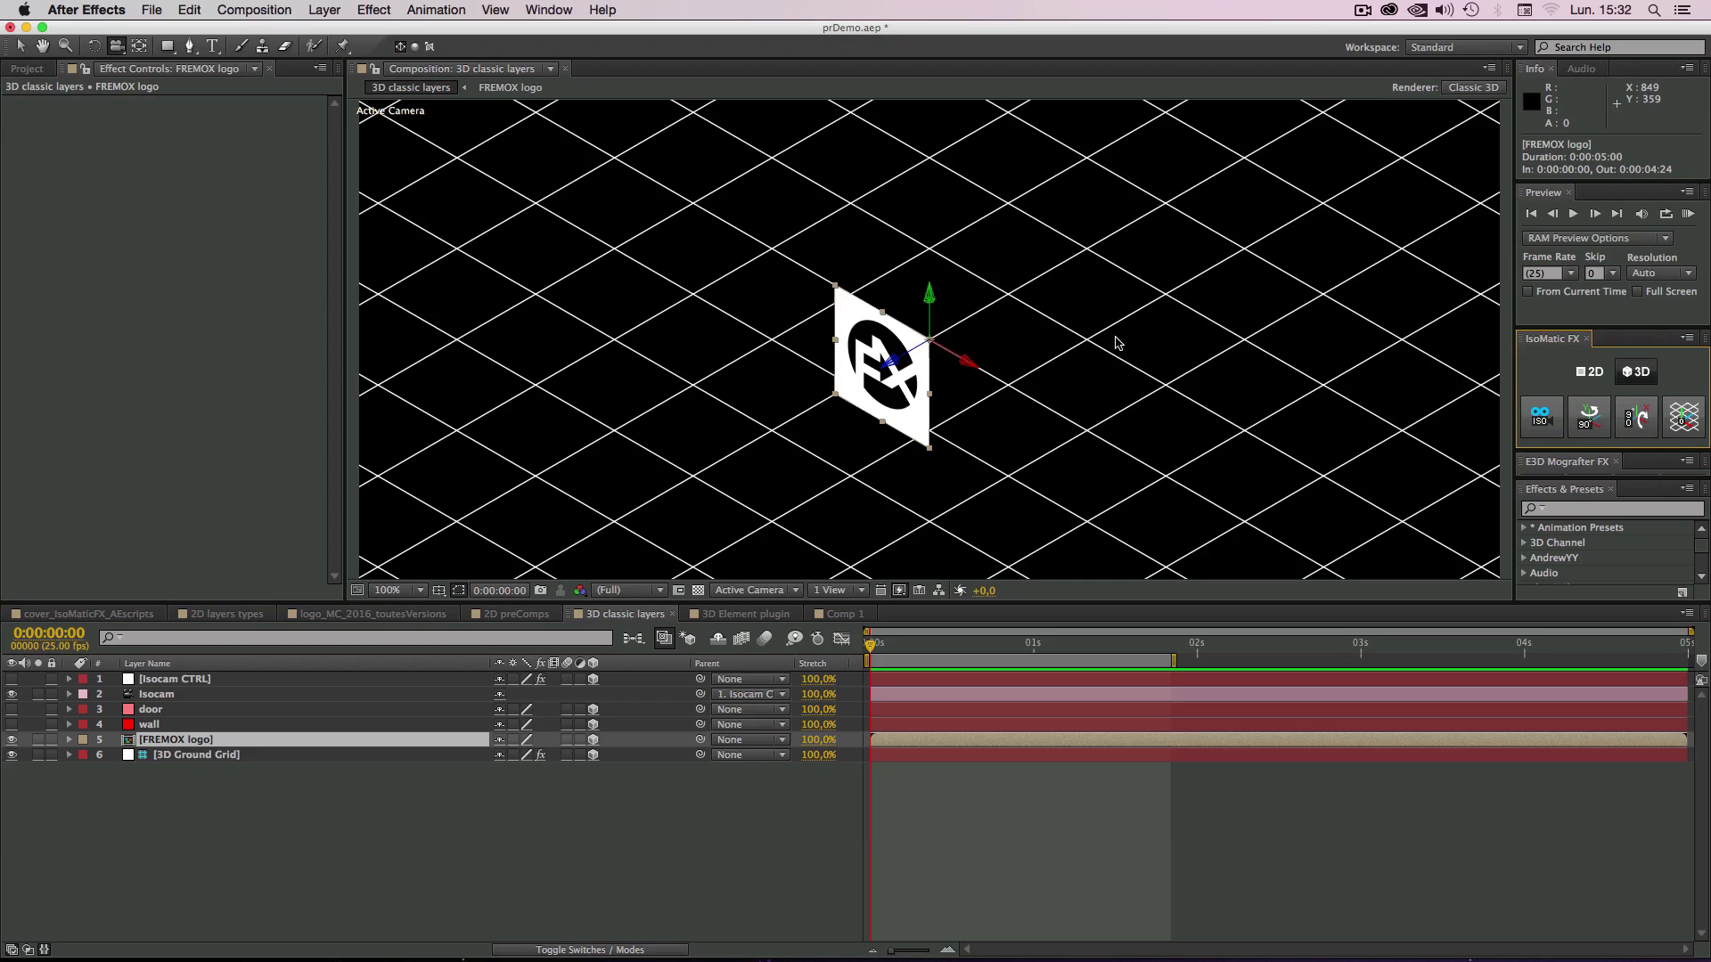
{"action": "left_click", "coordinate": [1590, 418]}
{"action": "left_click", "coordinate": [1589, 418]}
{"action": "left_click", "coordinate": [1590, 418]}
{"action": "left_click", "coordinate": [1589, 419]}
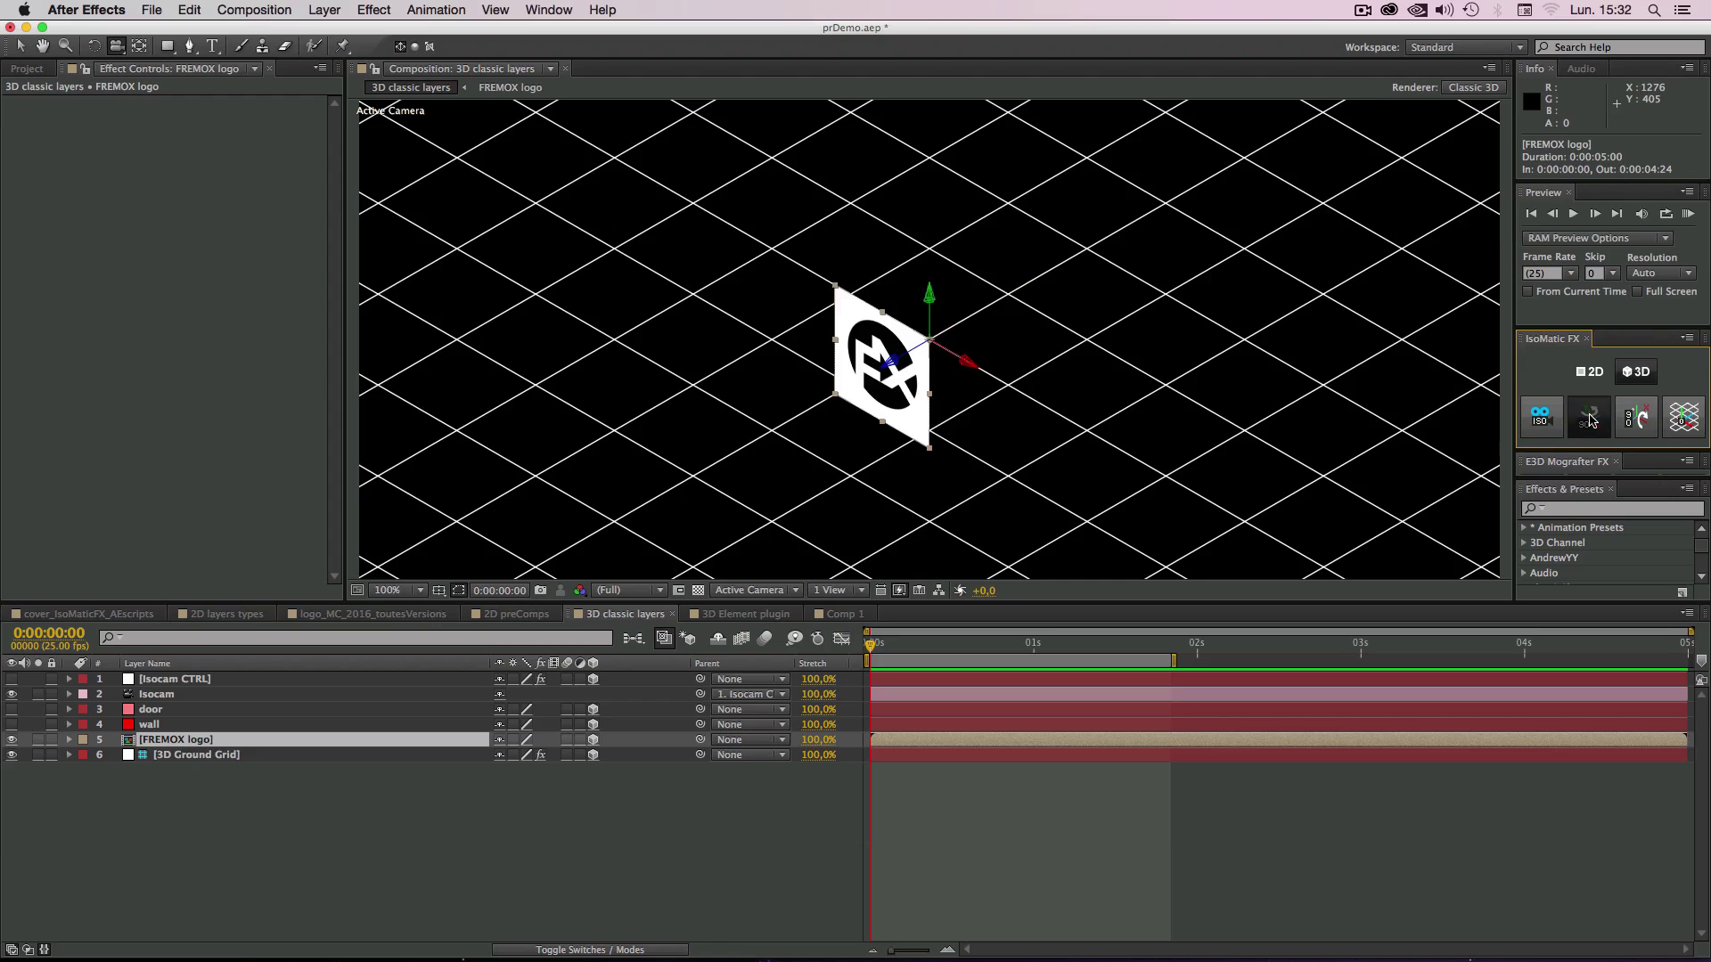
{"action": "left_click", "coordinate": [1590, 418]}
{"action": "left_click", "coordinate": [1590, 418]}
{"action": "left_click", "coordinate": [1590, 417]}
{"action": "left_click", "coordinate": [1590, 418]}
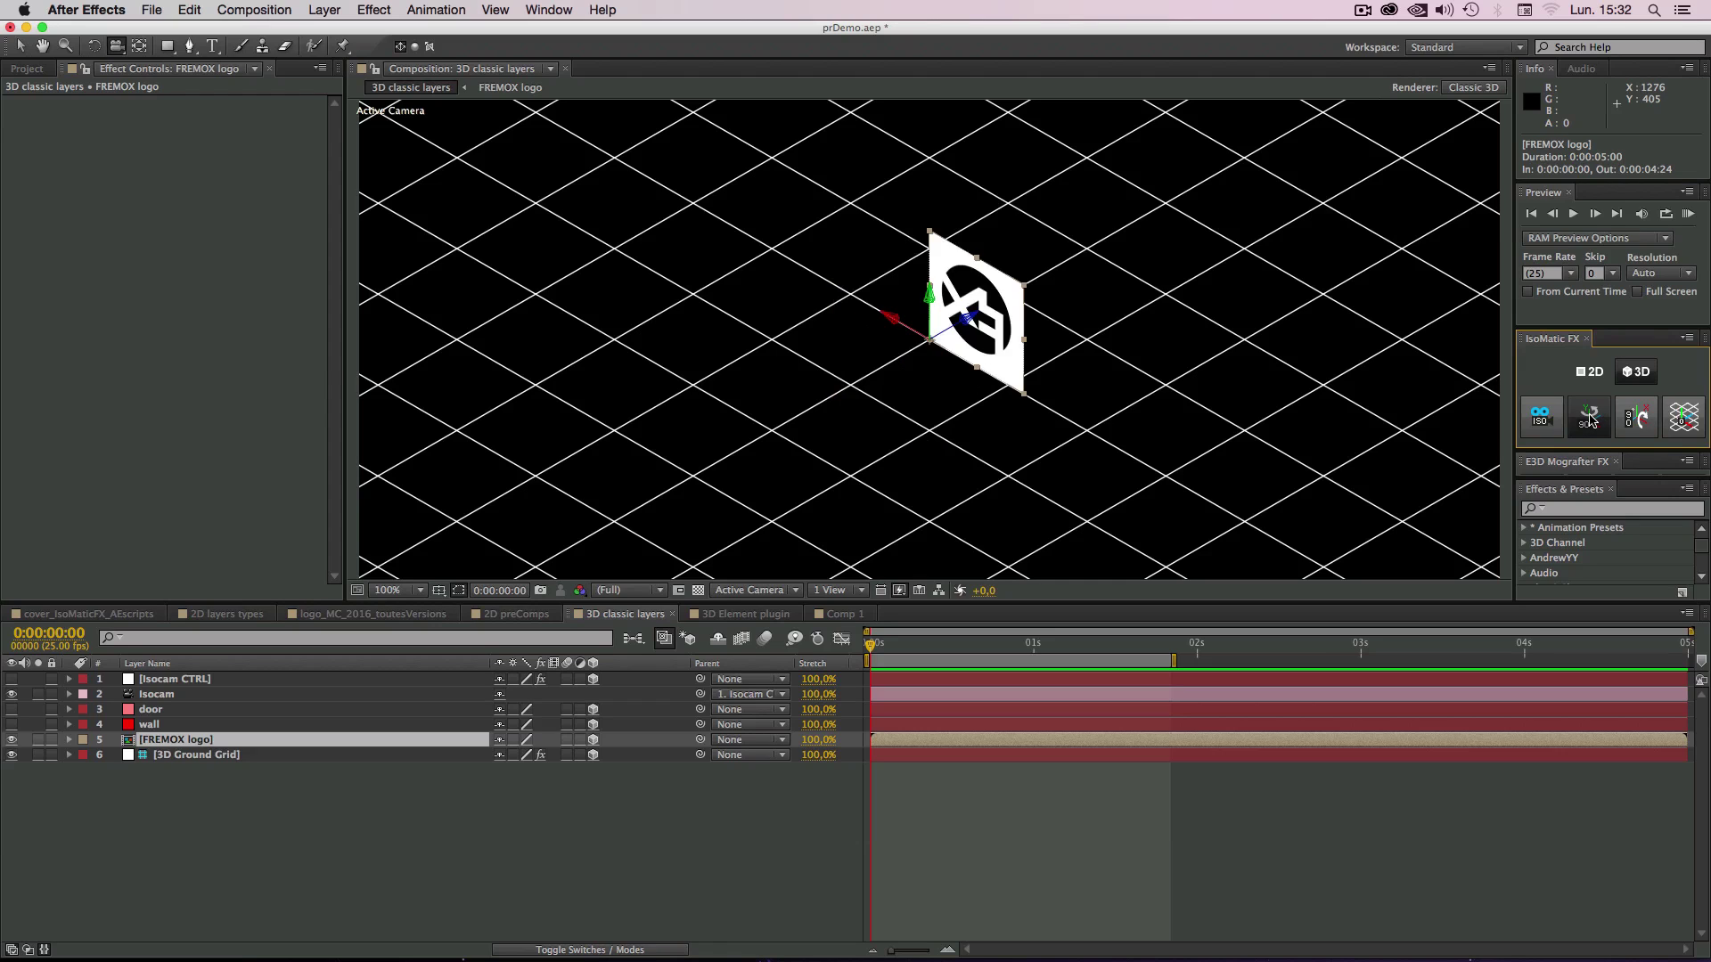
{"action": "left_click", "coordinate": [1589, 418]}
{"action": "left_click", "coordinate": [1590, 418]}
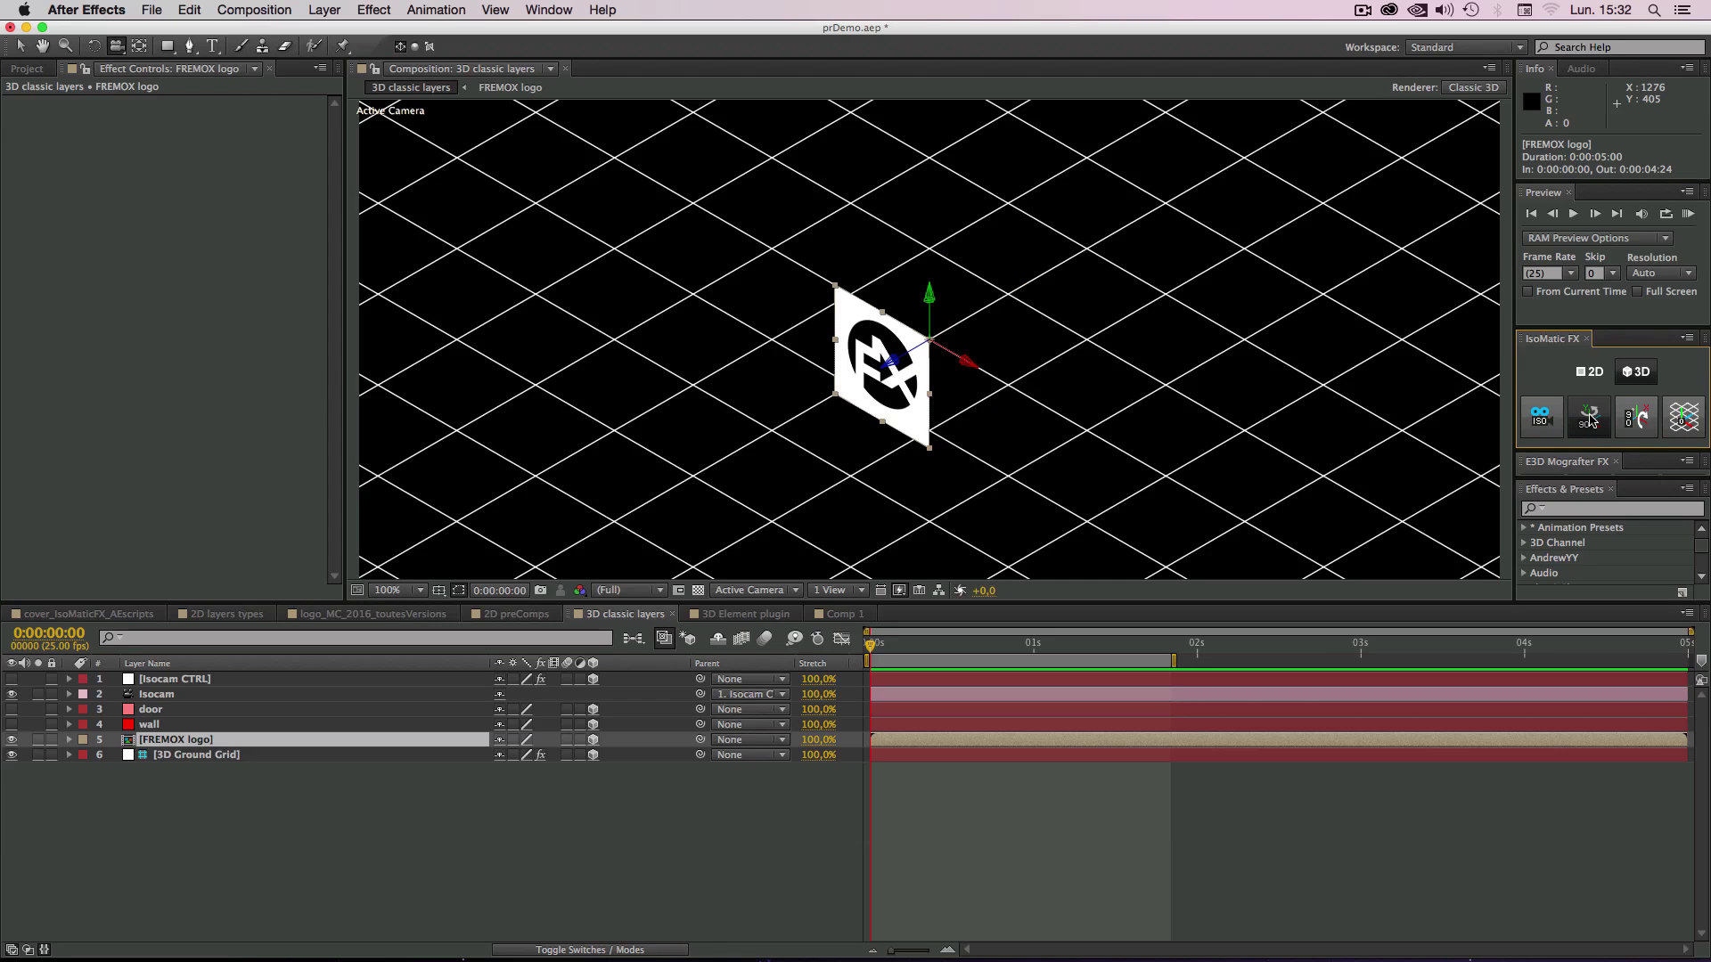
{"action": "left_click", "coordinate": [1590, 418]}
{"action": "left_click", "coordinate": [1590, 418]}
{"action": "left_click", "coordinate": [1589, 418]}
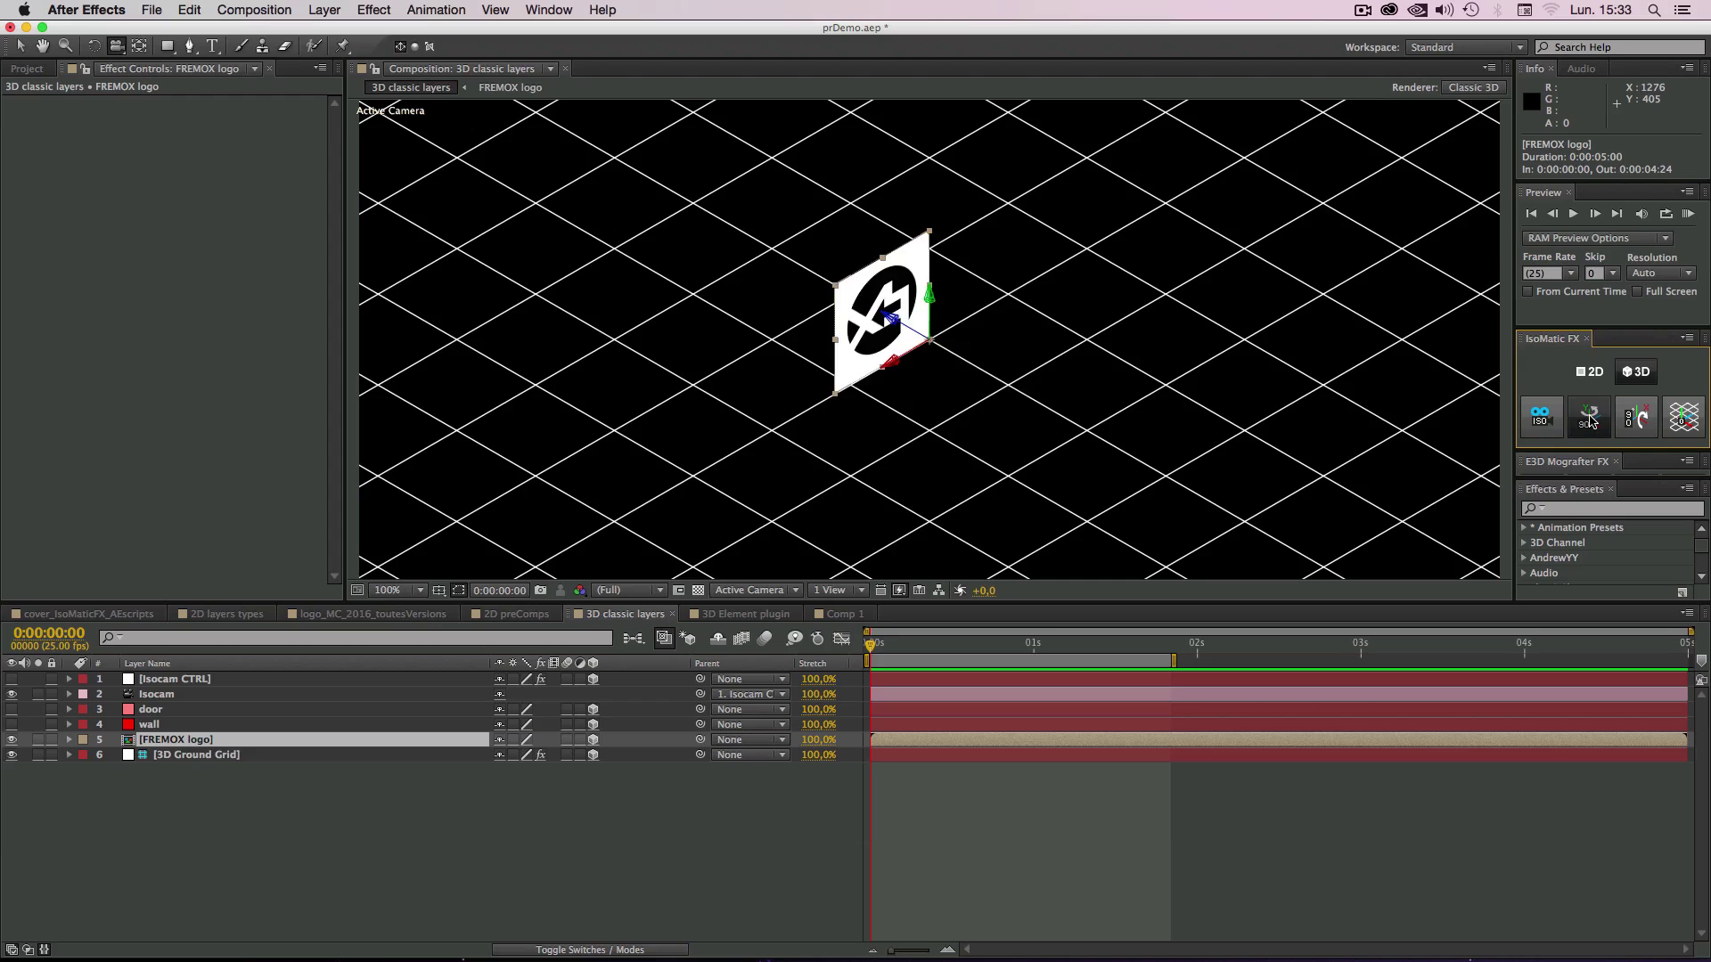
{"action": "left_click", "coordinate": [1590, 417]}
{"action": "left_click", "coordinate": [1590, 418]}
{"action": "left_click", "coordinate": [1590, 418]}
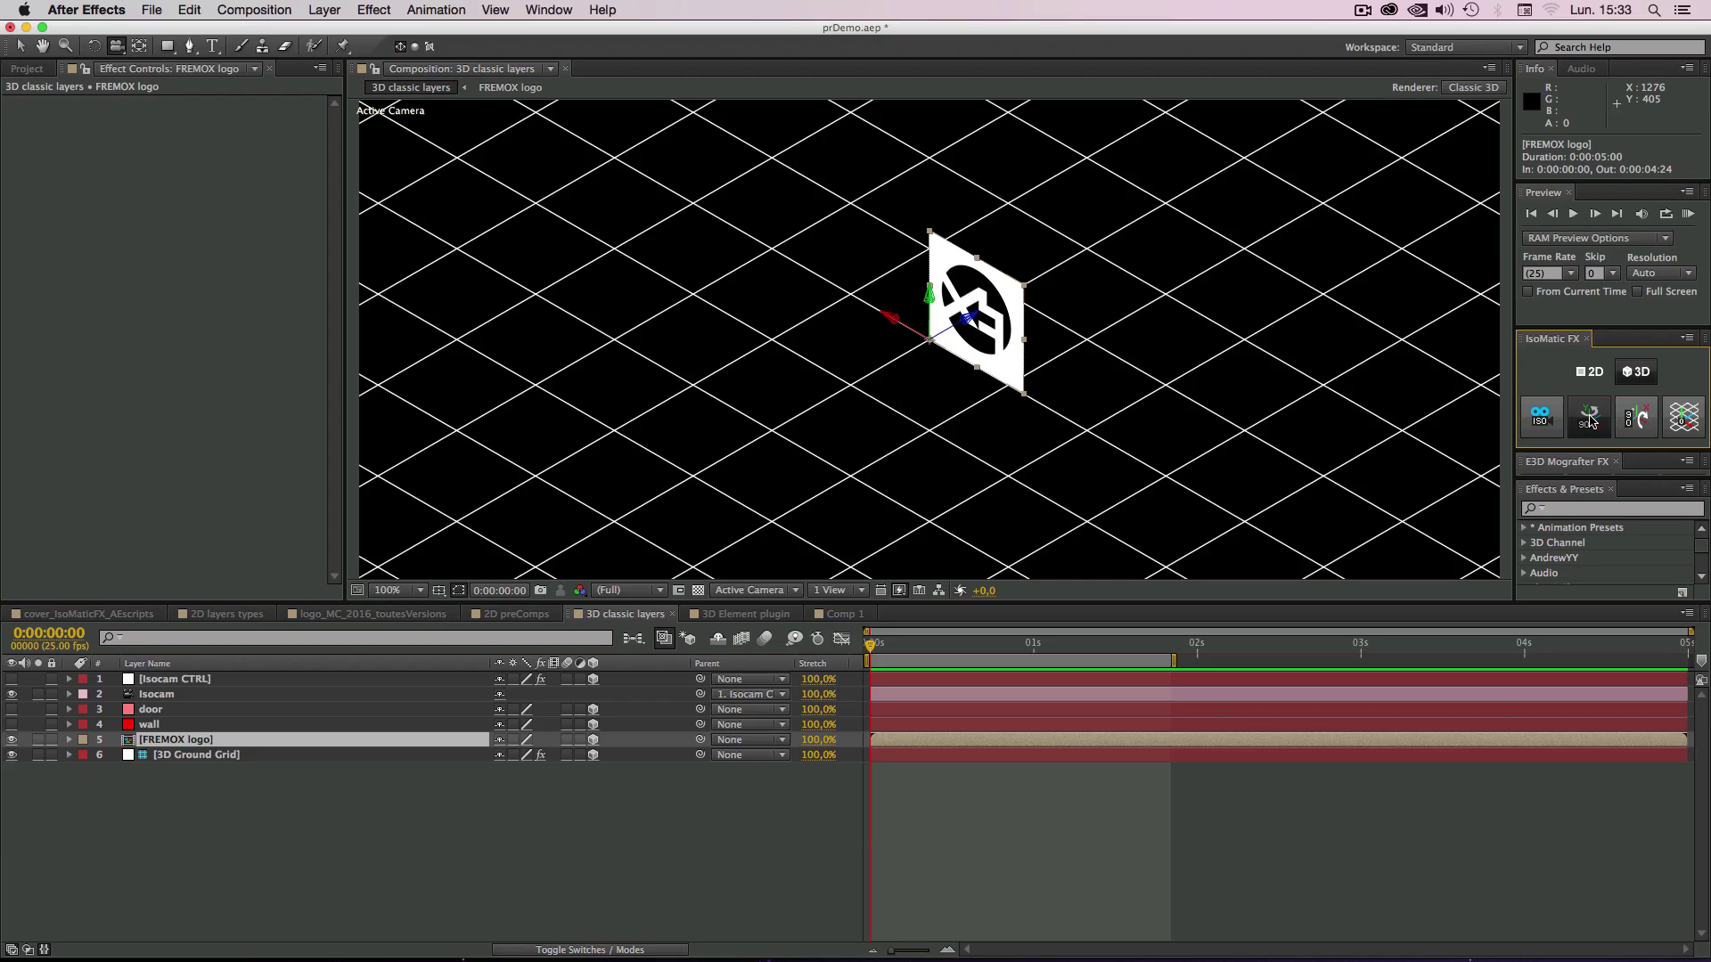
{"action": "left_click", "coordinate": [1589, 418]}
{"action": "left_click", "coordinate": [1590, 418]}
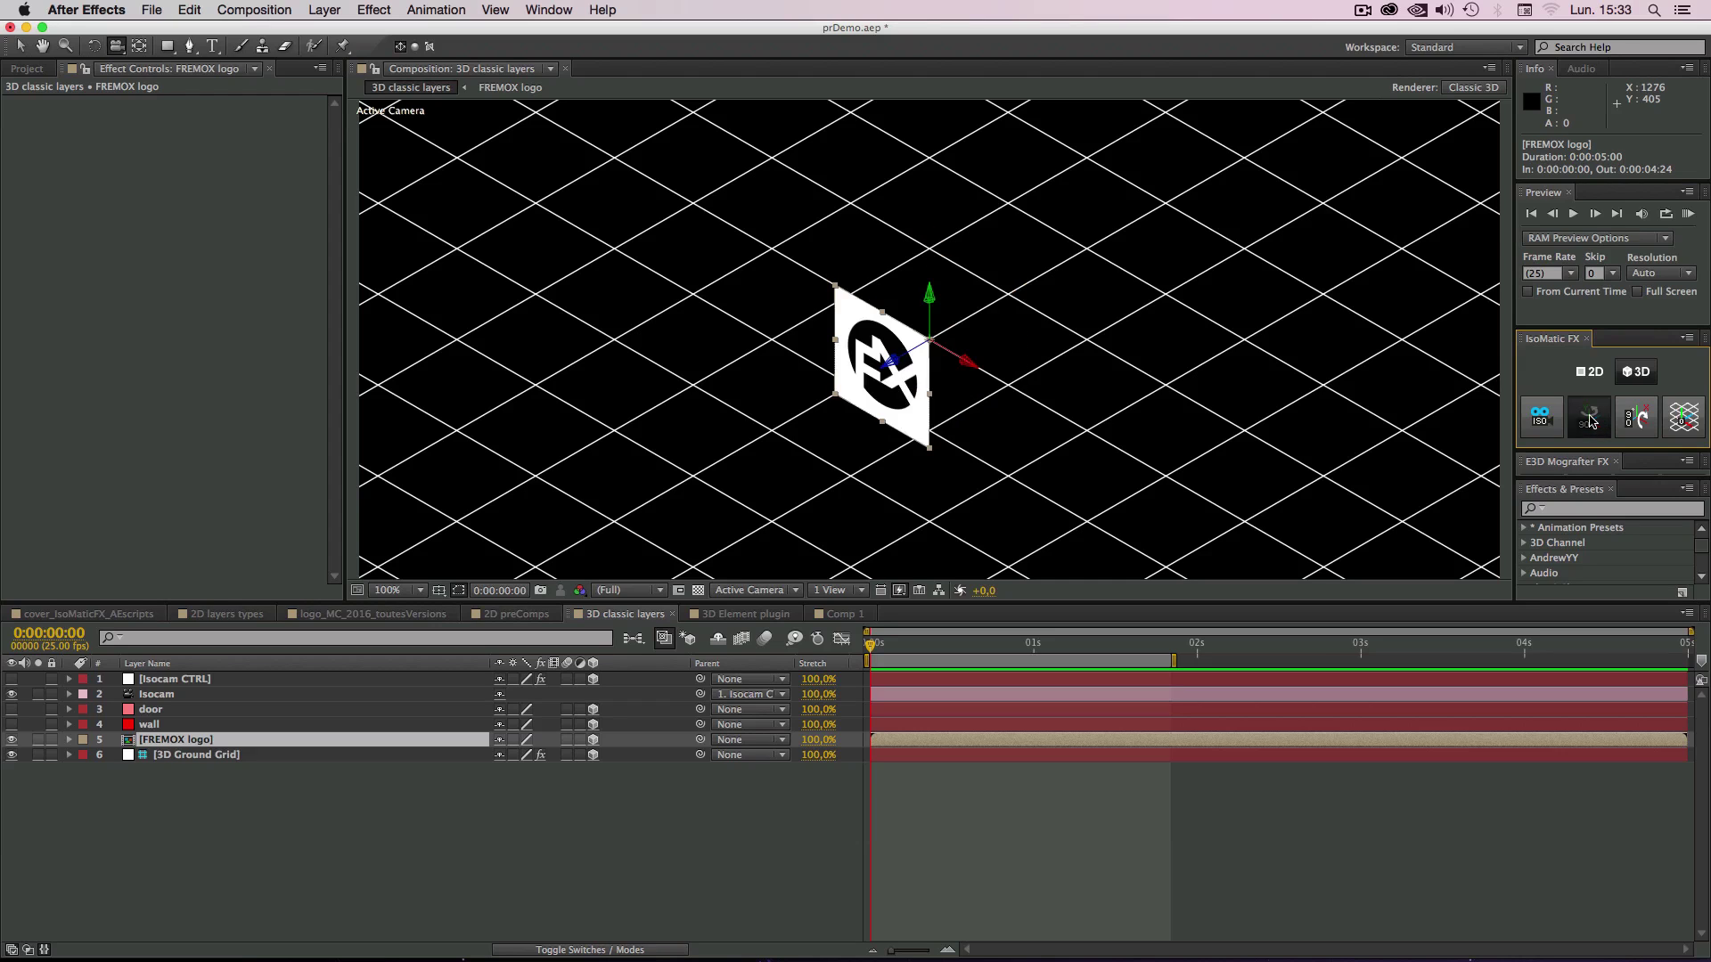
{"action": "left_click", "coordinate": [1589, 418]}
{"action": "left_click", "coordinate": [1589, 418]}
{"action": "left_click", "coordinate": [1590, 418]}
{"action": "left_click", "coordinate": [1590, 418]}
{"action": "left_click", "coordinate": [1590, 418]}
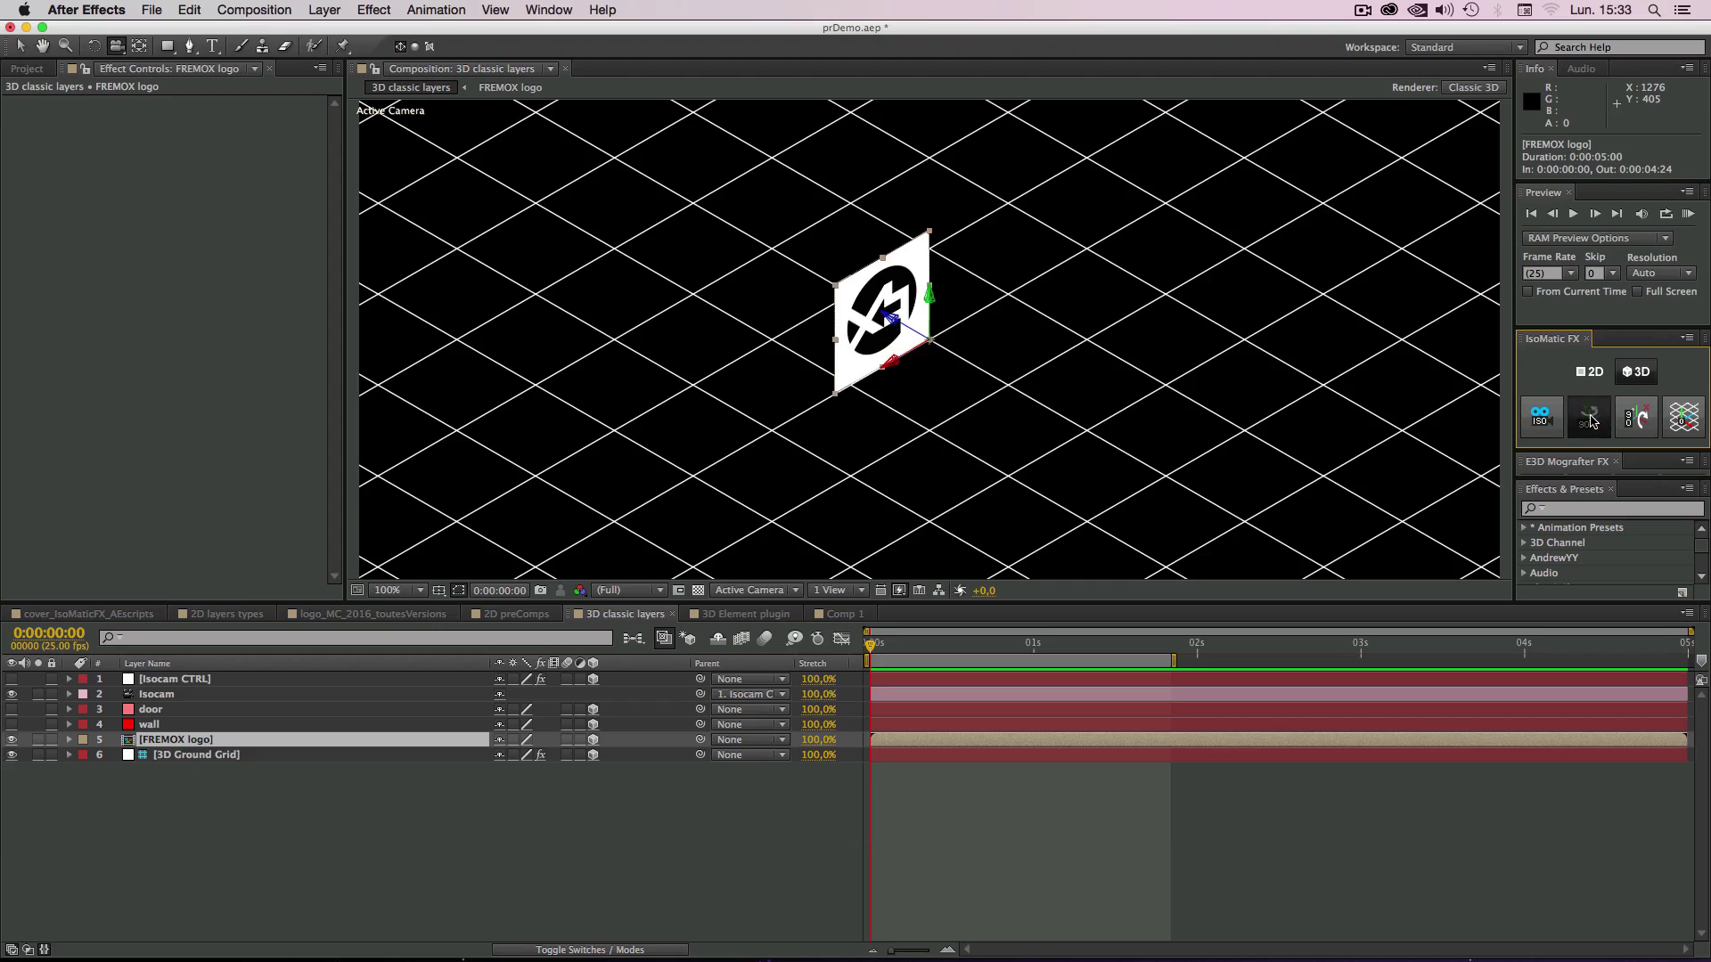
{"action": "left_click", "coordinate": [1590, 418]}
{"action": "left_click", "coordinate": [1589, 418]}
{"action": "left_click", "coordinate": [1590, 417]}
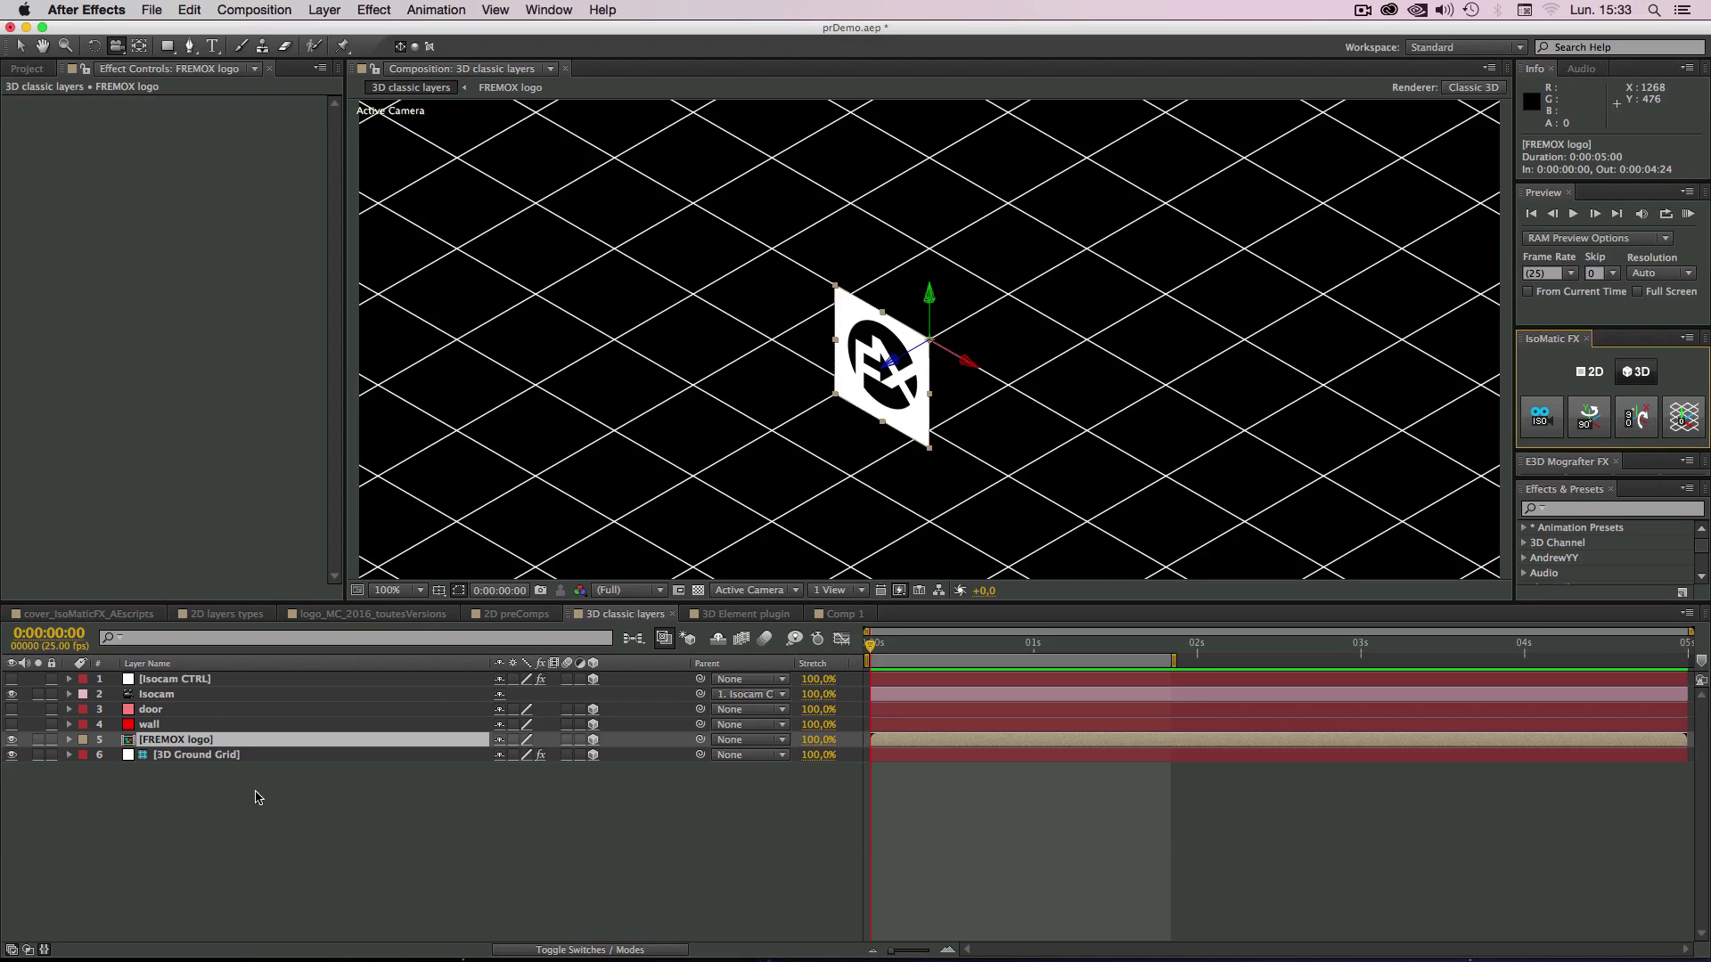
Step: Rotate the FREMOX logo layer vertically in 90° steps with IsoMatic FX through repeated full turns
{"action": "left_click", "coordinate": [228, 802]}
{"action": "left_click", "coordinate": [182, 743]}
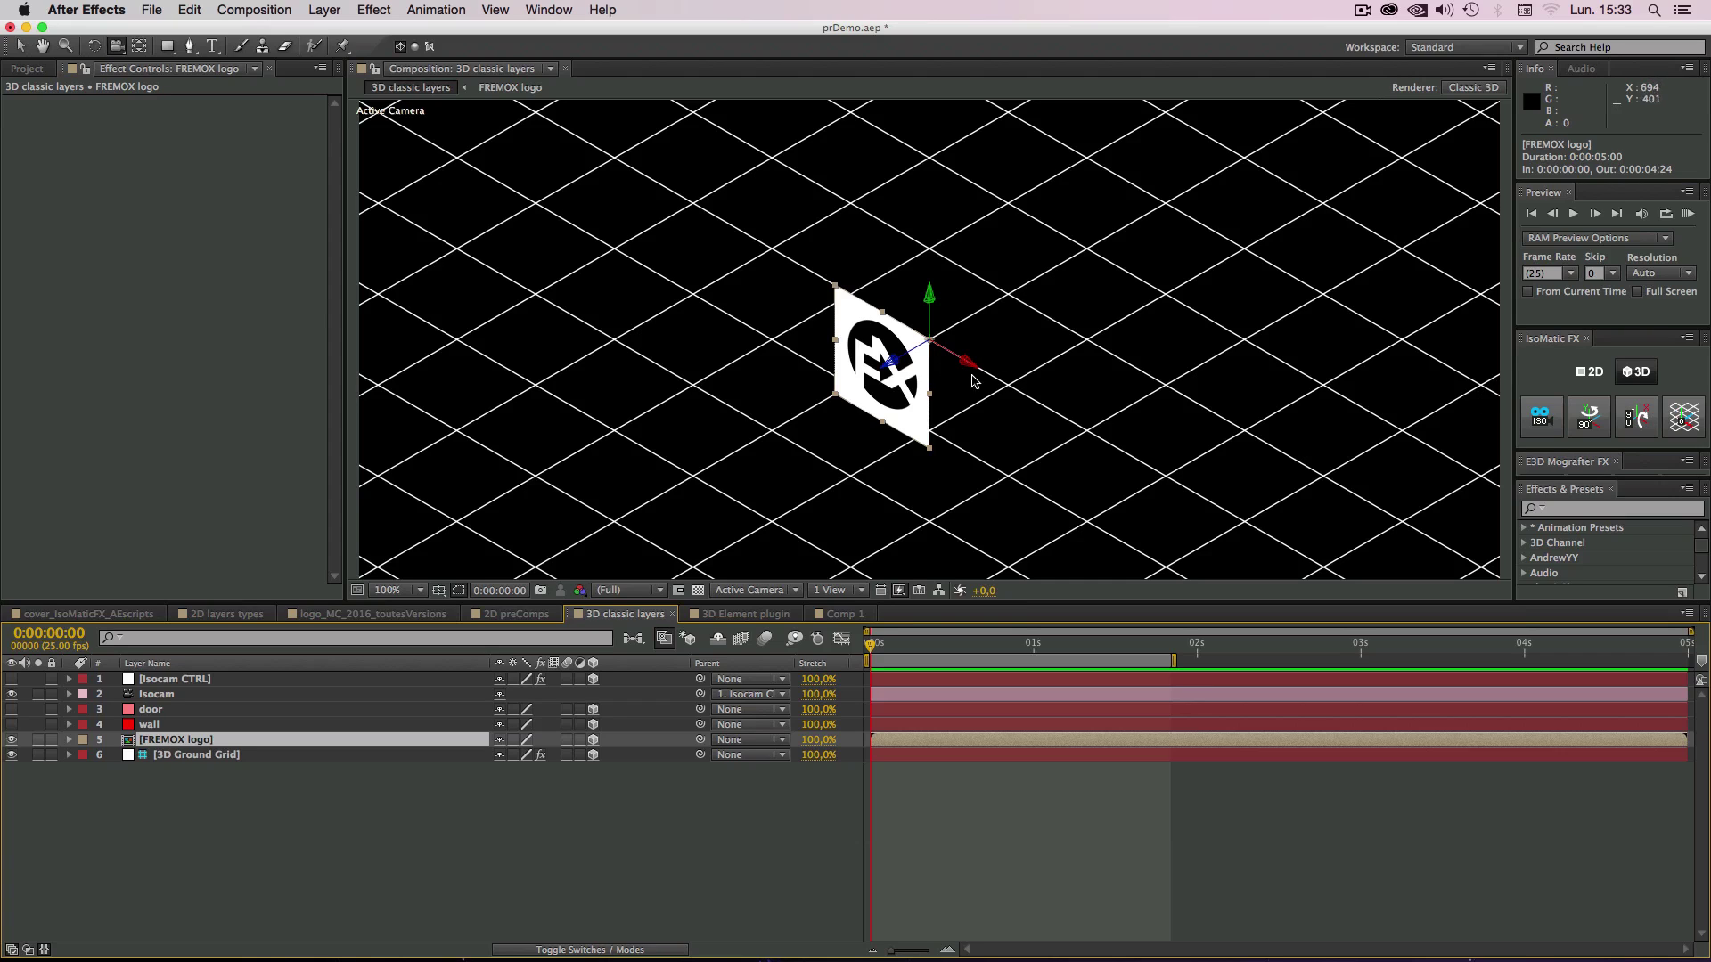
{"action": "left_click", "coordinate": [1637, 419]}
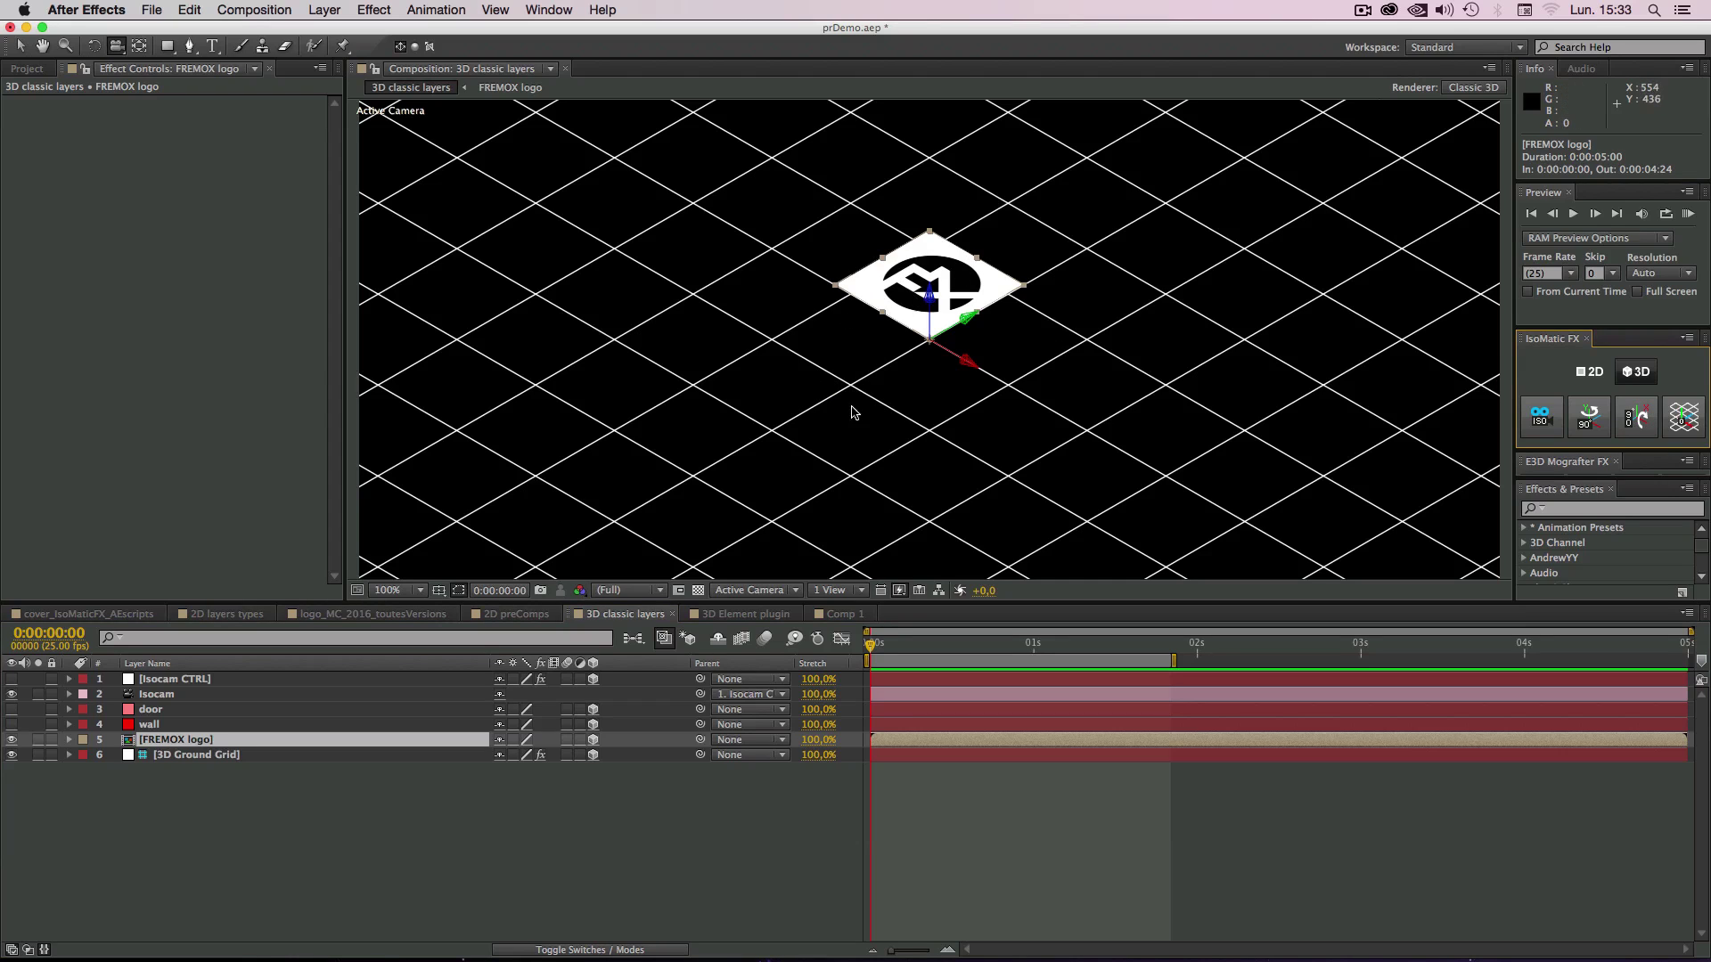
{"action": "left_click", "coordinate": [1640, 421]}
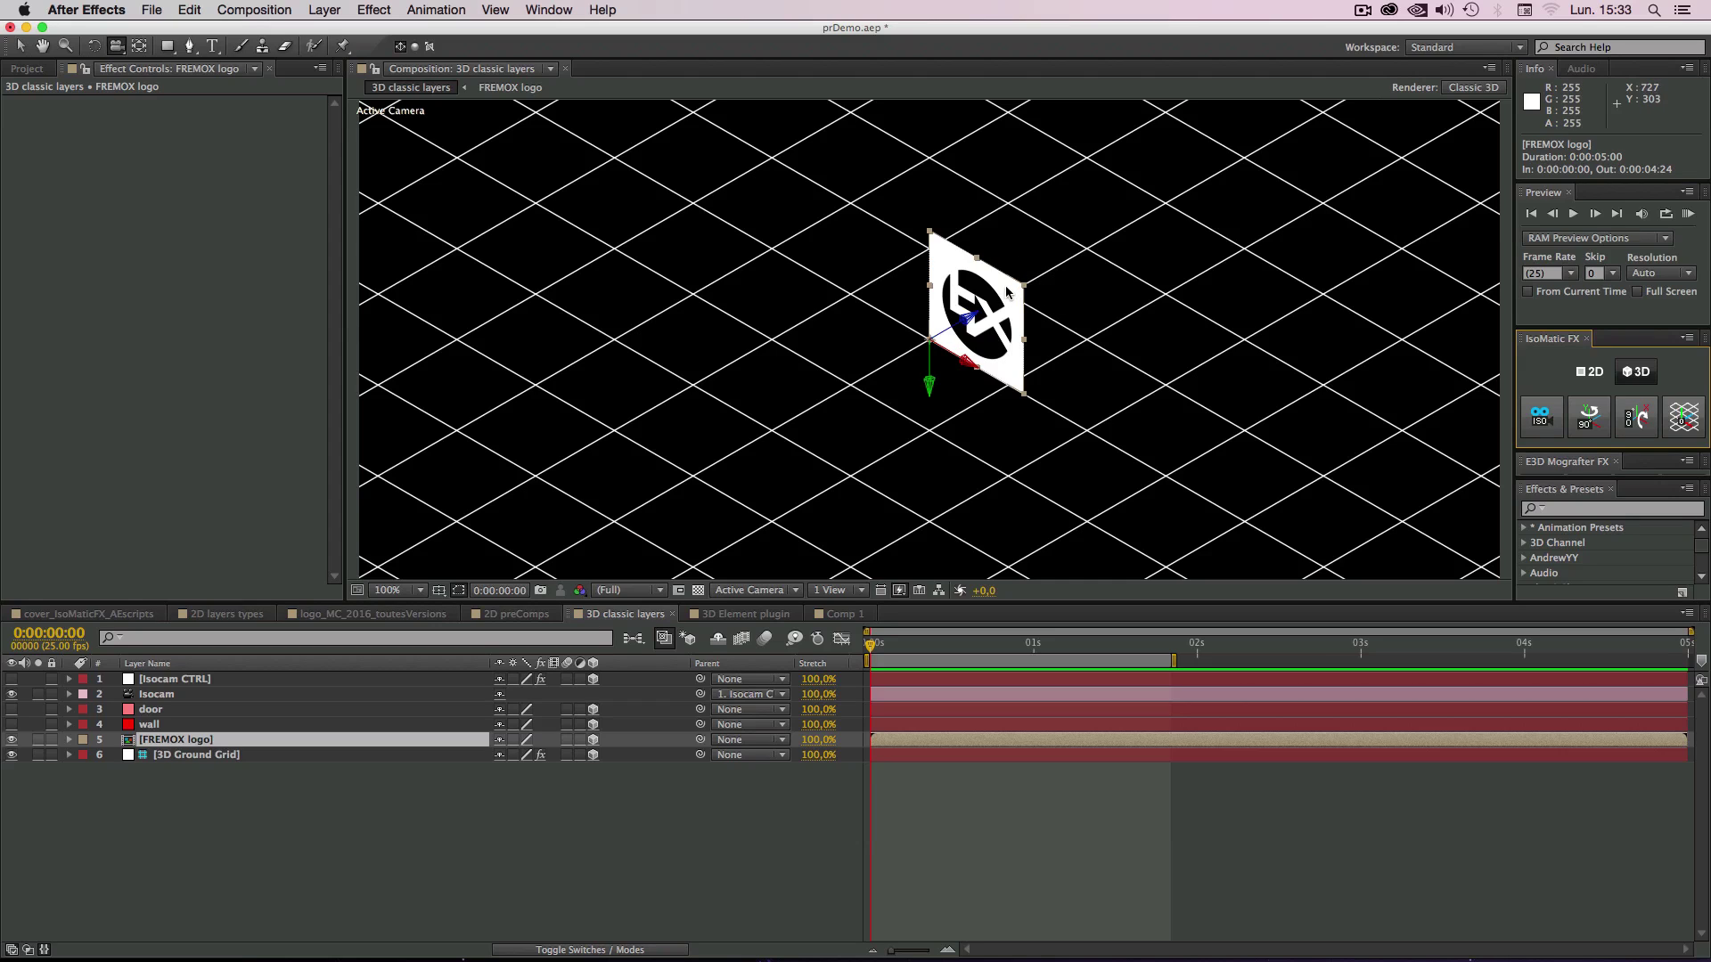
{"action": "left_click", "coordinate": [1637, 417]}
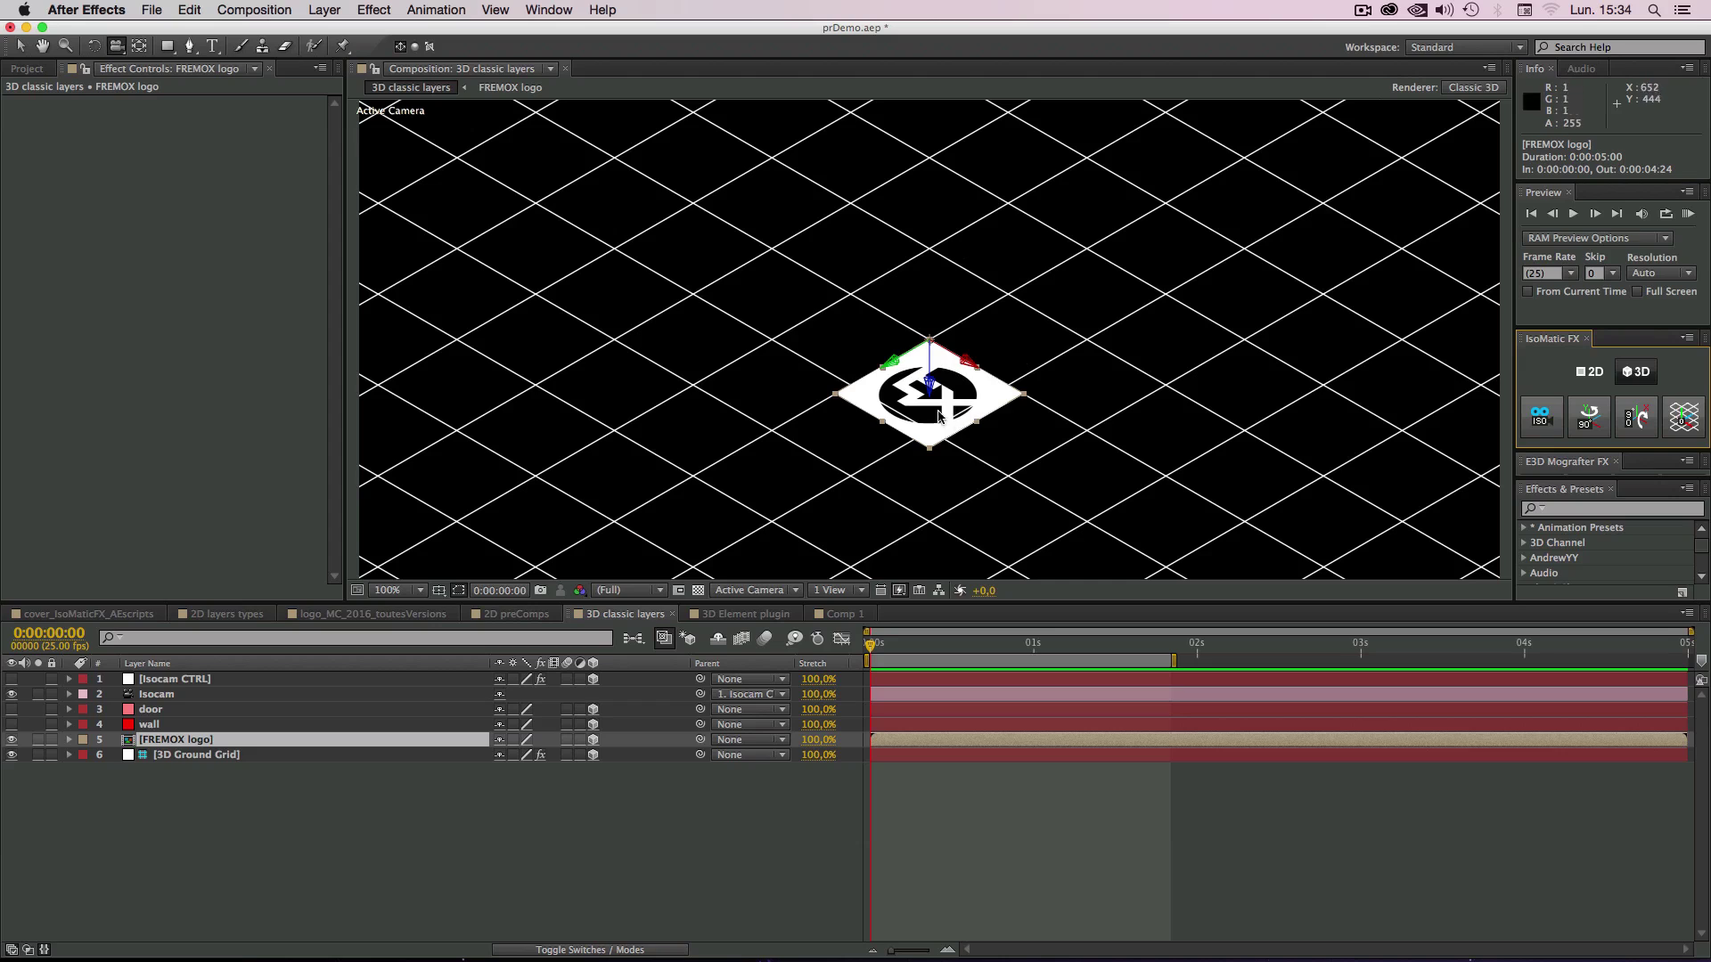
{"action": "left_click", "coordinate": [1631, 422]}
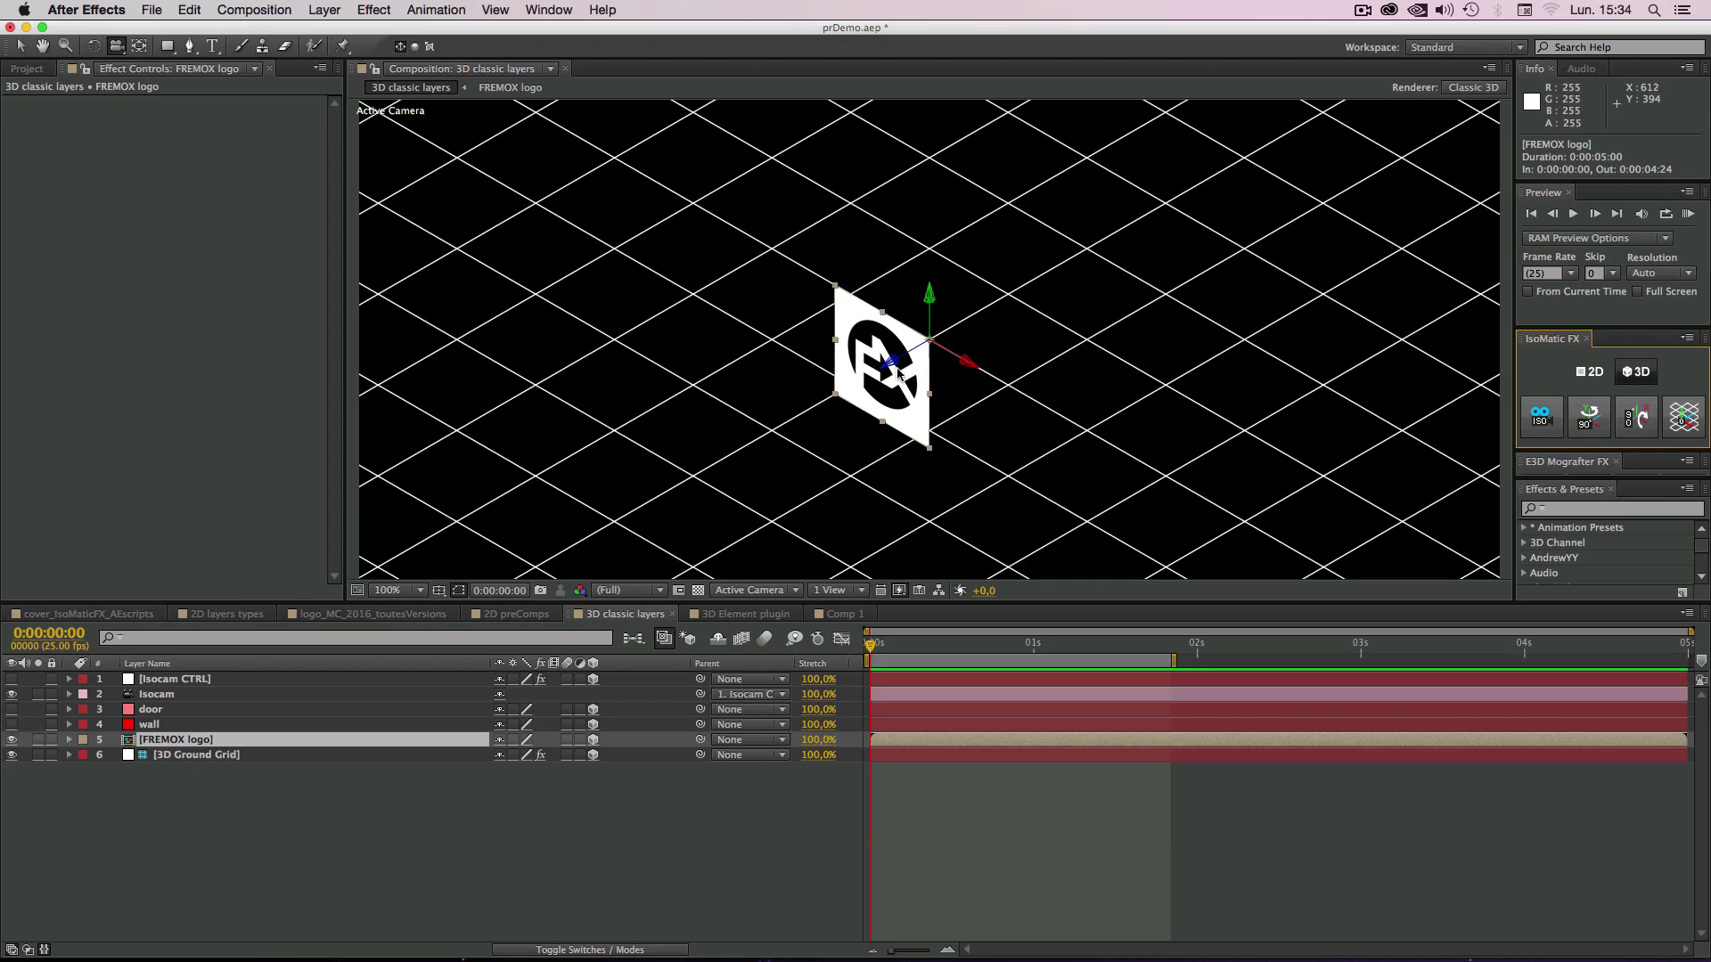
{"action": "left_click", "coordinate": [1630, 415]}
{"action": "left_click", "coordinate": [1630, 415]}
{"action": "left_click", "coordinate": [1629, 416]}
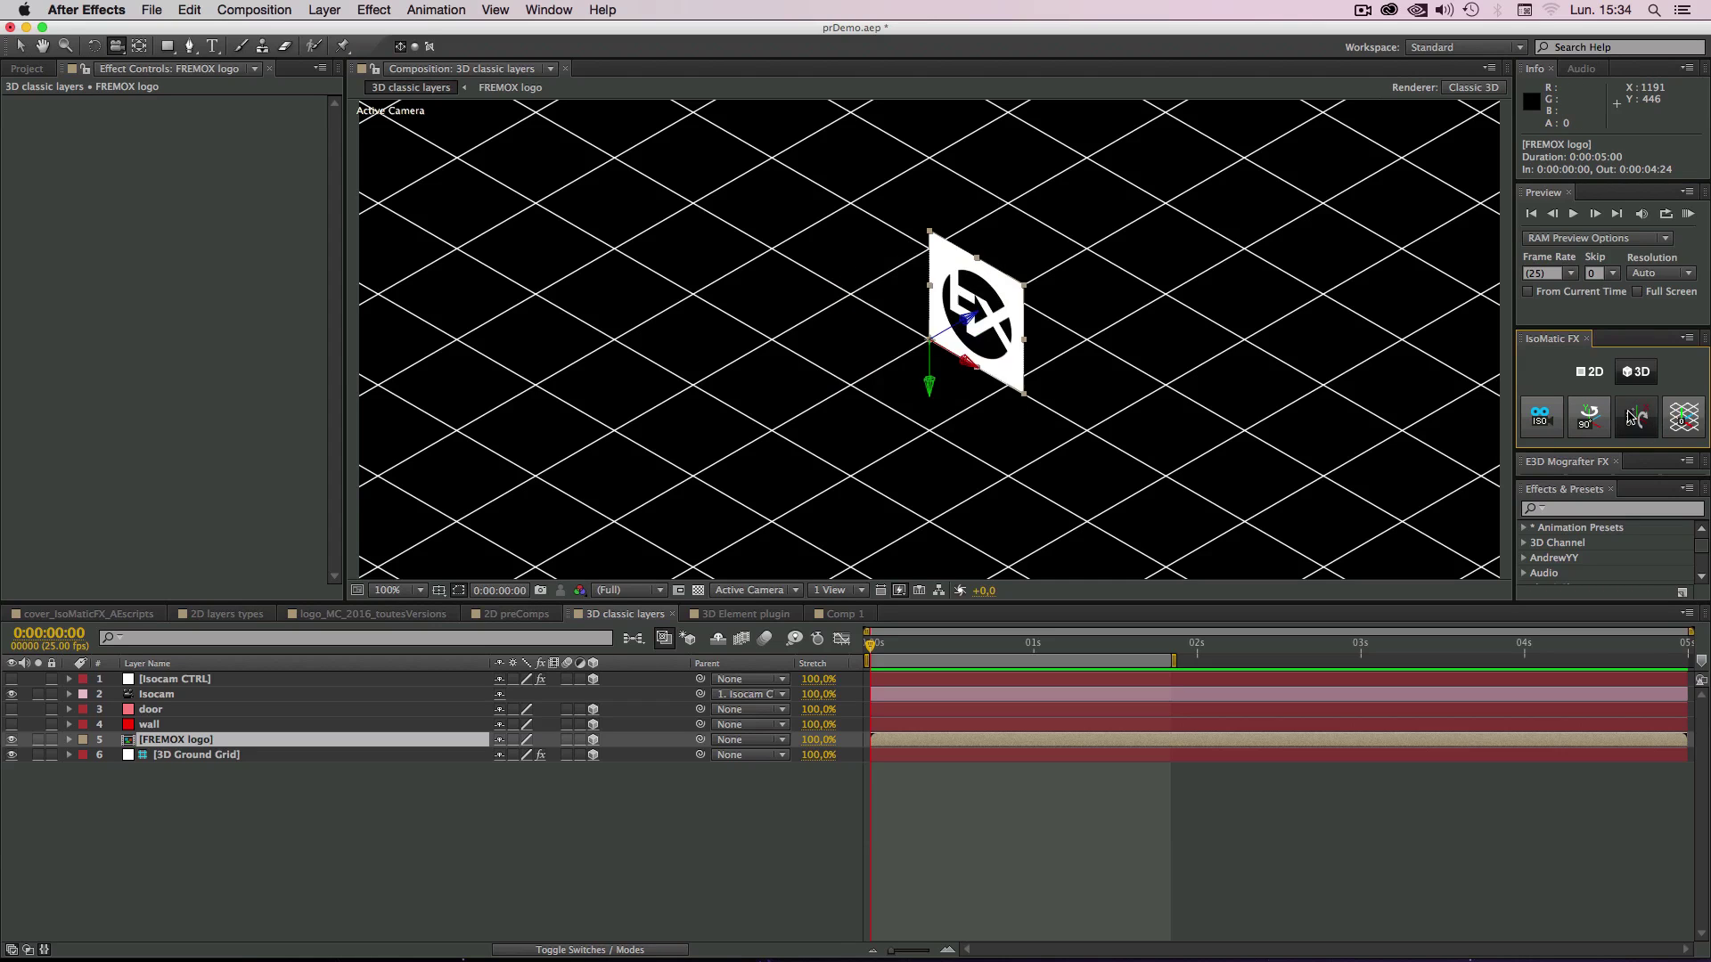
{"action": "left_click", "coordinate": [1629, 415]}
{"action": "left_click", "coordinate": [1630, 416]}
{"action": "left_click", "coordinate": [1630, 415]}
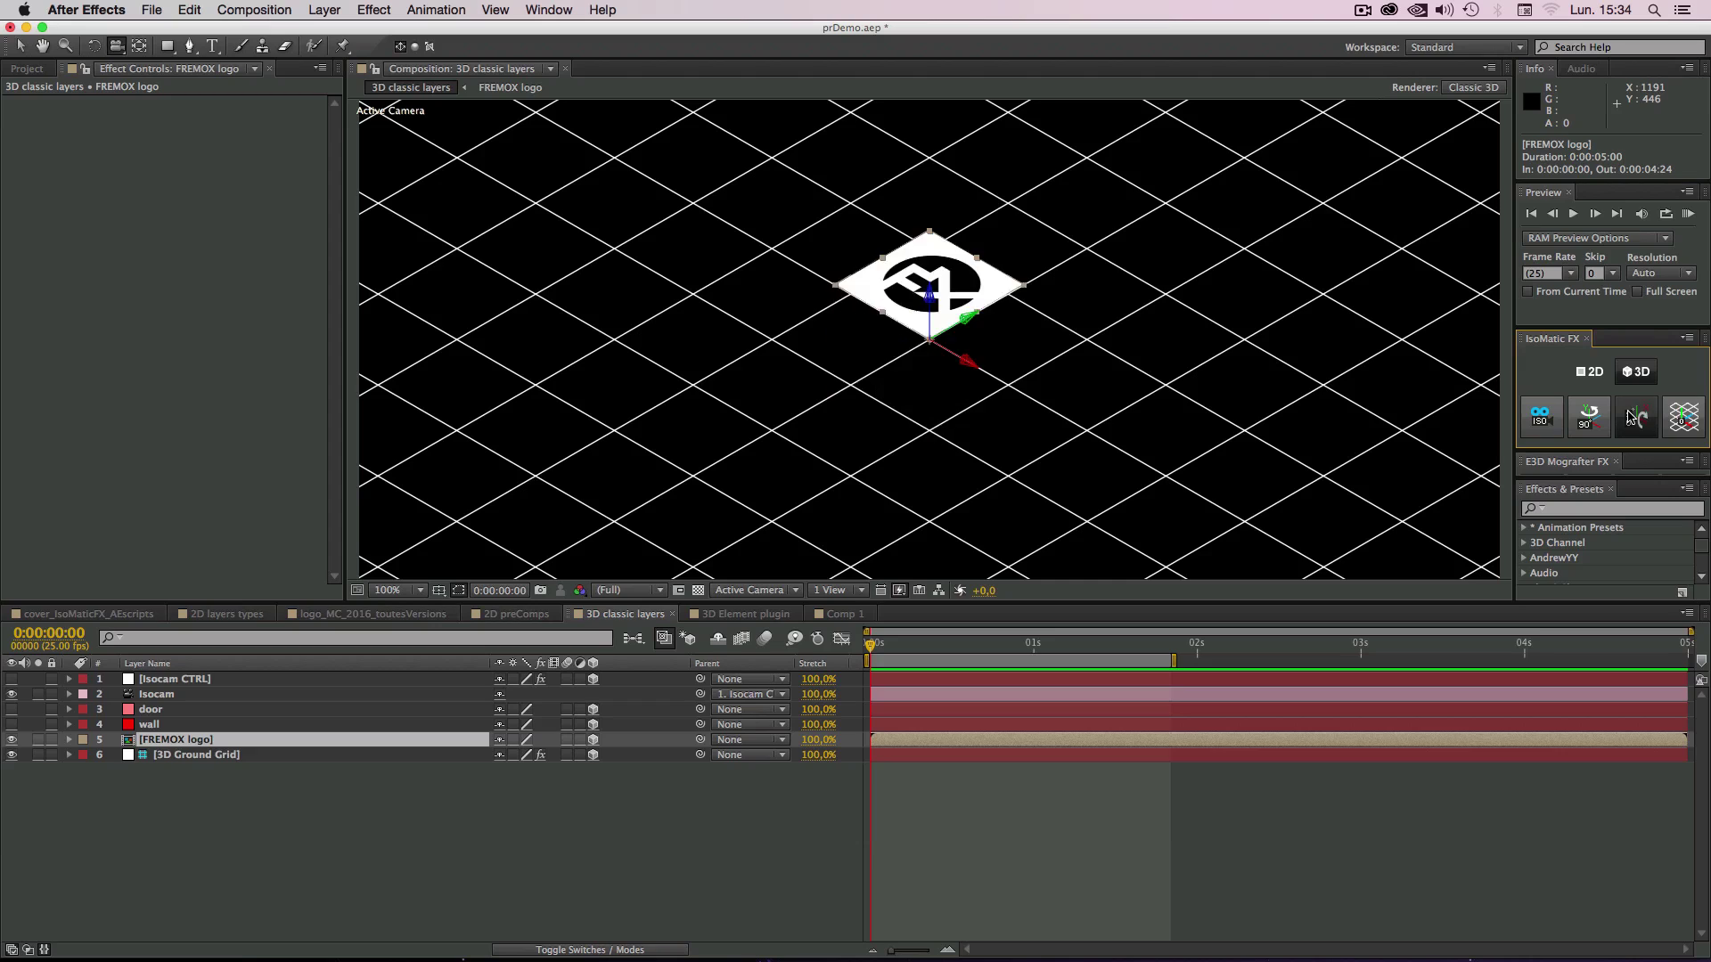
{"action": "left_click", "coordinate": [1630, 415]}
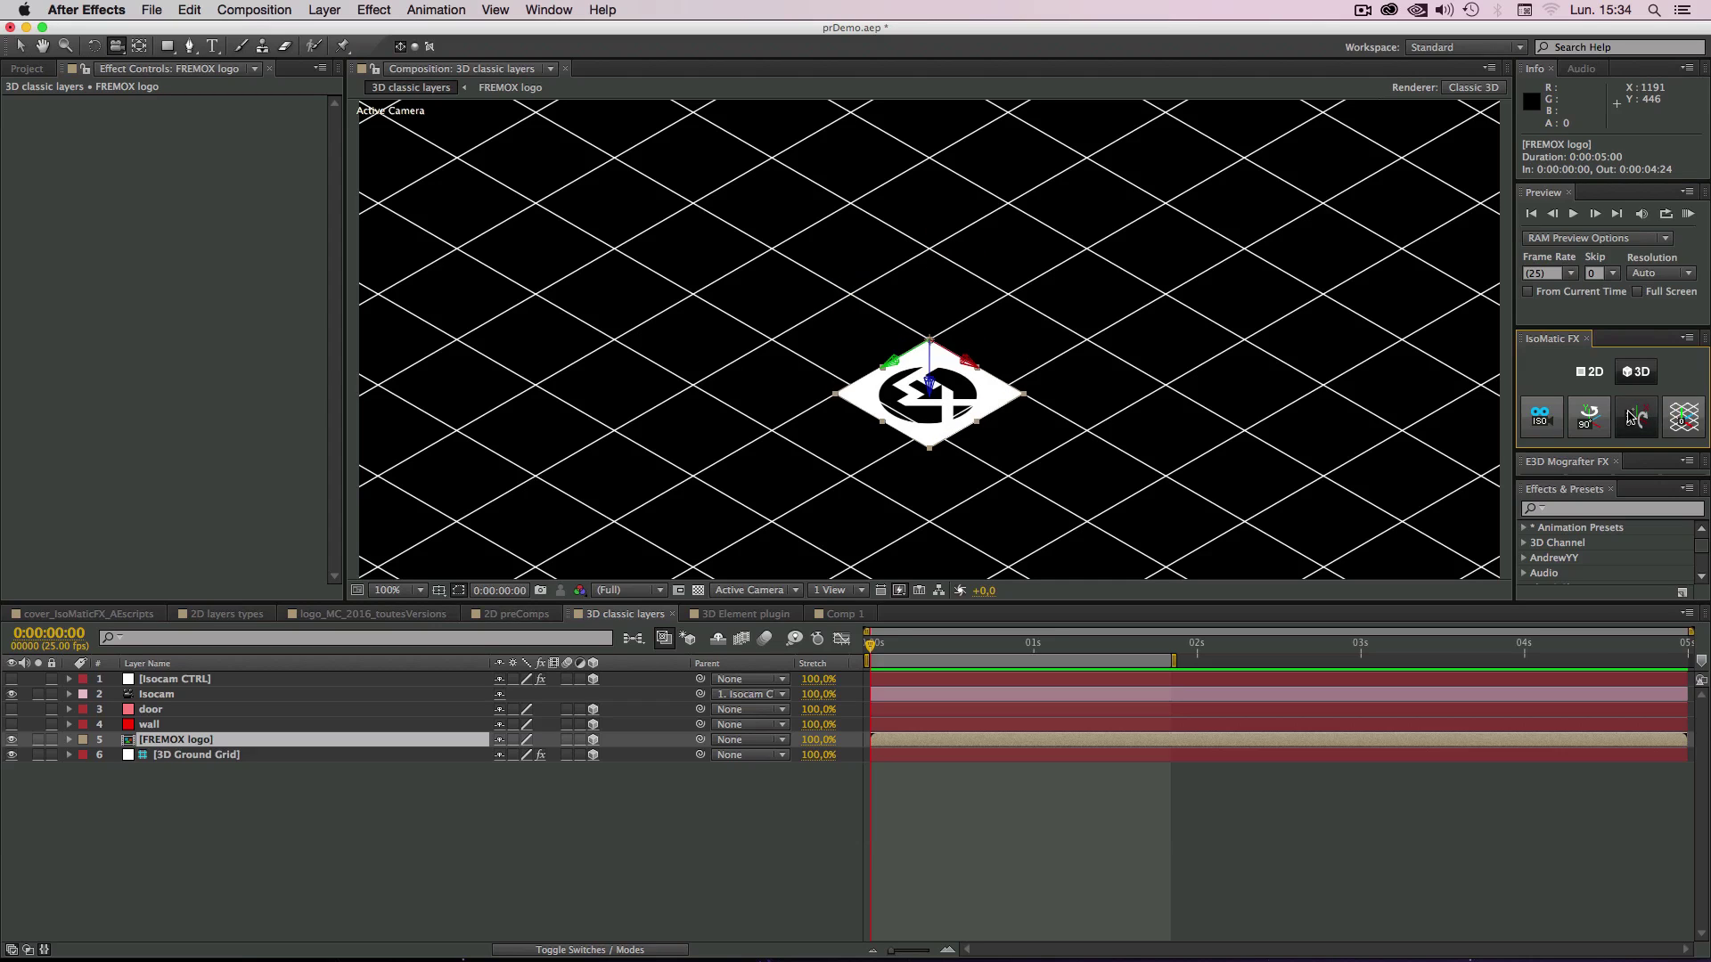
{"action": "left_click", "coordinate": [1630, 415]}
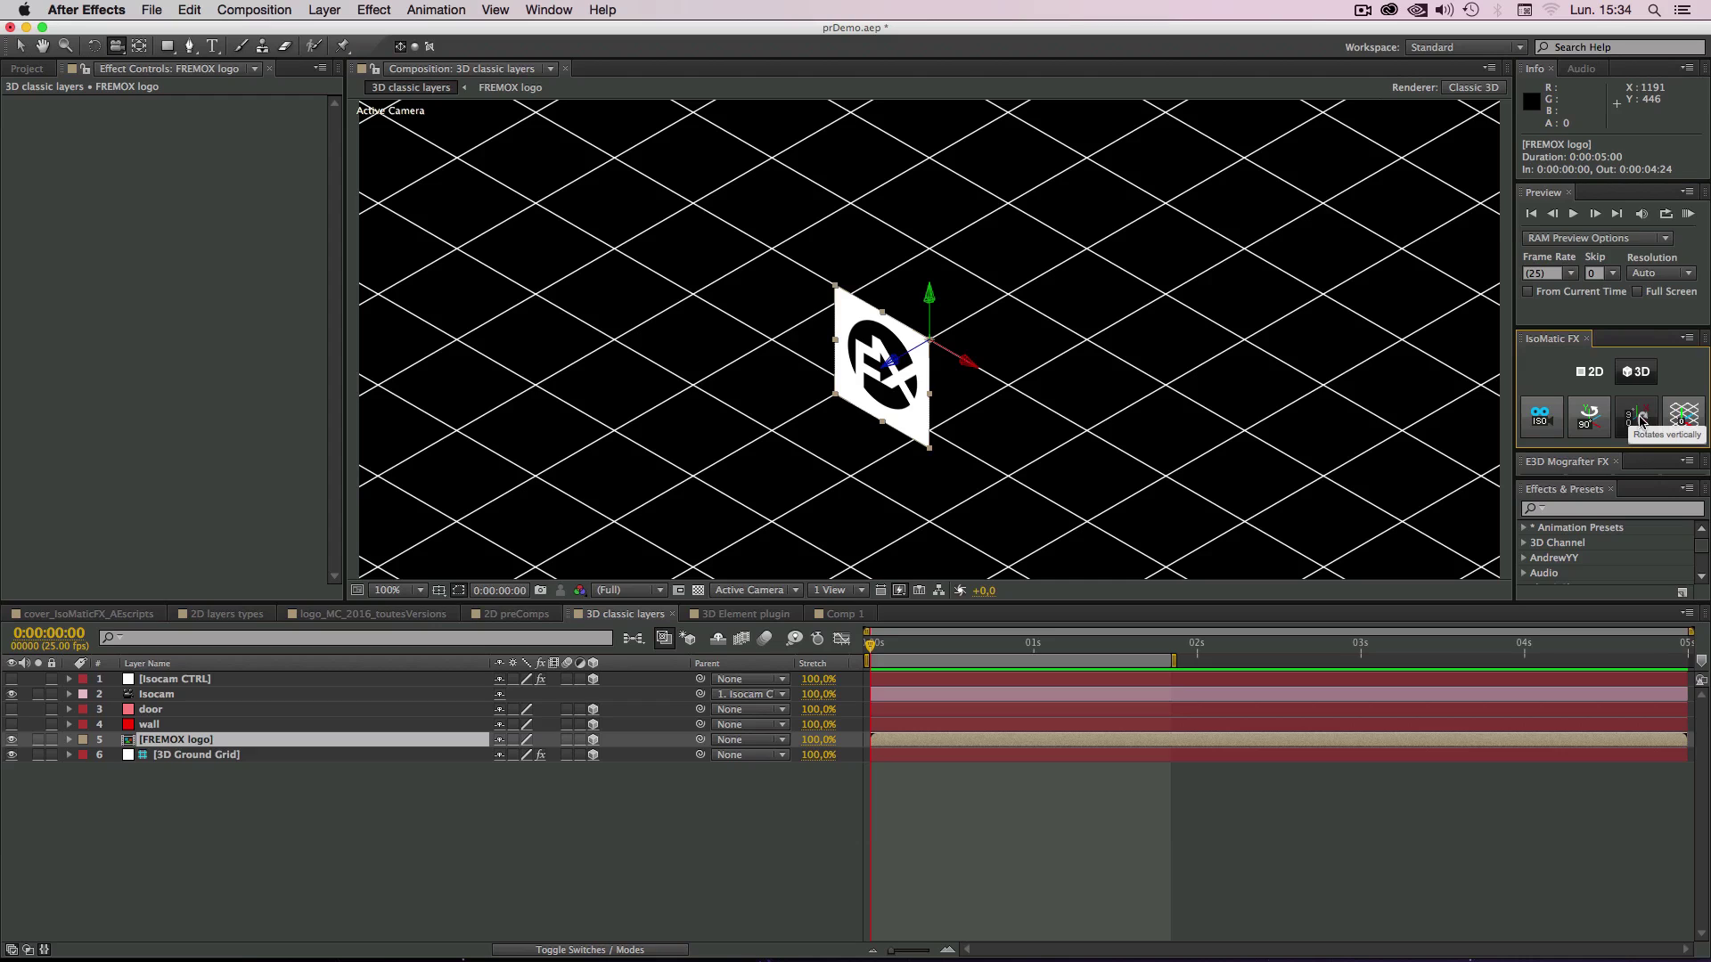
{"action": "left_click", "coordinate": [1644, 421]}
{"action": "left_click", "coordinate": [1644, 420]}
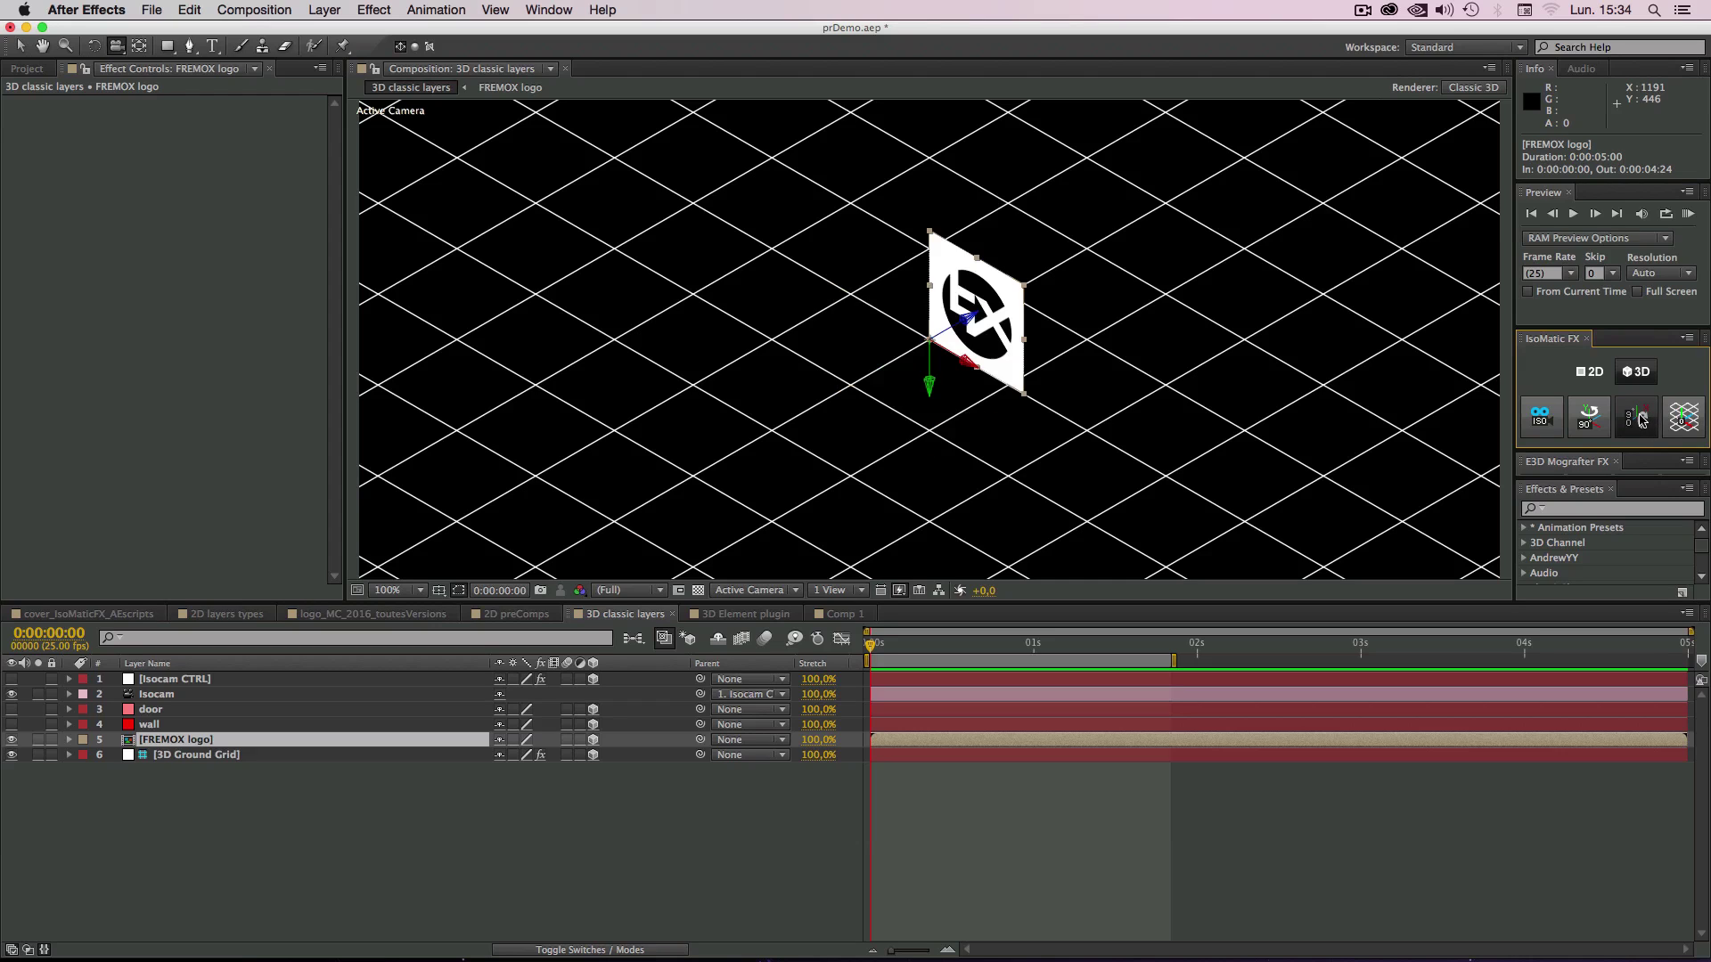
{"action": "left_click", "coordinate": [1644, 421]}
{"action": "left_click", "coordinate": [1644, 421]}
{"action": "left_click", "coordinate": [1644, 421]}
{"action": "left_click", "coordinate": [1644, 420]}
{"action": "left_click", "coordinate": [1644, 420]}
{"action": "left_click", "coordinate": [1644, 421]}
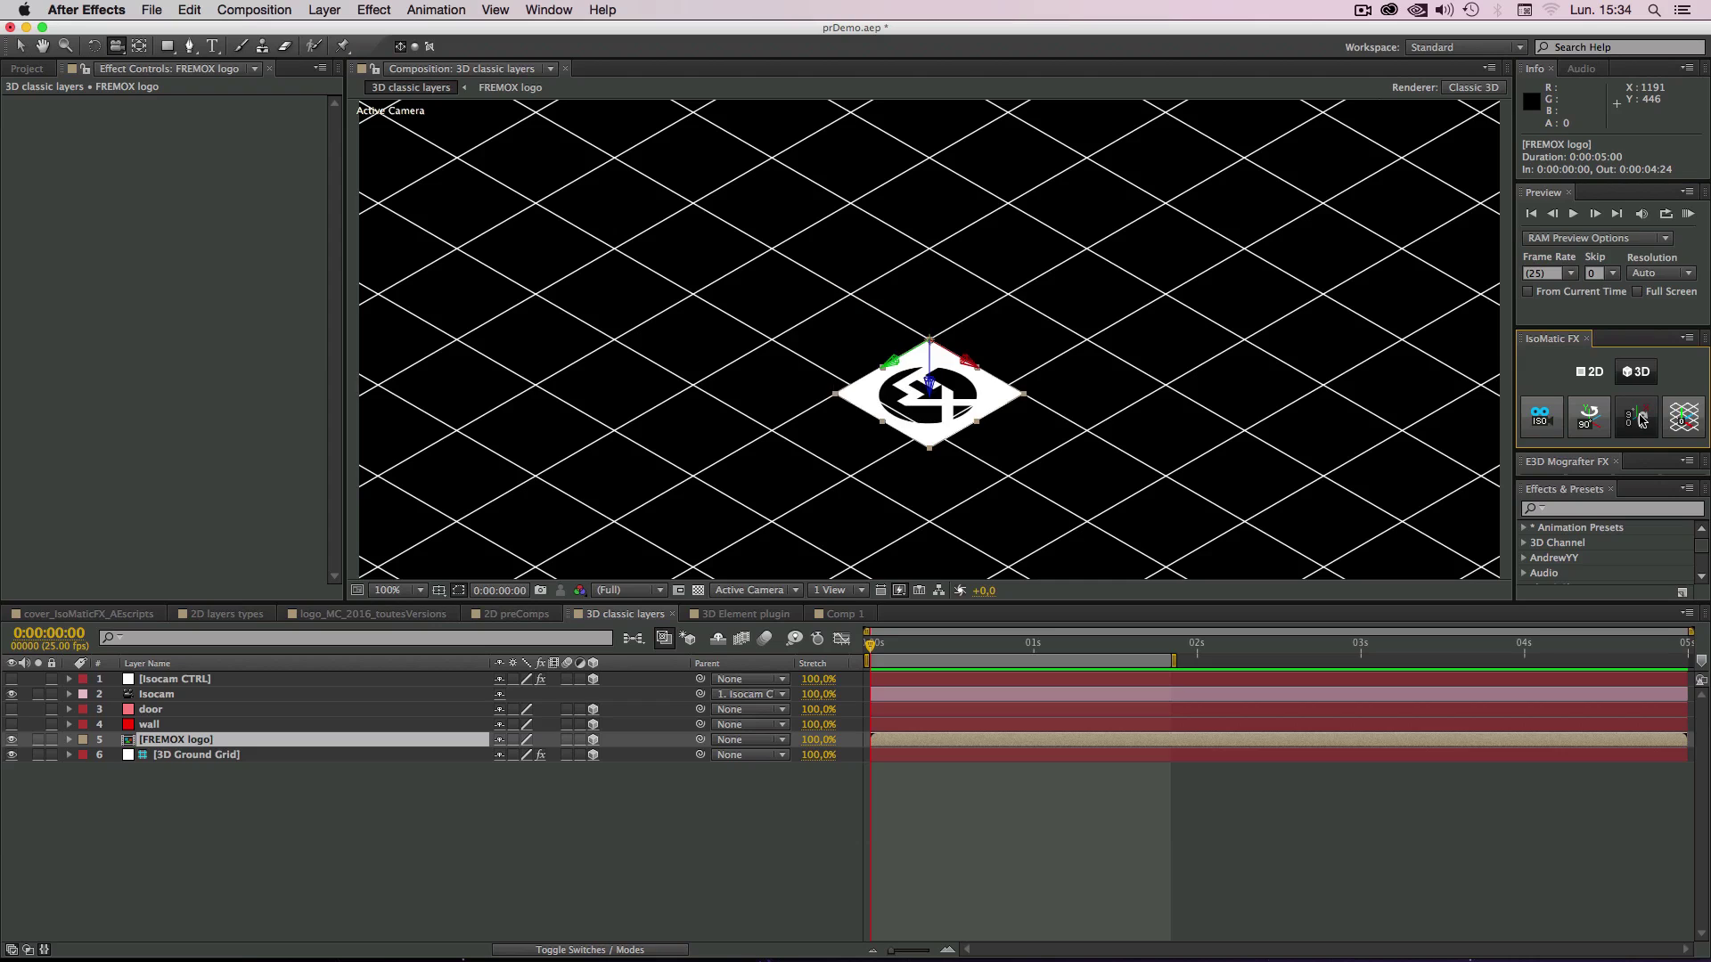
{"action": "left_click", "coordinate": [1644, 420]}
{"action": "left_click", "coordinate": [1645, 421]}
{"action": "left_click", "coordinate": [1644, 421]}
{"action": "left_click", "coordinate": [1644, 421]}
{"action": "left_click", "coordinate": [1644, 421]}
{"action": "left_click", "coordinate": [1644, 421]}
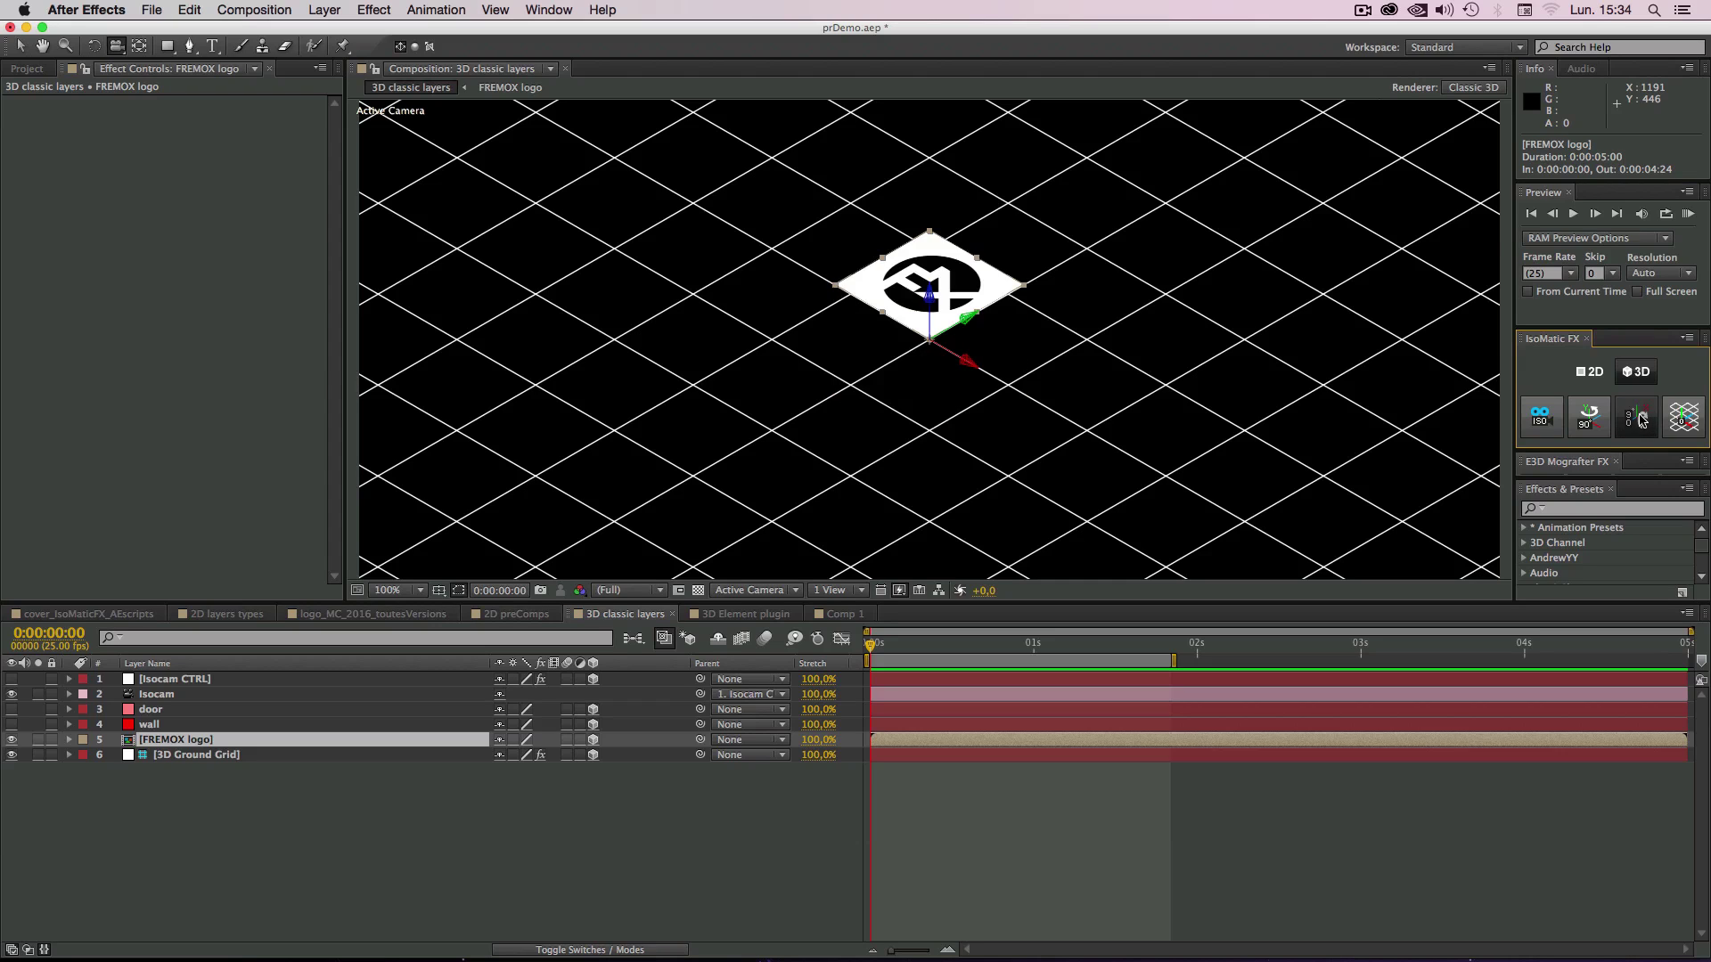
{"action": "left_click", "coordinate": [1644, 421]}
{"action": "left_click", "coordinate": [1644, 421]}
{"action": "left_click", "coordinate": [1644, 421]}
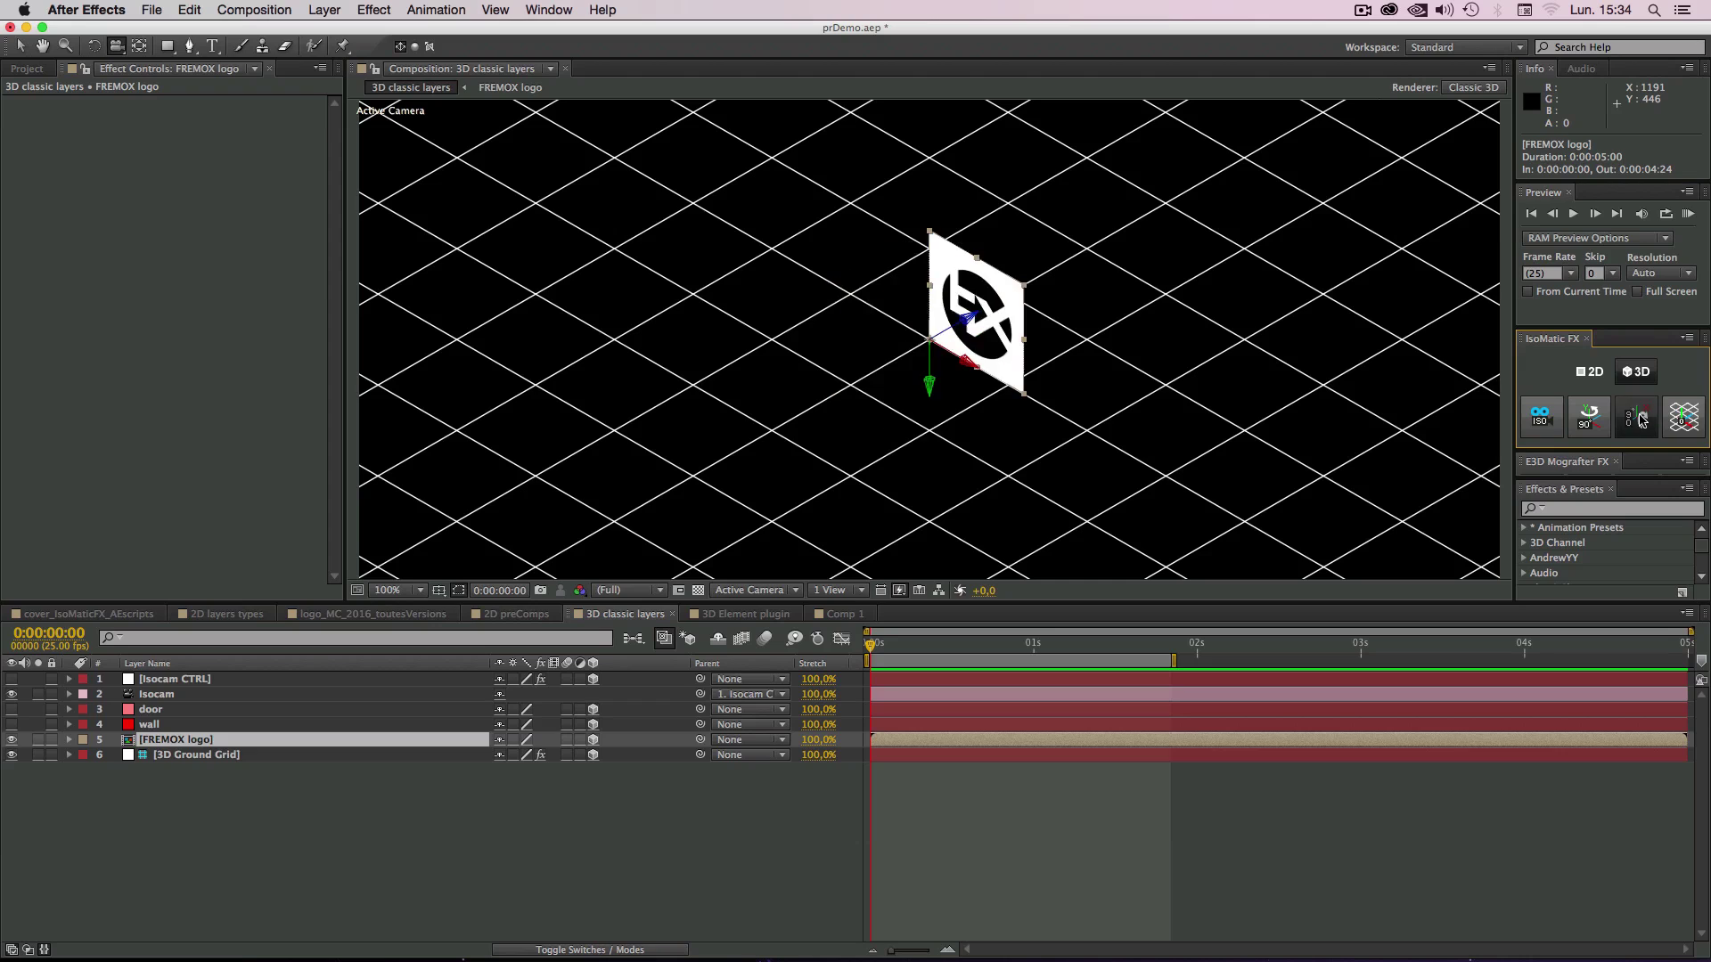
{"action": "left_click", "coordinate": [1644, 420]}
{"action": "left_click", "coordinate": [1644, 420]}
{"action": "left_click", "coordinate": [1644, 421]}
{"action": "left_click", "coordinate": [1644, 420]}
{"action": "left_click", "coordinate": [1644, 421]}
{"action": "left_click", "coordinate": [1644, 421]}
{"action": "left_click", "coordinate": [1644, 420]}
{"action": "left_click", "coordinate": [1644, 421]}
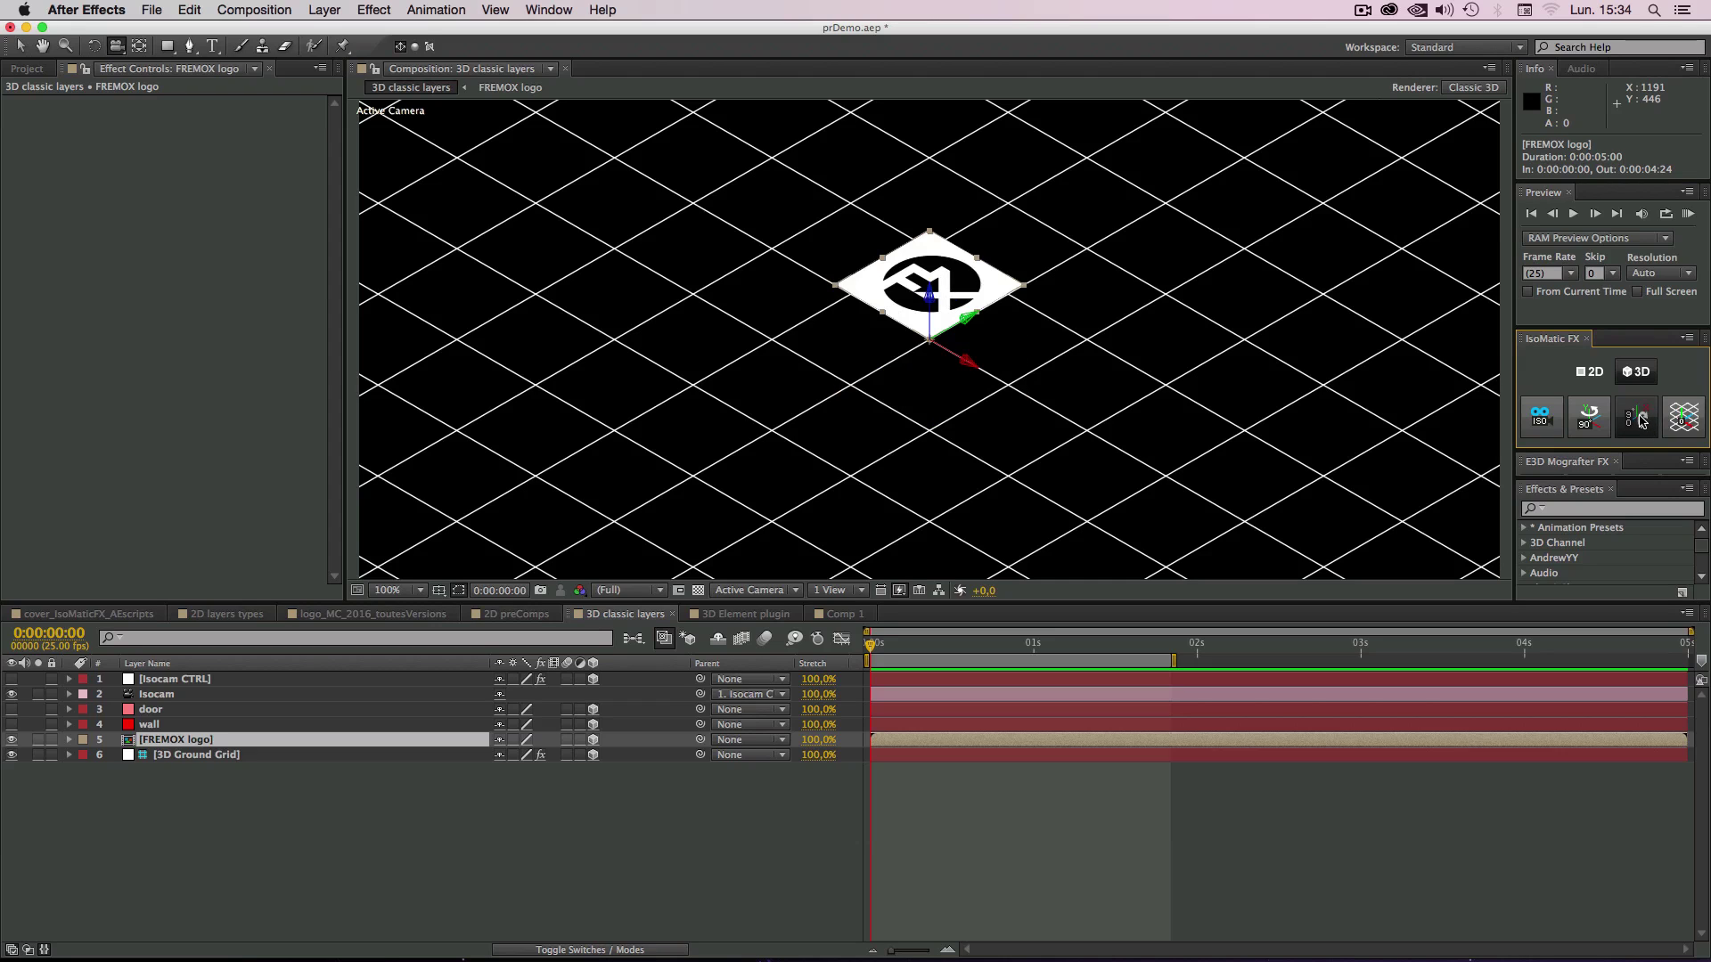
{"action": "left_click", "coordinate": [1645, 420]}
{"action": "left_click", "coordinate": [1644, 420]}
{"action": "left_click", "coordinate": [1644, 421]}
{"action": "left_click", "coordinate": [1644, 421]}
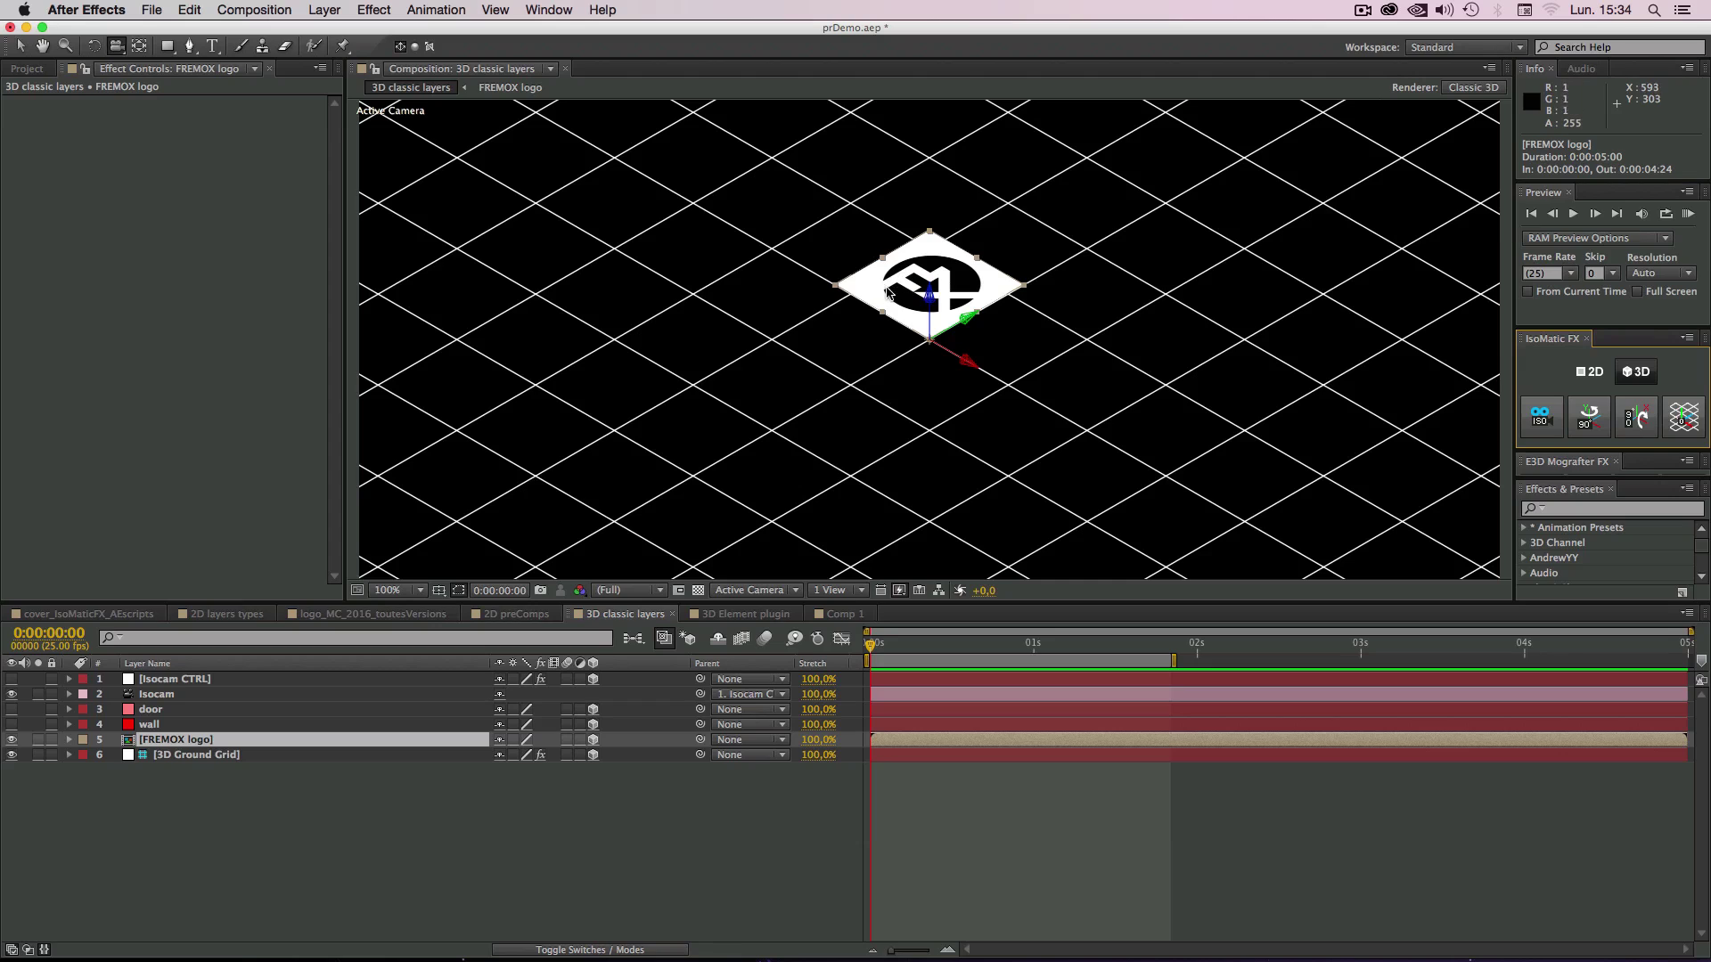
Step: Turn the FREMOX logo layer through further 90° rotations with IsoMatic FX until it lies flat at orientation 270°, 0°, 180°
{"action": "left_click", "coordinate": [1645, 416]}
{"action": "left_click", "coordinate": [1641, 418]}
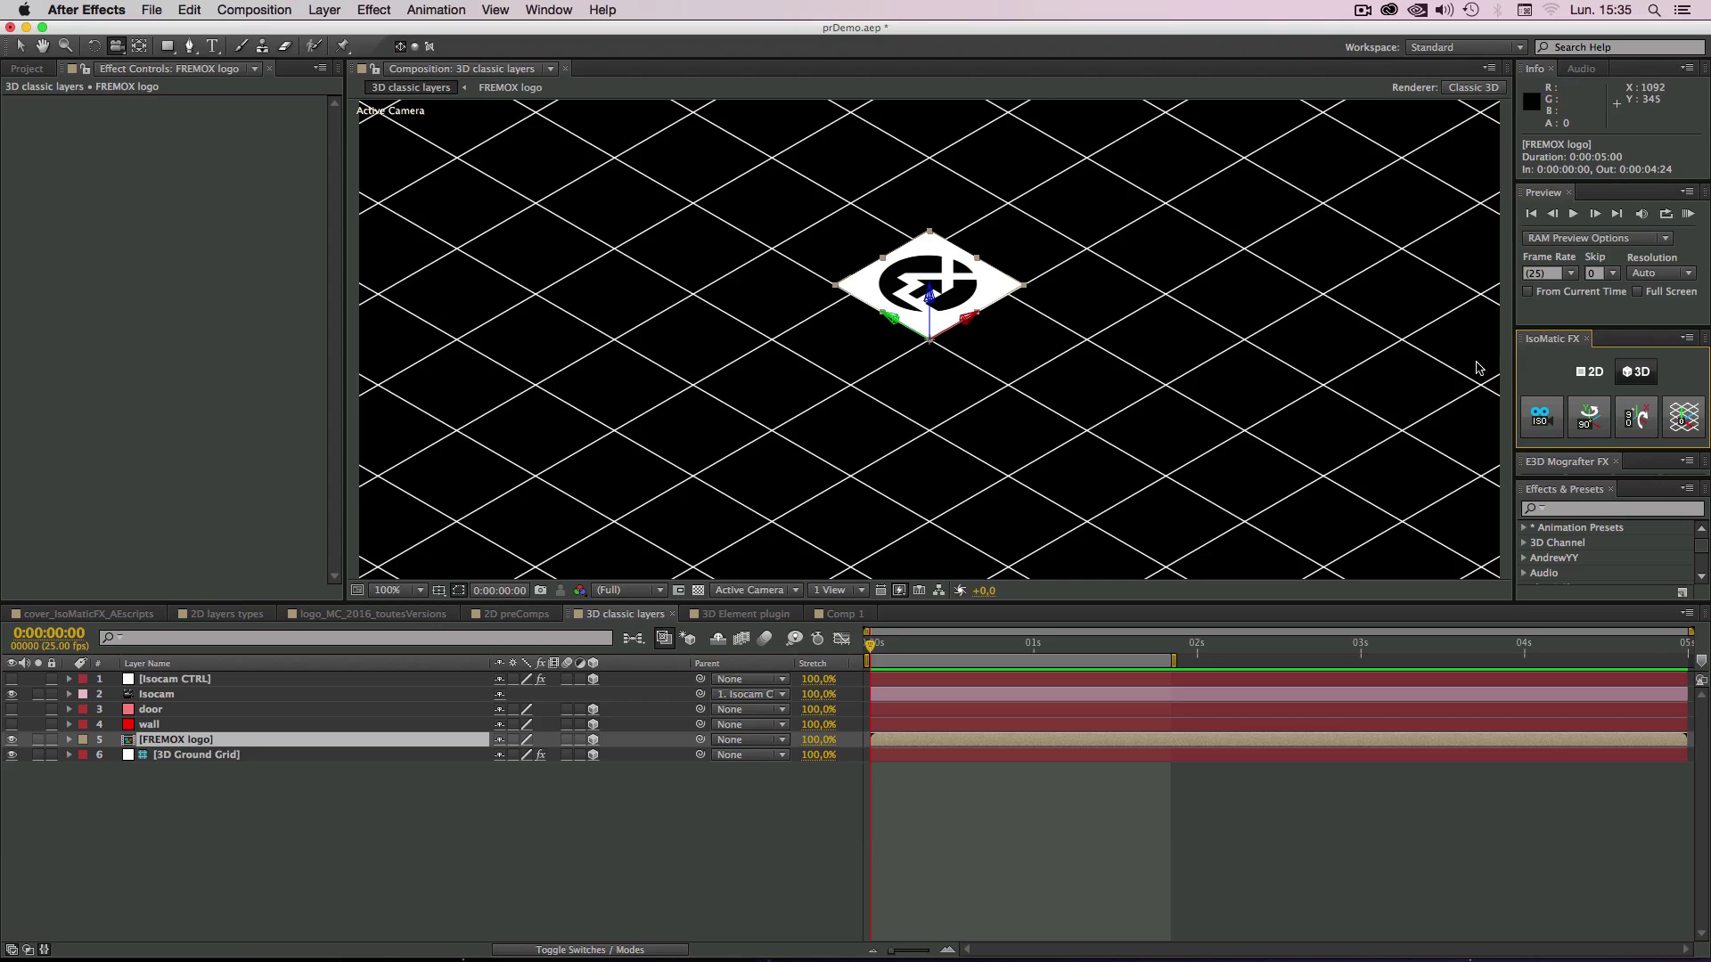
{"action": "left_click", "coordinate": [1636, 418]}
{"action": "left_click", "coordinate": [1636, 418]}
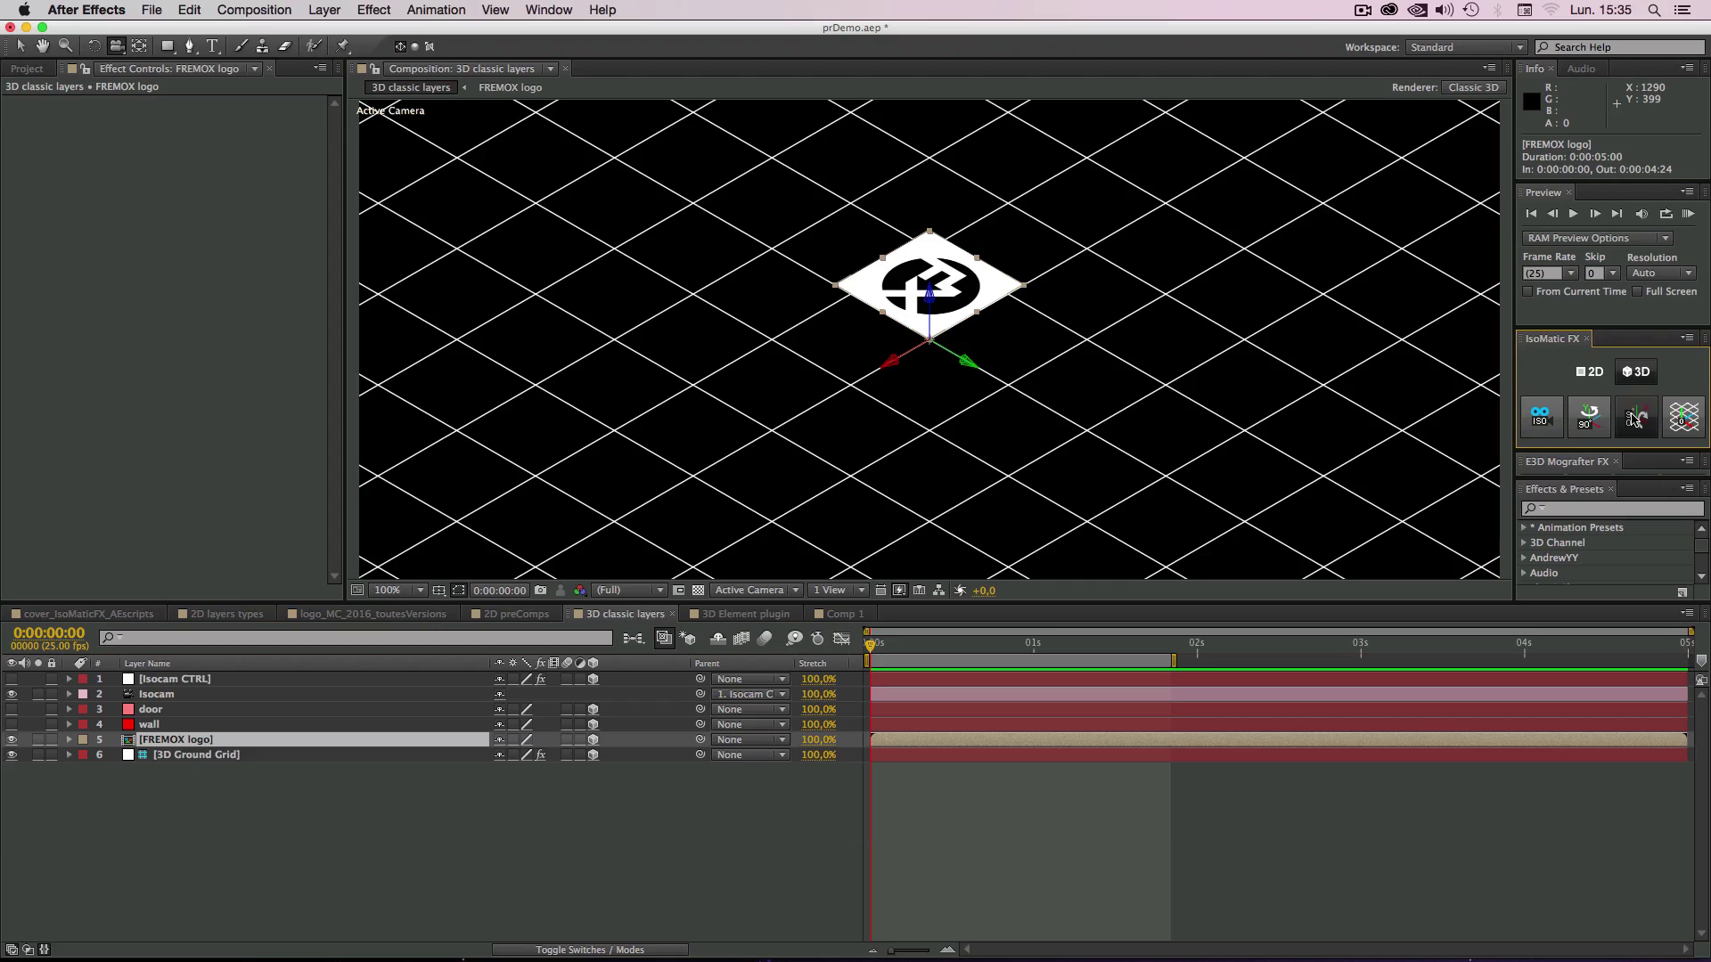
{"action": "left_click", "coordinate": [1636, 418]}
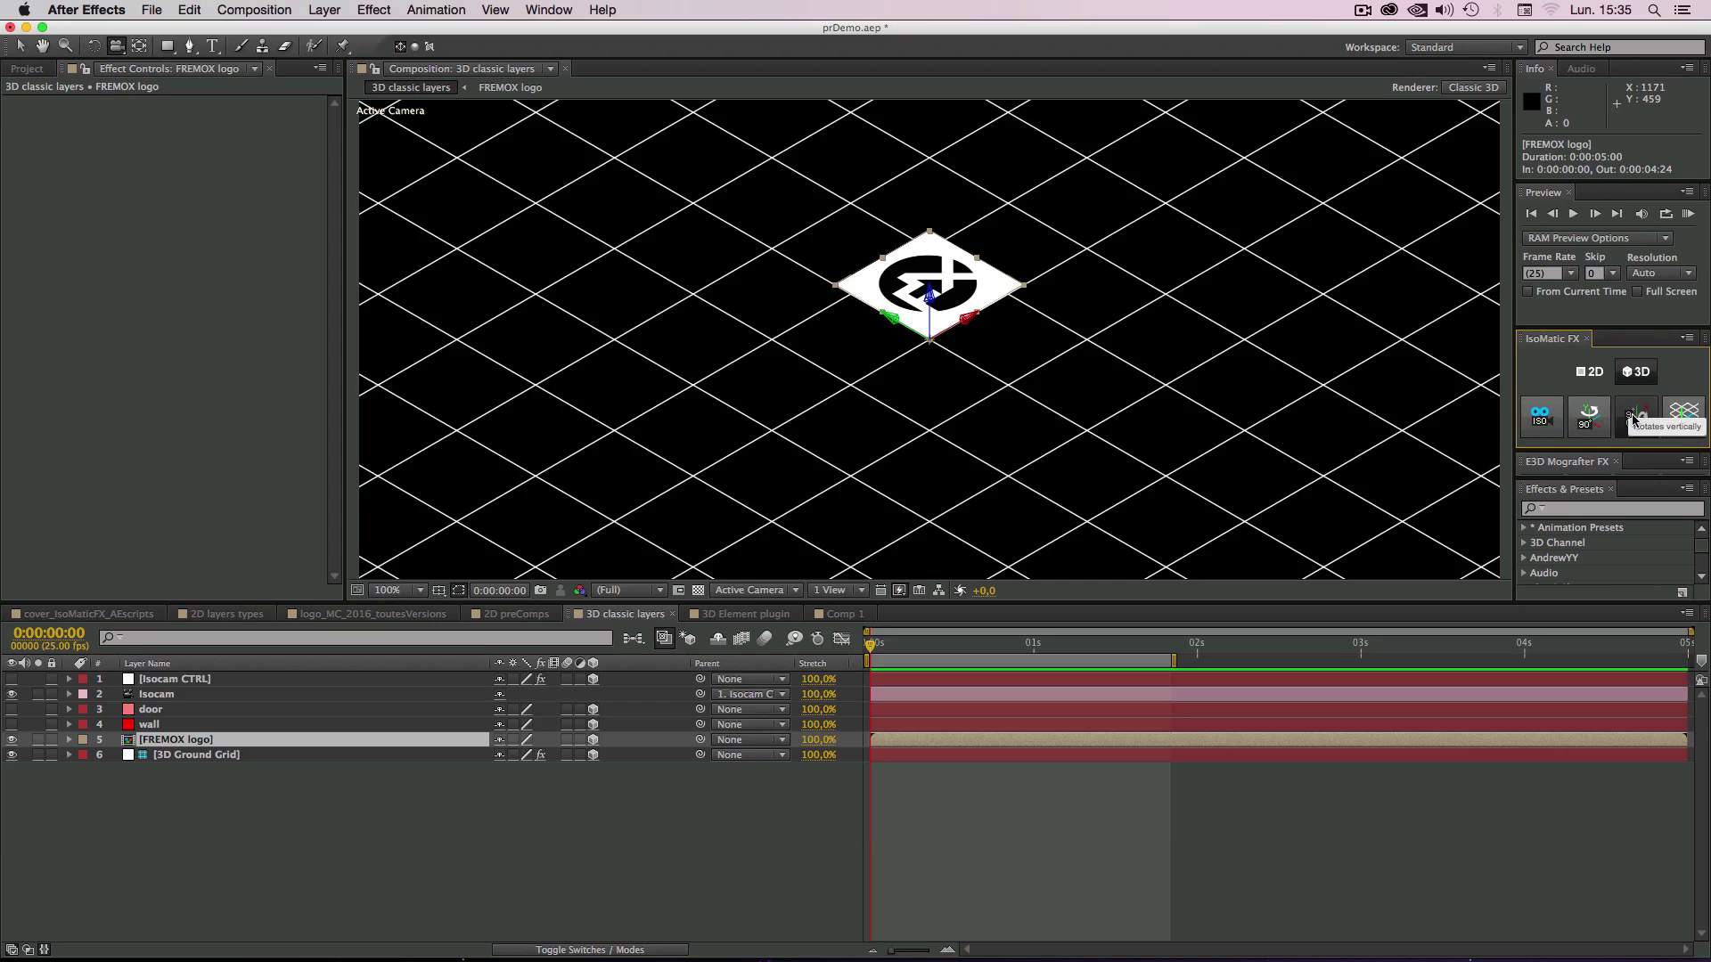
{"action": "left_click", "coordinate": [1635, 416]}
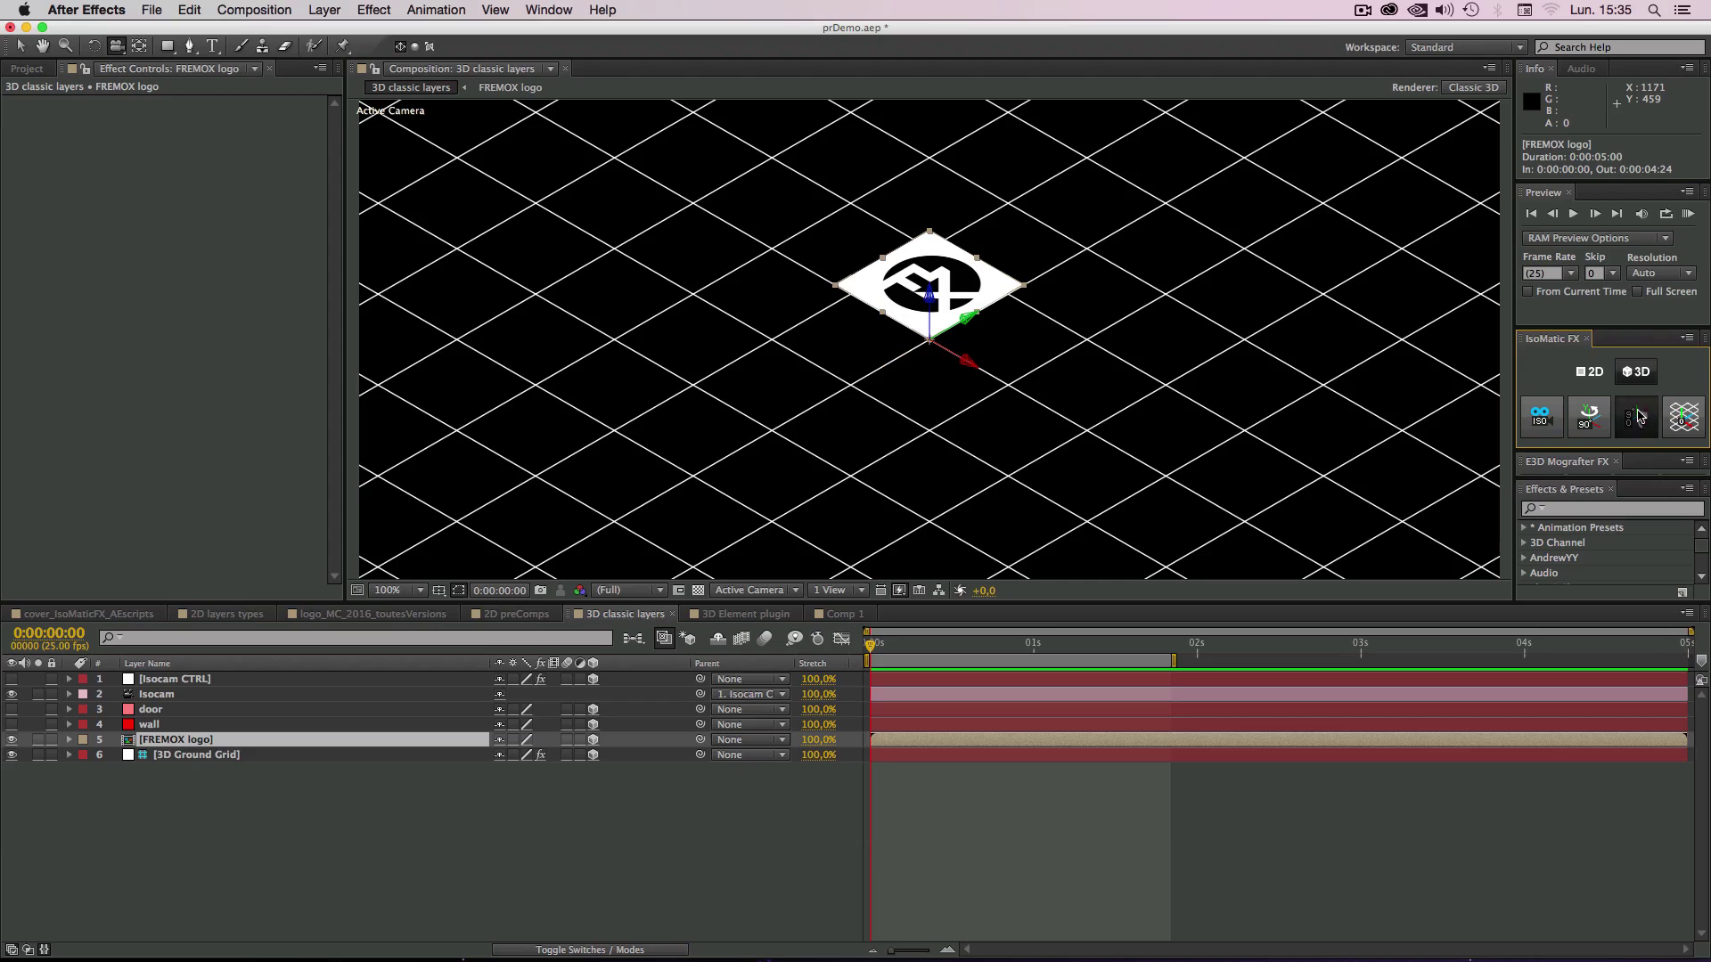
{"action": "left_click", "coordinate": [1638, 416]}
{"action": "left_click", "coordinate": [1637, 416]}
{"action": "left_click", "coordinate": [1637, 416]}
{"action": "left_click", "coordinate": [1638, 416]}
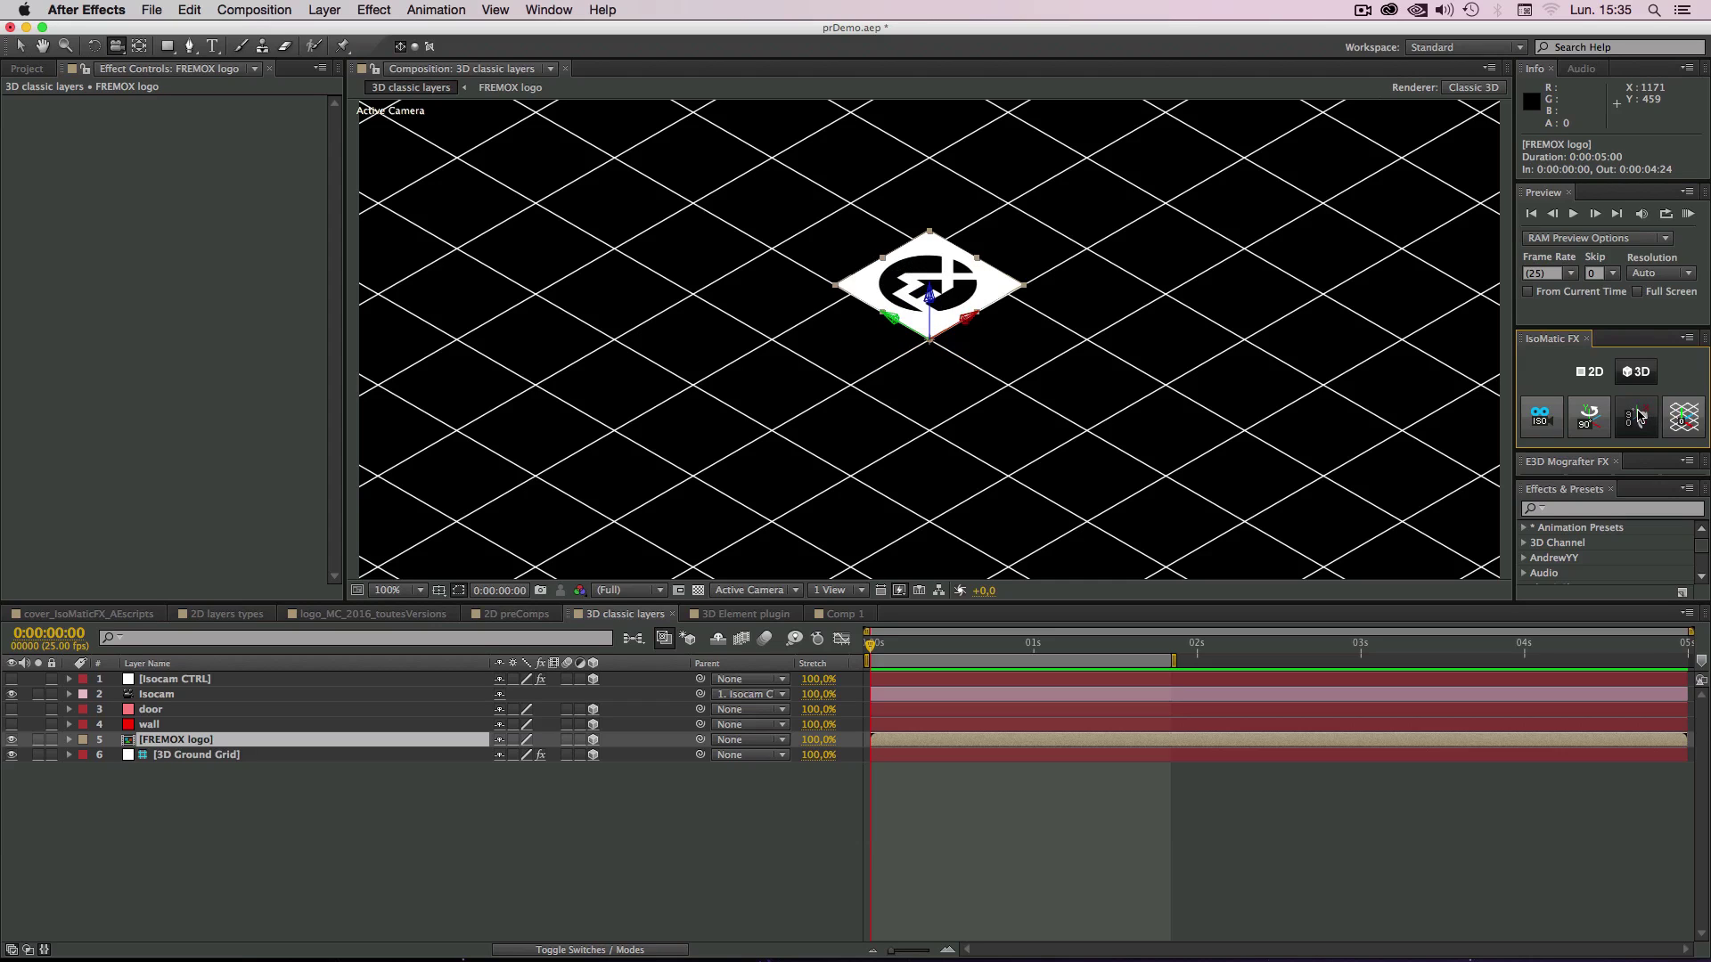
{"action": "left_click", "coordinate": [1638, 416]}
{"action": "left_click", "coordinate": [1638, 416]}
{"action": "left_click", "coordinate": [1638, 416]}
{"action": "left_click", "coordinate": [1638, 416]}
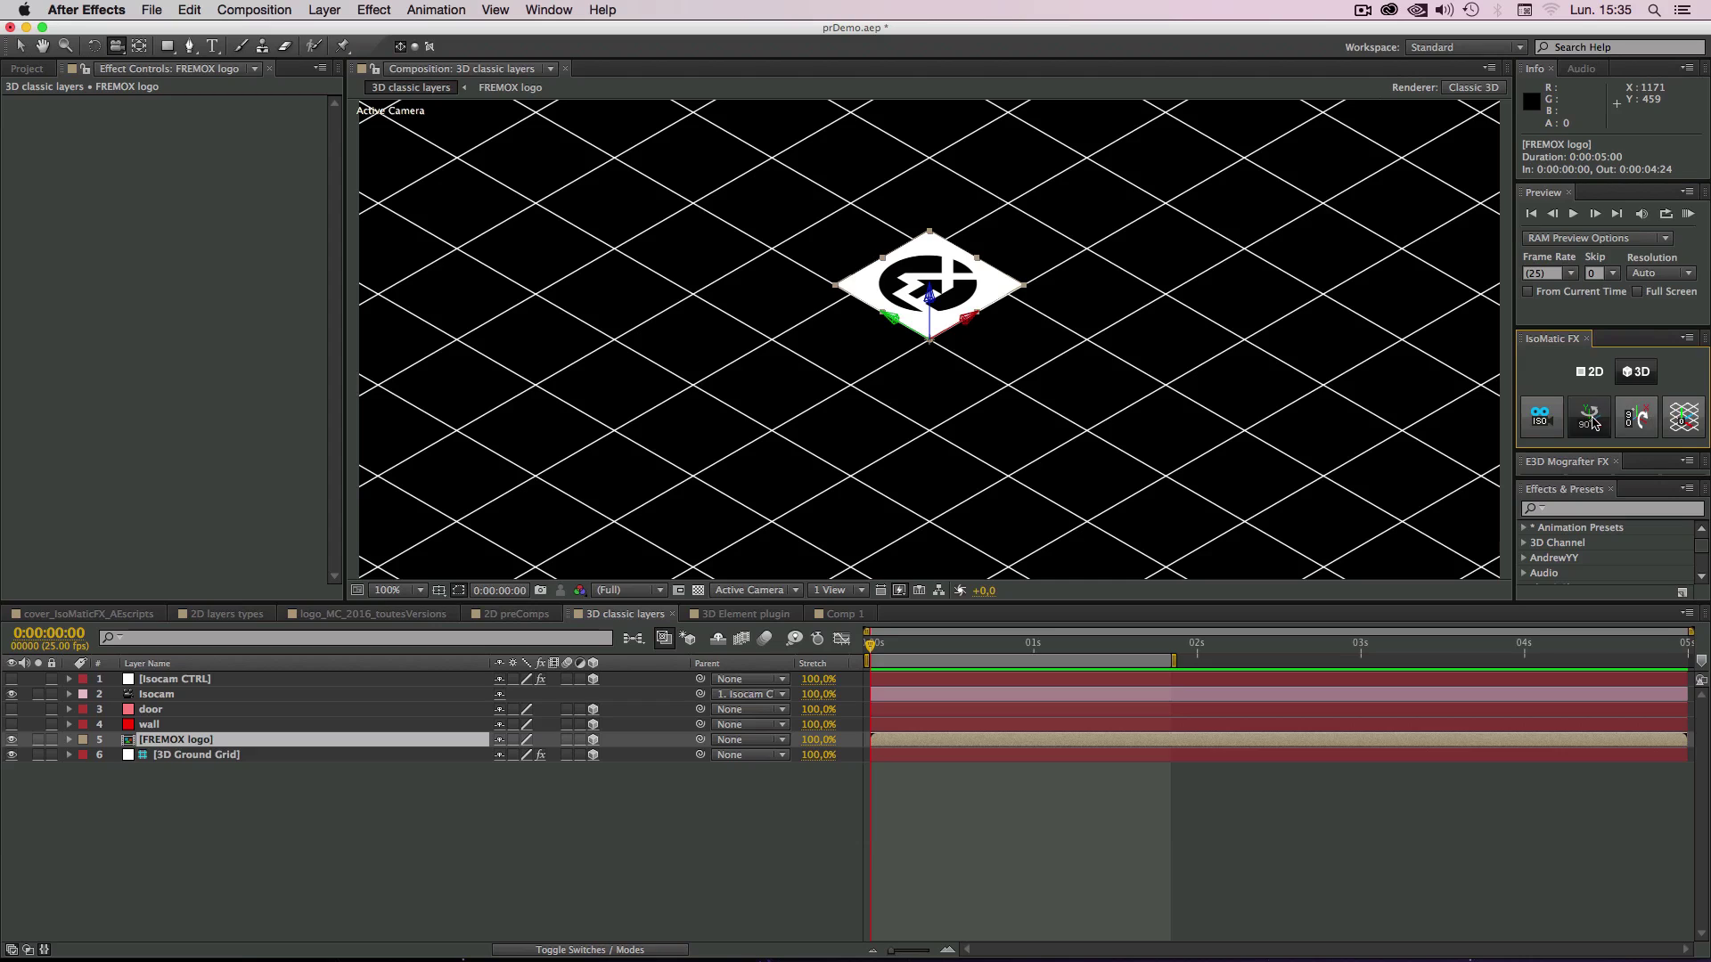
{"action": "left_click", "coordinate": [1635, 417]}
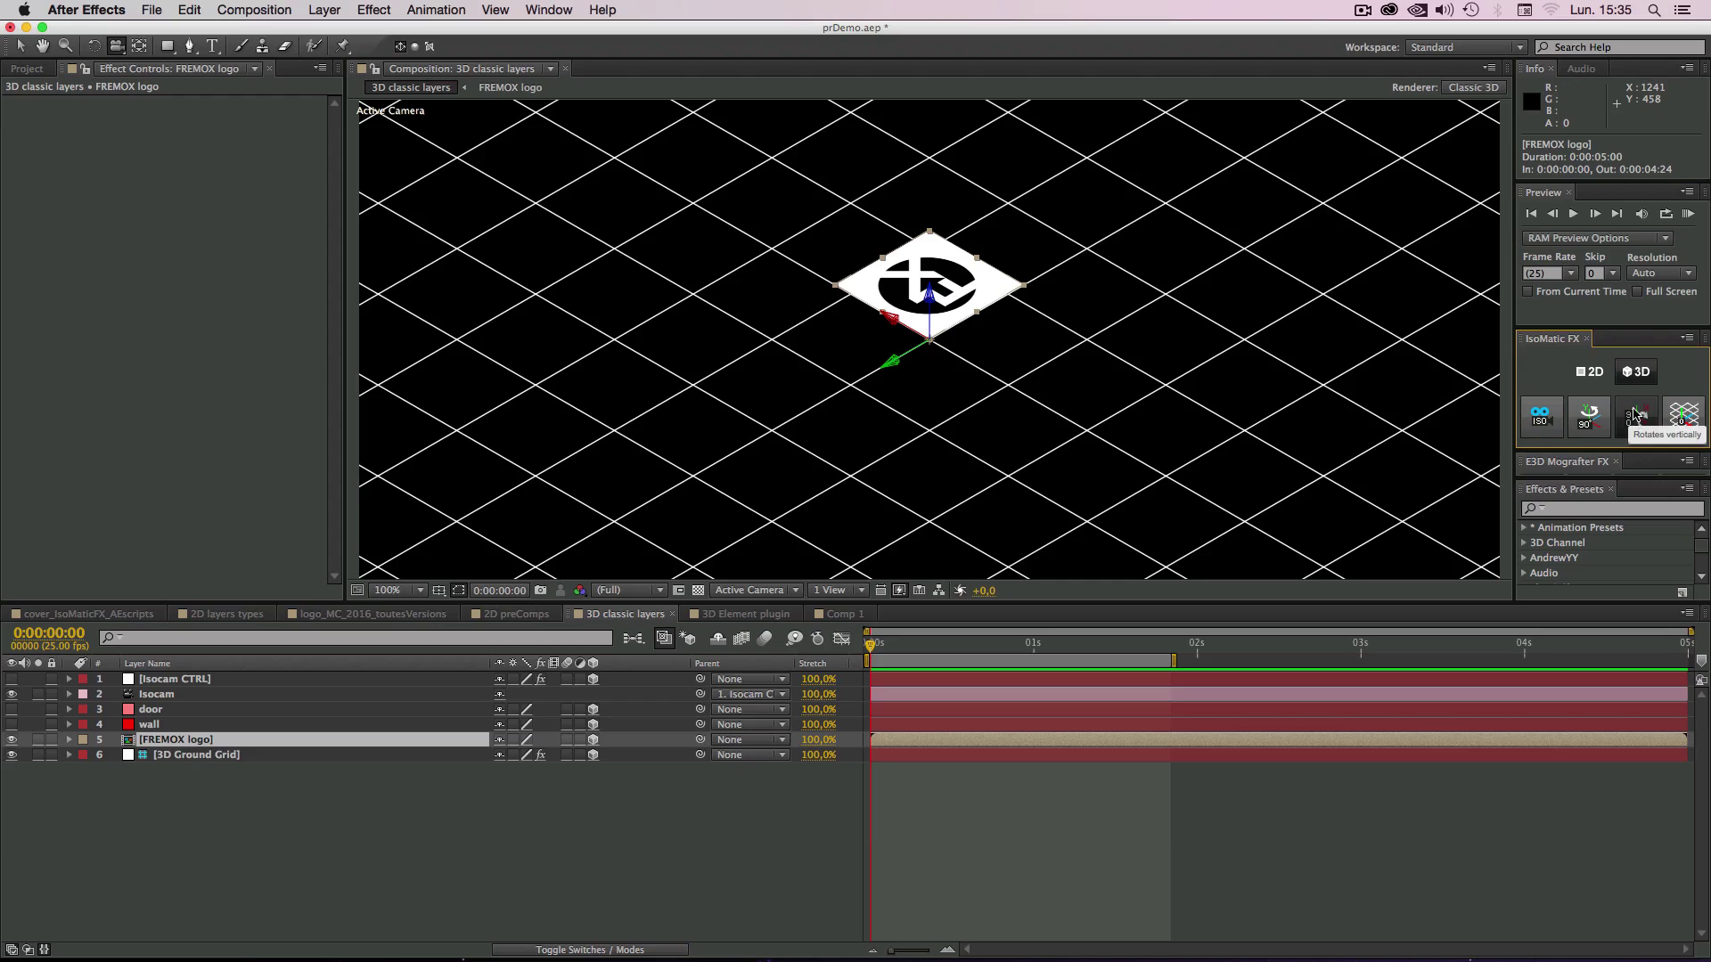
Step: Reset the FREMOX logo layer's Orientation to 0°, 0°, 0° and collapse its transform properties
{"action": "left_click", "coordinate": [204, 845]}
{"action": "left_click", "coordinate": [163, 743]}
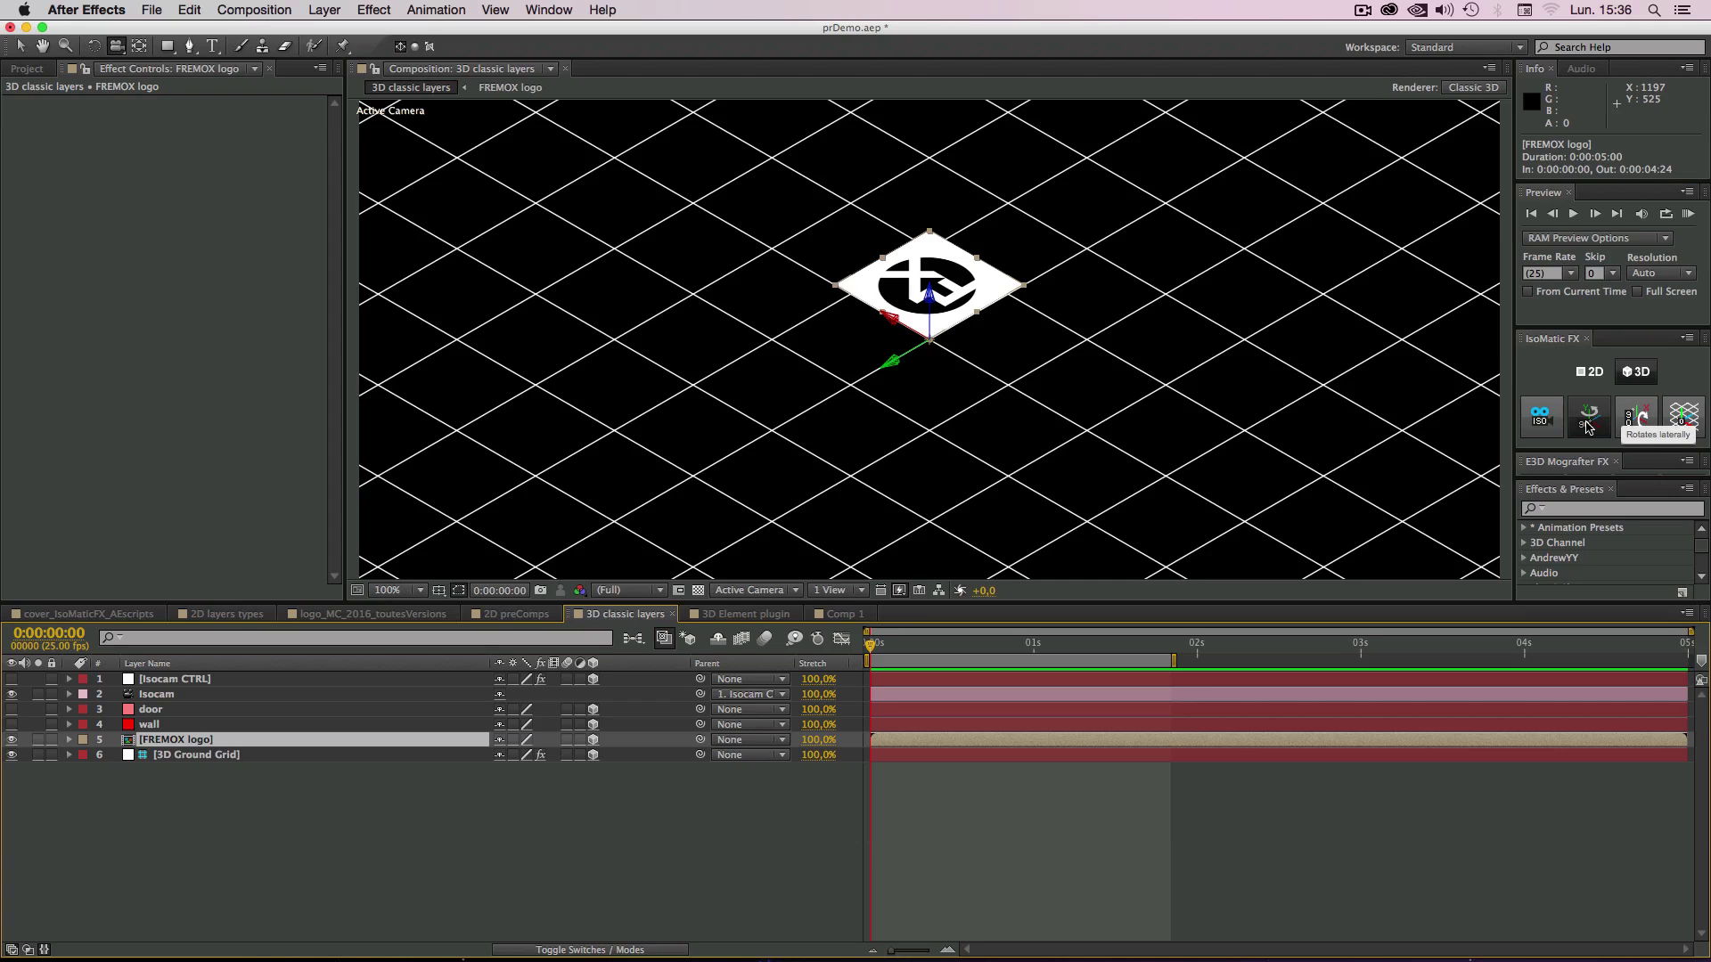
{"action": "left_click", "coordinate": [229, 802]}
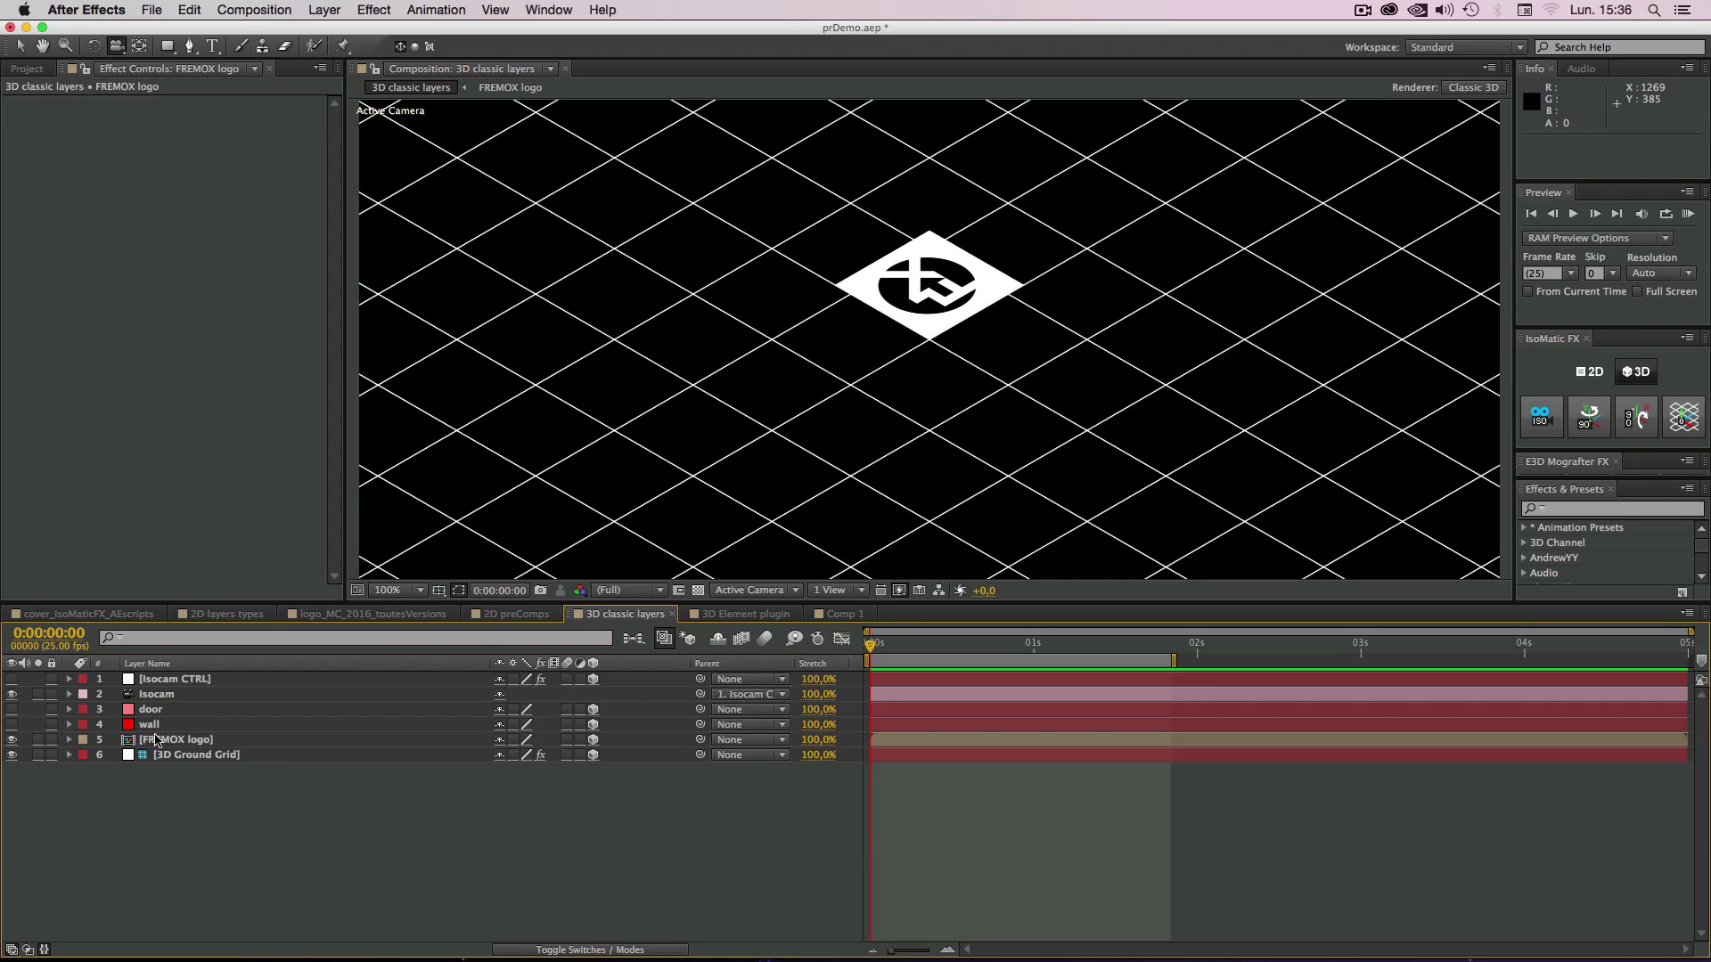
{"action": "left_click", "coordinate": [63, 740]}
{"action": "left_click", "coordinate": [69, 740]}
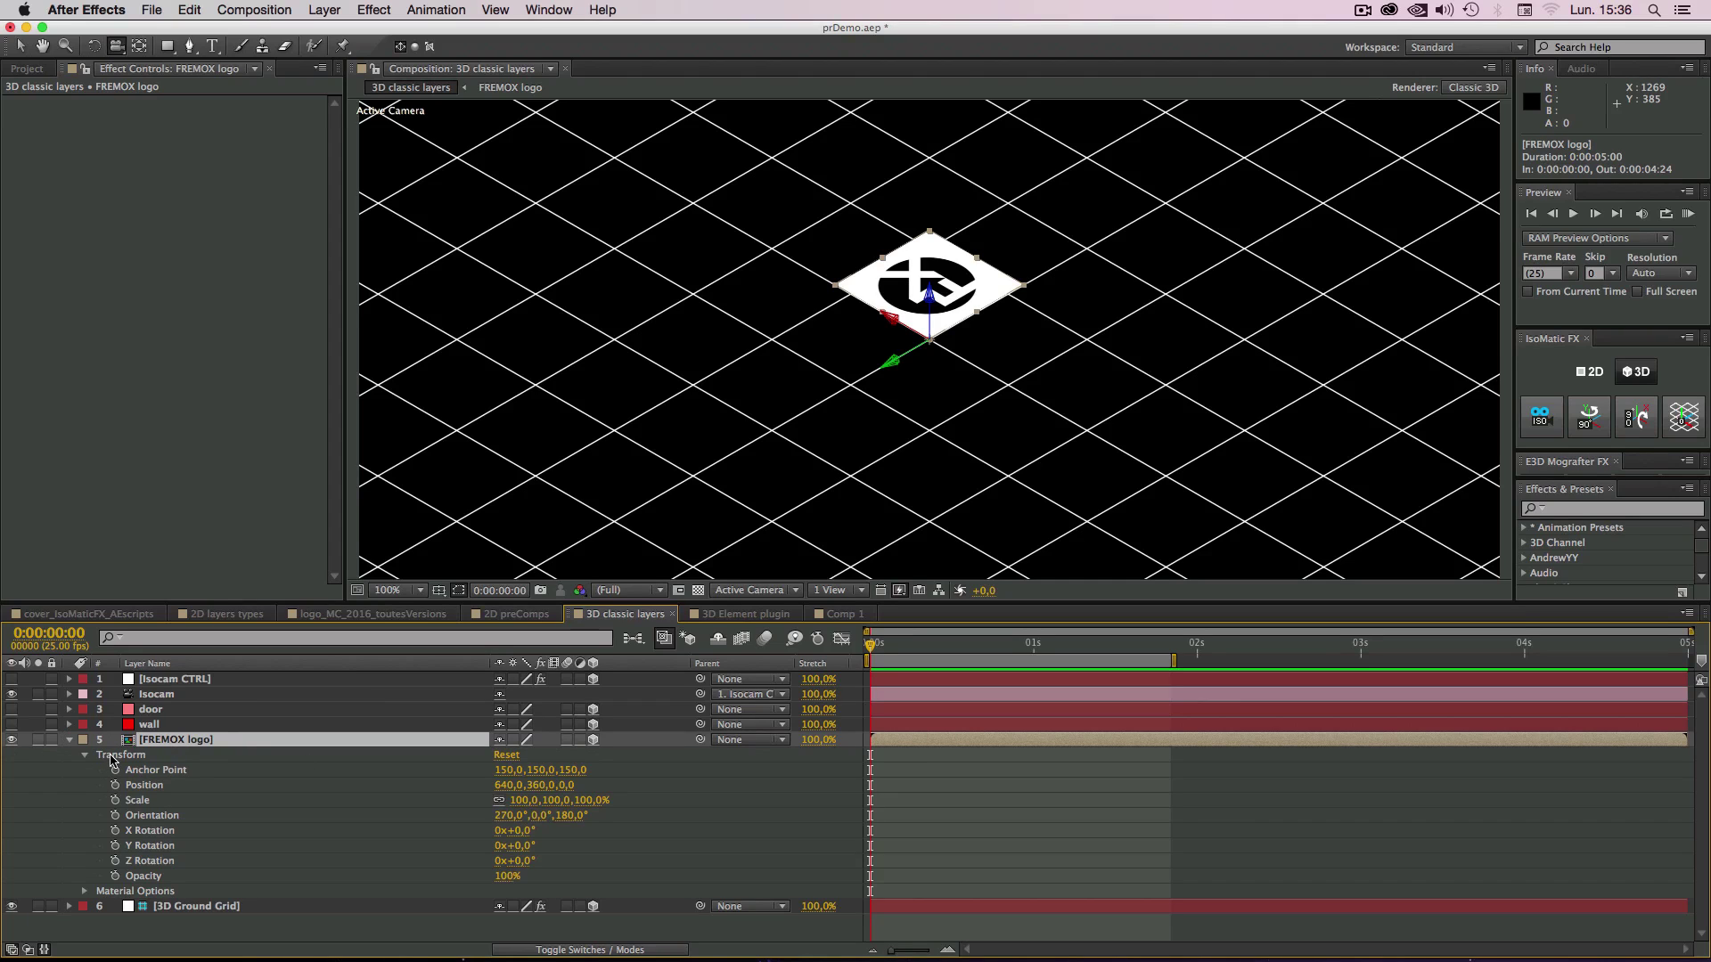
{"action": "left_click", "coordinate": [149, 816]}
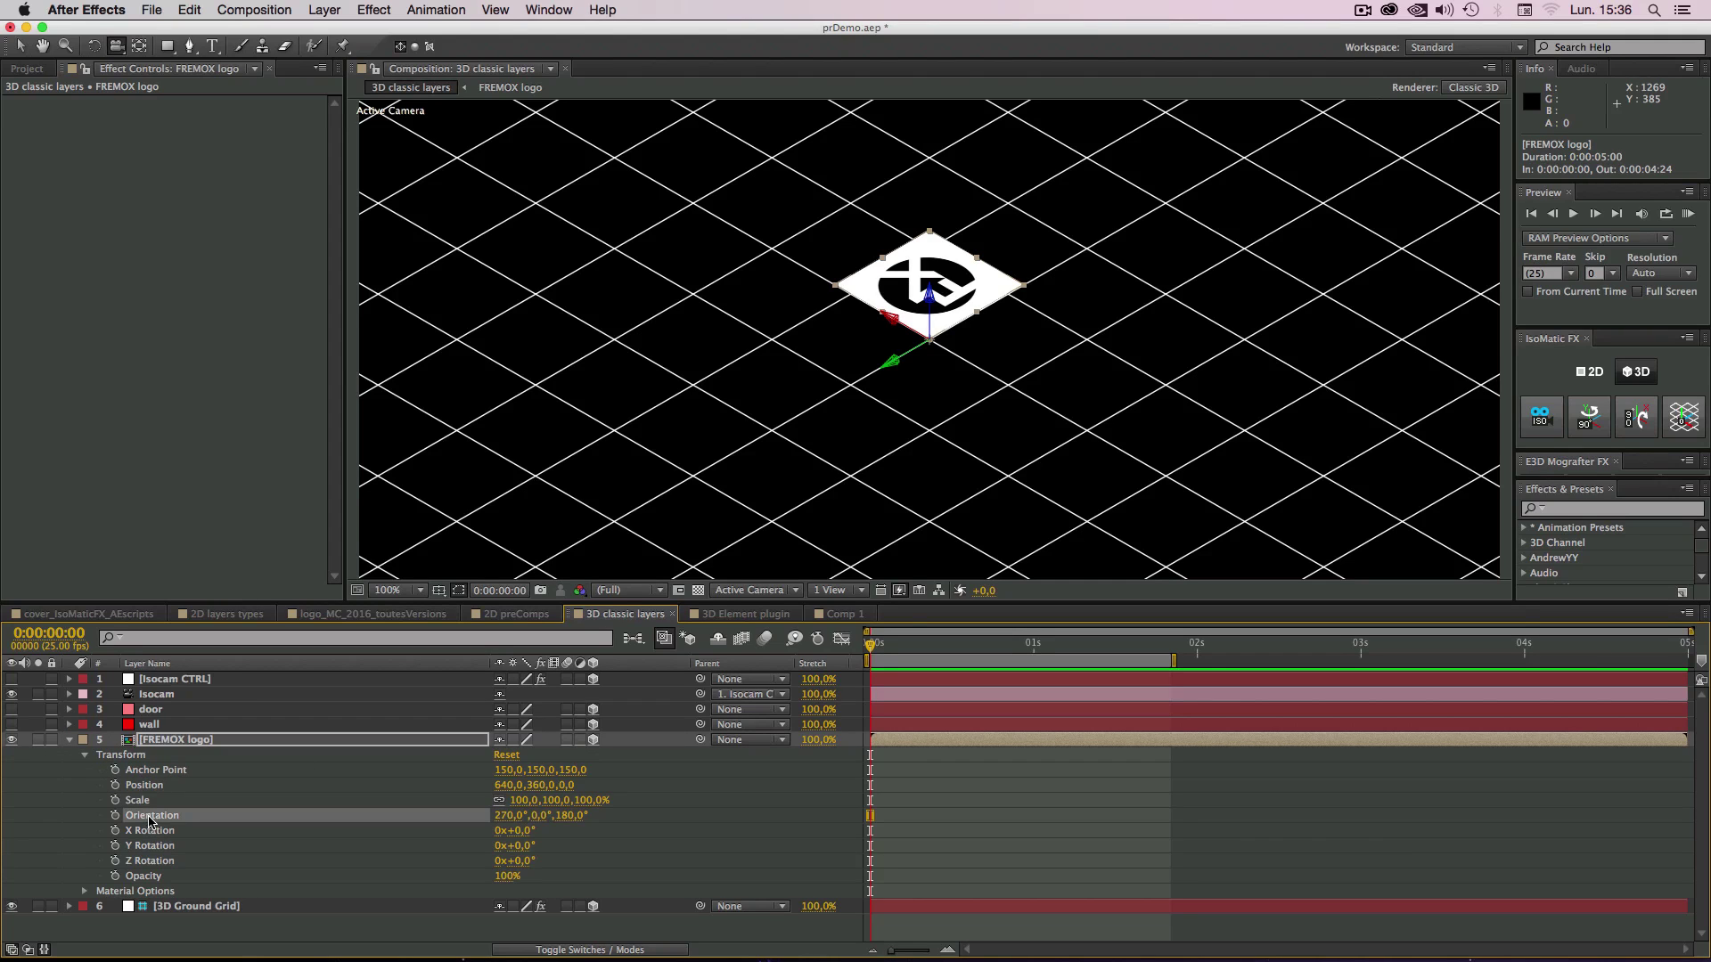
{"action": "left_click", "coordinate": [505, 817]}
{"action": "type", "text": "0"}
{"action": "key", "text": "Tab"}
{"action": "type", "text": "0"}
{"action": "key", "text": "Tab"}
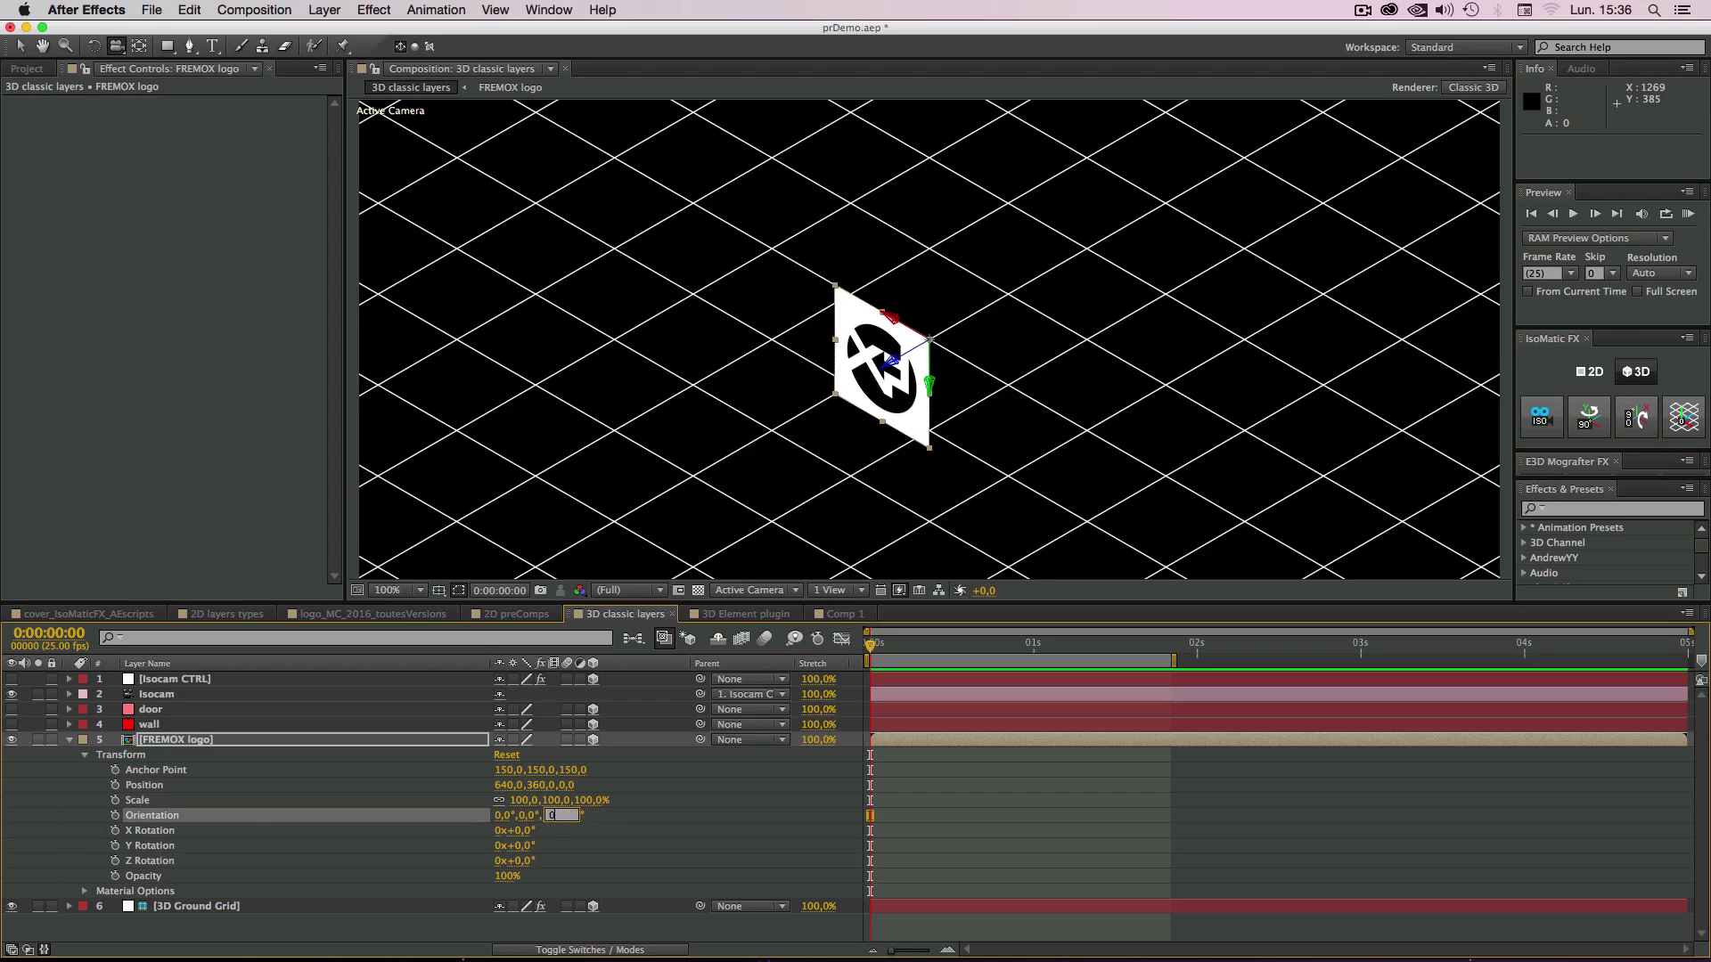
{"action": "type", "text": "0"}
{"action": "left_click", "coordinate": [786, 817]}
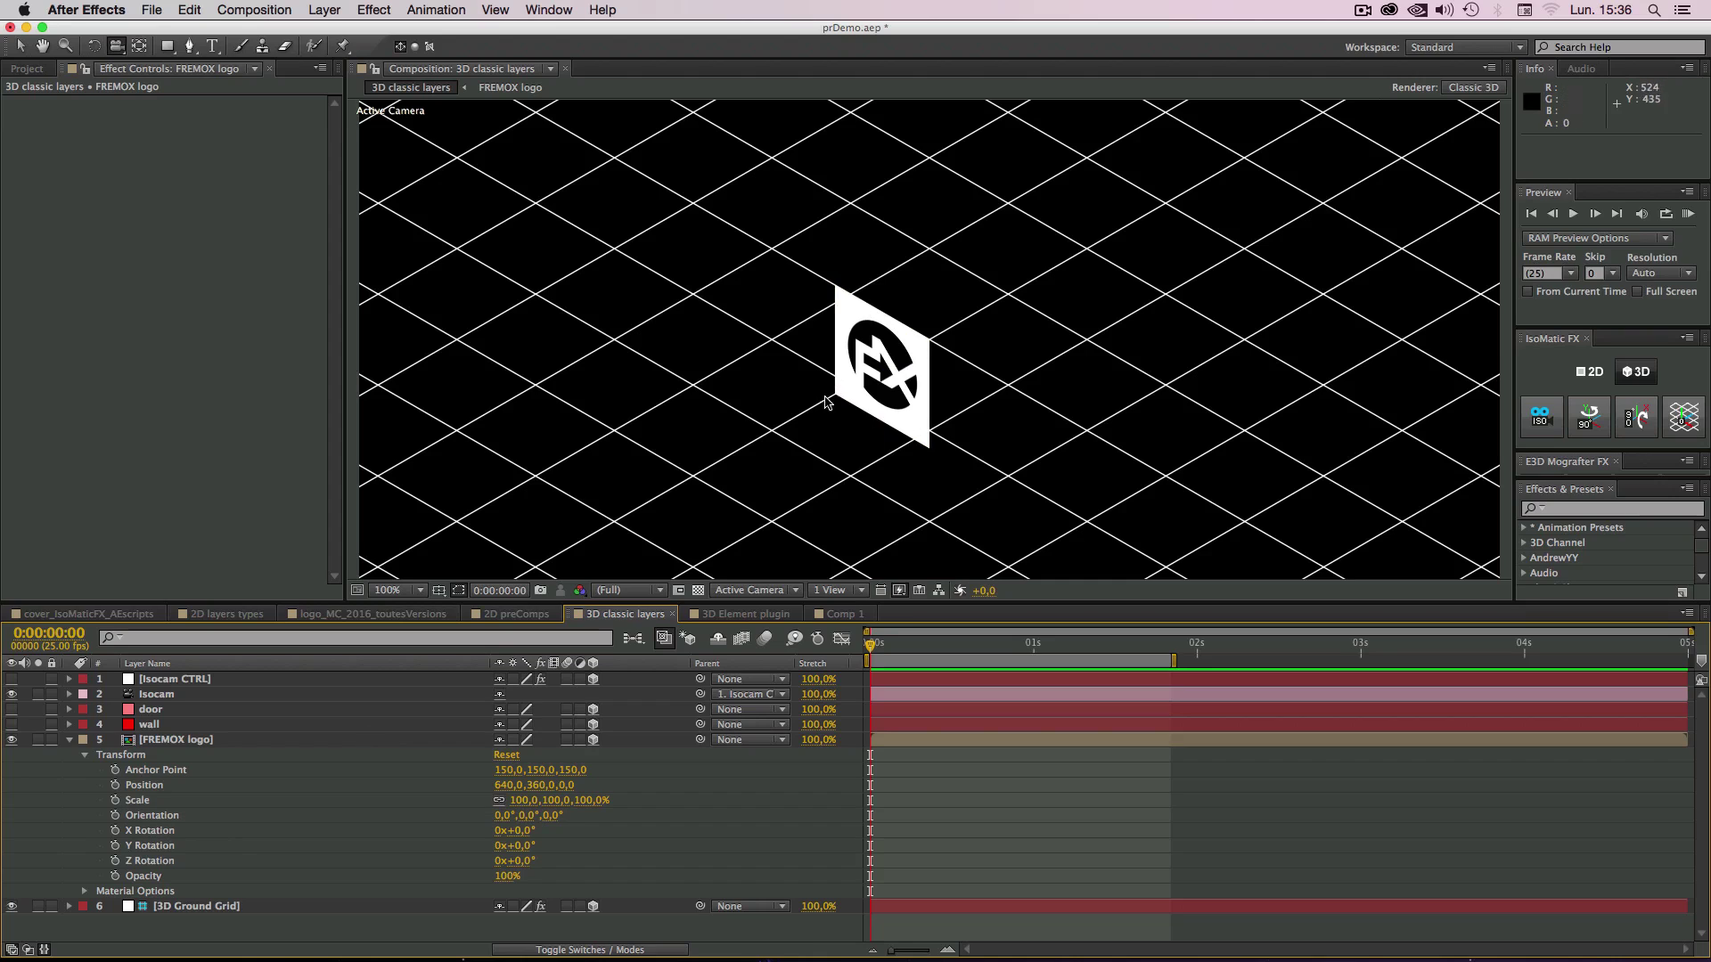
{"action": "left_click", "coordinate": [876, 369]}
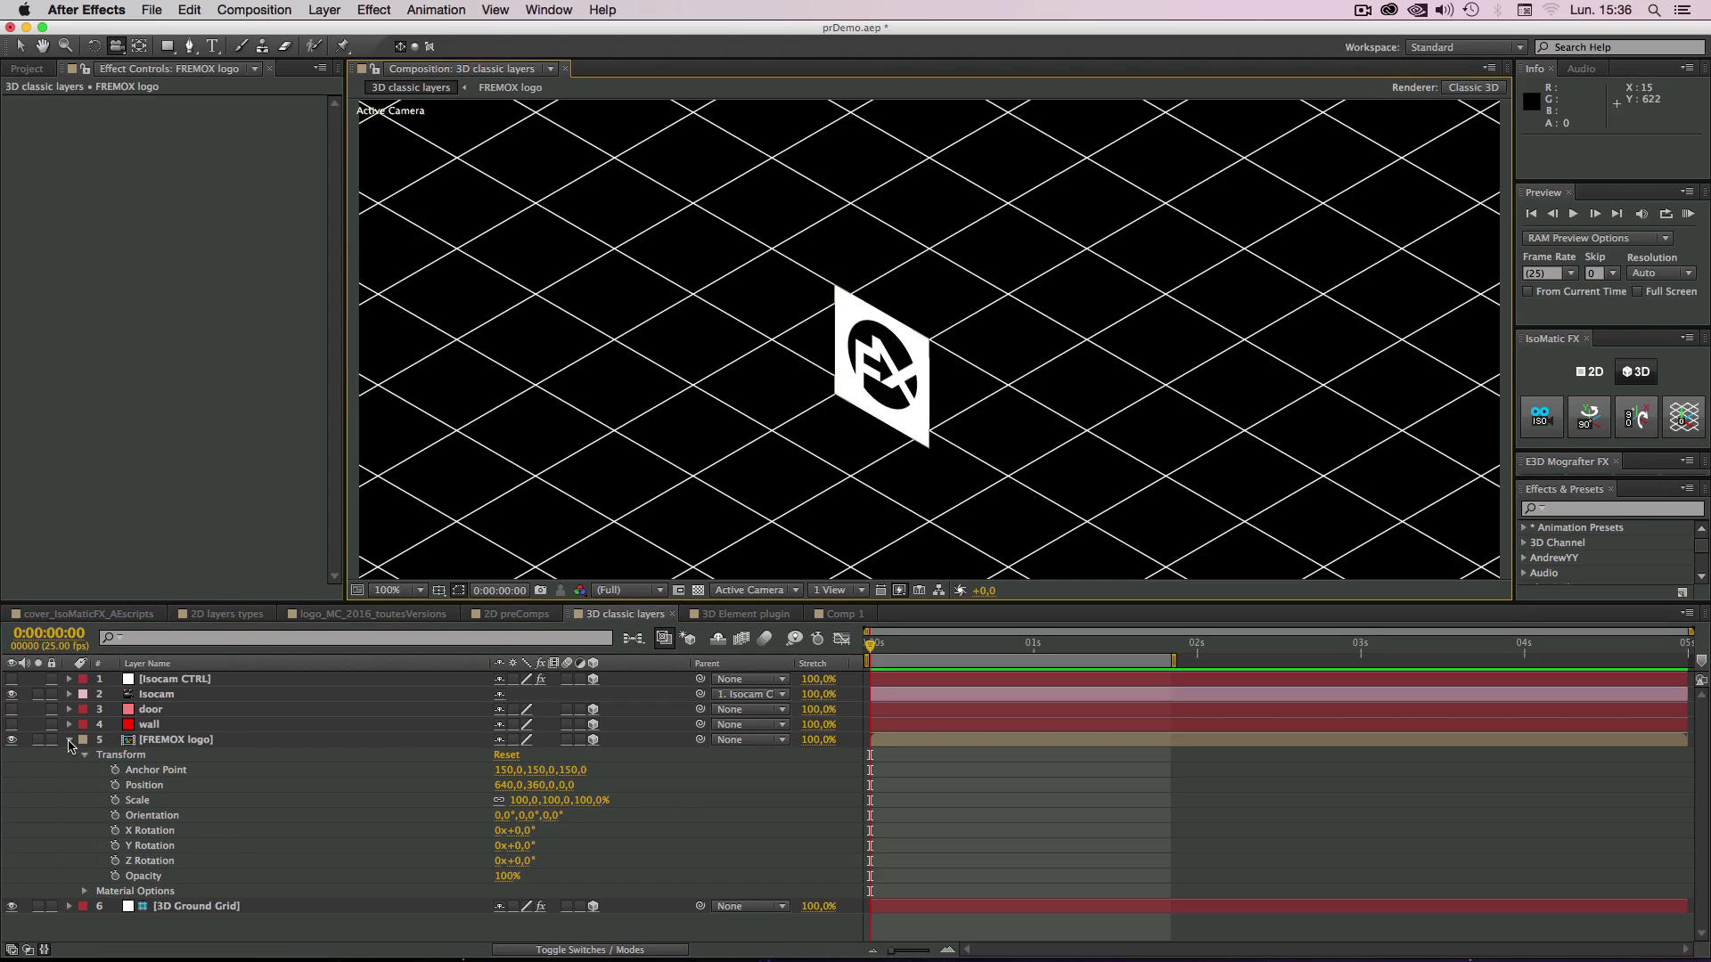
{"action": "left_click", "coordinate": [70, 743]}
{"action": "left_click", "coordinate": [176, 740]}
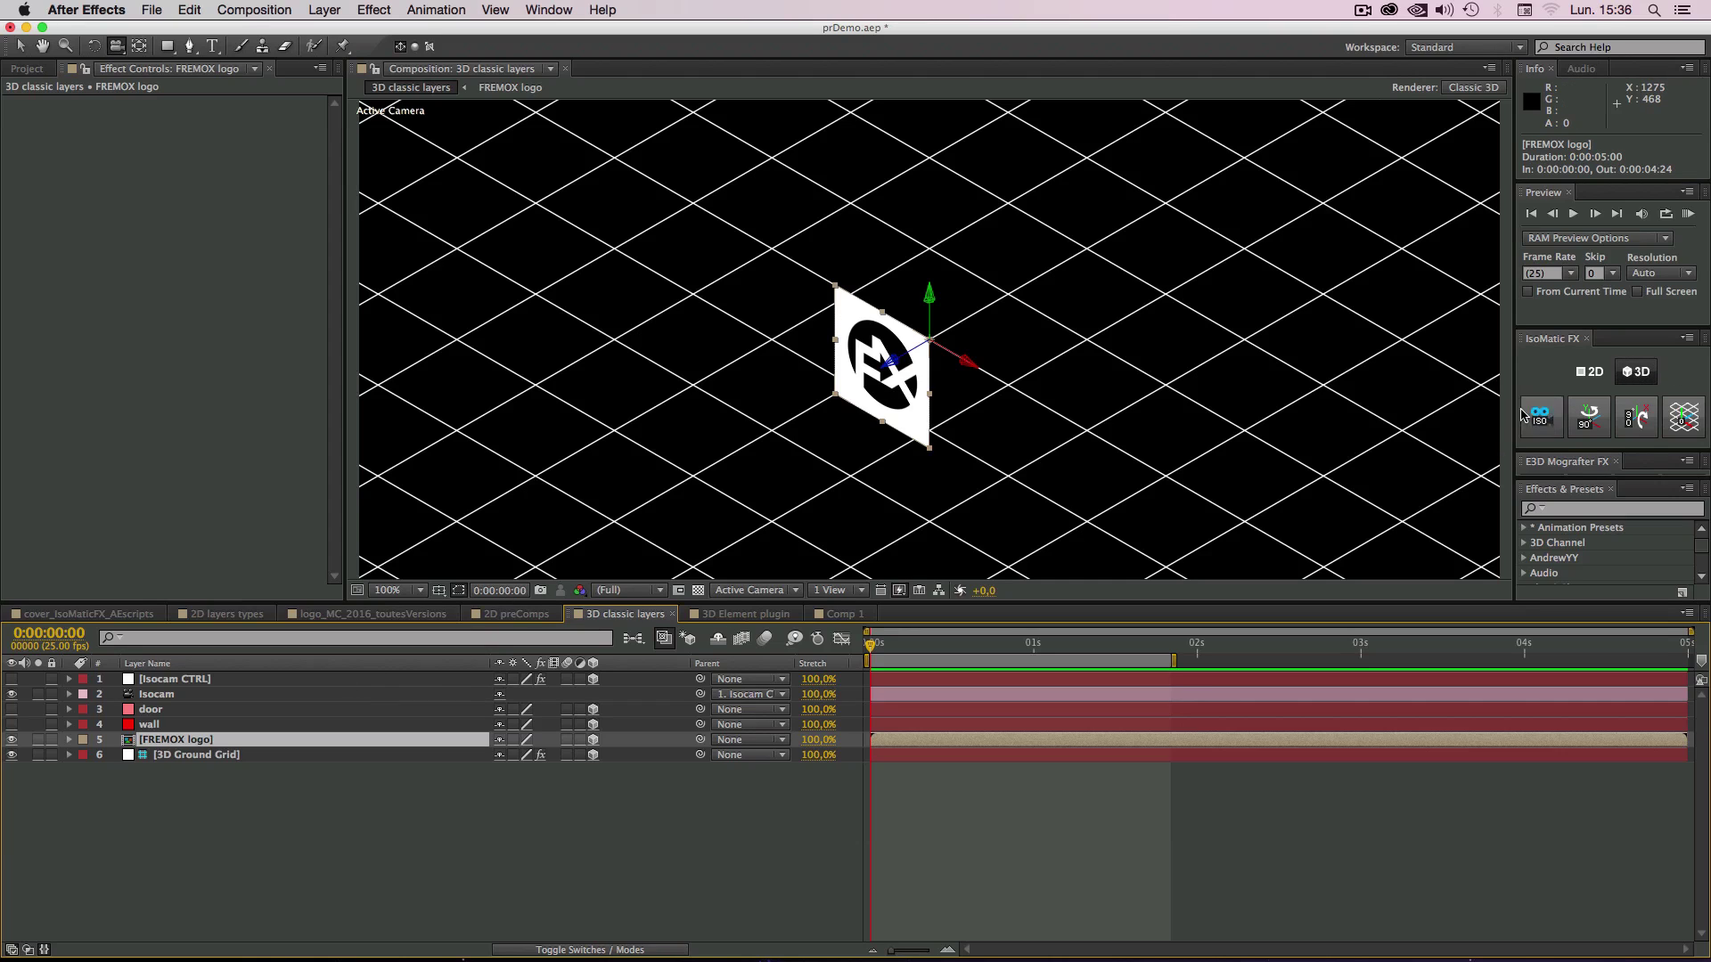
Step: Expand the FREMOX logo layer's transform properties and set its Y Rotation to 106°
{"action": "left_click", "coordinate": [156, 829]}
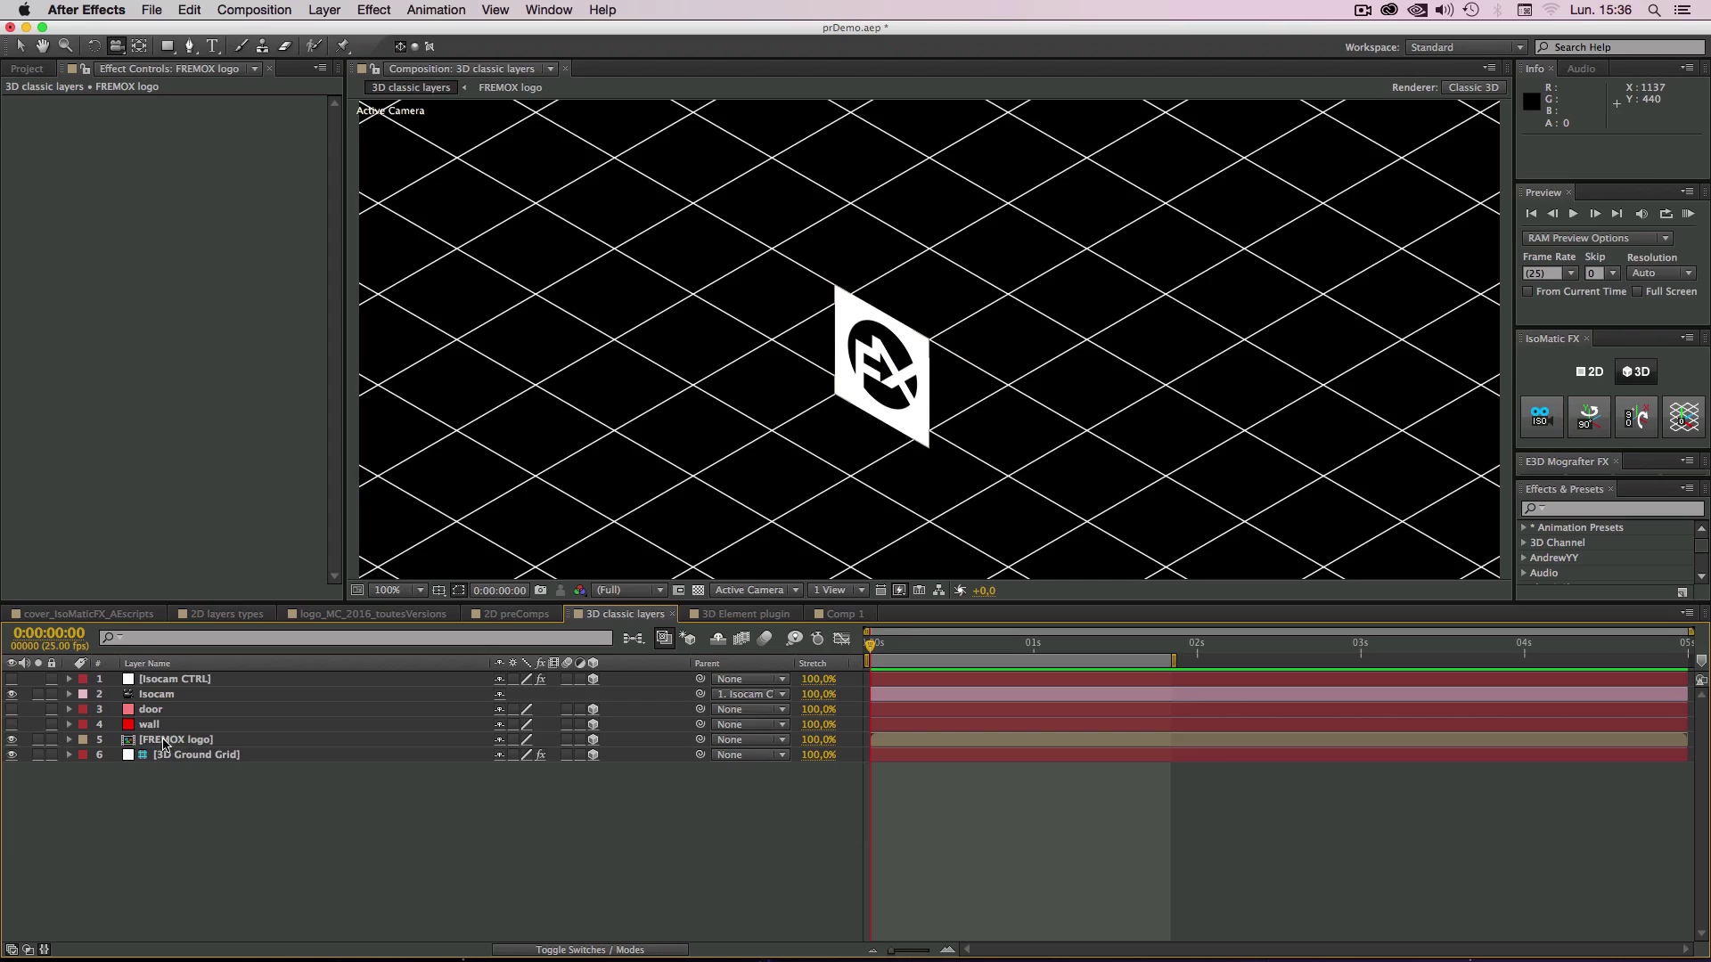
{"action": "left_click", "coordinate": [164, 745]}
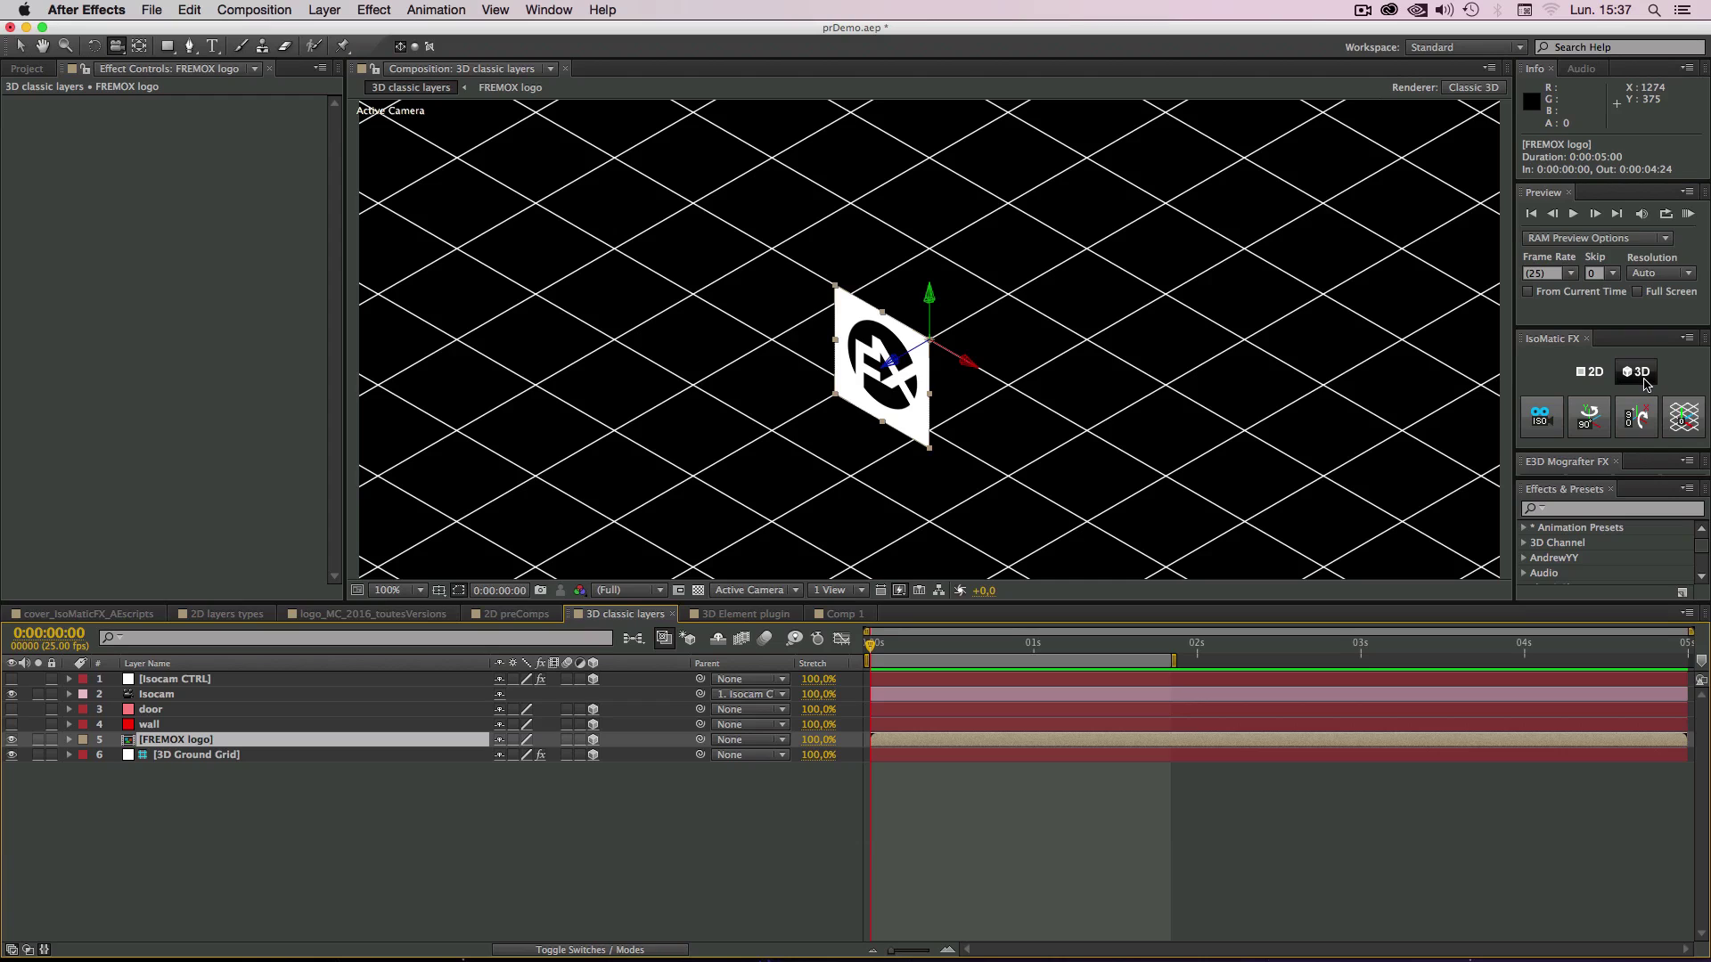
{"action": "left_click", "coordinate": [121, 799]}
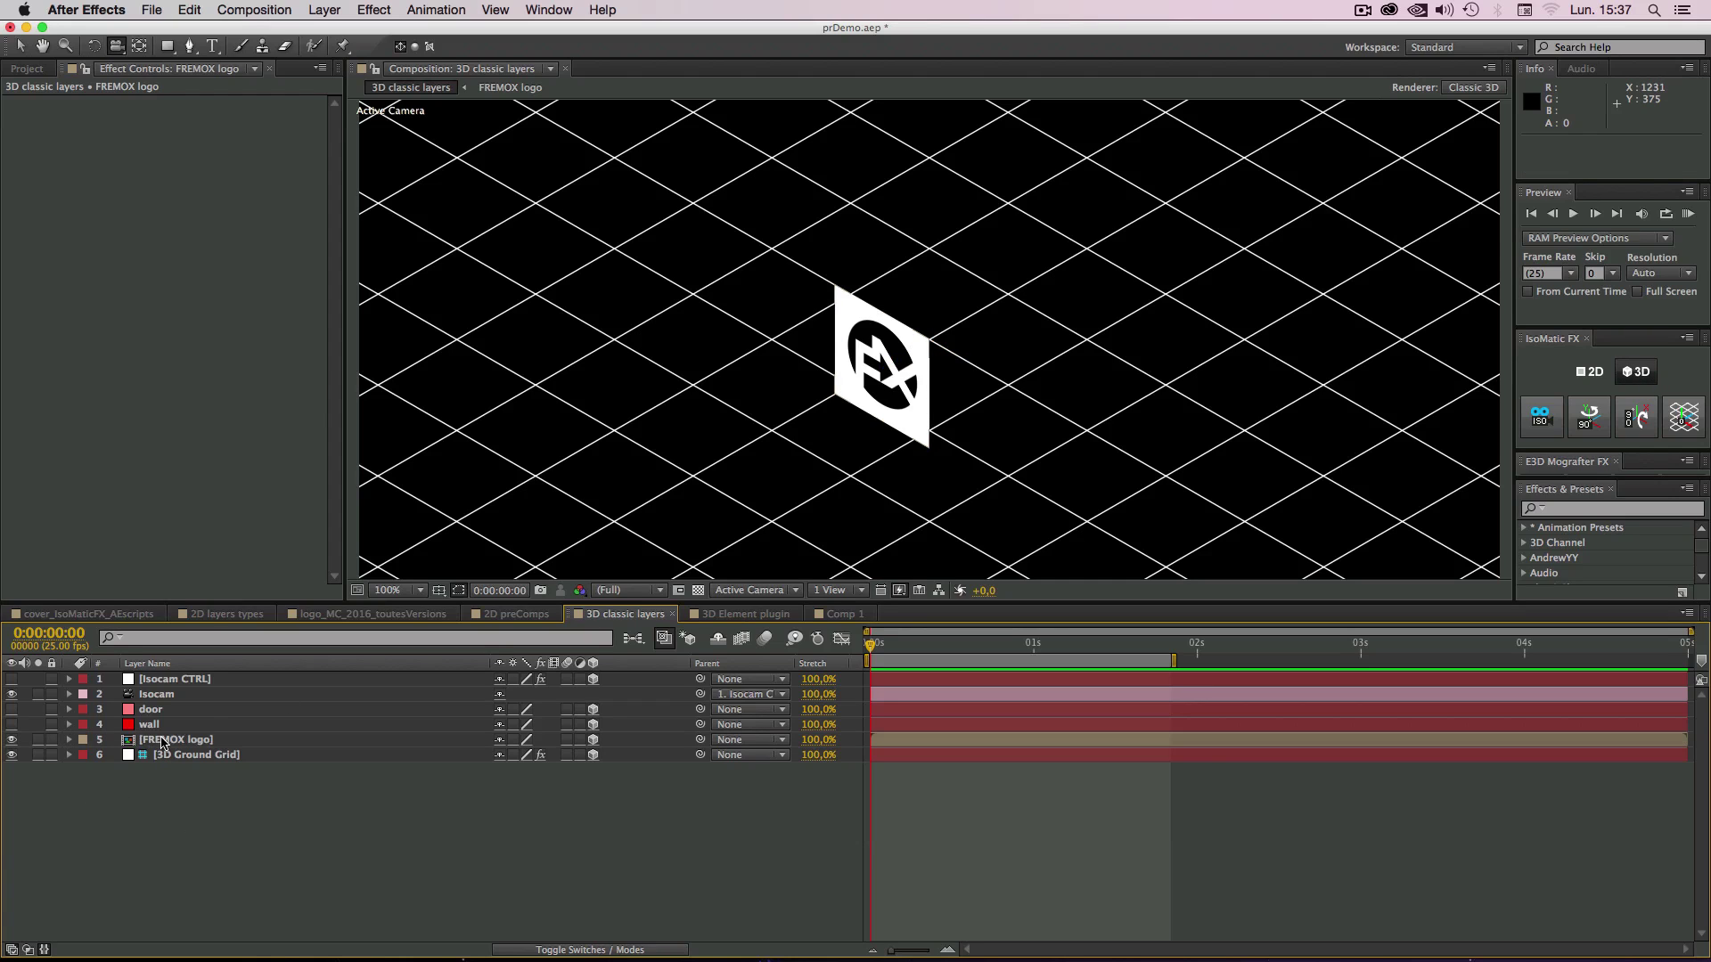
{"action": "left_click", "coordinate": [164, 740]}
{"action": "left_click", "coordinate": [70, 740]}
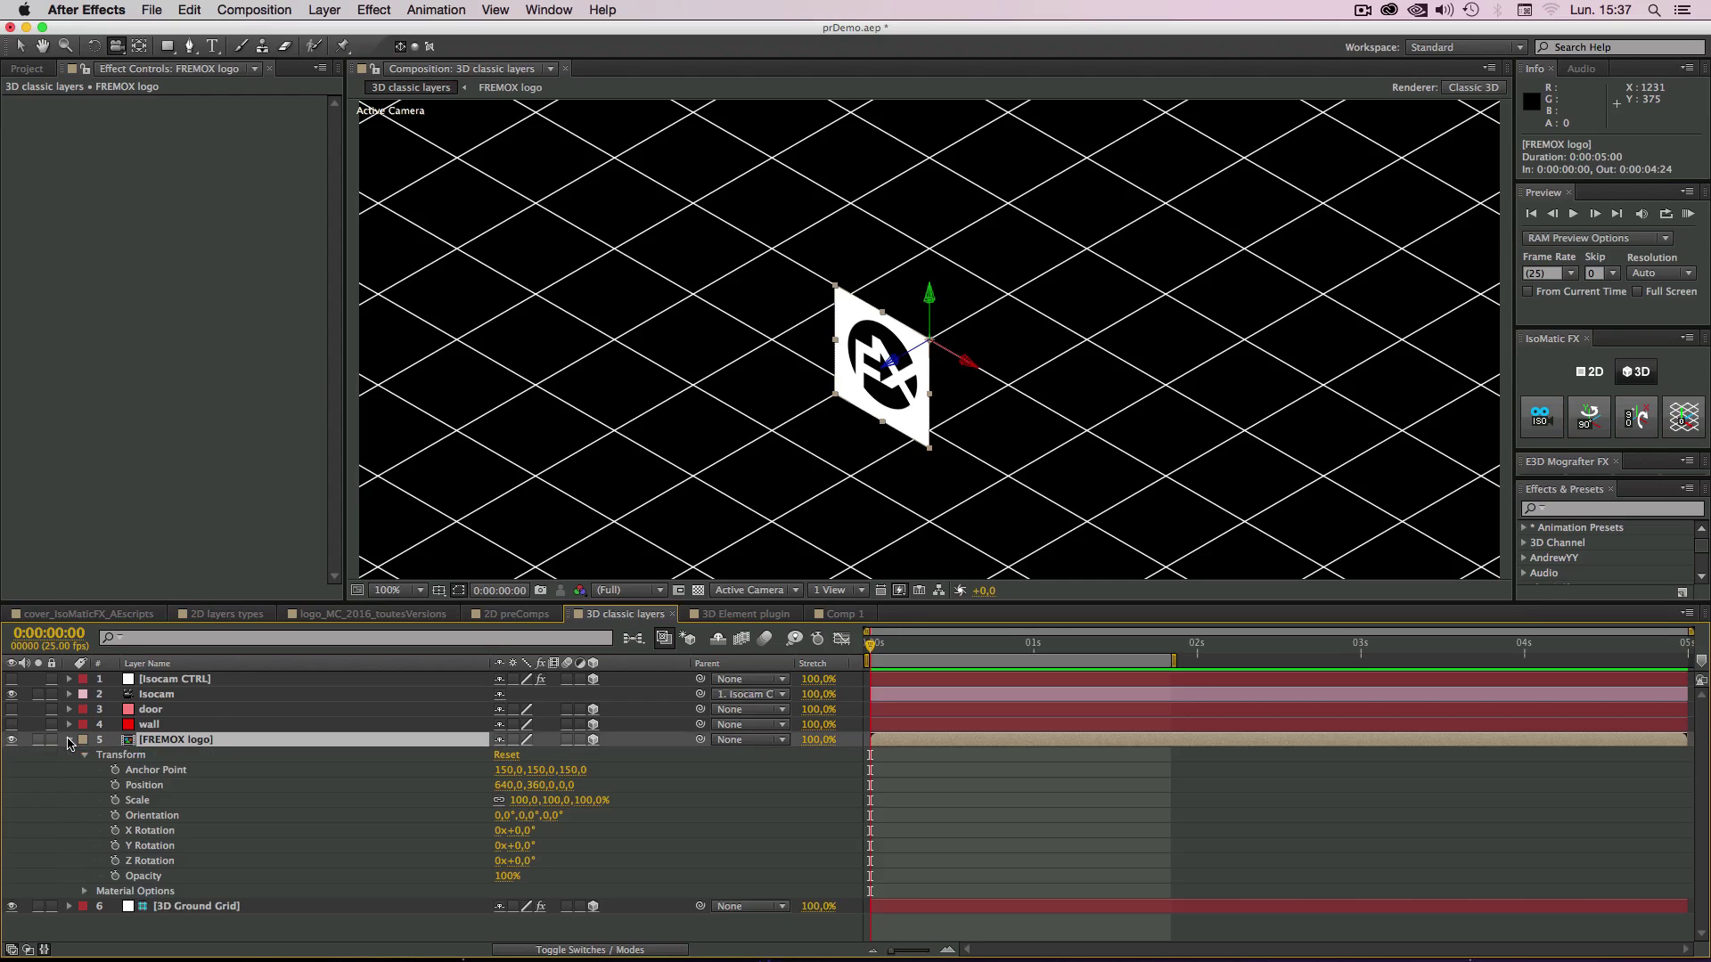
{"action": "left_click", "coordinate": [148, 848]}
{"action": "left_click_drag", "start_coordinate": [524, 849], "coordinate": [569, 857]}
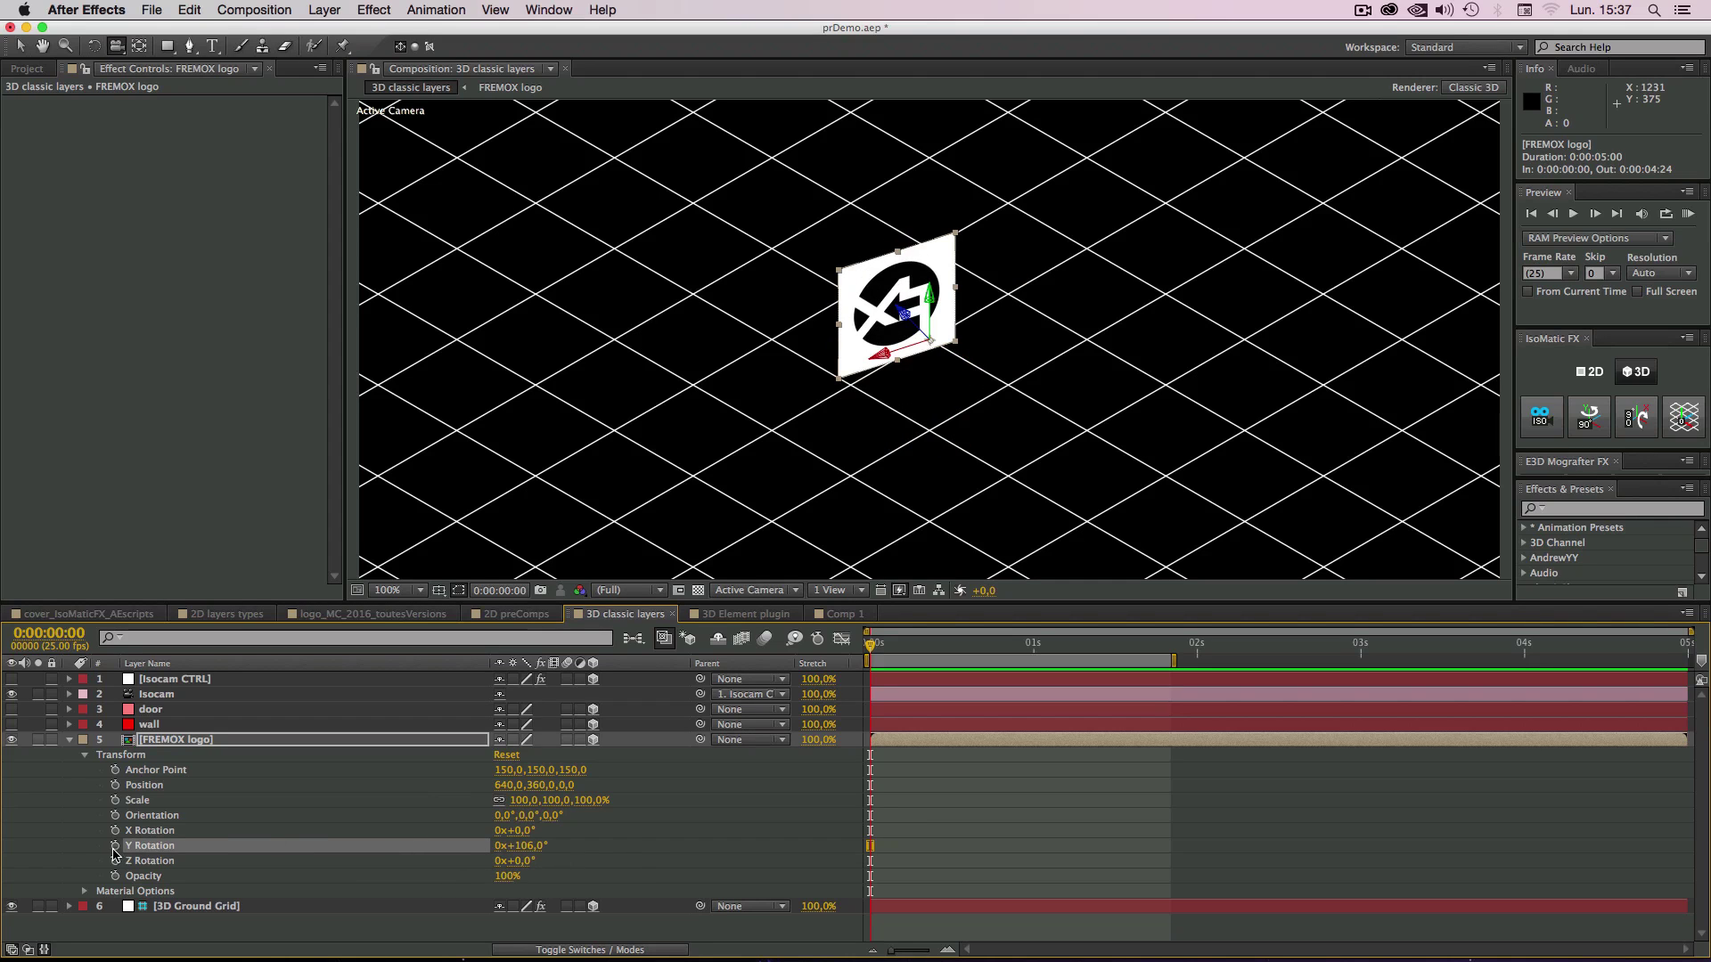
Step: Undo the manual rotation changes on the FREMOX logo layer and collapse its transform properties
{"action": "key", "text": "super+z"}
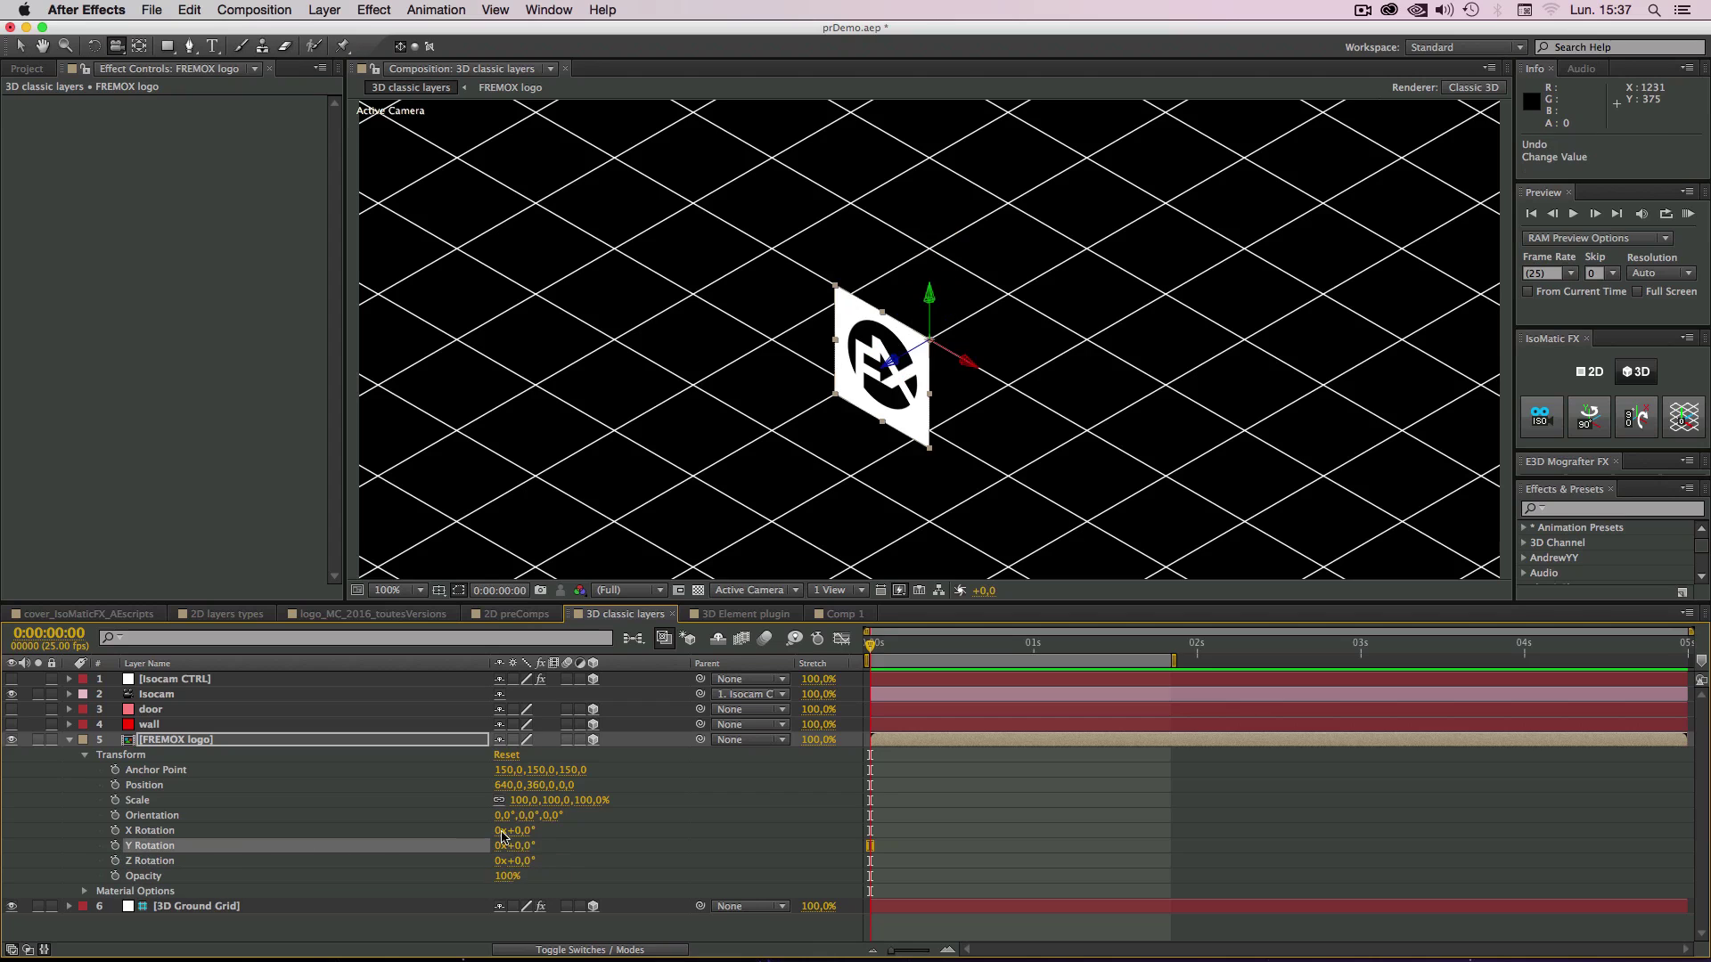
{"action": "left_click_drag", "start_coordinate": [523, 834], "coordinate": [494, 862]}
{"action": "key", "text": "super+z"}
{"action": "key", "text": "super+z"}
{"action": "left_click", "coordinate": [68, 740]}
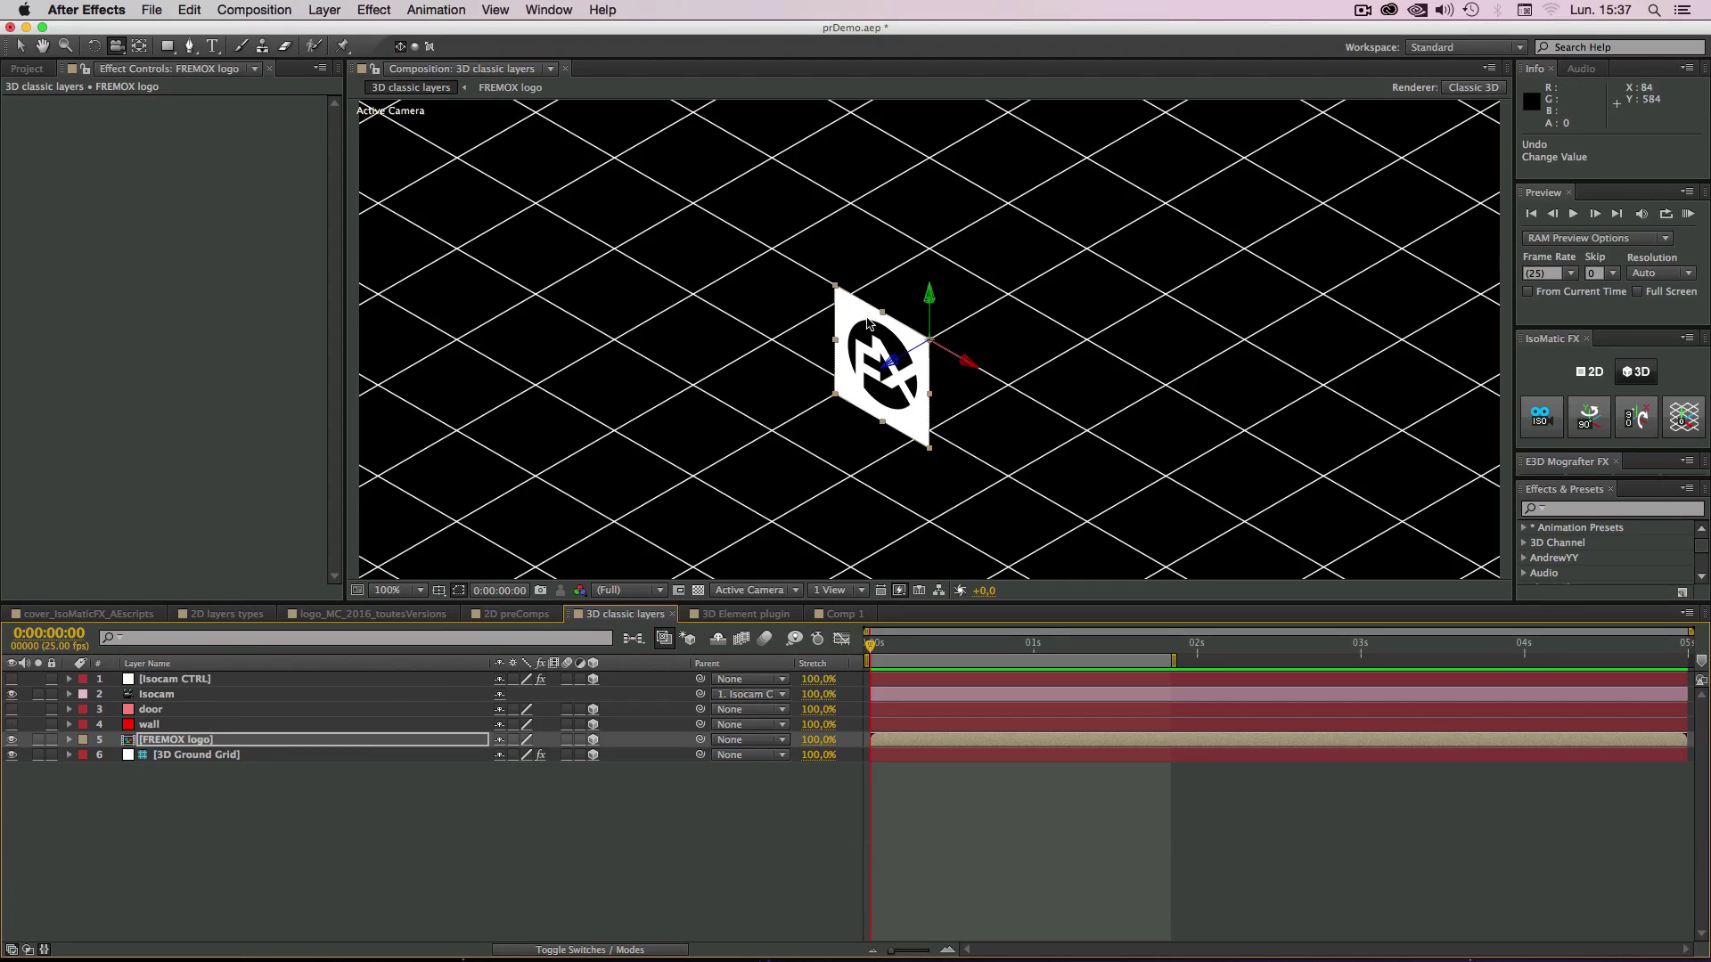
Step: Hide the FREMOX logo layer and make the door and wall layers visible
{"action": "left_click", "coordinate": [11, 740]}
{"action": "left_click", "coordinate": [110, 816]}
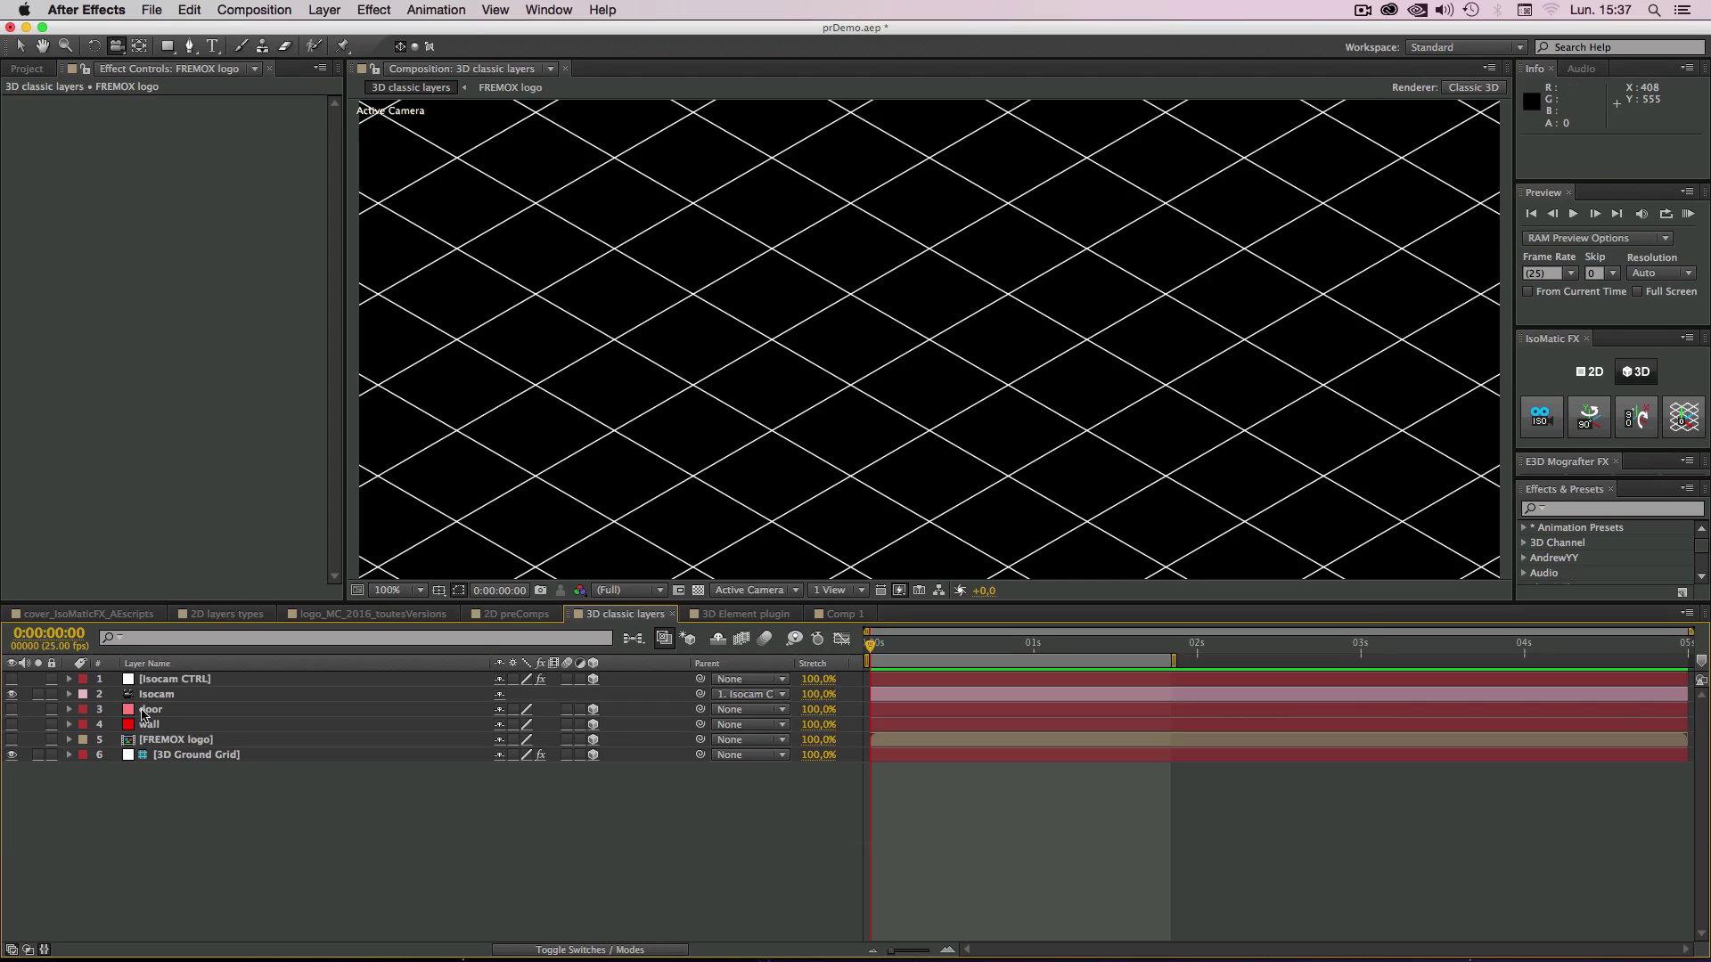
{"action": "left_click", "coordinate": [150, 712]}
{"action": "left_click", "coordinate": [150, 726], "text": "shift"}
{"action": "left_click_drag", "start_coordinate": [11, 724], "coordinate": [12, 710]}
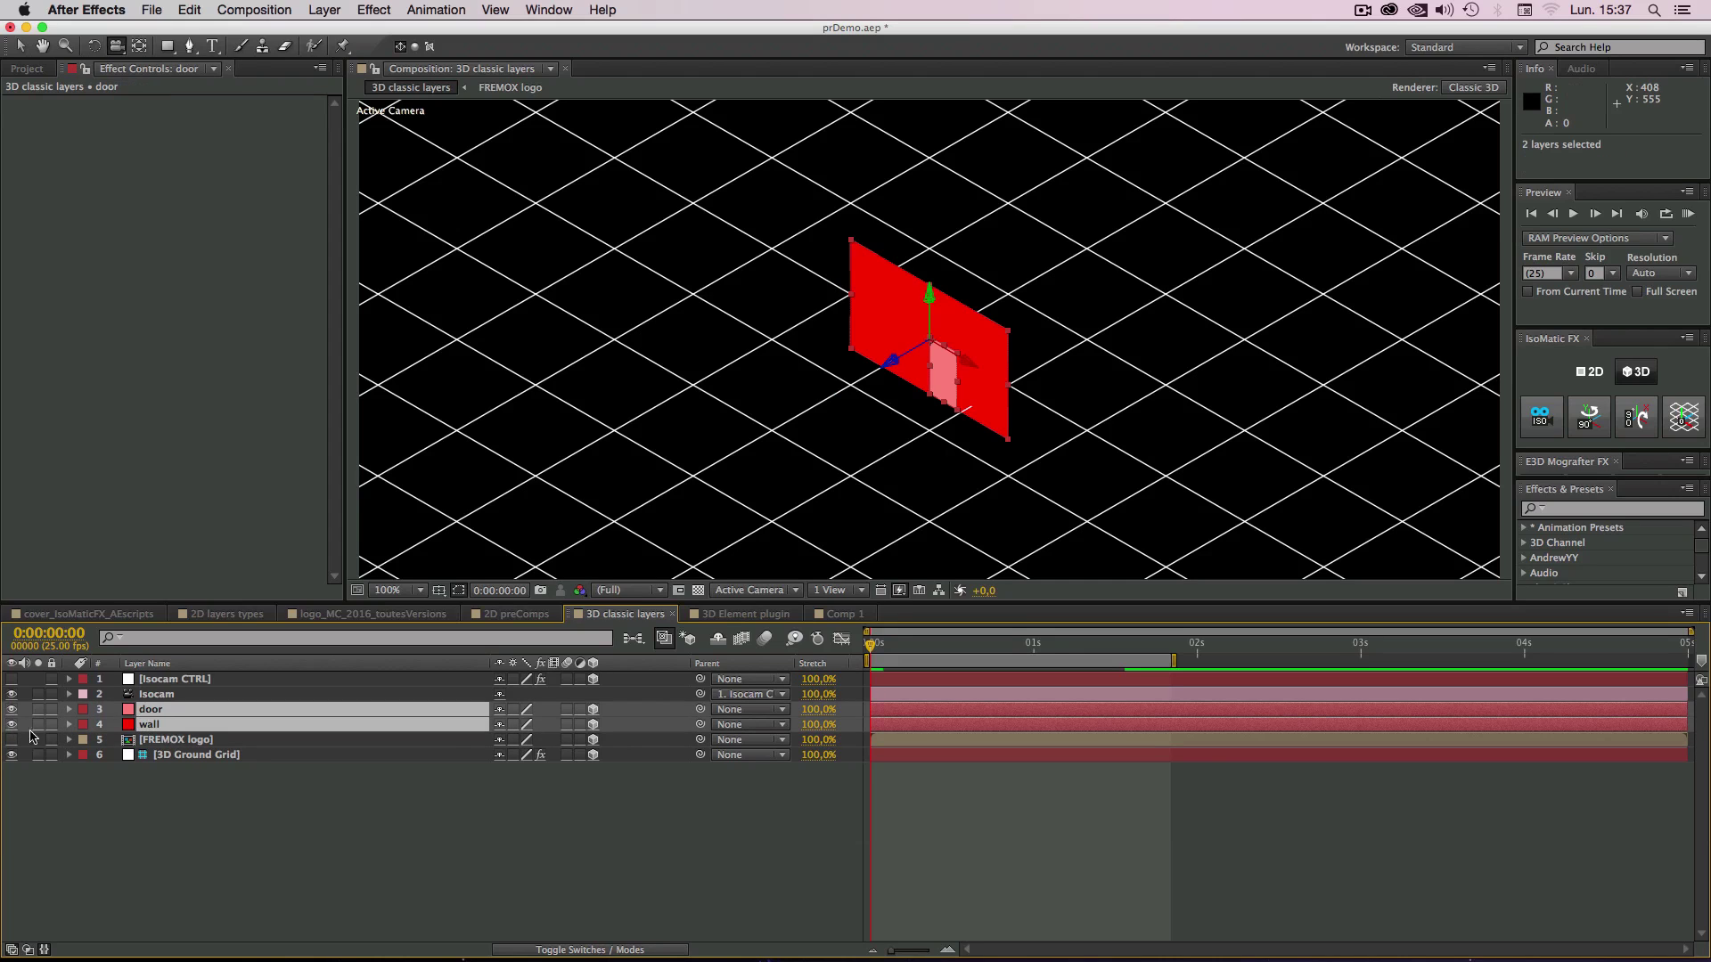
{"action": "left_click", "coordinate": [174, 888]}
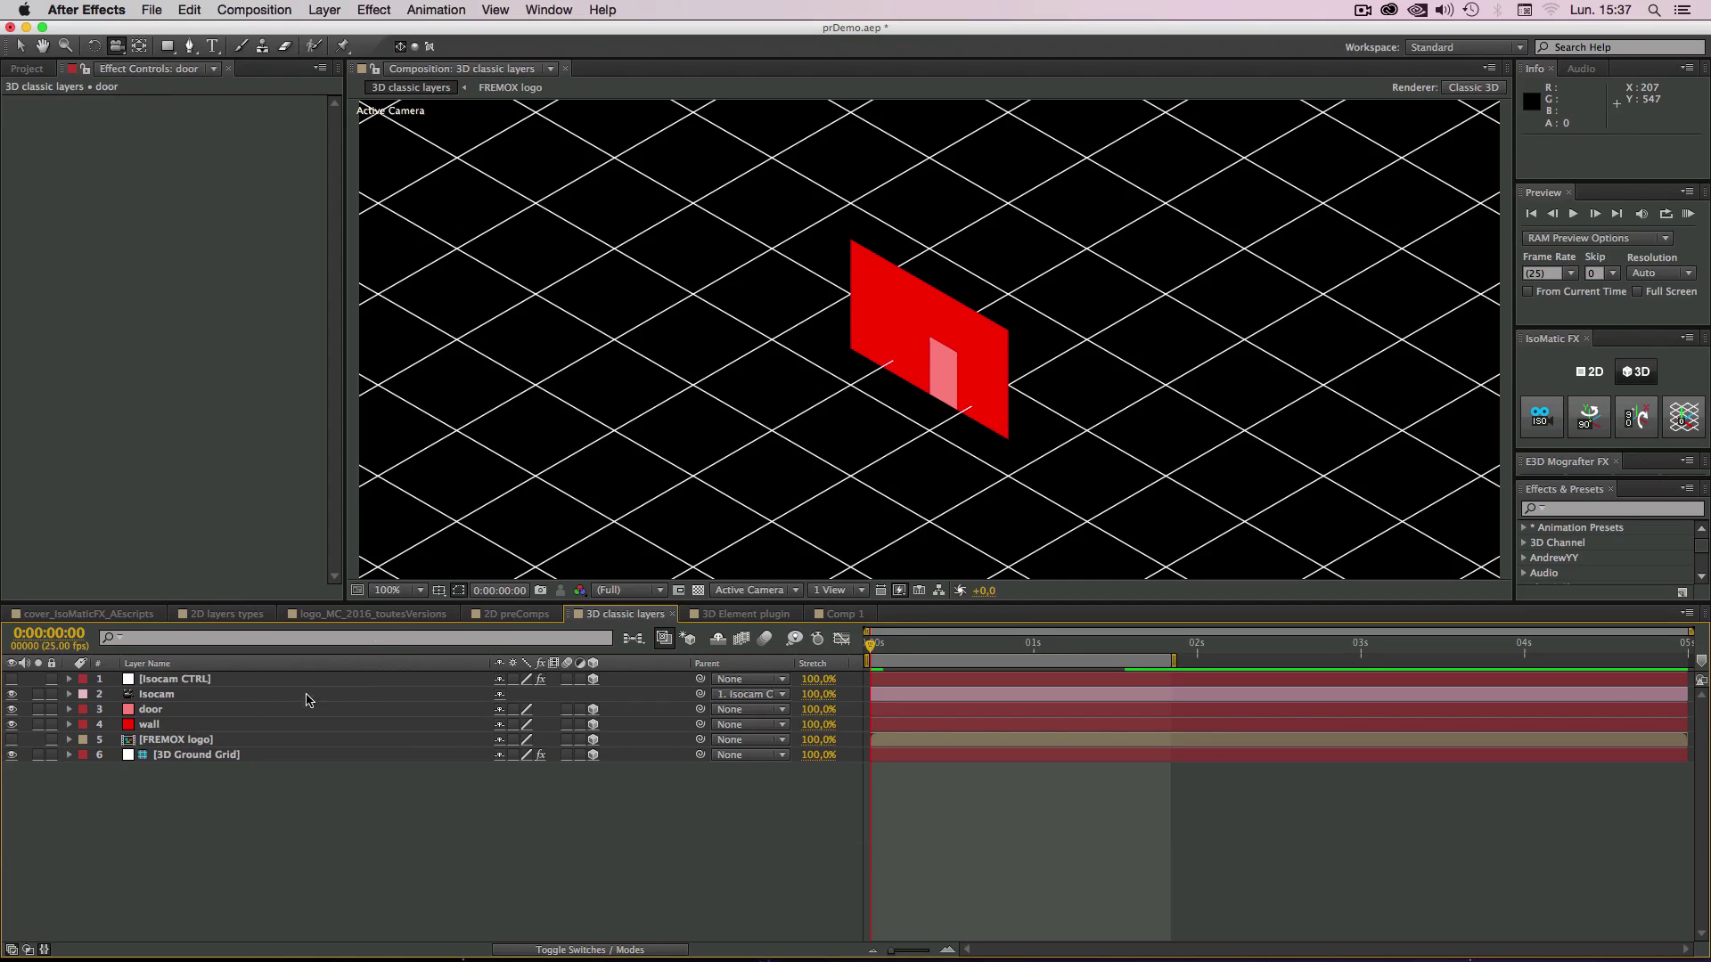
Step: Hide the 3D Ground Grid layer
{"action": "left_click", "coordinate": [87, 757]}
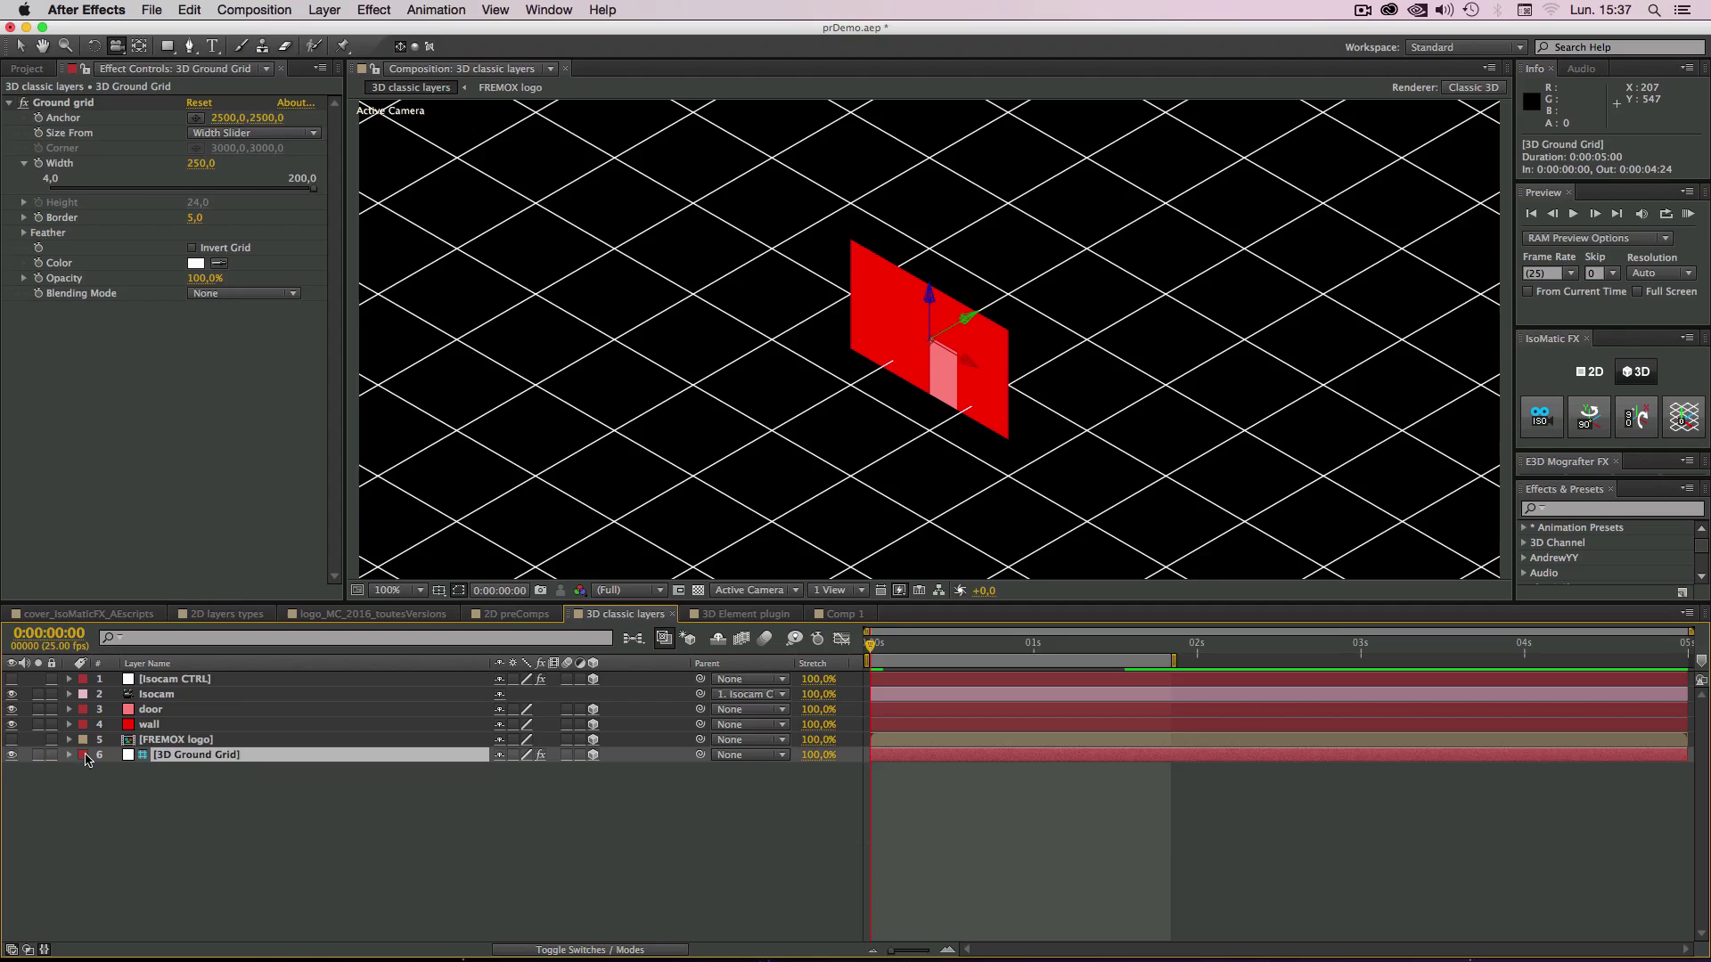
{"action": "left_click", "coordinate": [12, 756]}
{"action": "left_click", "coordinate": [117, 849]}
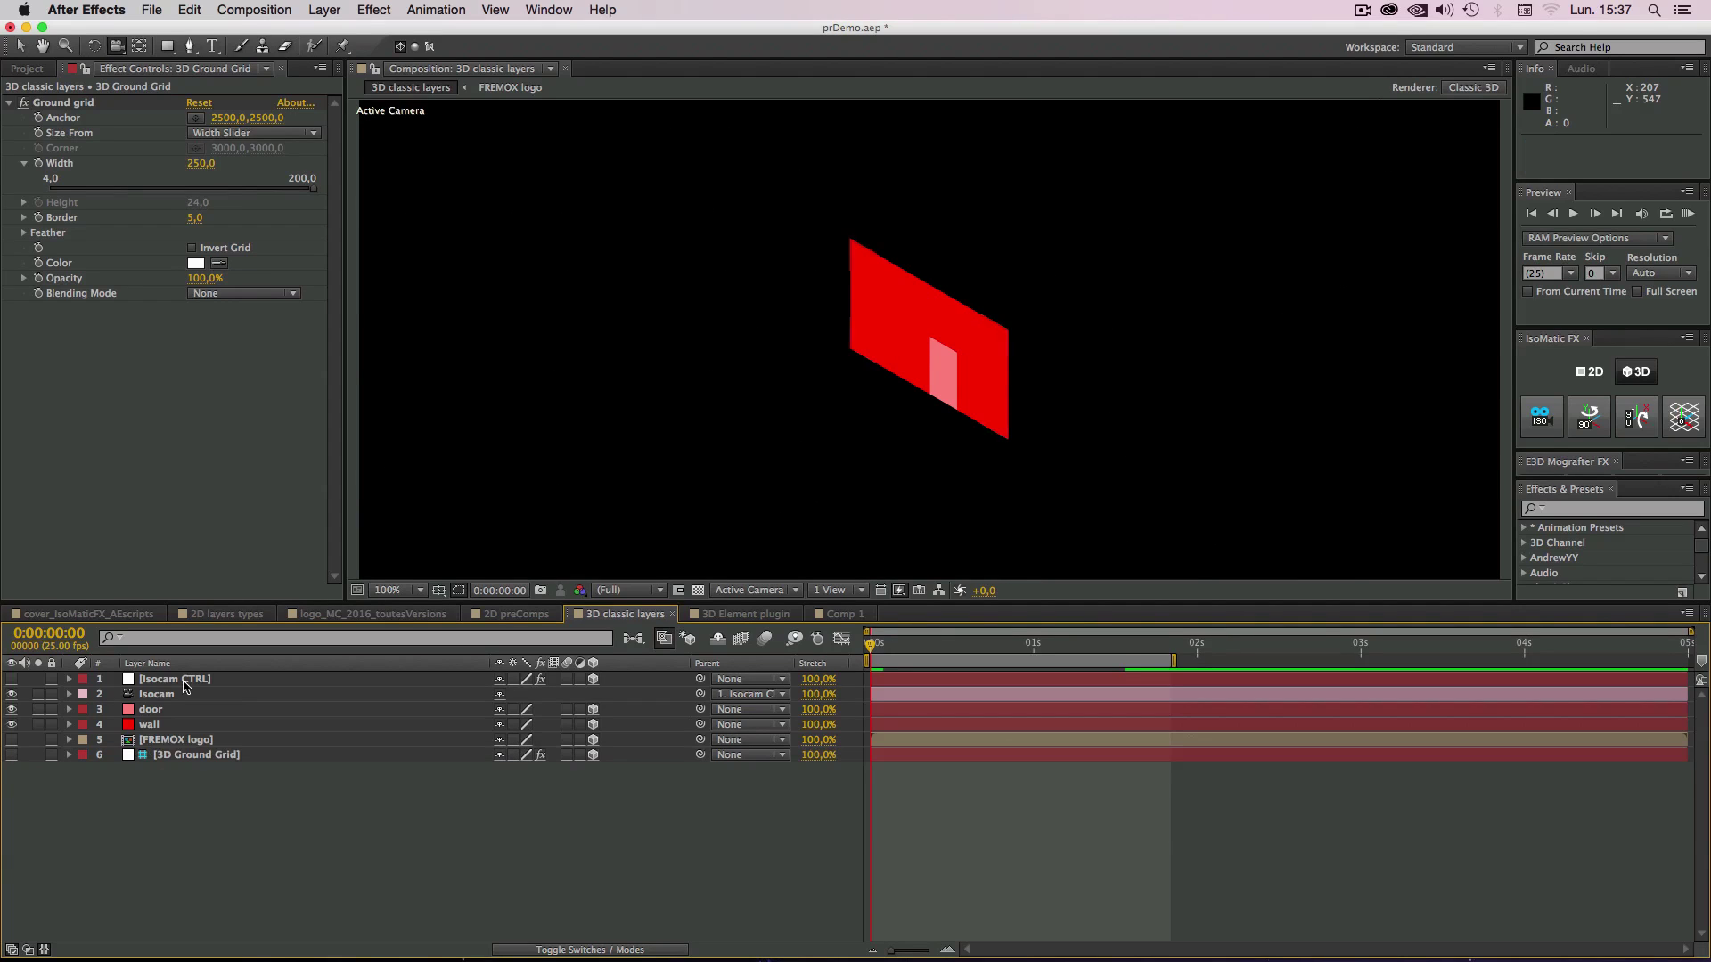
Step: Examine the wall and door layers up close, with the composition view magnified to 200%
{"action": "left_click", "coordinate": [149, 727]}
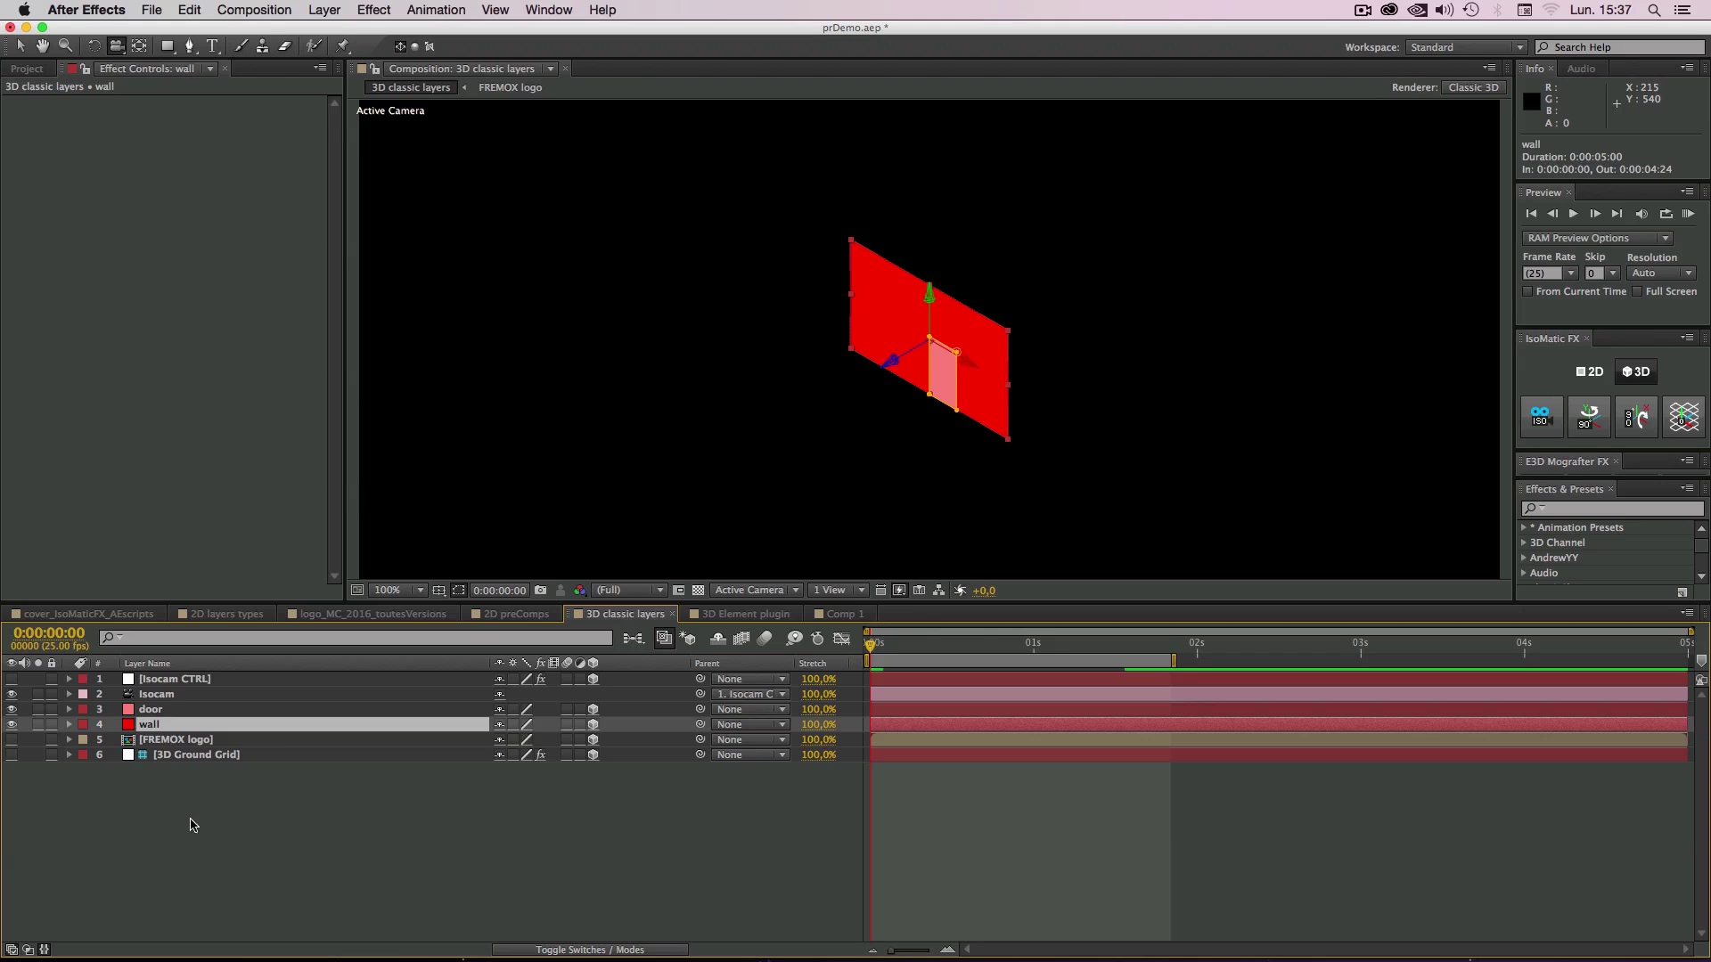
{"action": "left_click", "coordinate": [190, 825]}
{"action": "left_click", "coordinate": [151, 711]}
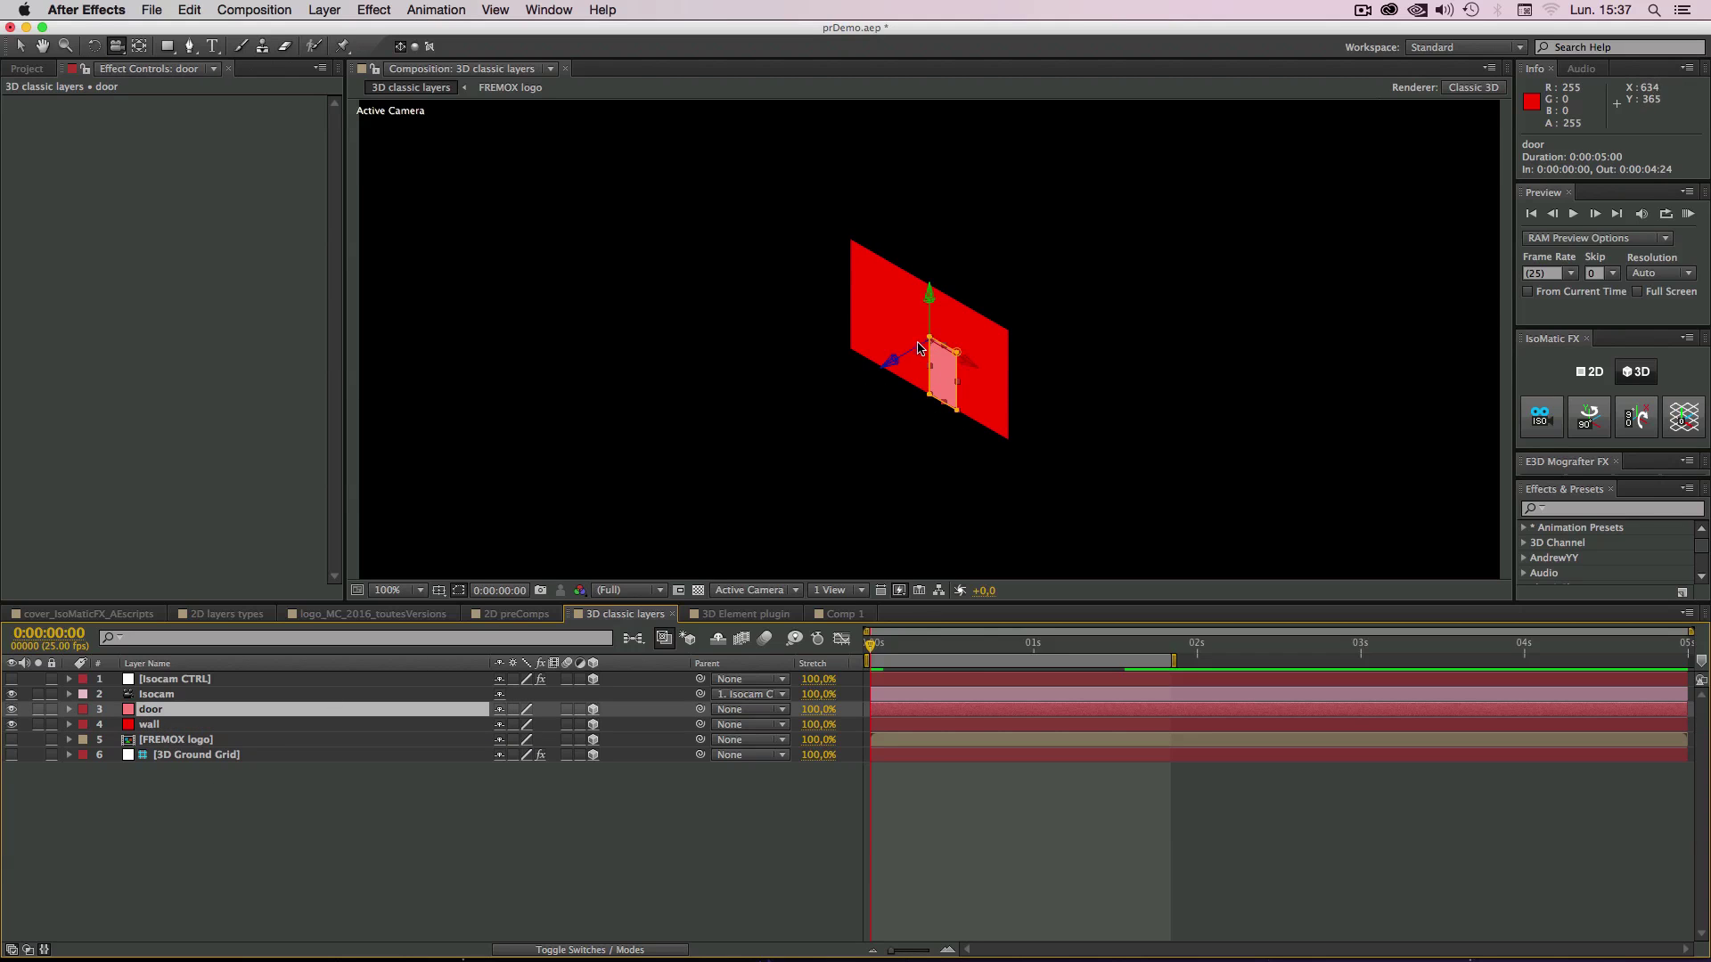
{"action": "key", "text": "period"}
{"action": "key", "text": "period"}
{"action": "key", "text": "period"}
{"action": "key", "text": "period"}
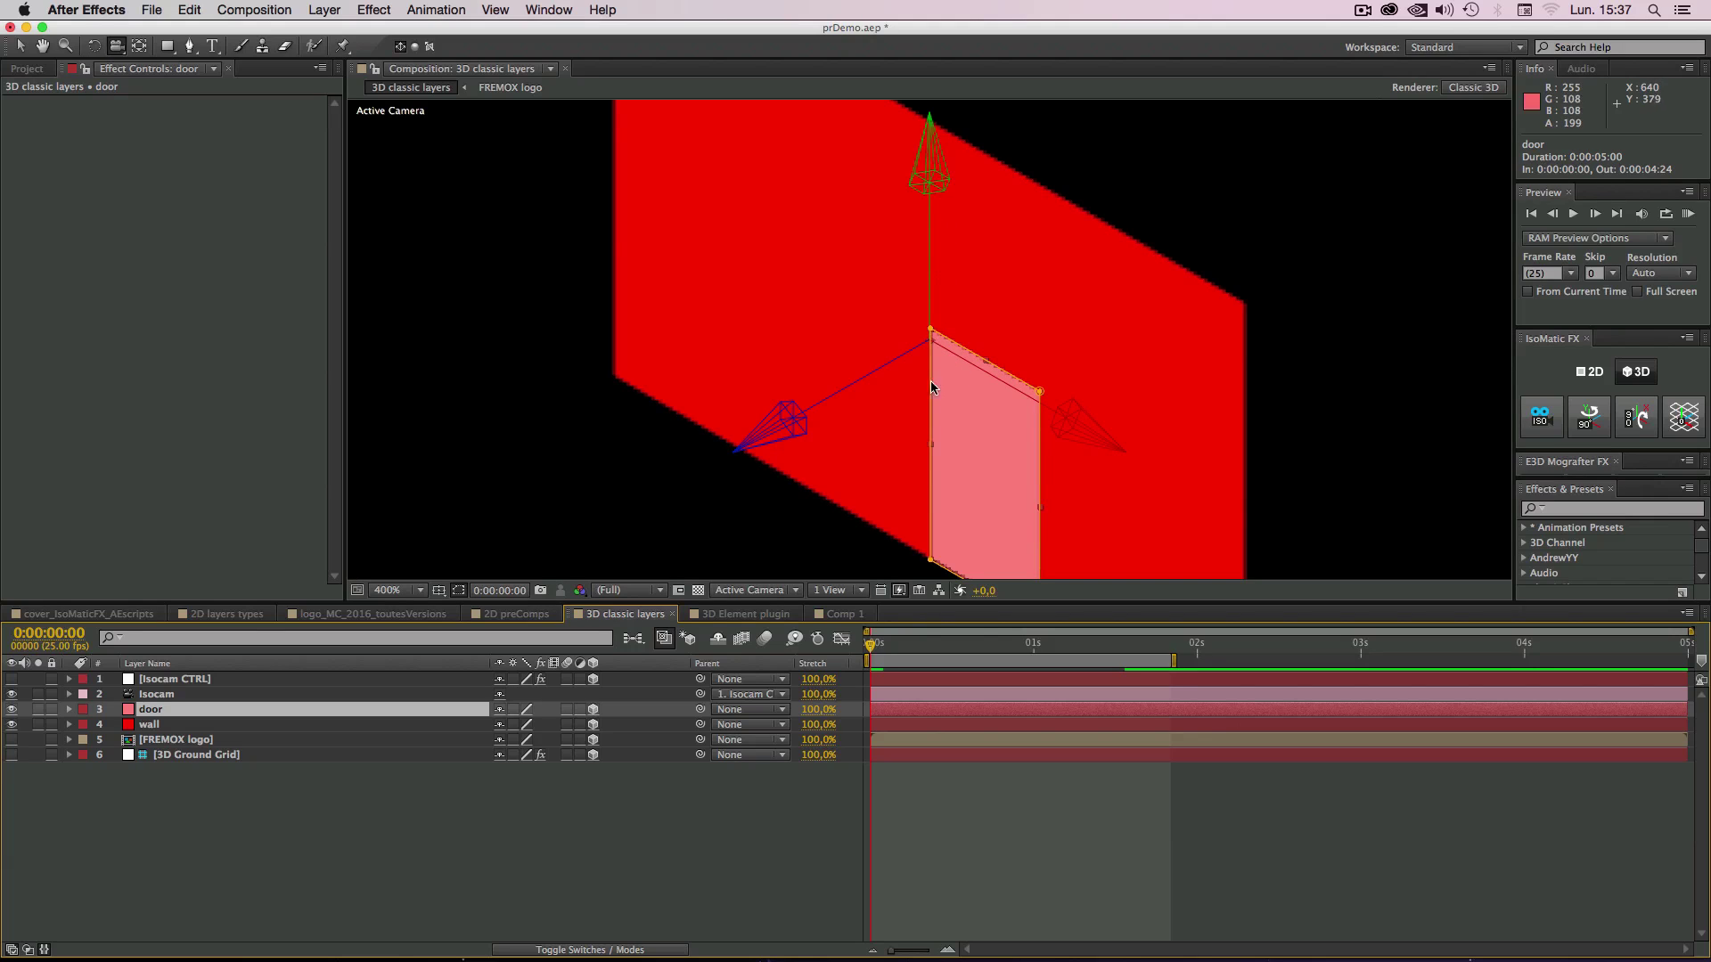
{"action": "key", "text": "comma"}
{"action": "key", "text": "comma"}
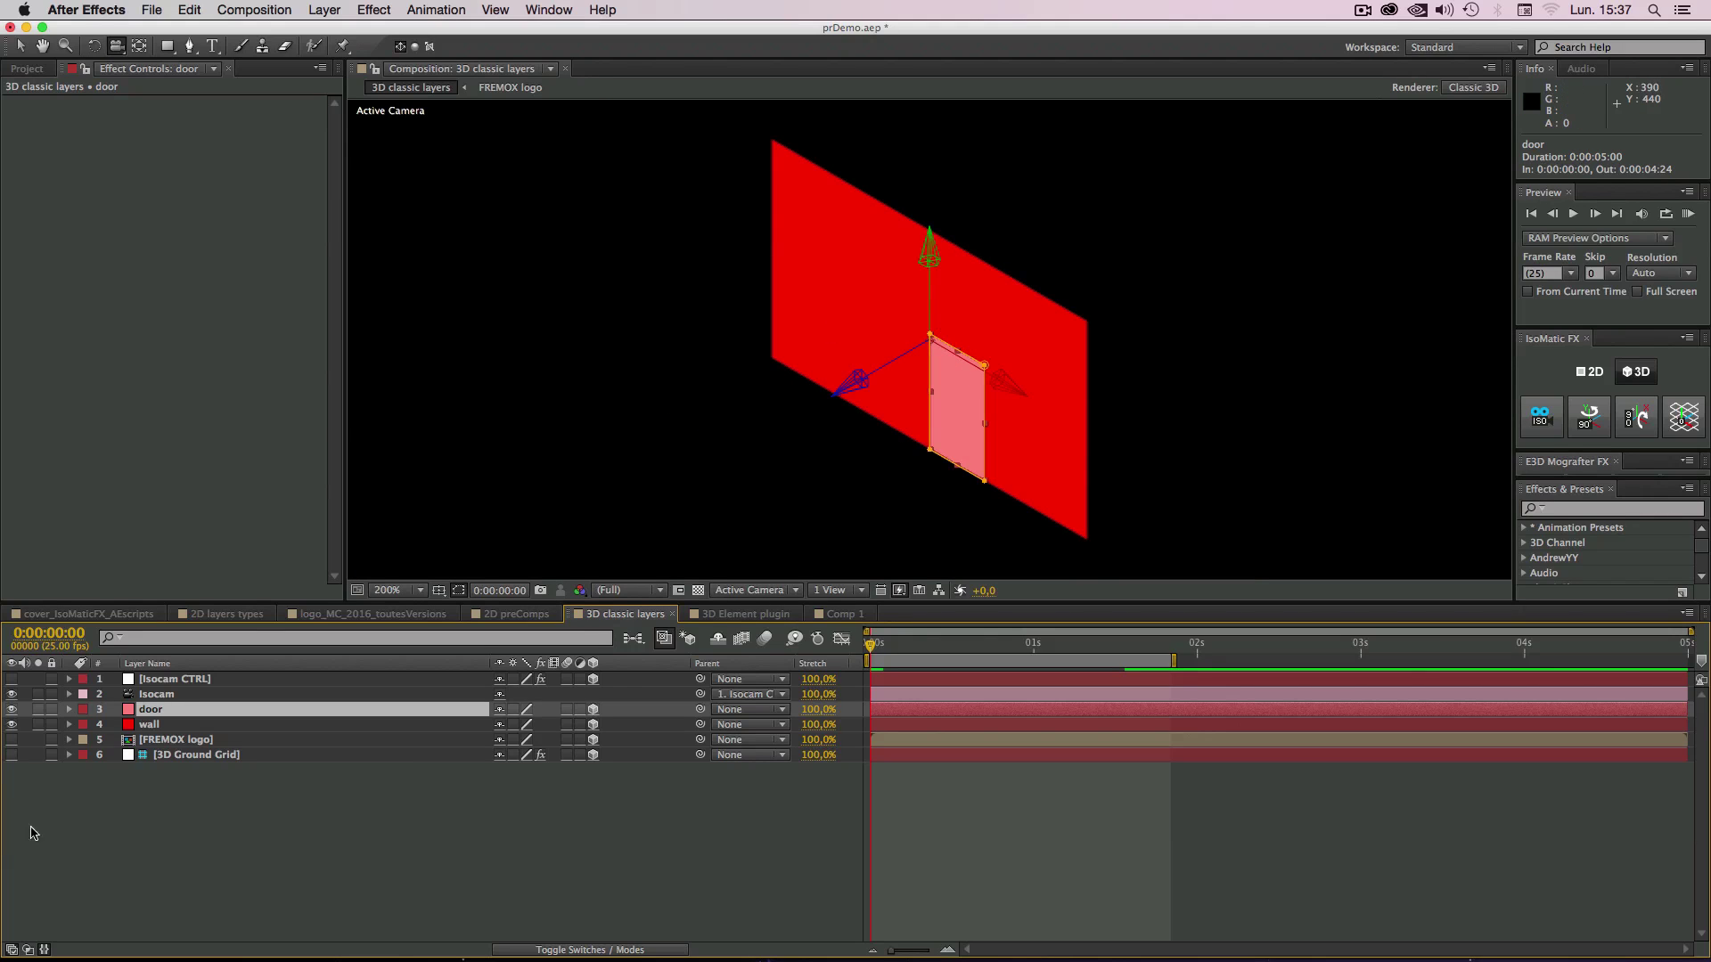
{"action": "left_click", "coordinate": [159, 866]}
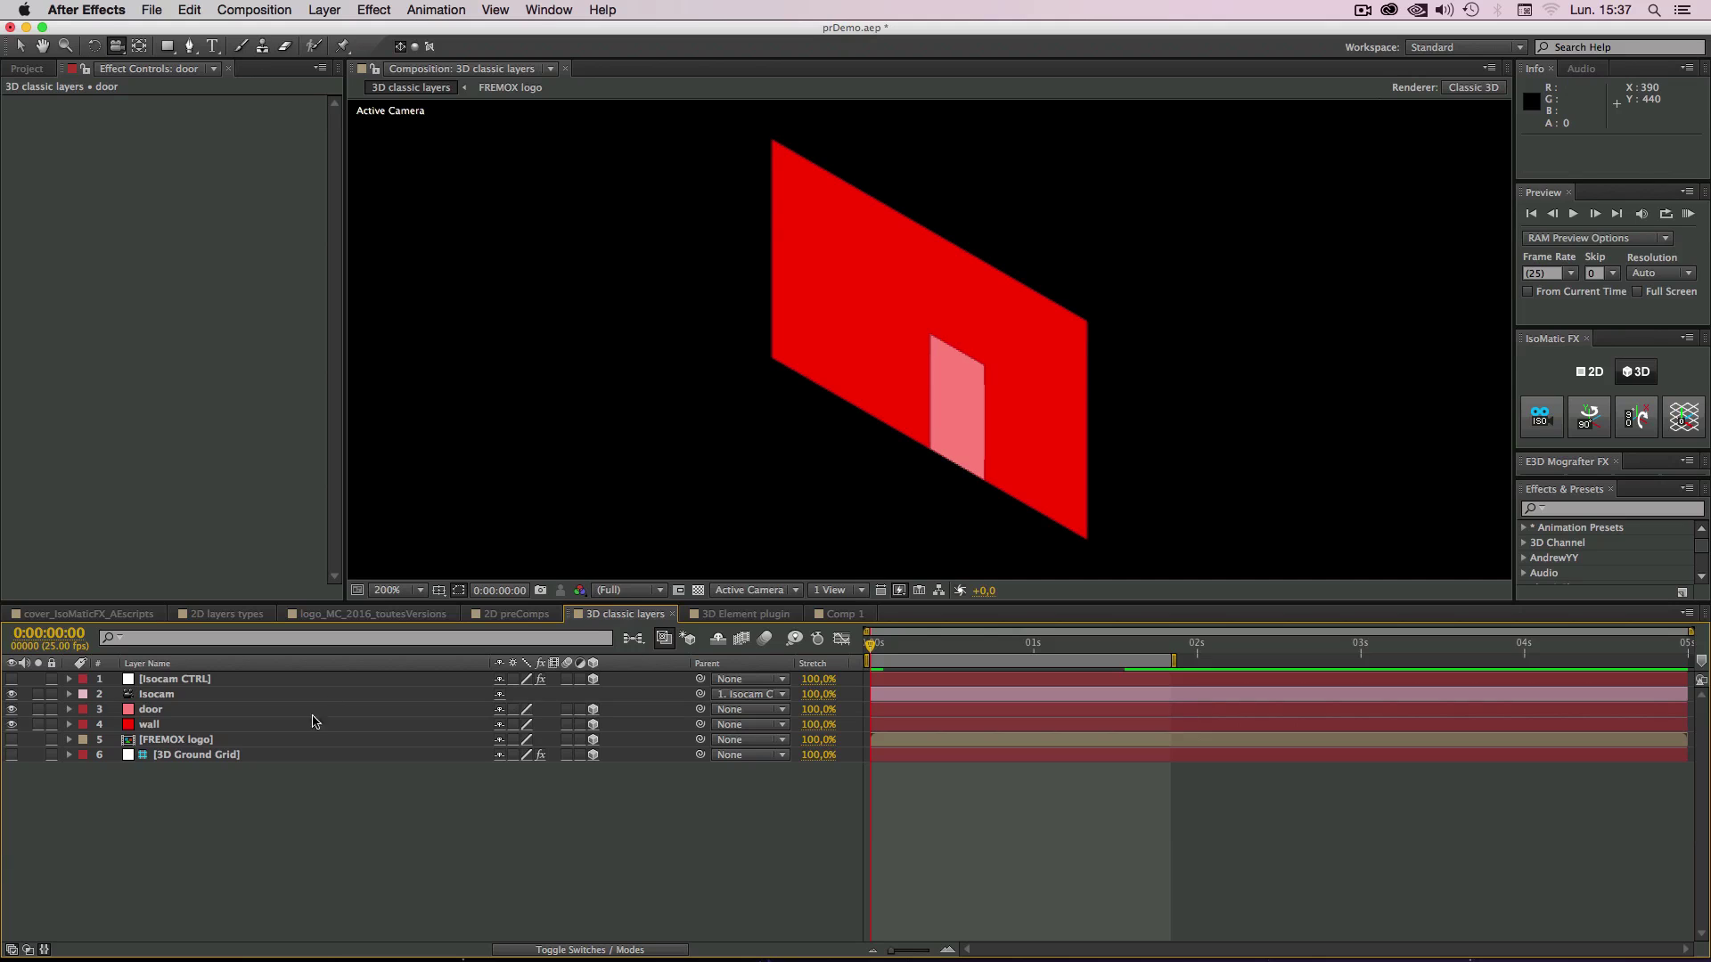
Step: Expand the door layer's transform properties and select its Y Rotation keyframes
{"action": "left_click", "coordinate": [150, 710]}
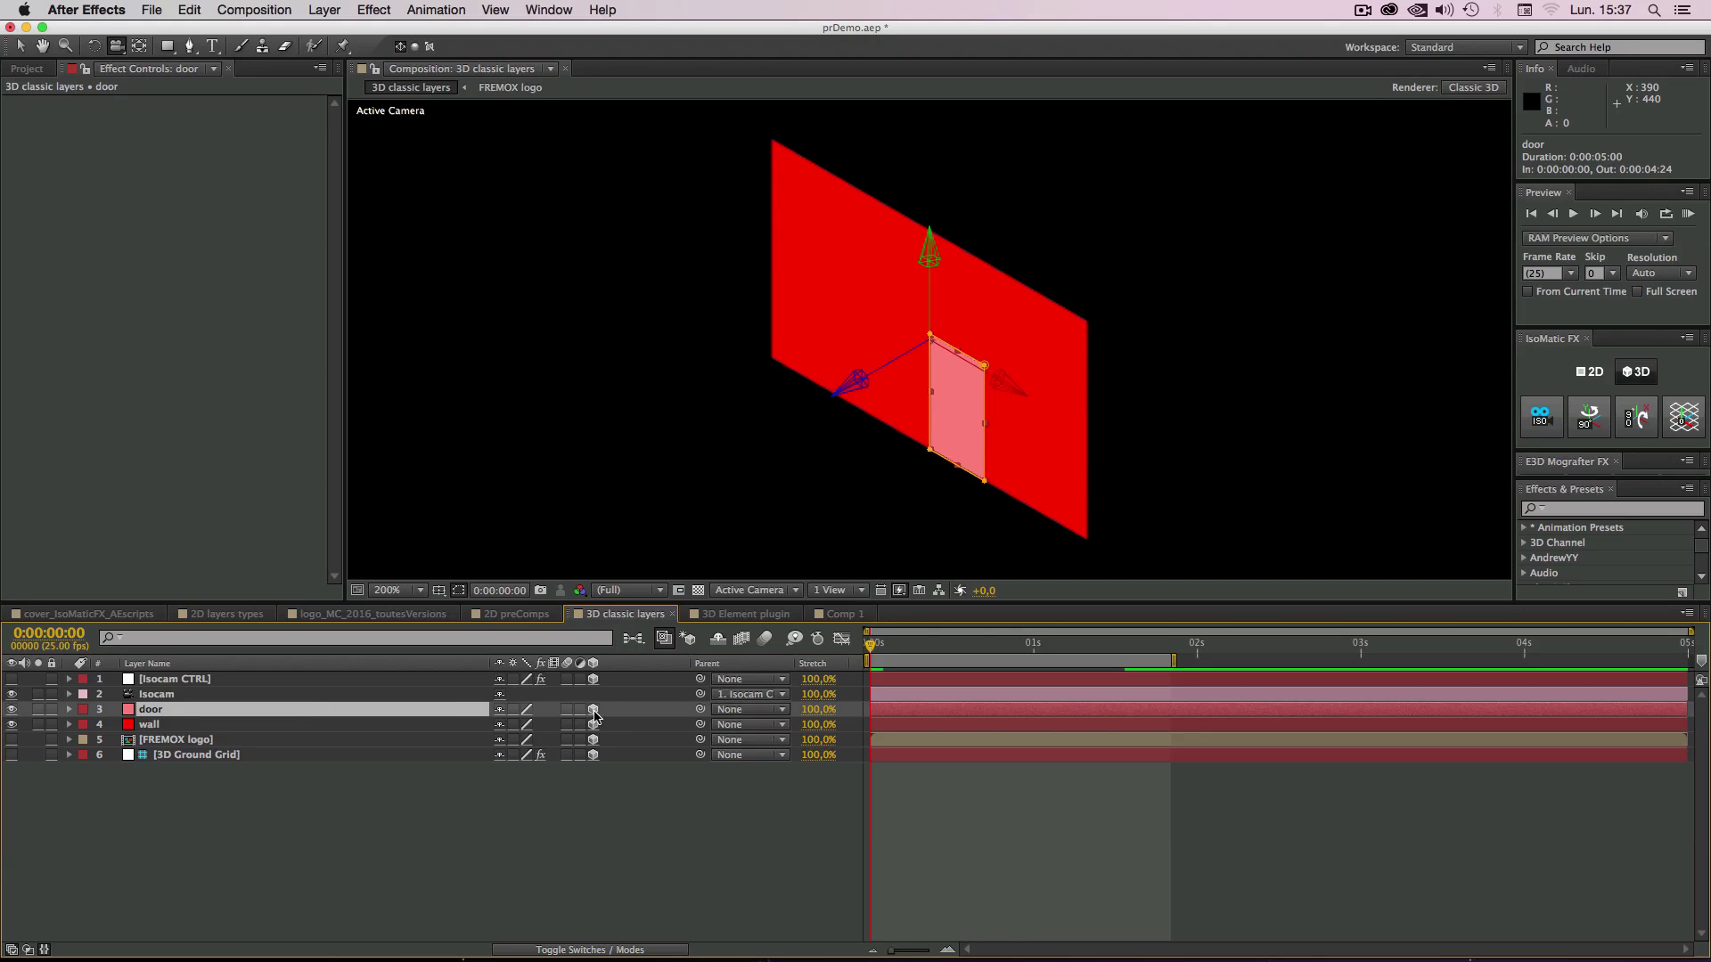
{"action": "left_click", "coordinate": [139, 862]}
{"action": "left_click", "coordinate": [154, 710]}
{"action": "left_click", "coordinate": [69, 710]}
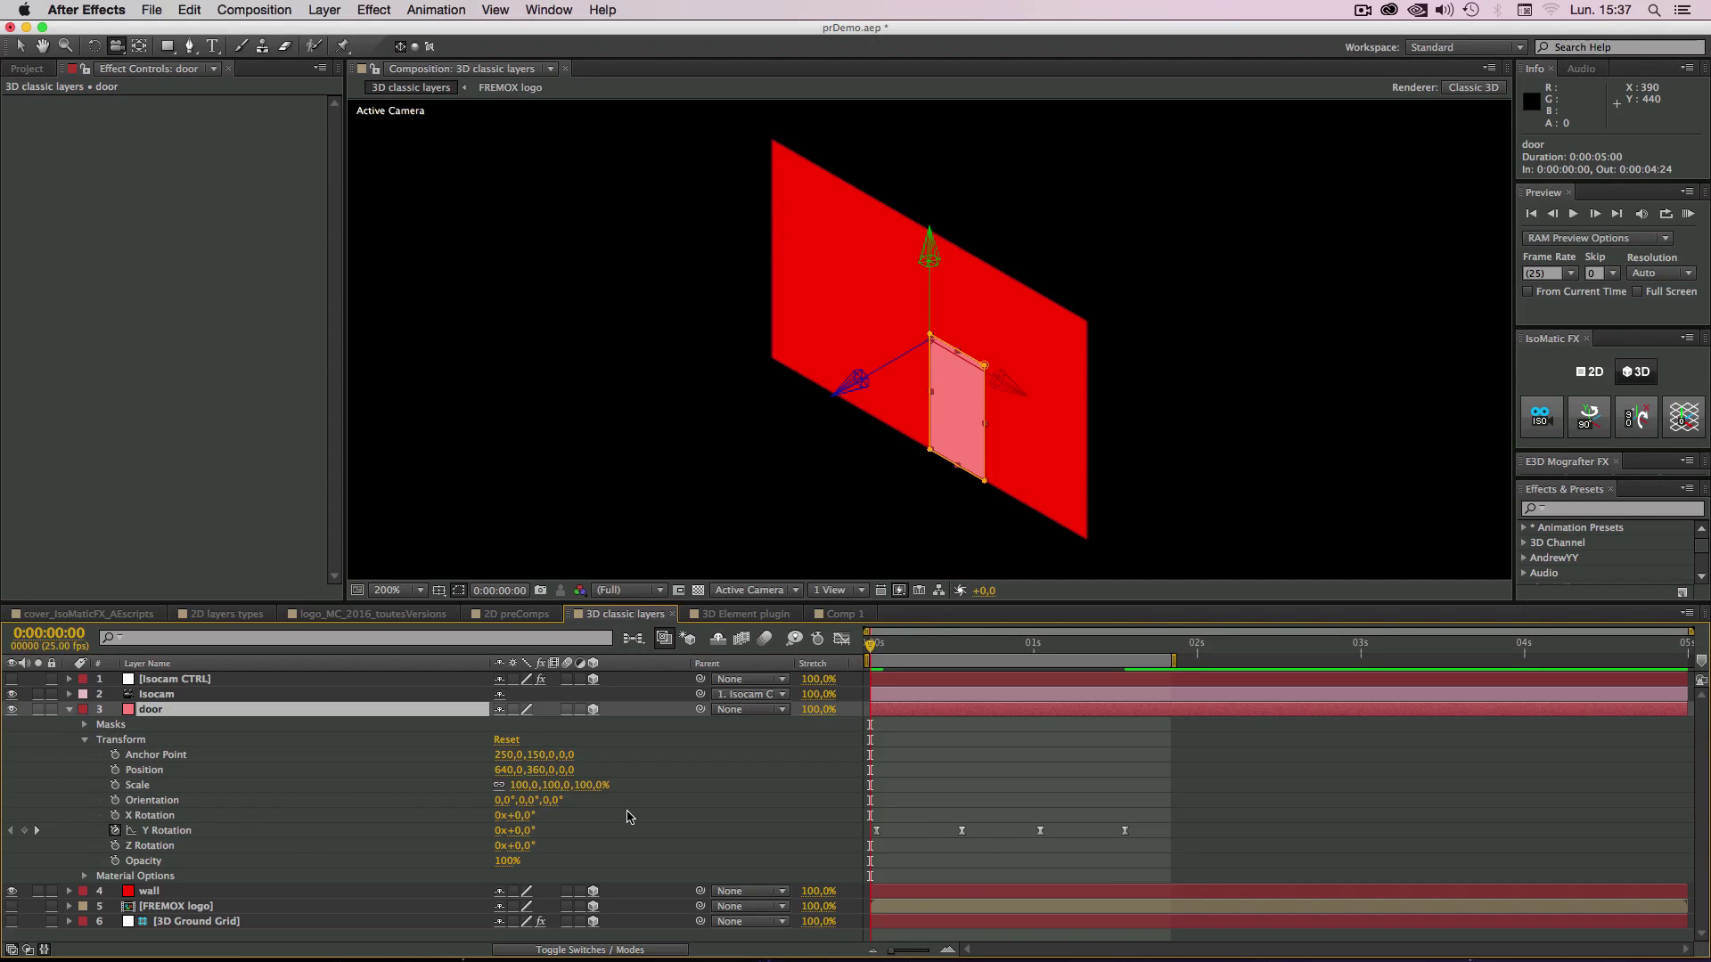
{"action": "left_click", "coordinate": [167, 835]}
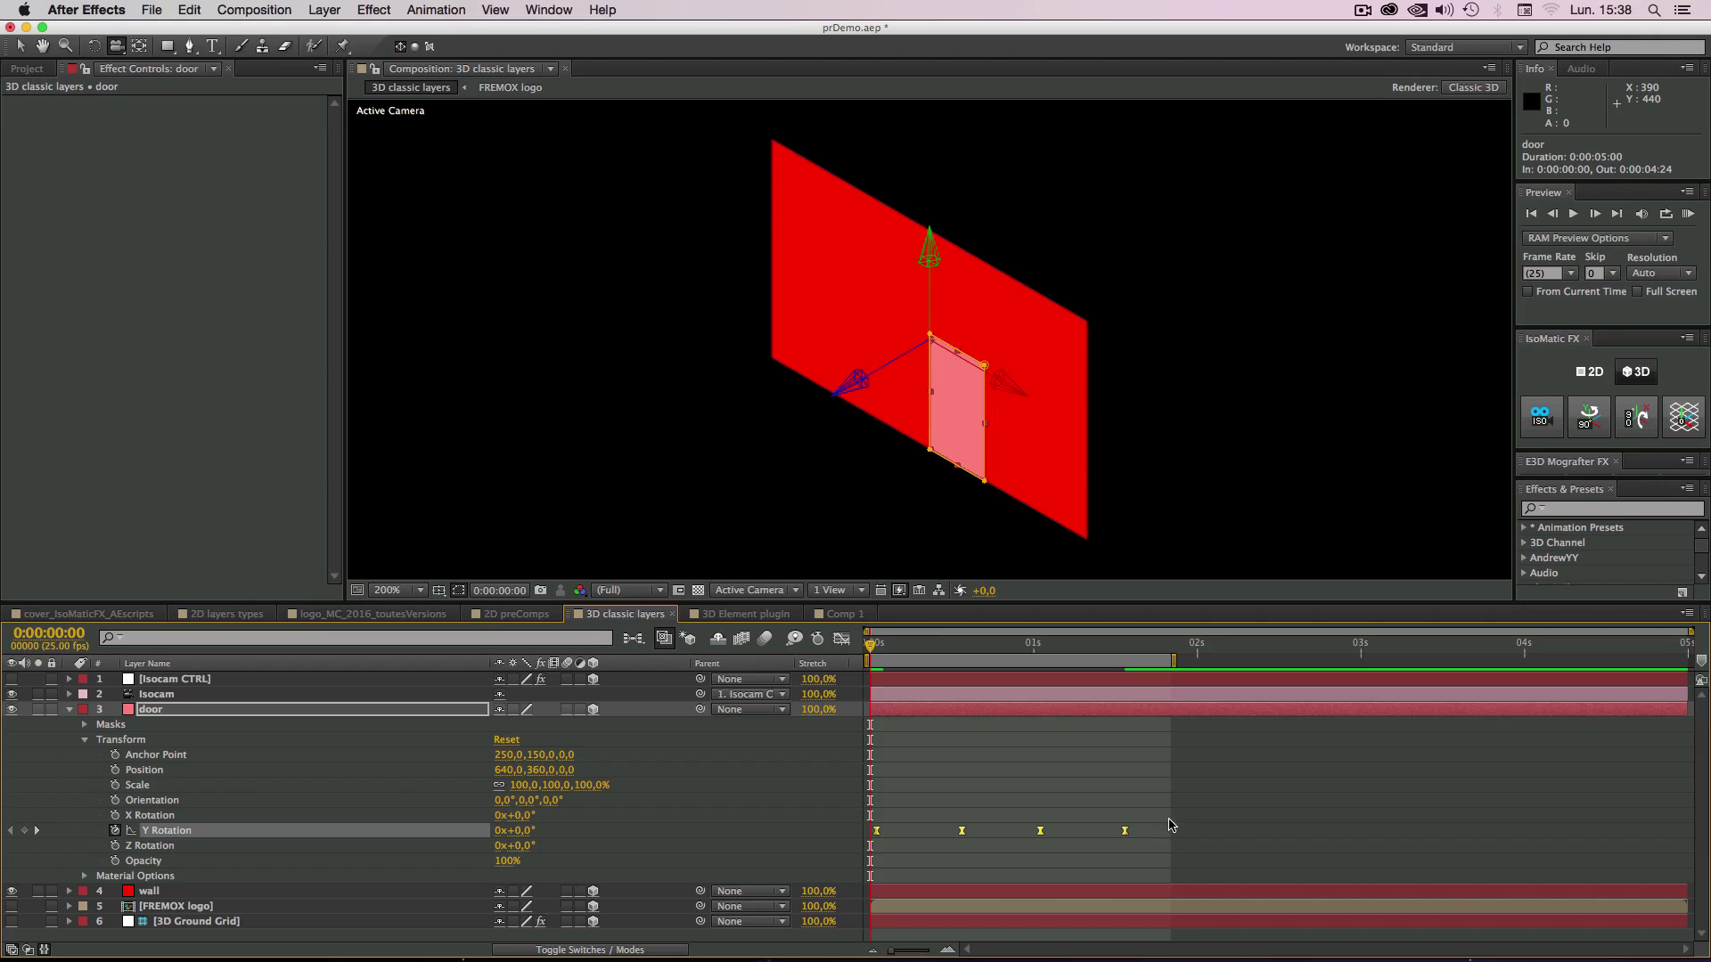
{"action": "left_click_drag", "start_coordinate": [1169, 819], "coordinate": [846, 844]}
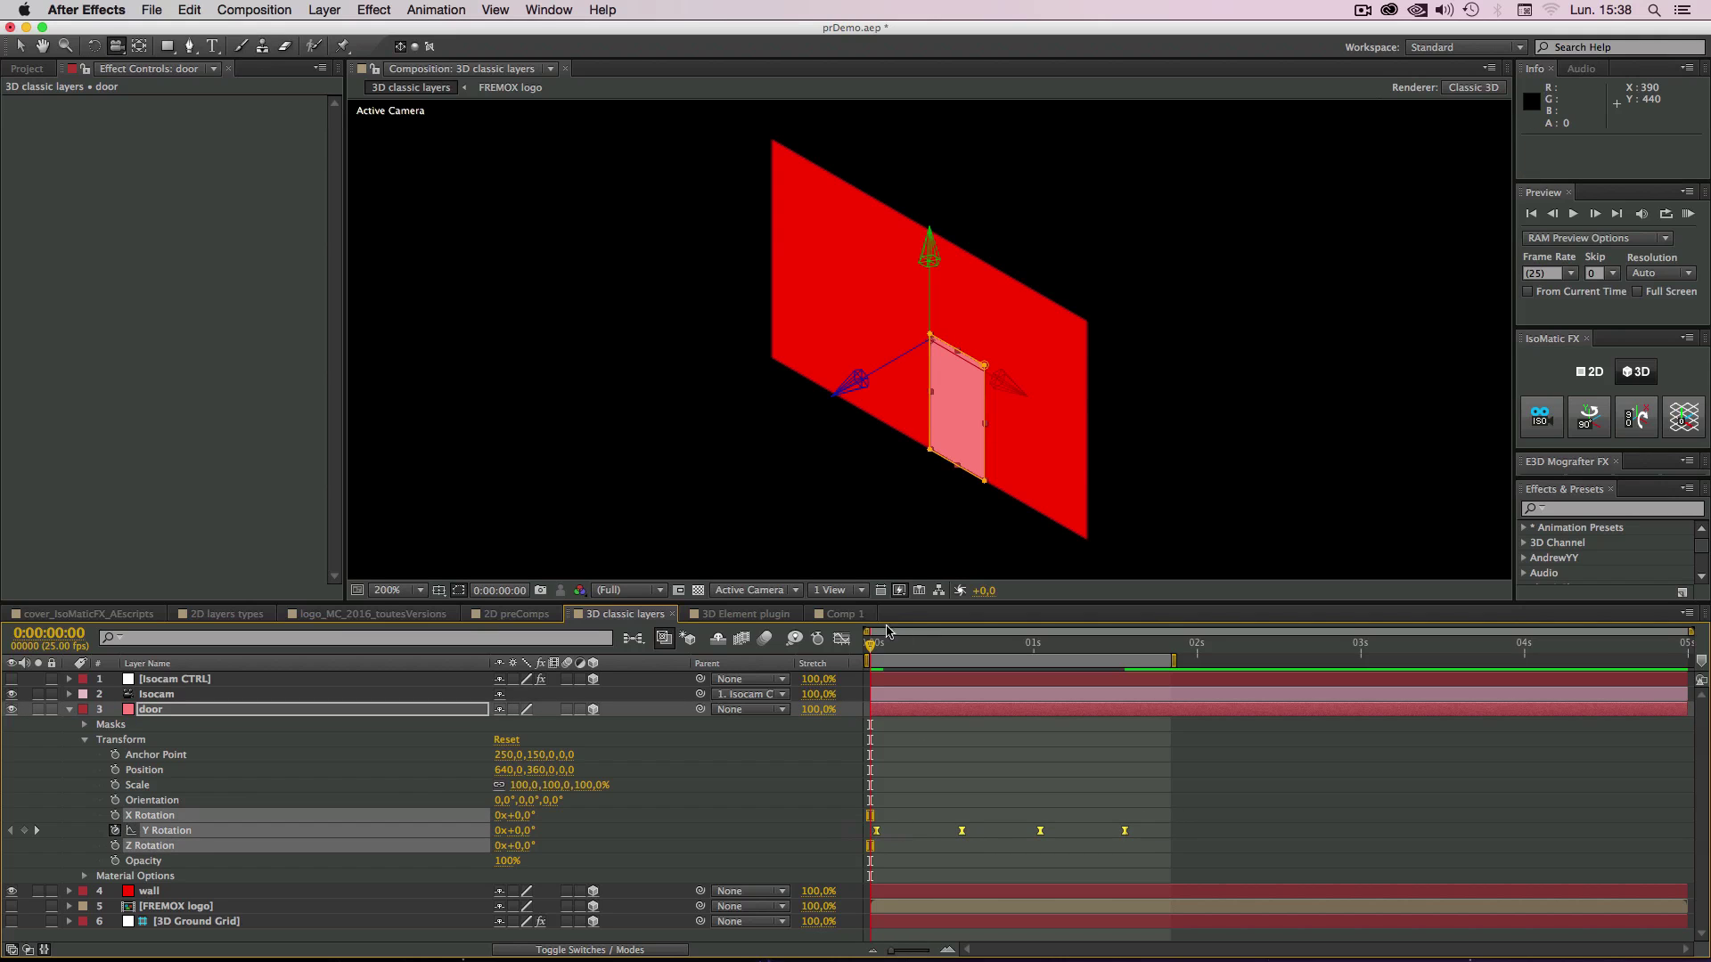
Step: Scrub through the door's opening and closing animation and play it as a RAM preview
{"action": "mouse_move", "coordinate": [878, 642]}
{"action": "left_mouse_down"}
{"action": "mouse_move", "coordinate": [1159, 643]}
{"action": "mouse_move", "coordinate": [875, 655]}
{"action": "left_mouse_up"}
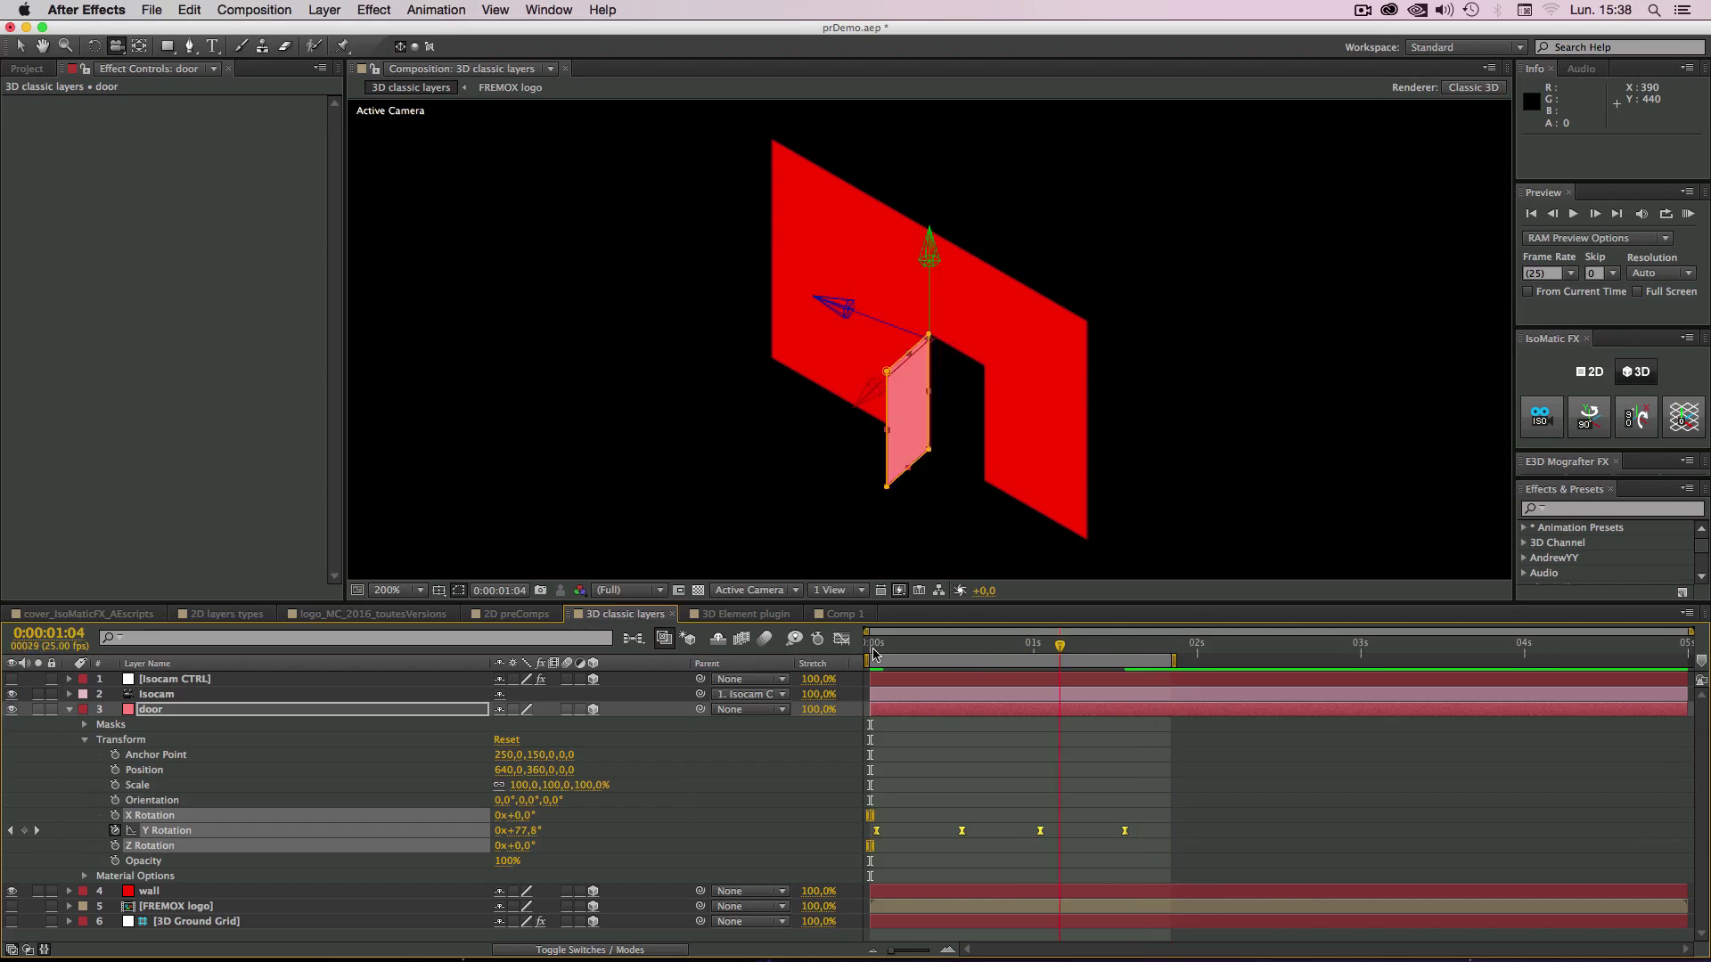
{"action": "key", "text": "KP_0"}
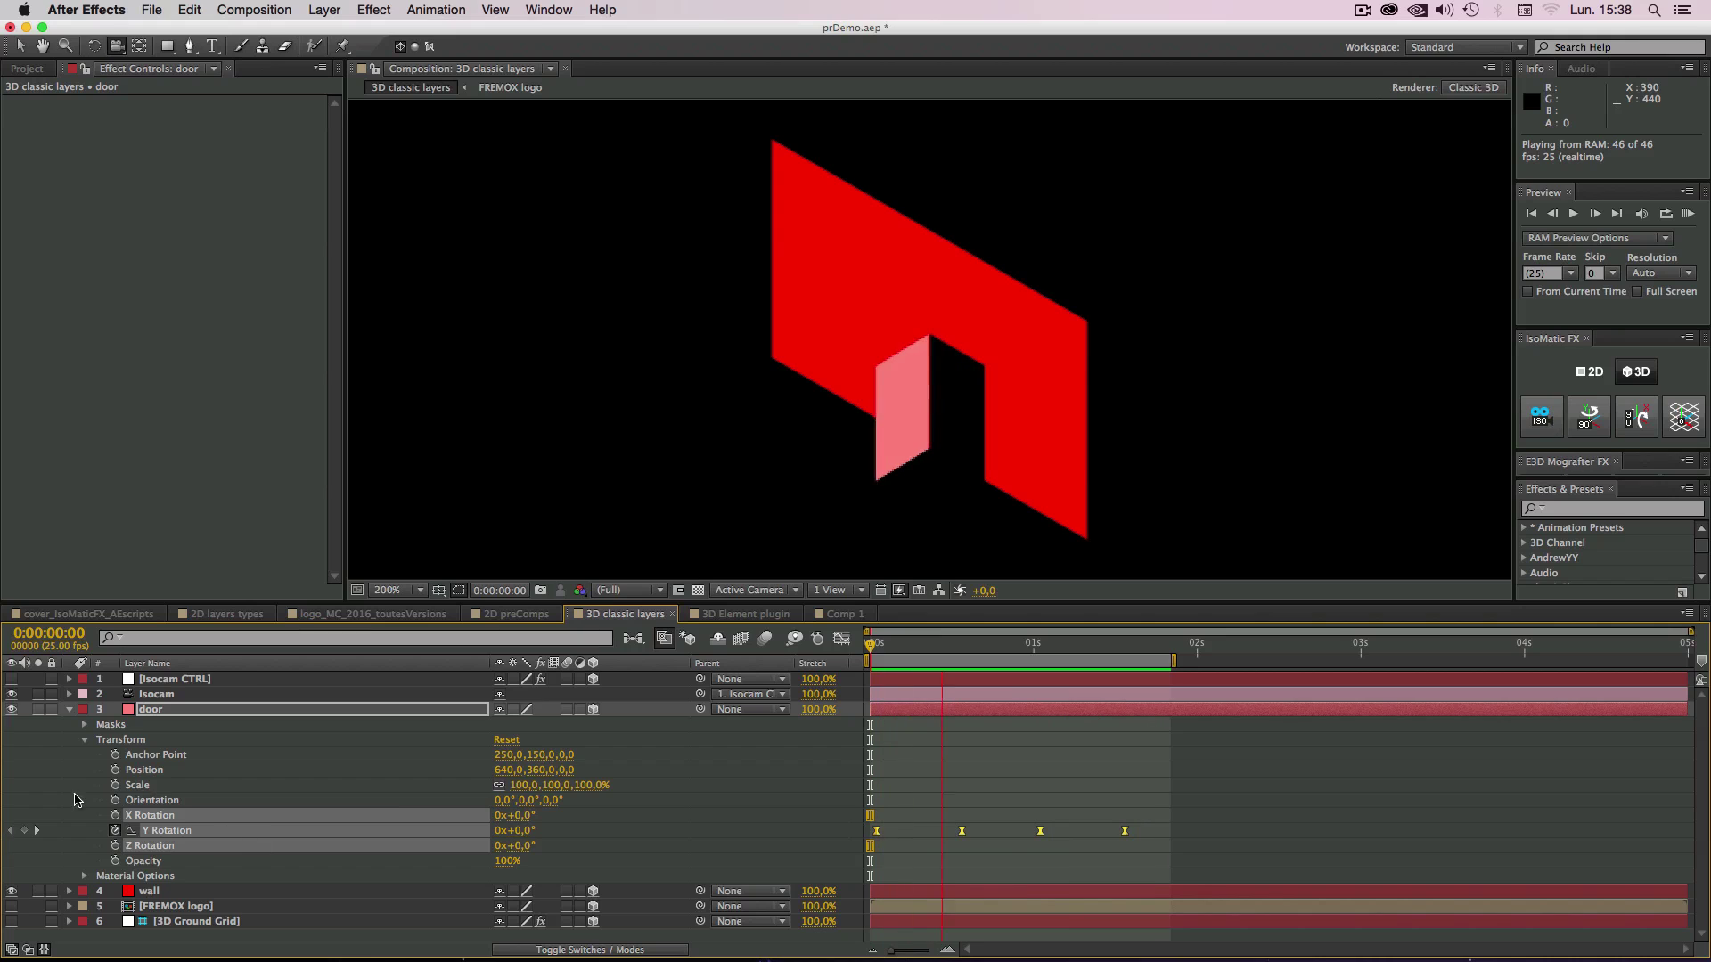
{"action": "key", "text": "space"}
{"action": "key", "text": "space"}
{"action": "key", "text": "space"}
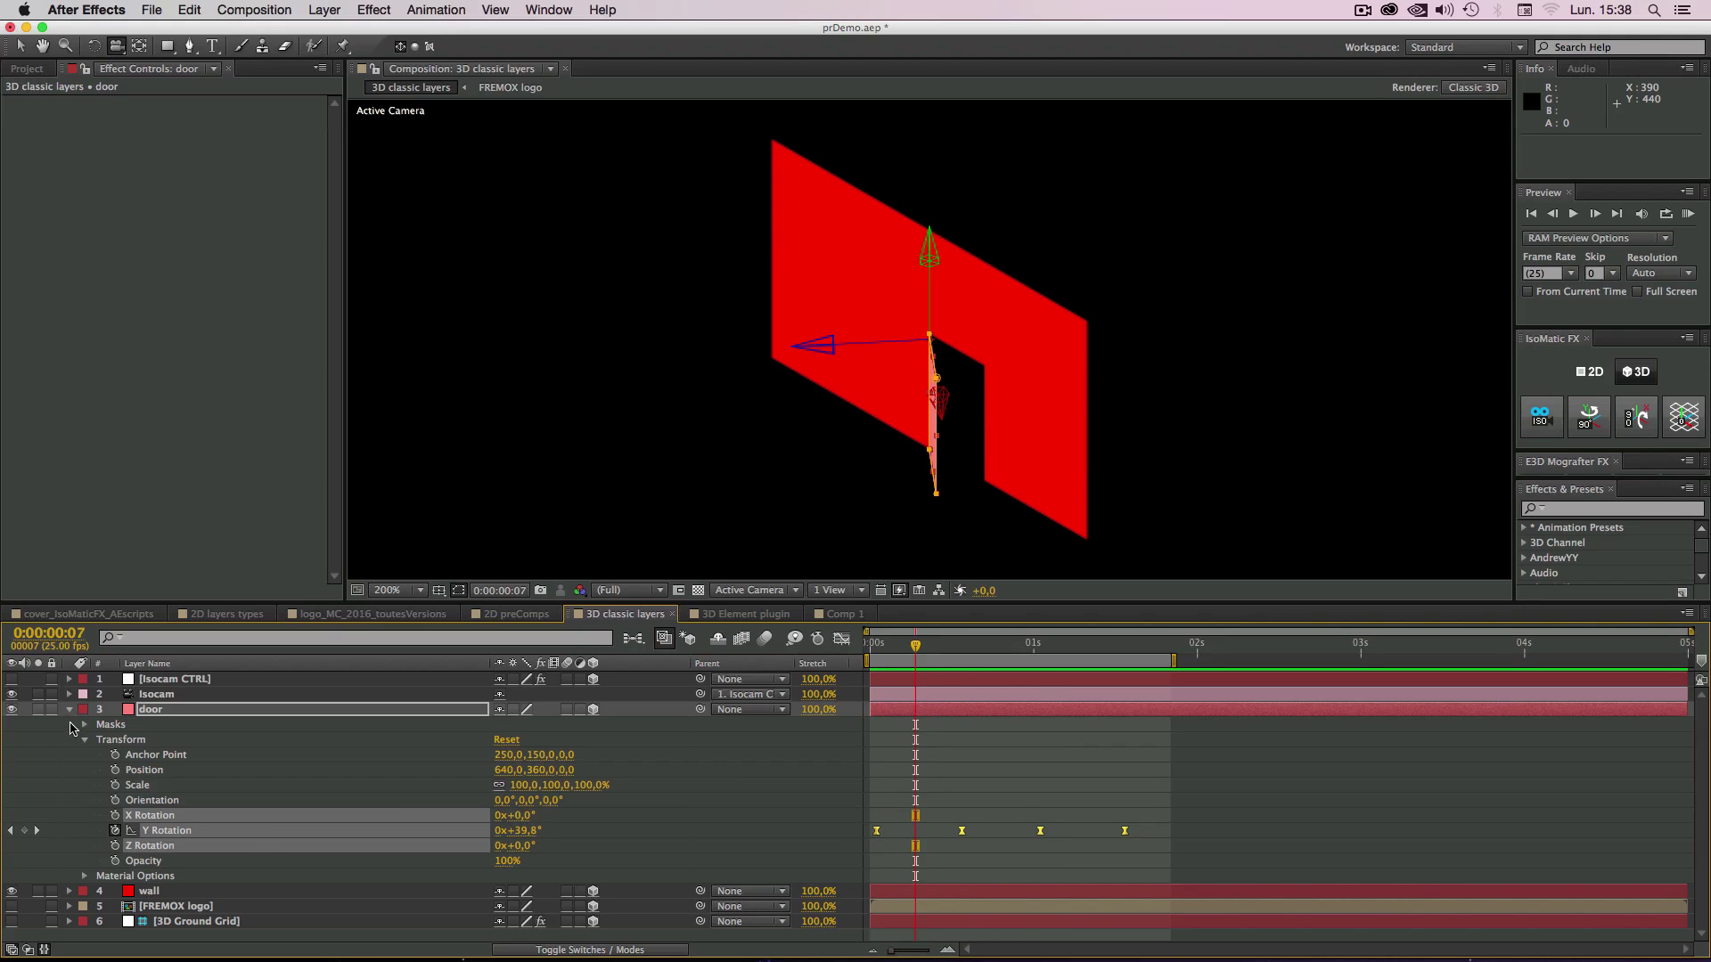
Step: Collapse the door layer's properties and return the current time to 0:00:00:00
{"action": "left_click", "coordinate": [69, 710]}
{"action": "left_click", "coordinate": [1039, 561]}
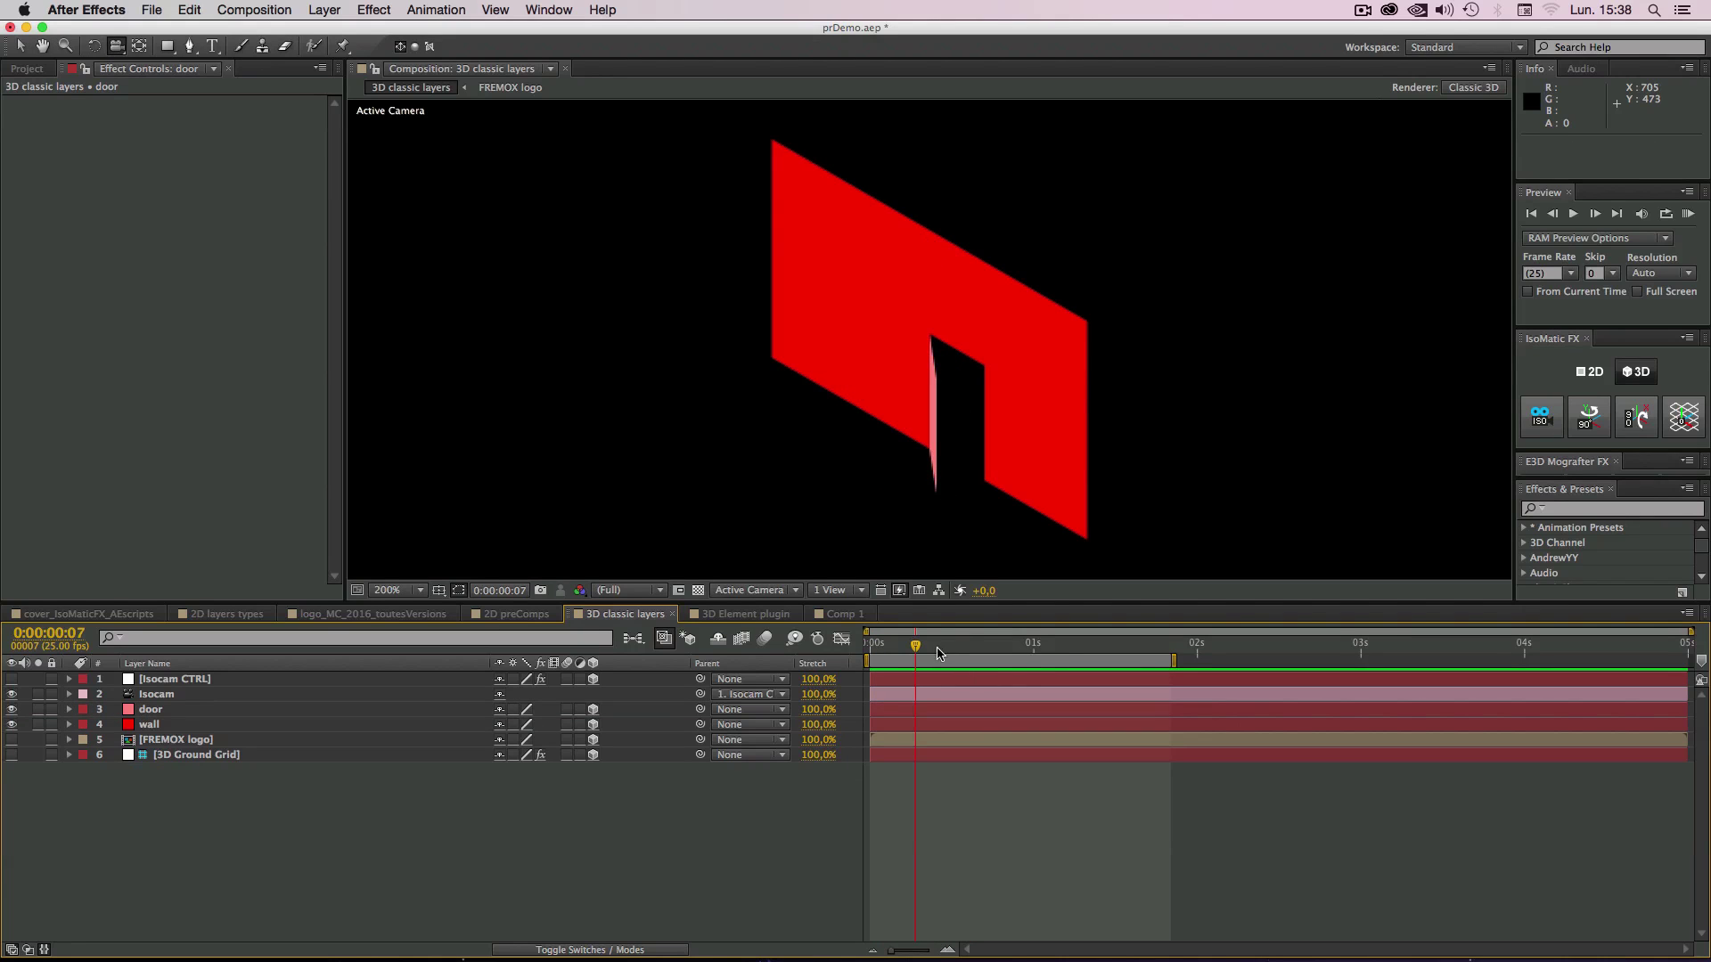
{"action": "left_click_drag", "start_coordinate": [938, 653], "coordinate": [840, 651]}
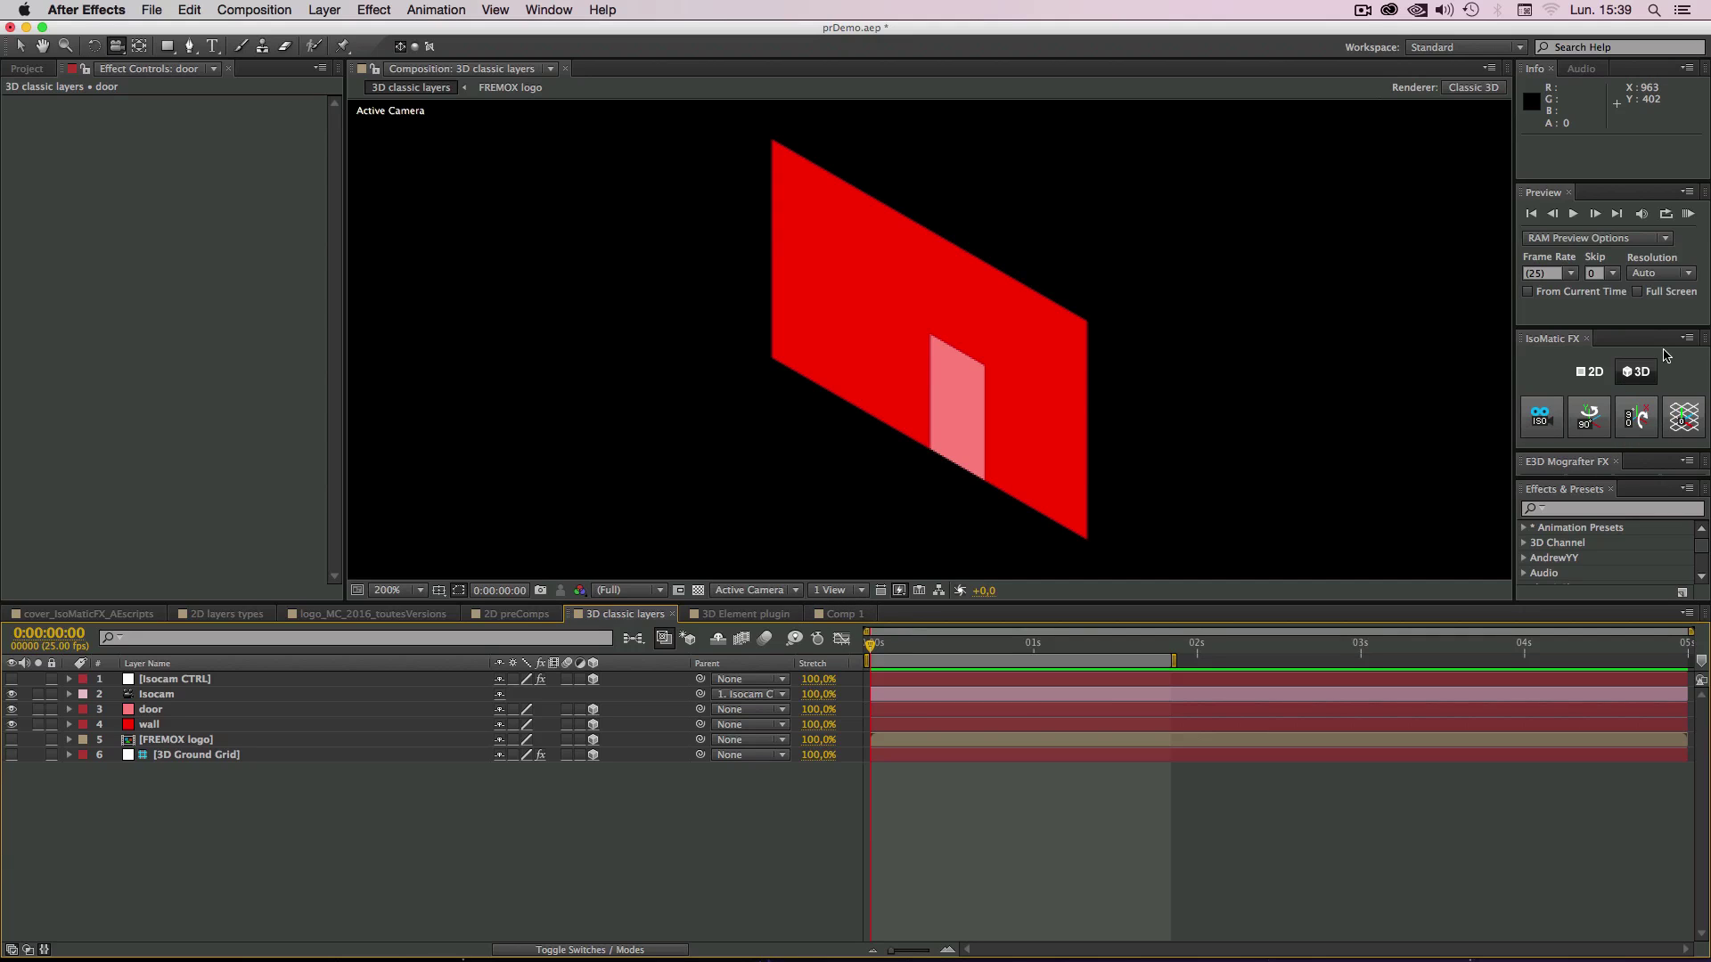
Step: Delete the Isocam CTRL and Isocam layers from the 3D Element plugin composition
{"action": "left_click", "coordinate": [742, 613]}
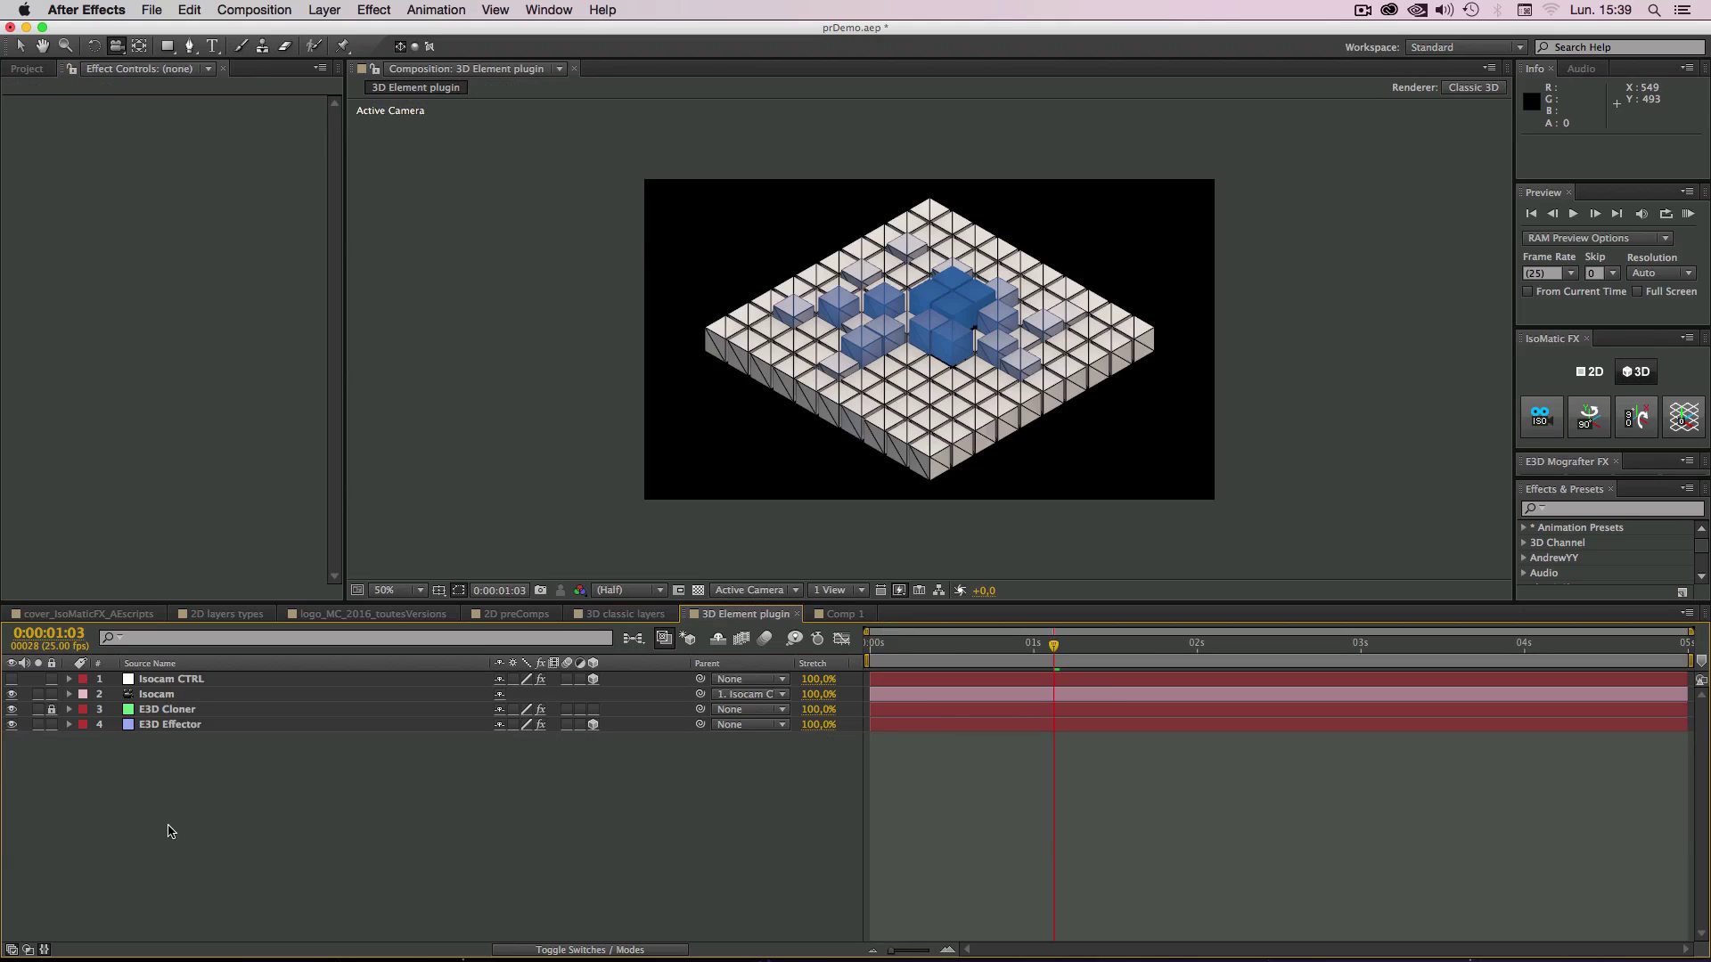
{"action": "left_click", "coordinate": [166, 679]}
{"action": "left_click", "coordinate": [155, 695], "text": "shift"}
{"action": "key", "text": "Delete"}
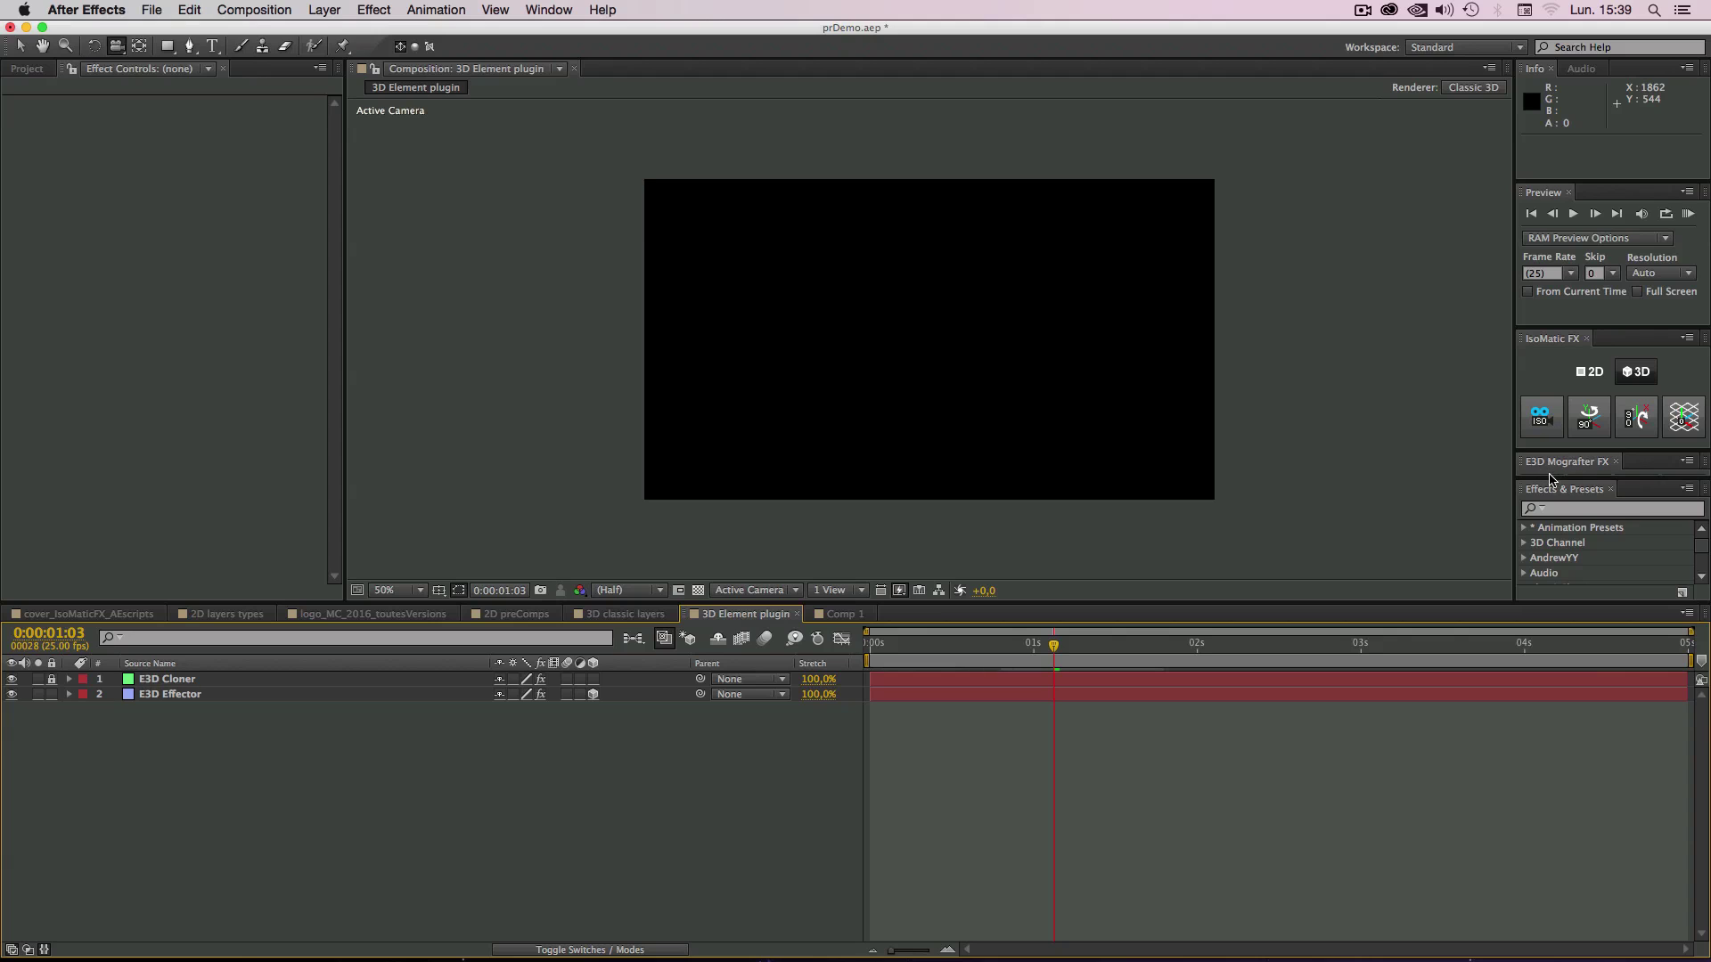
Step: Enlarge the E3D Mografter FX area to show its controls and create a new composition with the default settings
{"action": "left_click_drag", "start_coordinate": [1552, 479], "coordinate": [1558, 560]}
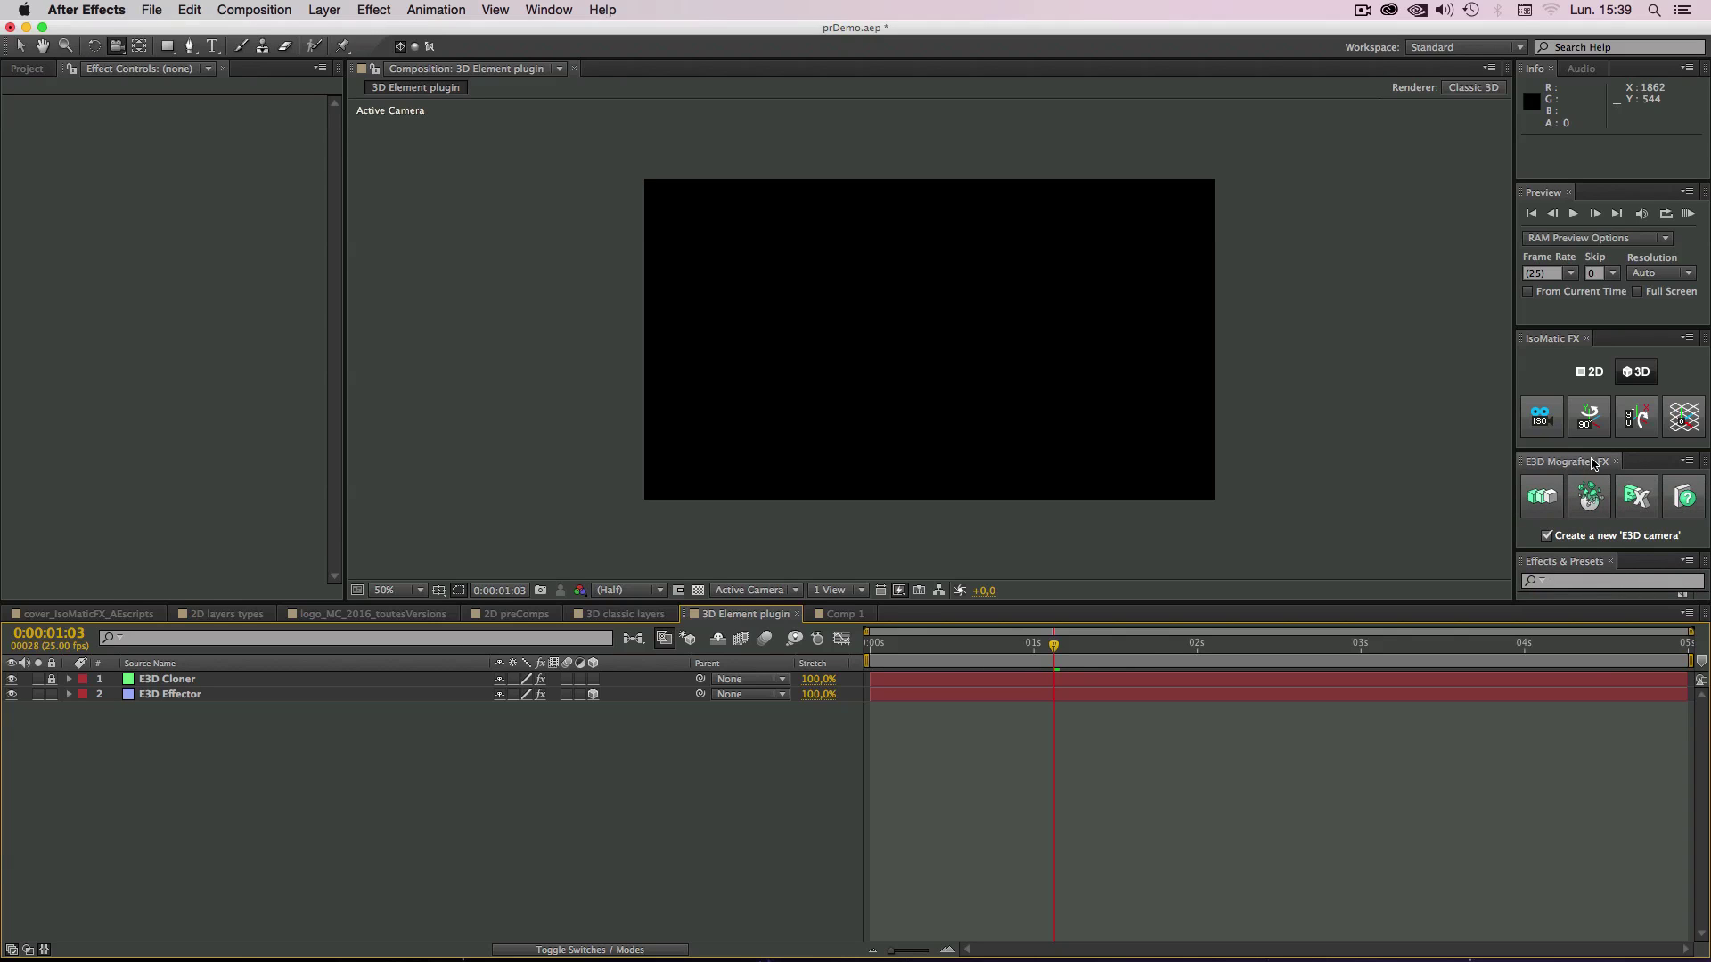
{"action": "left_click", "coordinate": [234, 9]}
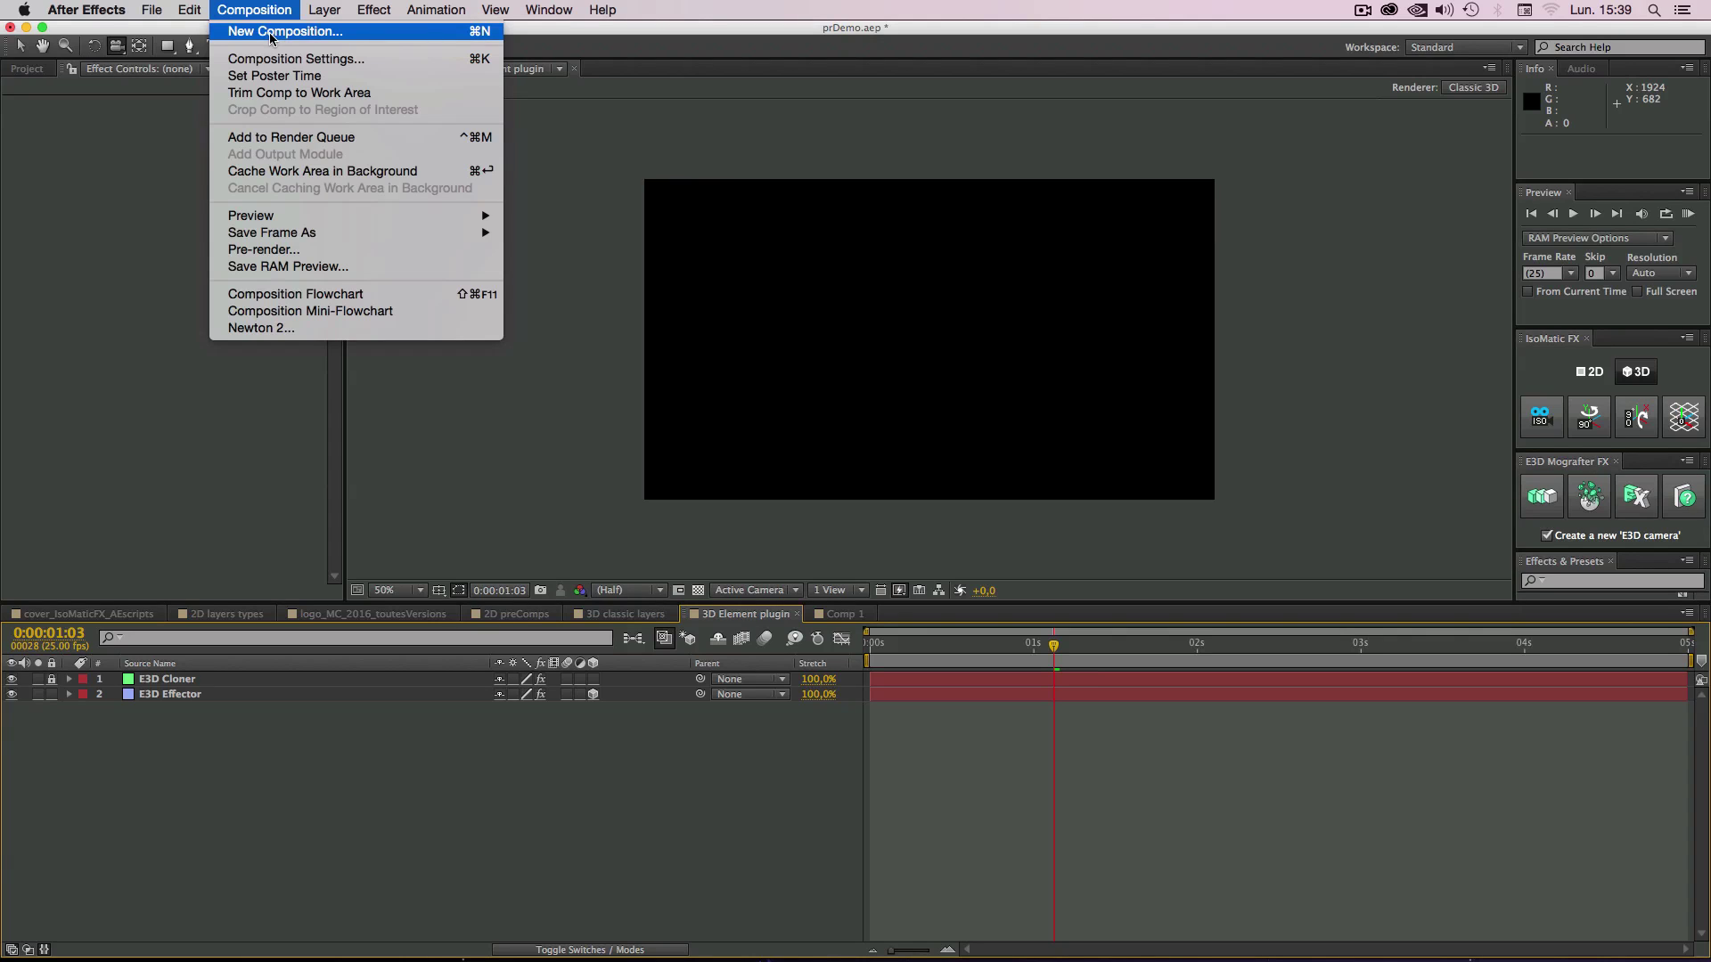
{"action": "left_click", "coordinate": [272, 34]}
{"action": "left_click", "coordinate": [1014, 632]}
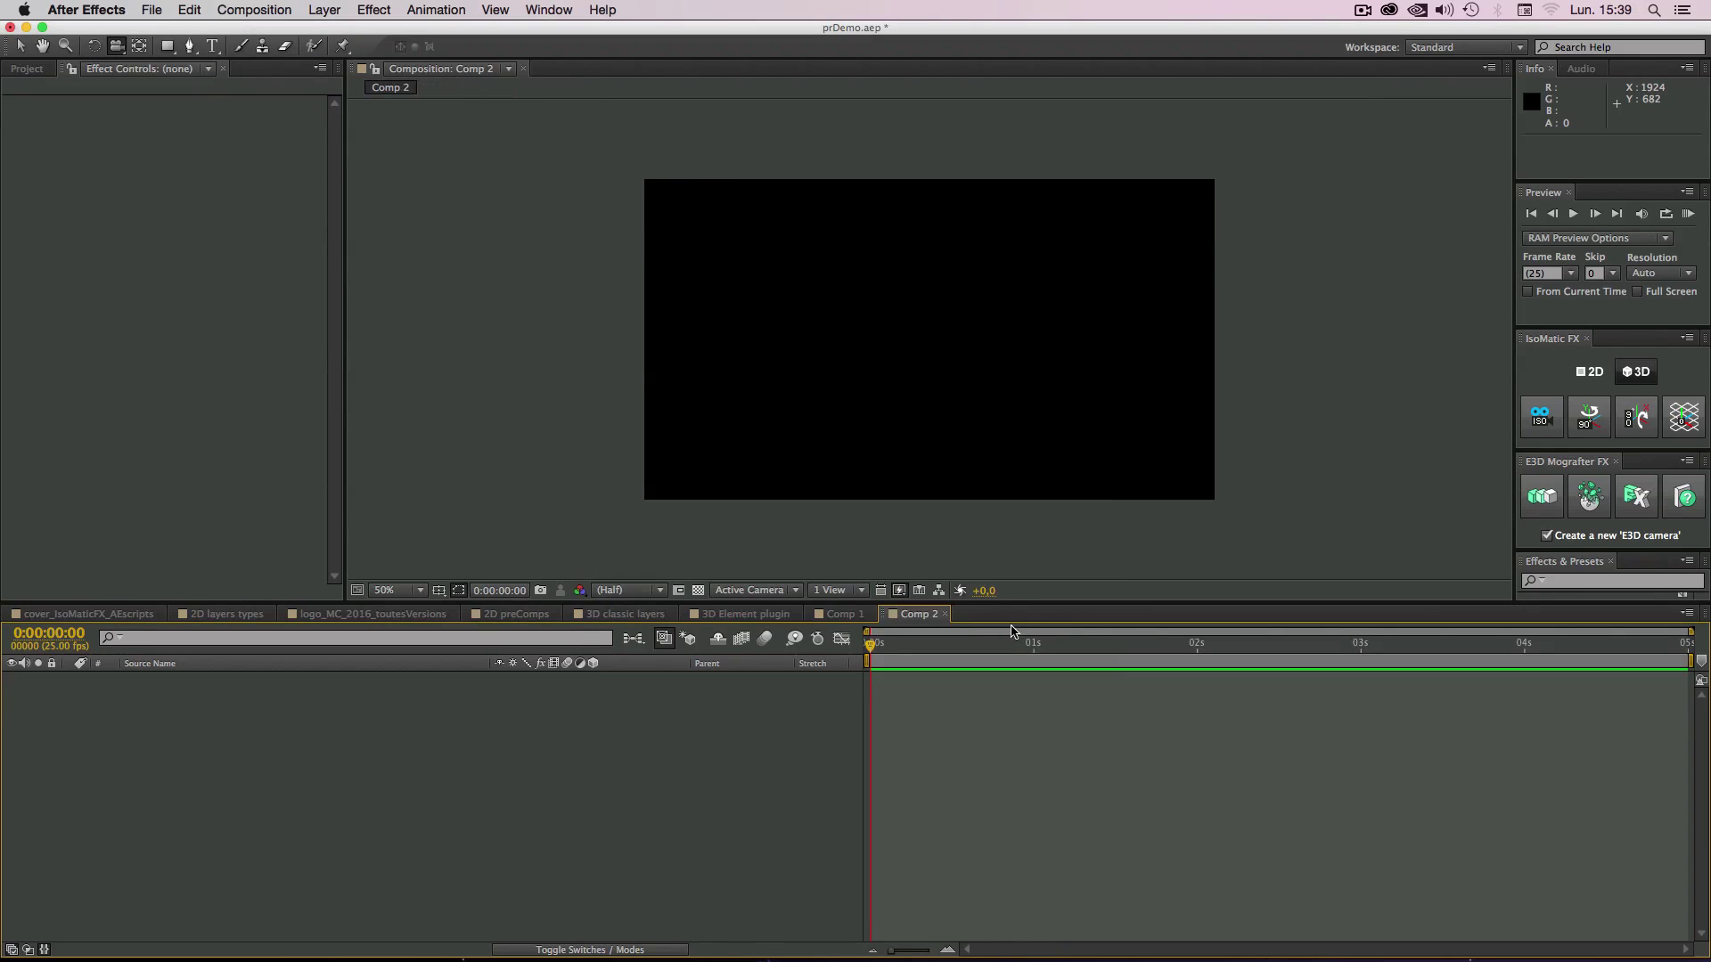
Step: Try generating an E3D Cloner scene in the new composition and orbiting its camera
{"action": "left_click", "coordinate": [1545, 503]}
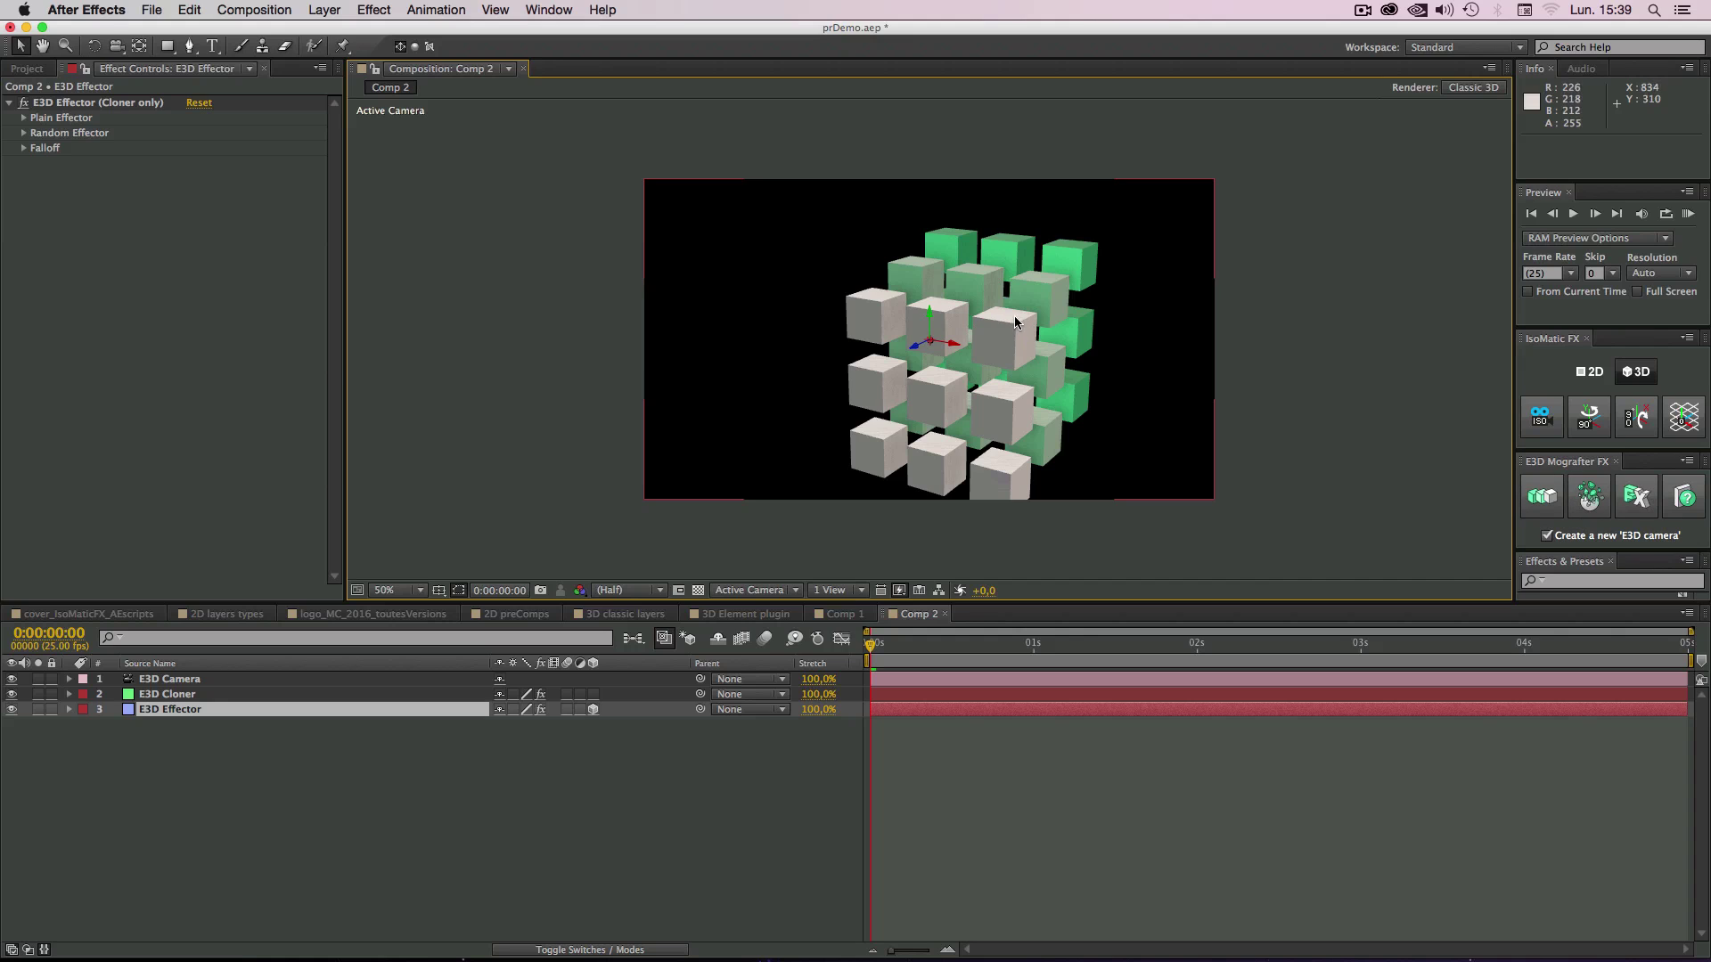
{"action": "key", "text": "c"}
{"action": "left_click_drag", "start_coordinate": [980, 438], "coordinate": [1034, 372]}
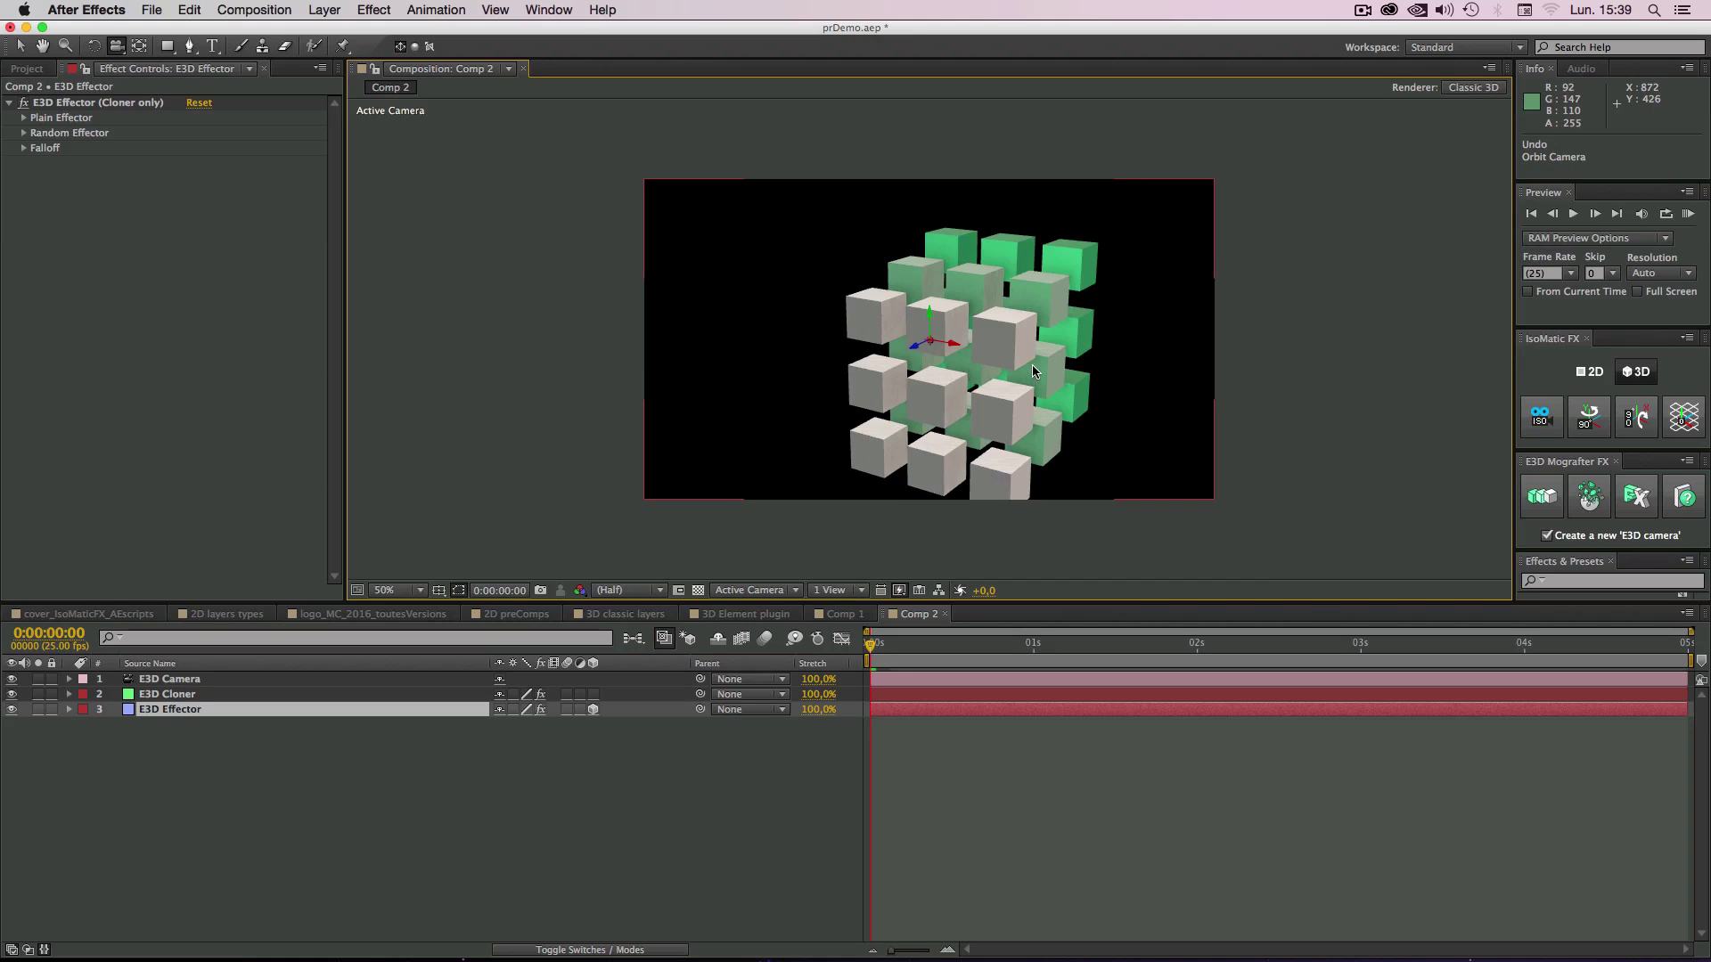
{"action": "key", "text": "super+z"}
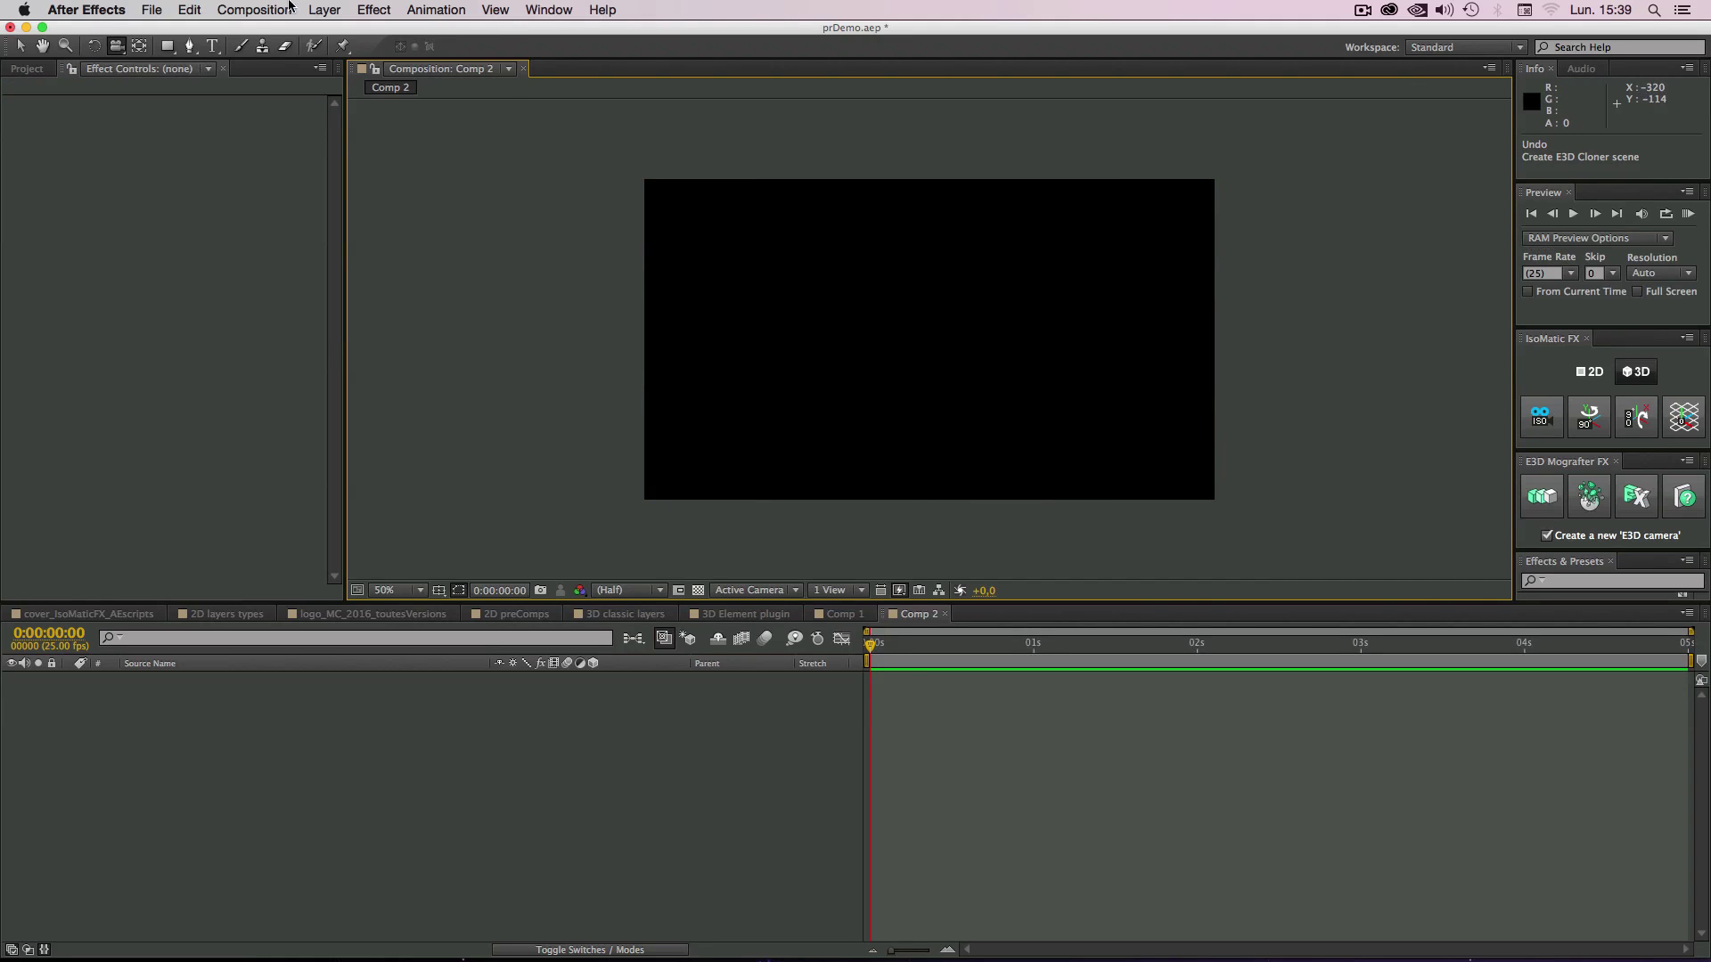
Step: Set the Comp 2 composition size to 1920 × 1080 px
{"action": "left_click", "coordinate": [254, 8]}
{"action": "left_click", "coordinate": [269, 59]}
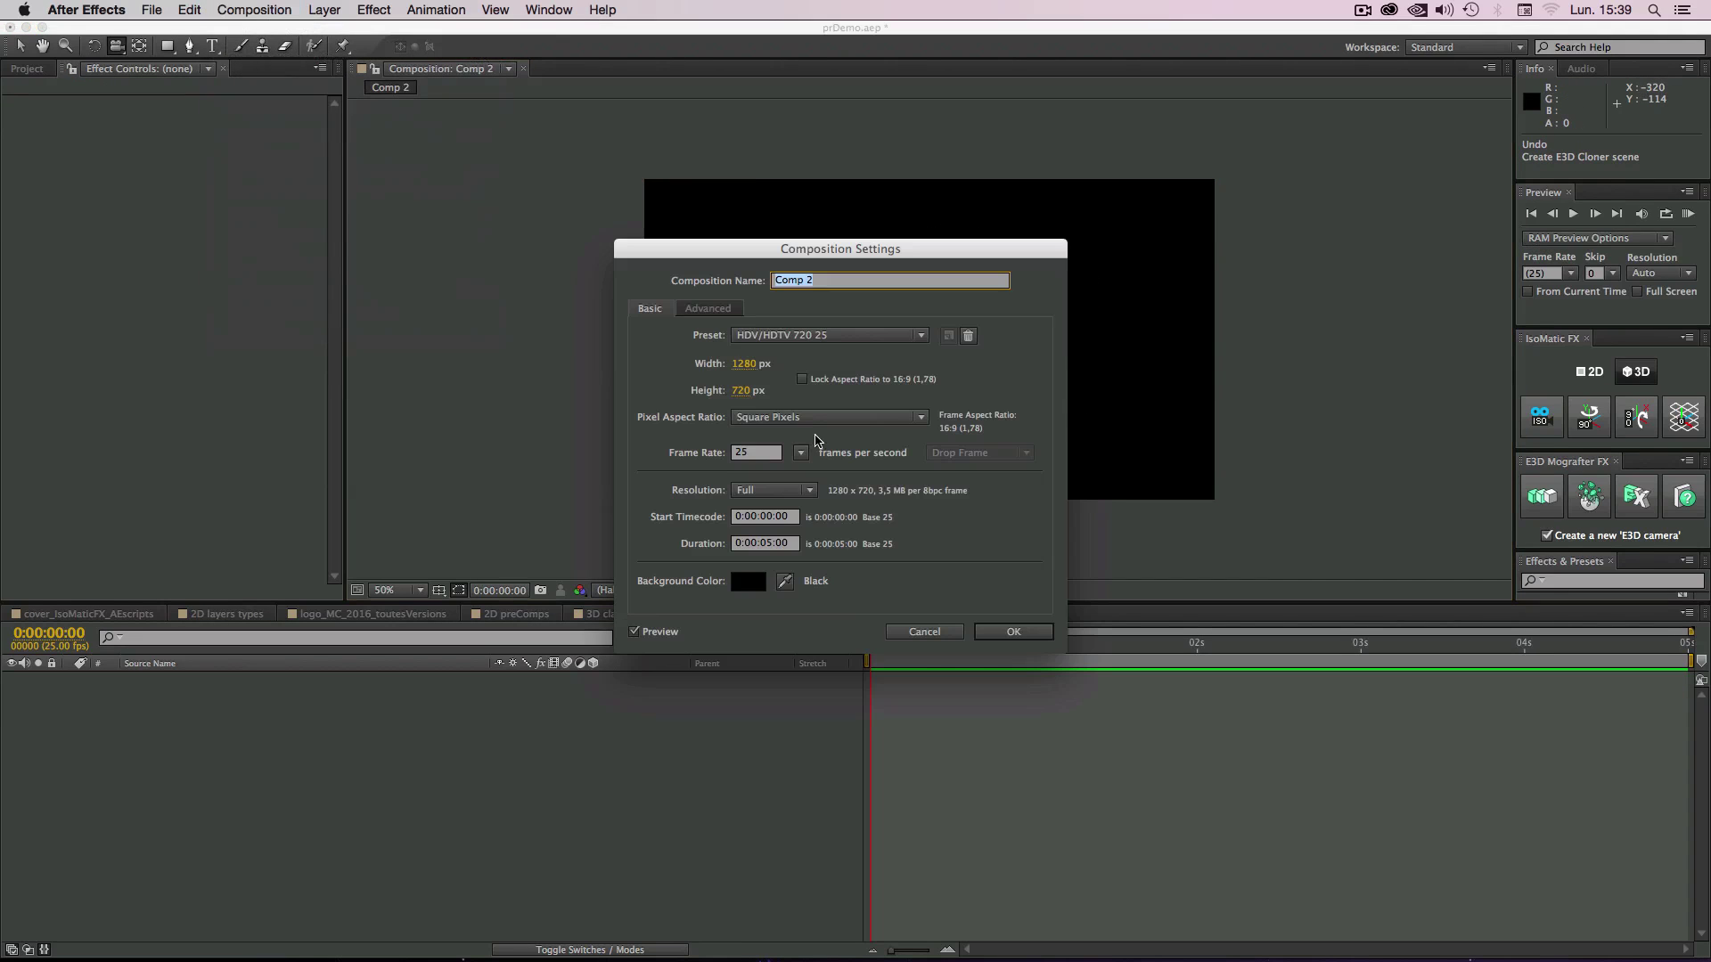
{"action": "left_click", "coordinate": [741, 366]}
{"action": "type", "text": "1920"}
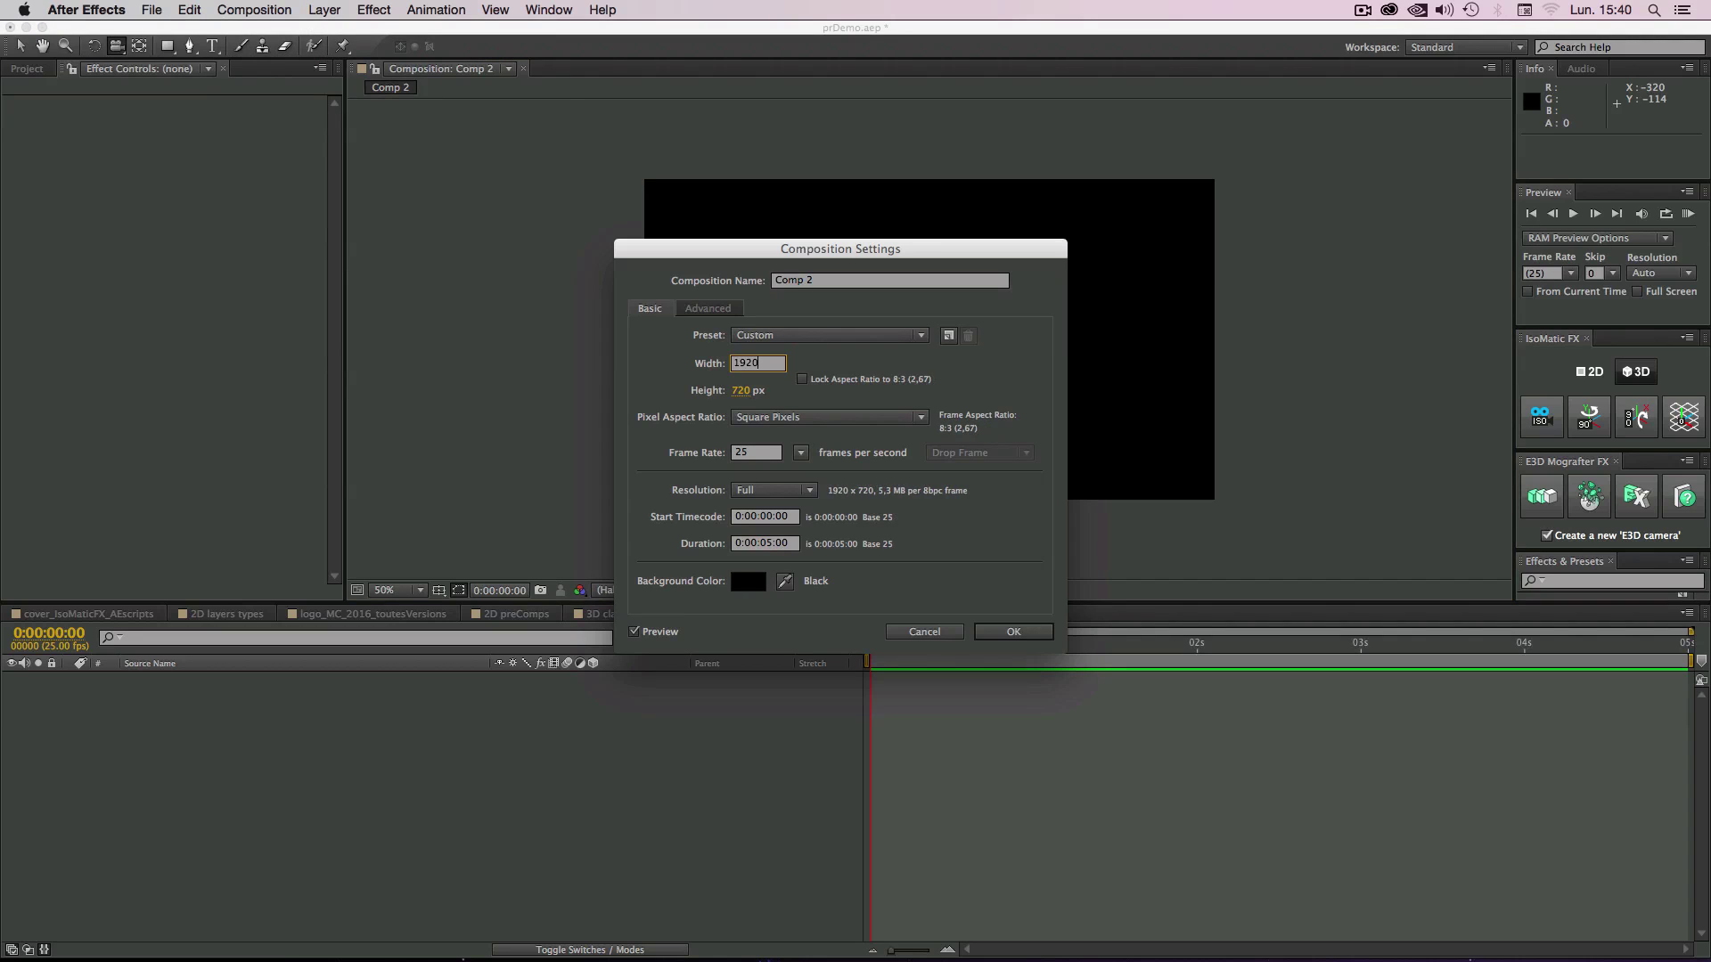
{"action": "key", "text": "Tab"}
{"action": "type", "text": "1080"}
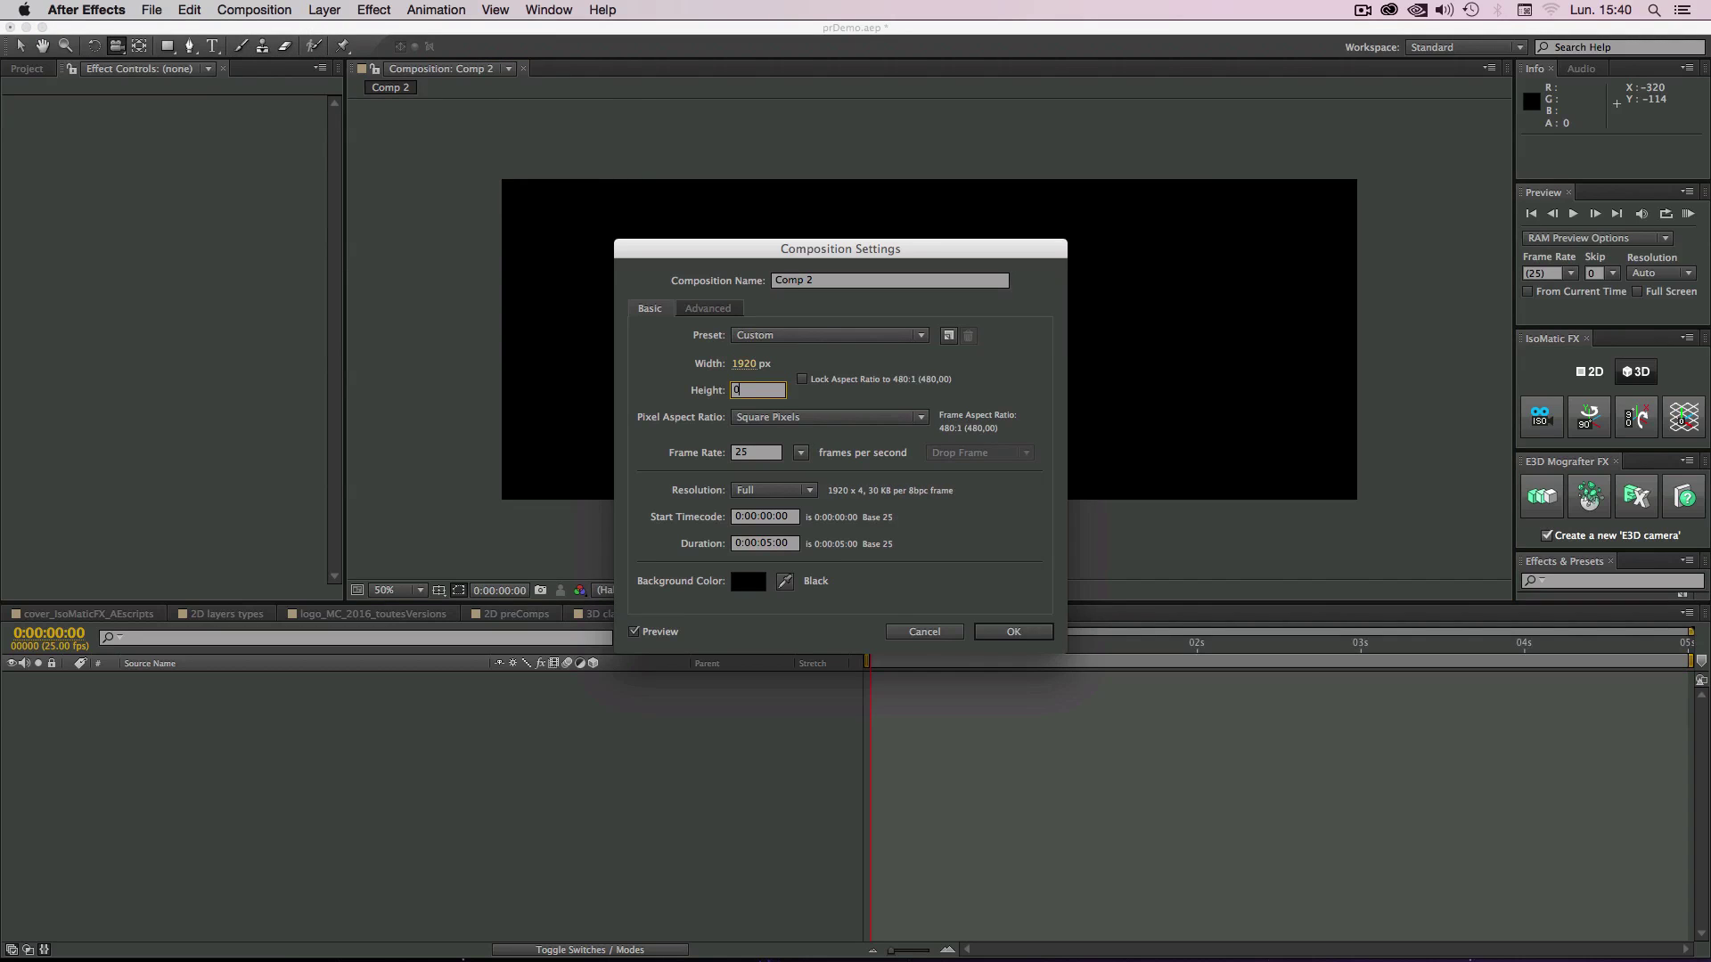
{"action": "key", "text": "Return"}
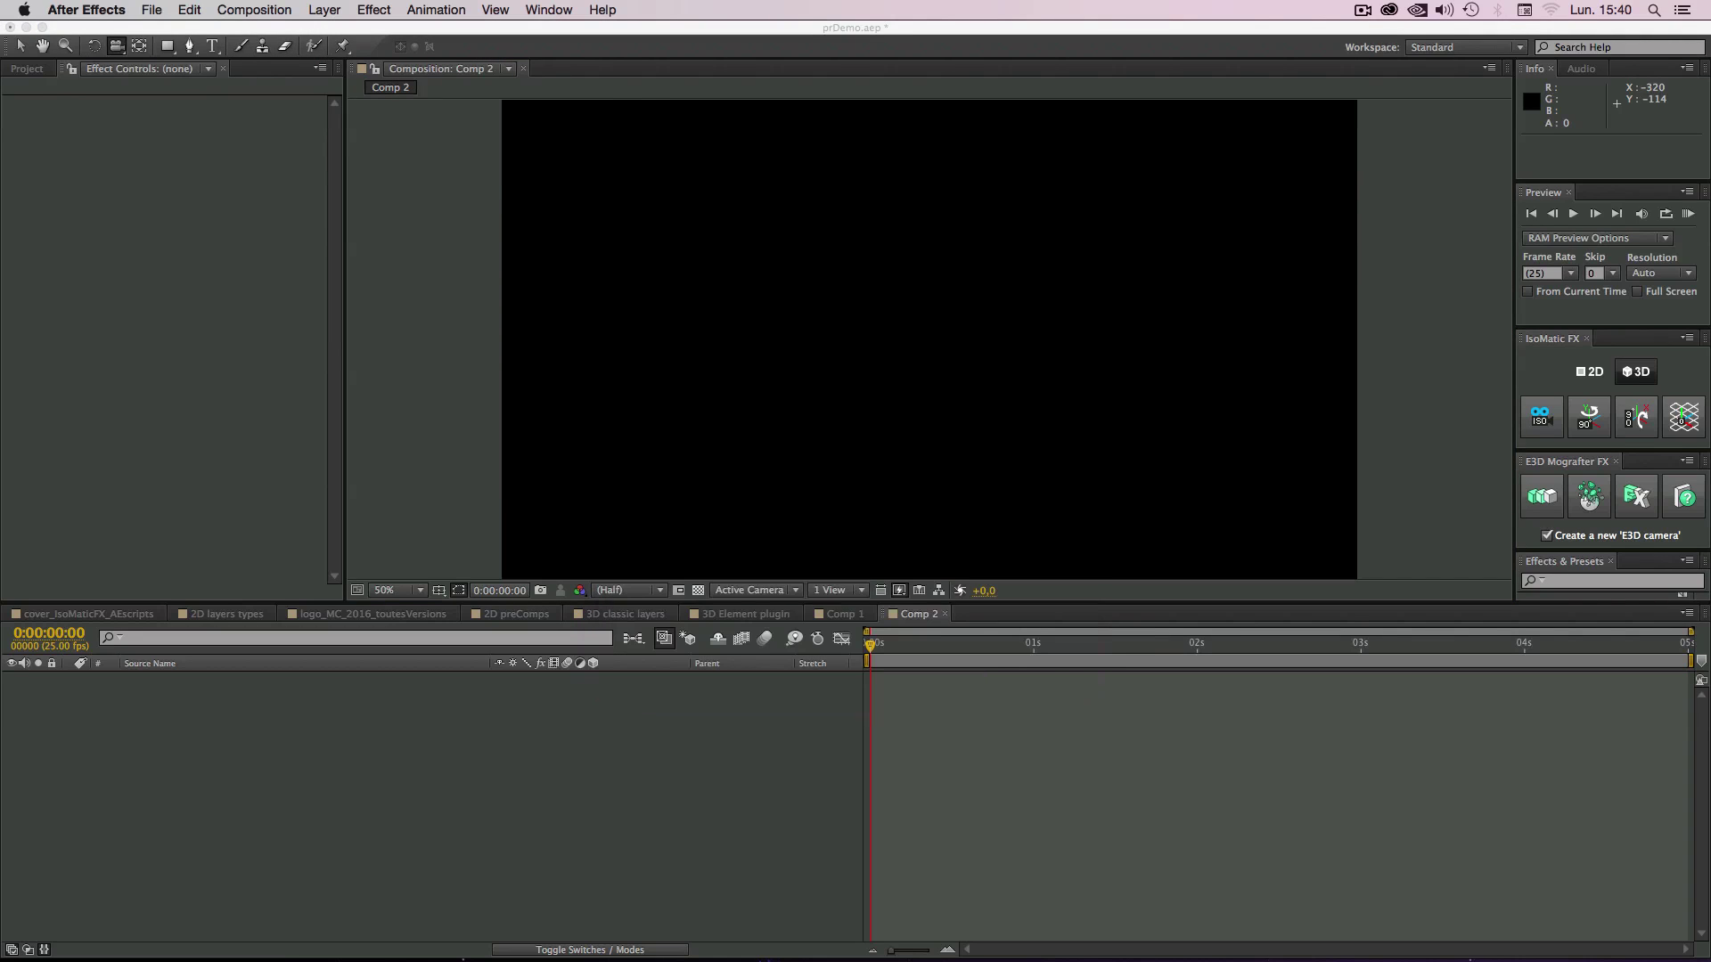
Step: Generate an E3D Cloner scene with a new E3D camera in the Comp 2 composition and view it at 25%
{"action": "left_click", "coordinate": [1547, 503]}
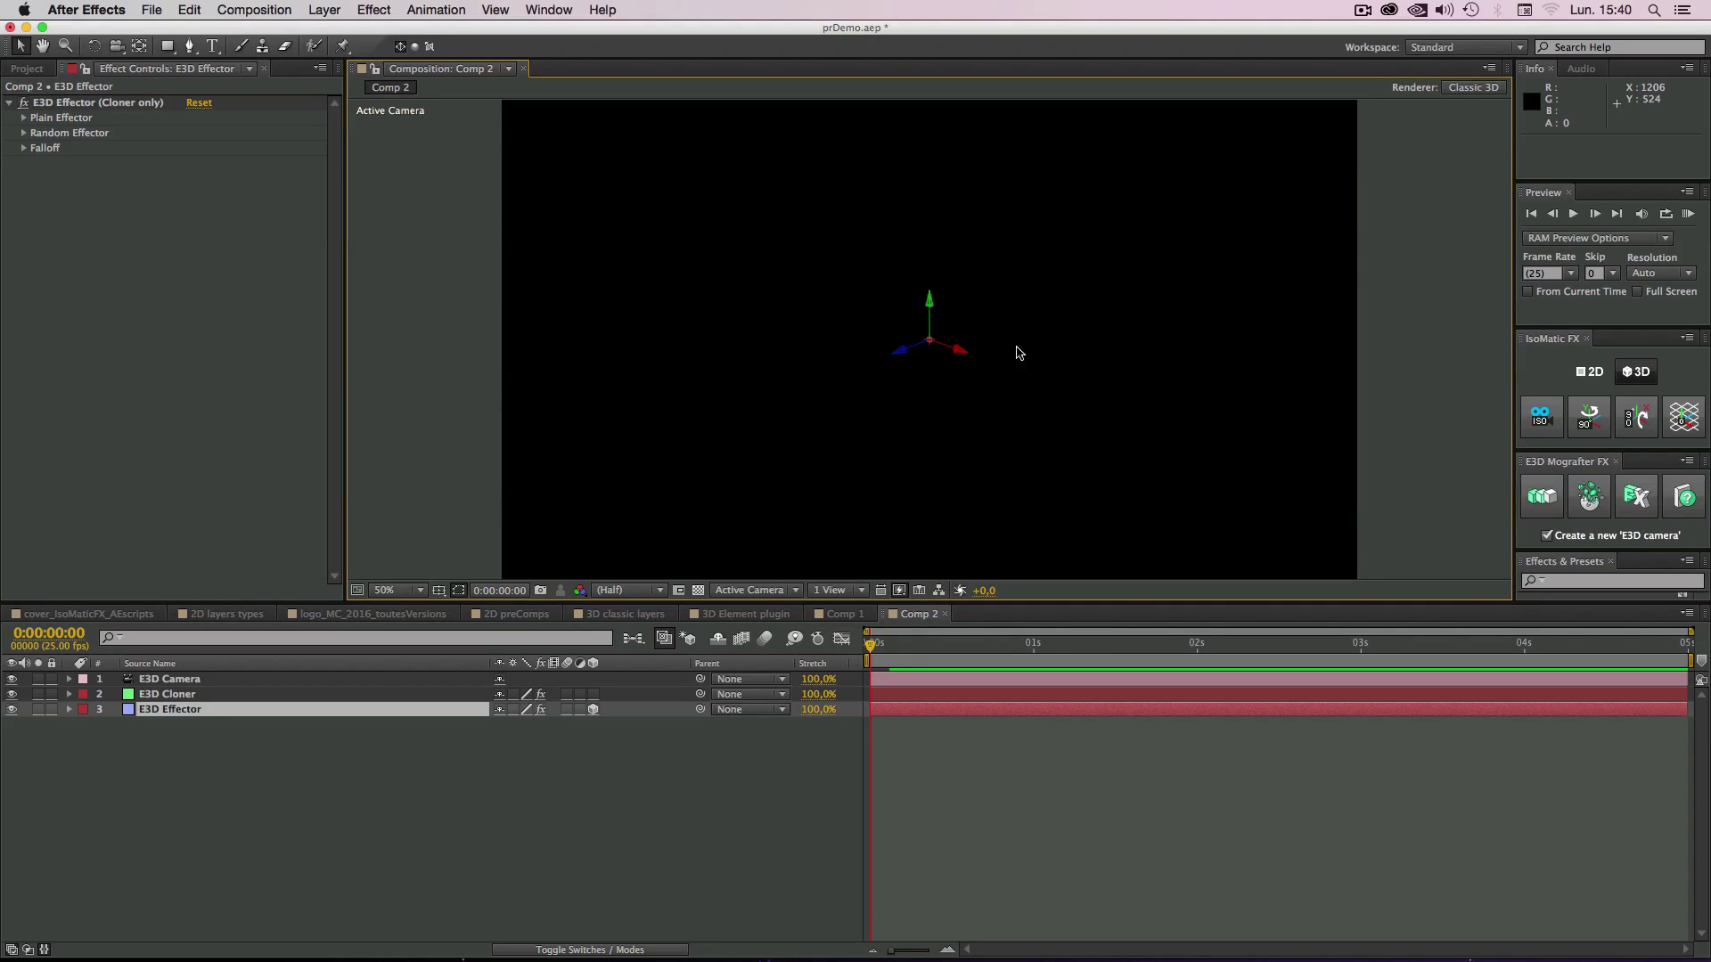
{"action": "key", "text": "comma"}
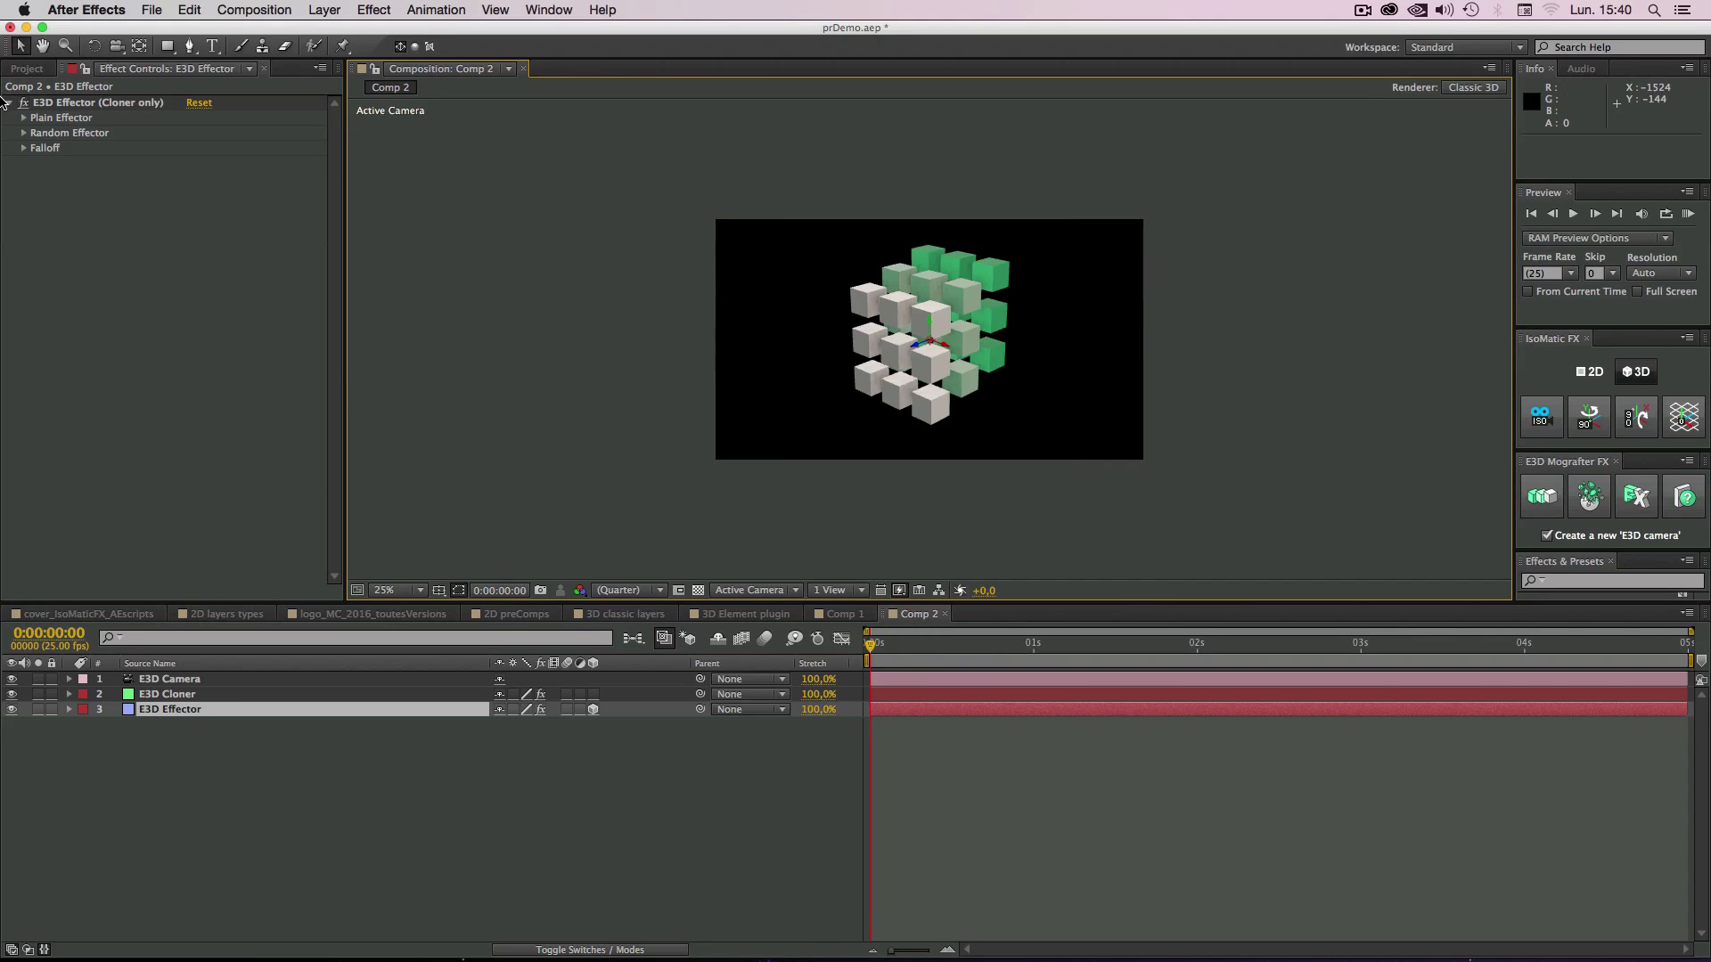
Step: Set the E3D Cloner's grid array counts to 10 in X, 1 in Y and 10 in Z
{"action": "left_click", "coordinate": [165, 694]}
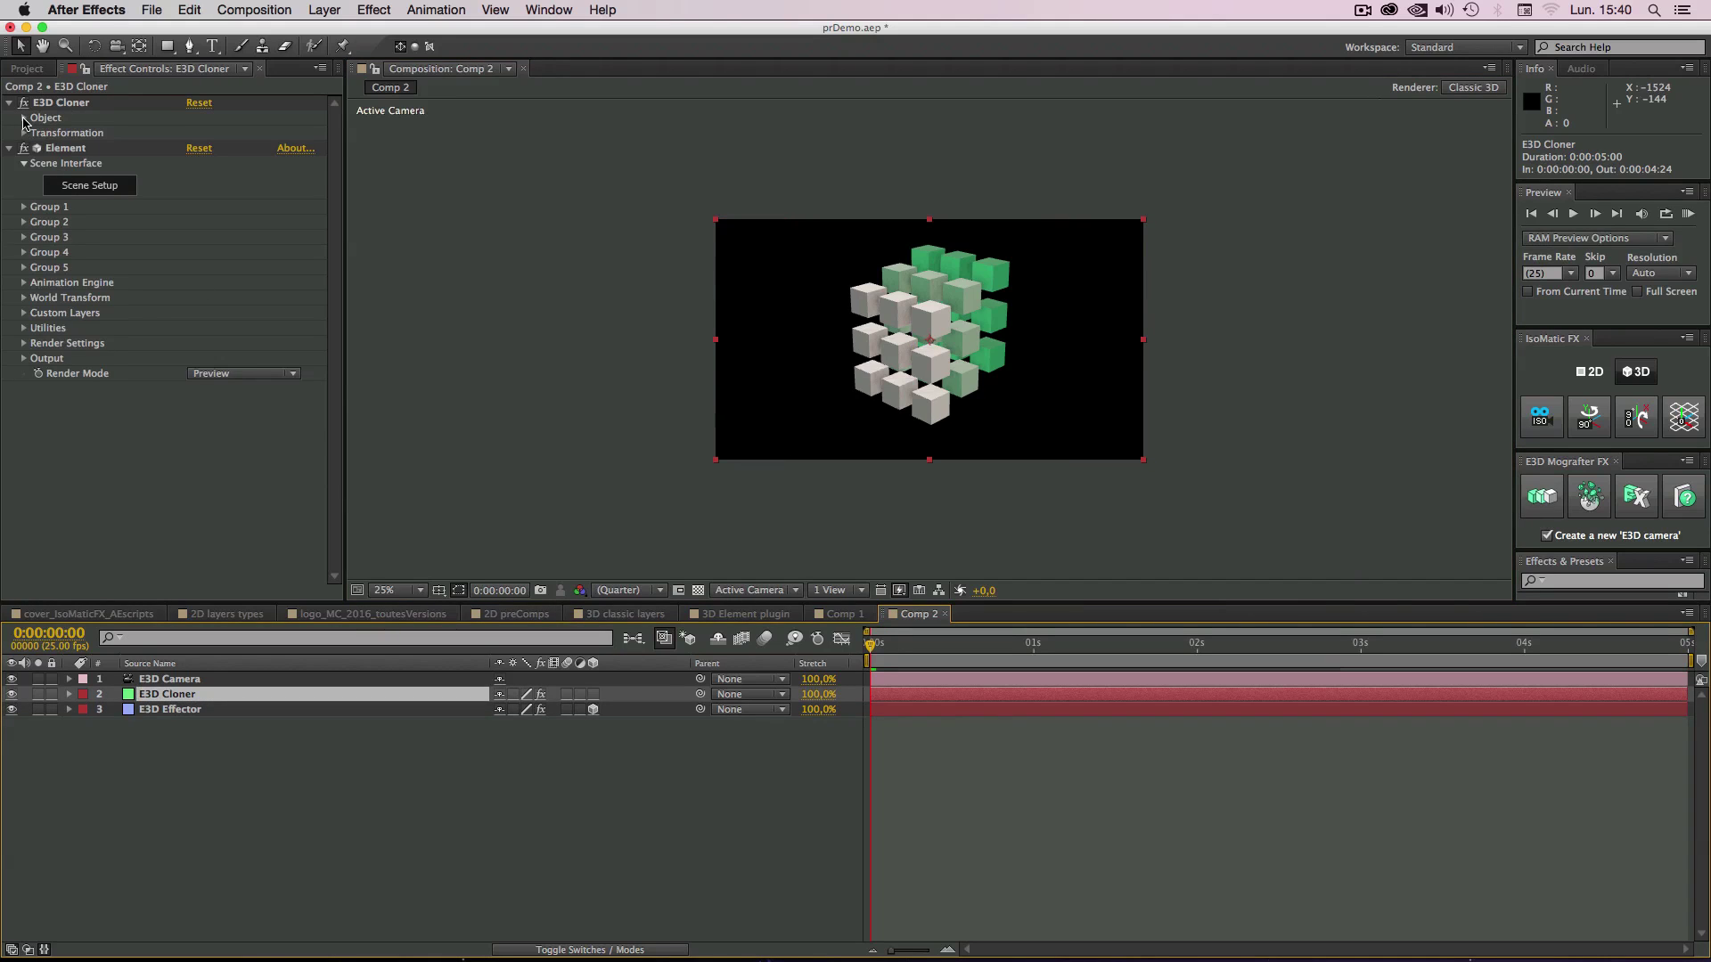
{"action": "left_click", "coordinate": [23, 120]}
{"action": "left_click", "coordinate": [39, 239]}
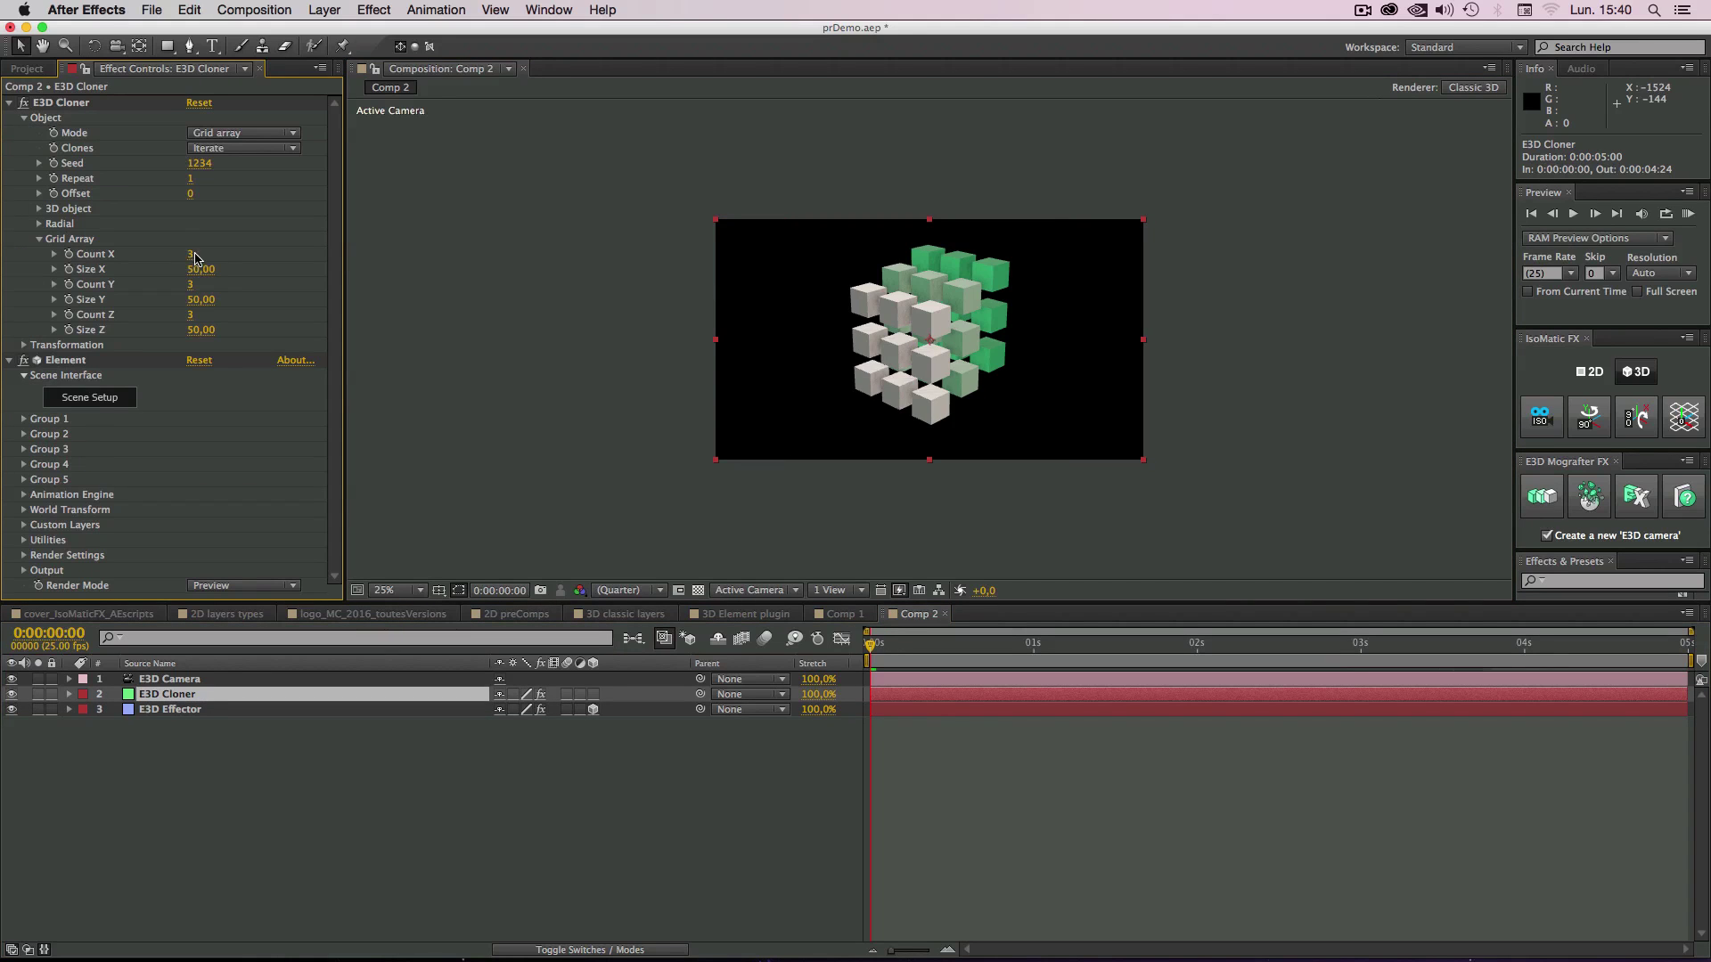
{"action": "left_click", "coordinate": [190, 255]}
{"action": "type", "text": "10"}
{"action": "left_click", "coordinate": [194, 316]}
{"action": "type", "text": "10"}
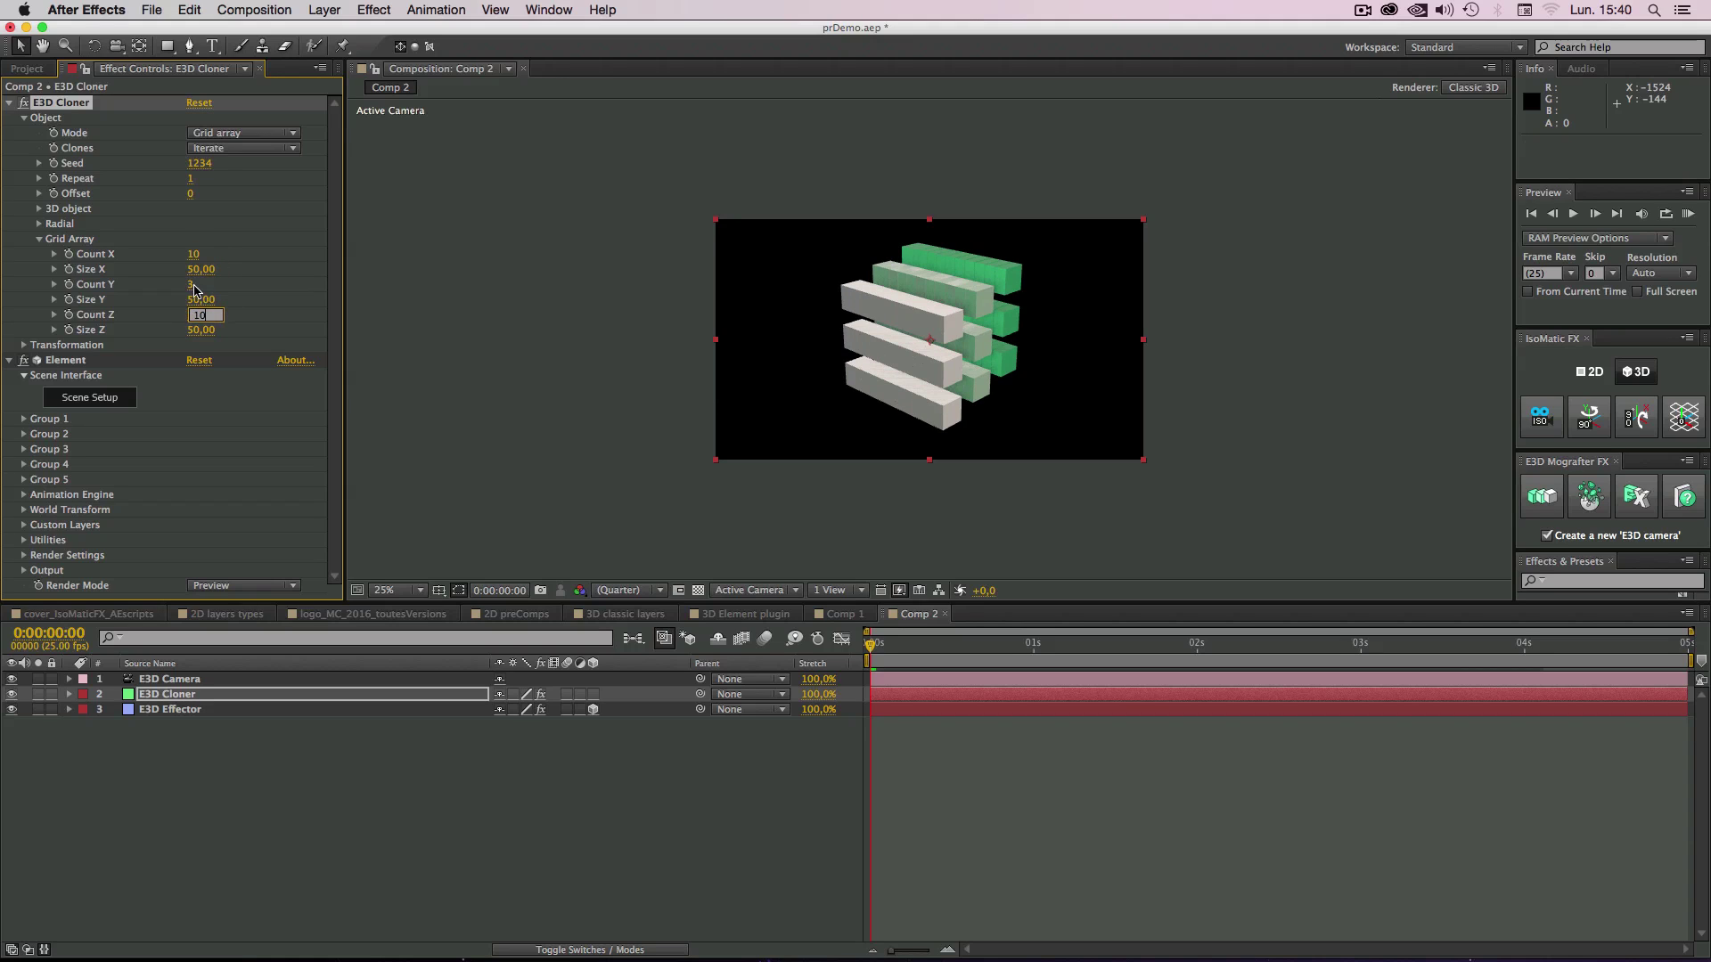
{"action": "left_click", "coordinate": [265, 280]}
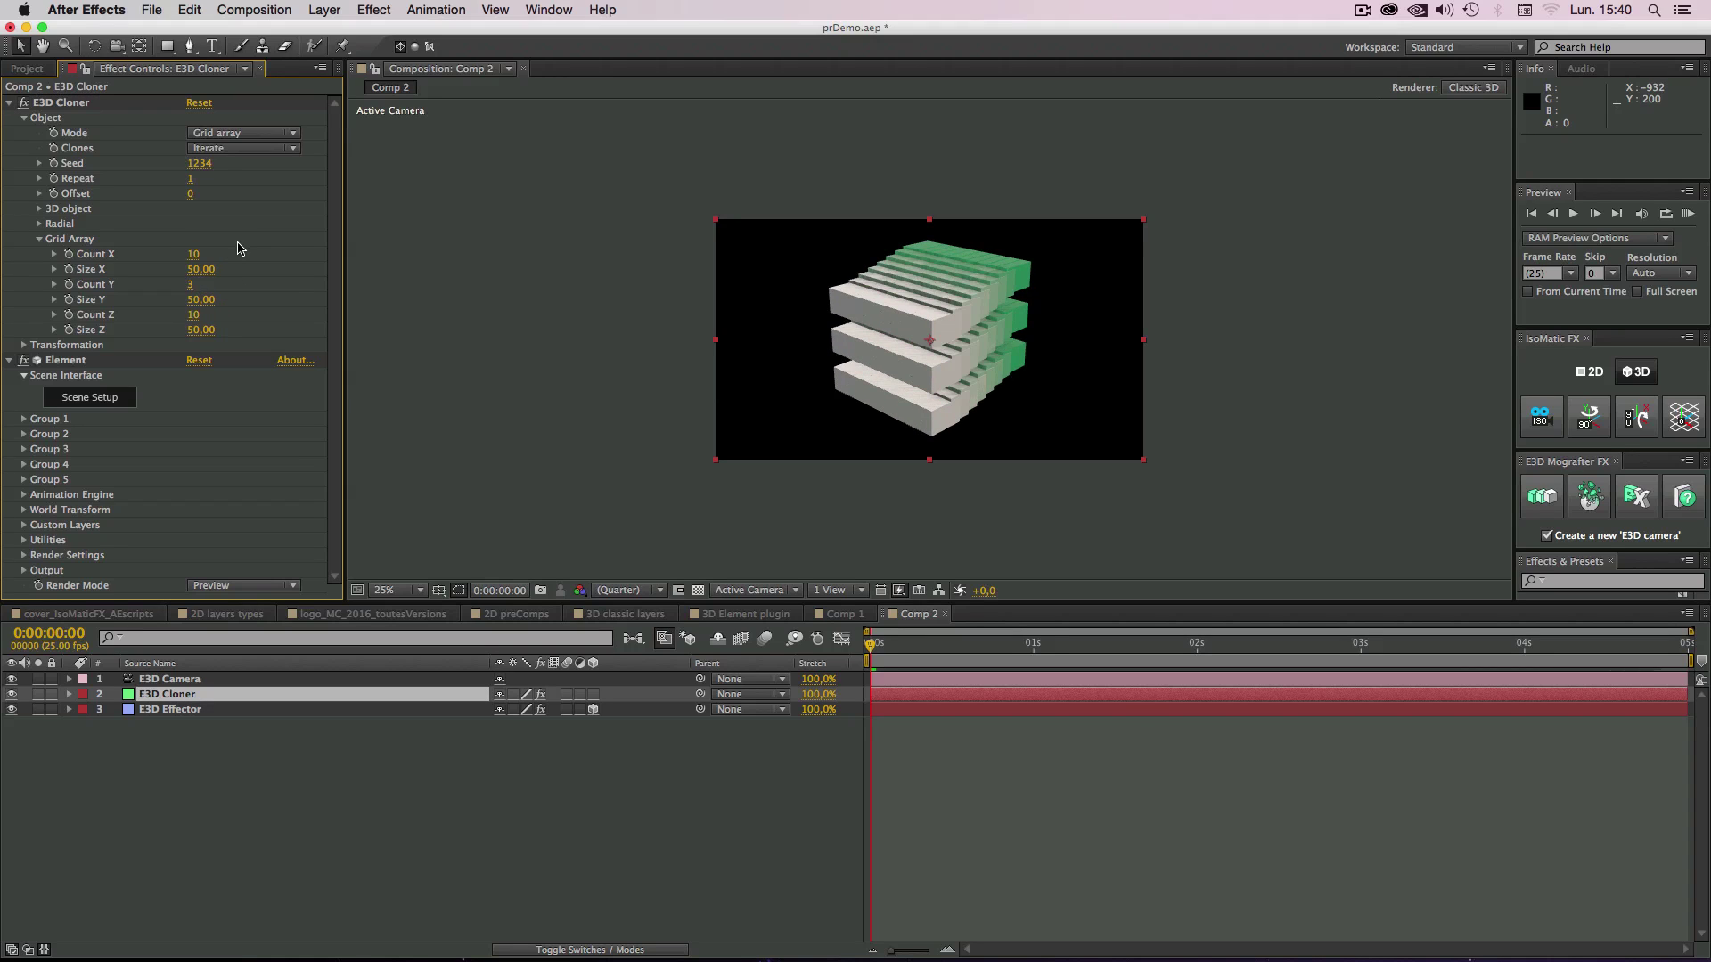
{"action": "left_click", "coordinate": [189, 285]}
{"action": "type", "text": "1"}
{"action": "key", "text": "Return"}
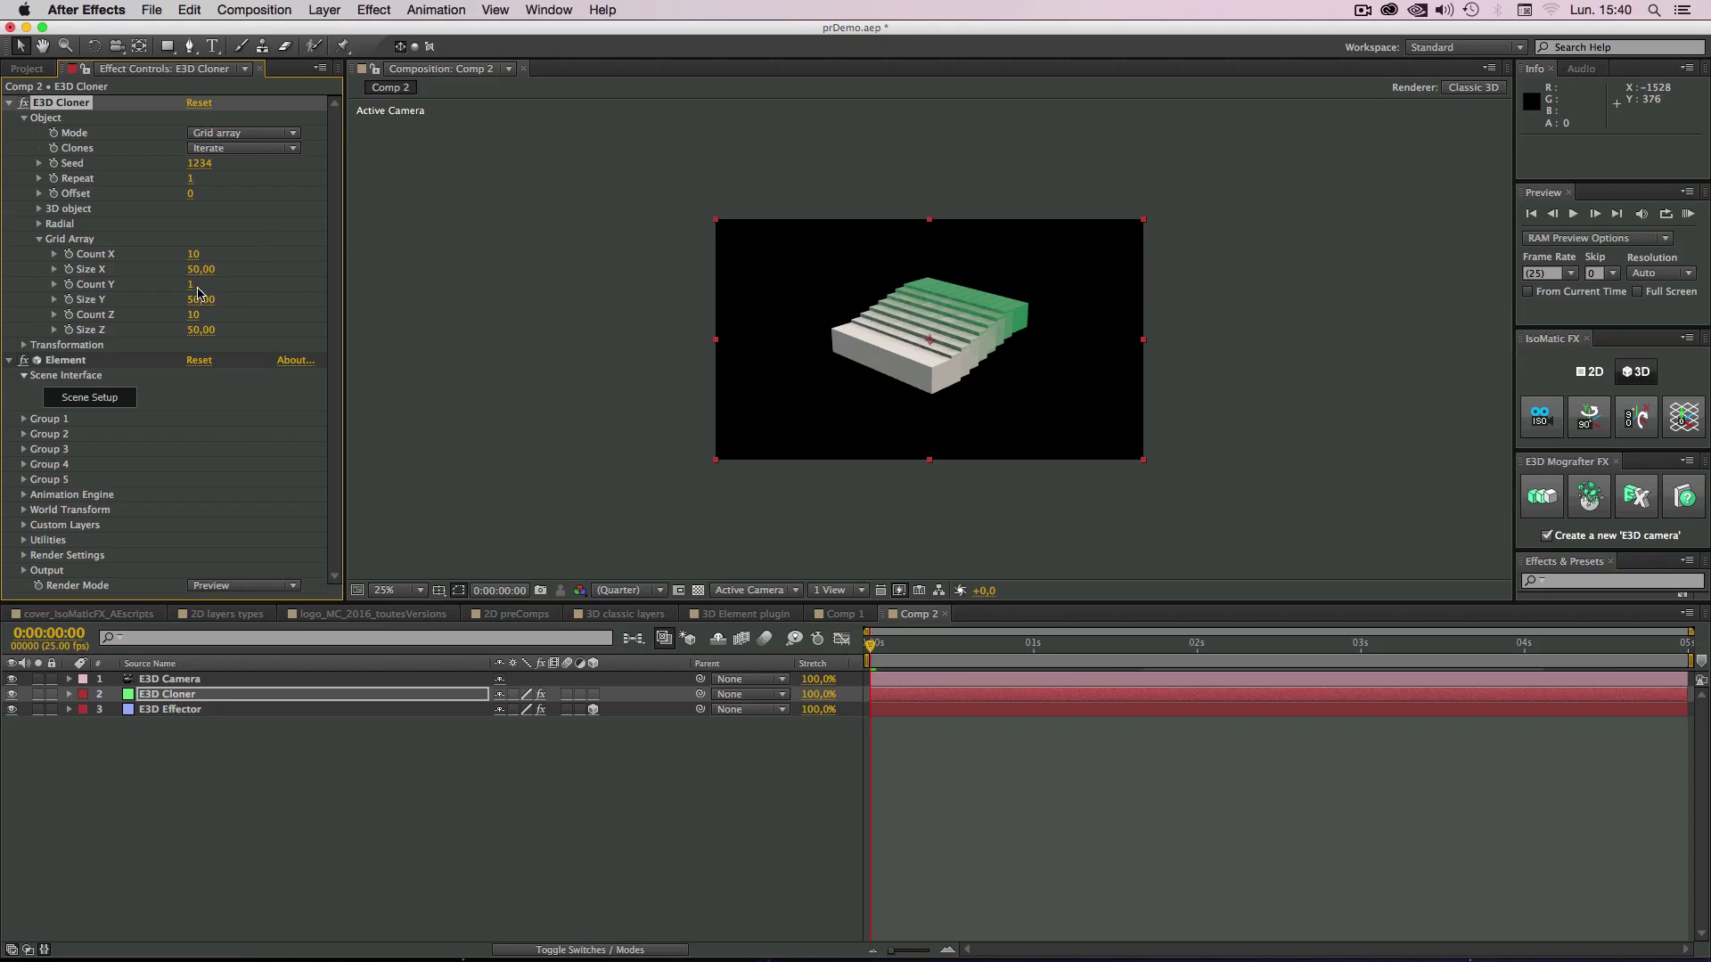
Step: Set the E3D Cloner's grid array Size X and Size Z to 110
{"action": "left_click", "coordinate": [200, 271]}
{"action": "type", "text": "110"}
{"action": "left_click", "coordinate": [201, 330]}
{"action": "type", "text": "110"}
{"action": "key", "text": "Return"}
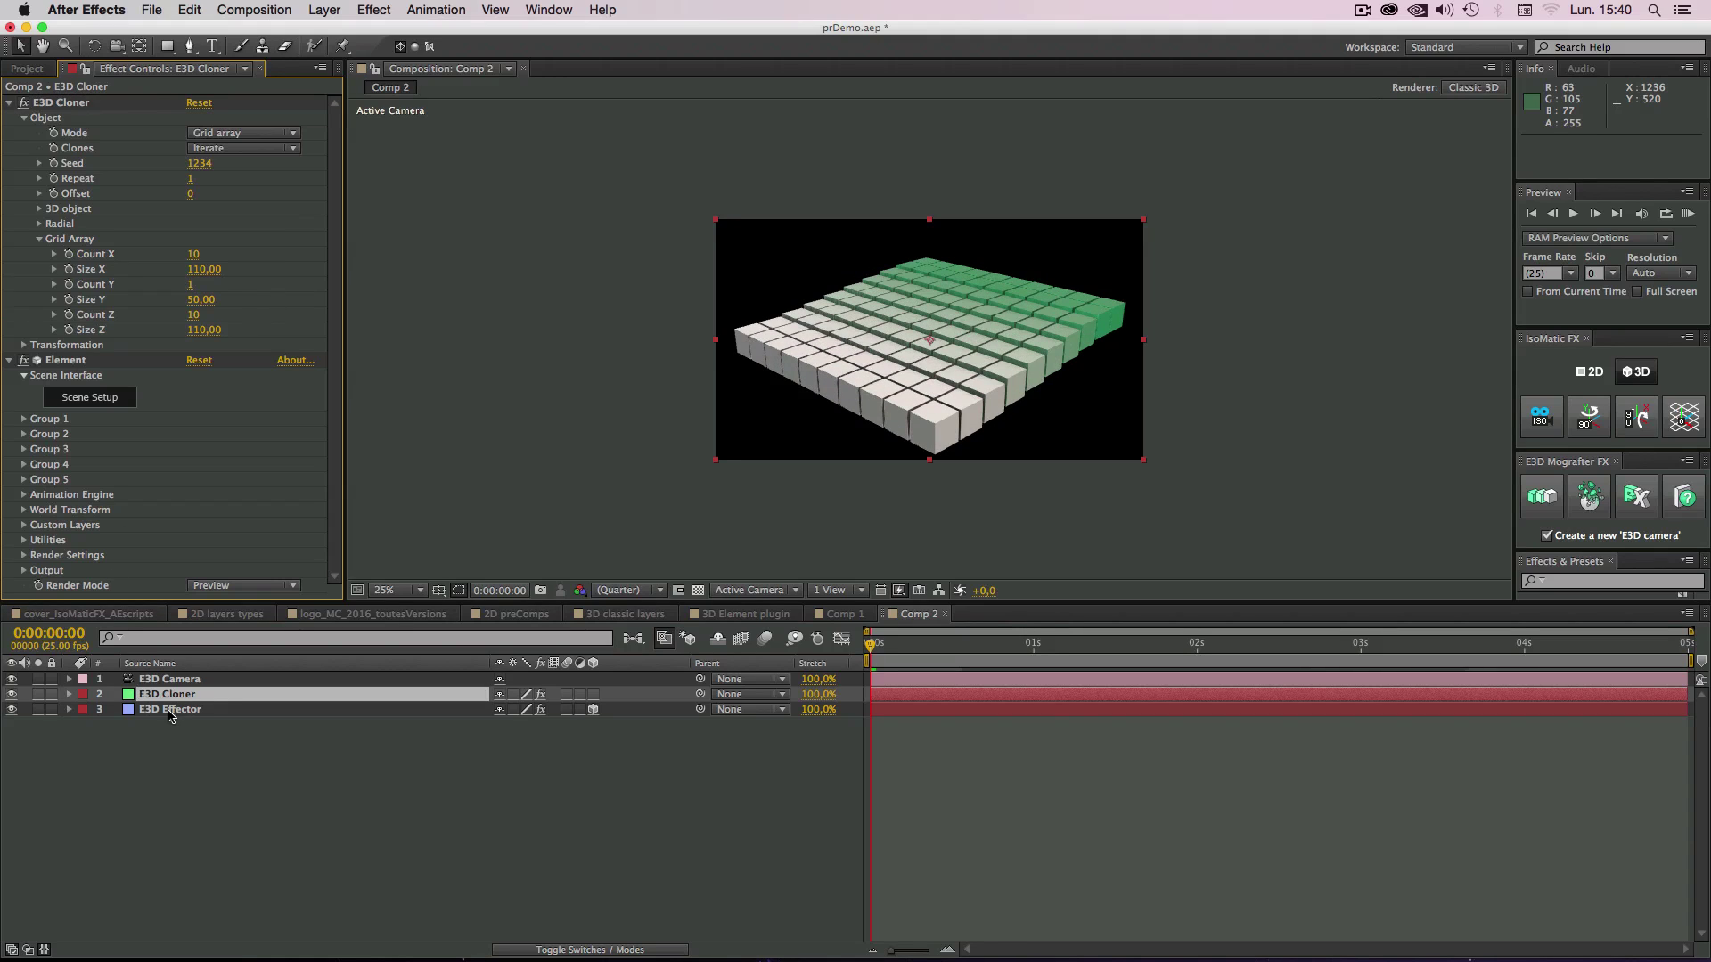
Step: Deactivate the Plain Effector on the E3D Effector layer
{"action": "left_click", "coordinate": [169, 710]}
{"action": "left_click", "coordinate": [24, 118]}
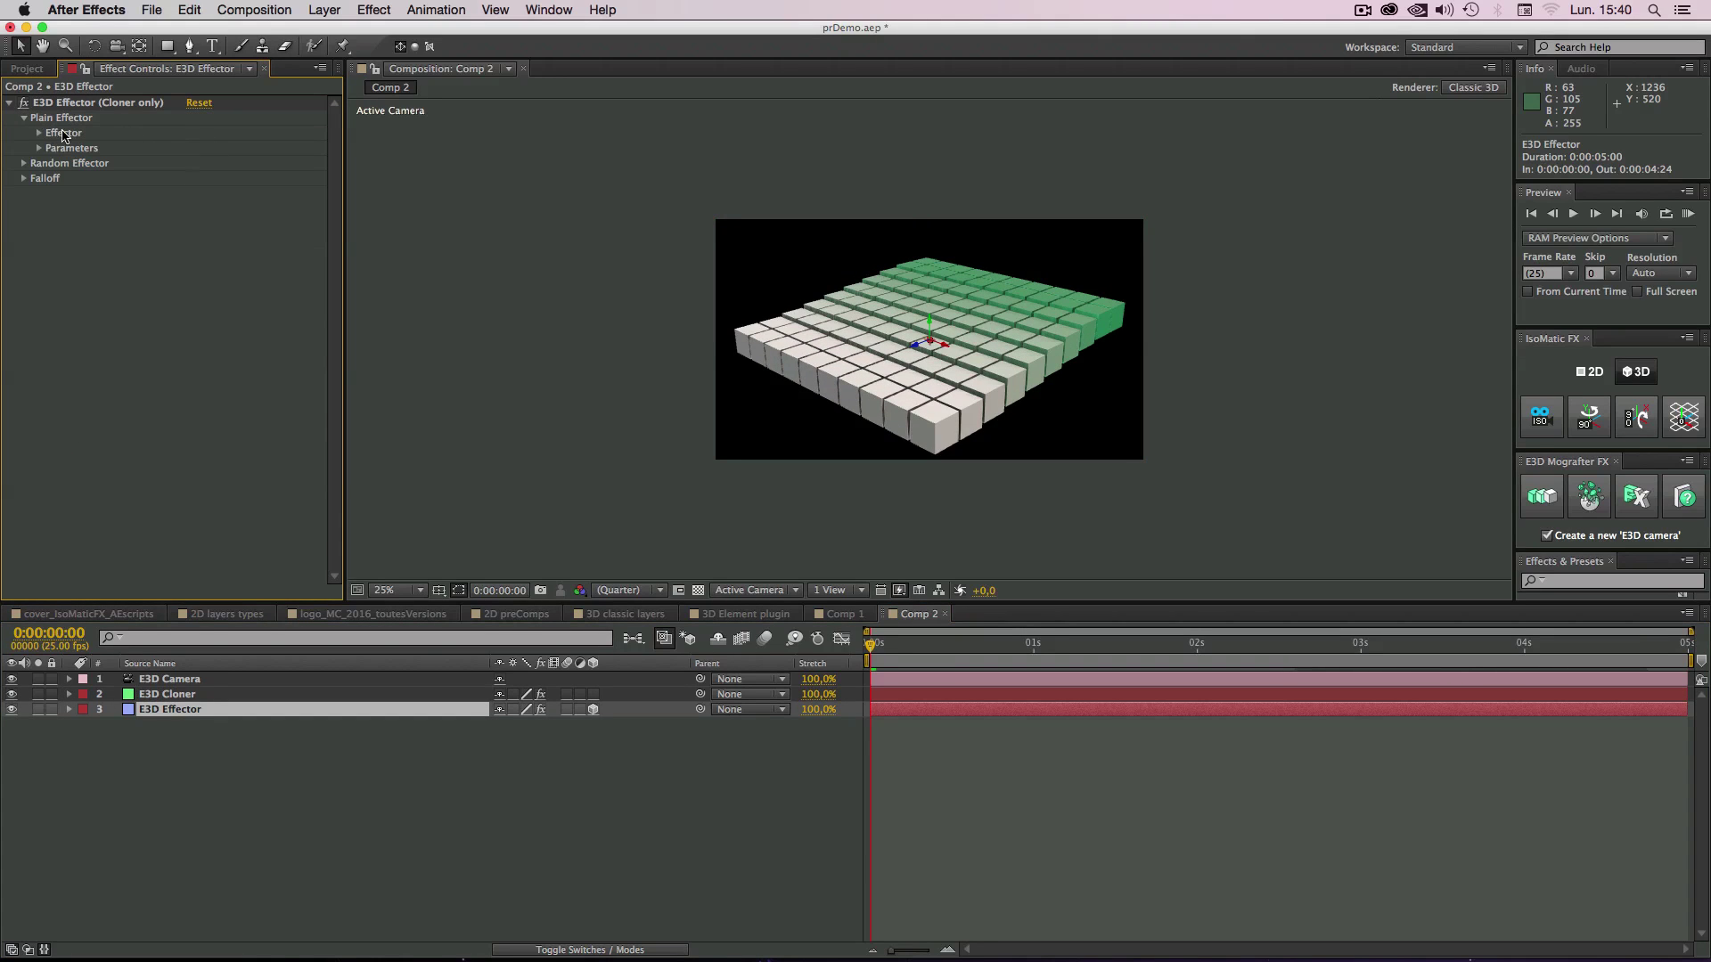
{"action": "left_click", "coordinate": [40, 133]}
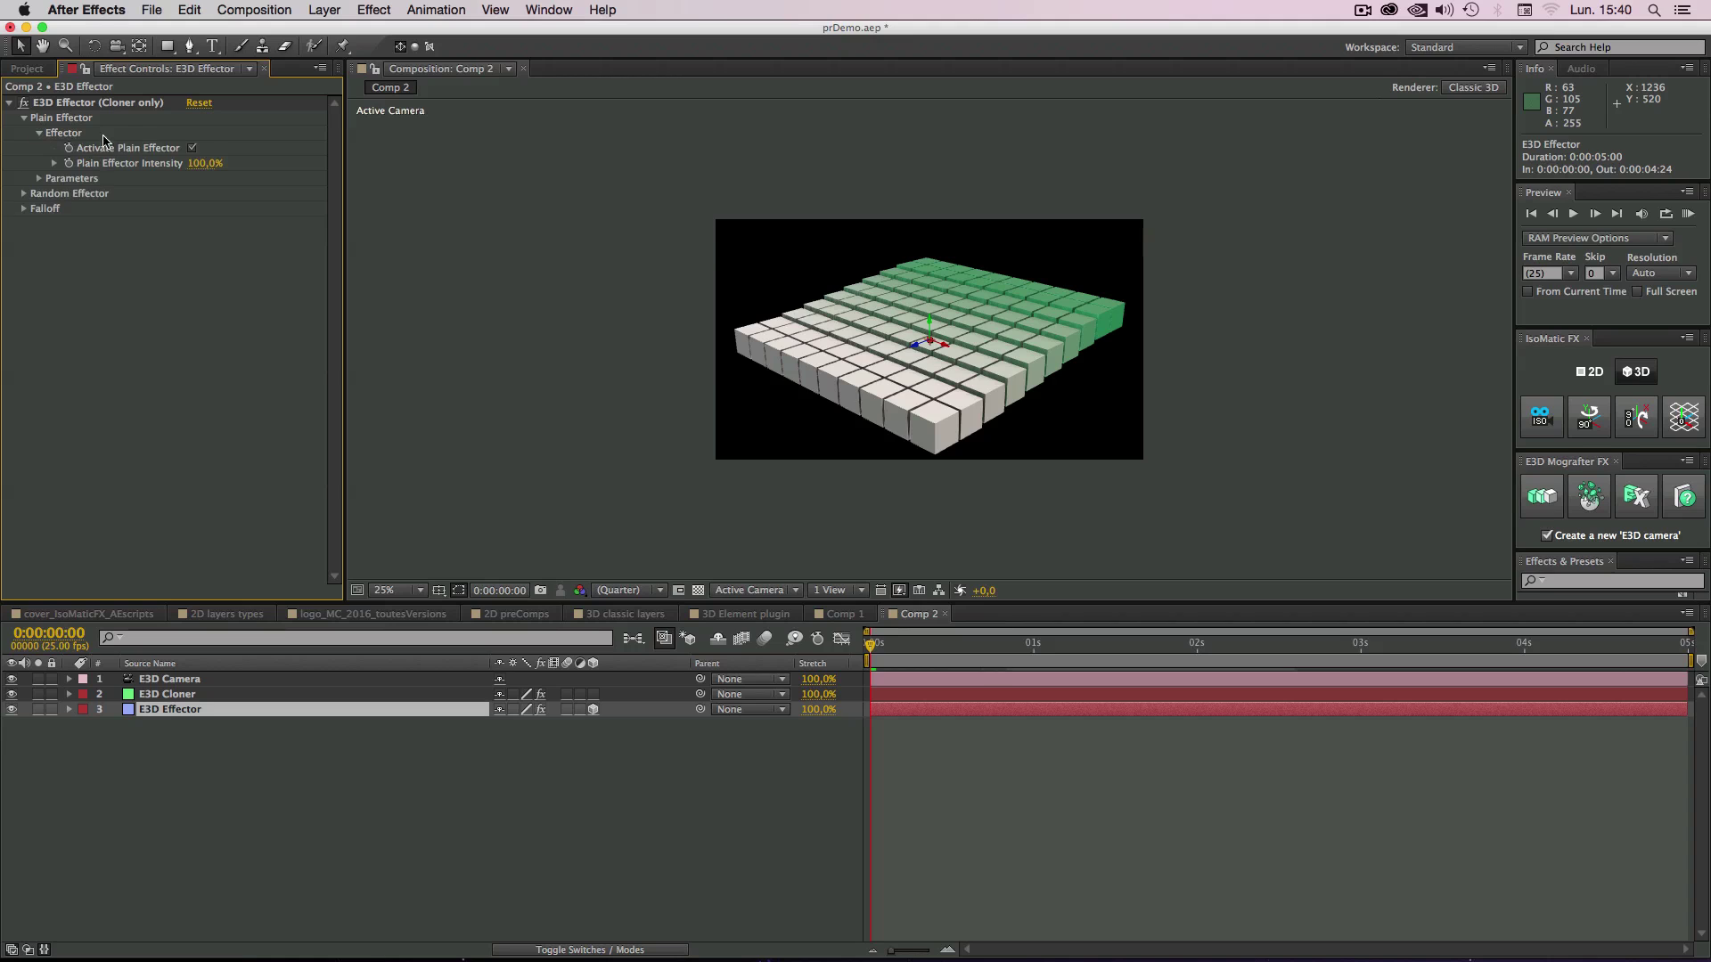
{"action": "left_click", "coordinate": [192, 148]}
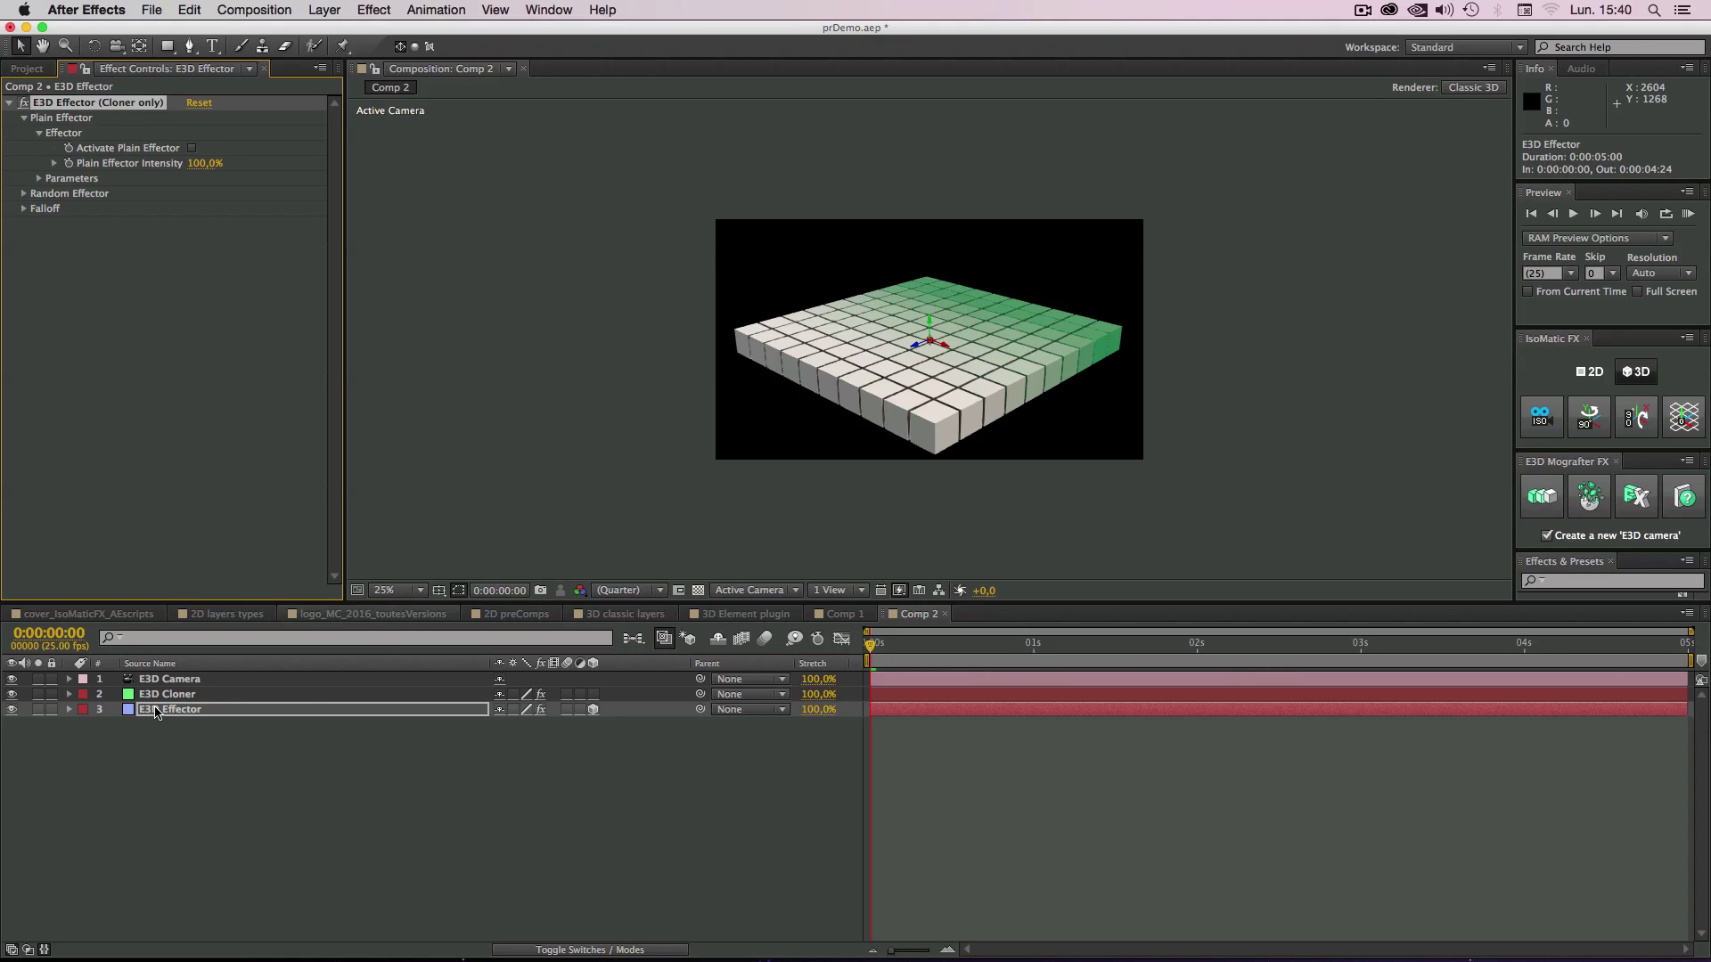
Step: Try moving the E3D Effector across the cube grid in the composition view
{"action": "left_click", "coordinate": [157, 711]}
{"action": "left_click_drag", "start_coordinate": [891, 340], "coordinate": [931, 349]}
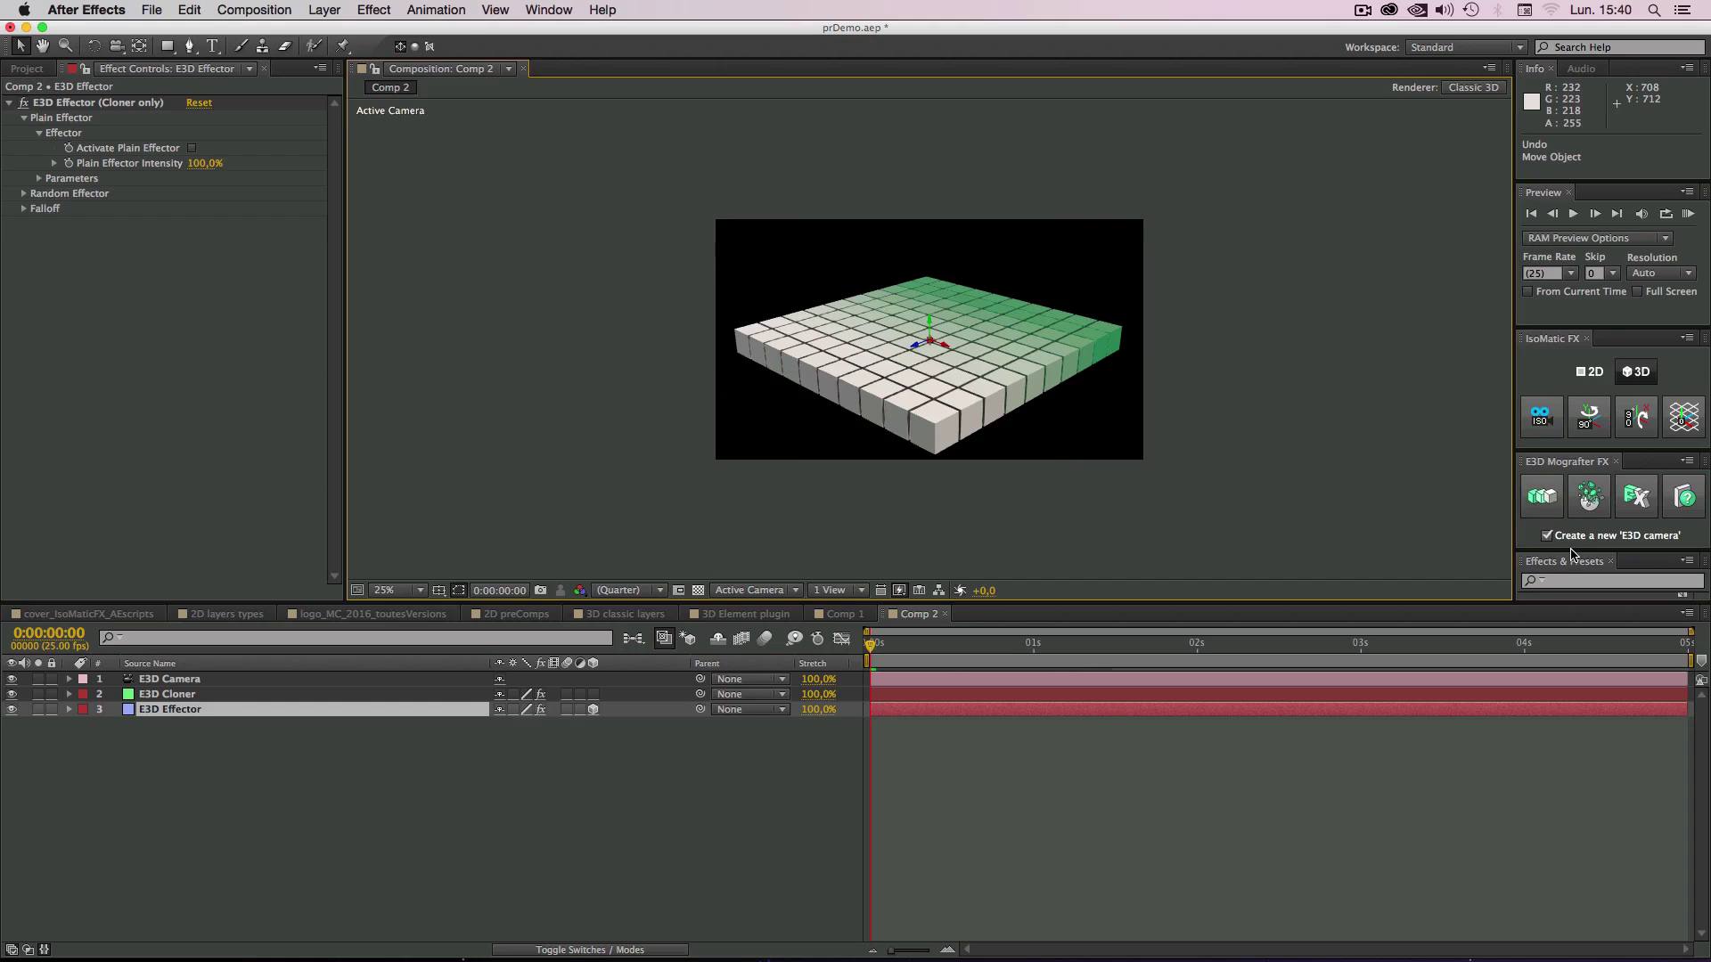
{"action": "mouse_move", "coordinate": [1571, 550]}
{"action": "left_mouse_down"}
{"action": "mouse_move", "coordinate": [1573, 592]}
{"action": "mouse_move", "coordinate": [1569, 554]}
{"action": "left_mouse_up"}
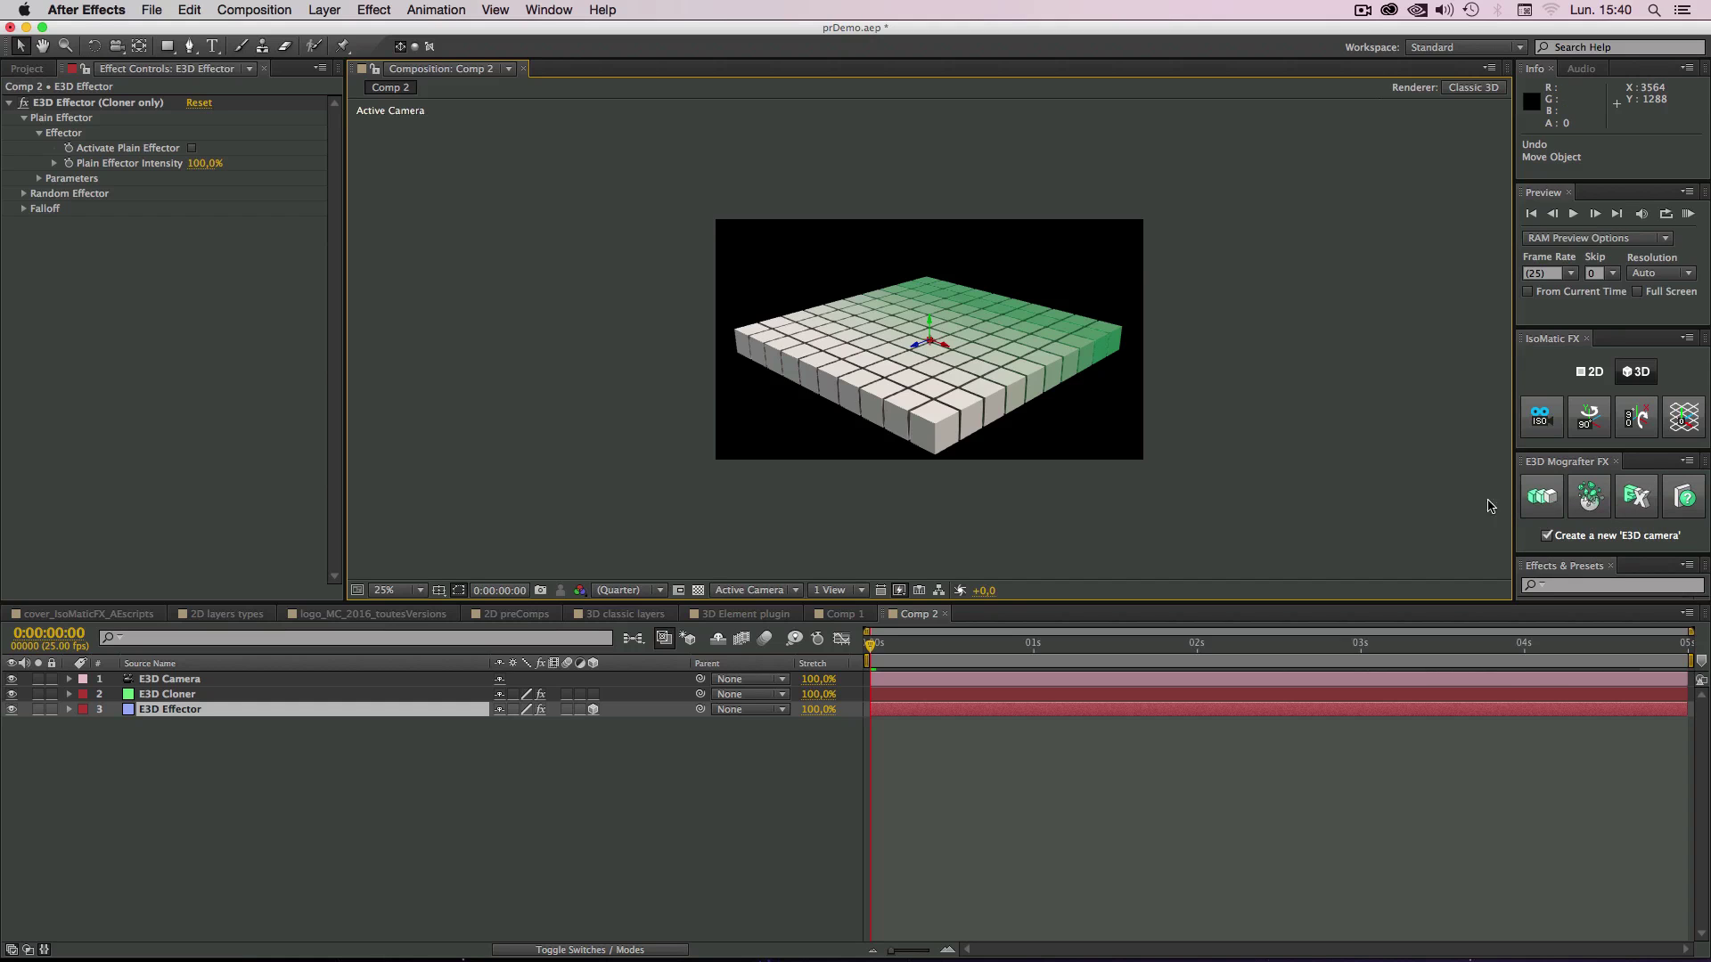
Step: Try deleting the E3D Camera layer from Comp 2
{"action": "left_click", "coordinate": [174, 832]}
{"action": "left_click", "coordinate": [167, 682]}
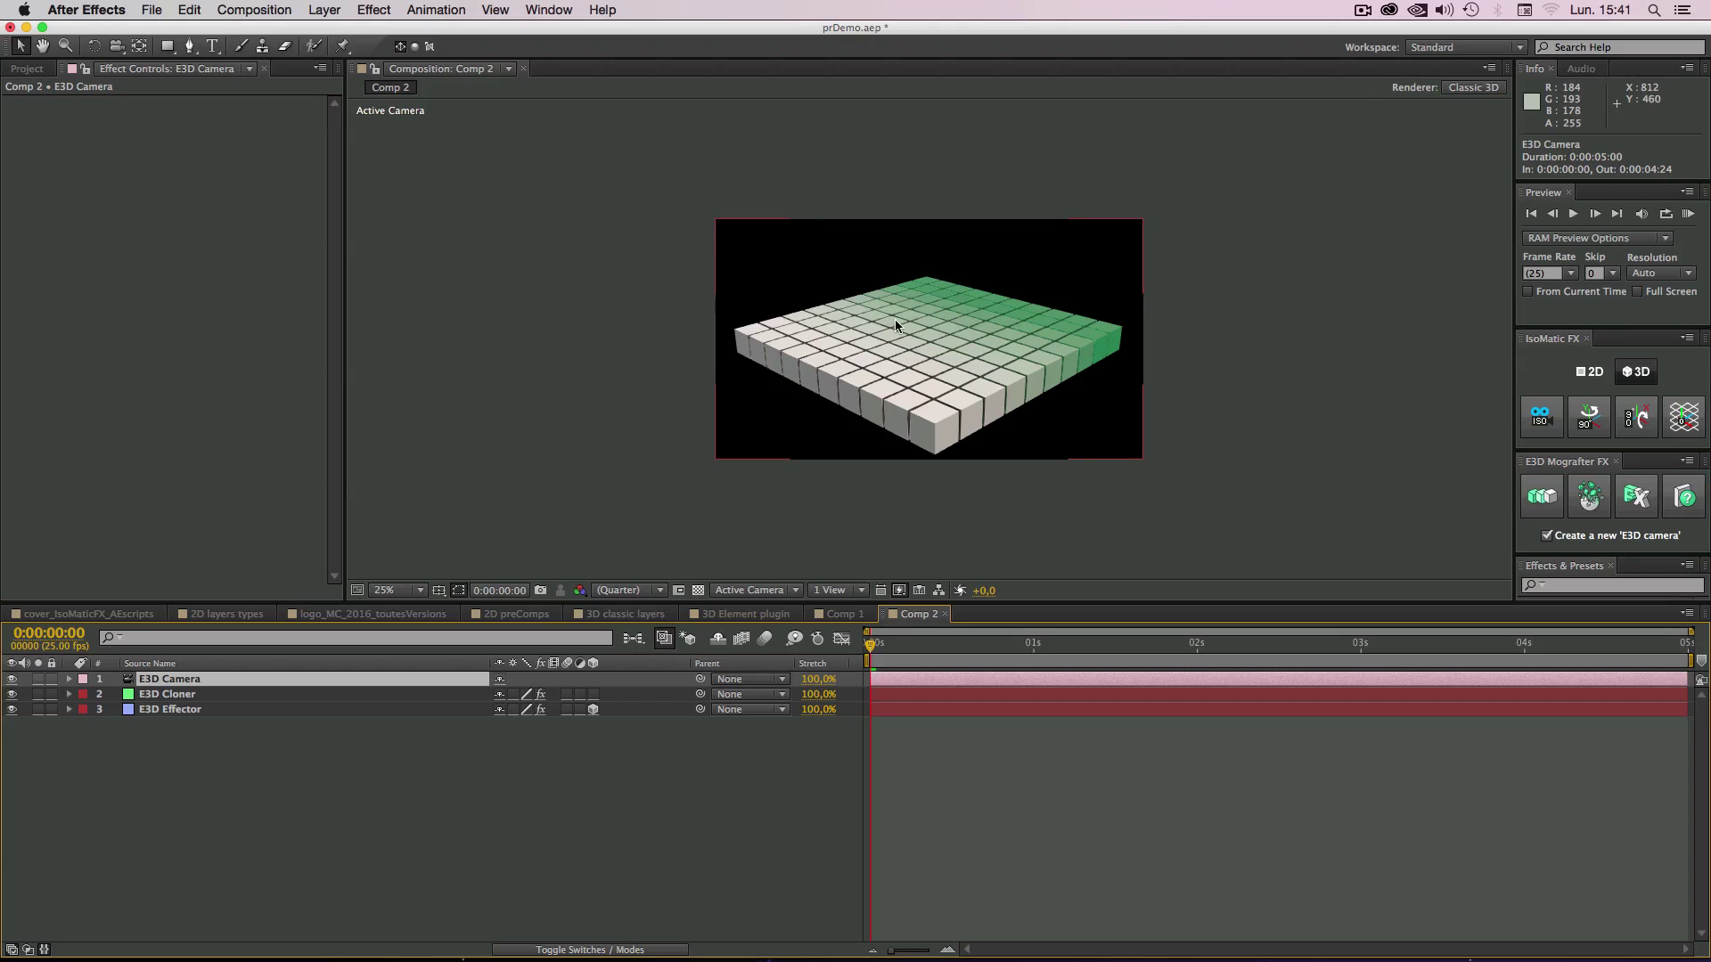
{"action": "left_click", "coordinate": [207, 774]}
{"action": "left_click", "coordinate": [166, 680]}
{"action": "key", "text": "Delete"}
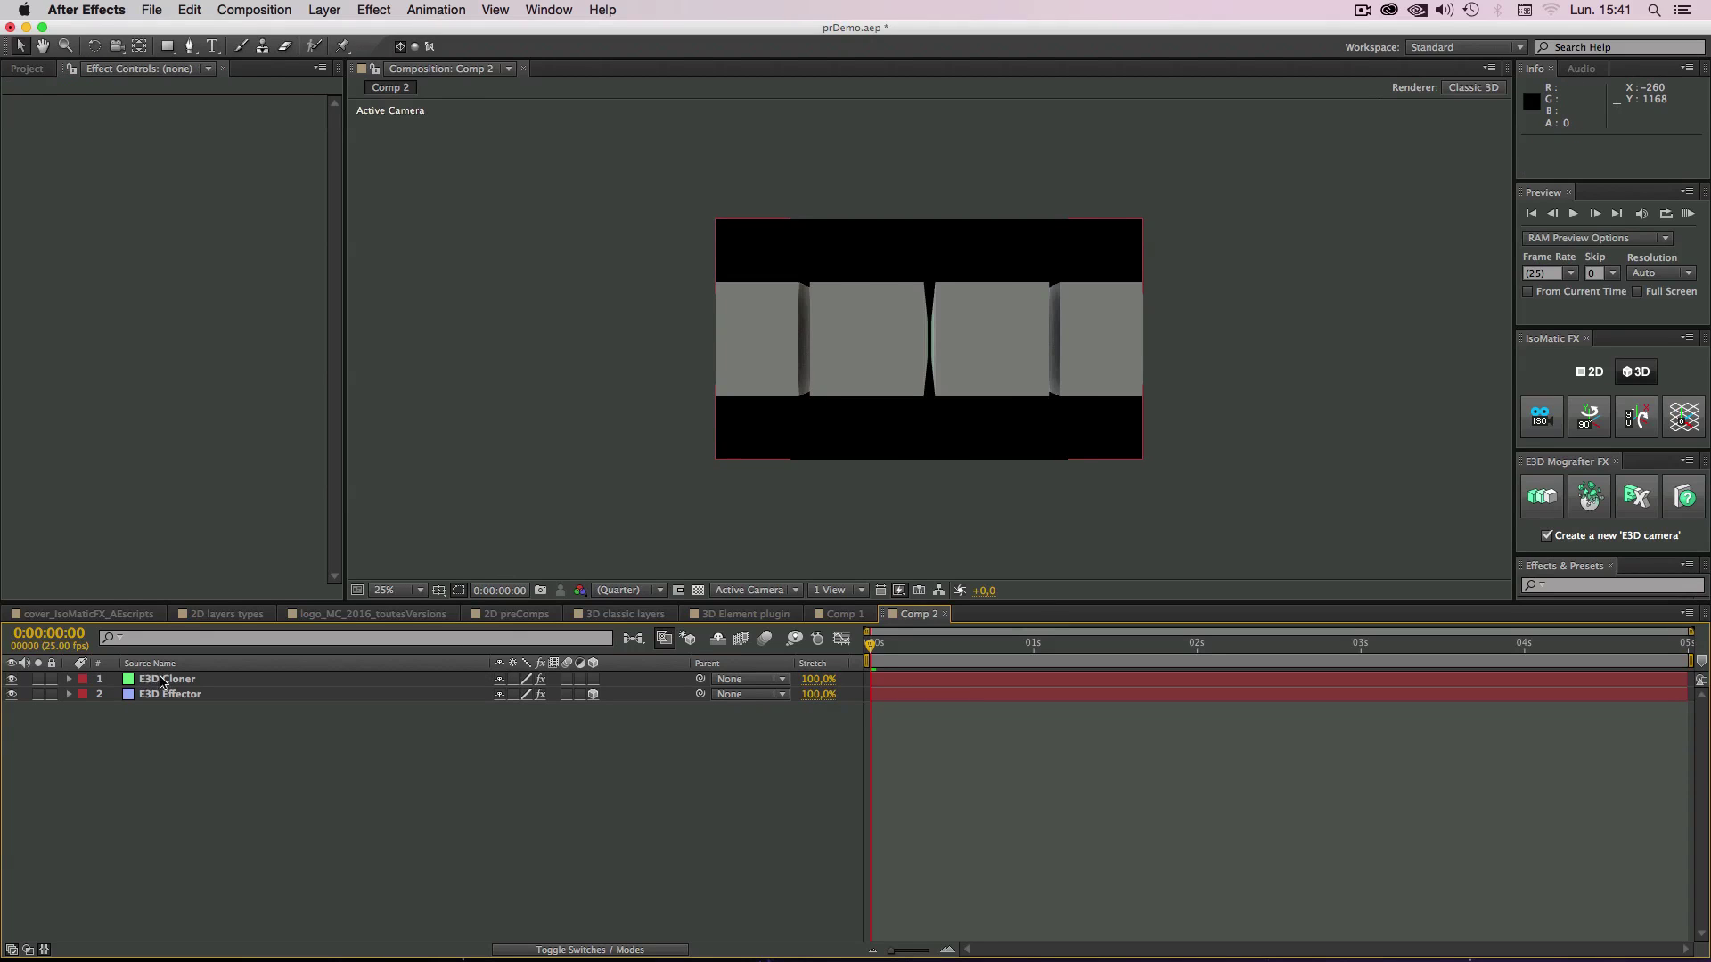
{"action": "key", "text": "super+z"}
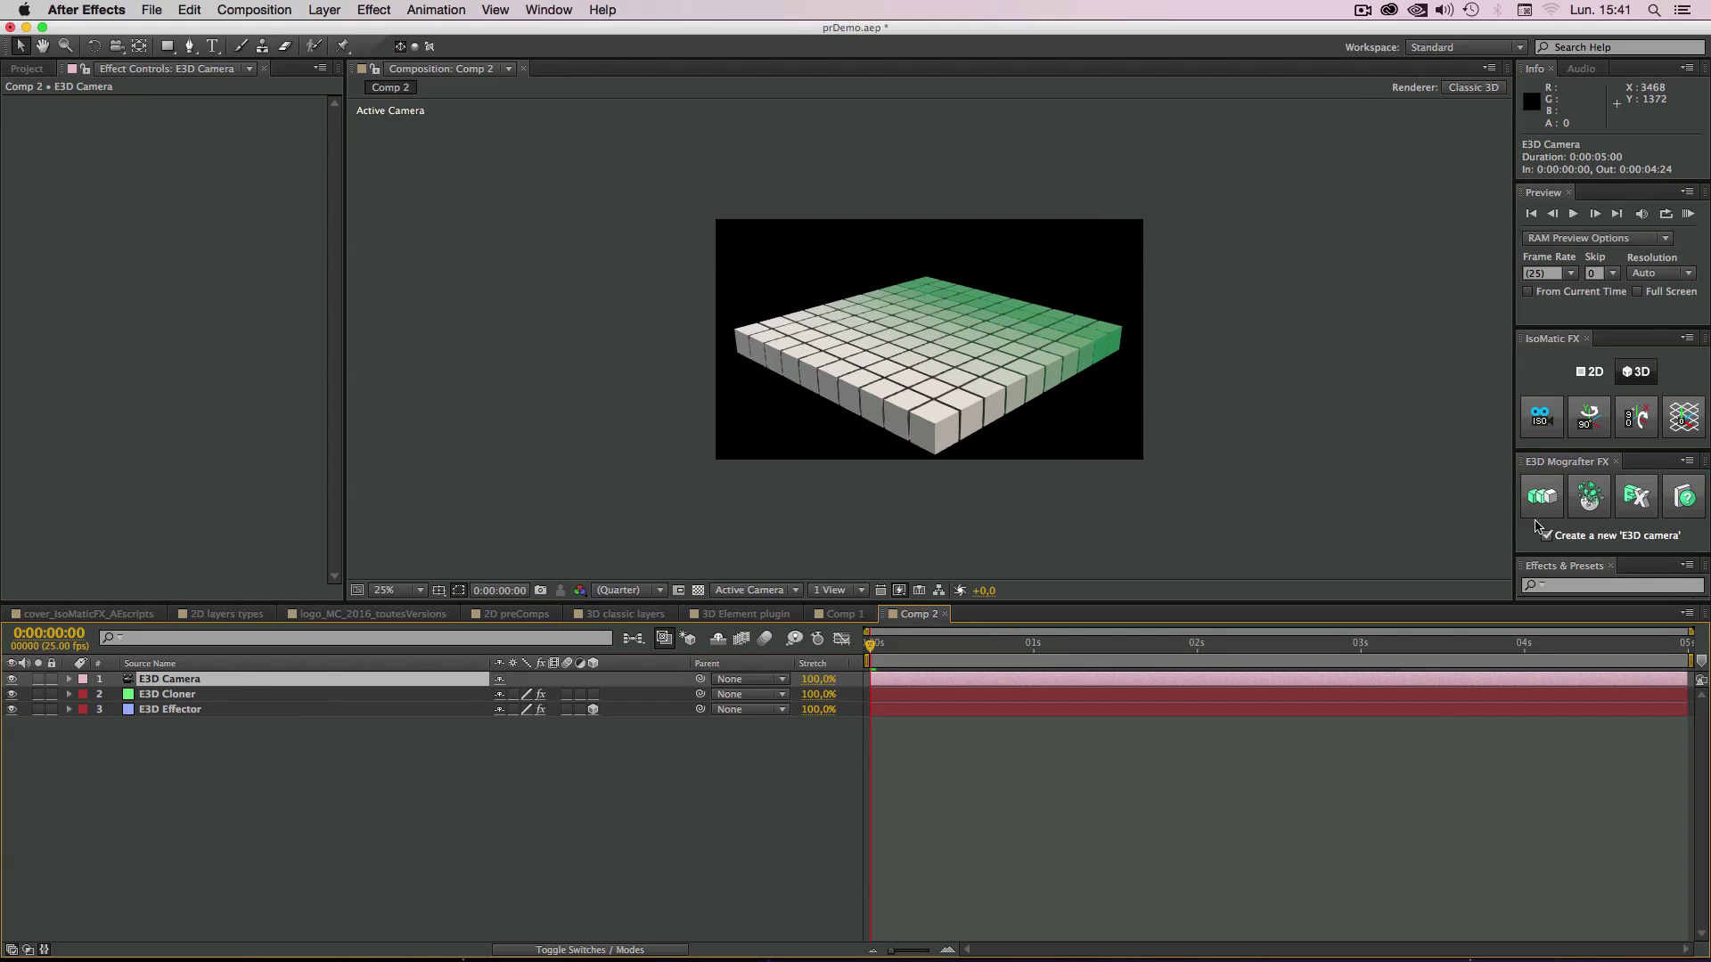
Step: Replace the E3D Camera layer in Comp 2 with an IsoMatic FX isometric camera, collapsing the E3D Cloner's Element effect settings
{"action": "left_click", "coordinate": [185, 785]}
{"action": "left_click", "coordinate": [175, 679]}
{"action": "key", "text": "Delete"}
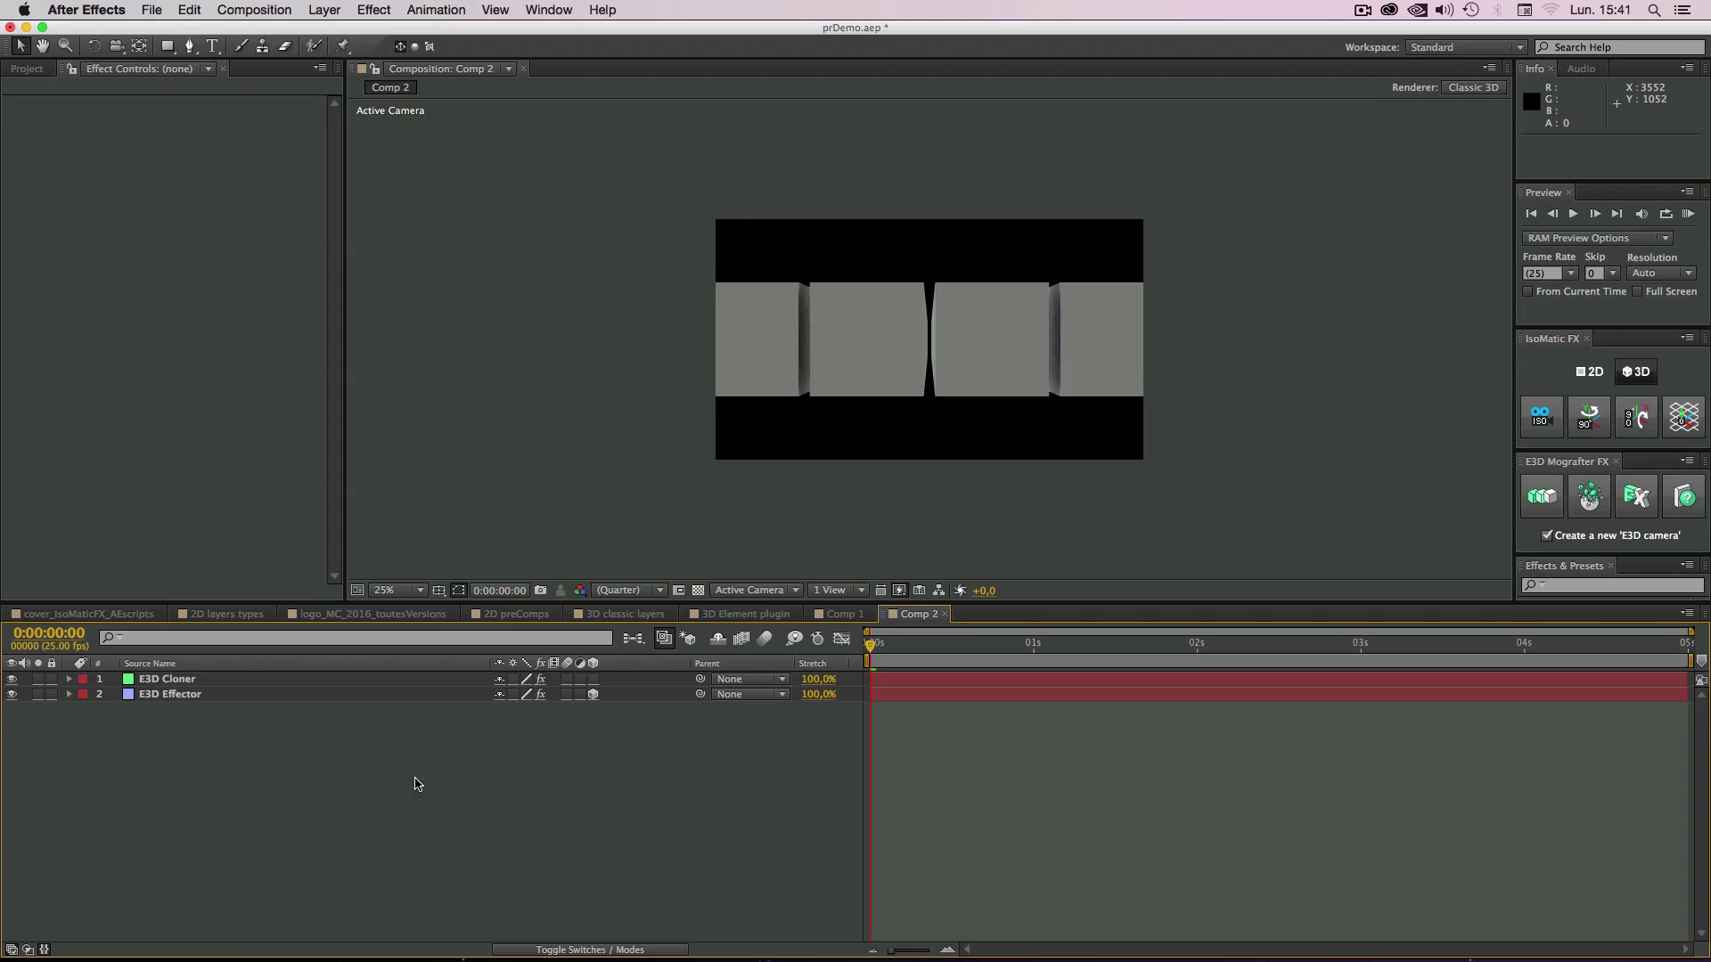
{"action": "left_click", "coordinate": [169, 680]}
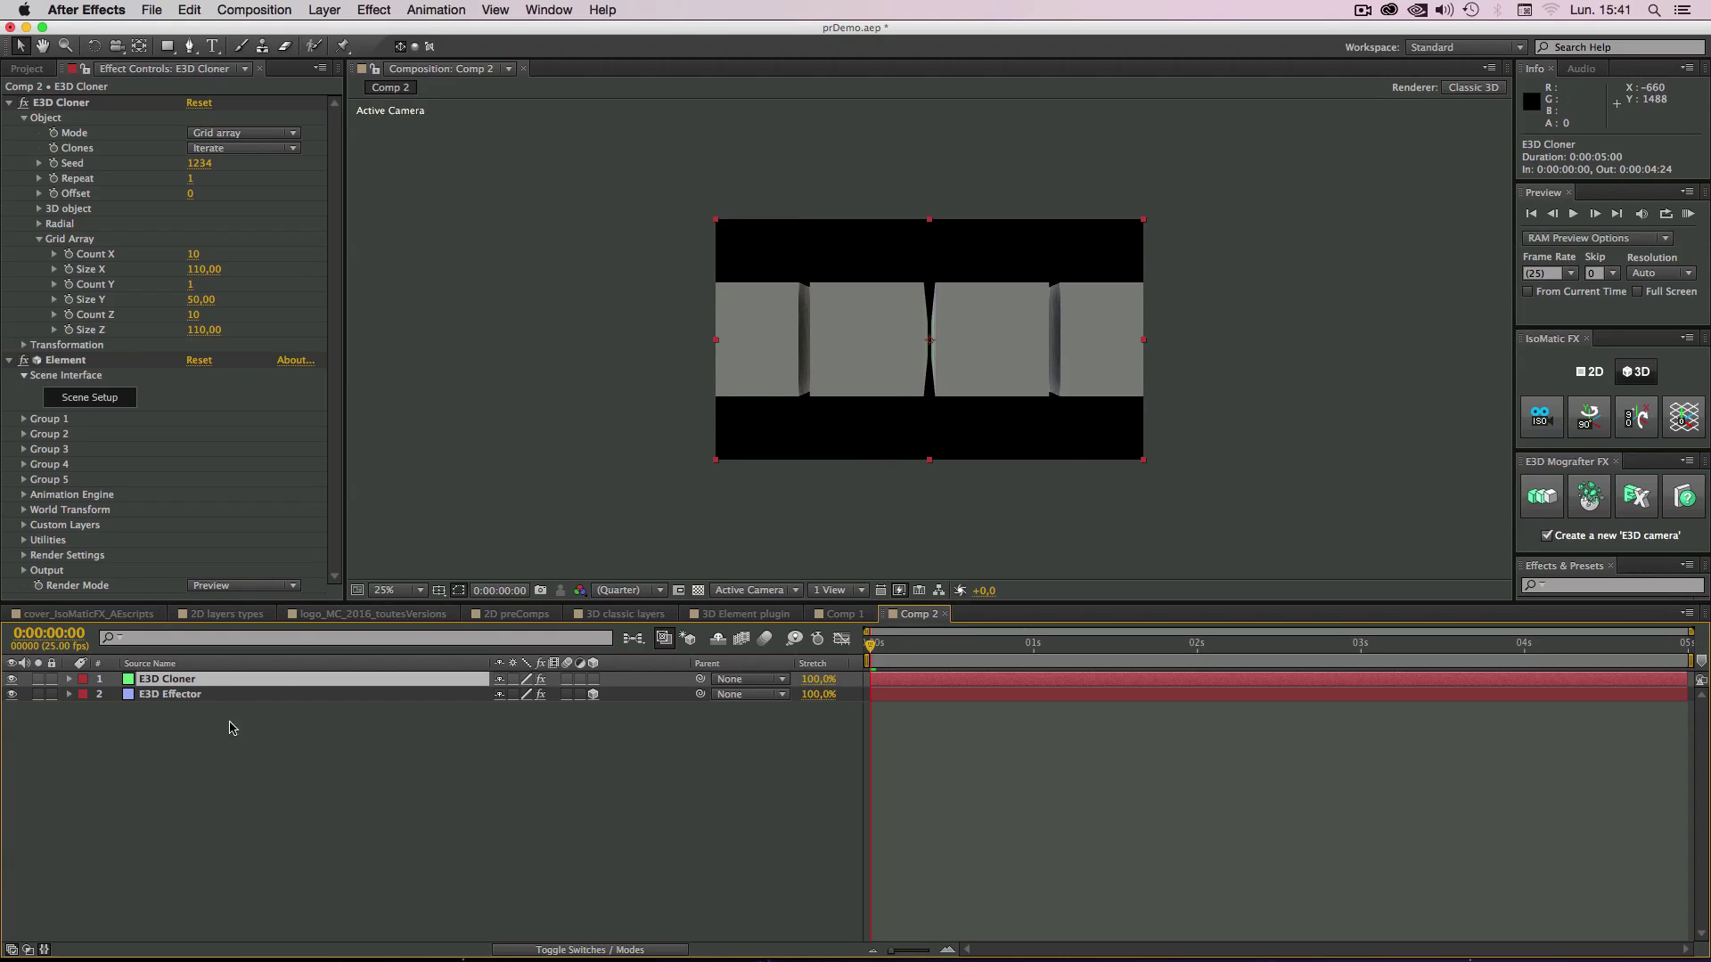
{"action": "left_click", "coordinate": [9, 360]}
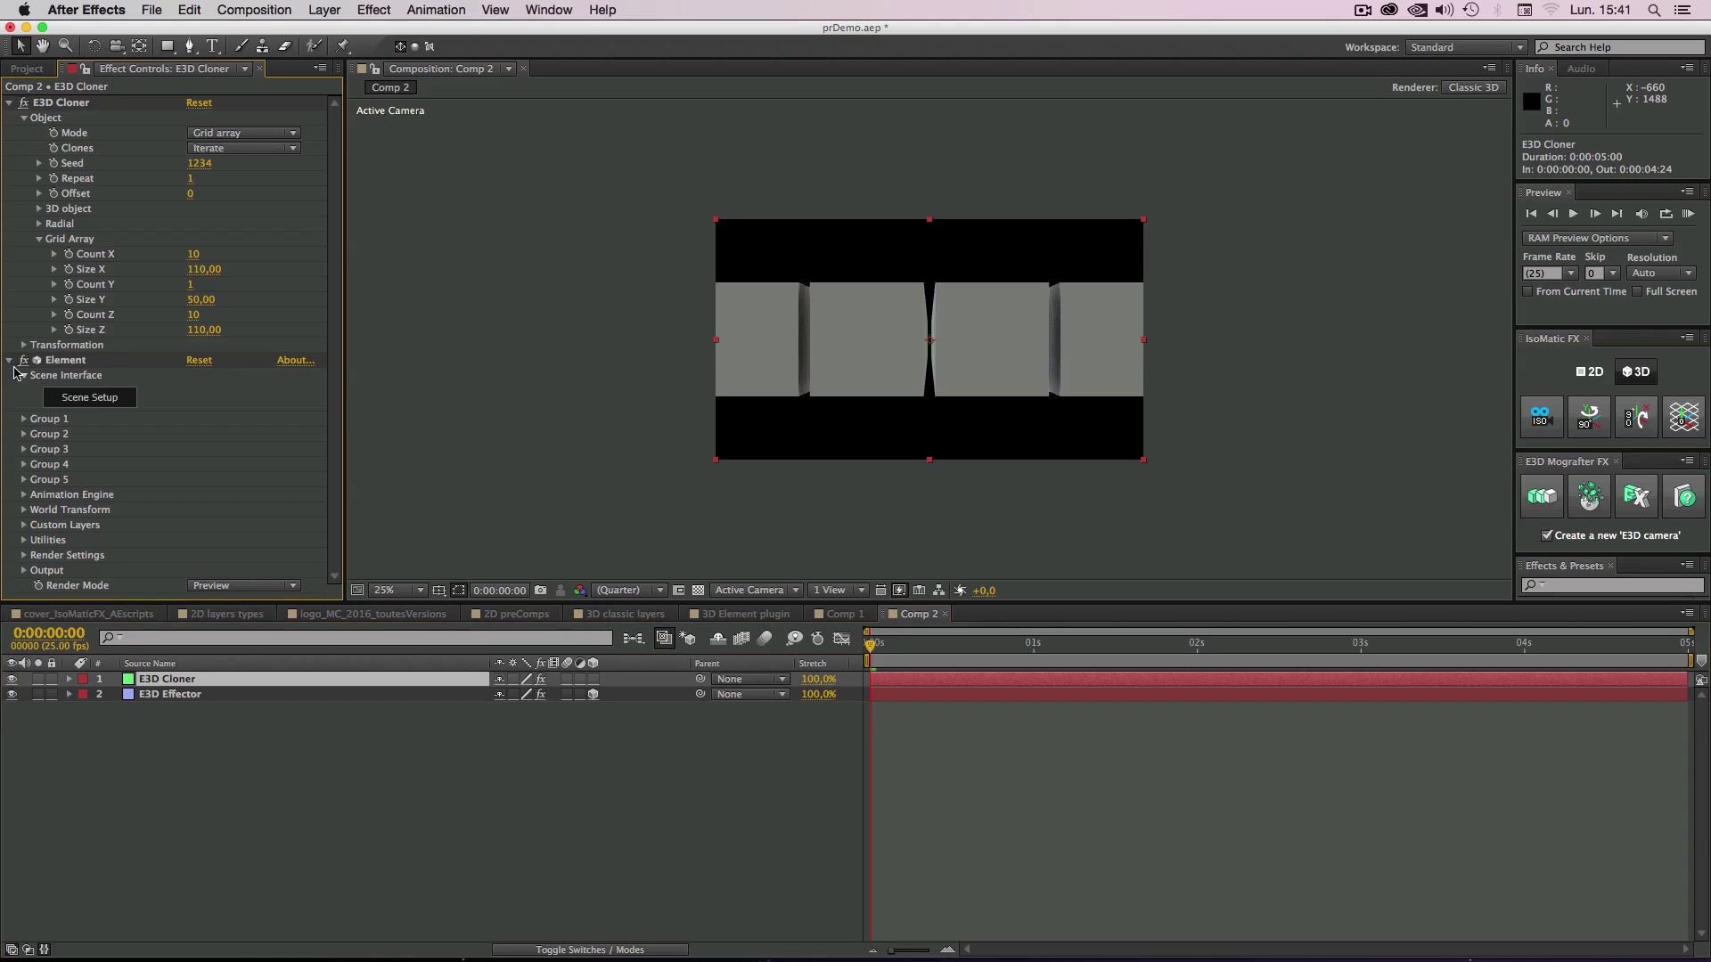
{"action": "left_click", "coordinate": [199, 819]}
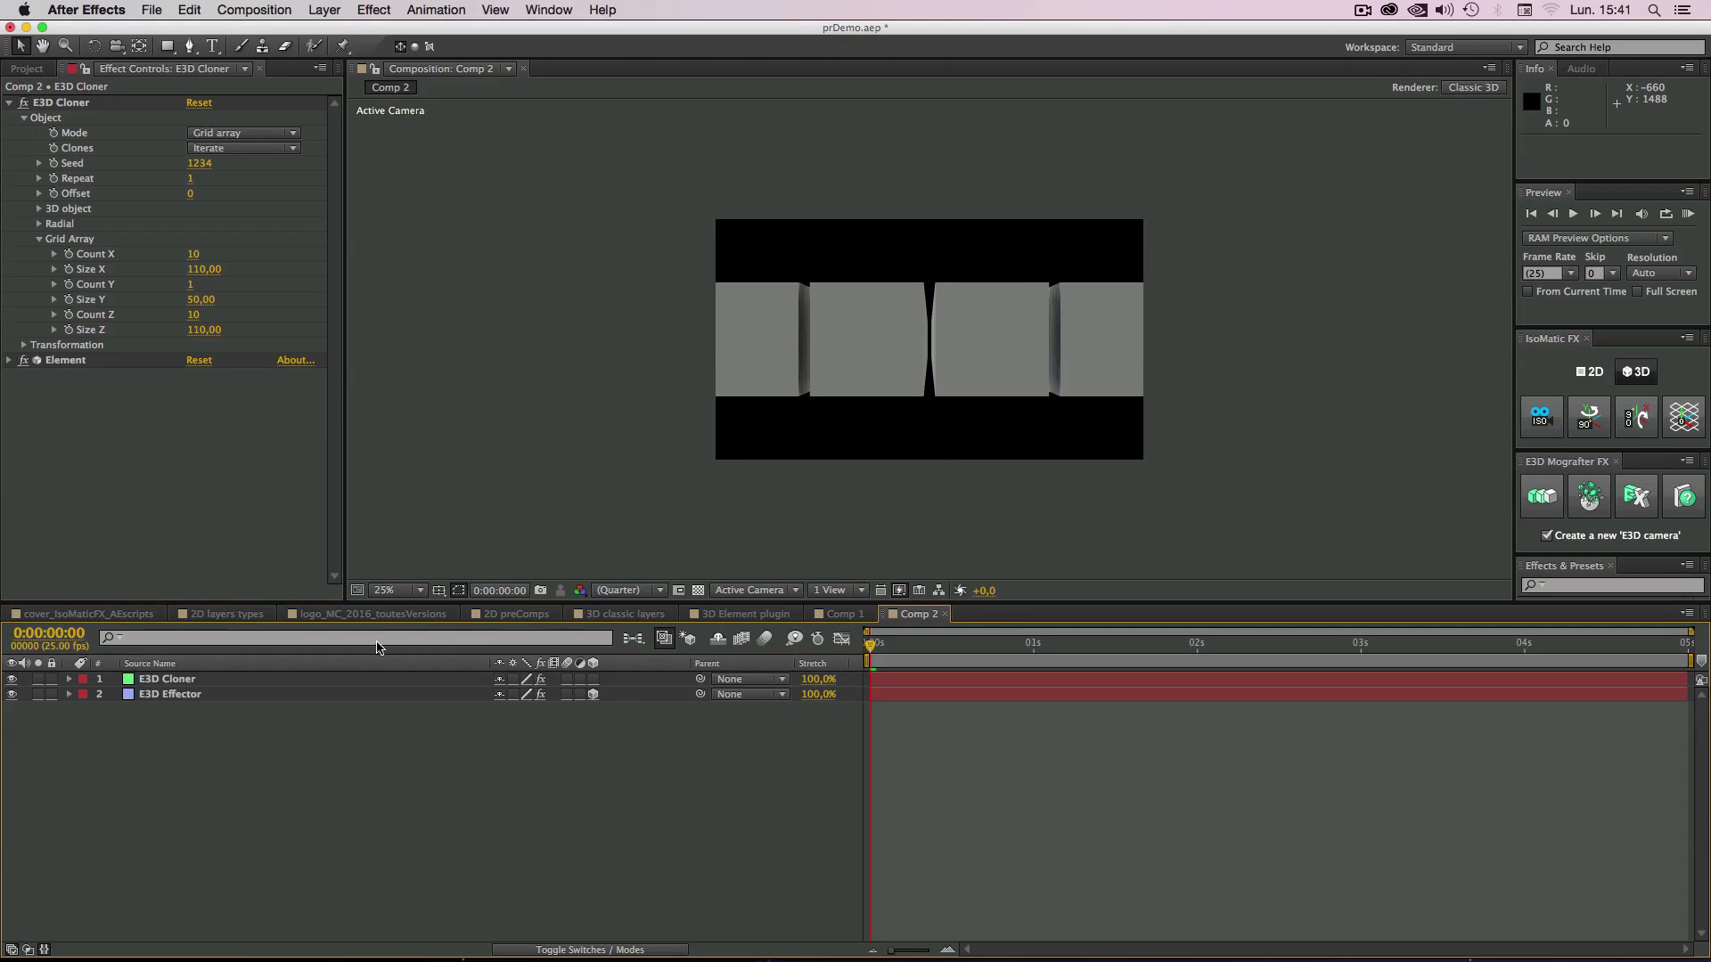
{"action": "left_click", "coordinate": [1538, 426]}
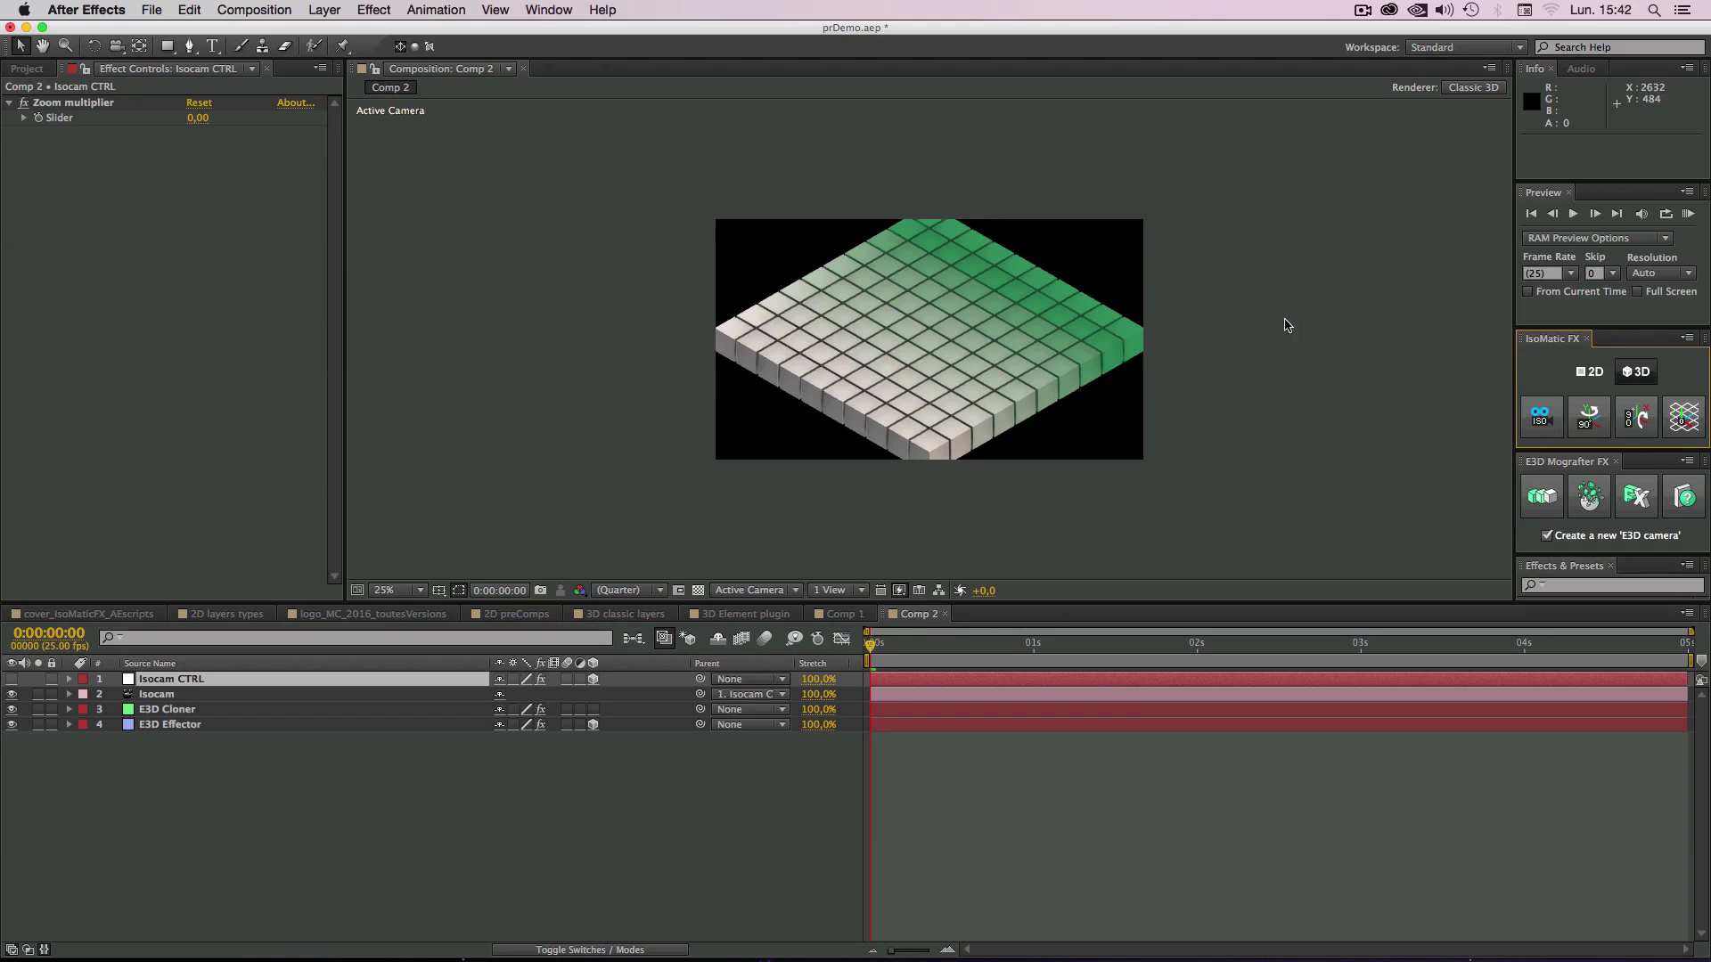
Step: Examine the Camera Near Plane and Camera Far Plane cut-off values in the Element render settings of the E3D Cloner layer
{"action": "left_click", "coordinate": [169, 729]}
{"action": "left_click", "coordinate": [140, 712]}
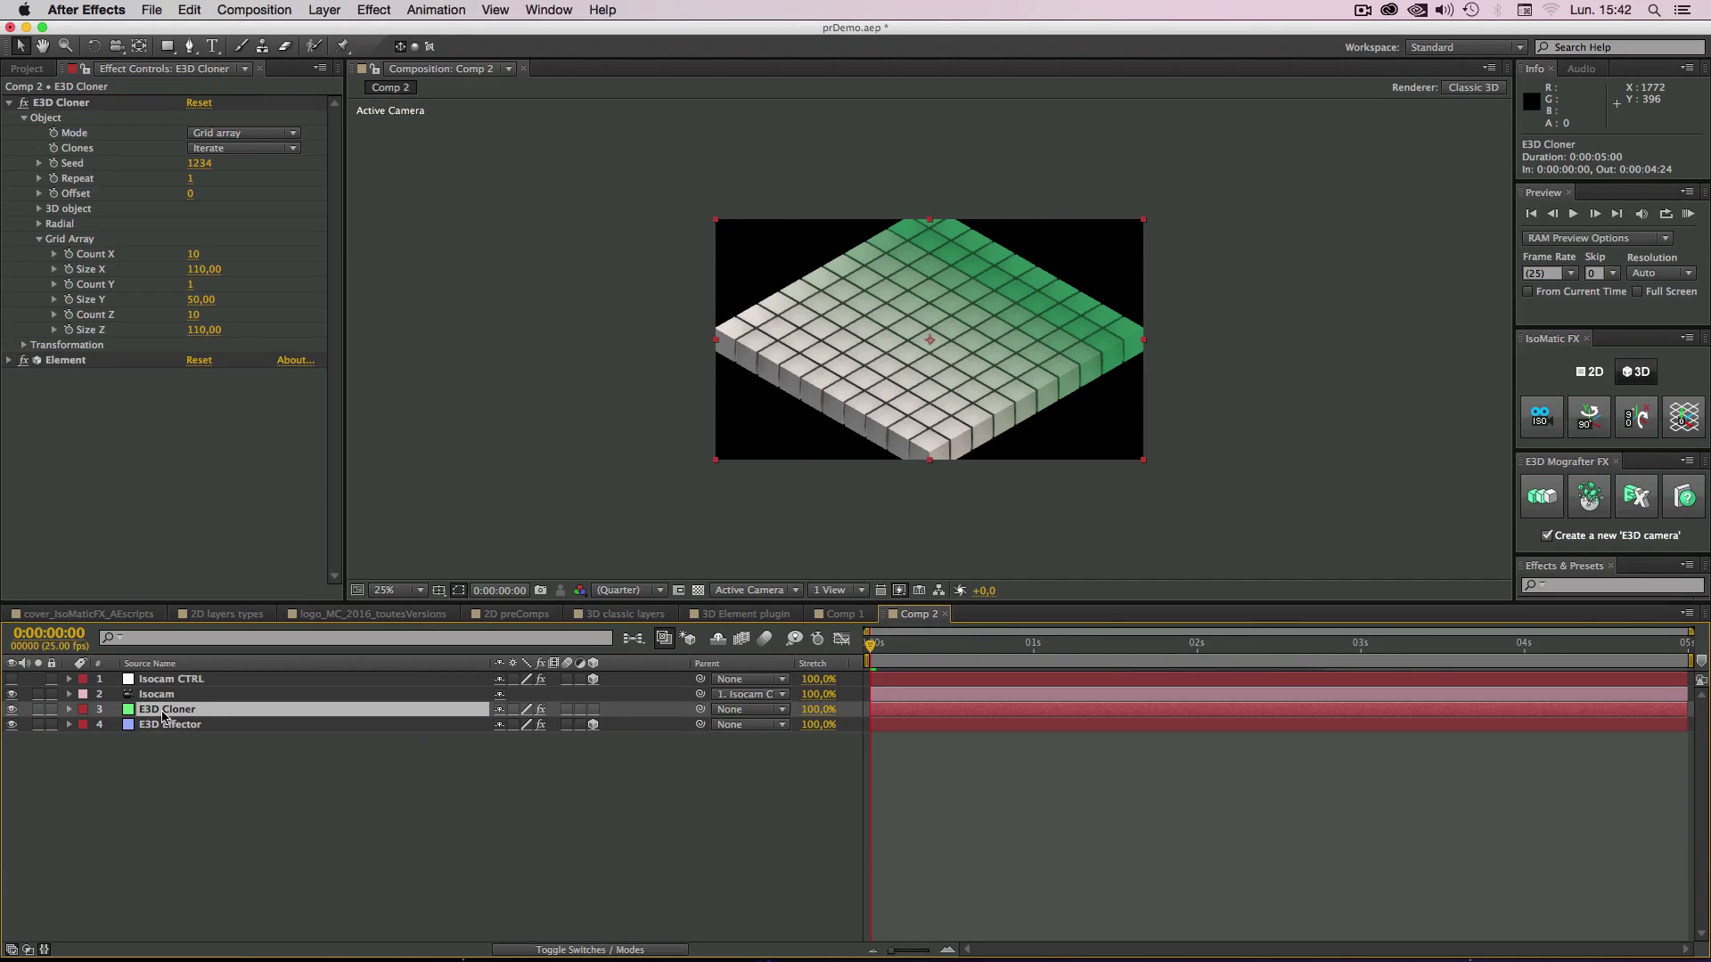
{"action": "left_click", "coordinate": [72, 837]}
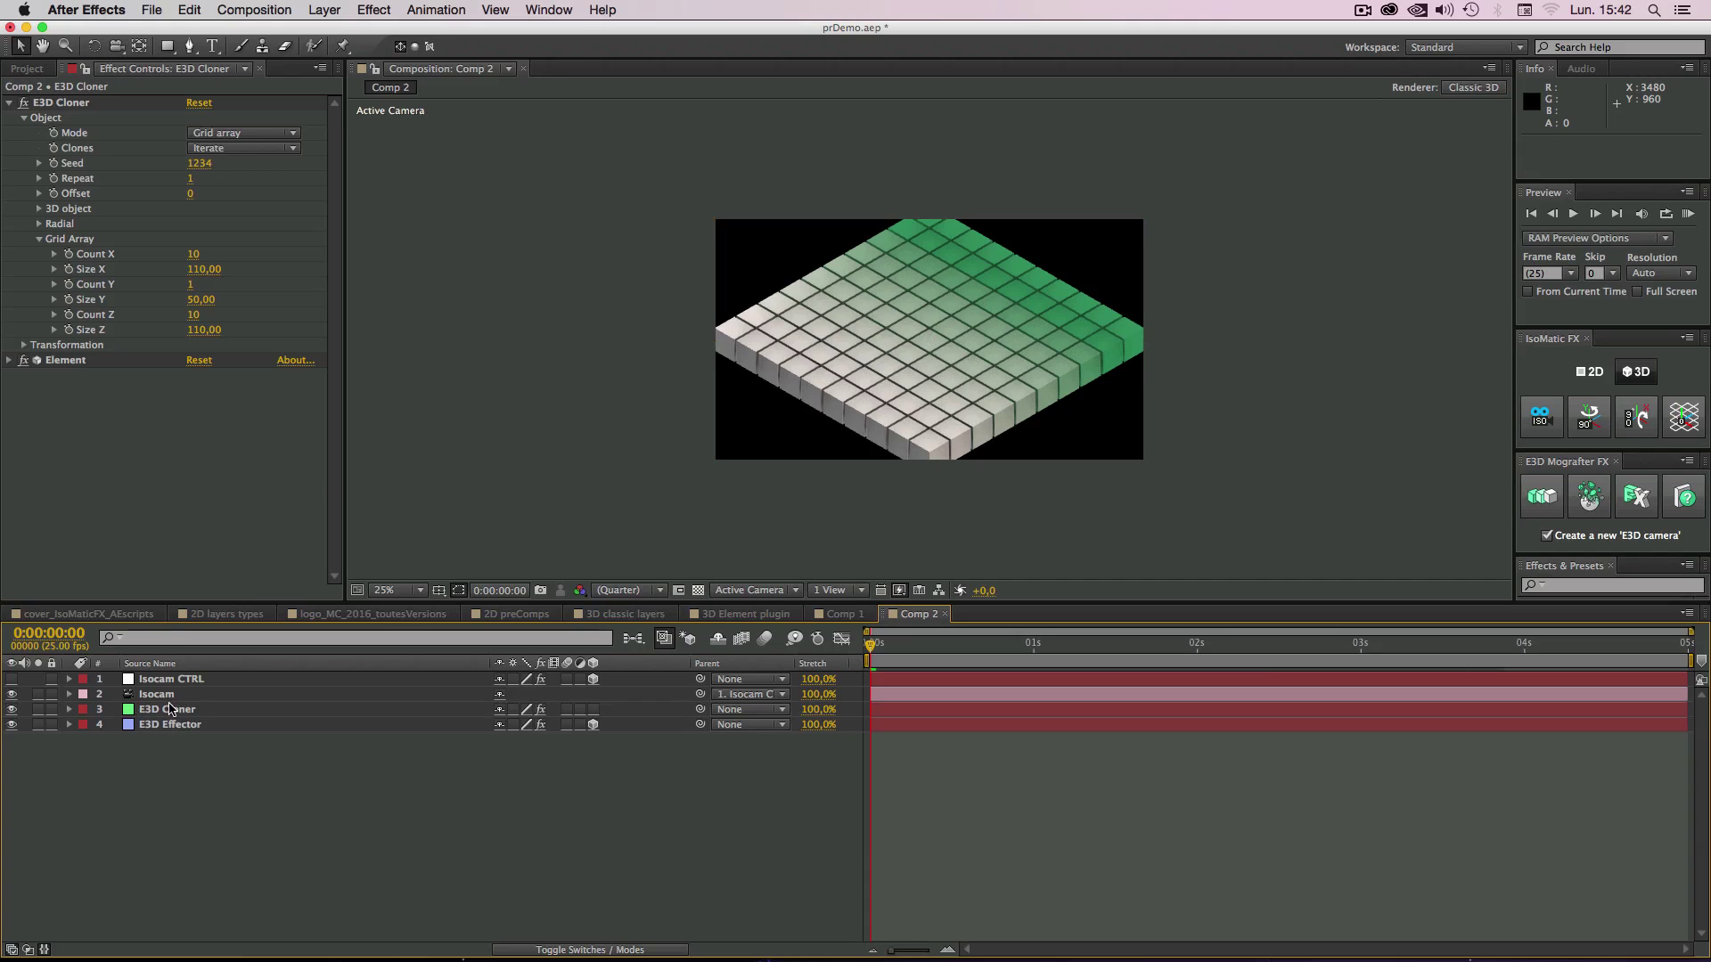
{"action": "left_click", "coordinate": [154, 712]}
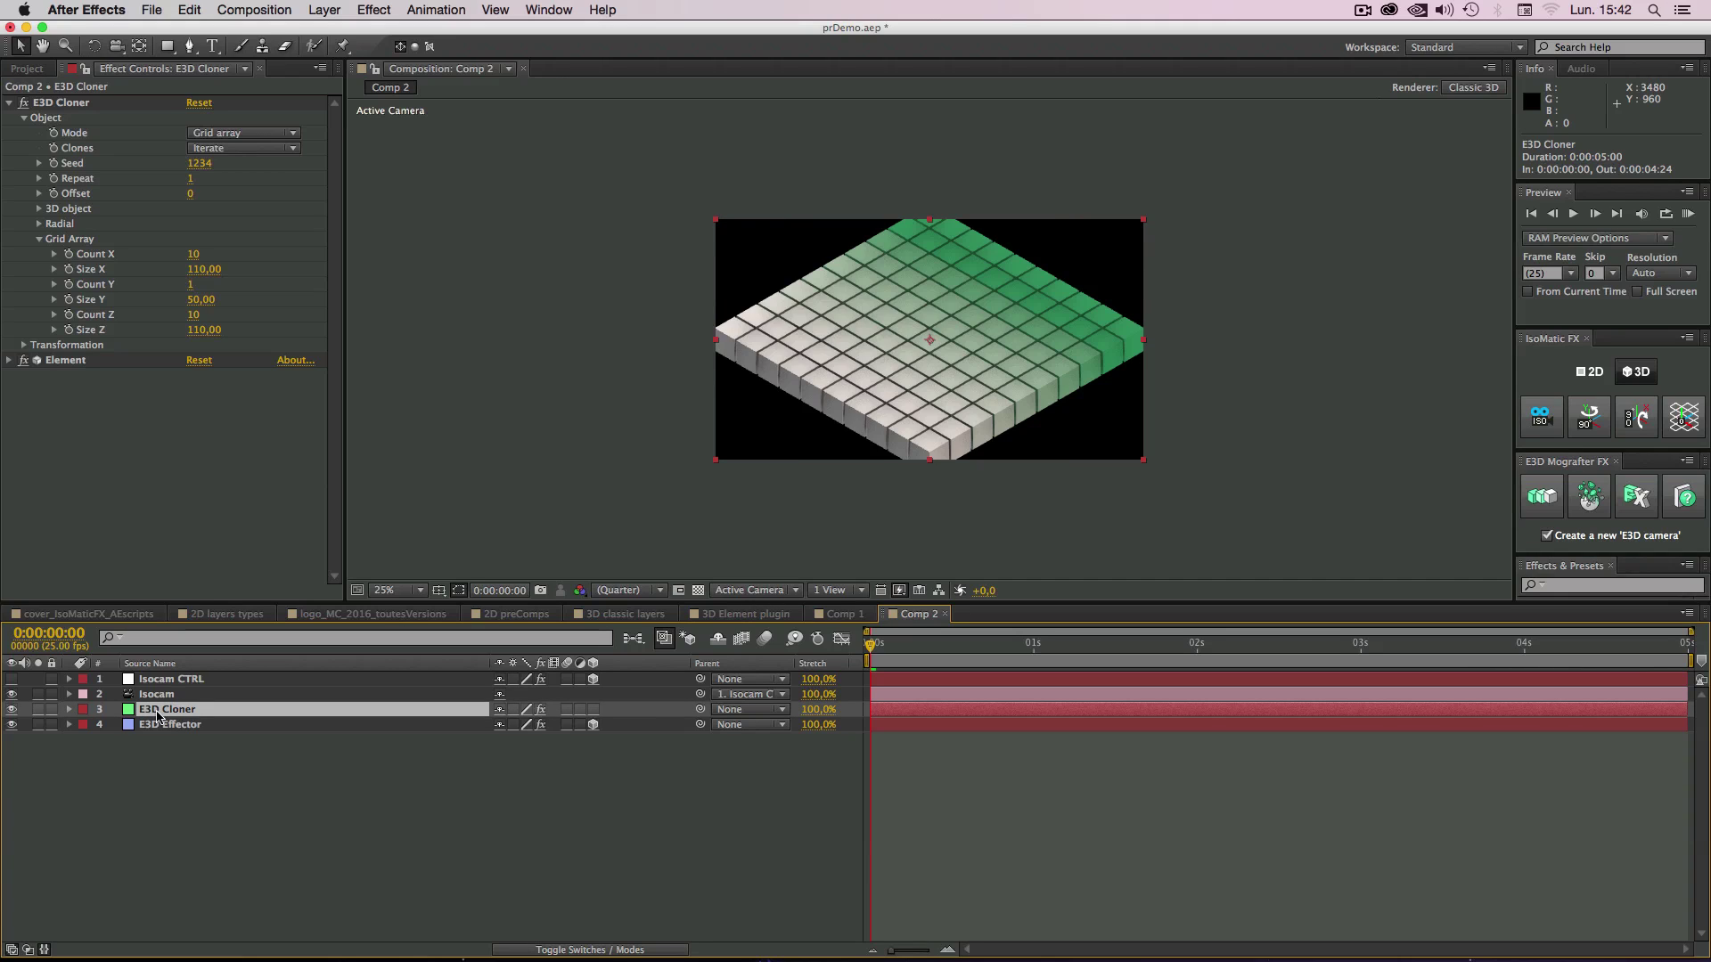
{"action": "left_click", "coordinate": [8, 361]}
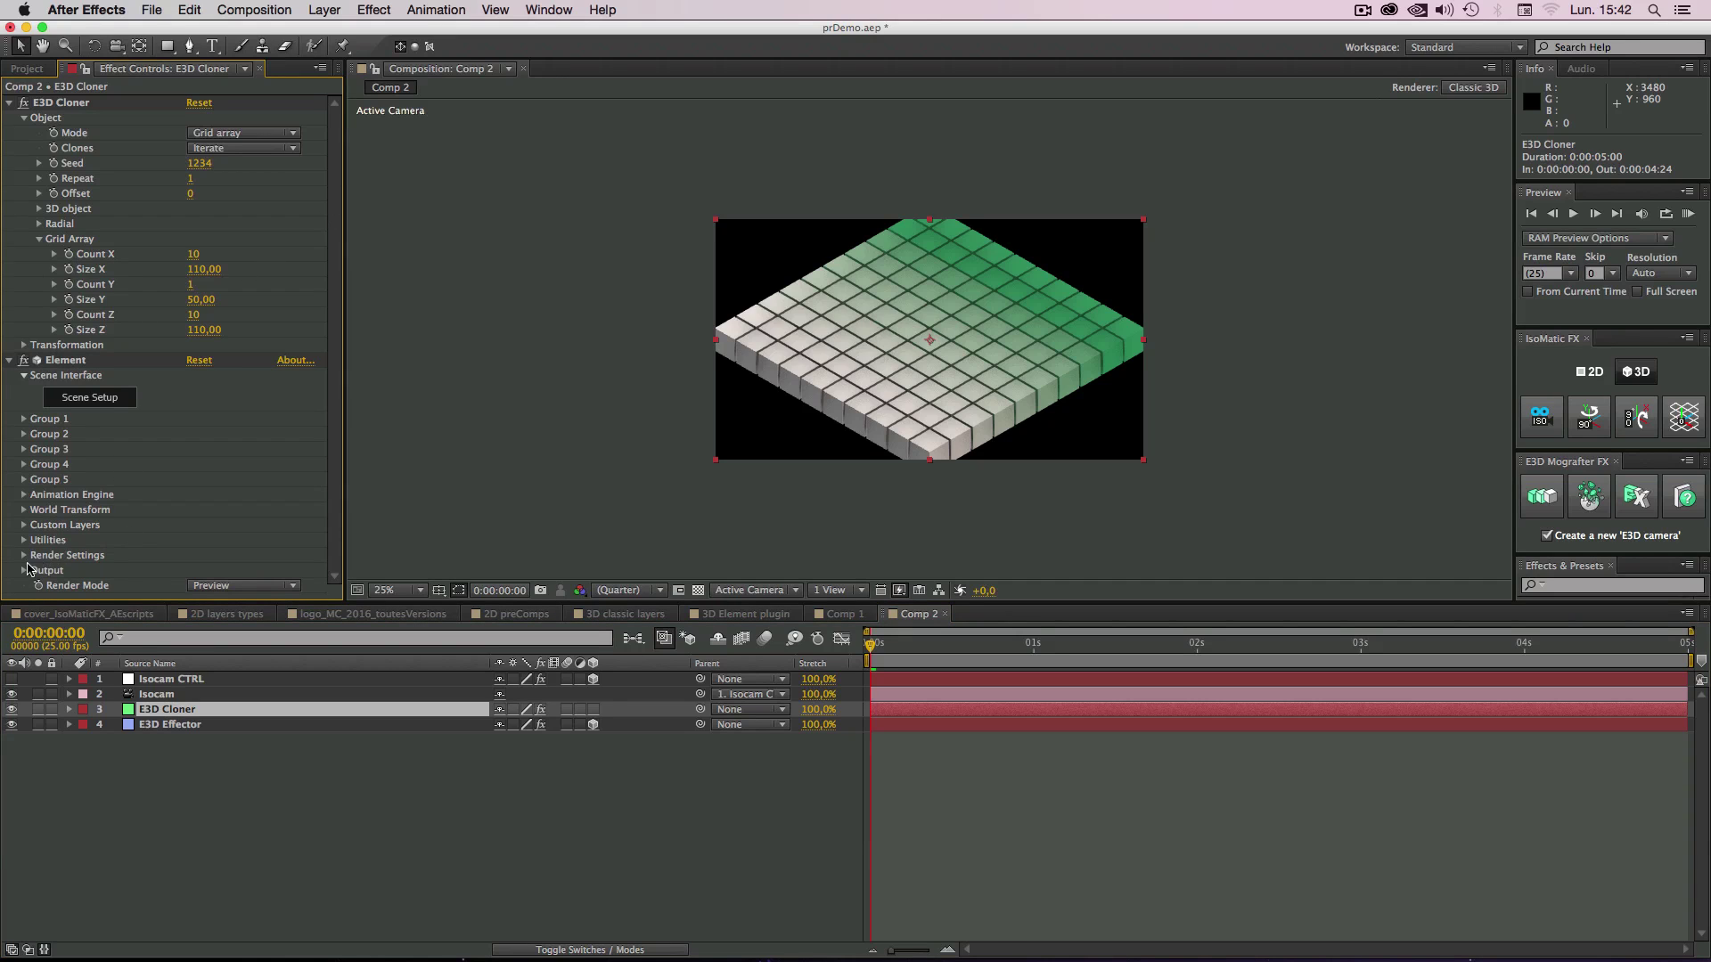
{"action": "left_click", "coordinate": [24, 571]}
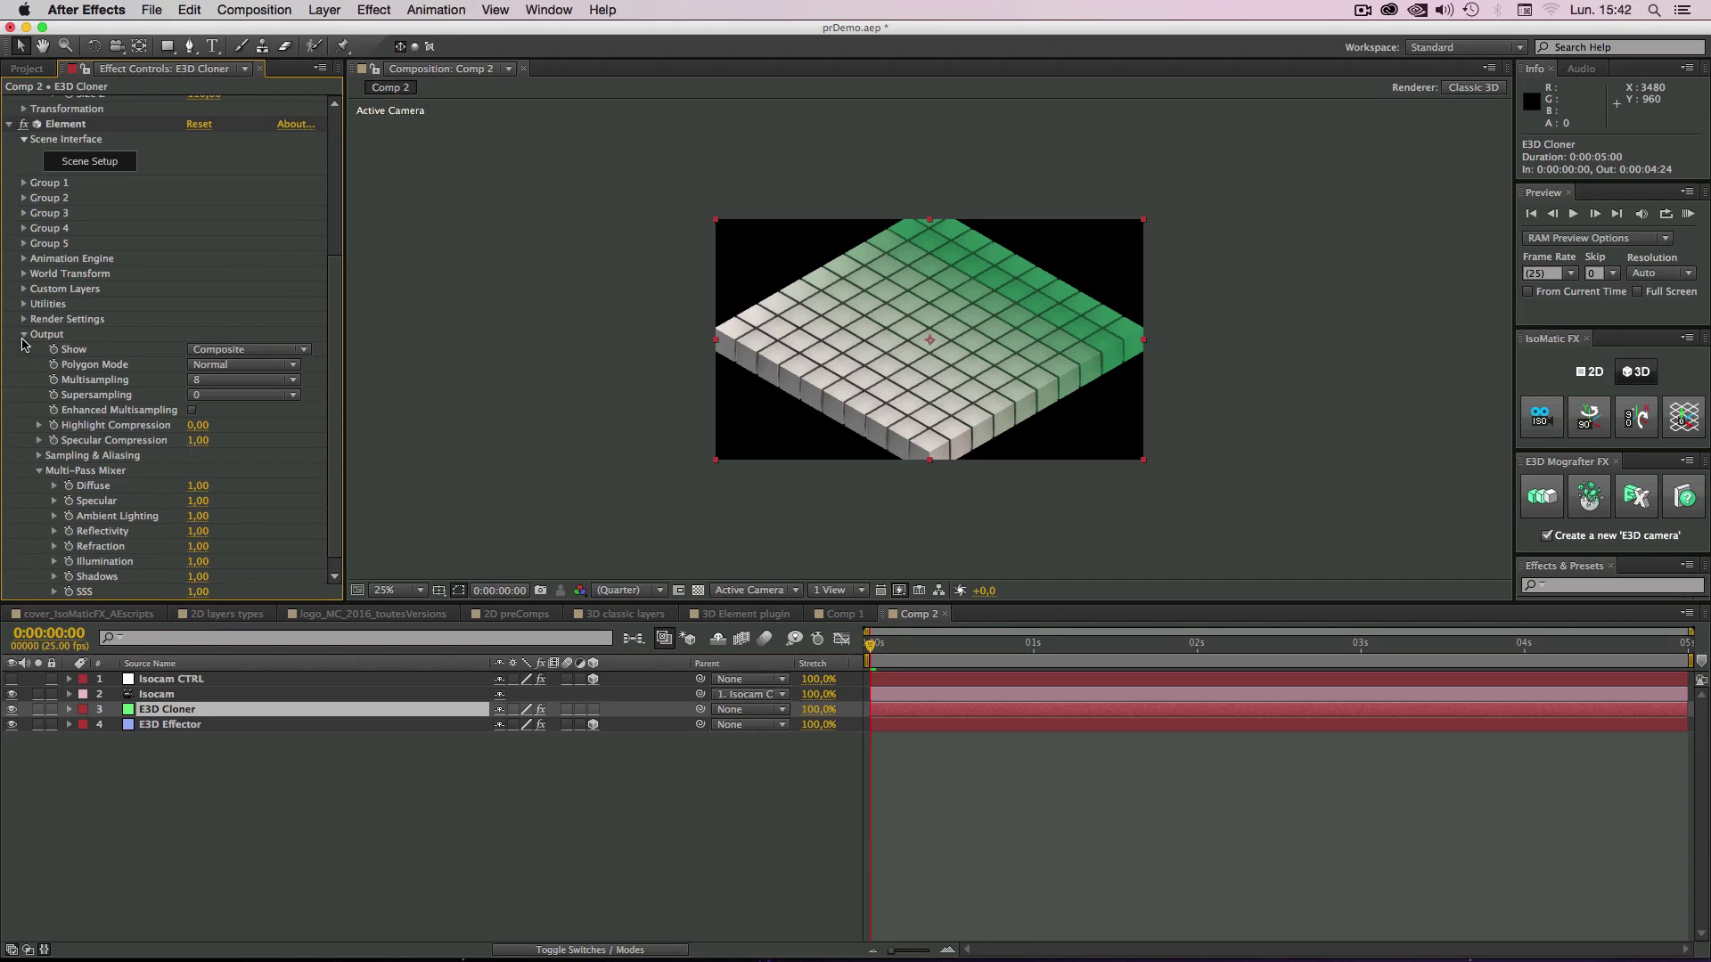
{"action": "left_click", "coordinate": [24, 335]}
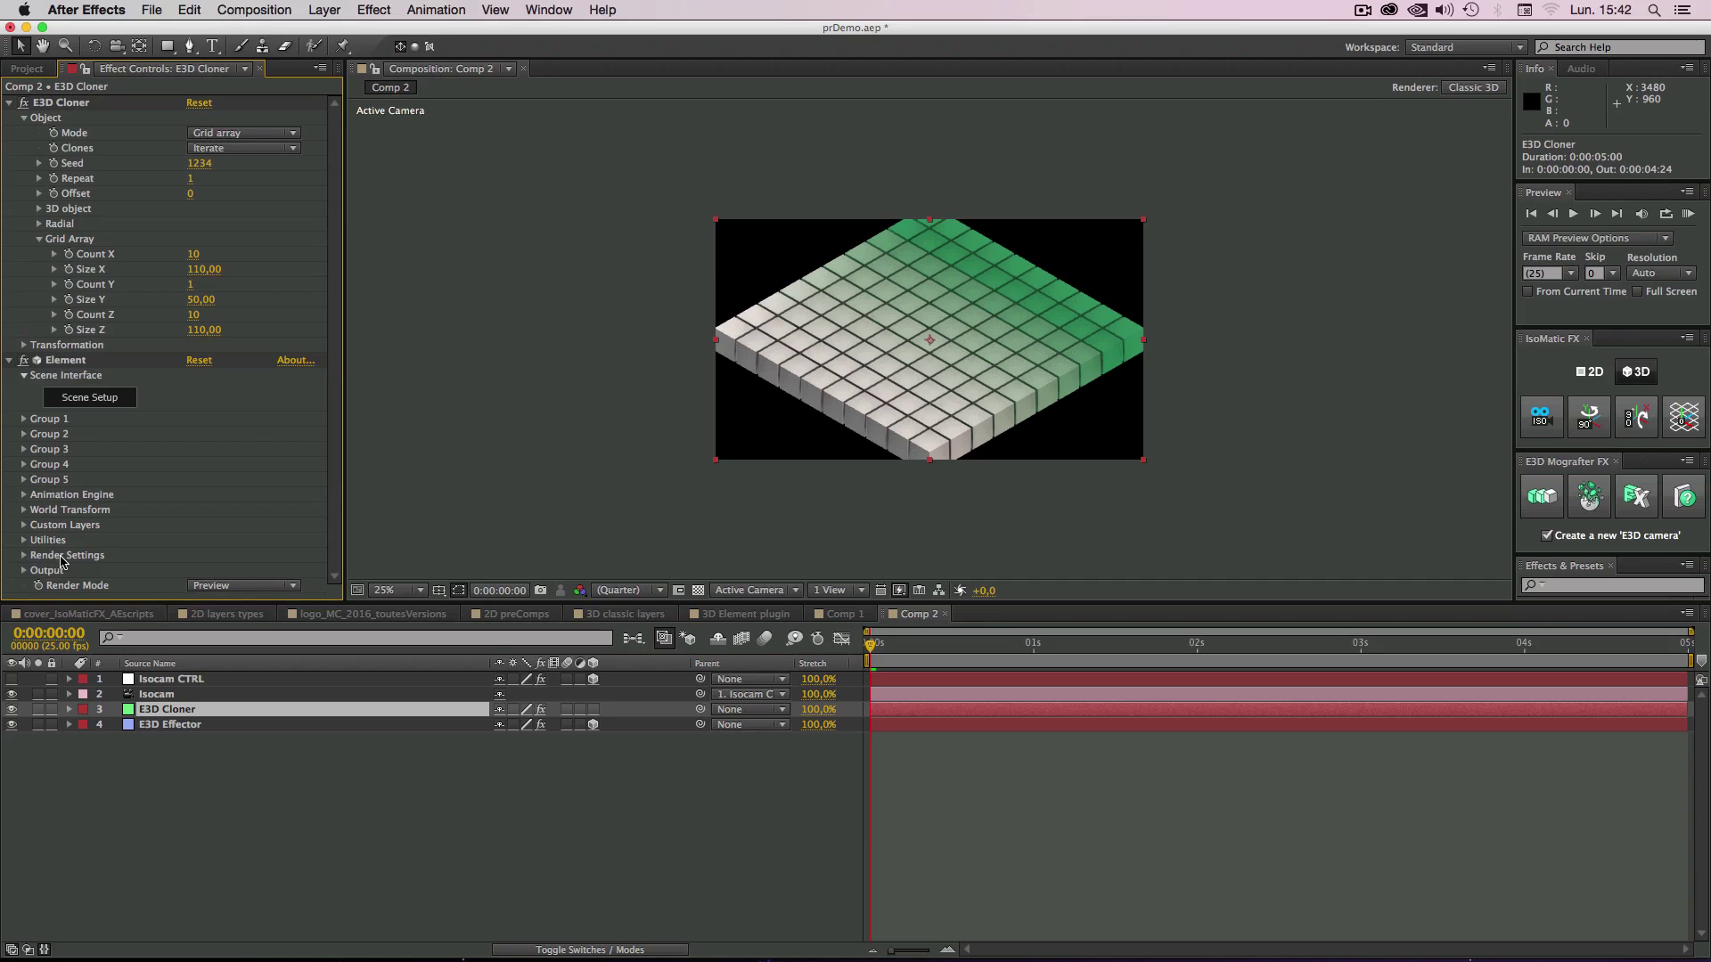
{"action": "left_click", "coordinate": [25, 561]}
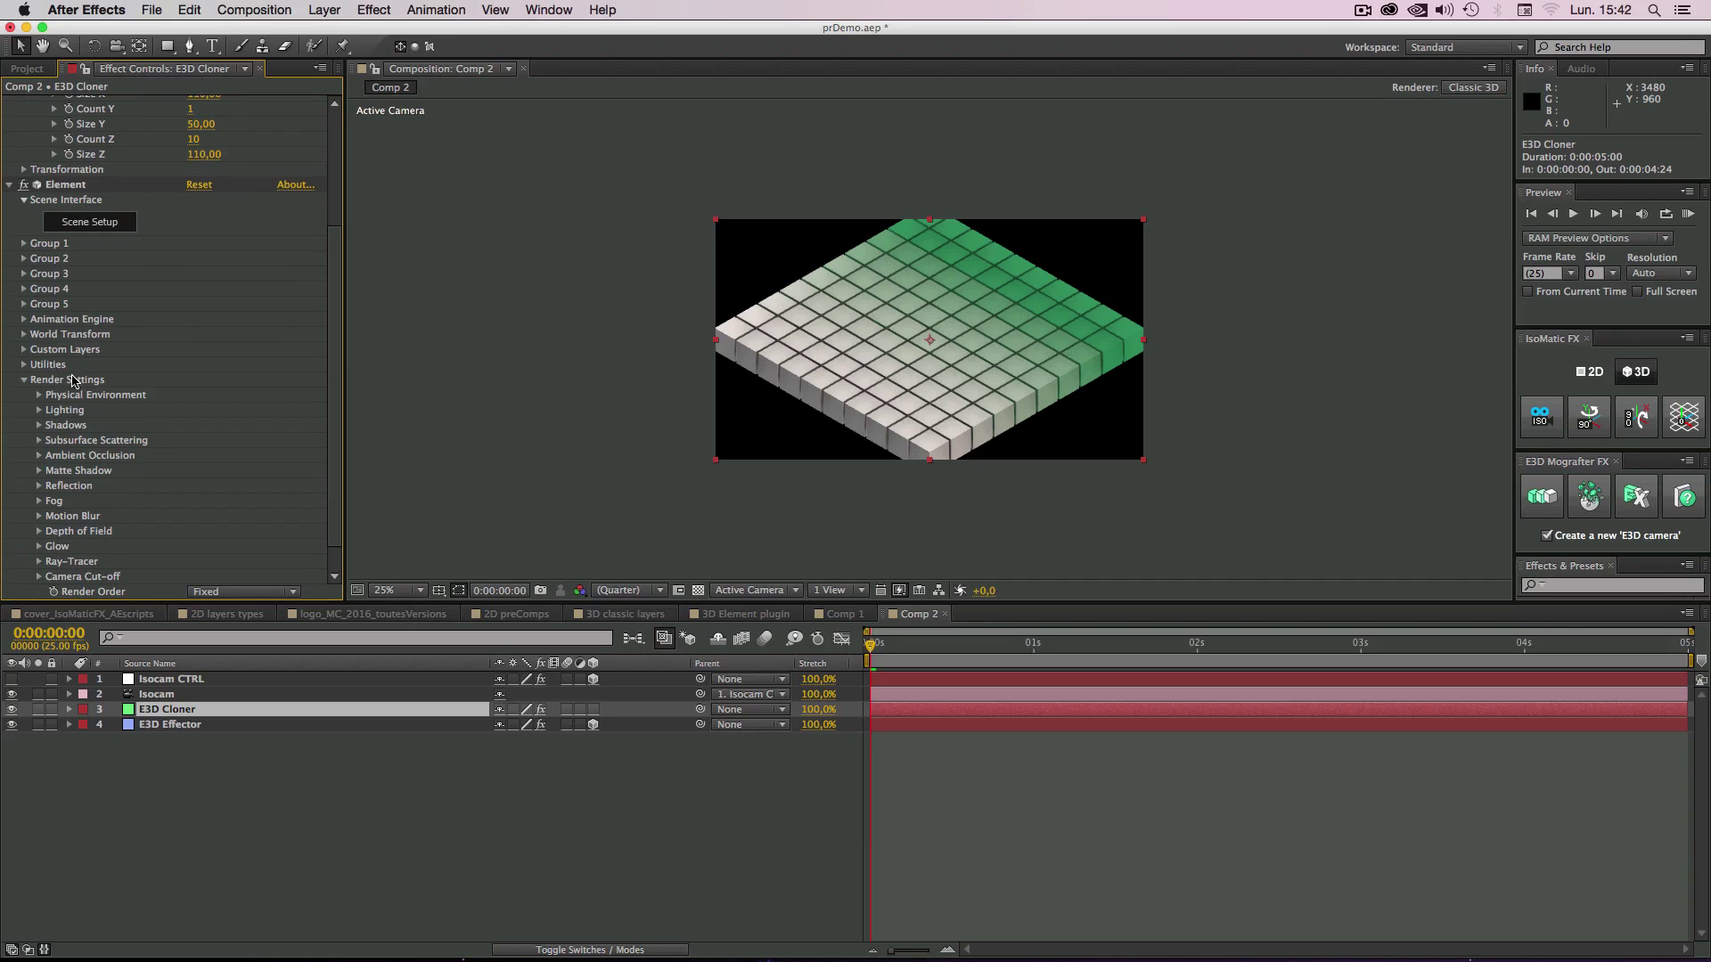
{"action": "left_click", "coordinate": [40, 576]}
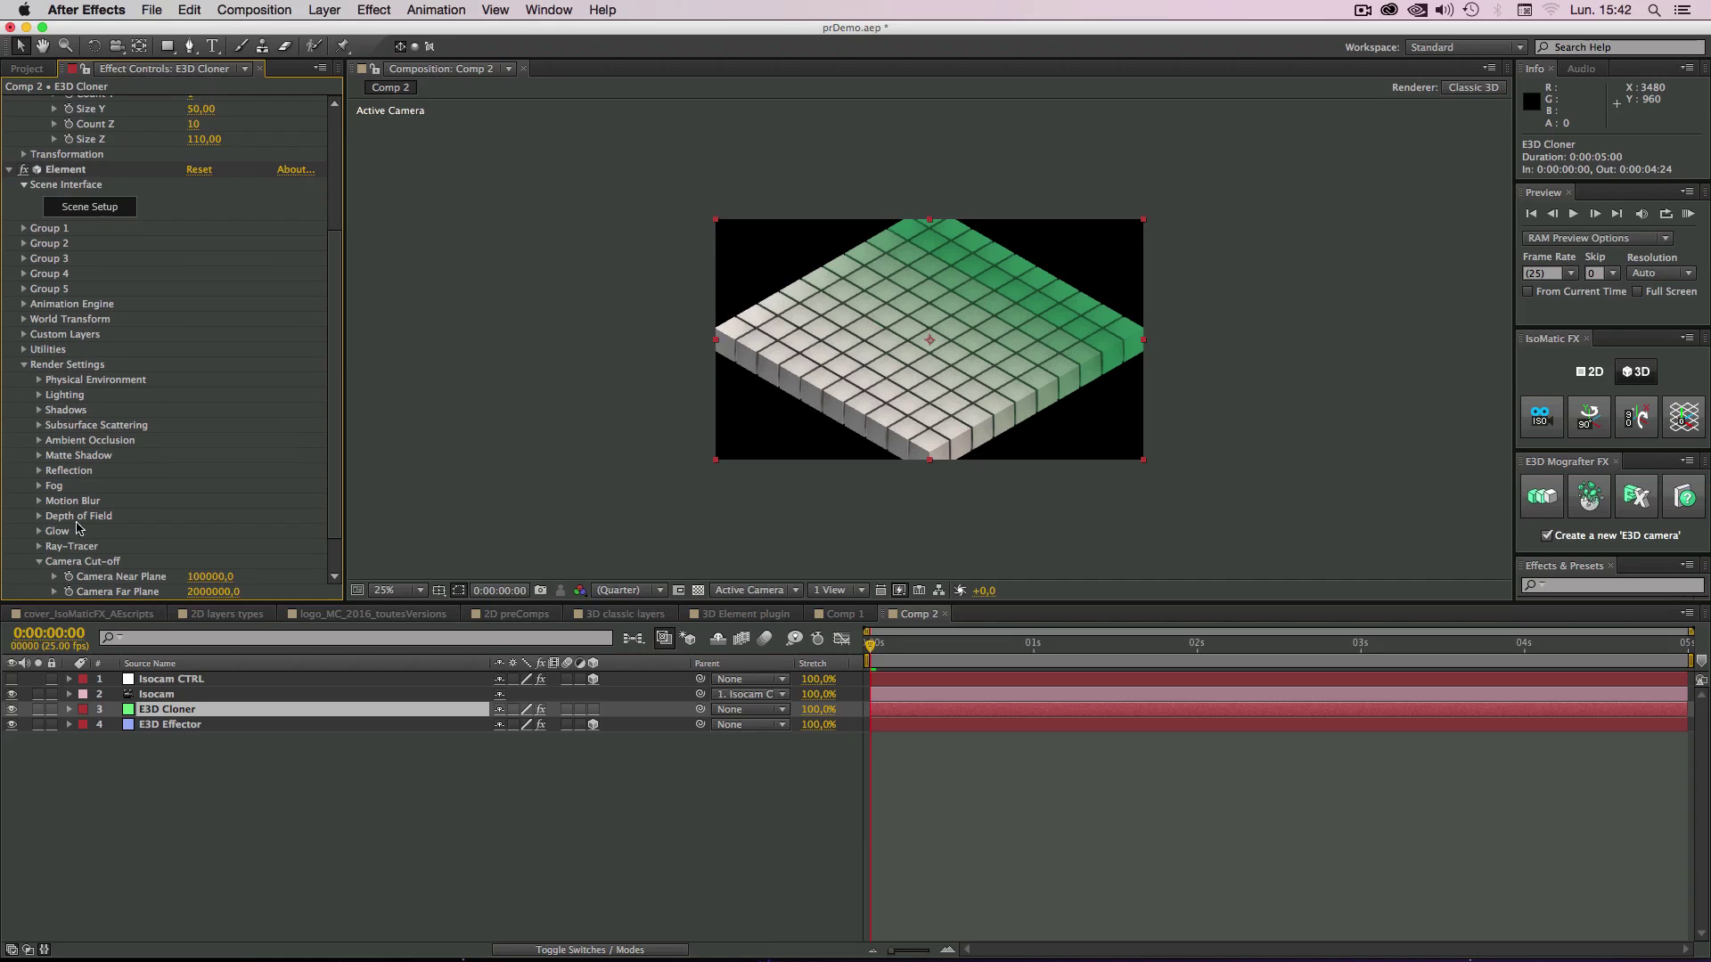
{"action": "scroll", "coordinate": [231, 520], "scroll_direction": "down", "scroll_amount": 2}
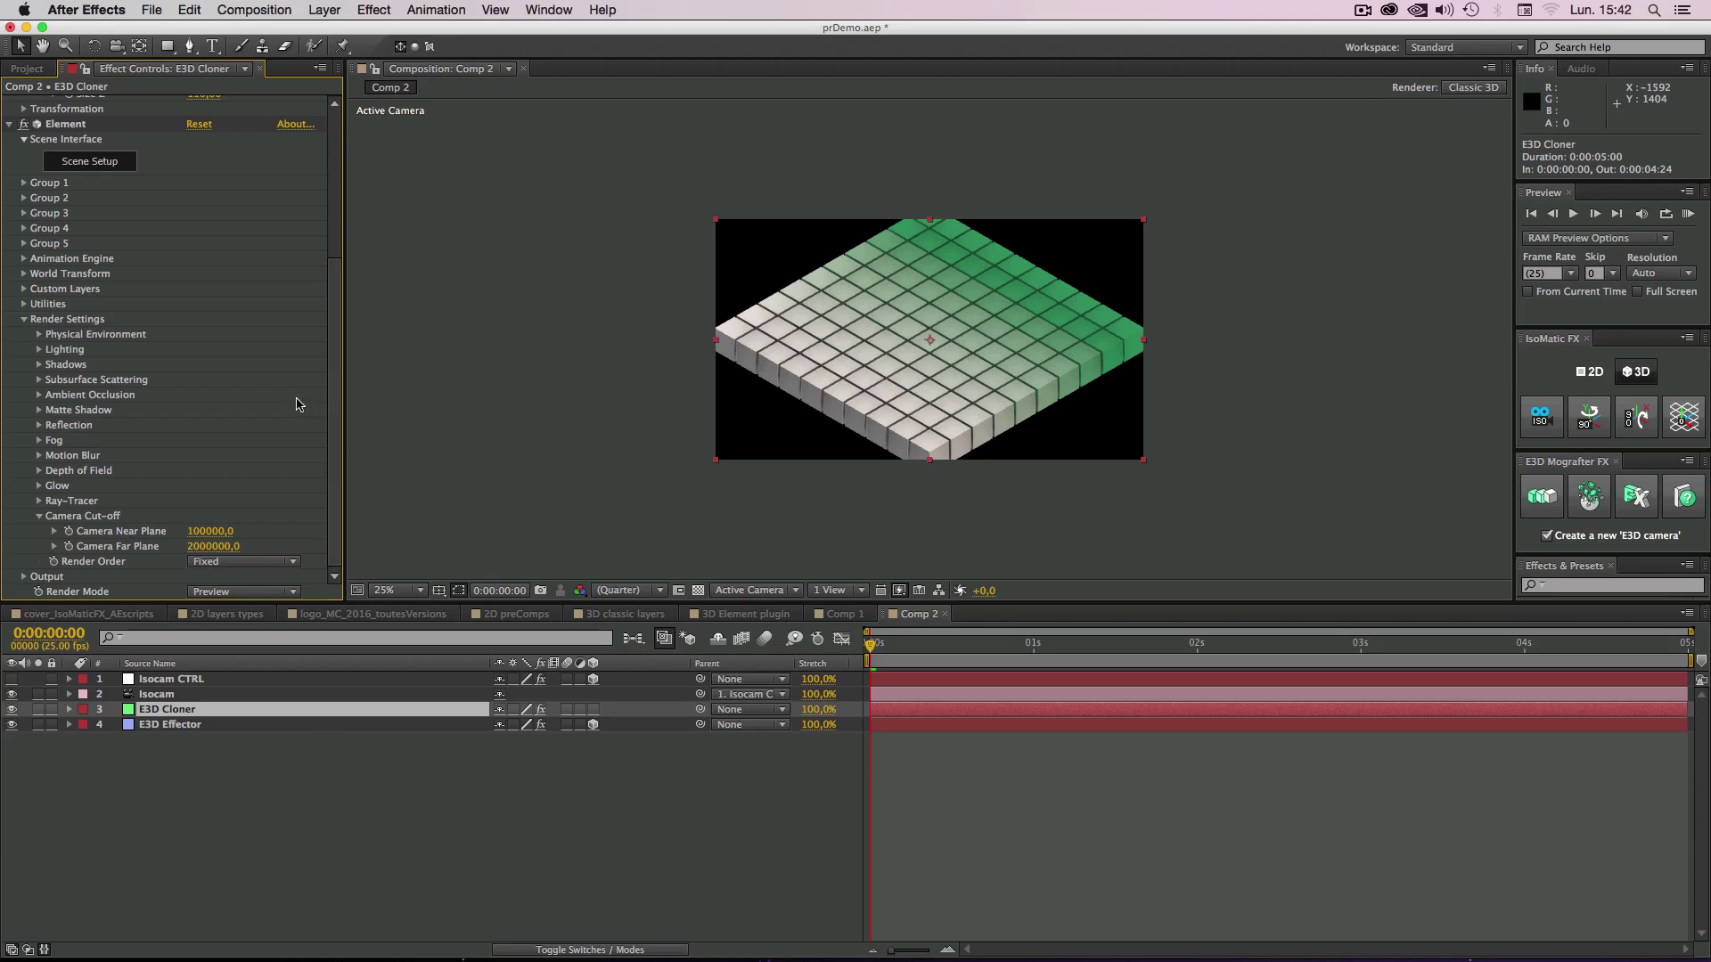
{"action": "left_click", "coordinate": [212, 533]}
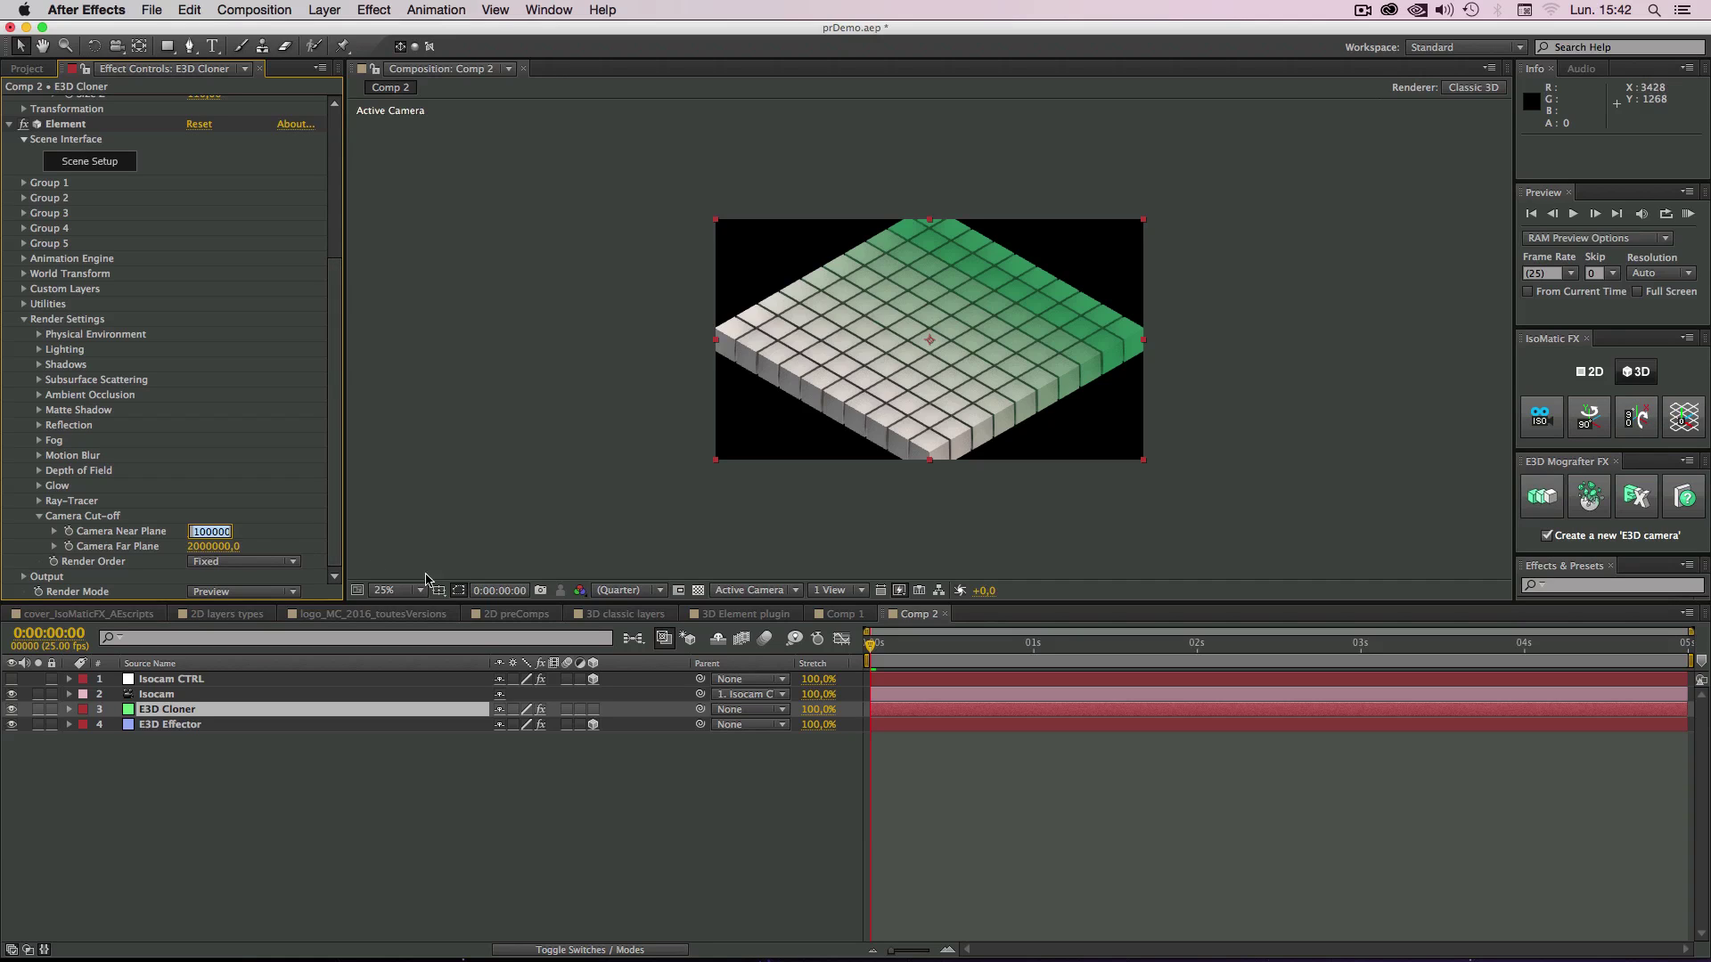
{"action": "left_click", "coordinate": [204, 534]}
{"action": "left_click", "coordinate": [213, 546]}
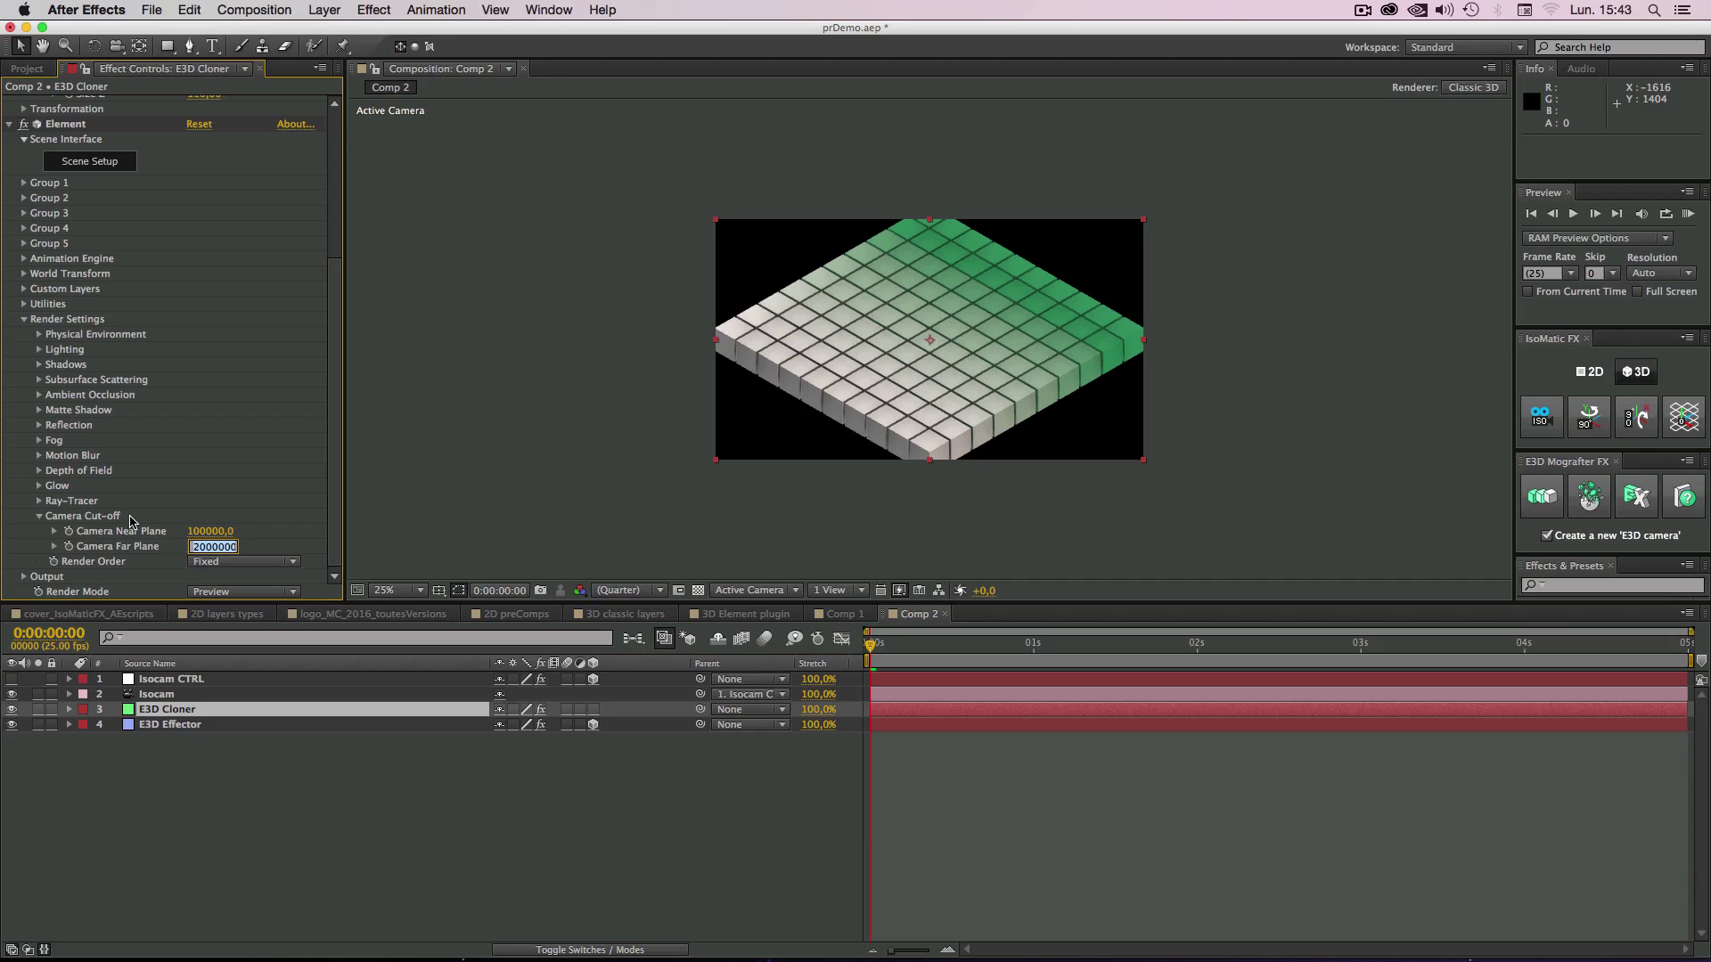
{"action": "left_click", "coordinate": [241, 793]}
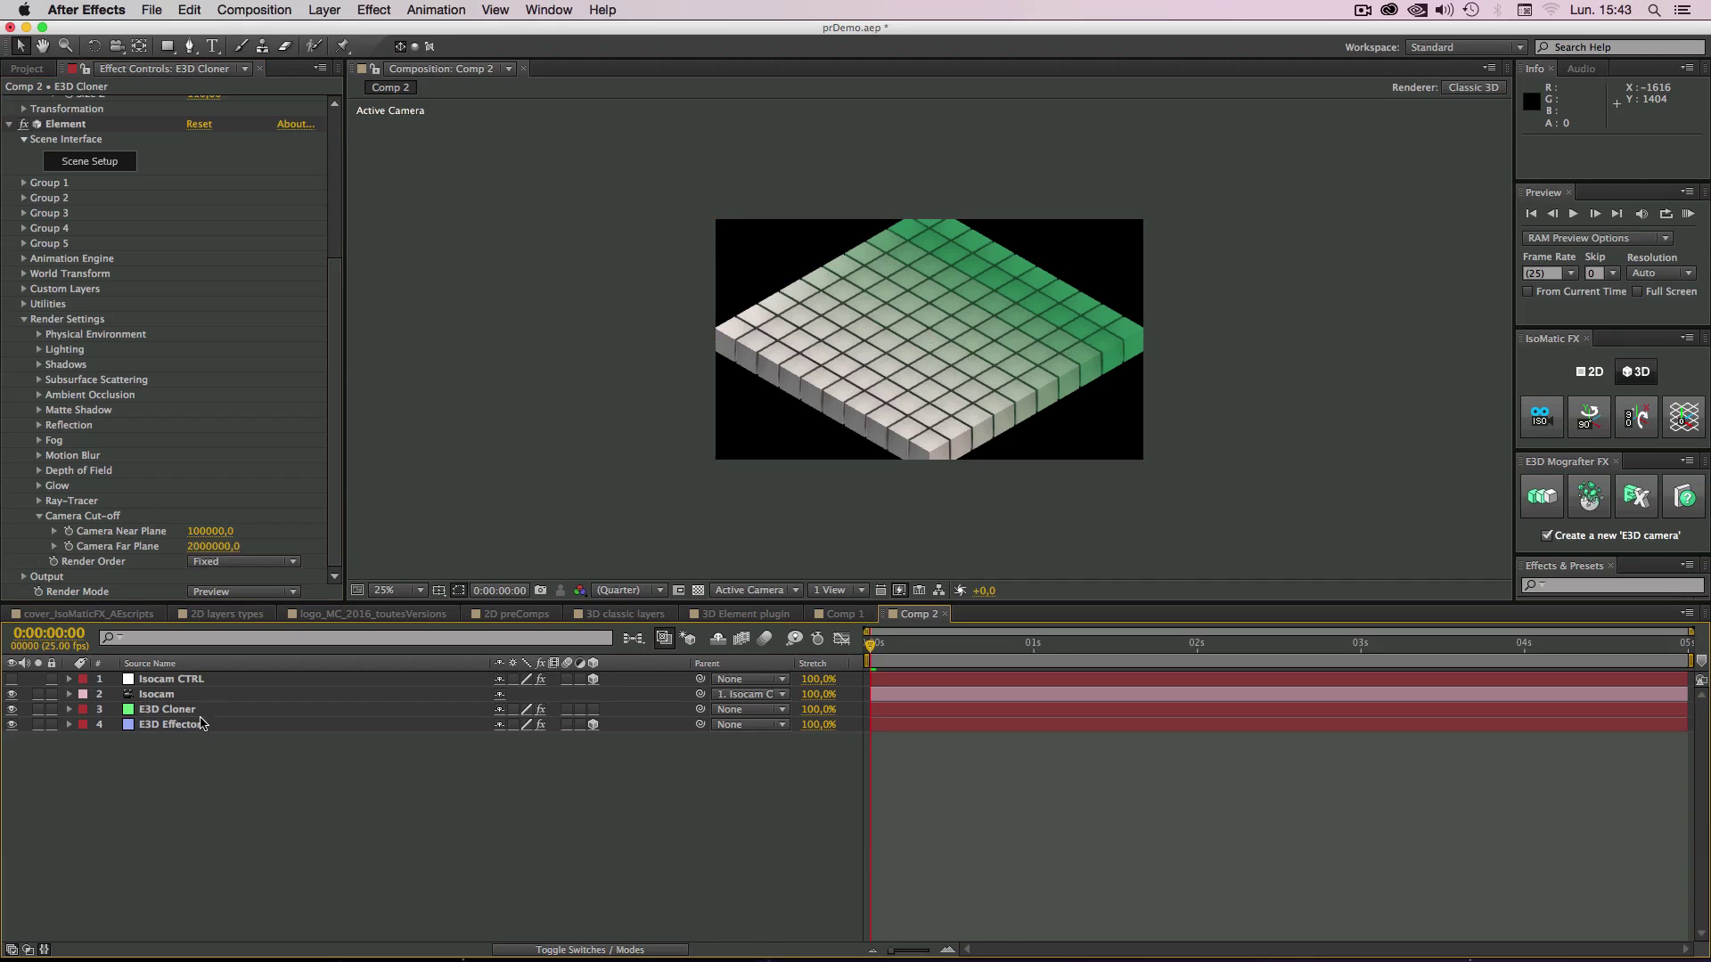
Step: Delete the Isocam CTRL and Isocam layers, collapse the E3D Mografter FX area and generate a new isometric camera
{"action": "left_click", "coordinate": [166, 682]}
{"action": "left_click", "coordinate": [153, 696], "text": "shift"}
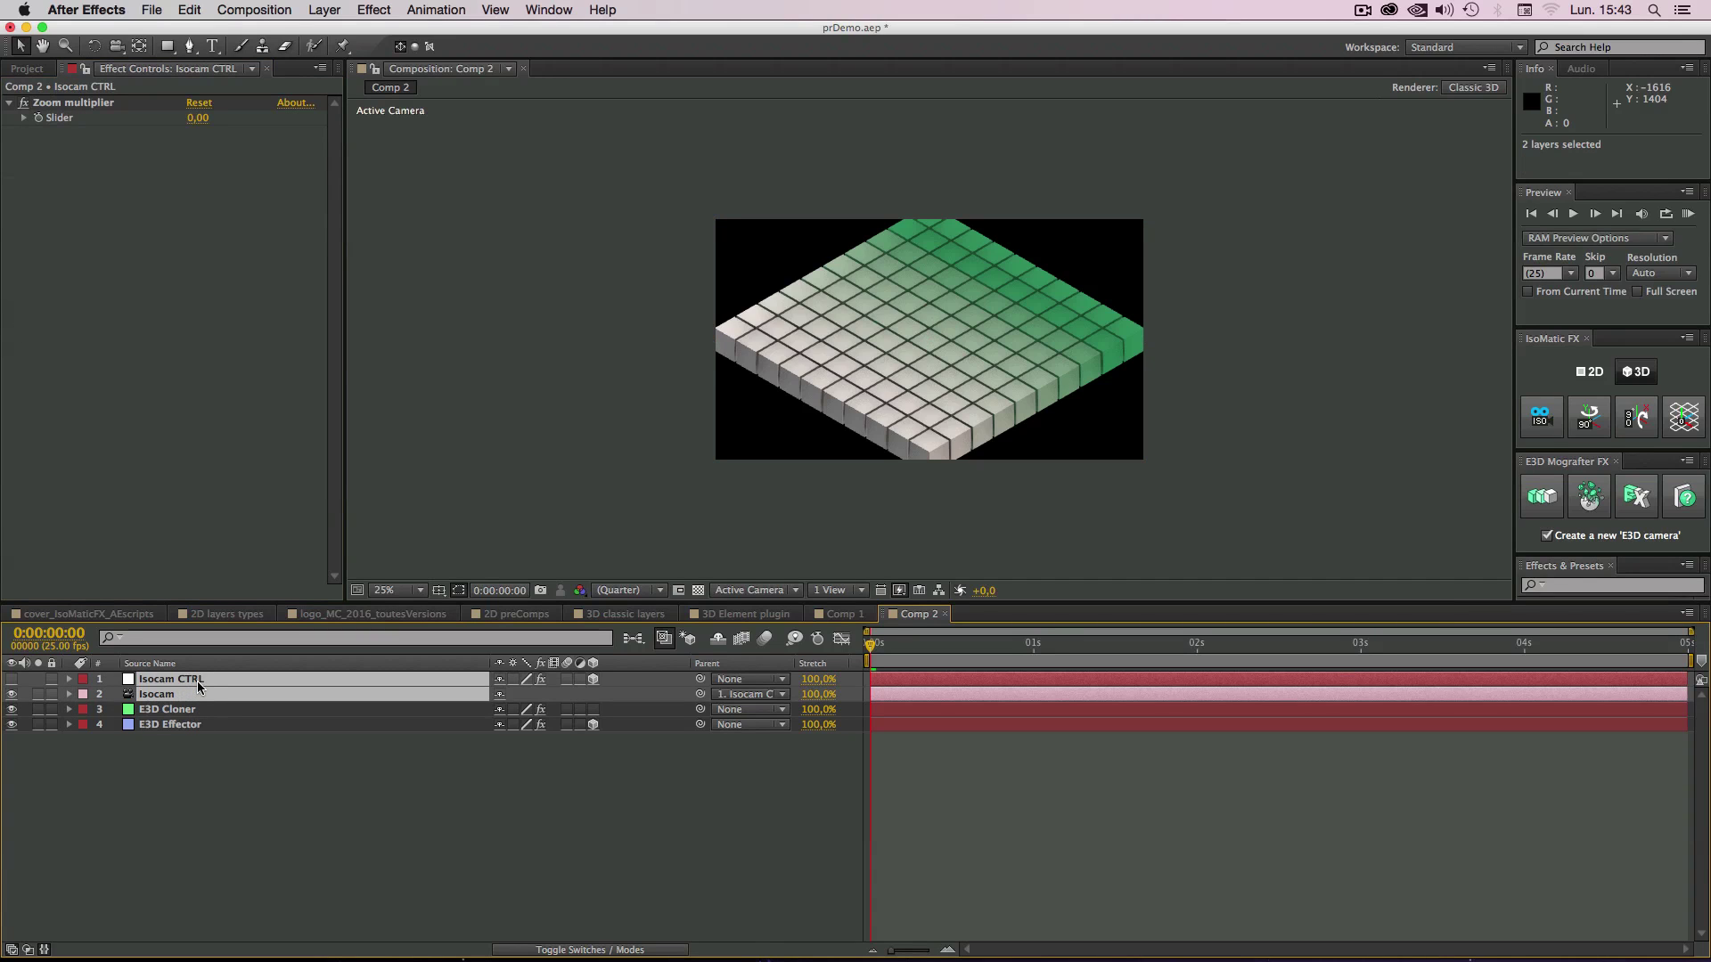
{"action": "key", "text": "Delete"}
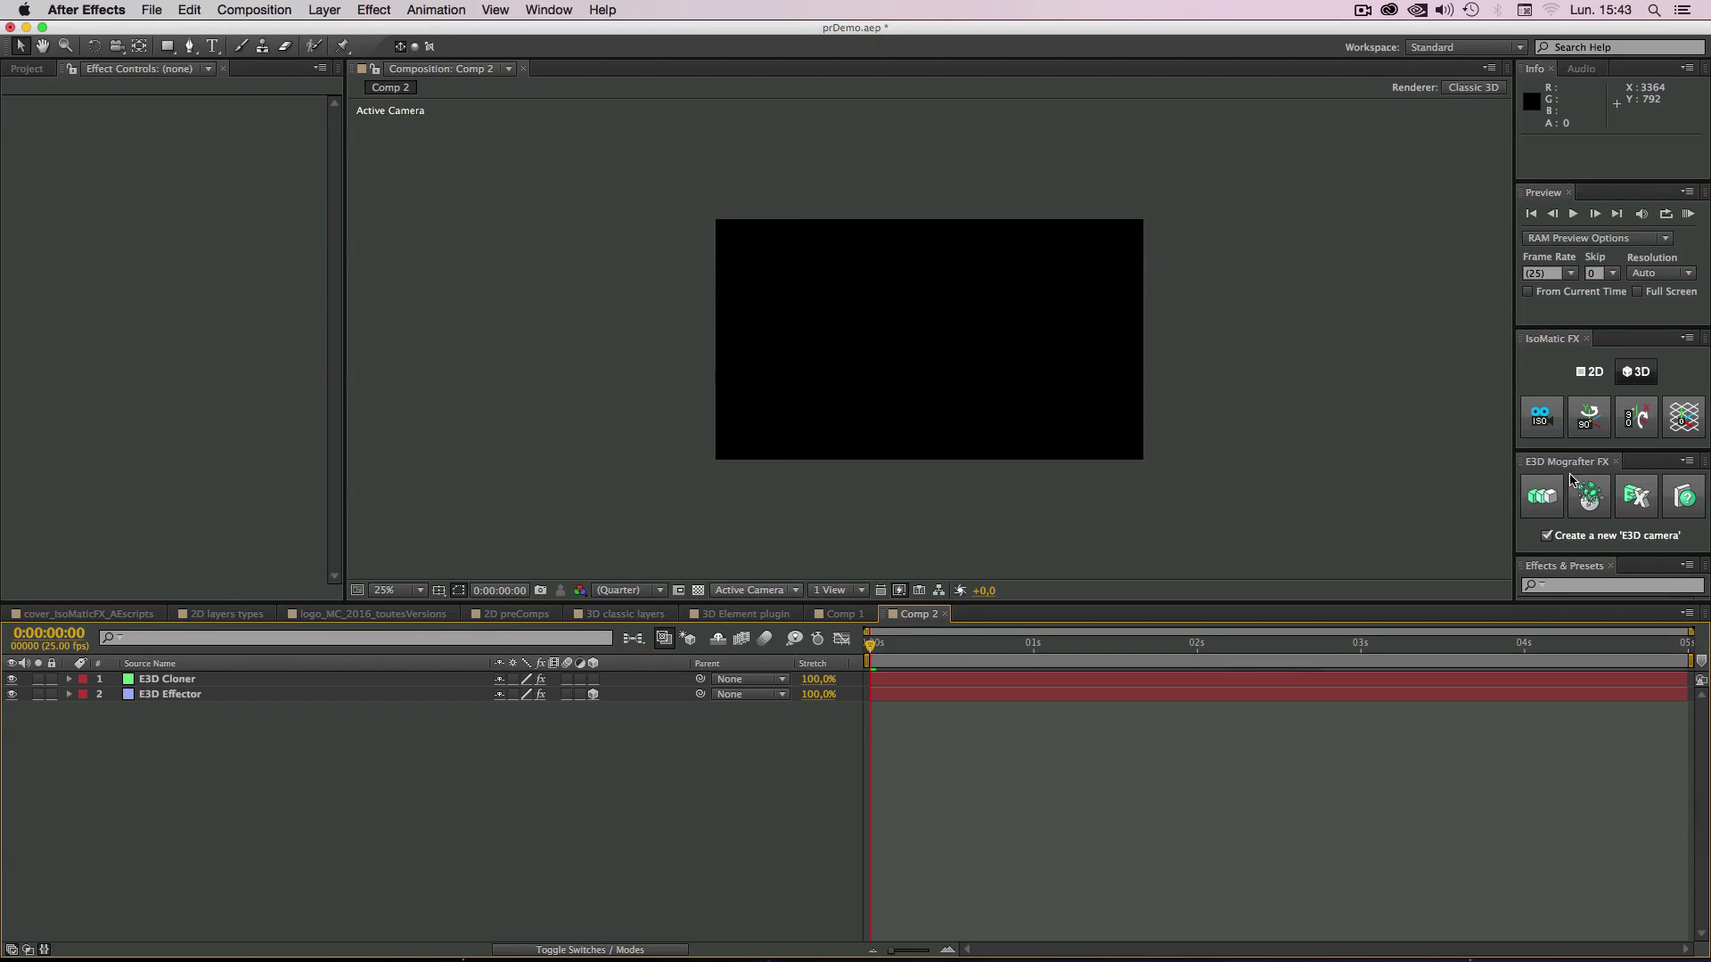
{"action": "left_click_drag", "start_coordinate": [1574, 552], "coordinate": [1568, 442]}
{"action": "left_click_drag", "start_coordinate": [1568, 448], "coordinate": [1568, 451]}
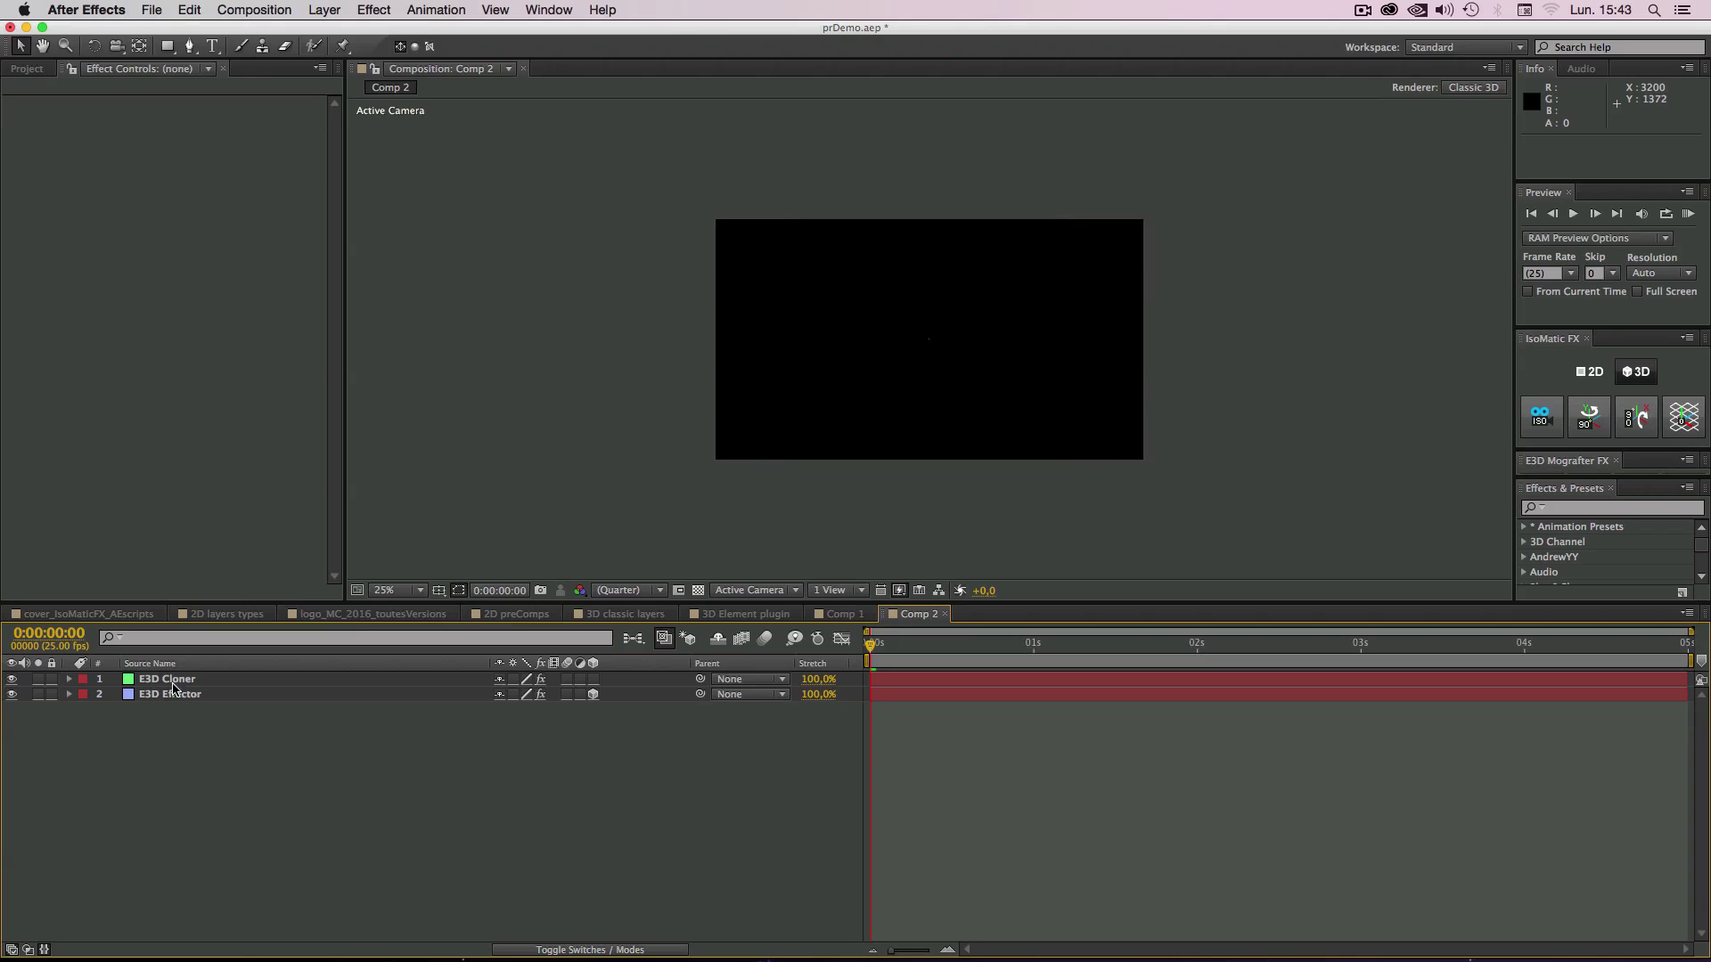
{"action": "left_click", "coordinate": [1542, 416]}
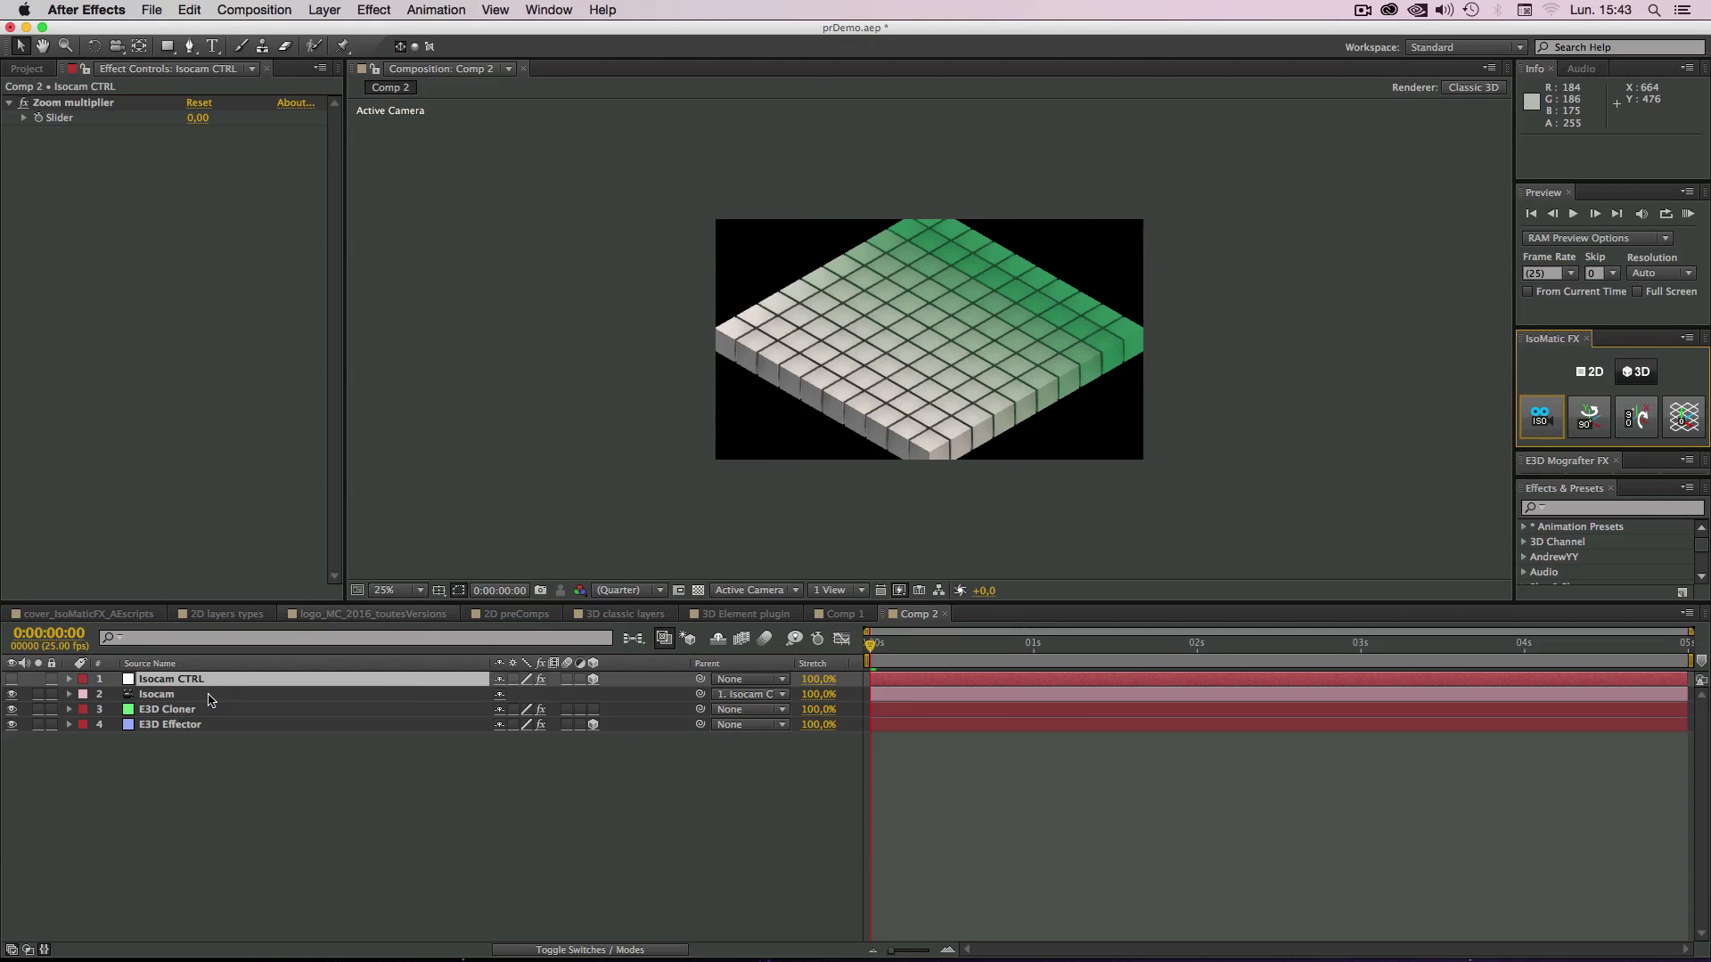
Step: Review the Element effect's Camera Cut-off values on the E3D Cloner layer and deselect the layer
{"action": "left_click", "coordinate": [166, 709]}
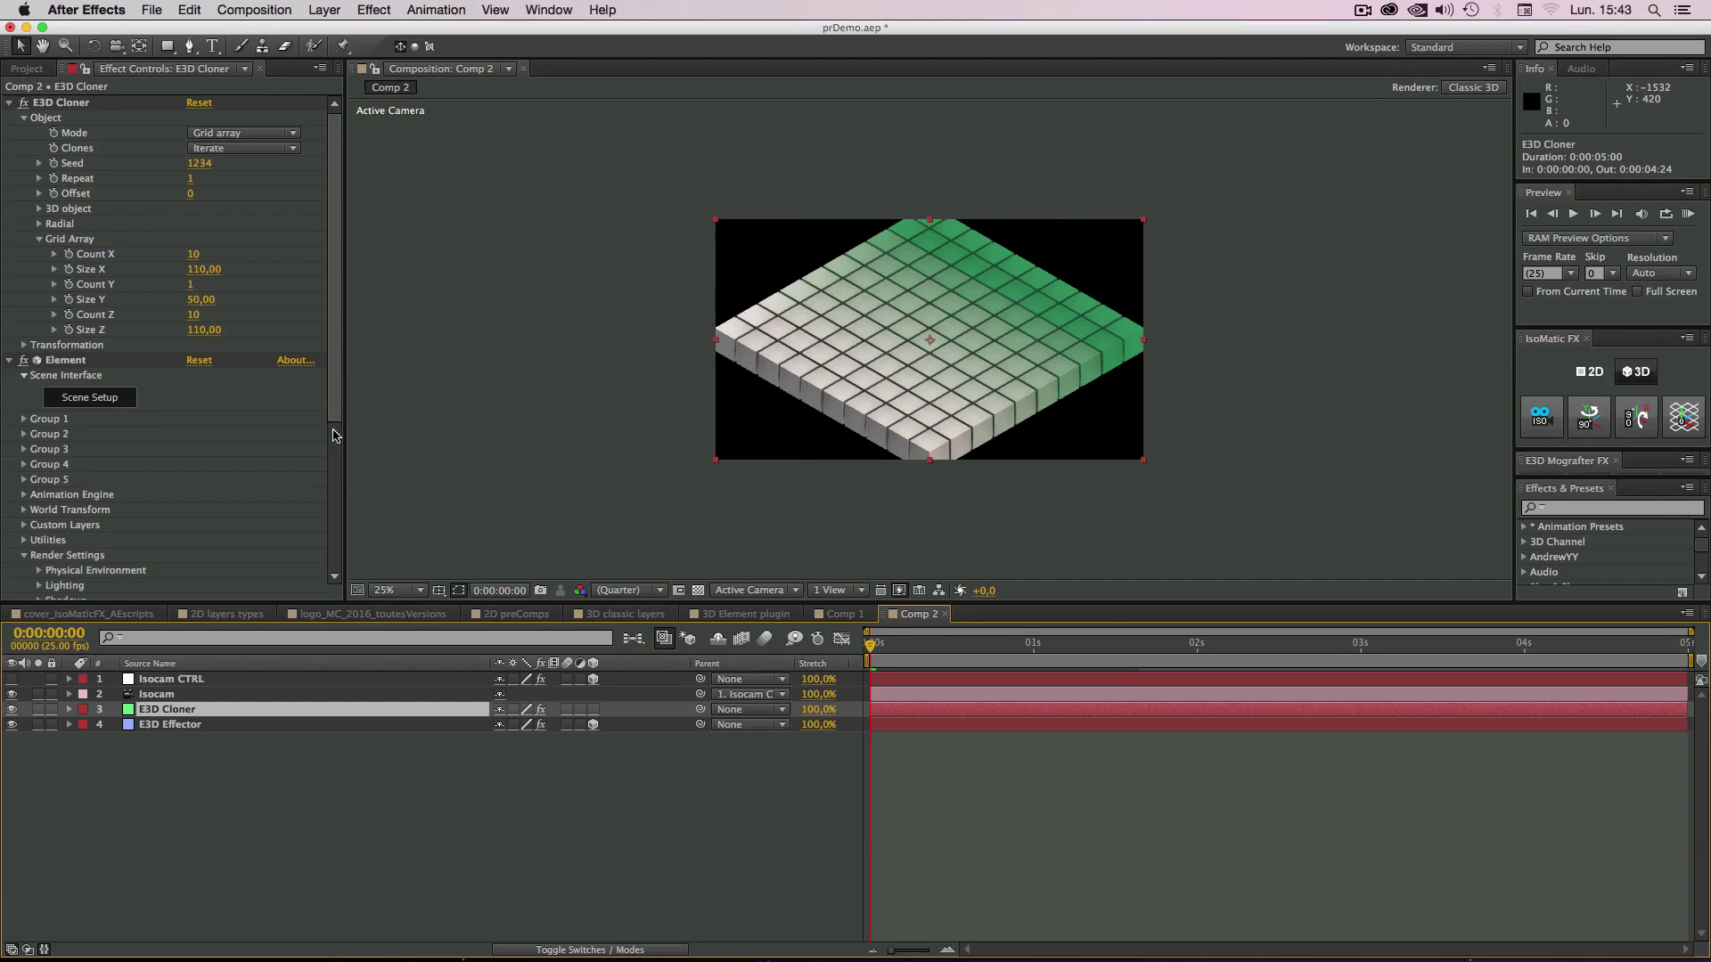
{"action": "scroll", "coordinate": [335, 436], "scroll_direction": "down", "scroll_amount": 5}
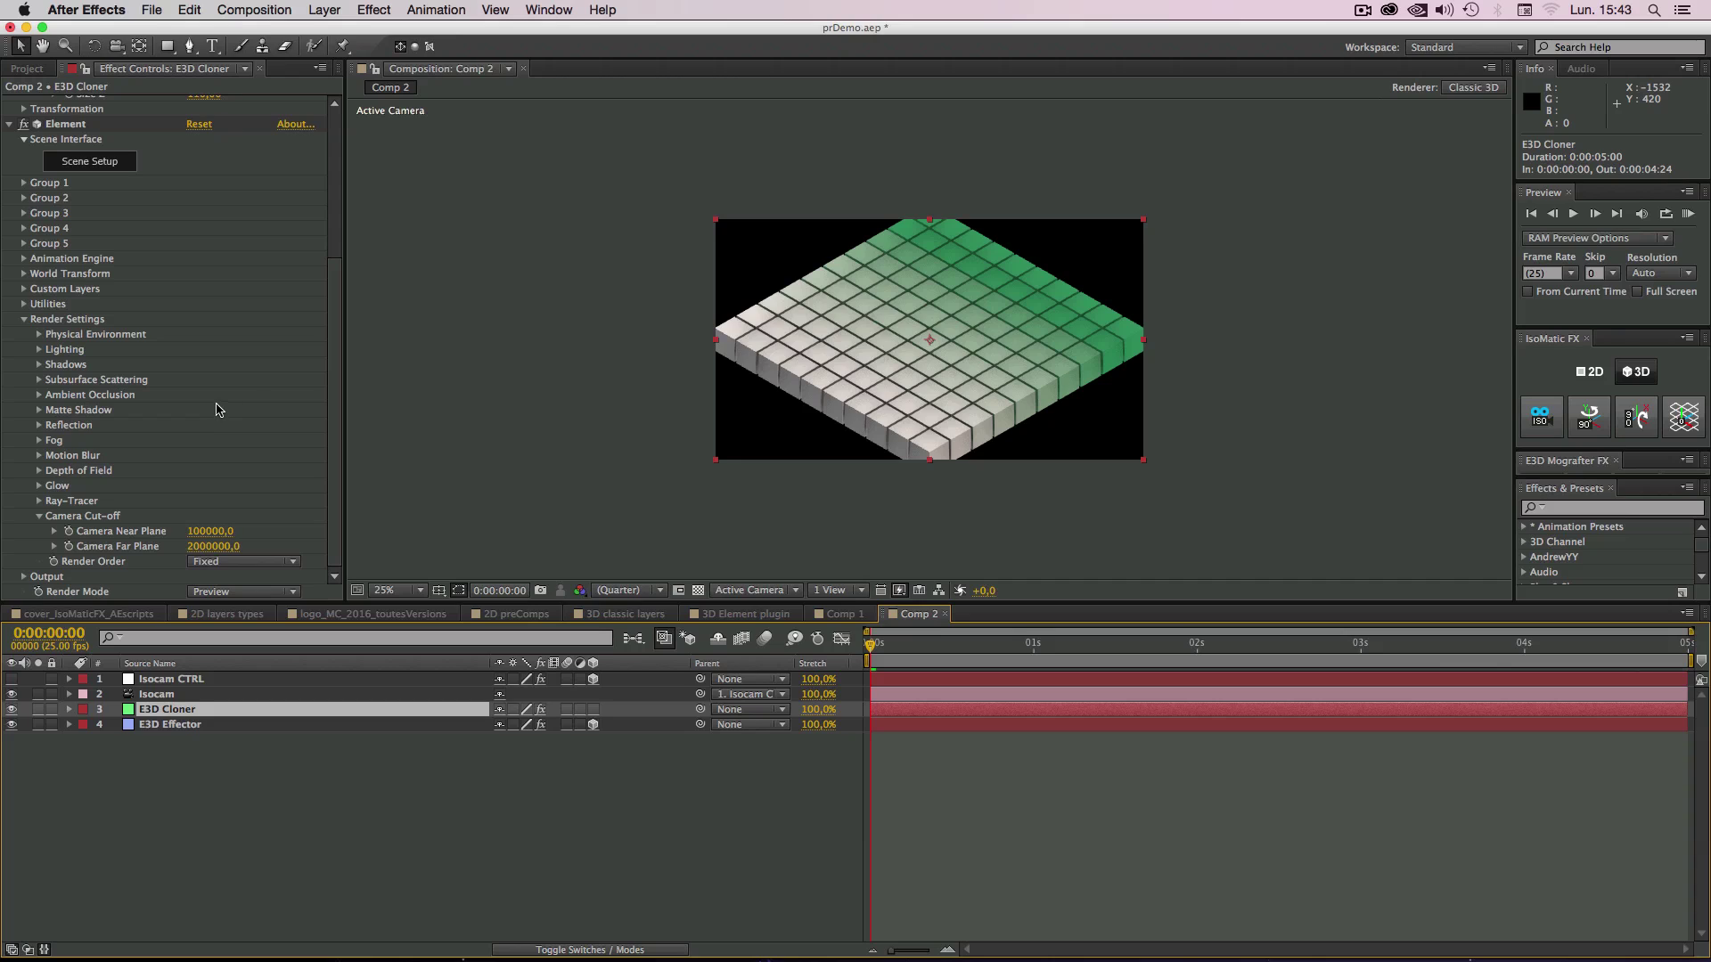
{"action": "left_click", "coordinate": [336, 832]}
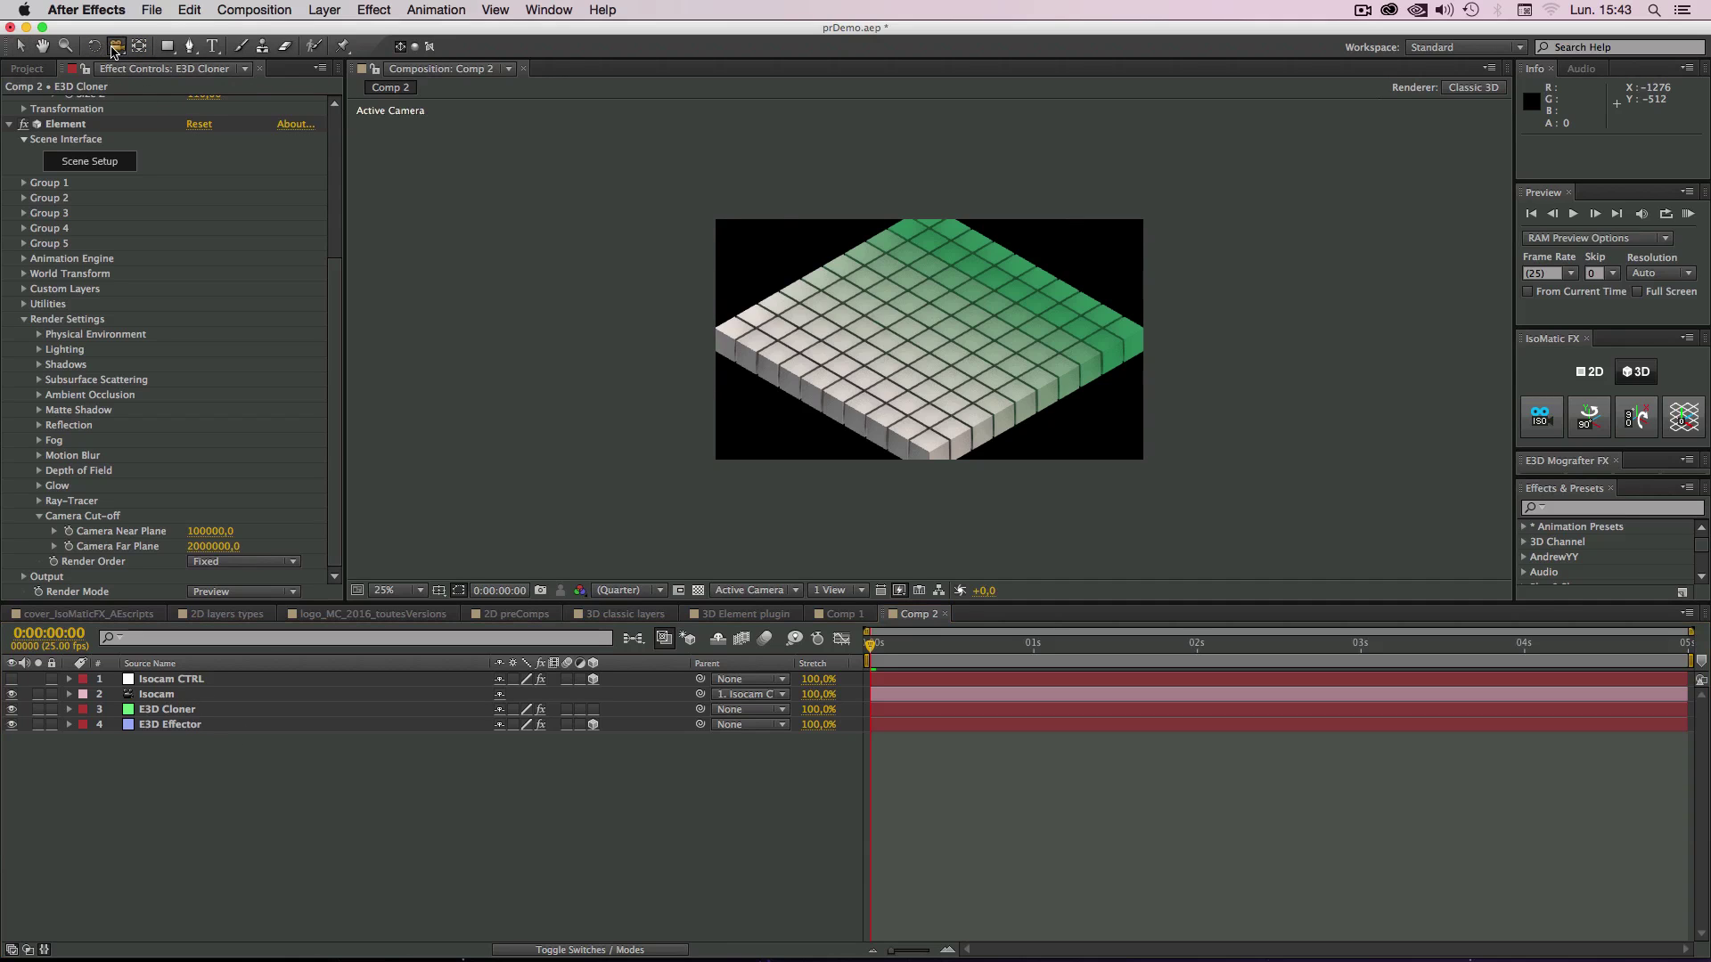
Step: Try shifting the isometric view with the Track XY Camera Tool and undo the camera move
{"action": "left_click_drag", "start_coordinate": [114, 52], "coordinate": [186, 98]}
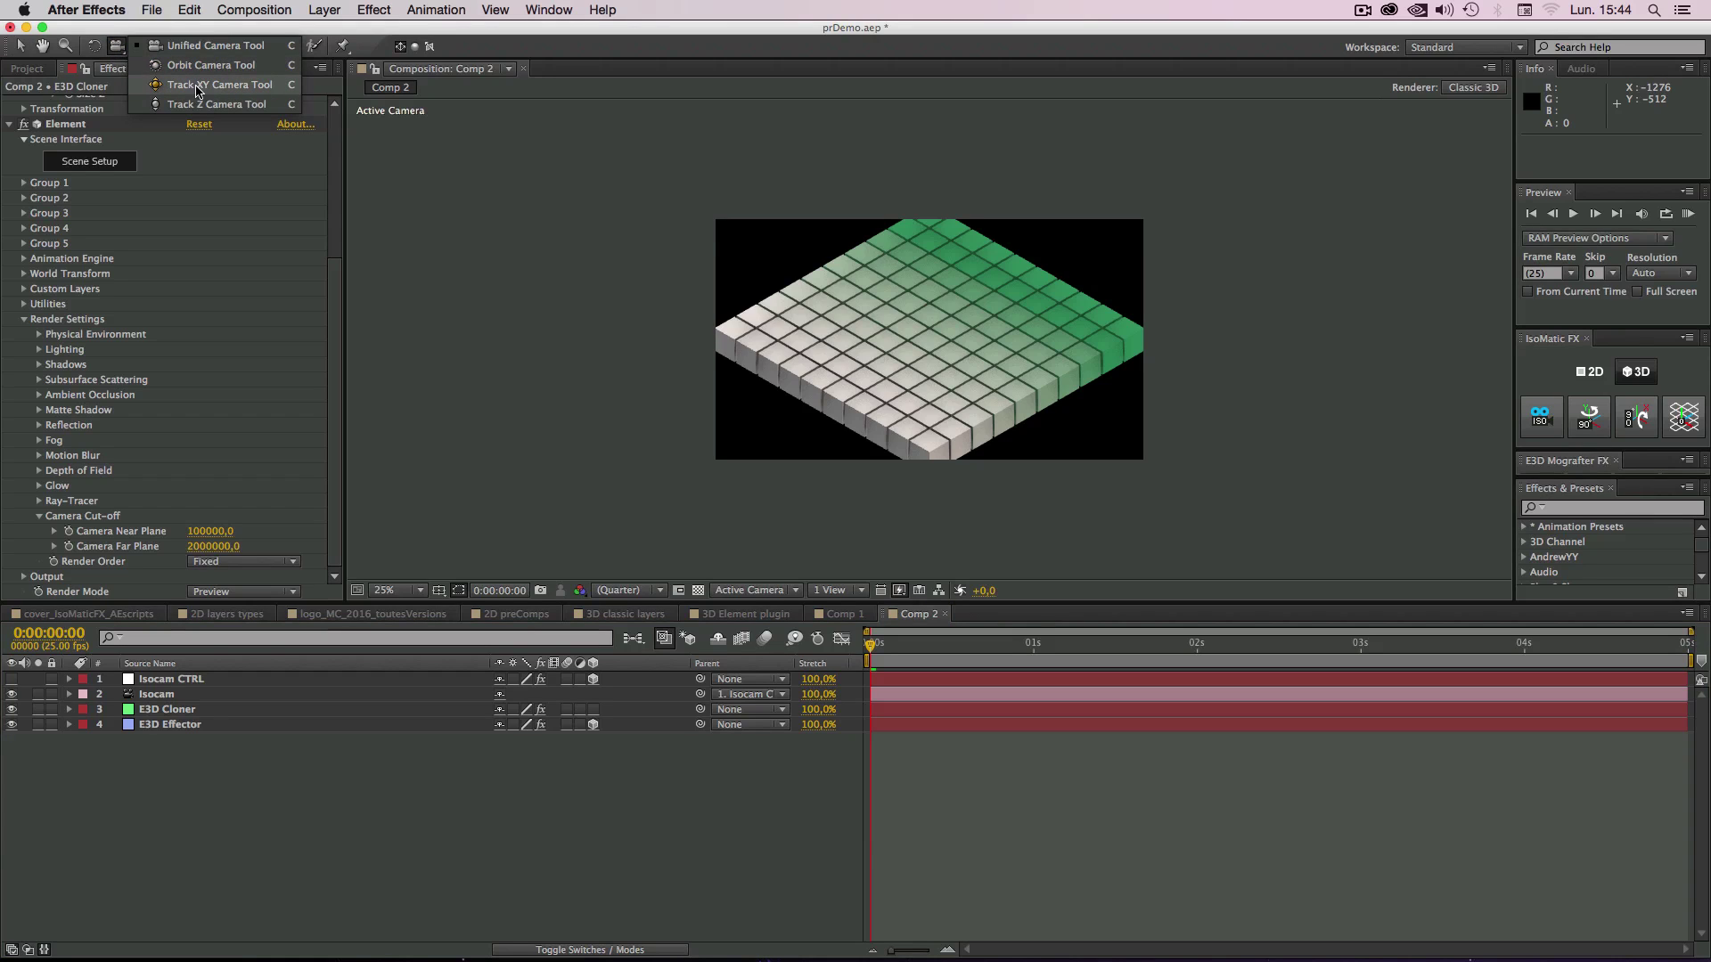
{"action": "left_click_drag", "start_coordinate": [198, 92], "coordinate": [197, 92]}
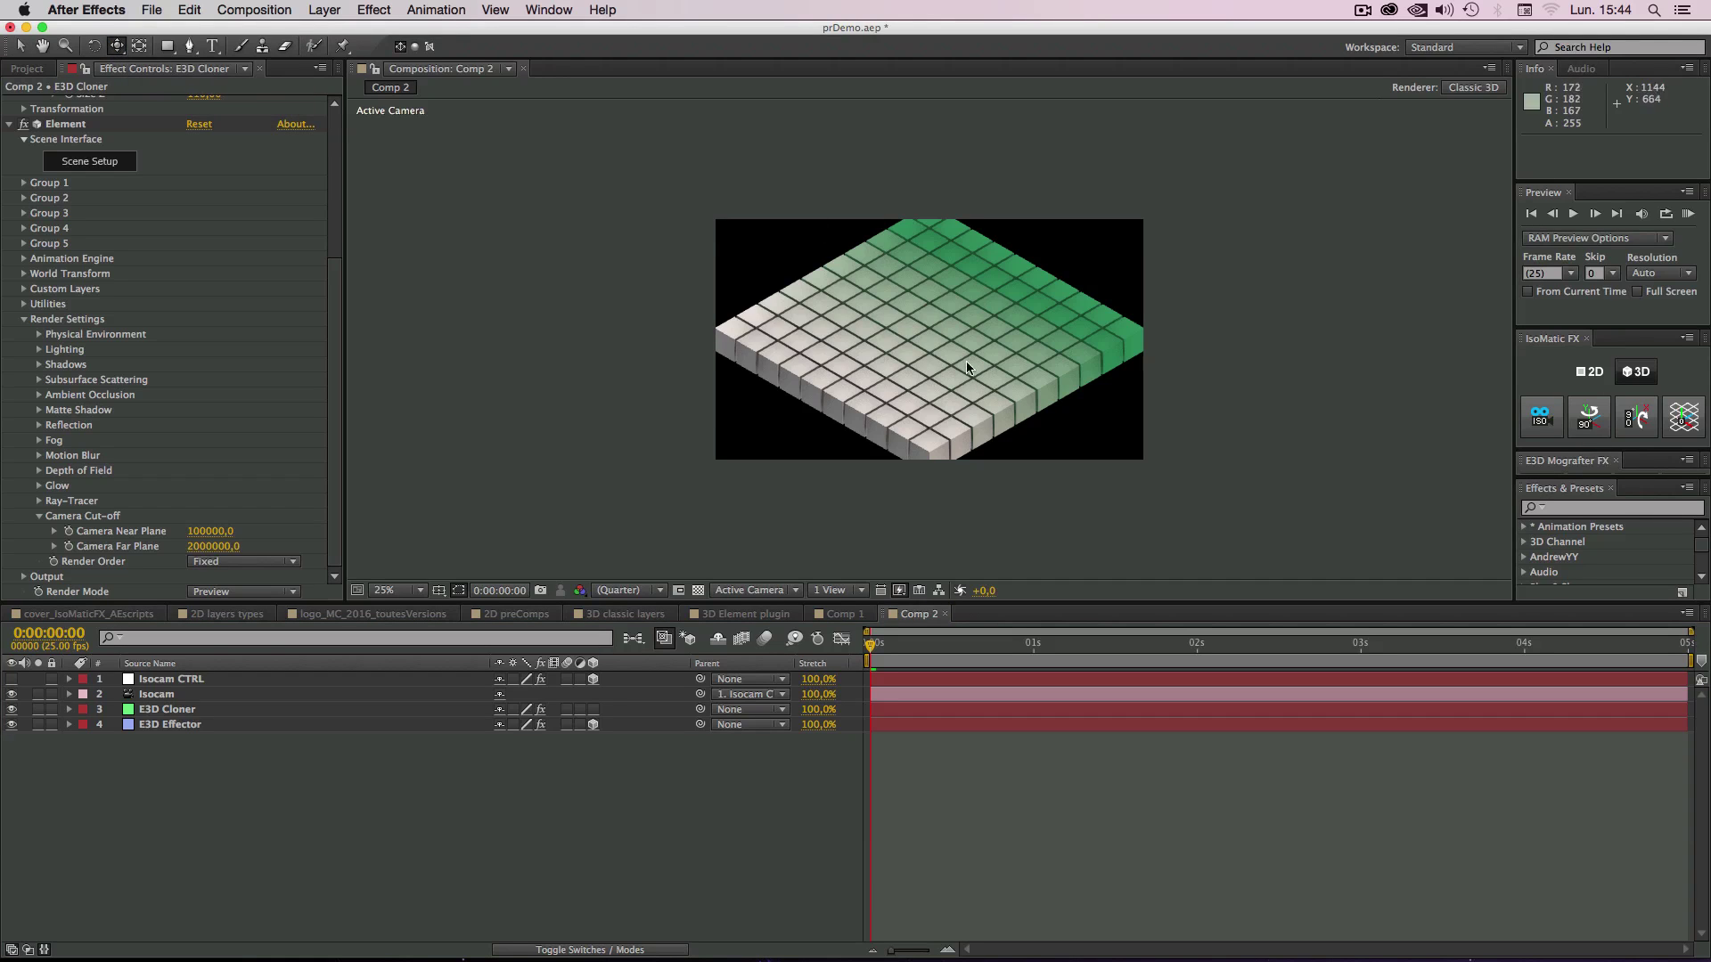
{"action": "left_click_drag", "start_coordinate": [913, 344], "coordinate": [962, 355]}
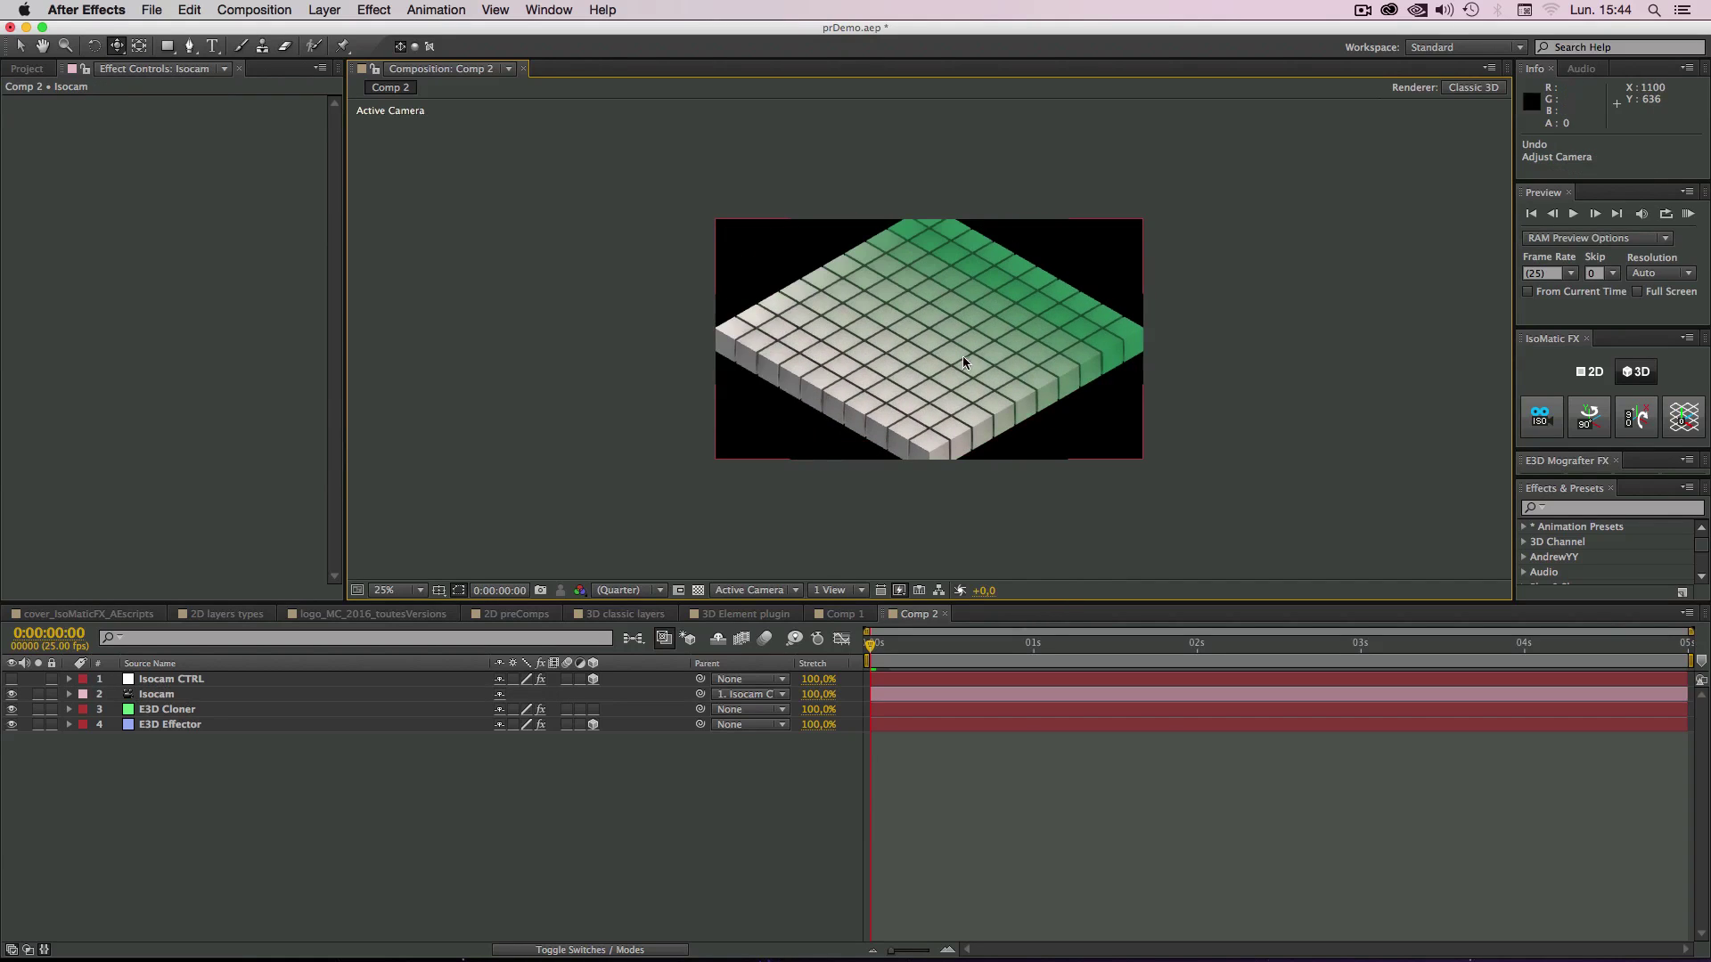
Step: Add Point of Interest and Position keyframes to the Isocam layer at 0 seconds
{"action": "left_click", "coordinate": [158, 695]}
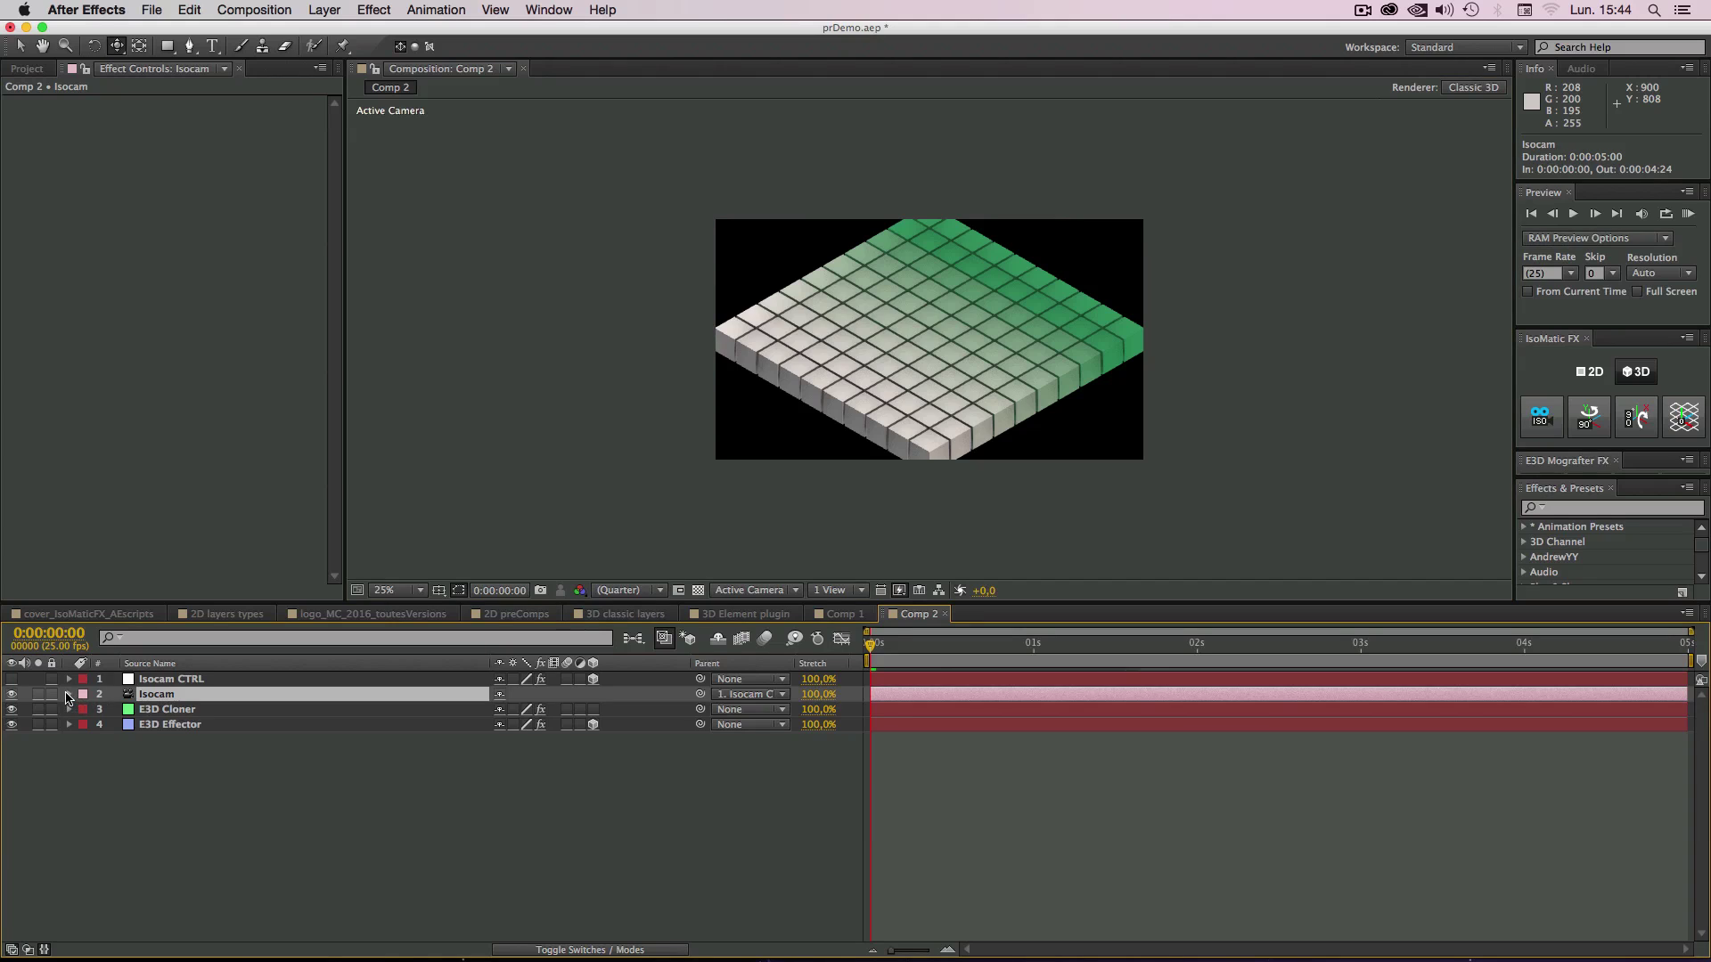
{"action": "left_click", "coordinate": [69, 695]}
{"action": "left_click", "coordinate": [85, 711]}
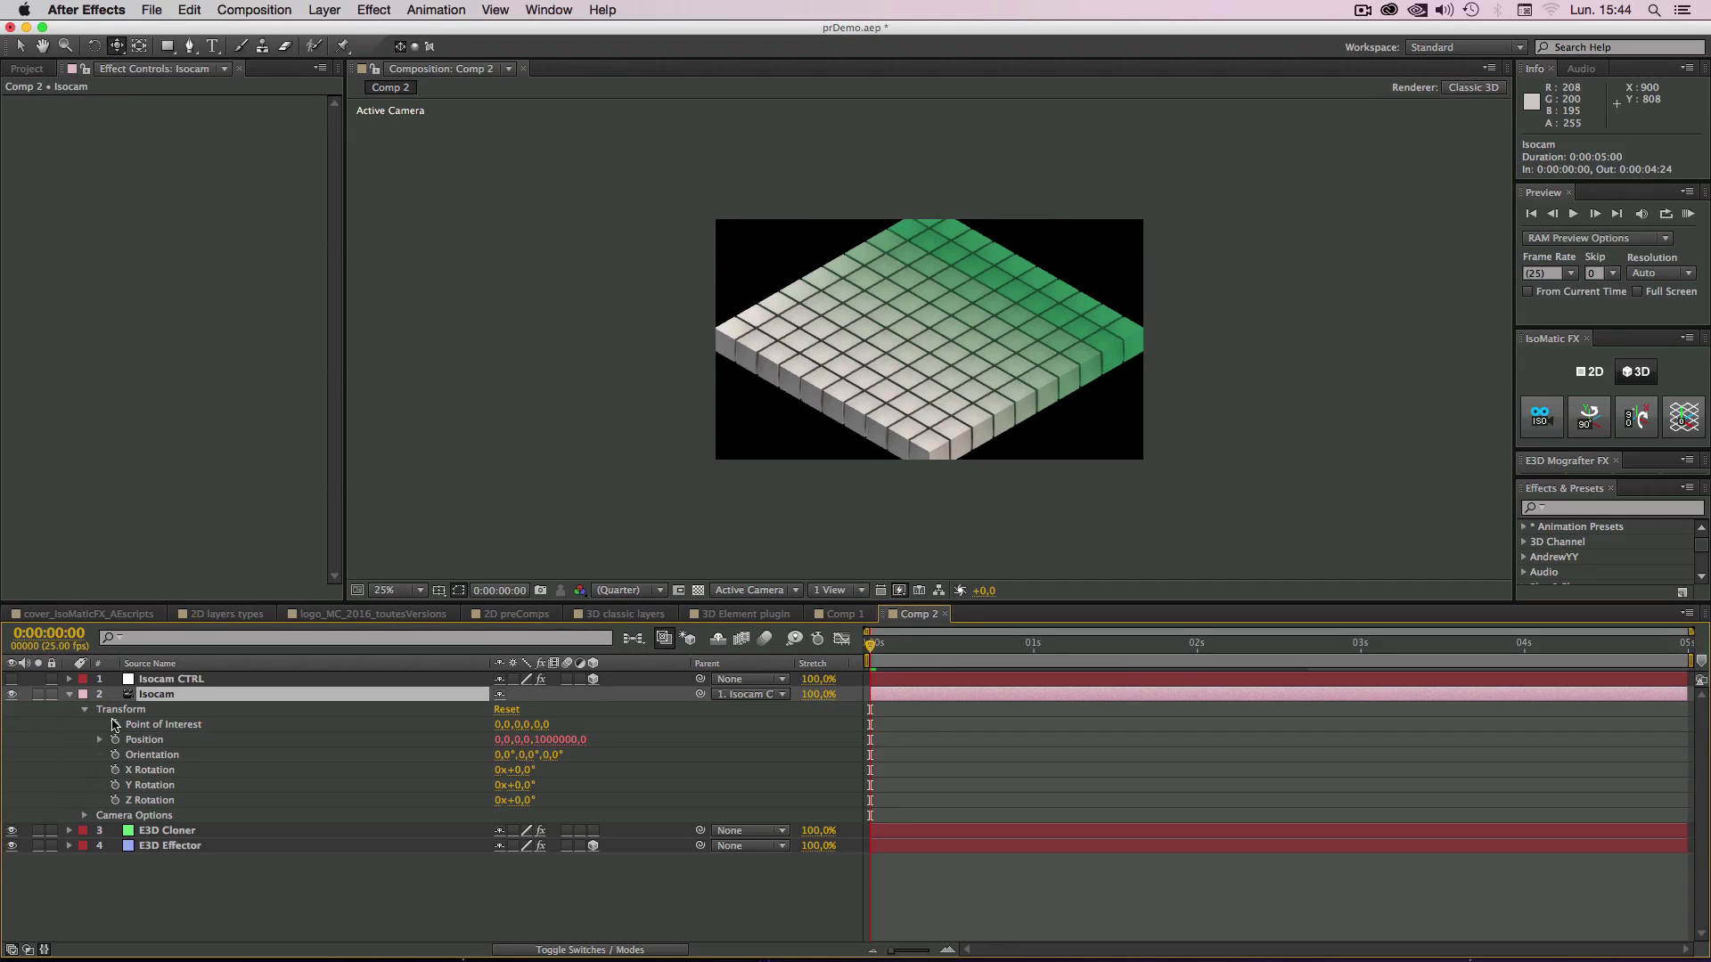
{"action": "left_click", "coordinate": [115, 725]}
{"action": "left_click", "coordinate": [115, 739]}
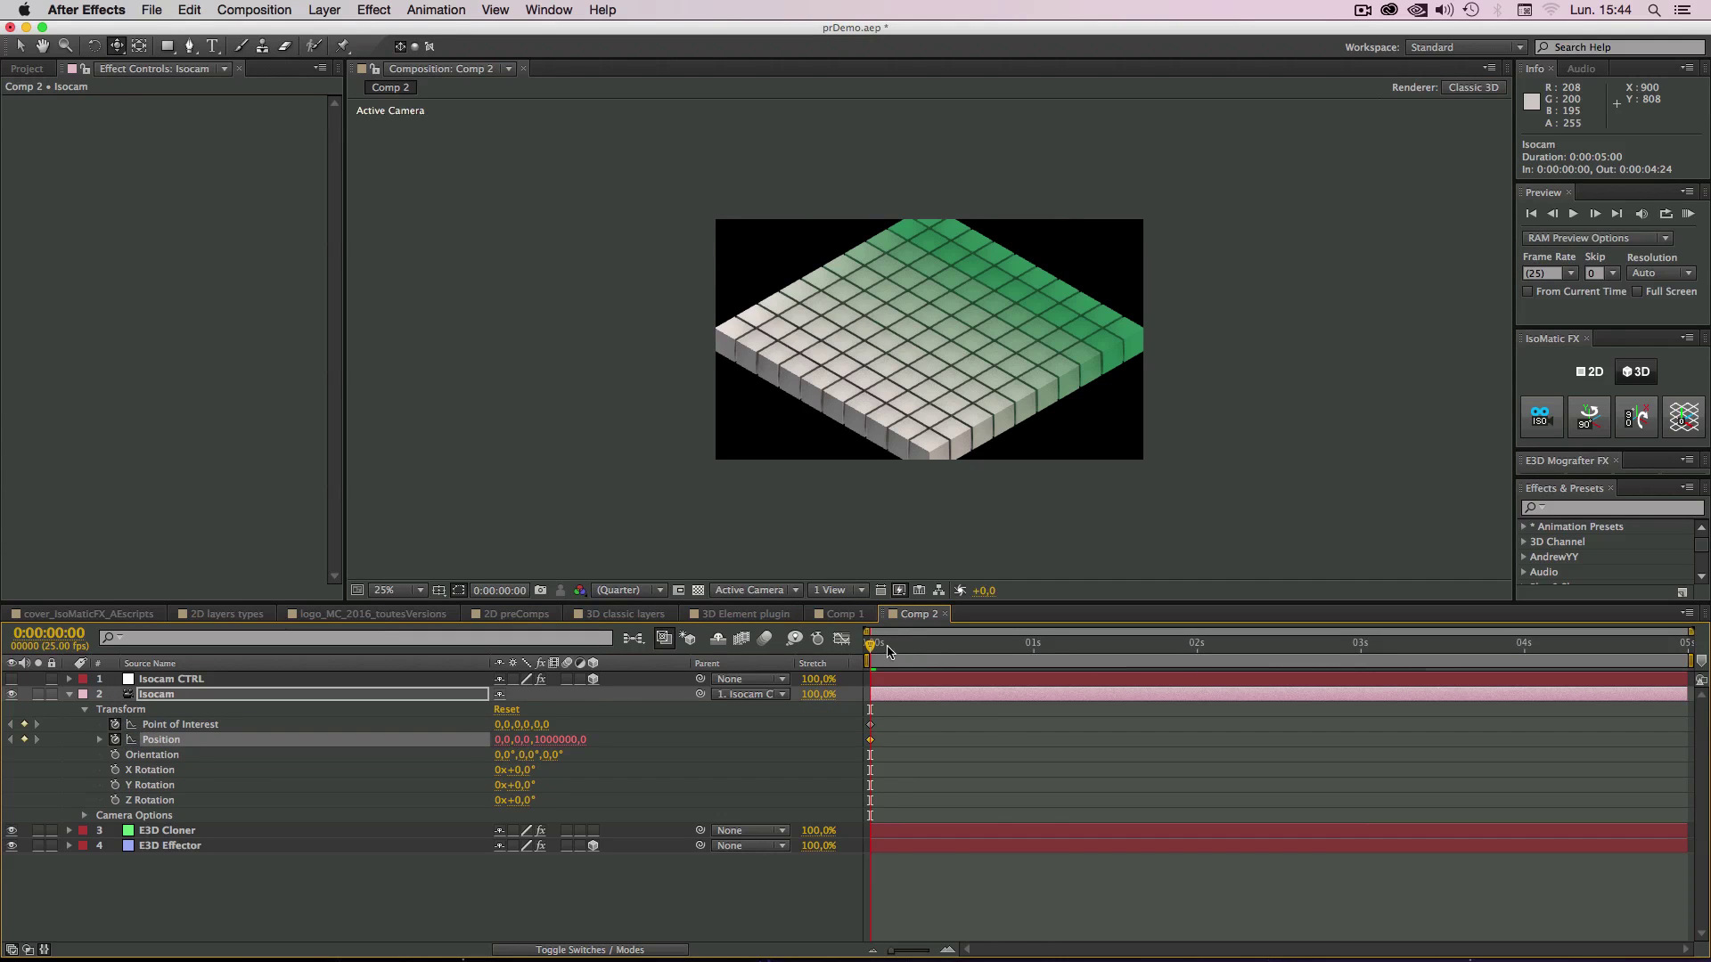
Step: Track the Isocam to about X -4304 at 1 second, return to the first frame and remove its Point of Interest and Position keyframes
{"action": "left_click_drag", "start_coordinate": [887, 650], "coordinate": [1034, 645]}
{"action": "left_click_drag", "start_coordinate": [997, 314], "coordinate": [522, 318]}
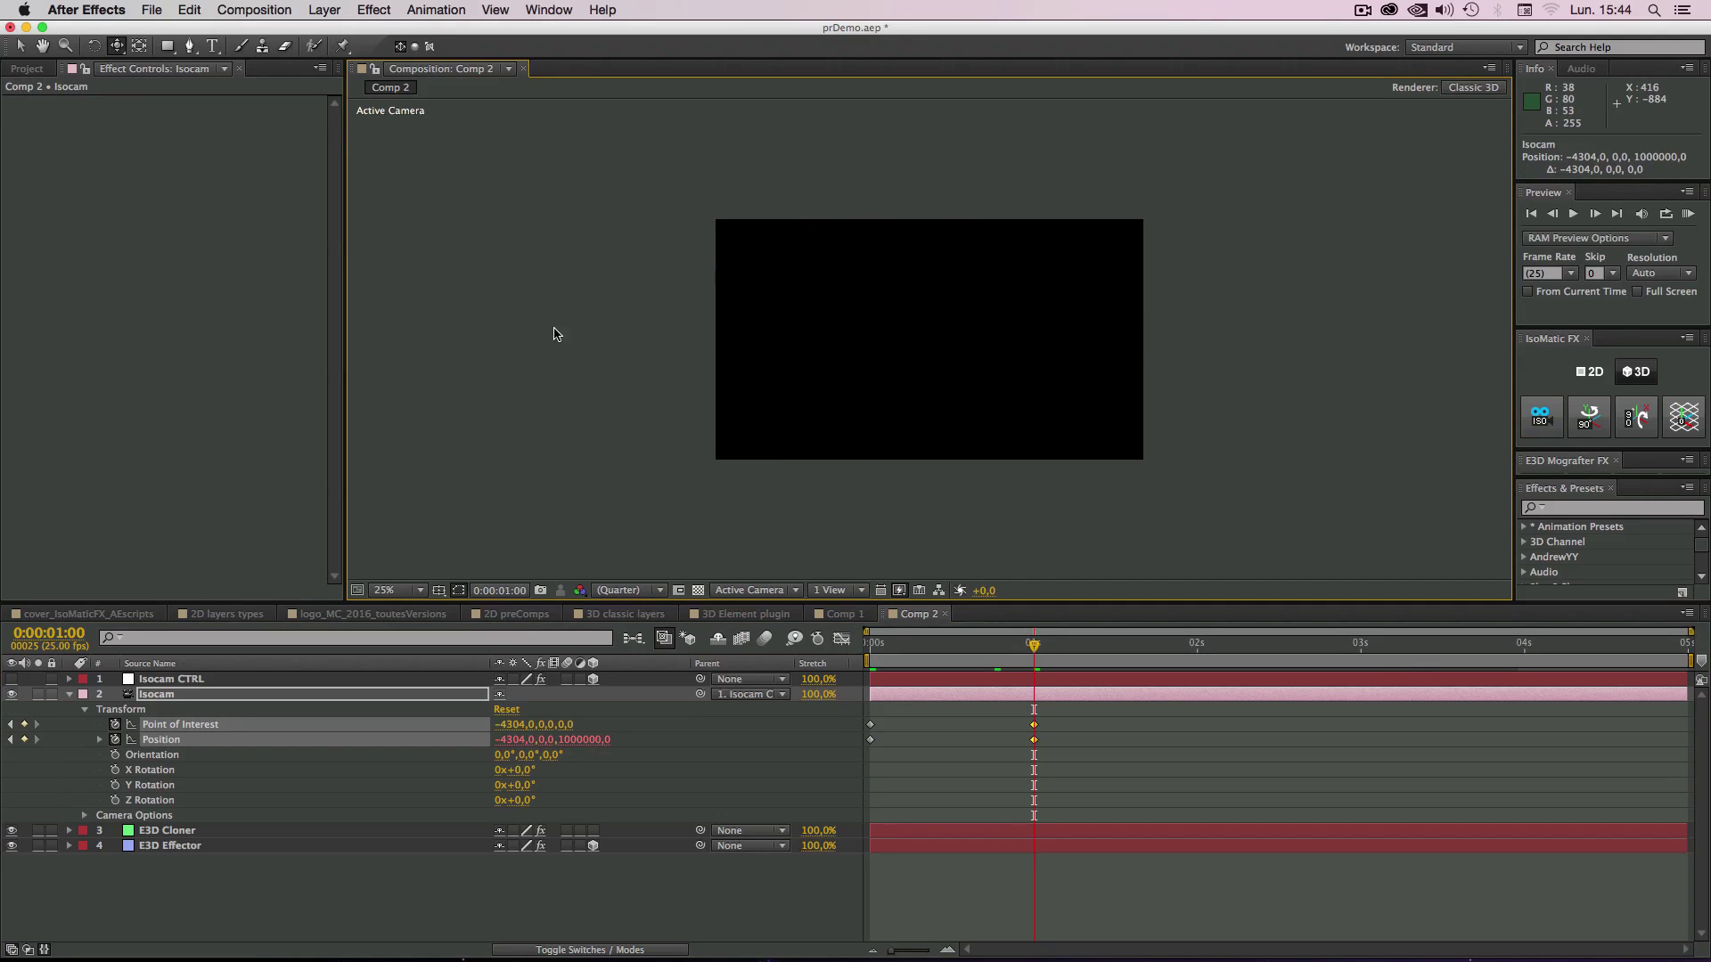
{"action": "mouse_move", "coordinate": [876, 652]}
{"action": "left_mouse_down"}
{"action": "mouse_move", "coordinate": [1060, 655]}
{"action": "mouse_move", "coordinate": [858, 660]}
{"action": "mouse_move", "coordinate": [875, 654]}
{"action": "mouse_move", "coordinate": [1048, 669]}
{"action": "mouse_move", "coordinate": [860, 670]}
{"action": "left_mouse_up"}
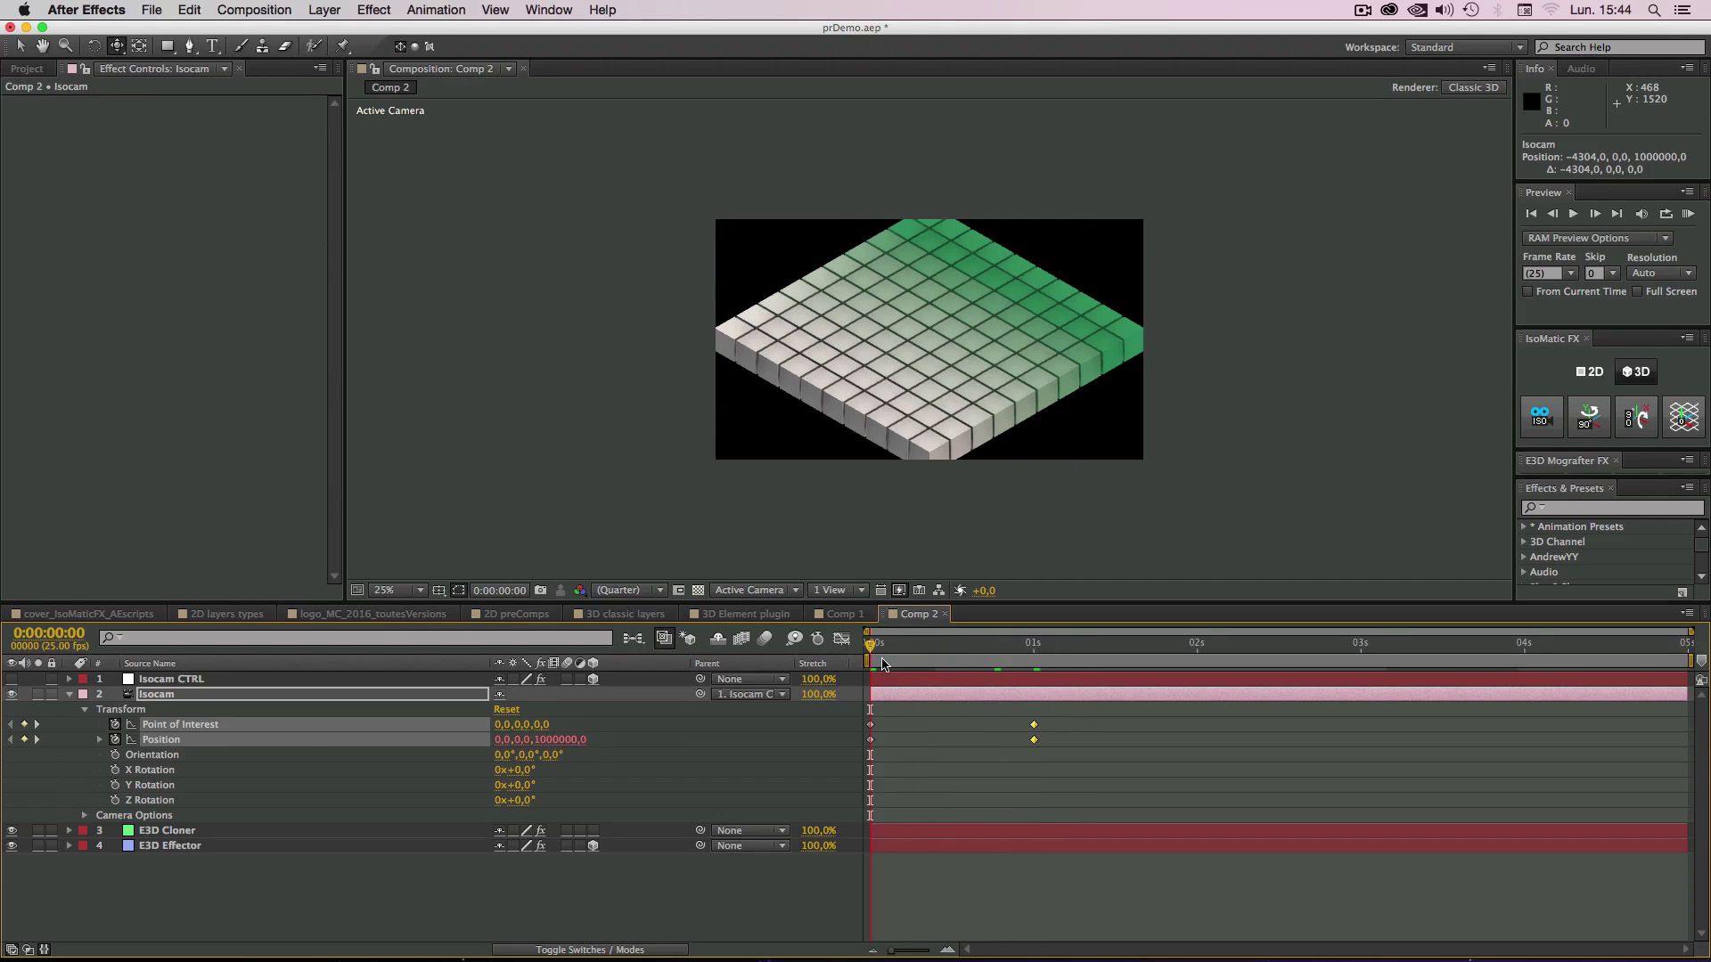
{"action": "left_click", "coordinate": [114, 725]}
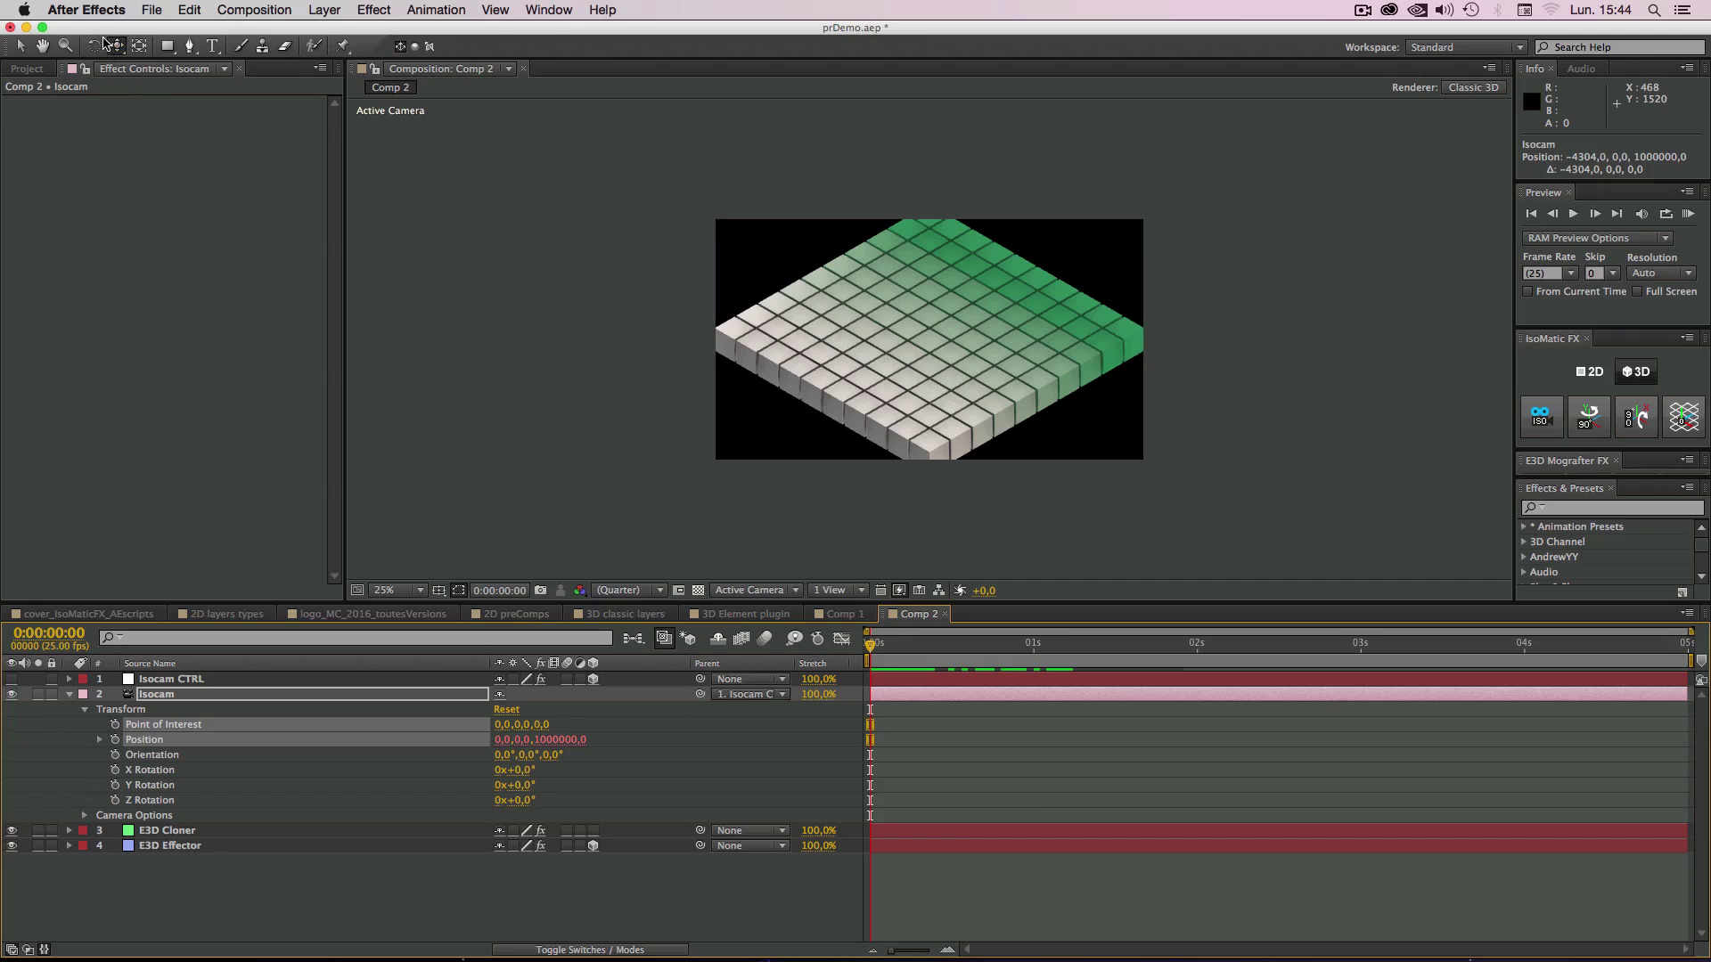
Step: Dolly the Isocam towards the cube grid with the Track Z Camera Tool to a Z position of about 679298, and collapse its properties
{"action": "left_click_drag", "start_coordinate": [116, 46], "coordinate": [161, 107]}
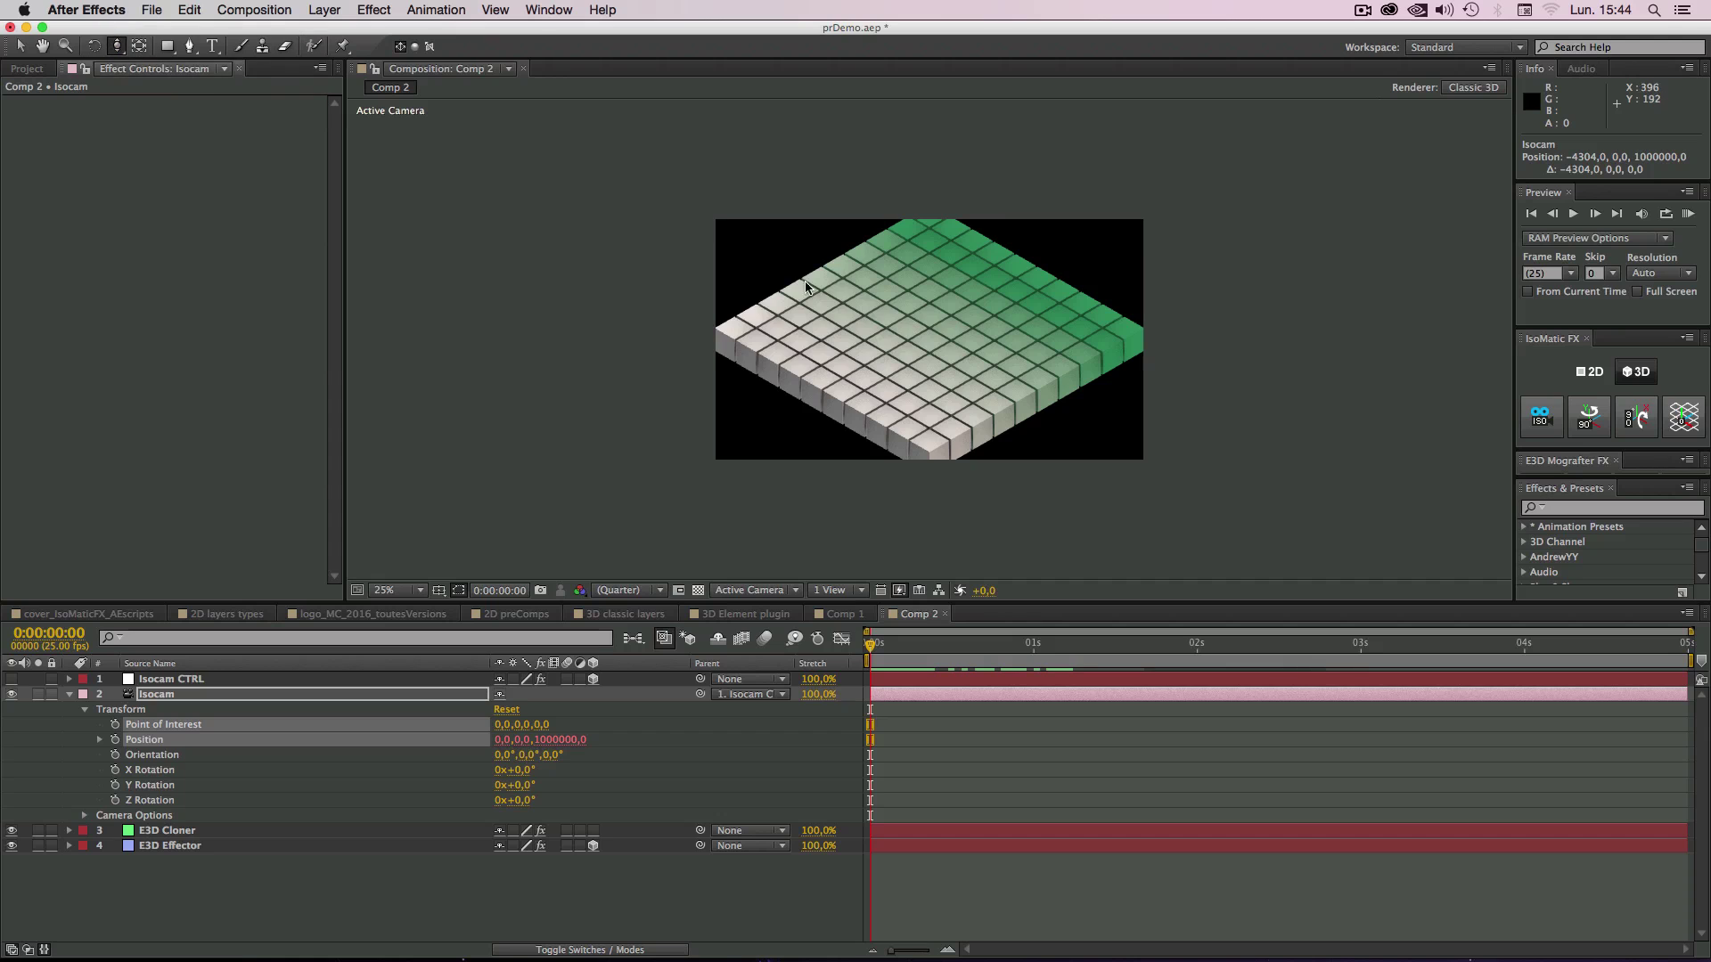
{"action": "left_click_drag", "start_coordinate": [920, 356], "coordinate": [1029, 76]}
{"action": "left_click_drag", "start_coordinate": [940, 308], "coordinate": [975, 127]}
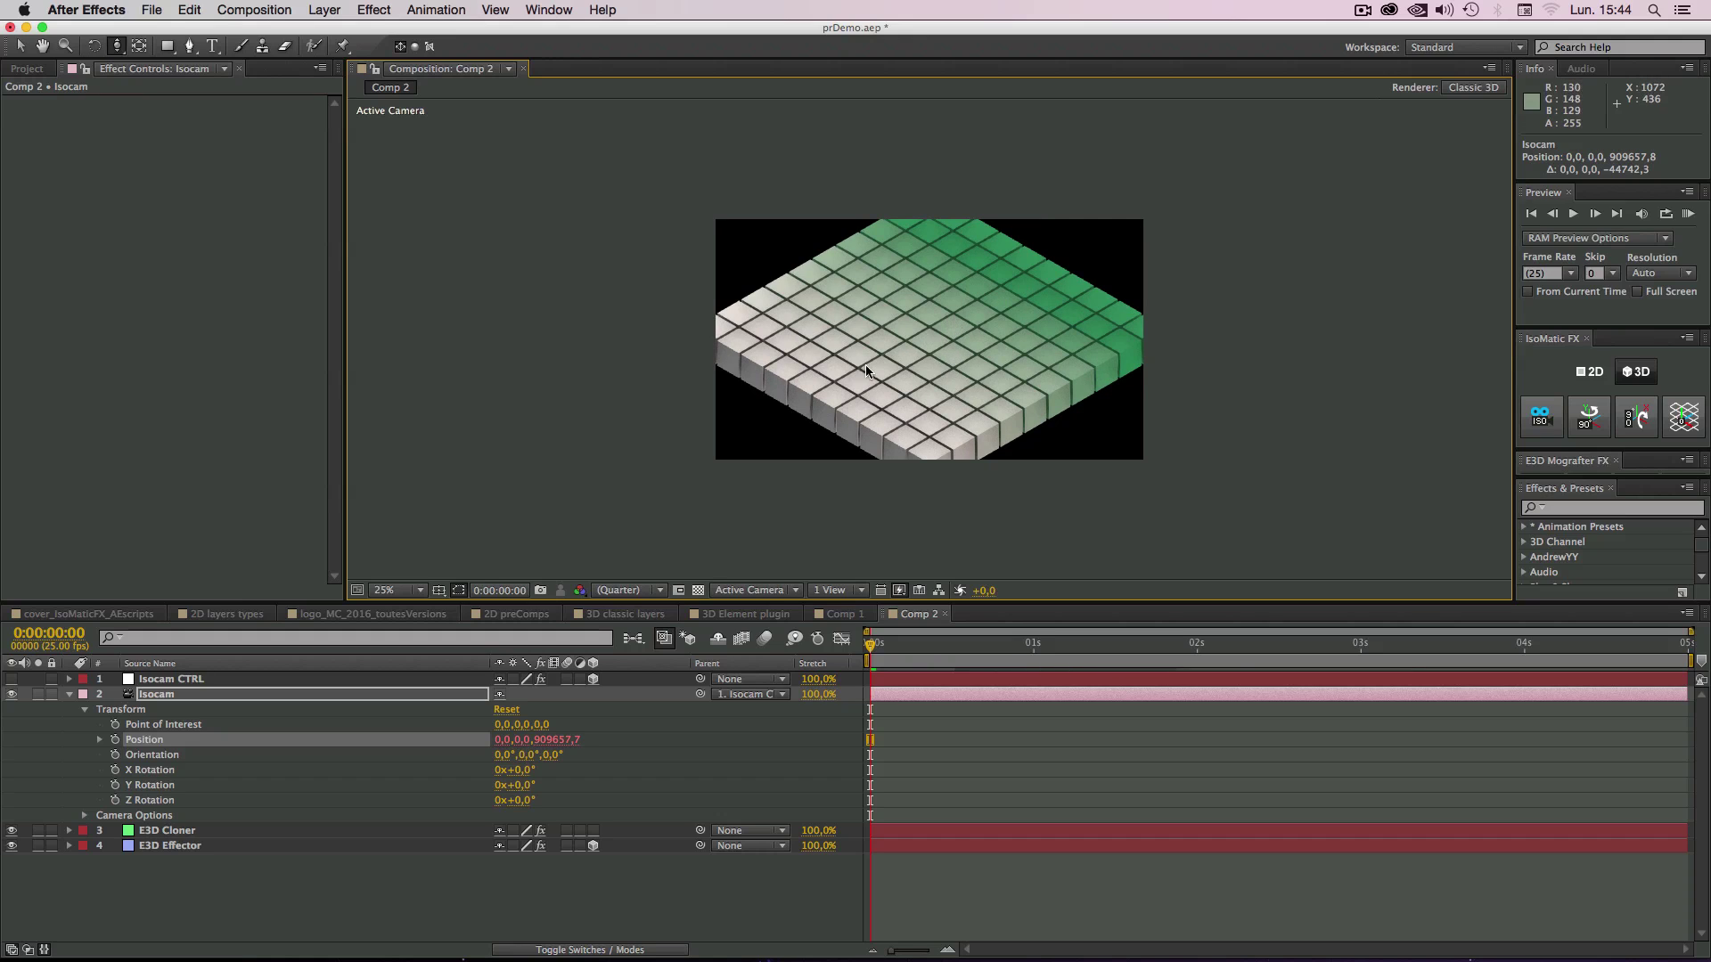
{"action": "left_click_drag", "start_coordinate": [932, 359], "coordinate": [945, 116]}
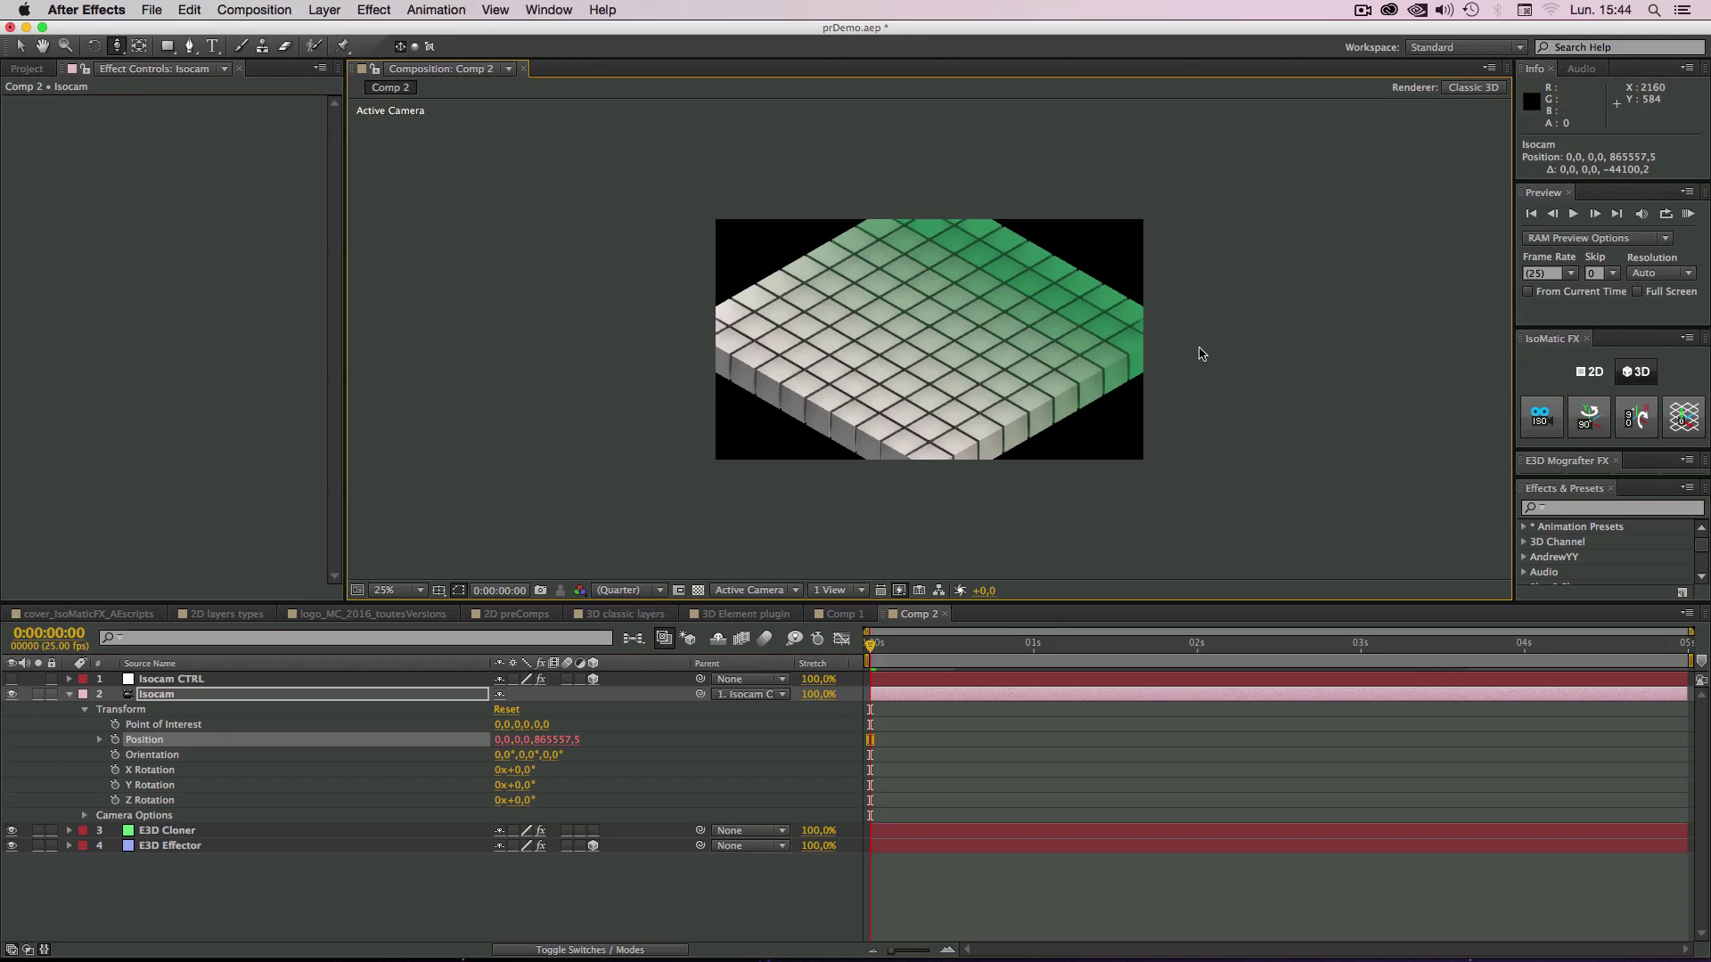
{"action": "left_click_drag", "start_coordinate": [938, 301], "coordinate": [936, 125]}
{"action": "left_click_drag", "start_coordinate": [942, 356], "coordinate": [939, 187]}
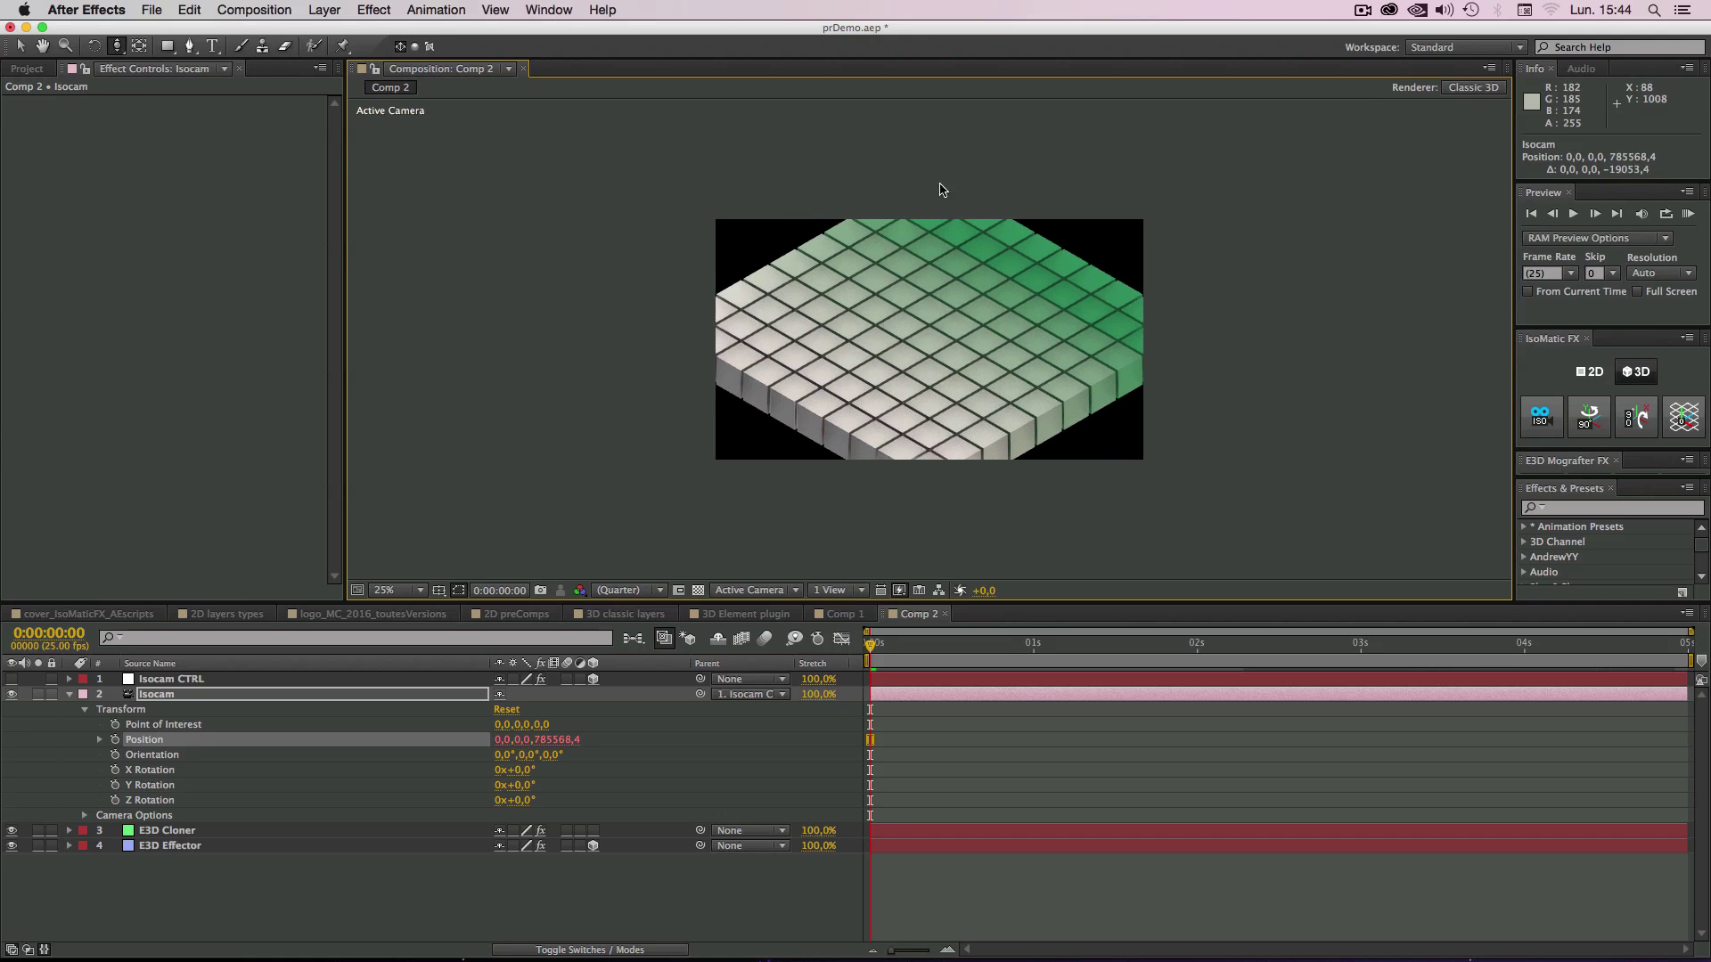
{"action": "left_click_drag", "start_coordinate": [943, 350], "coordinate": [946, 140]}
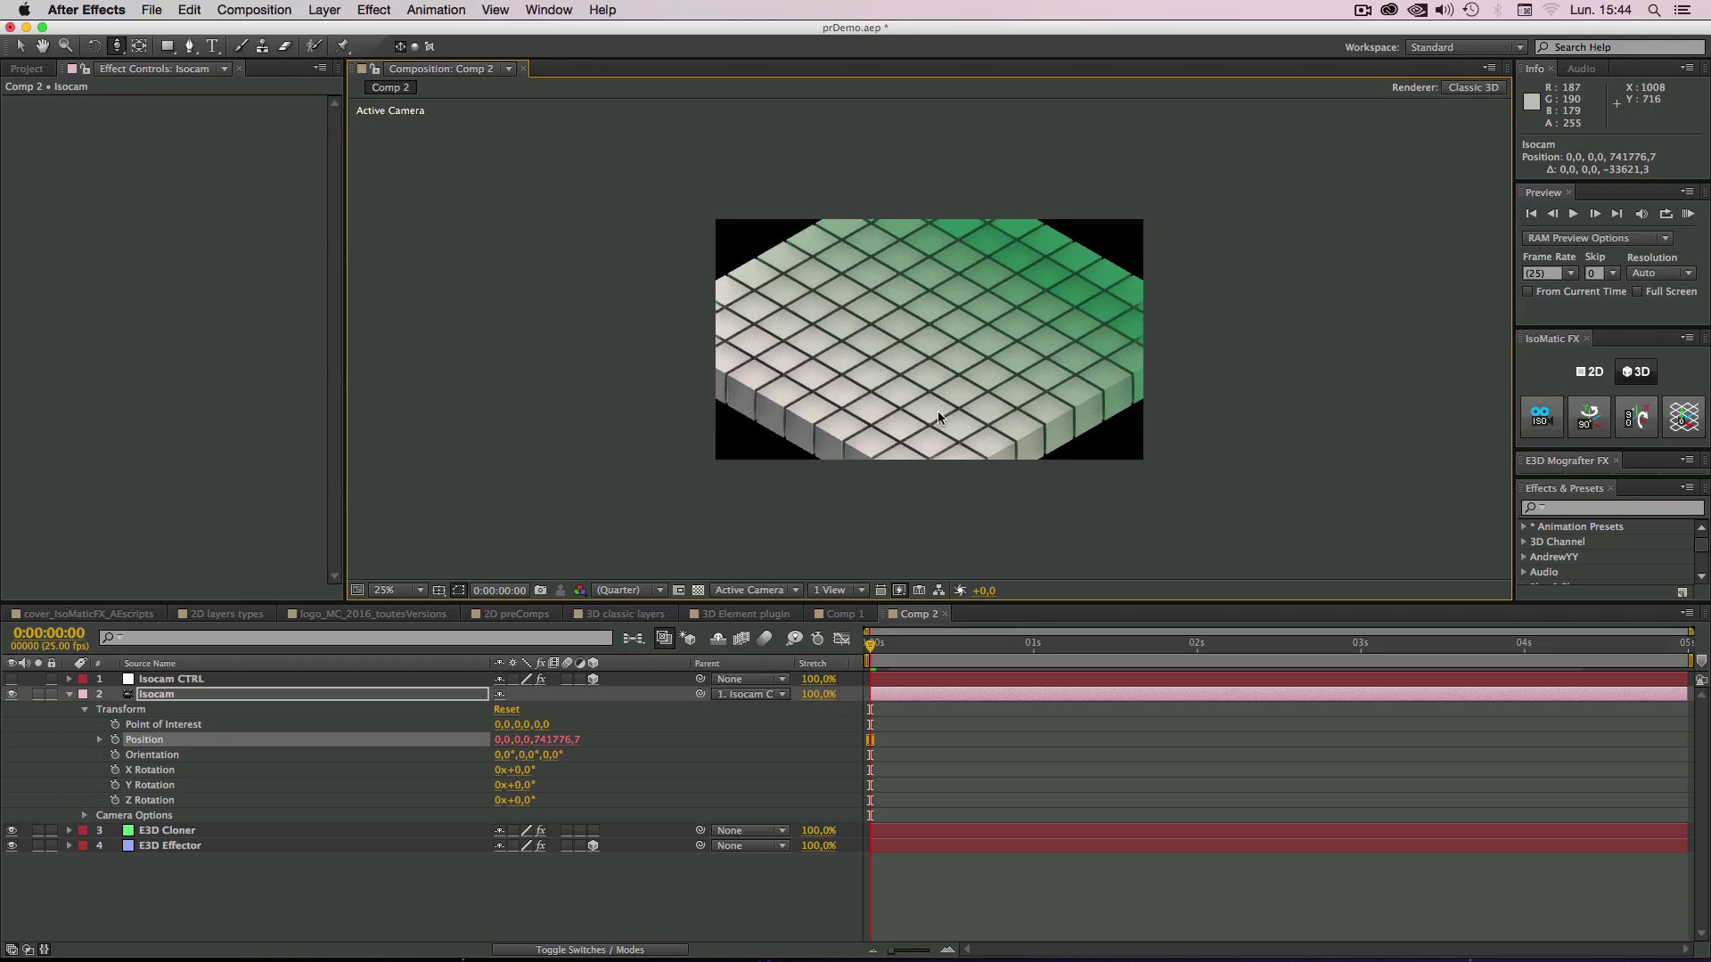
{"action": "left_click_drag", "start_coordinate": [940, 420], "coordinate": [939, 172]}
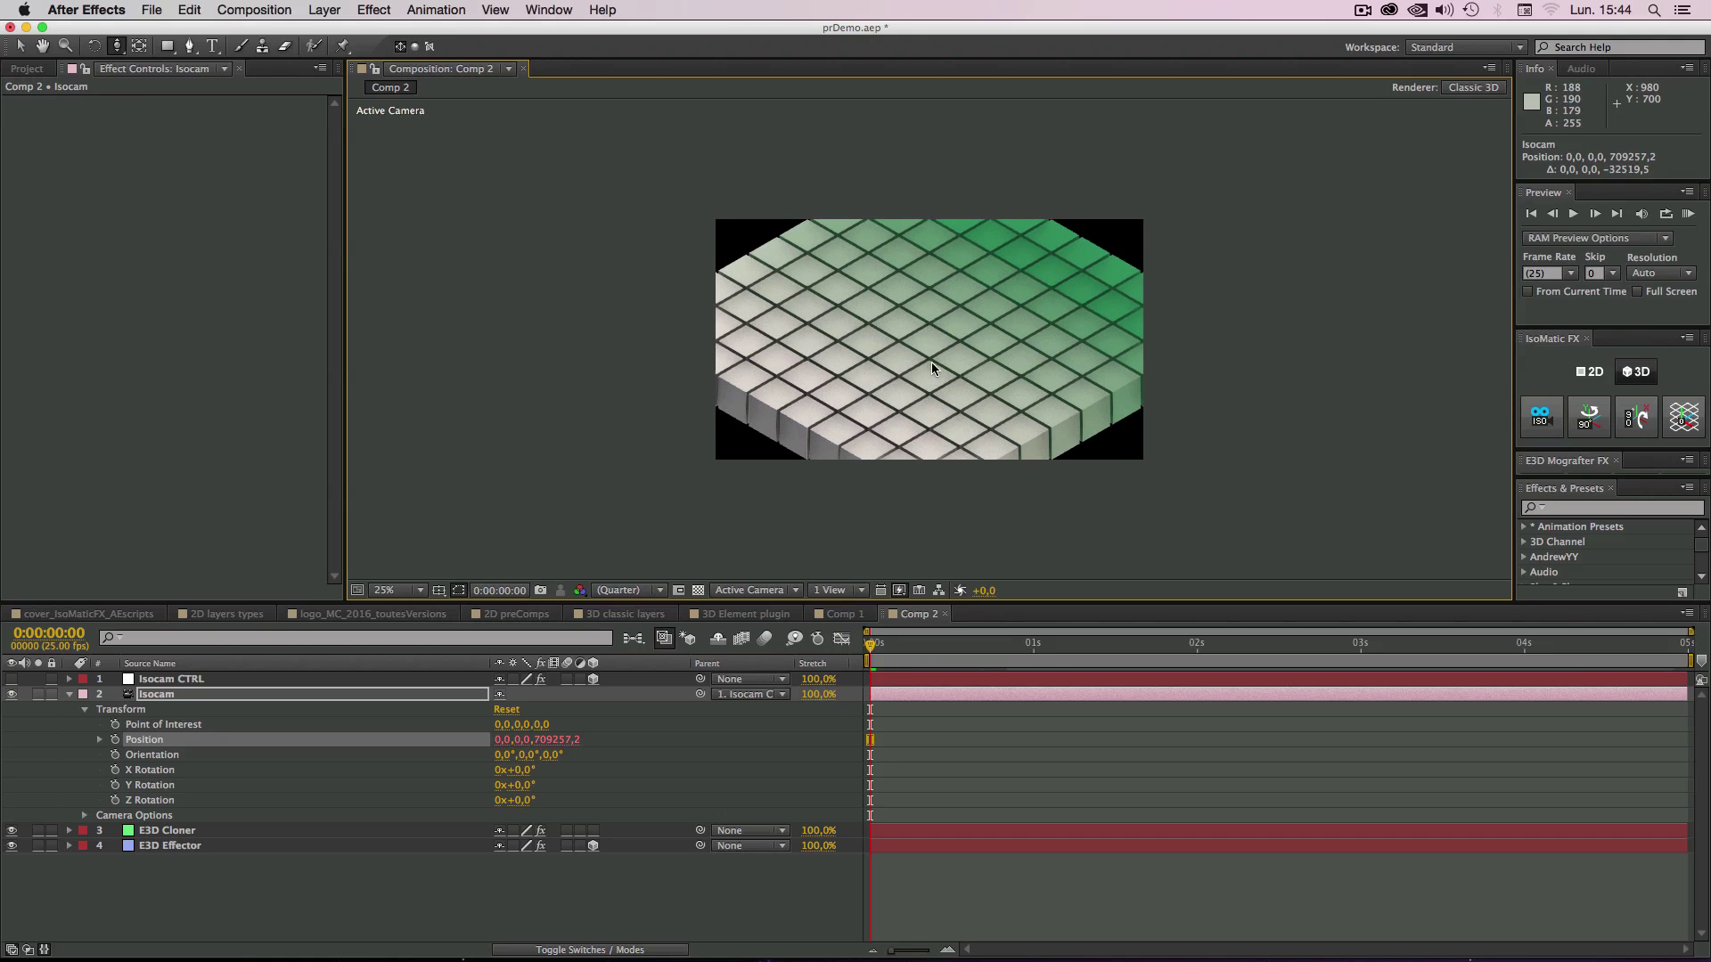
{"action": "left_click_drag", "start_coordinate": [932, 361], "coordinate": [951, 184]}
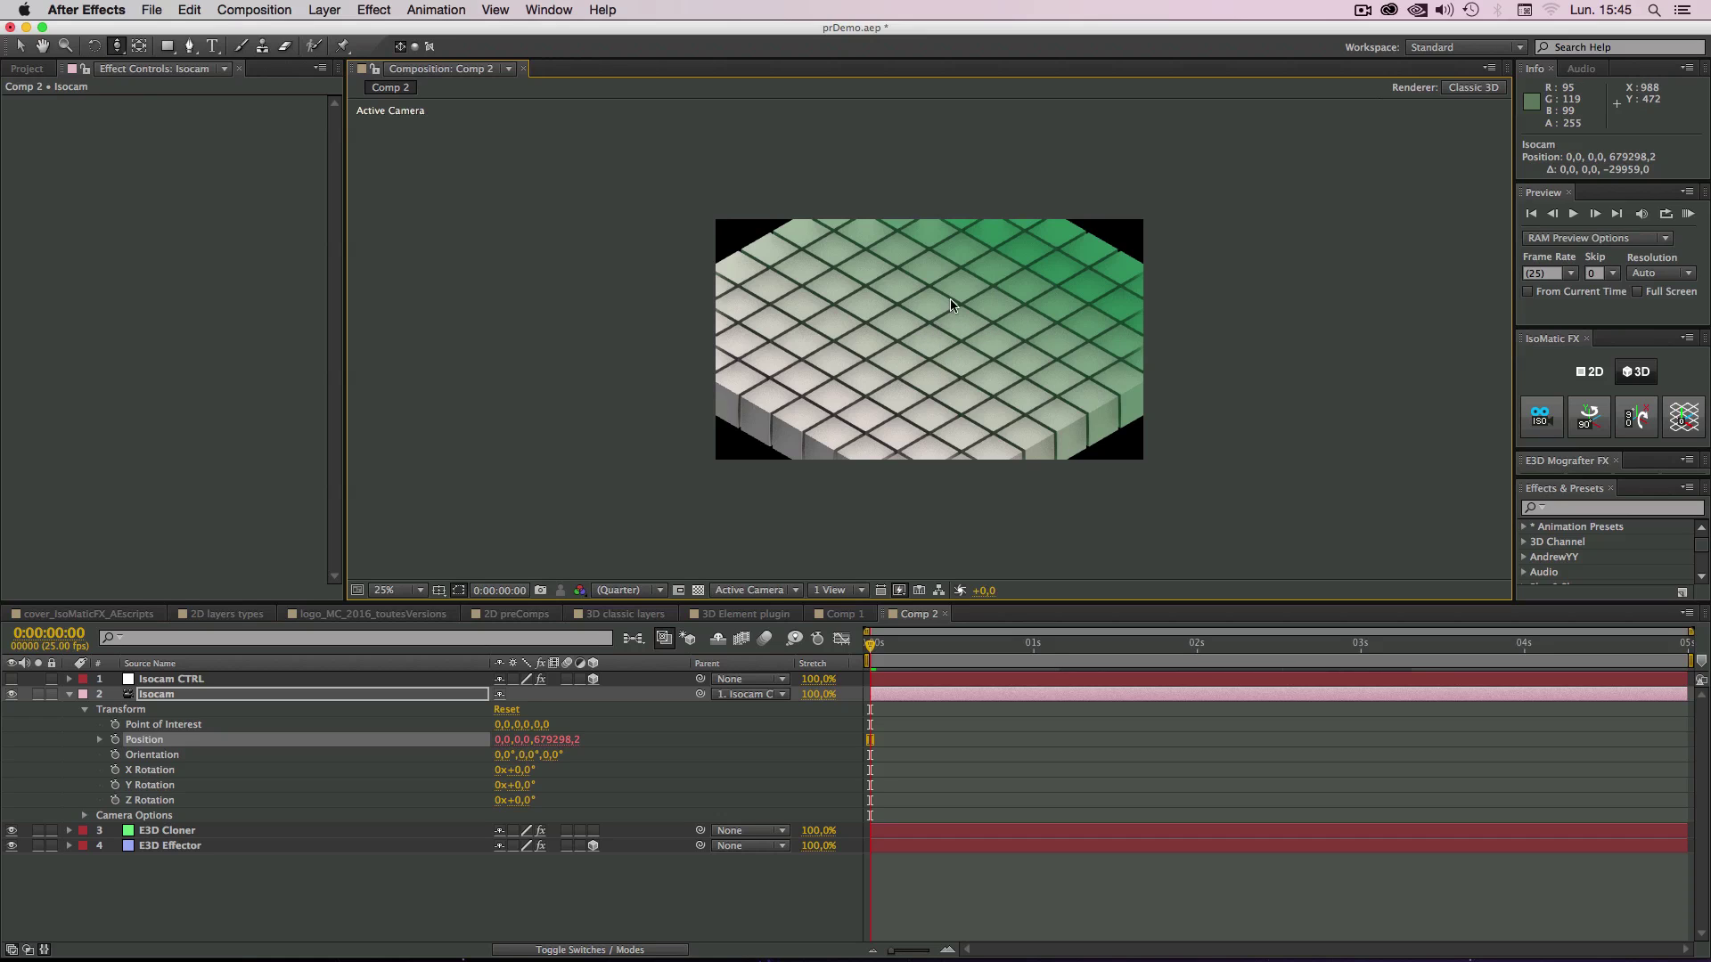
{"action": "left_click", "coordinate": [70, 695]}
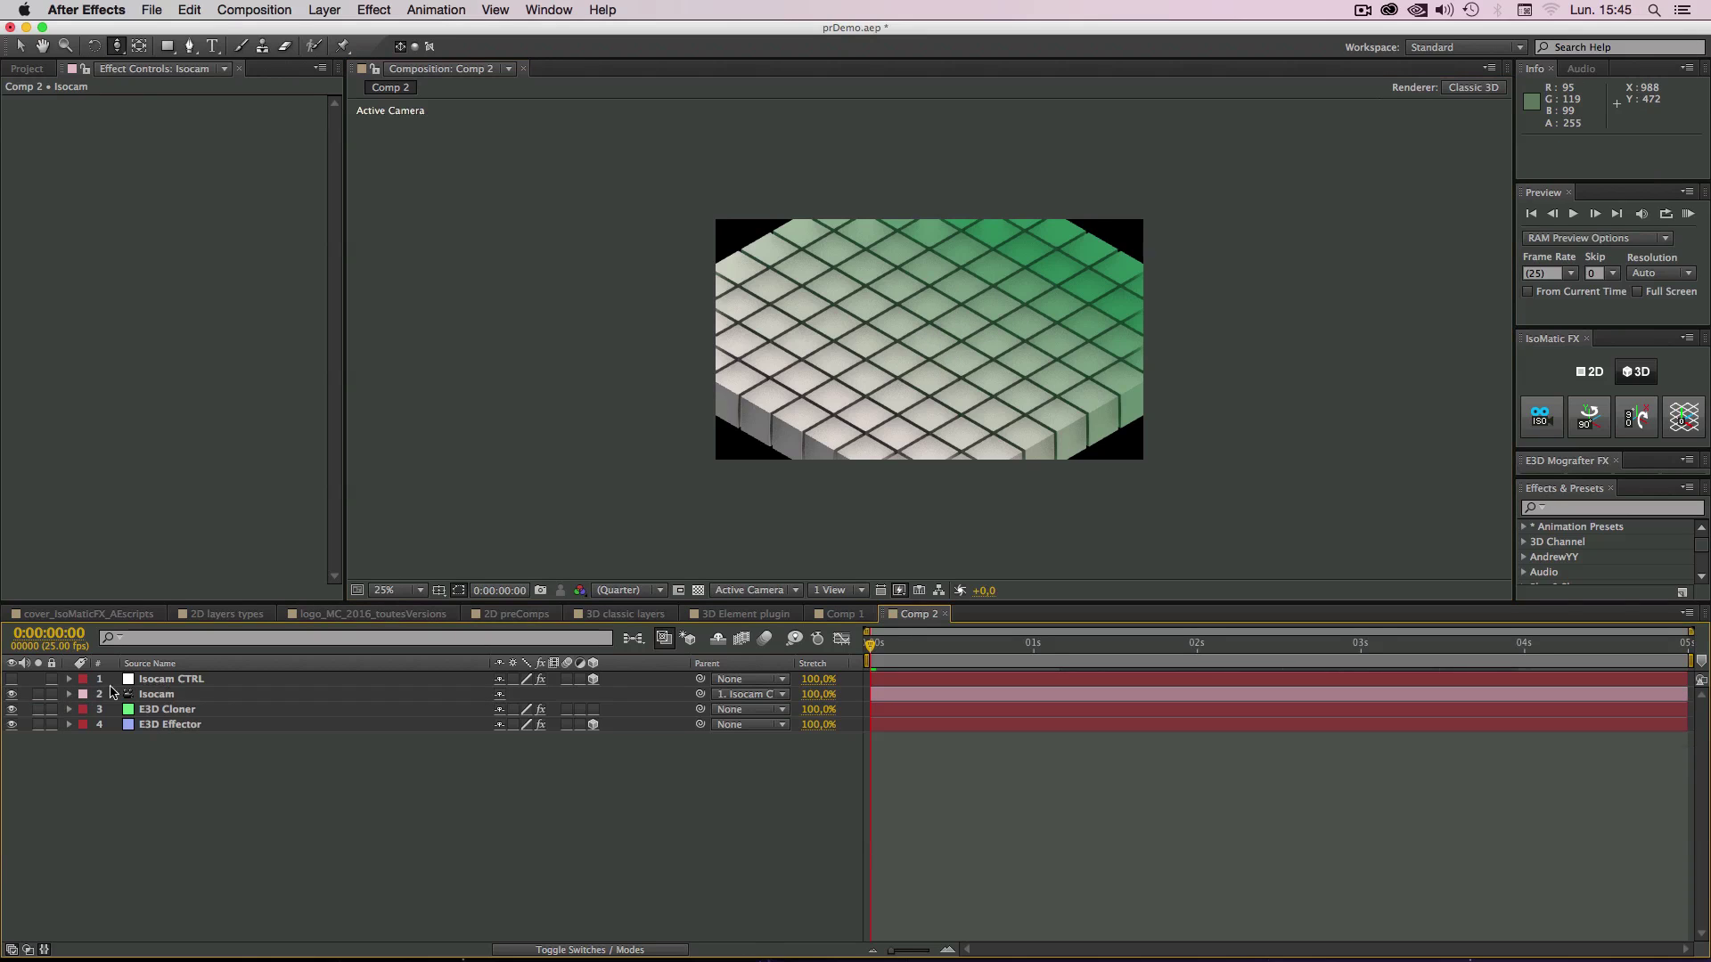
Step: Try a Zoom multiplier of -78 on the Isocam CTRL layer and undo the change
{"action": "left_click", "coordinate": [175, 681]}
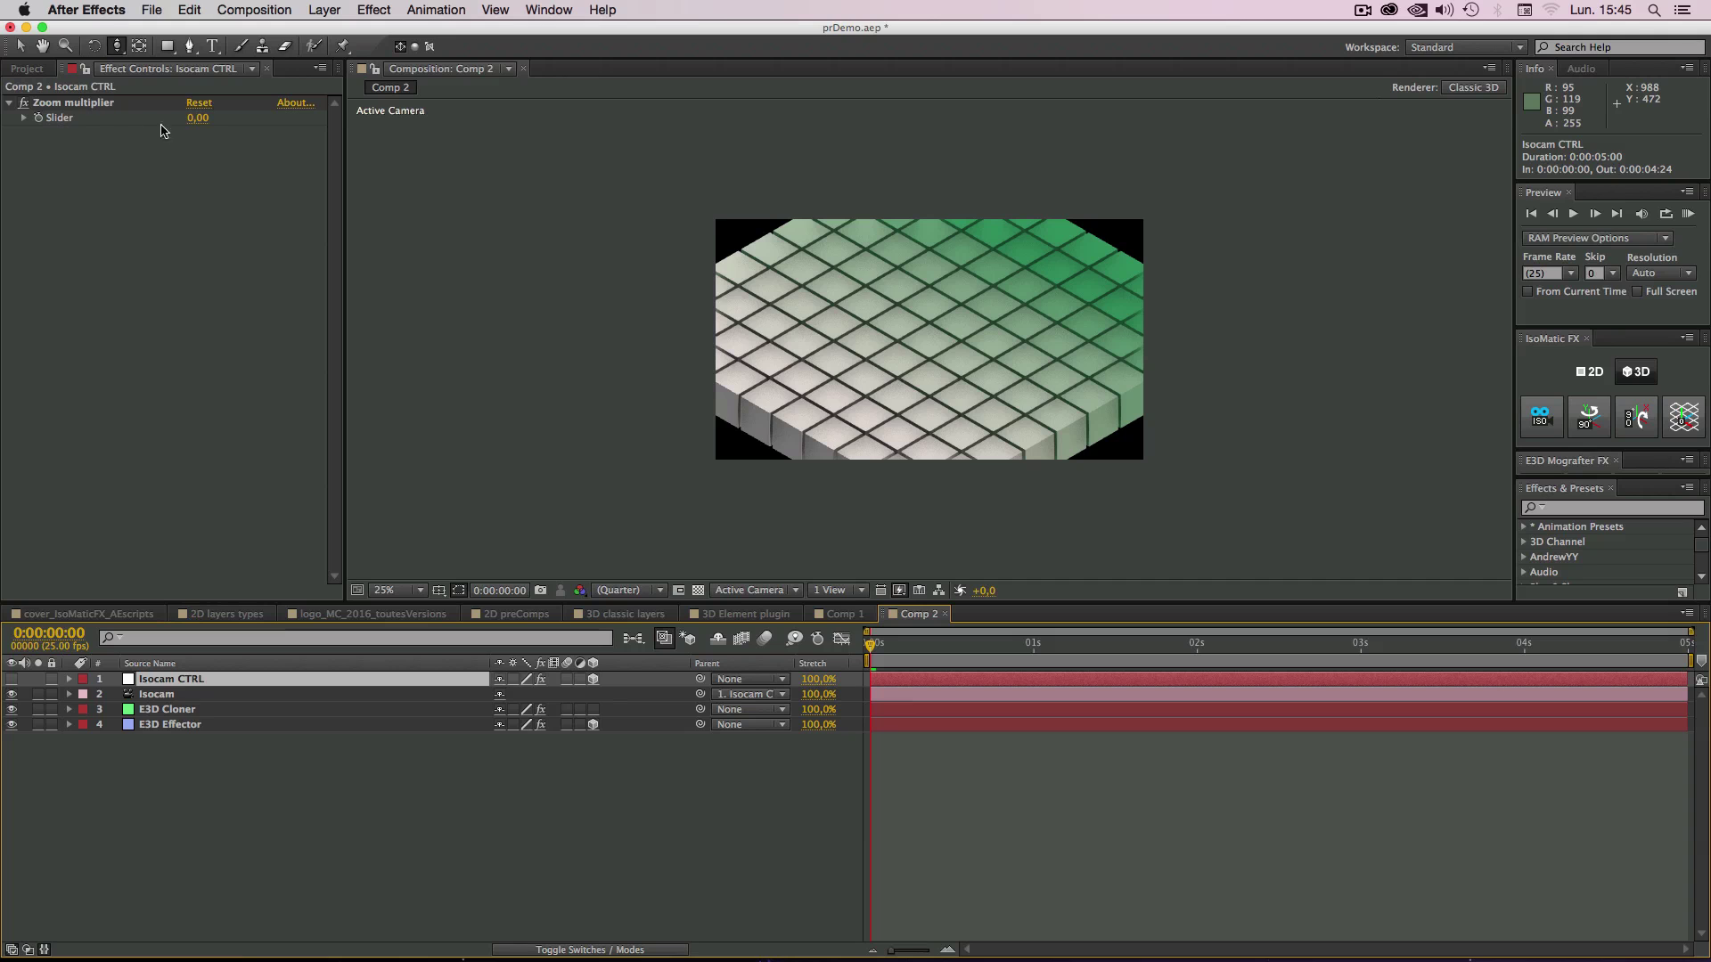
{"action": "left_click_drag", "start_coordinate": [197, 119], "coordinate": [182, 185]}
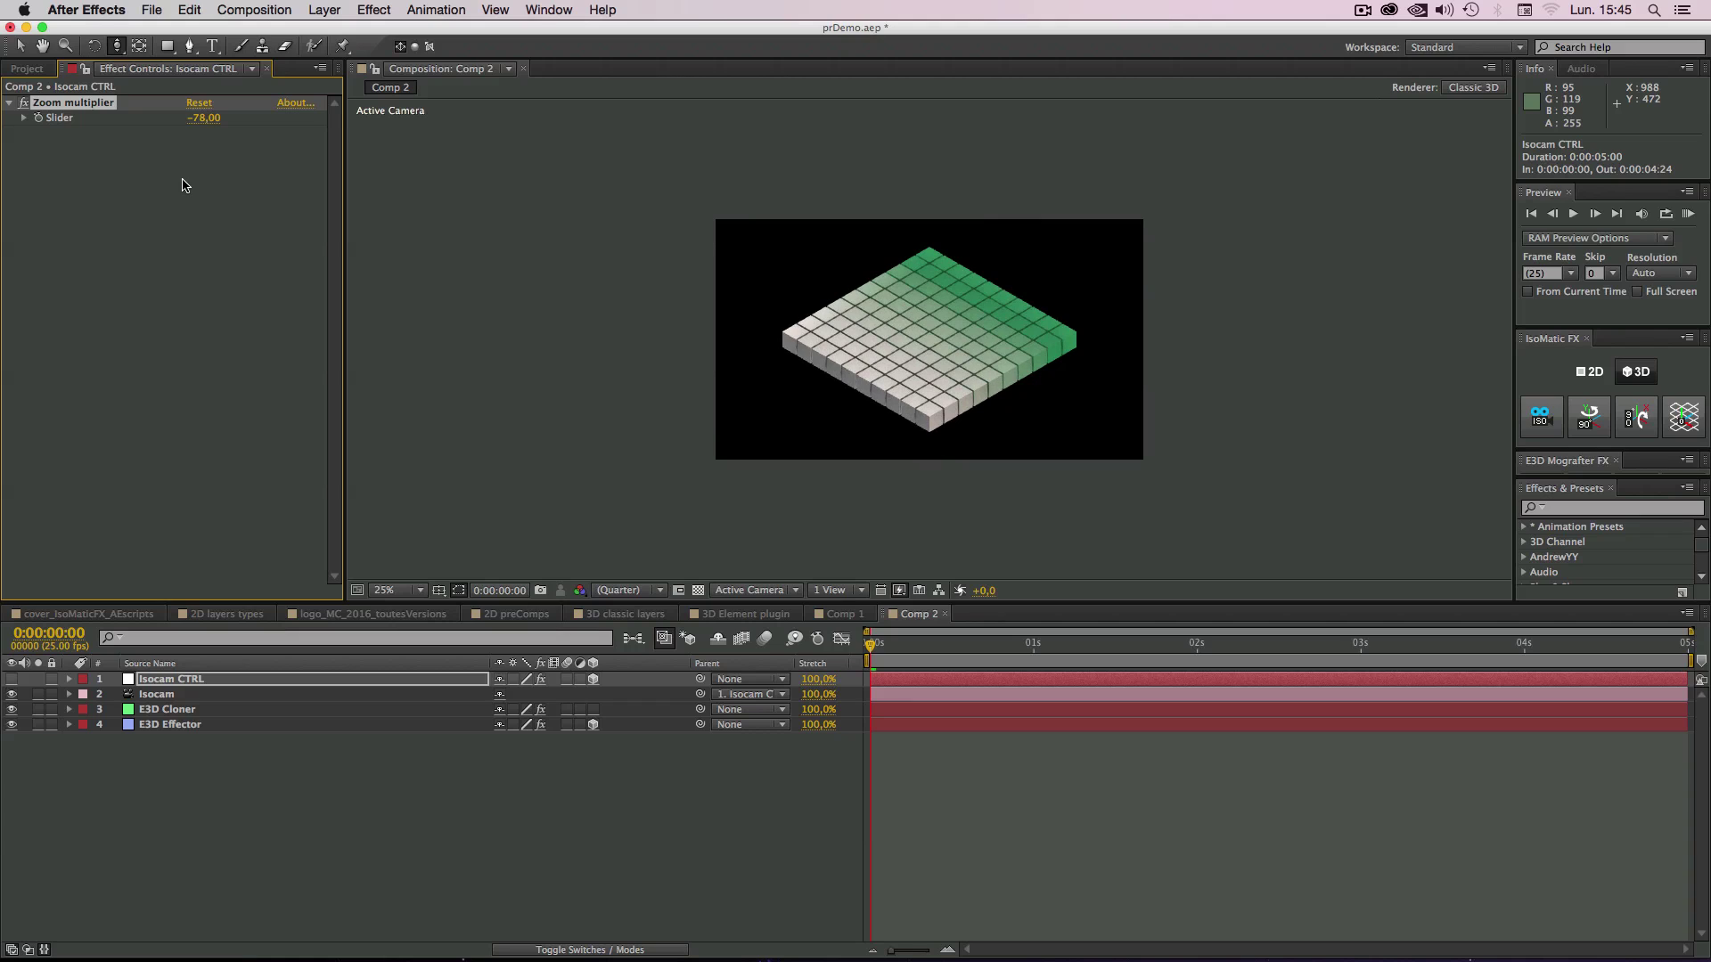
{"action": "key", "text": "super+z"}
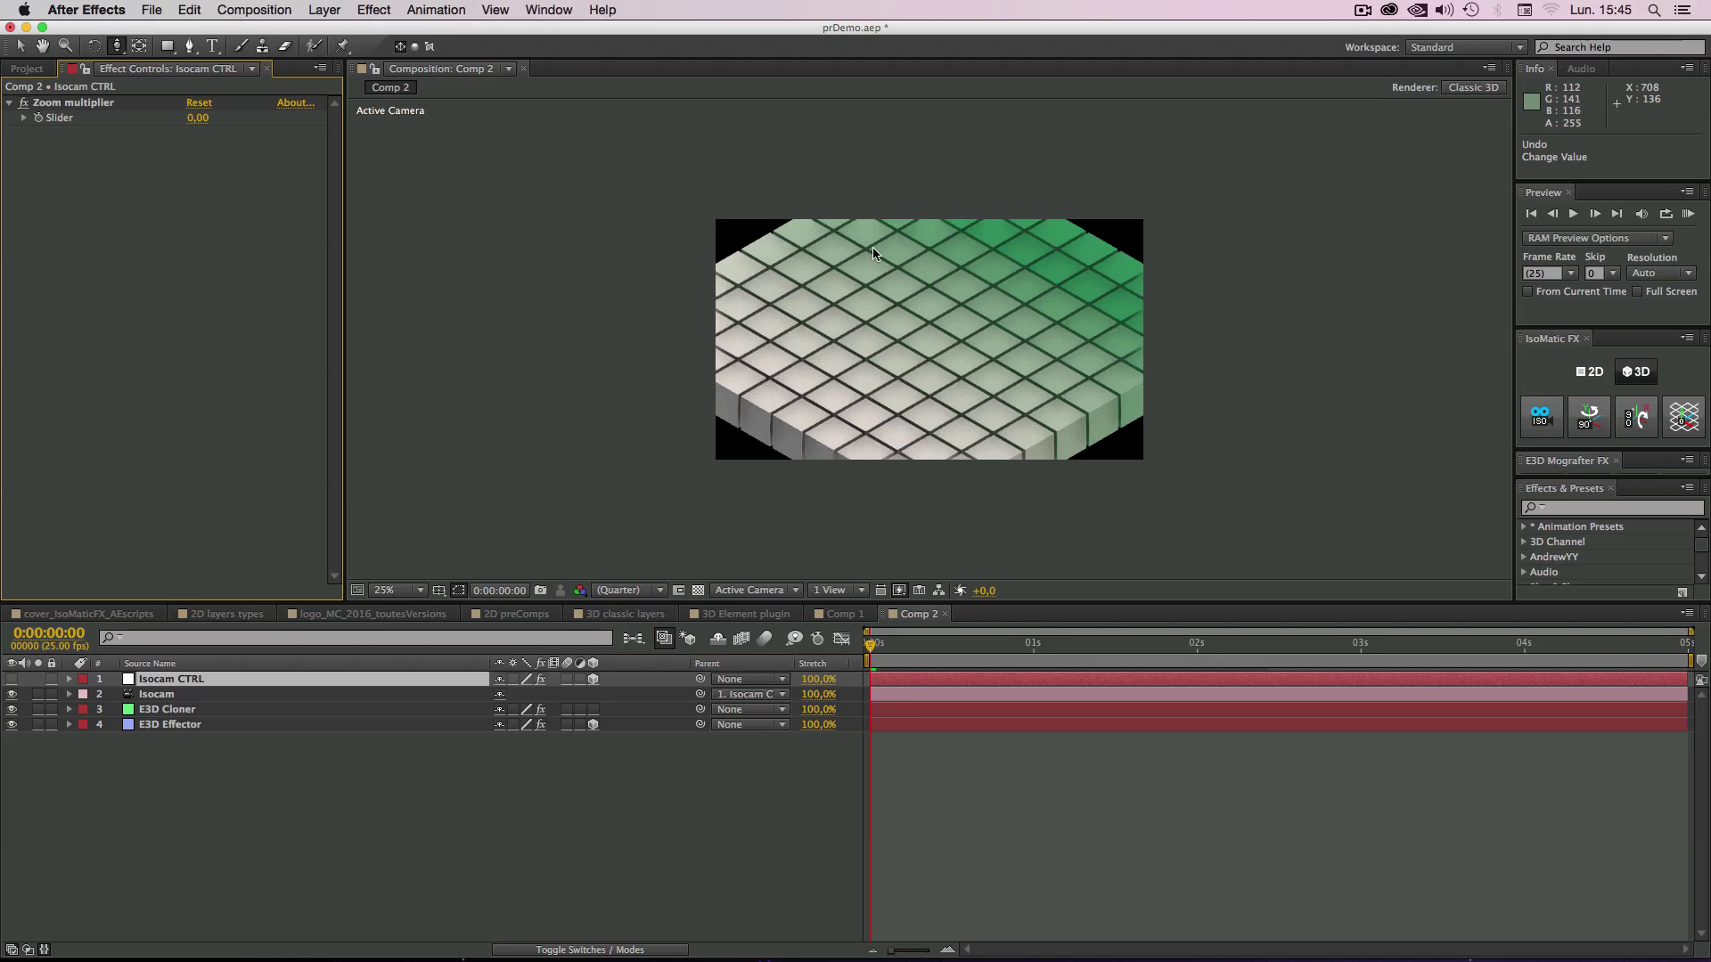
Step: Set the Isocam CTRL Zoom multiplier to -69 and expand the E3D Mografter FX area
{"action": "left_click_drag", "start_coordinate": [207, 119], "coordinate": [154, 131]}
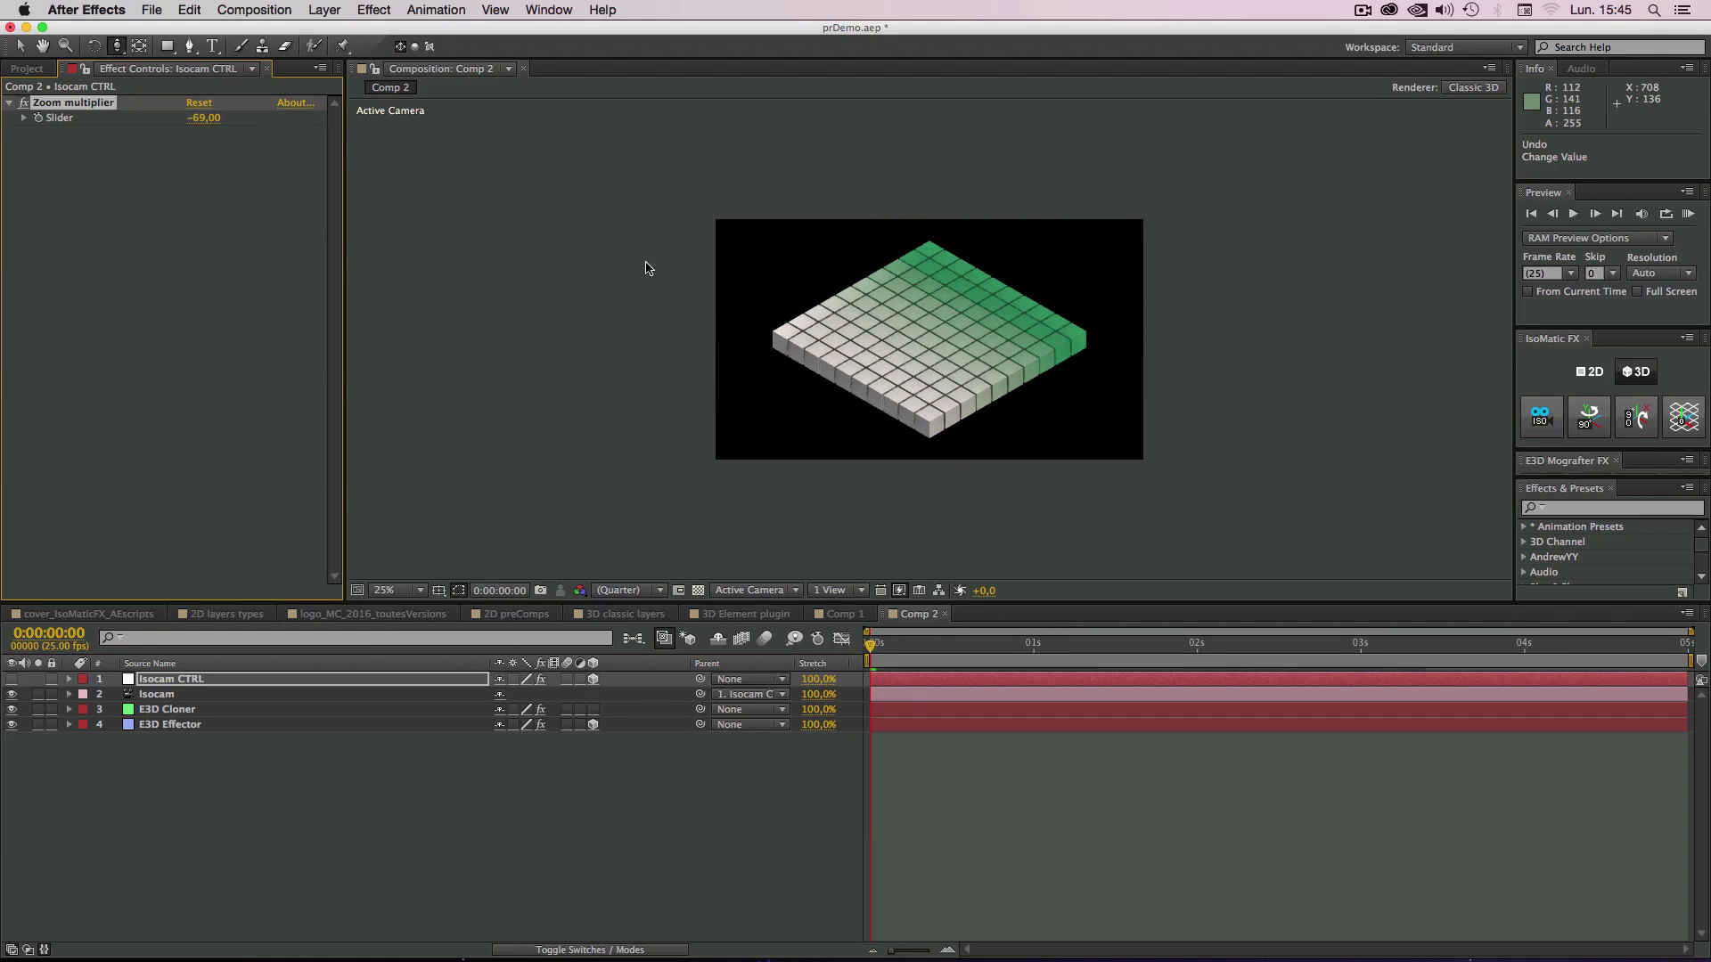
{"action": "key", "text": "period"}
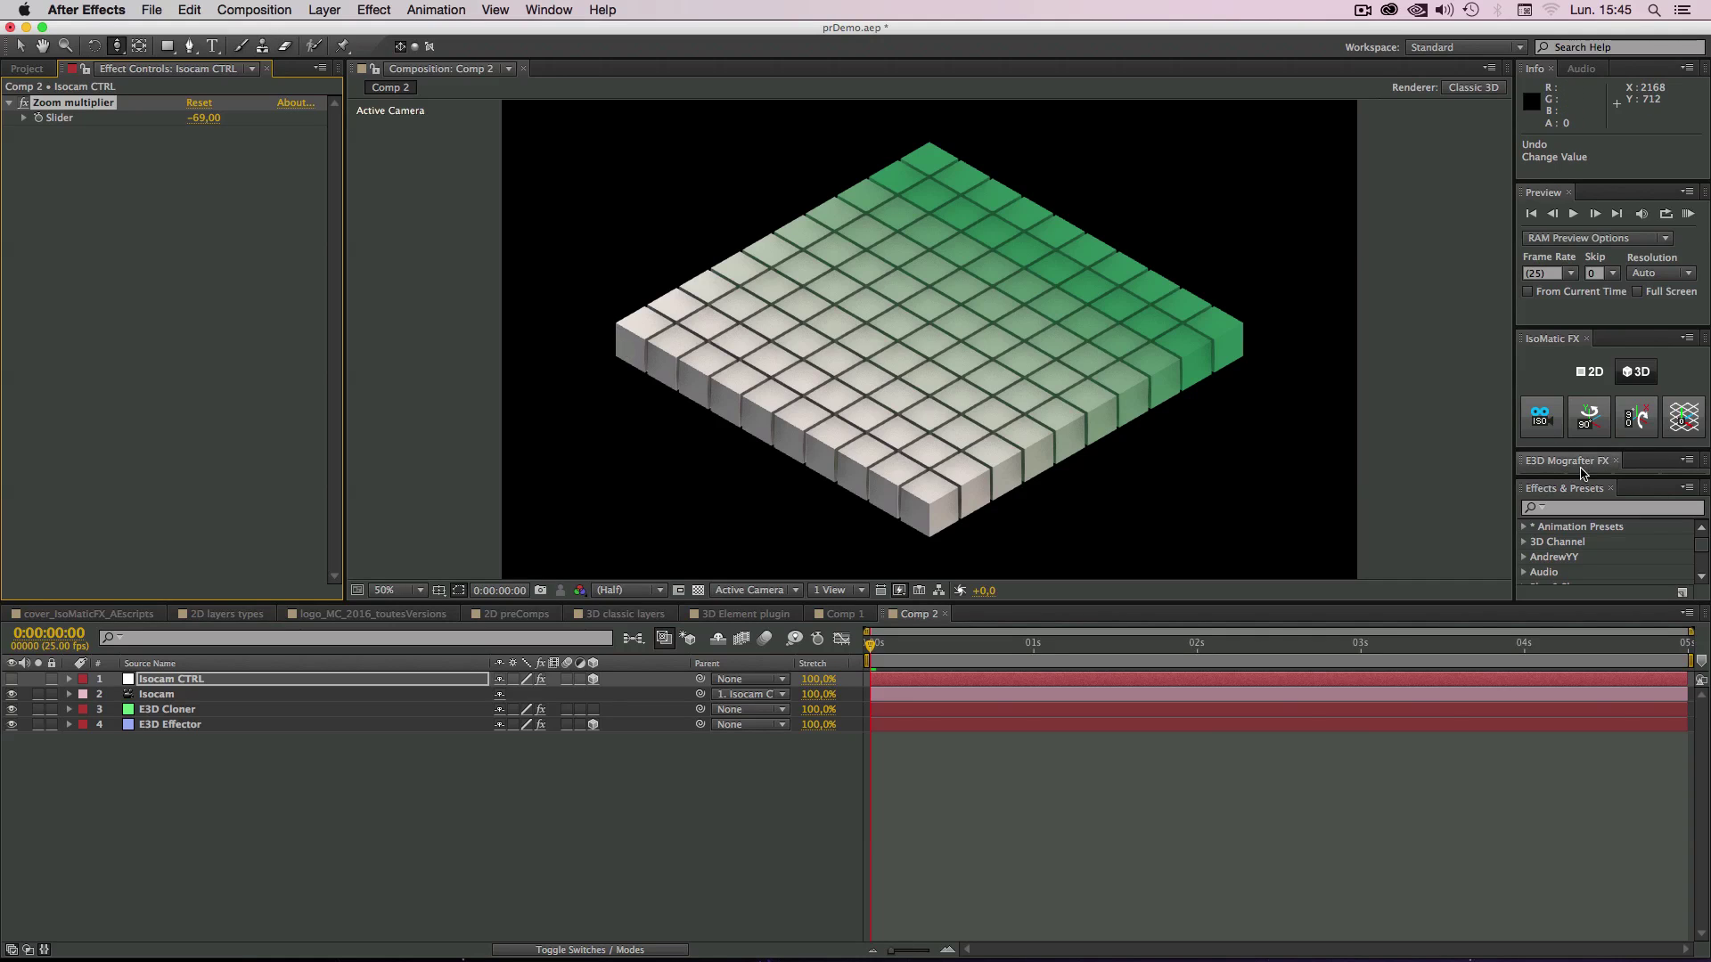
{"action": "left_click_drag", "start_coordinate": [1573, 477], "coordinate": [1570, 554]}
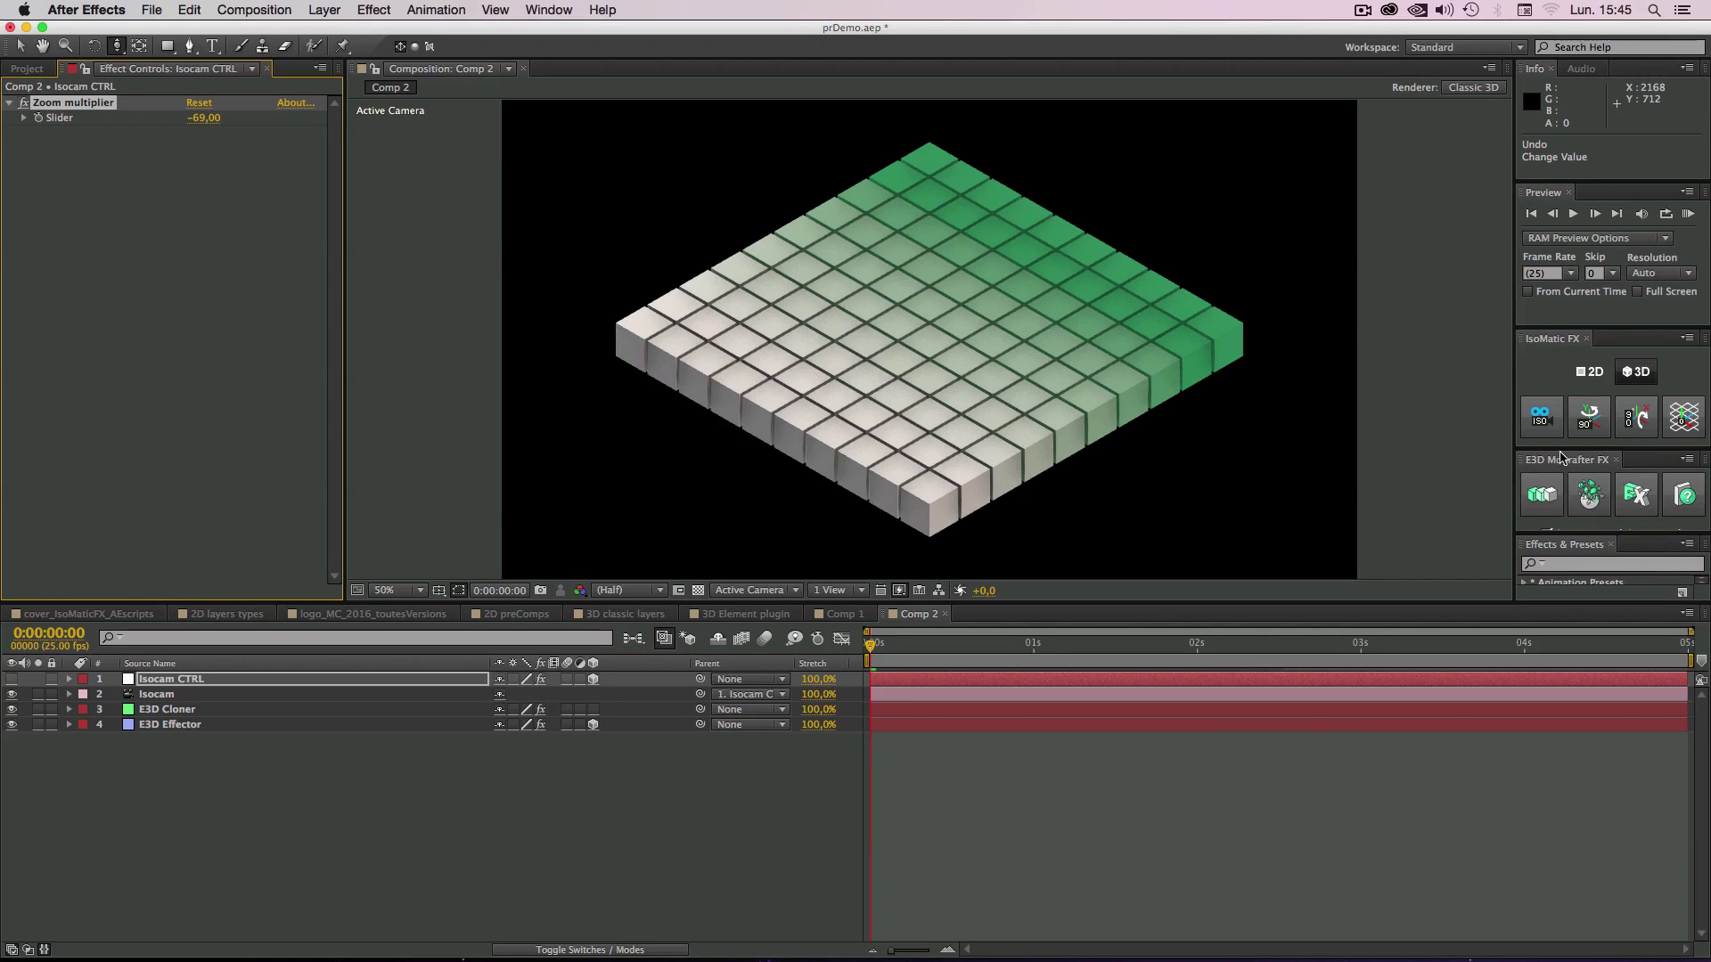
{"action": "left_click", "coordinate": [205, 766]}
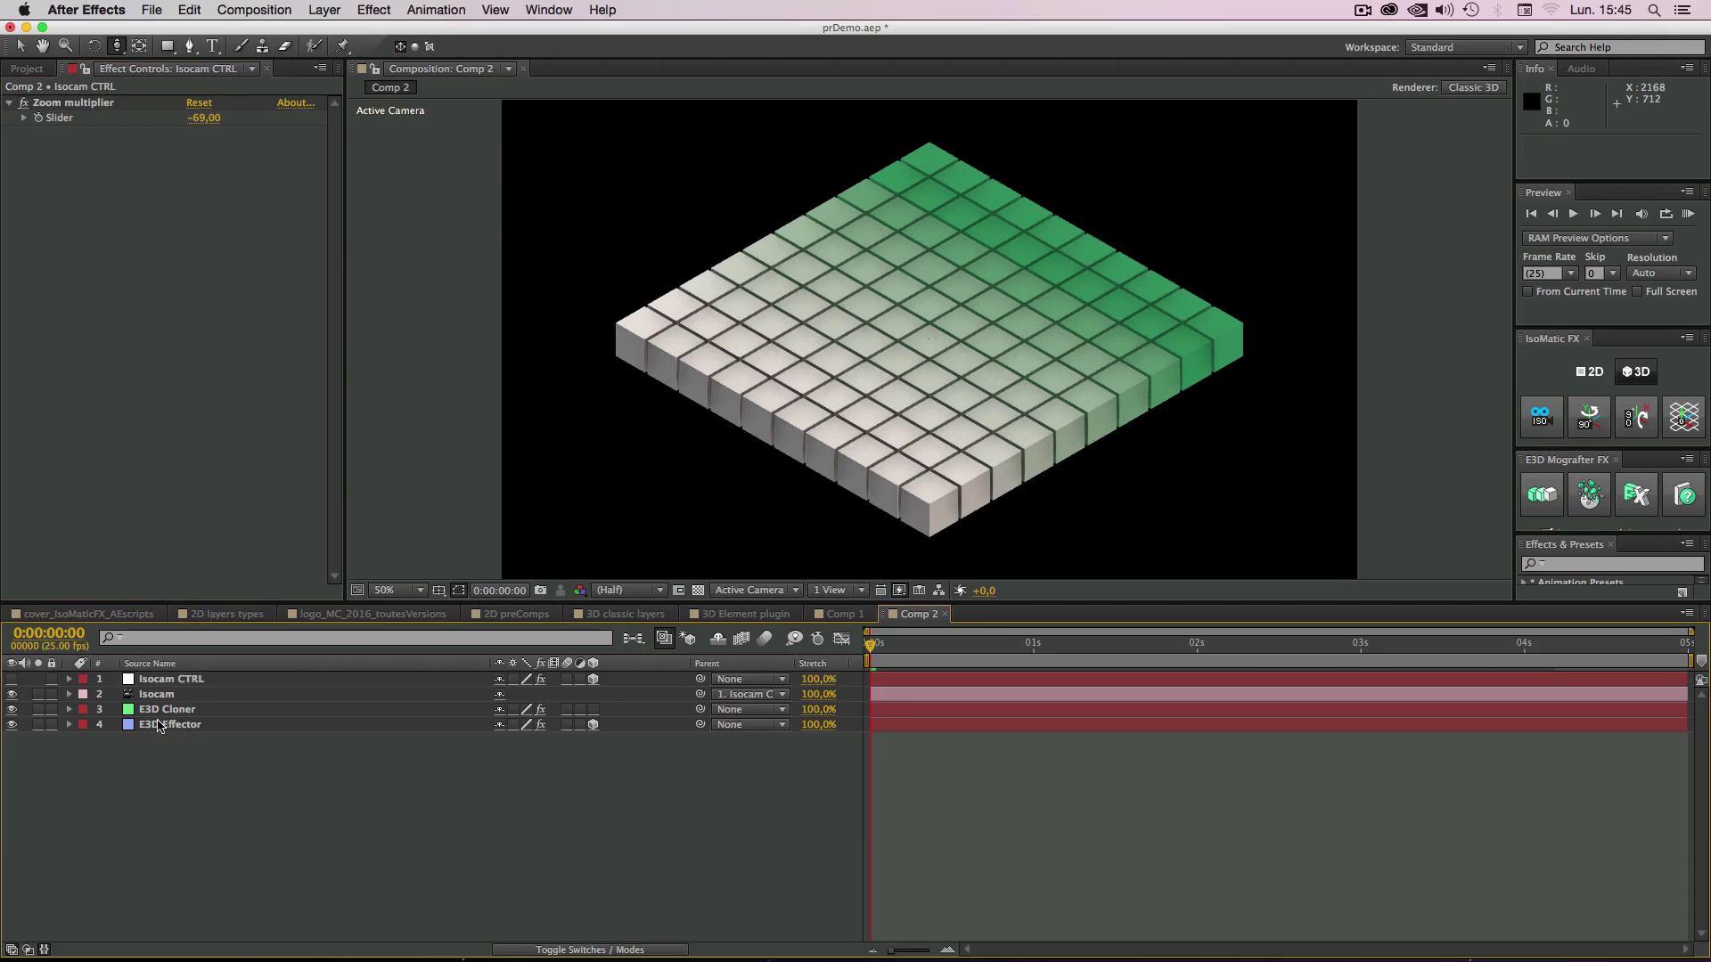
Step: Generate an isometric camera in the 3D Element plugin composition, with the Isocam at about Z 1026480 and the Zoom multiplier at -89
{"action": "left_click", "coordinate": [746, 614]}
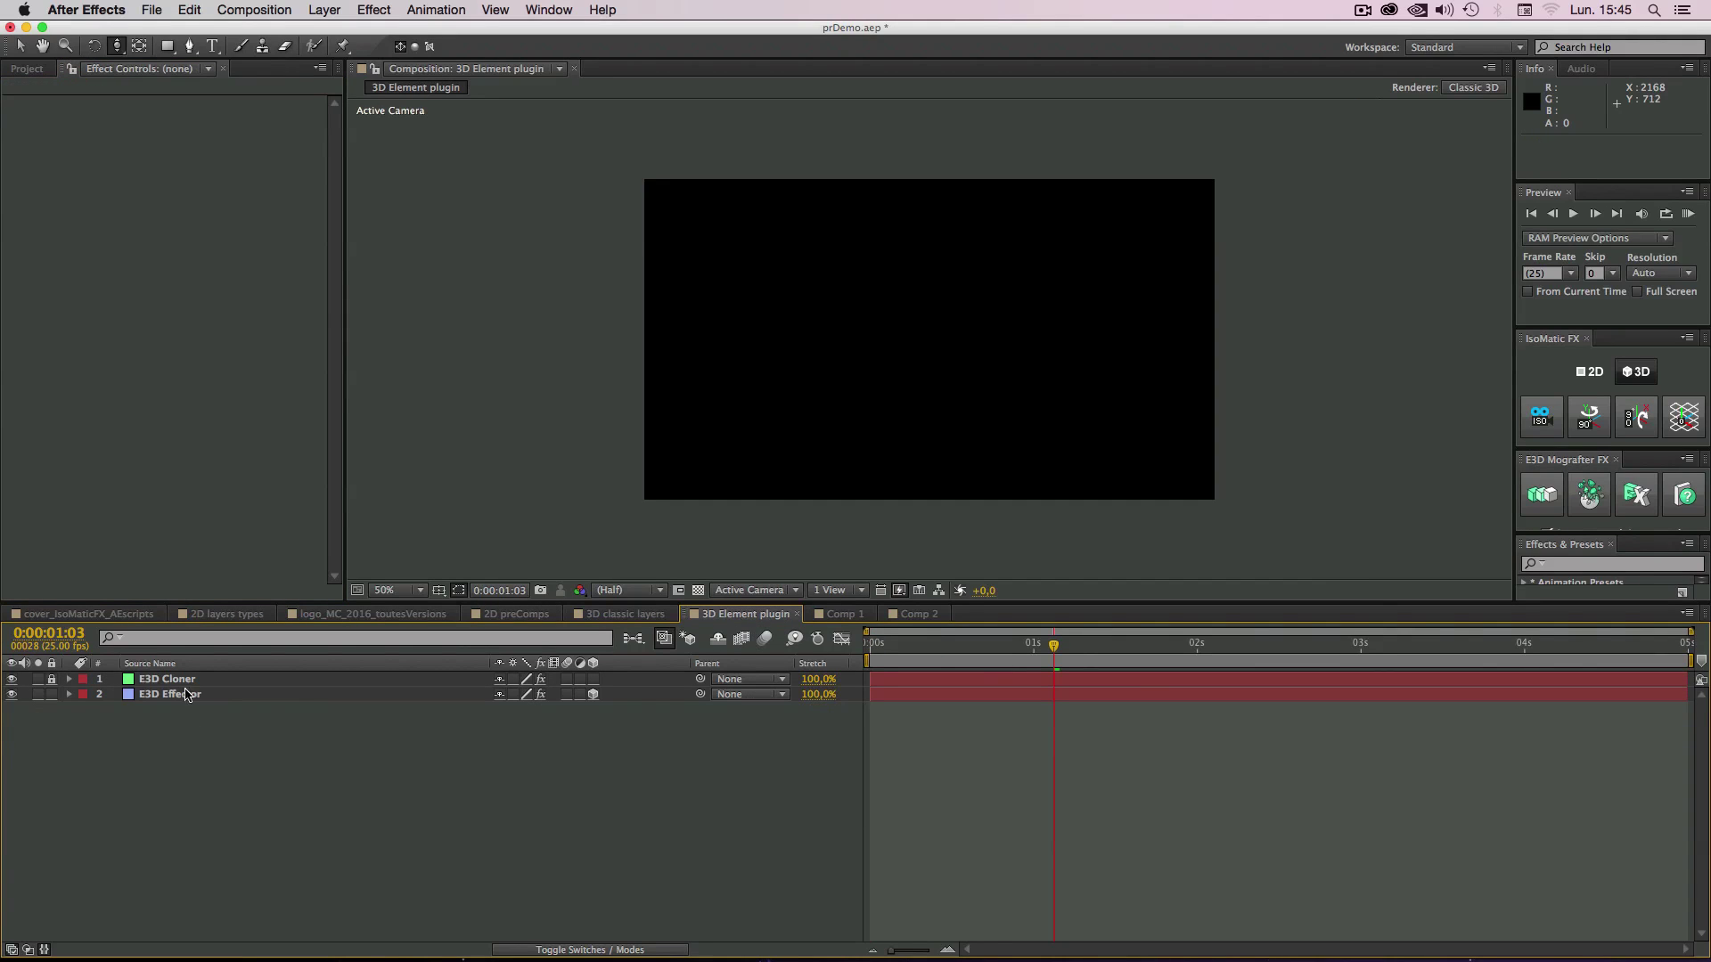
{"action": "left_click", "coordinate": [1540, 417]}
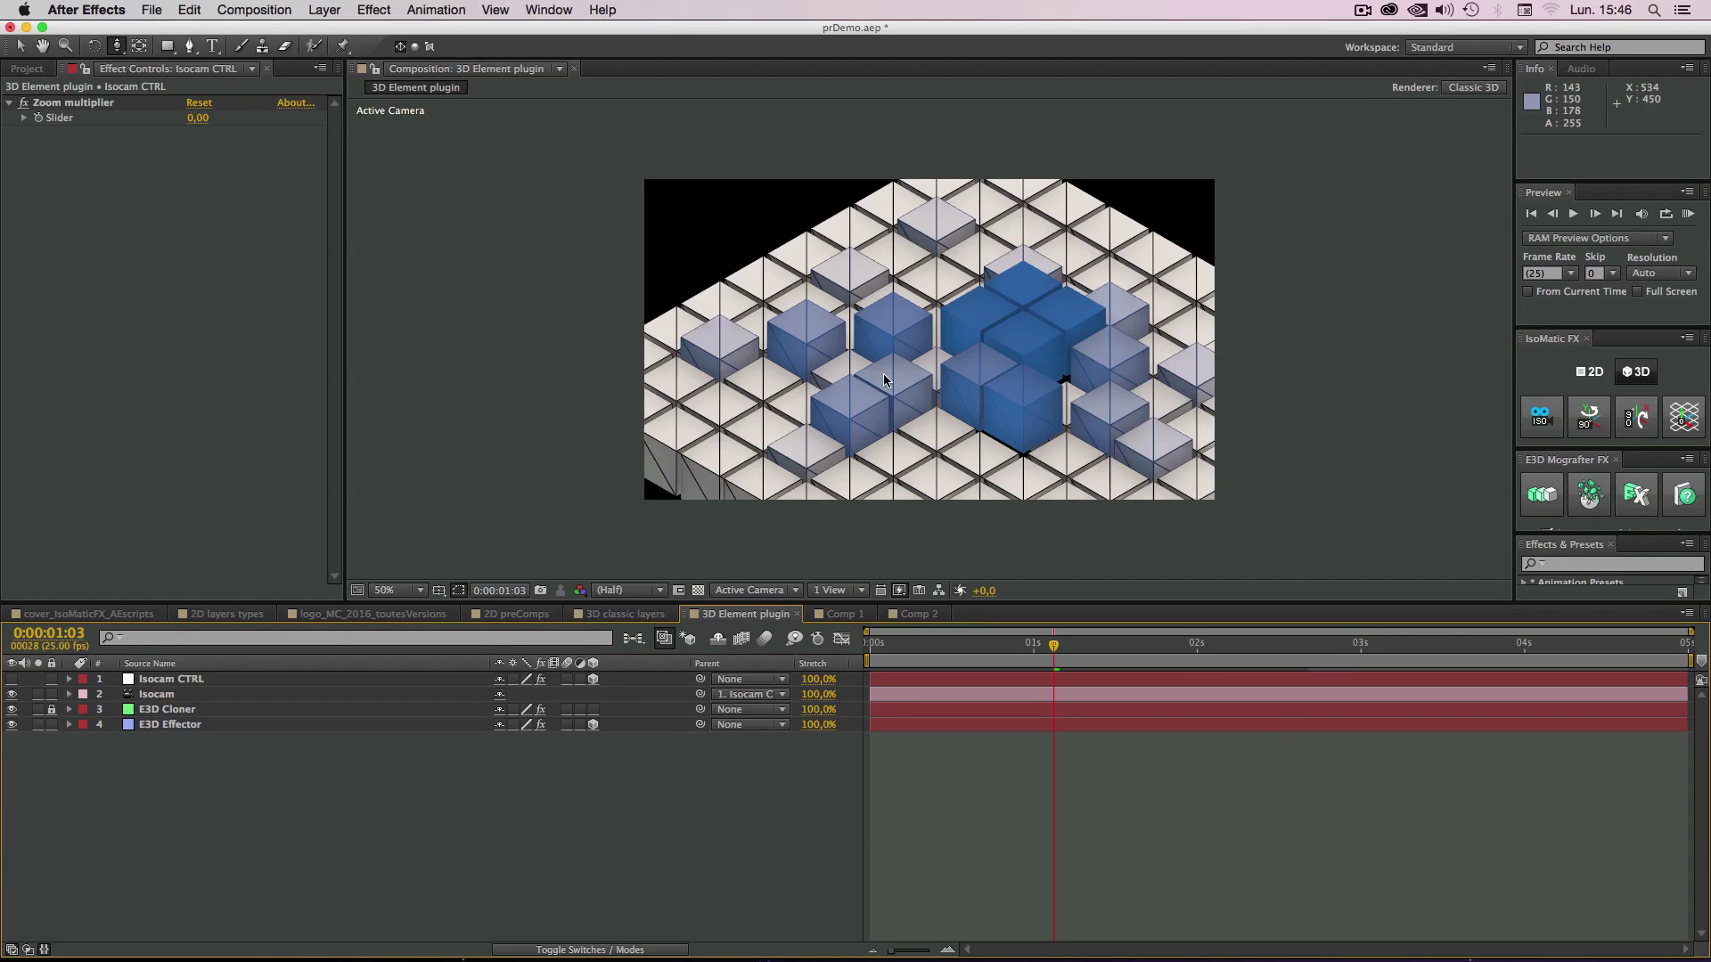
{"action": "left_click_drag", "start_coordinate": [961, 326], "coordinate": [957, 367]}
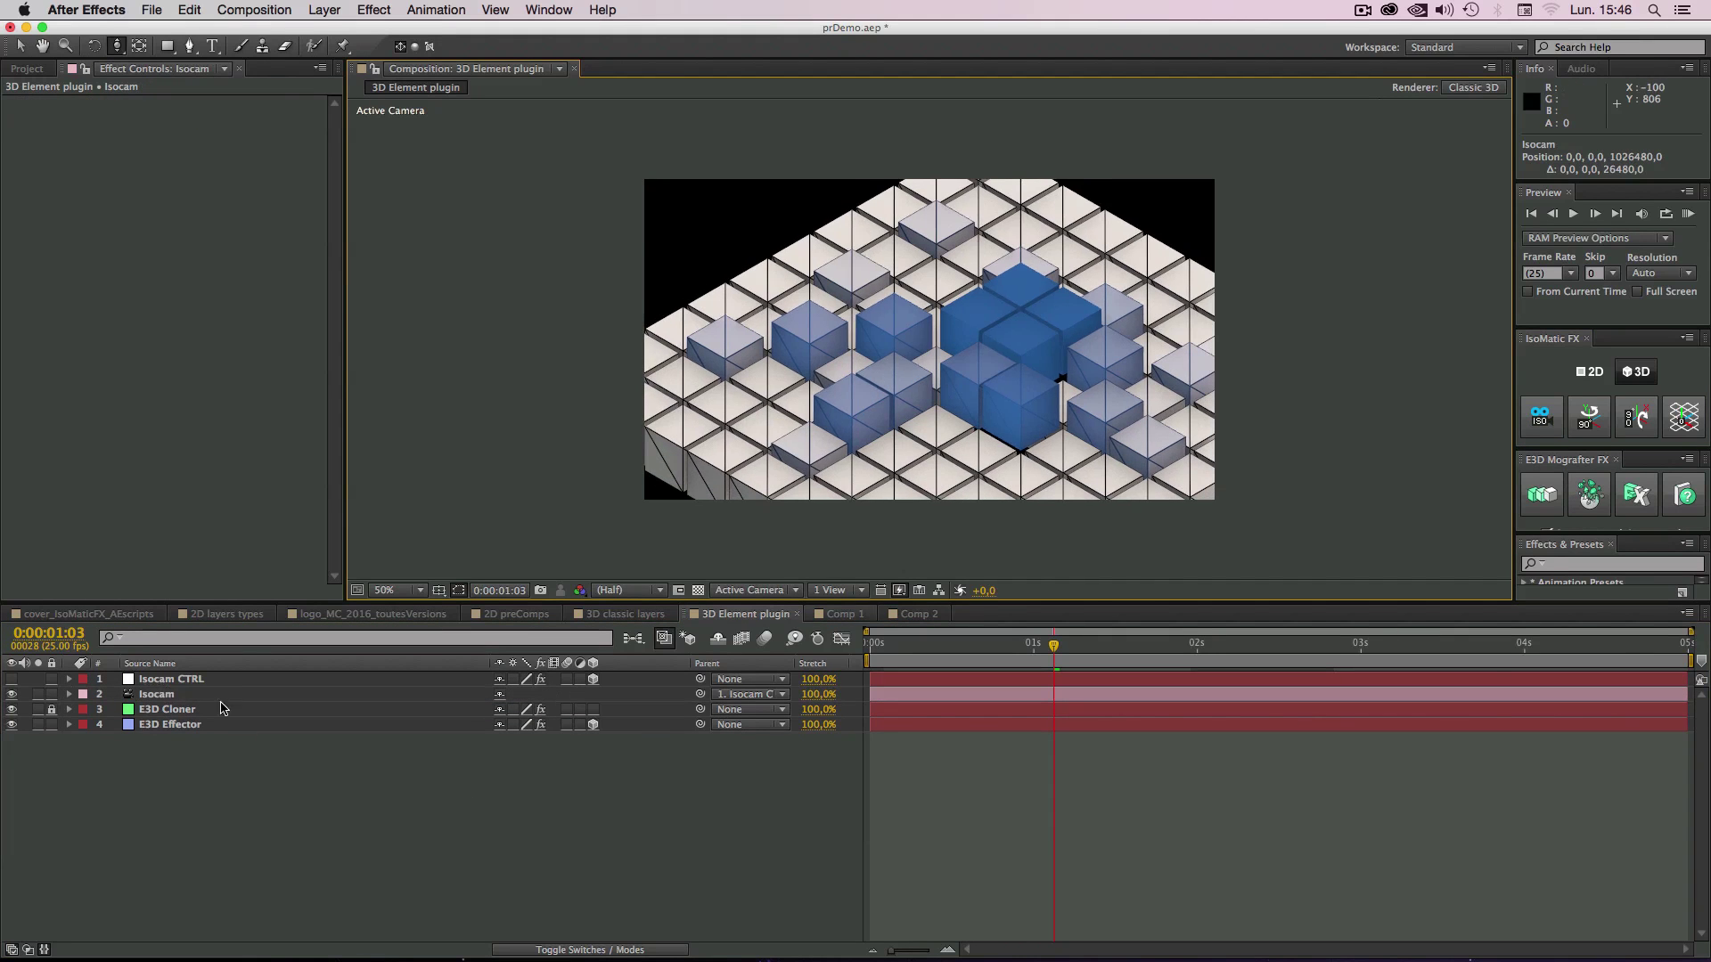
{"action": "left_click", "coordinate": [180, 679]}
{"action": "left_click_drag", "start_coordinate": [197, 118], "coordinate": [126, 131]}
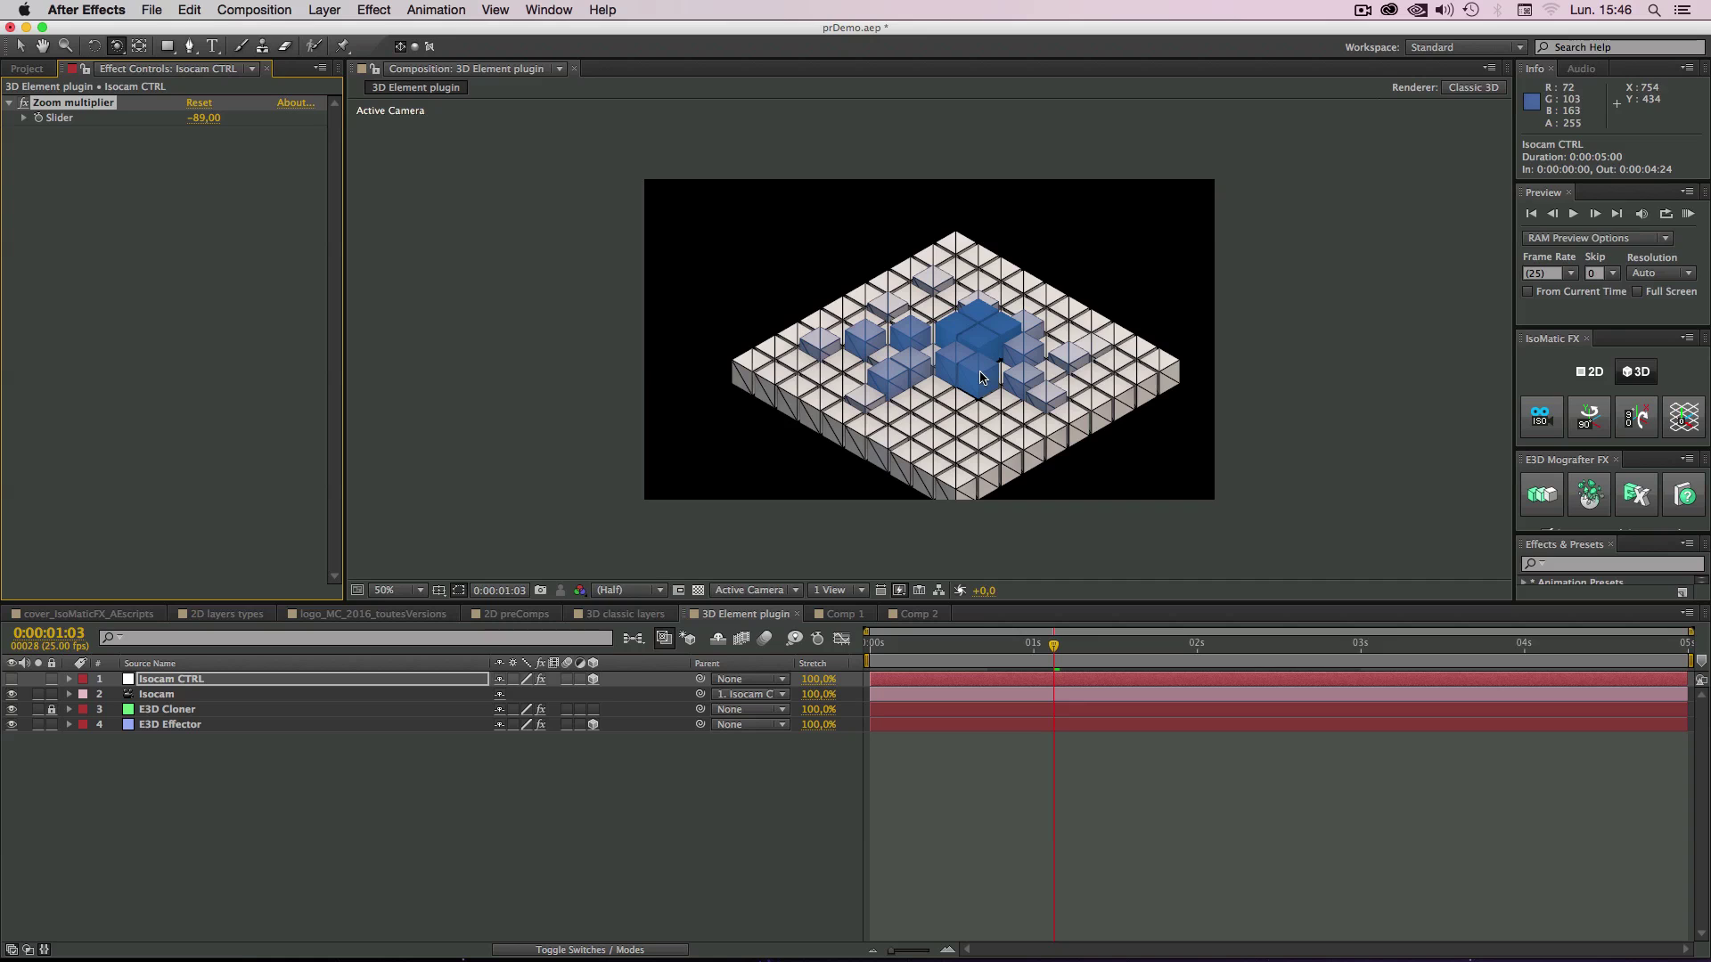
Step: Center the cube grid in the frame using temporary Title/Action Safe guides, tracking the Isocam to about X -229.9, Y 266.9
{"action": "key", "text": "c"}
{"action": "left_click", "coordinate": [438, 590]}
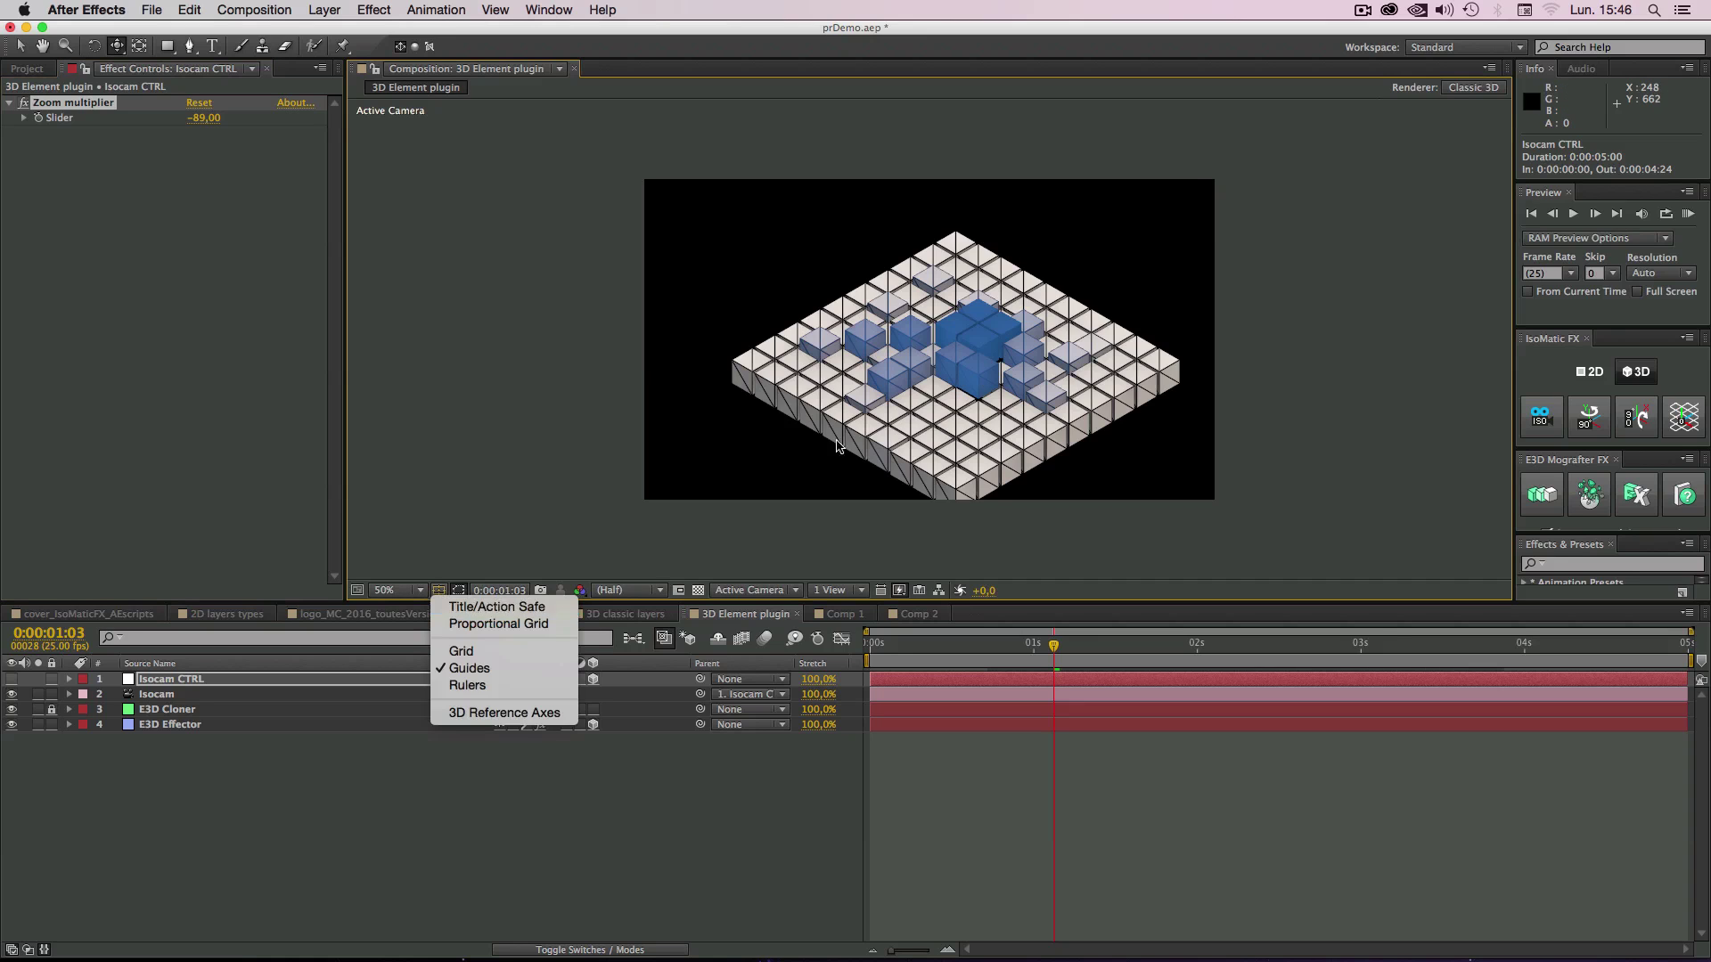
{"action": "left_click", "coordinate": [481, 595]}
{"action": "left_click_drag", "start_coordinate": [915, 381], "coordinate": [881, 344]}
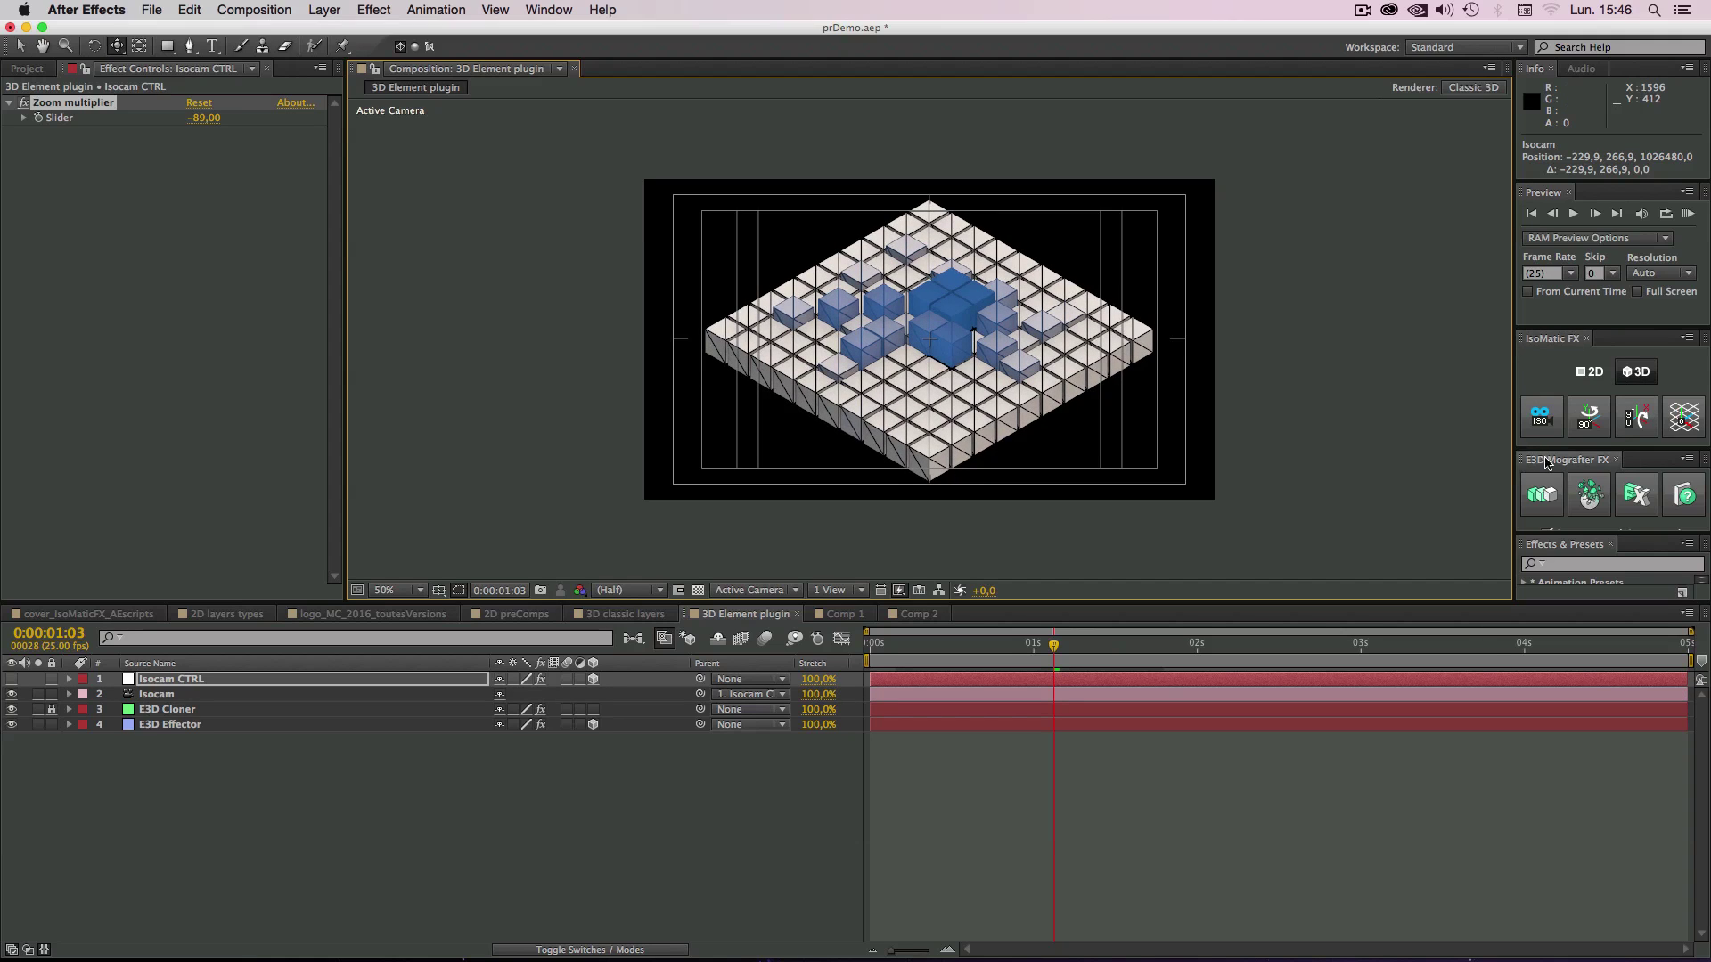
{"action": "left_click", "coordinate": [438, 589]}
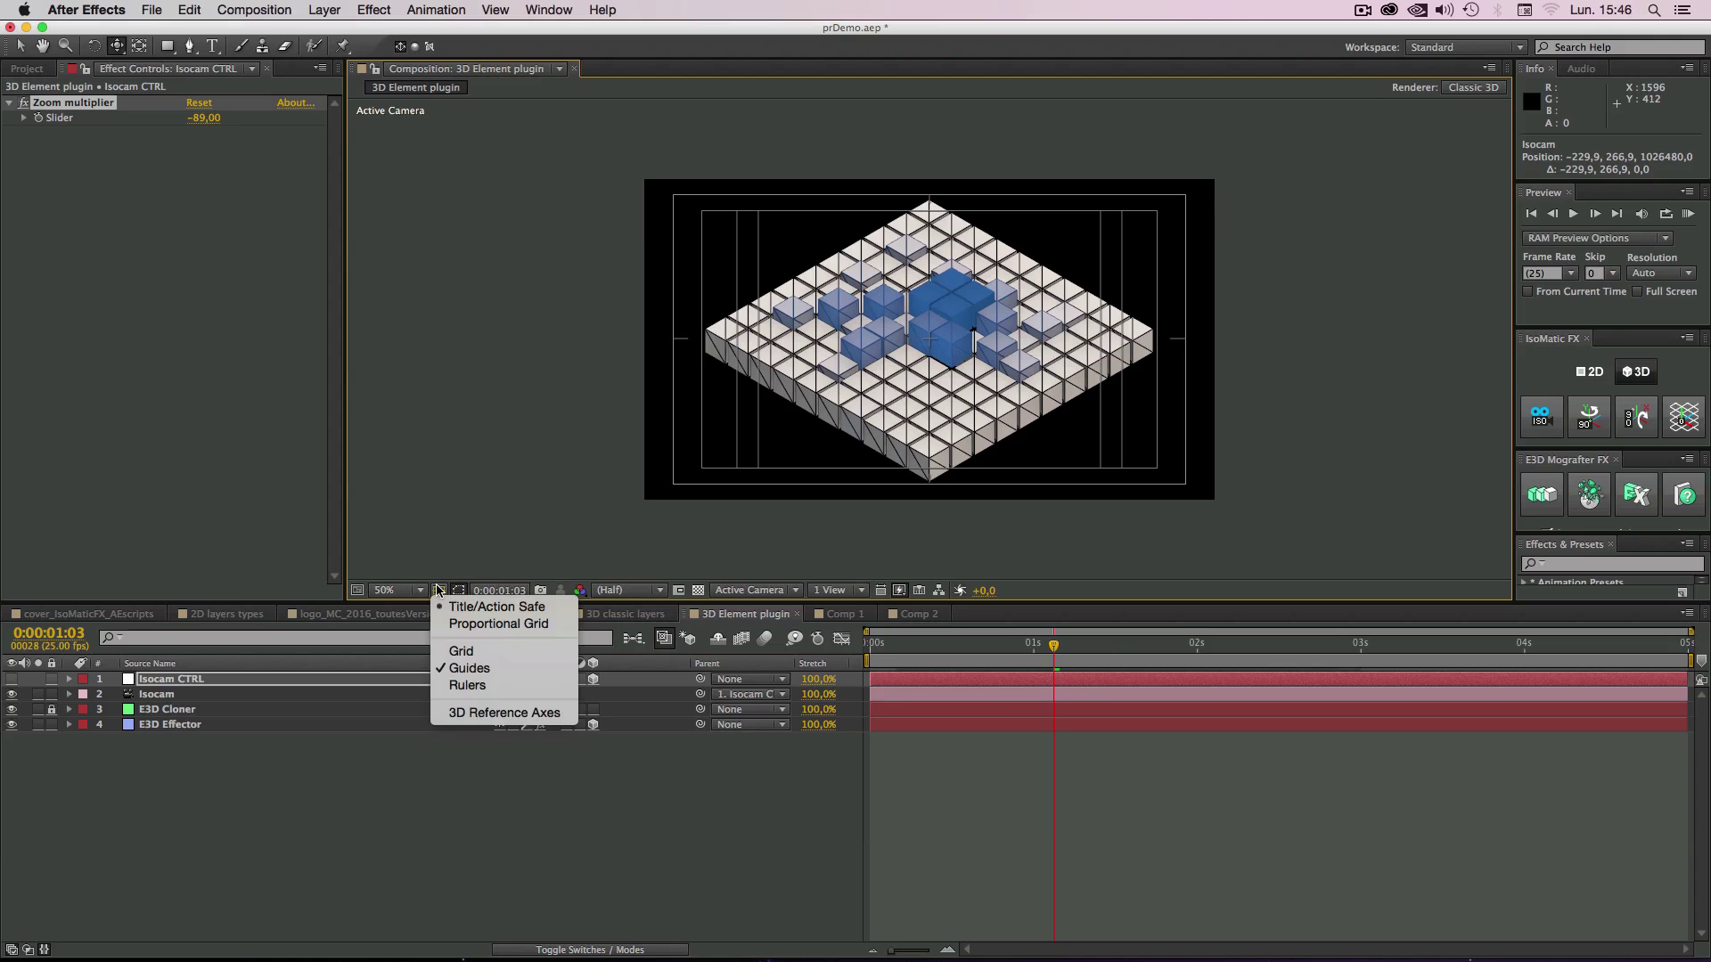
{"action": "left_click", "coordinate": [456, 606]}
Step: Try moving the E3D Effector across the cube grid along its Z axis to about -907.4, and undo the move
{"action": "left_click", "coordinate": [167, 724]}
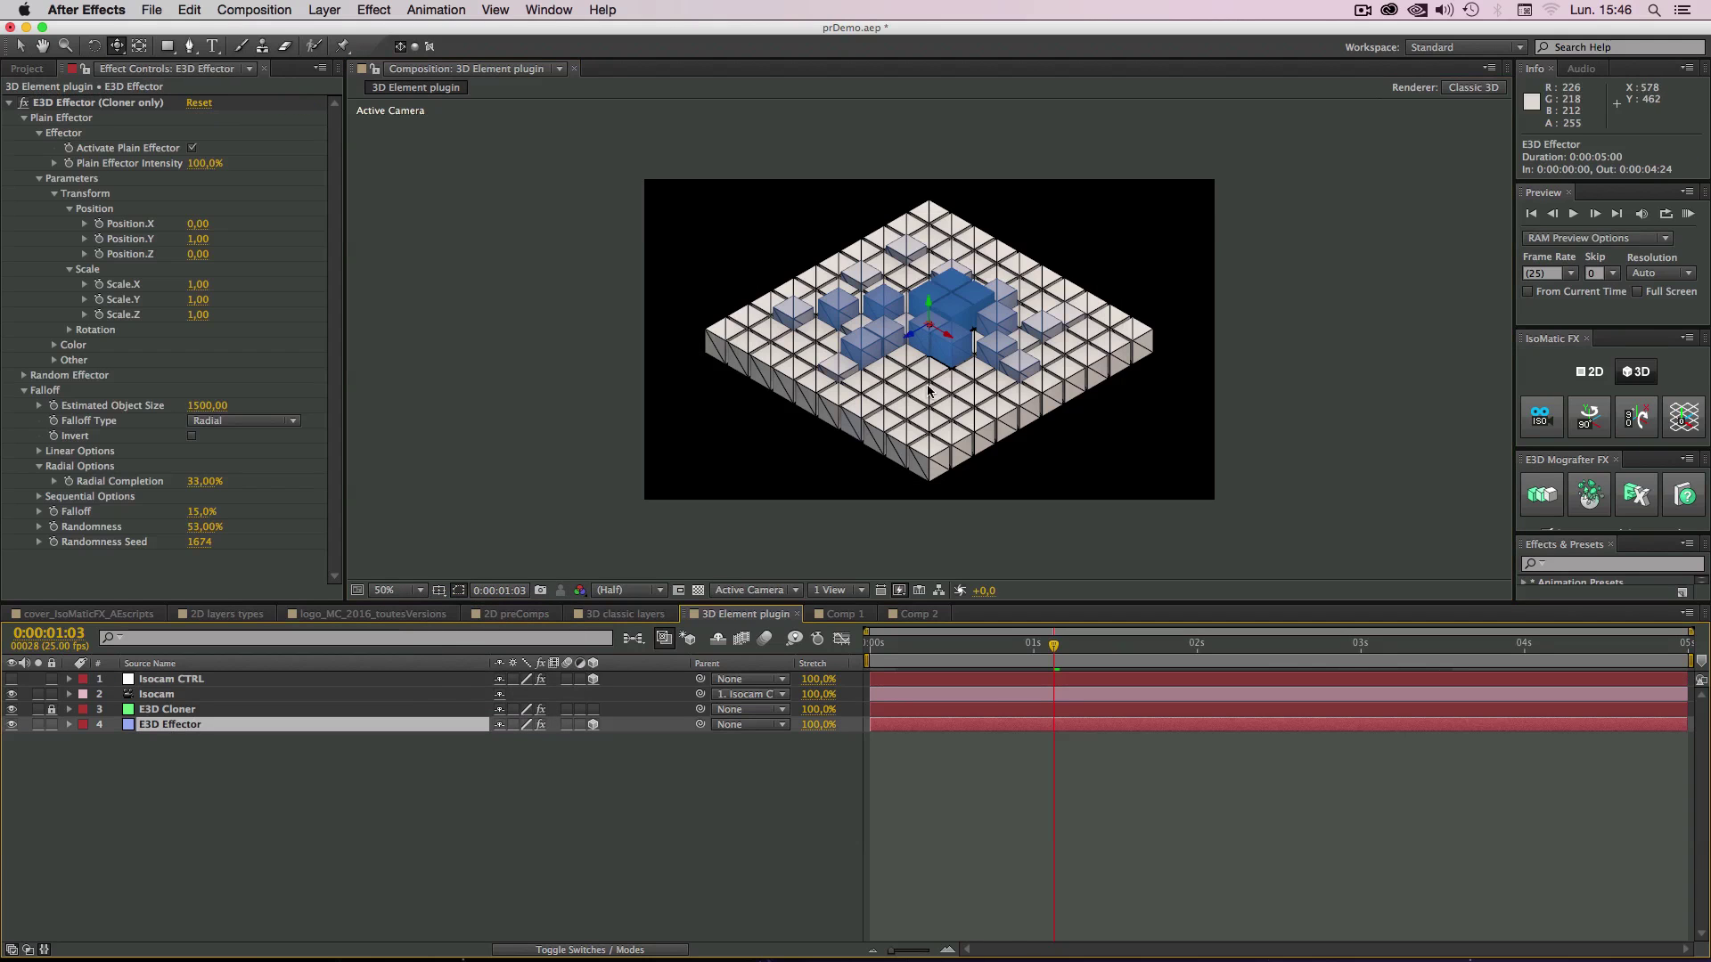
{"action": "key", "text": "v"}
{"action": "left_click_drag", "start_coordinate": [913, 337], "coordinate": [1011, 294]}
{"action": "key", "text": "super+z"}
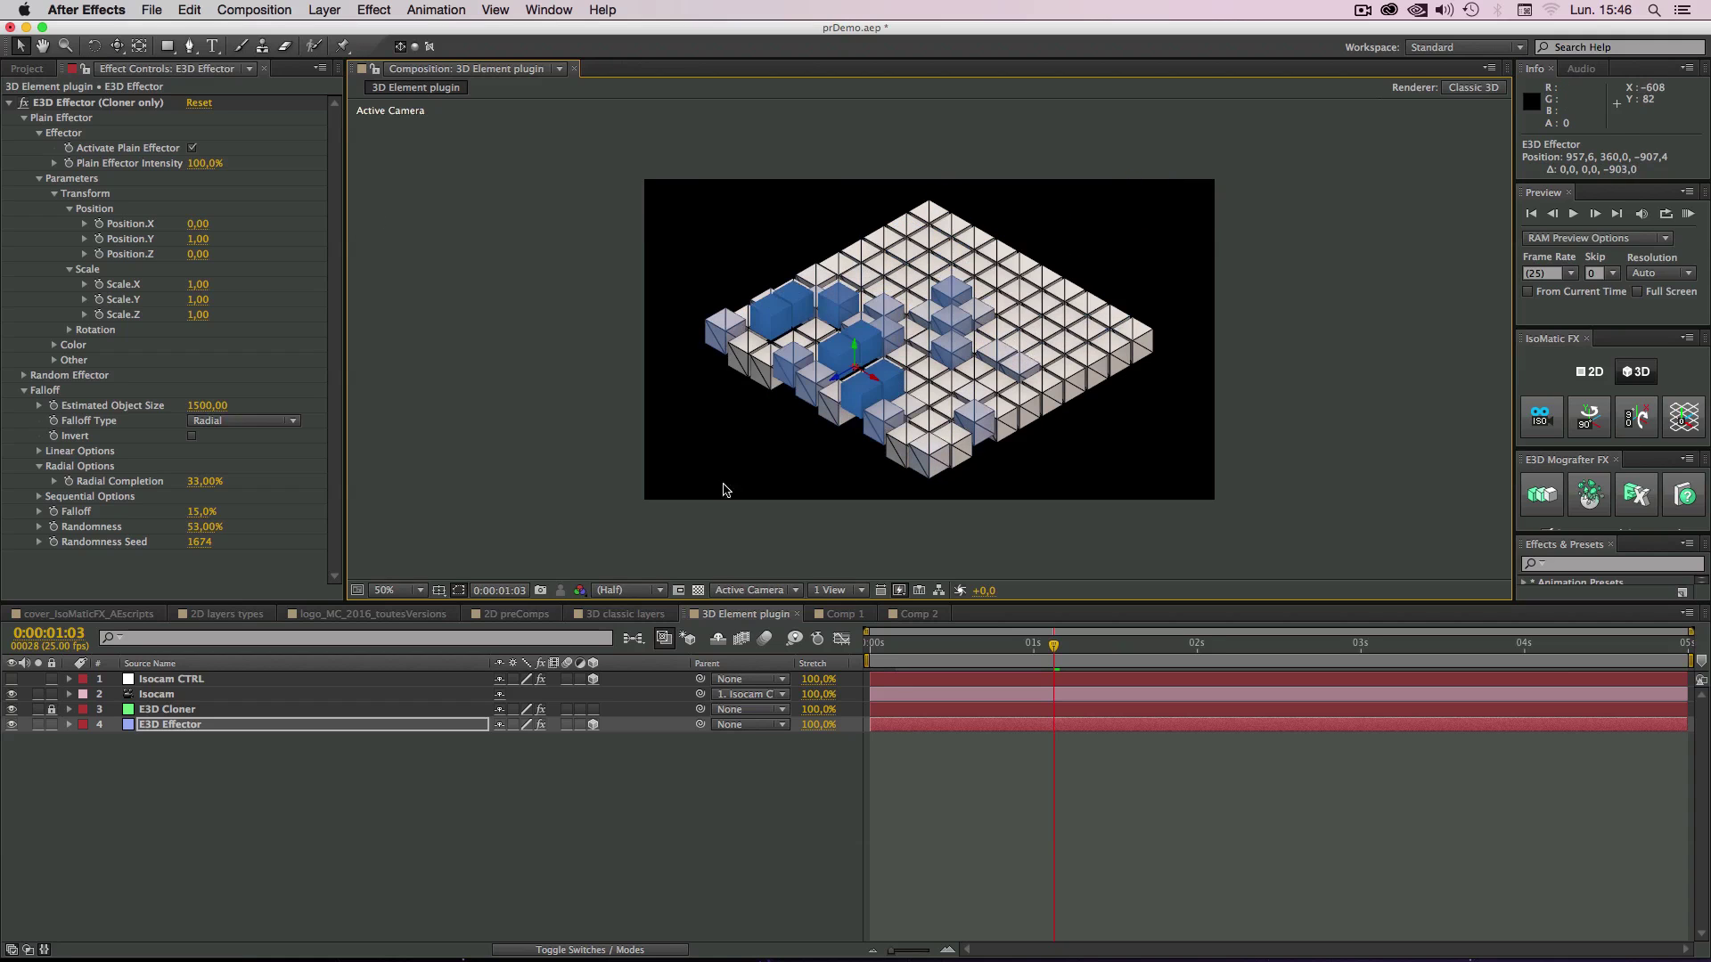
Step: Return the current time to 0:00:00:00, make the composition viewer taller and collapse the E3D Mografter FX area
{"action": "left_click_drag", "start_coordinate": [953, 643], "coordinate": [650, 626]}
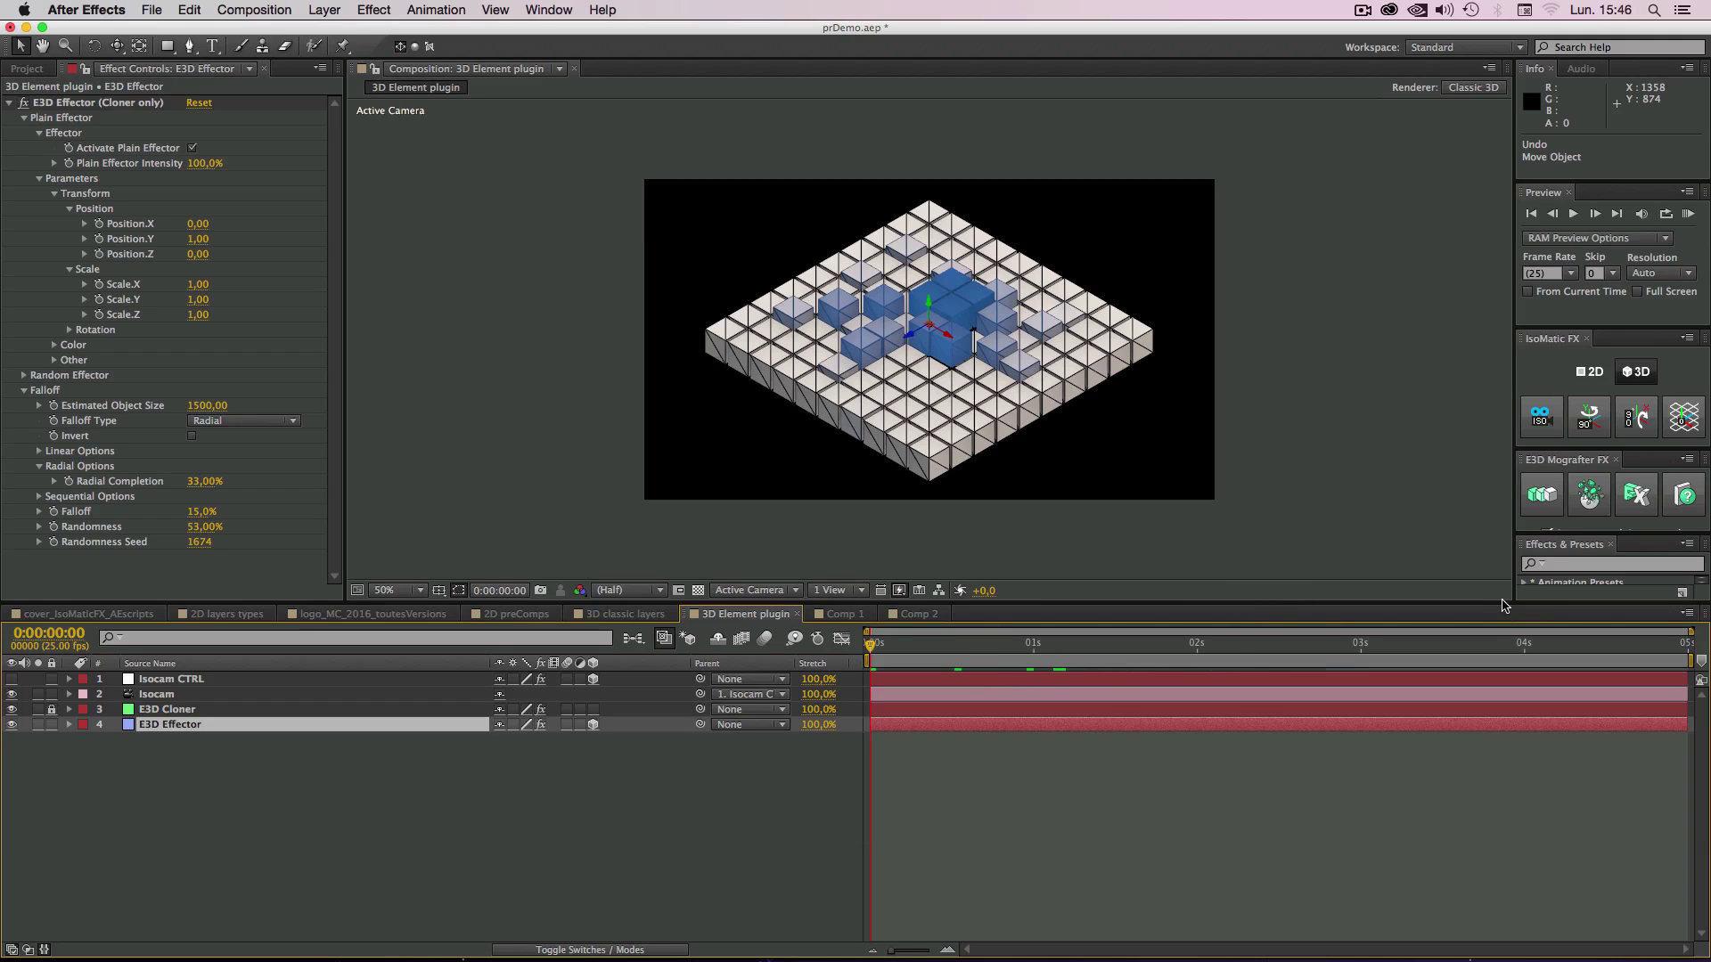
{"action": "left_click_drag", "start_coordinate": [1504, 607], "coordinate": [1504, 619]}
{"action": "left_click_drag", "start_coordinate": [1503, 627], "coordinate": [1503, 657]}
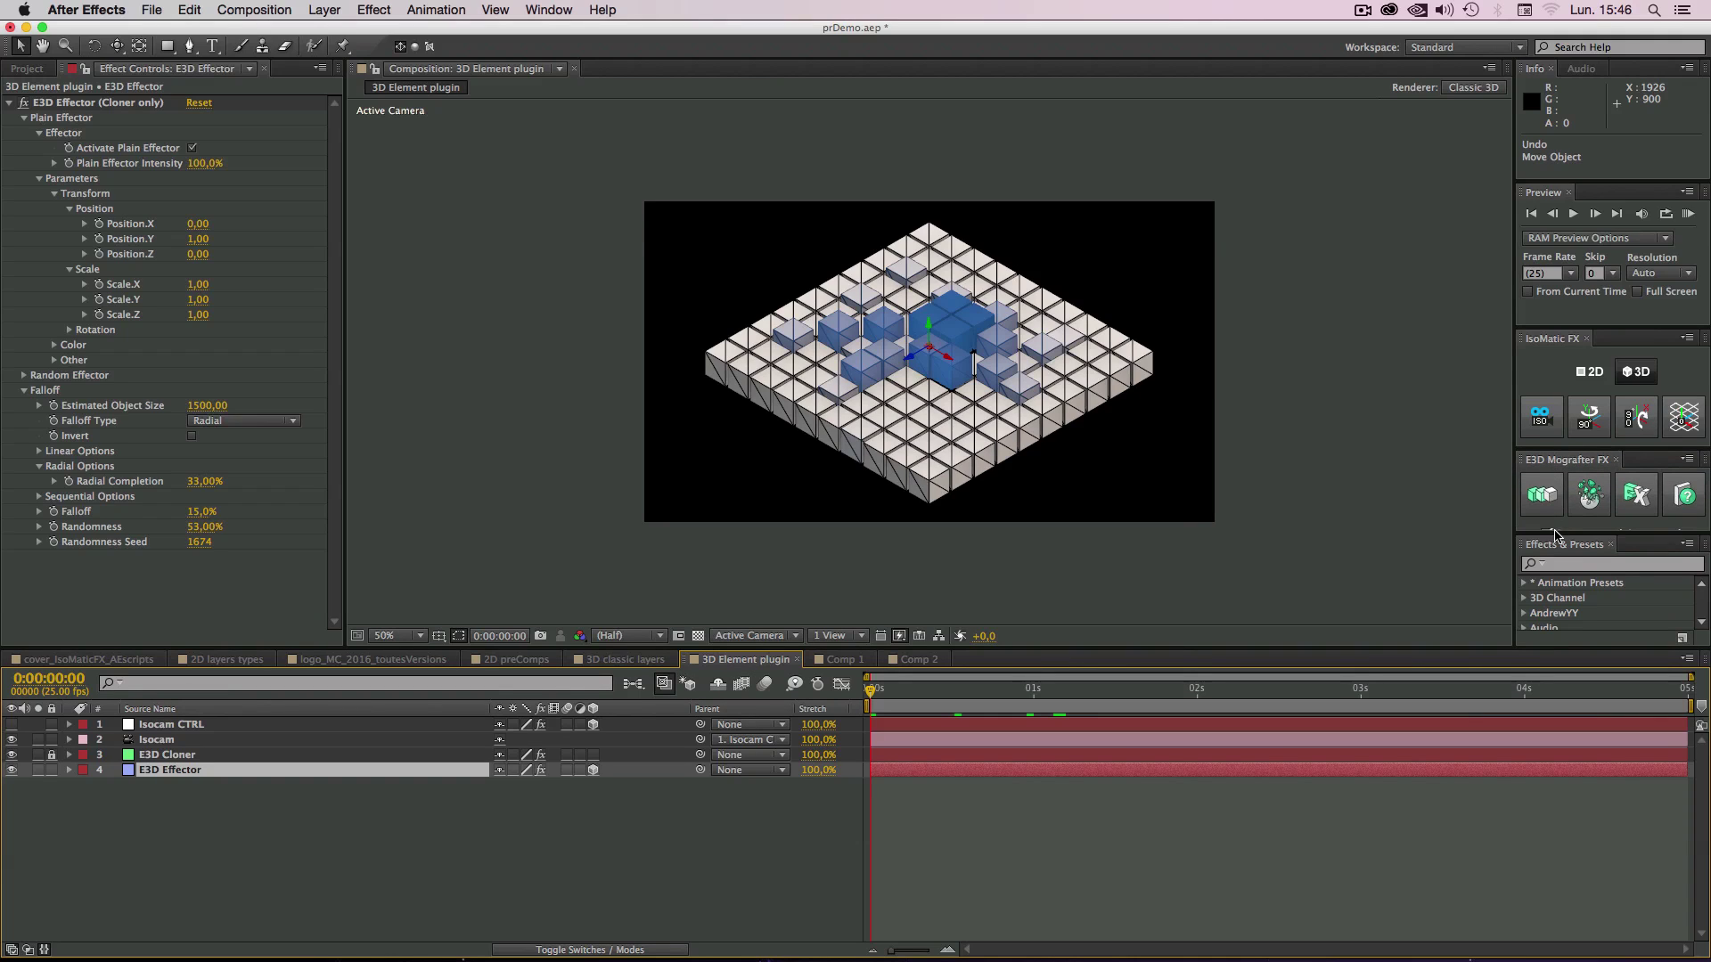
{"action": "left_click_drag", "start_coordinate": [1556, 535], "coordinate": [1566, 455]}
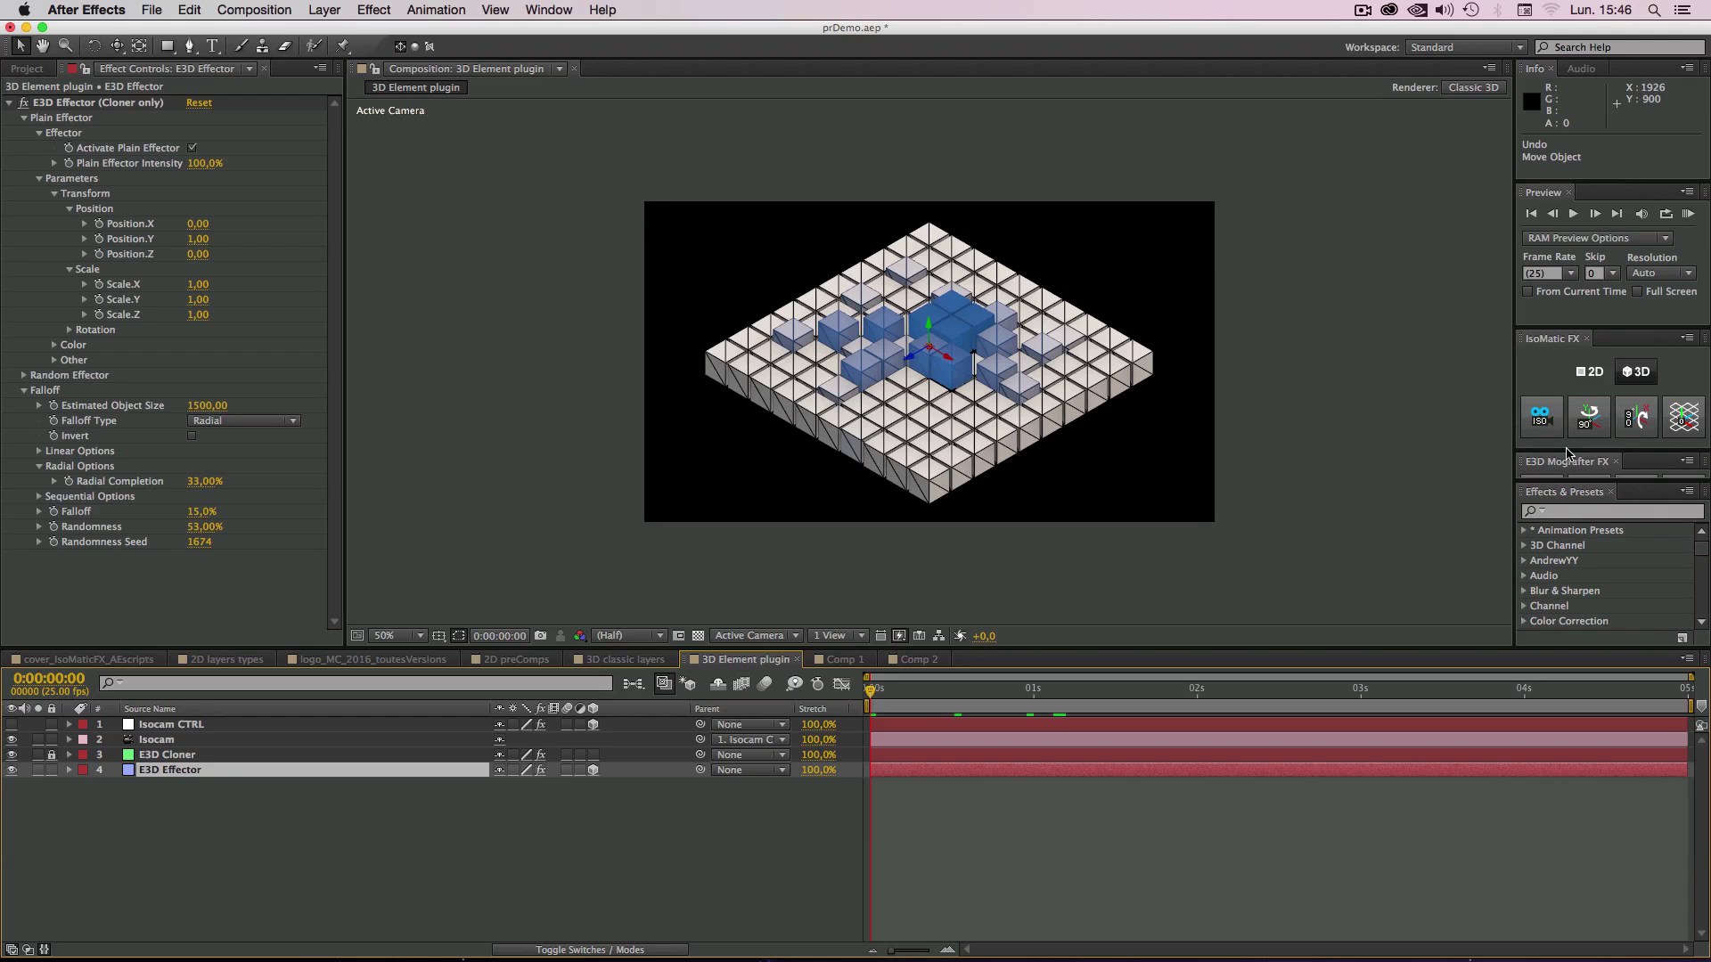
Step: Switch IsoMatic FX back and forth between its 2D and 3D tool sets, finishing on 2D
{"action": "left_click", "coordinate": [1575, 378]}
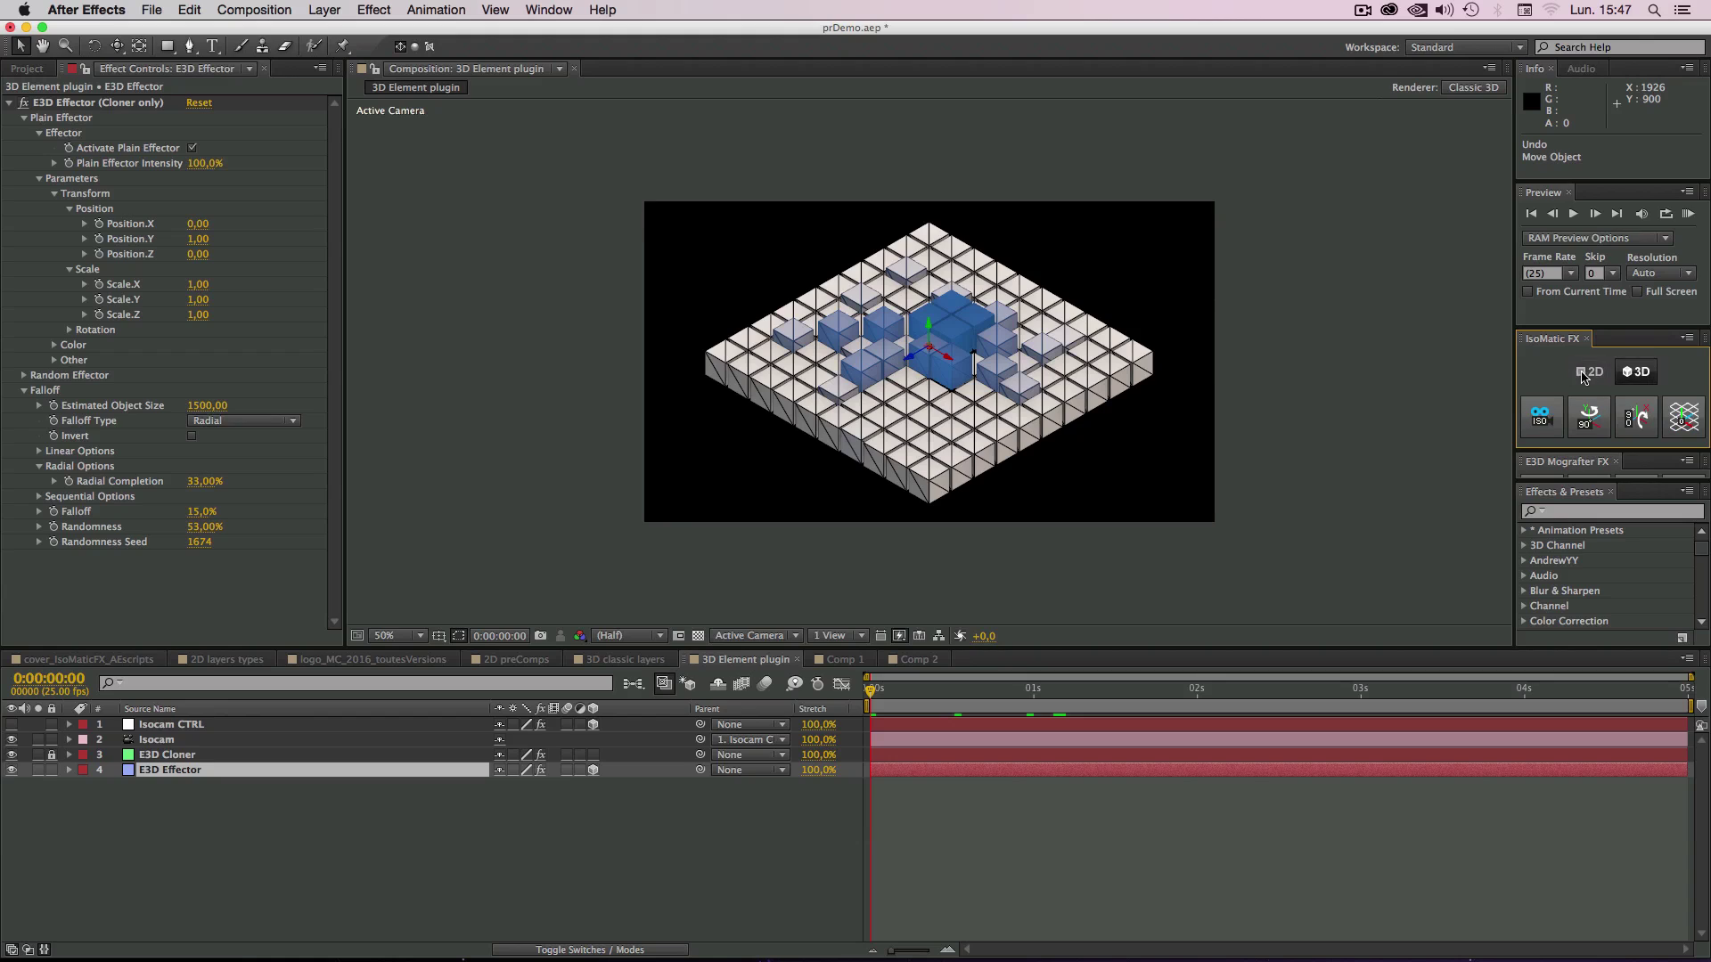
{"action": "left_click", "coordinate": [1581, 373]}
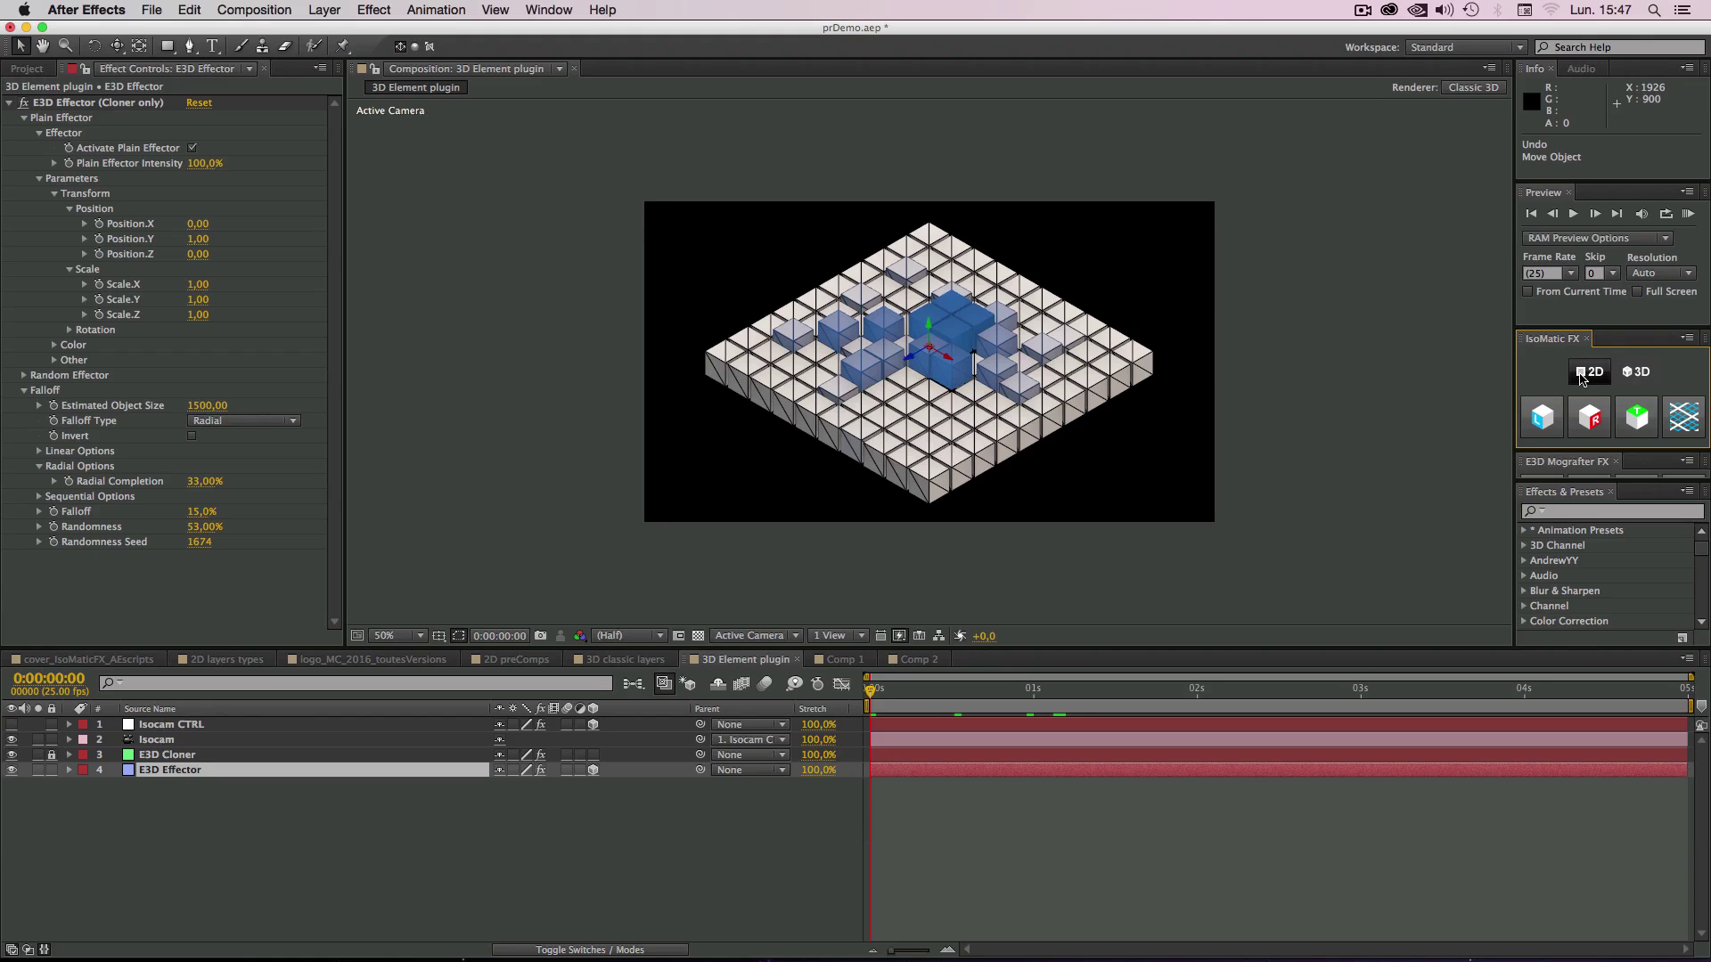
{"action": "left_click", "coordinate": [1628, 374]}
{"action": "left_click", "coordinate": [1584, 375]}
{"action": "left_click", "coordinate": [1633, 375]}
{"action": "left_click", "coordinate": [1579, 374]}
{"action": "left_click", "coordinate": [1633, 374]}
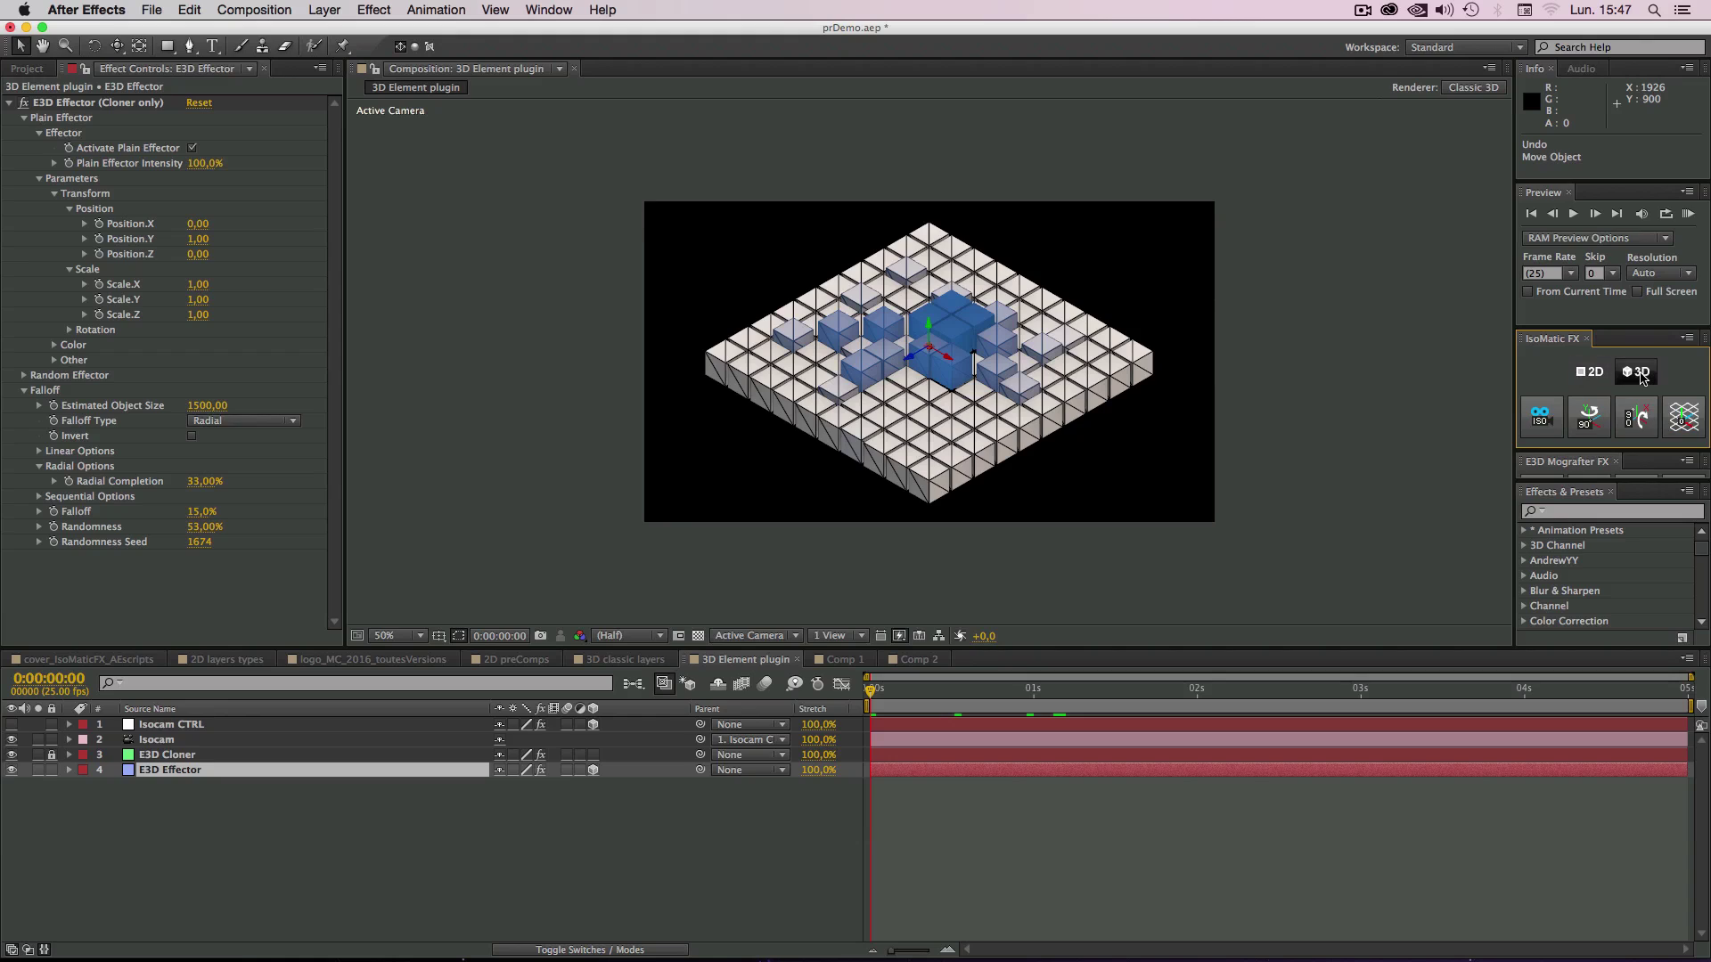
{"action": "left_click", "coordinate": [1585, 376]}
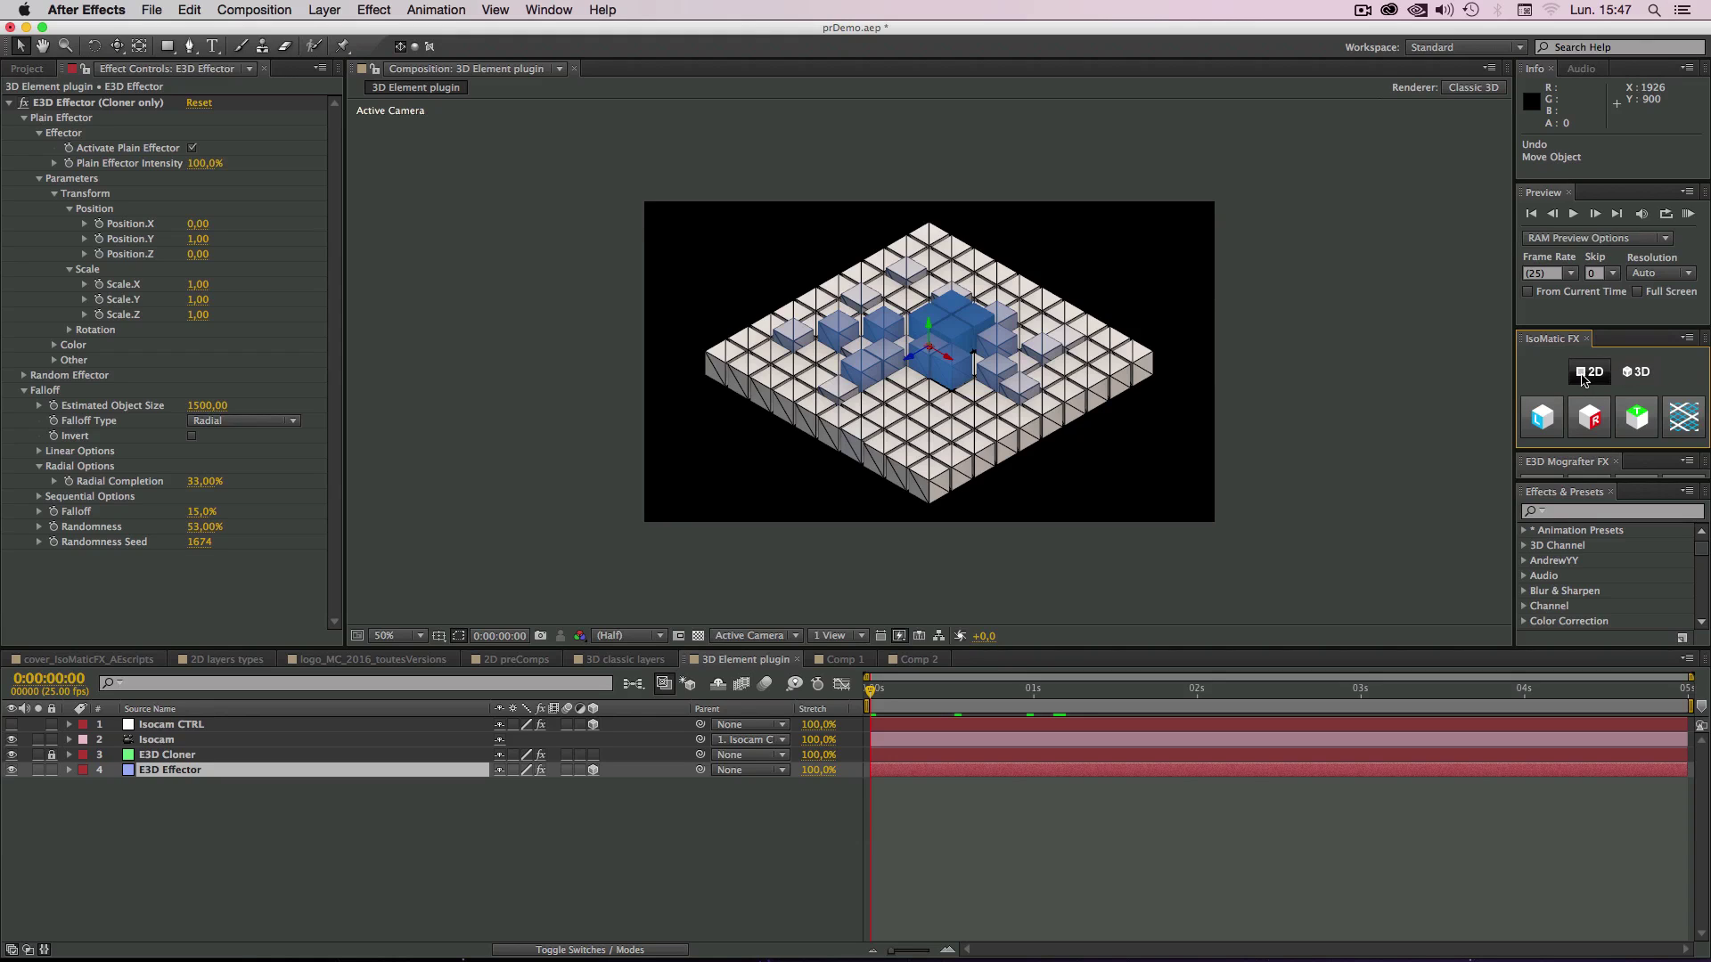